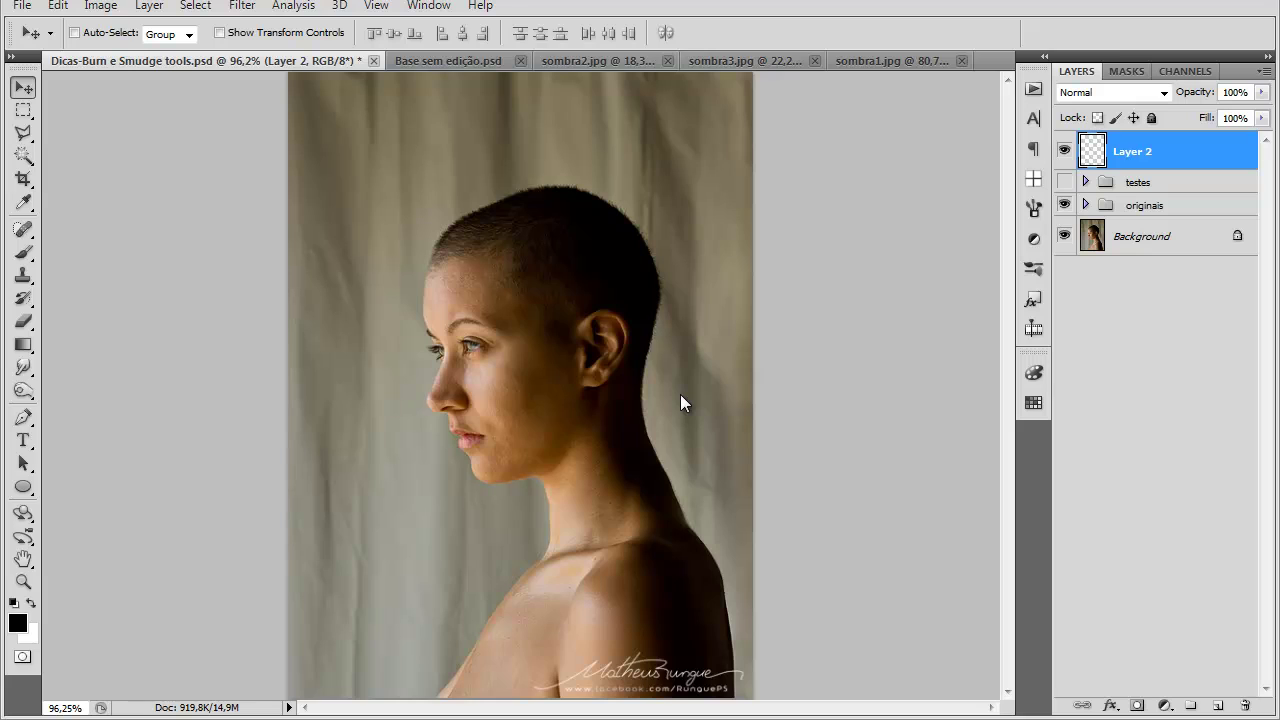
# Step: Activate the Burn tool for darkening areas of the portrait
pyautogui.click(23, 393)
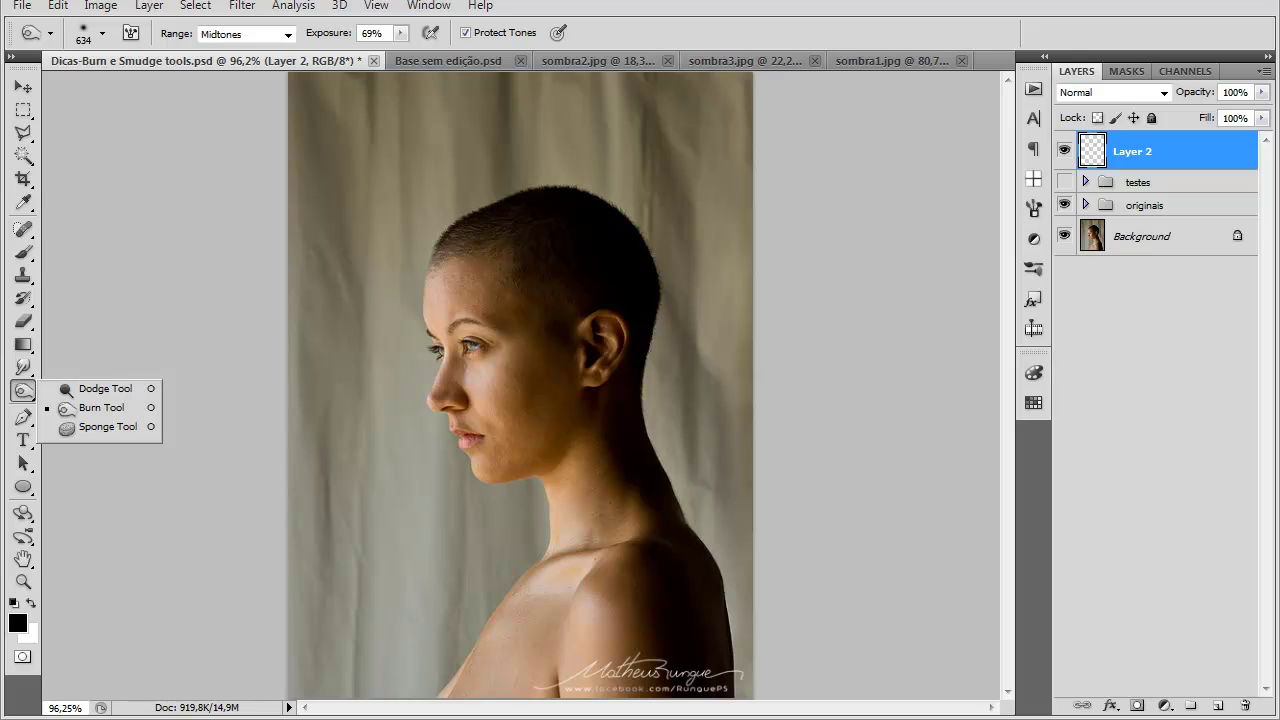
pyautogui.press('Escape')
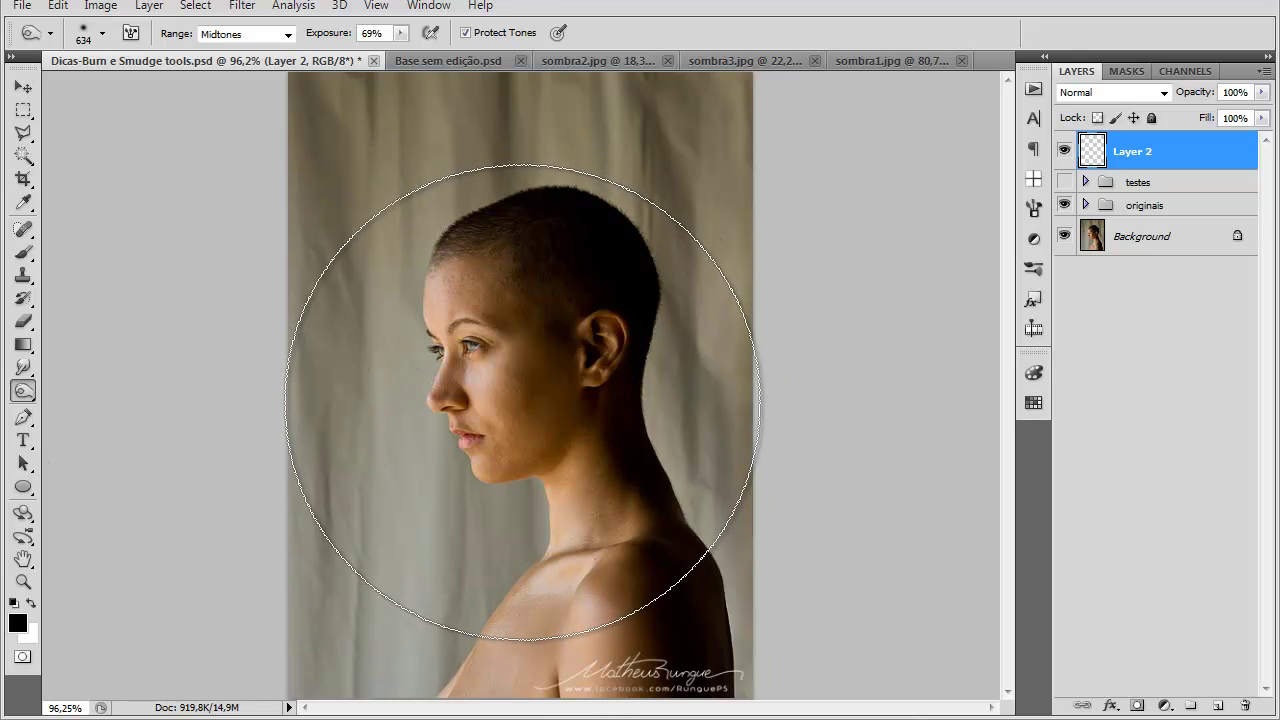
pyautogui.scroll(1, 528, 395)
pyautogui.scroll(-1, 533, 375)
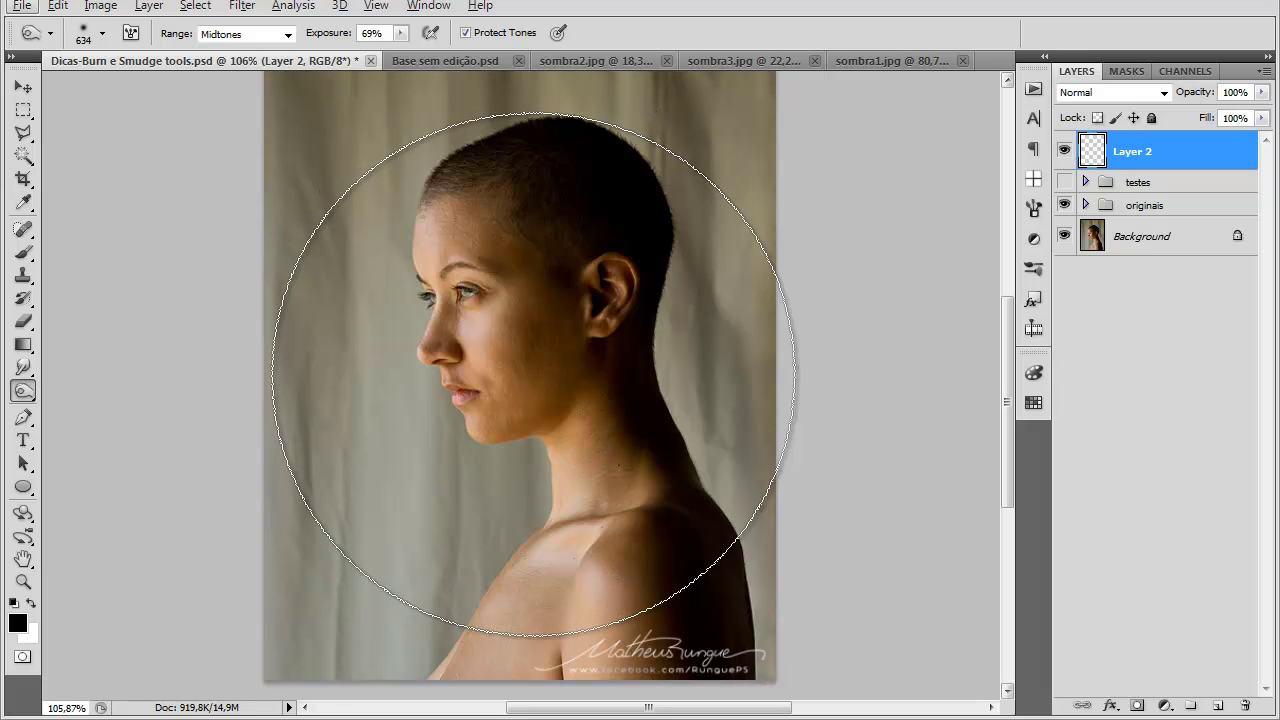
# Step: Expand the originais group and look through its Burn and Smudge layers for midtones, shadows and highlights
pyautogui.click(1085, 205)
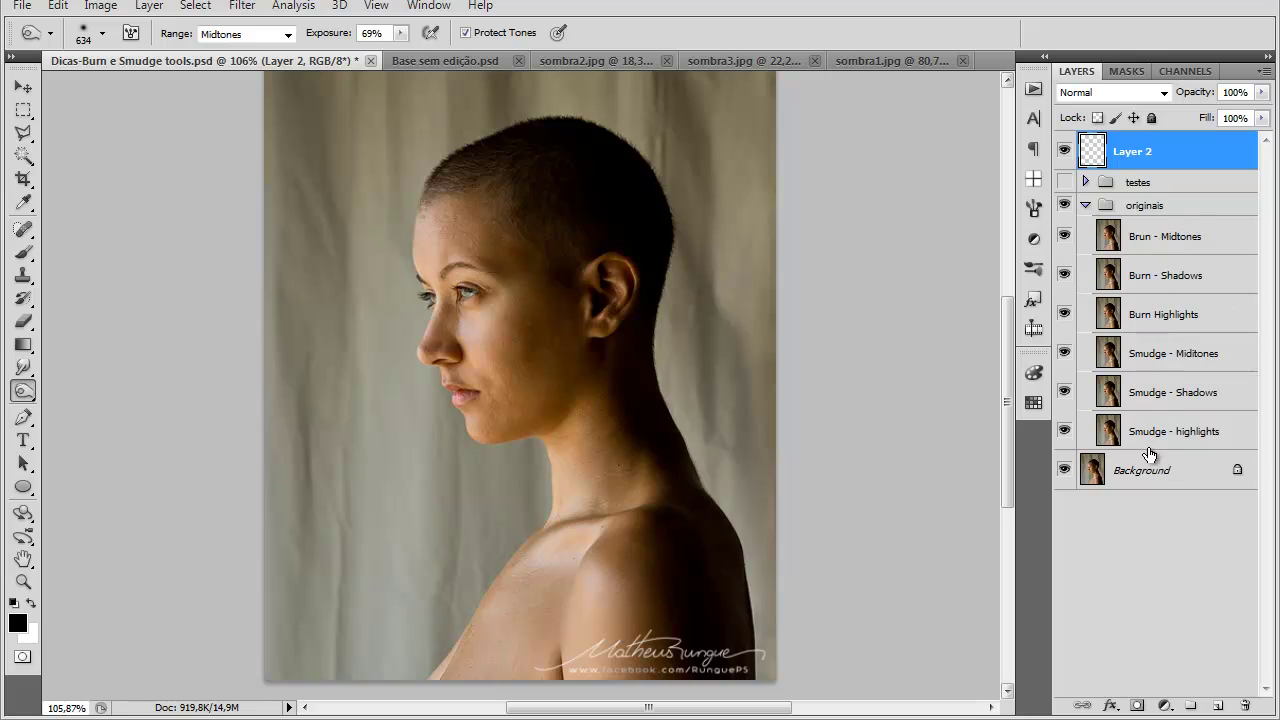
pyautogui.click(1148, 251)
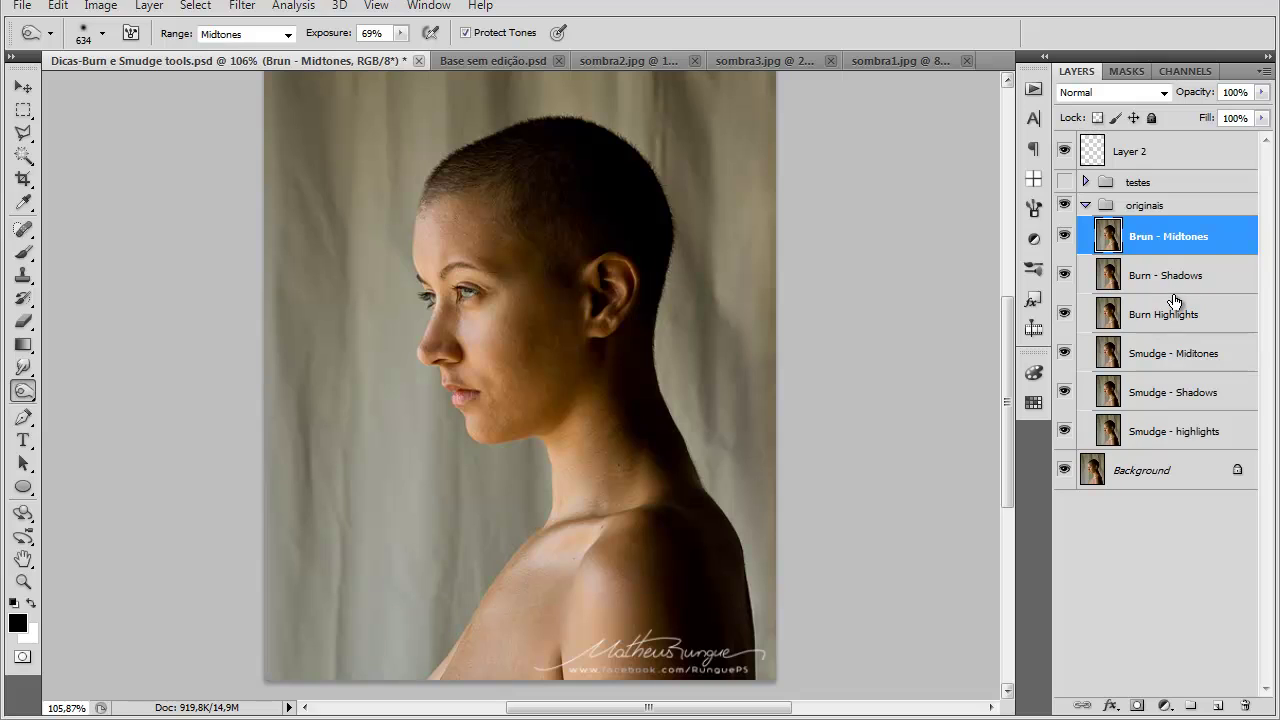
pyautogui.click(1176, 286)
pyautogui.click(1172, 325)
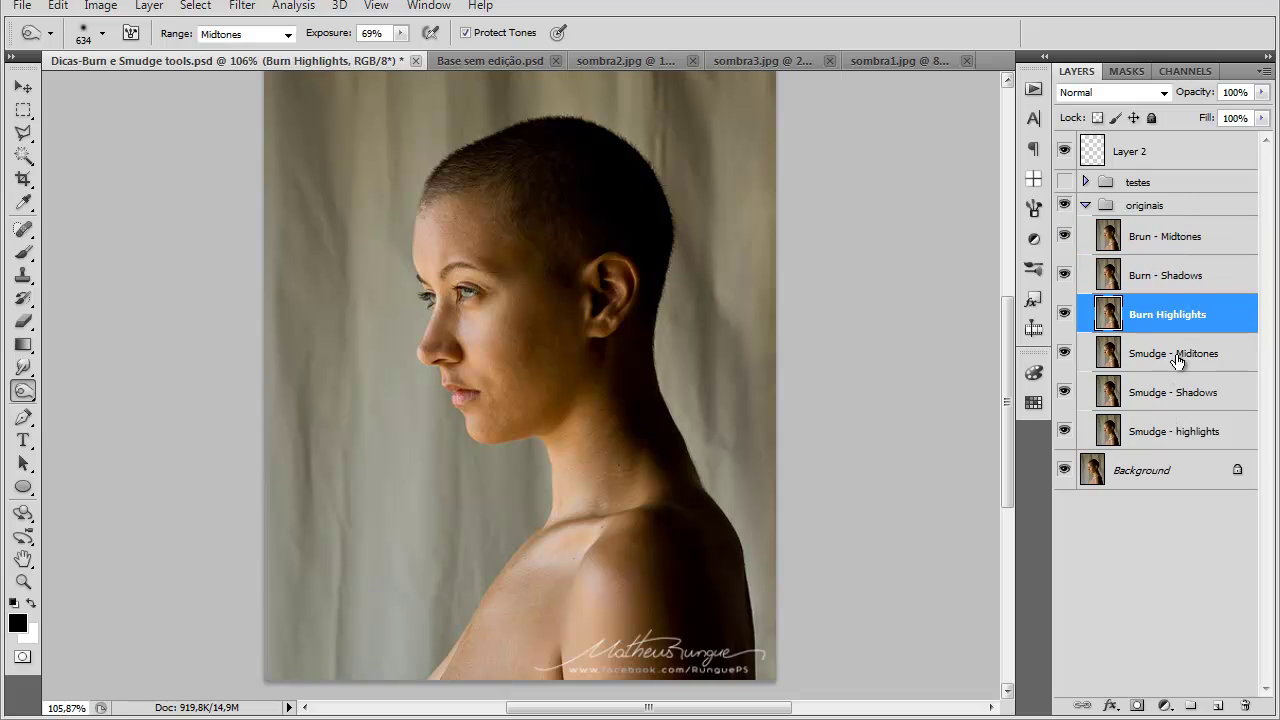
pyautogui.click(1197, 362)
pyautogui.click(1194, 431)
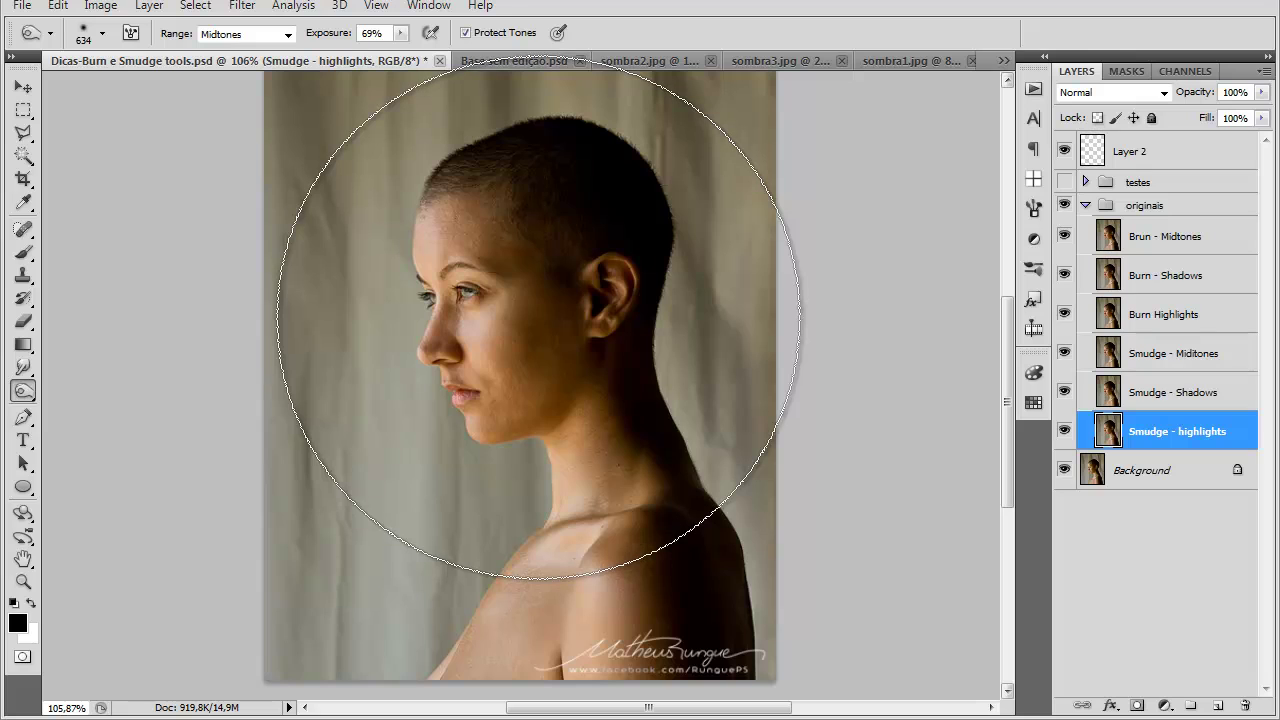
# Step: Choose the Burn tool and set its exposure to 50%
pyautogui.rightClick(27, 400)
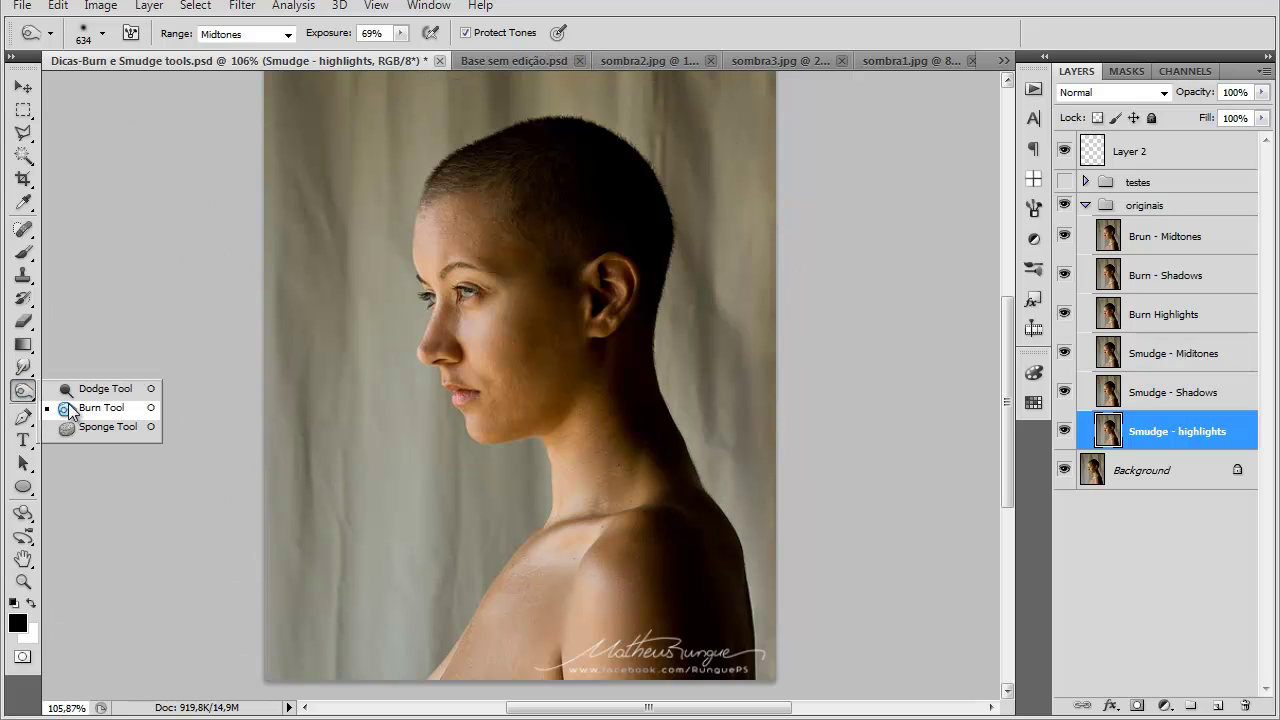
pyautogui.click(88, 406)
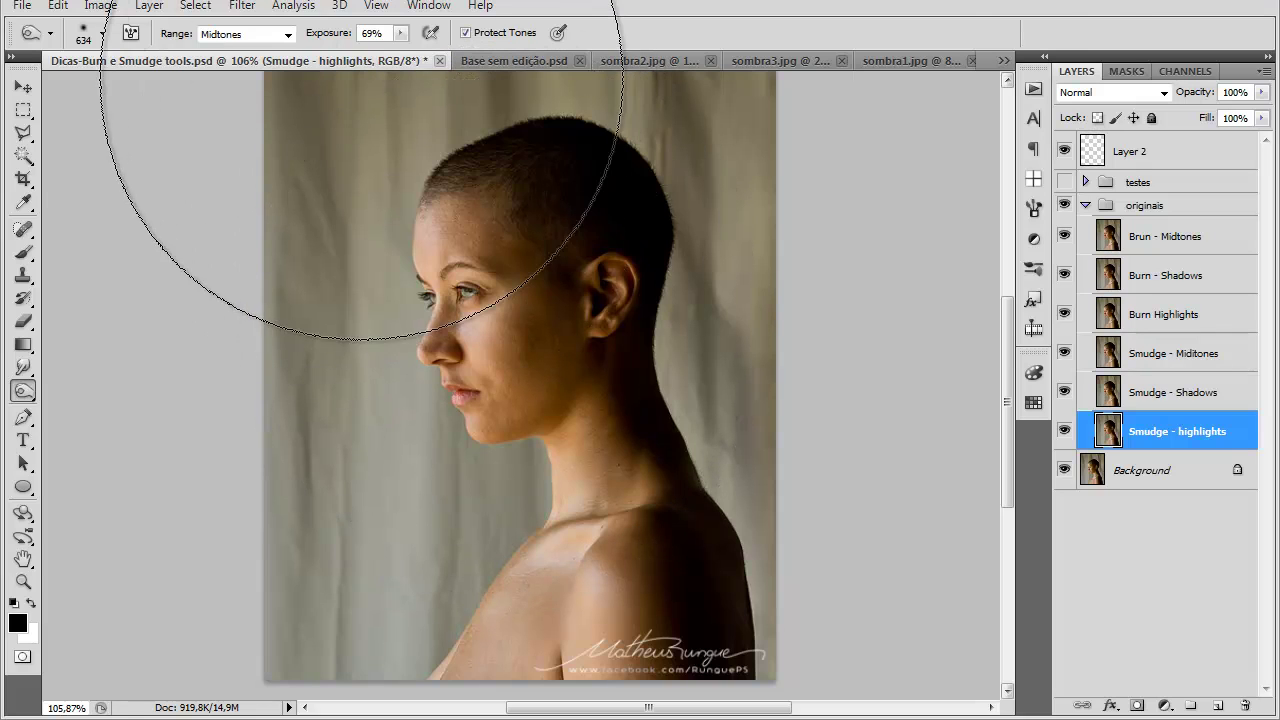
pyautogui.moveTo(330, 36)
pyautogui.mouseDown()
pyautogui.moveTo(429, 37)
pyautogui.moveTo(289, 35)
pyautogui.moveTo(340, 40)
pyautogui.mouseUp()
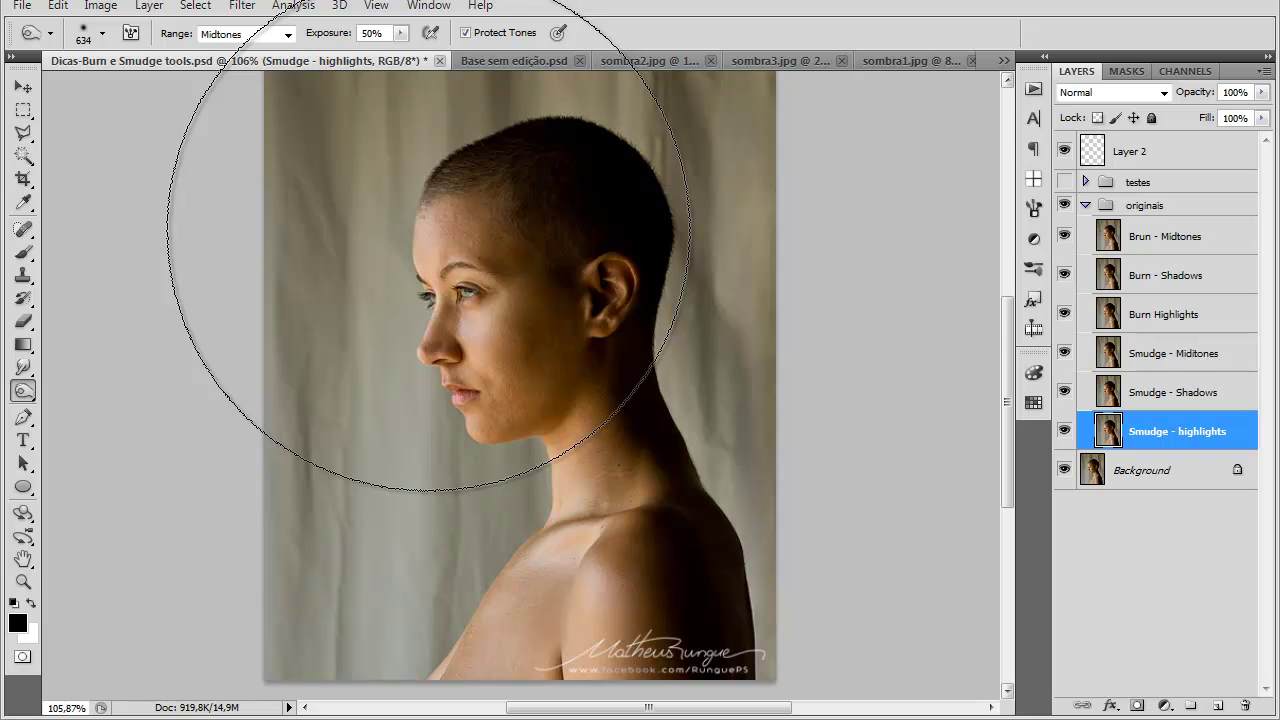
# Step: Select the Brun - Midtones layer and reduce the burn brush size to 139
pyautogui.click(1139, 240)
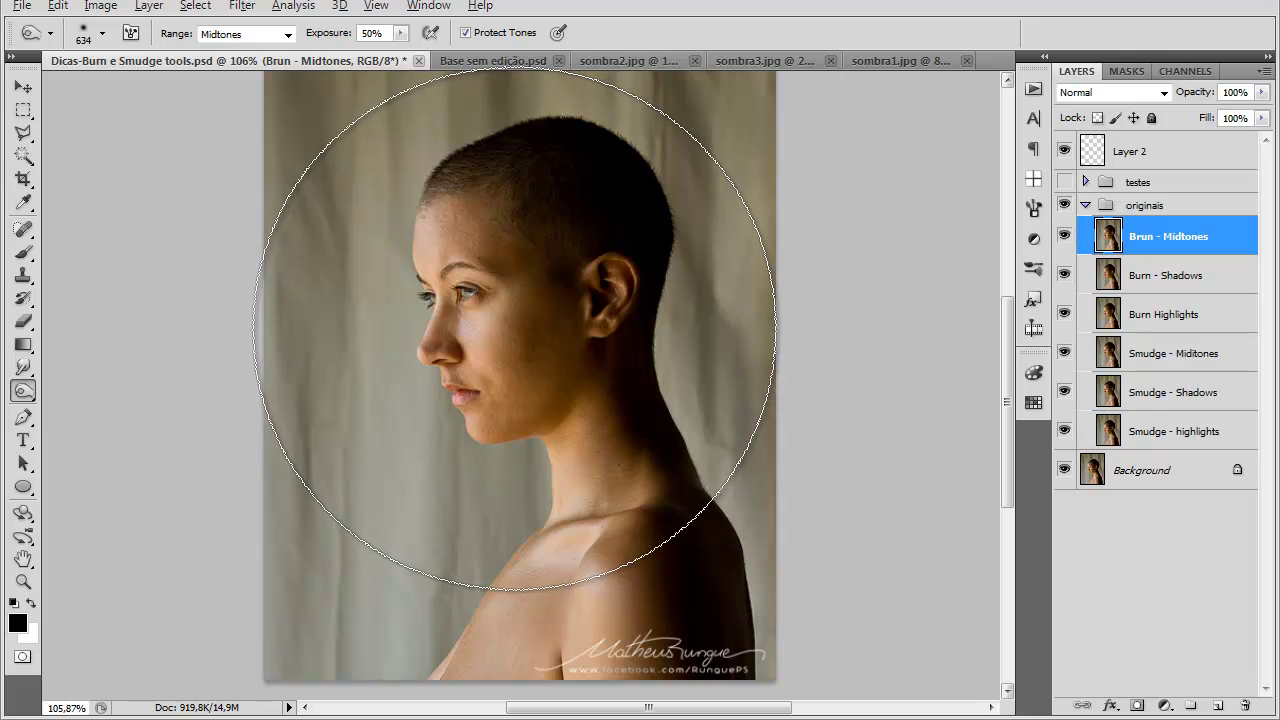
pyautogui.moveTo(515, 329)
pyautogui.mouseDown()
pyautogui.moveTo(207, 332)
pyautogui.moveTo(821, 347)
pyautogui.moveTo(452, 350)
pyautogui.moveTo(215, 370)
pyautogui.moveTo(546, 380)
pyautogui.moveTo(371, 362)
pyautogui.moveTo(354, 346)
pyautogui.moveTo(396, 243)
pyautogui.moveTo(396, 653)
pyautogui.moveTo(467, 198)
pyautogui.mouseUp()
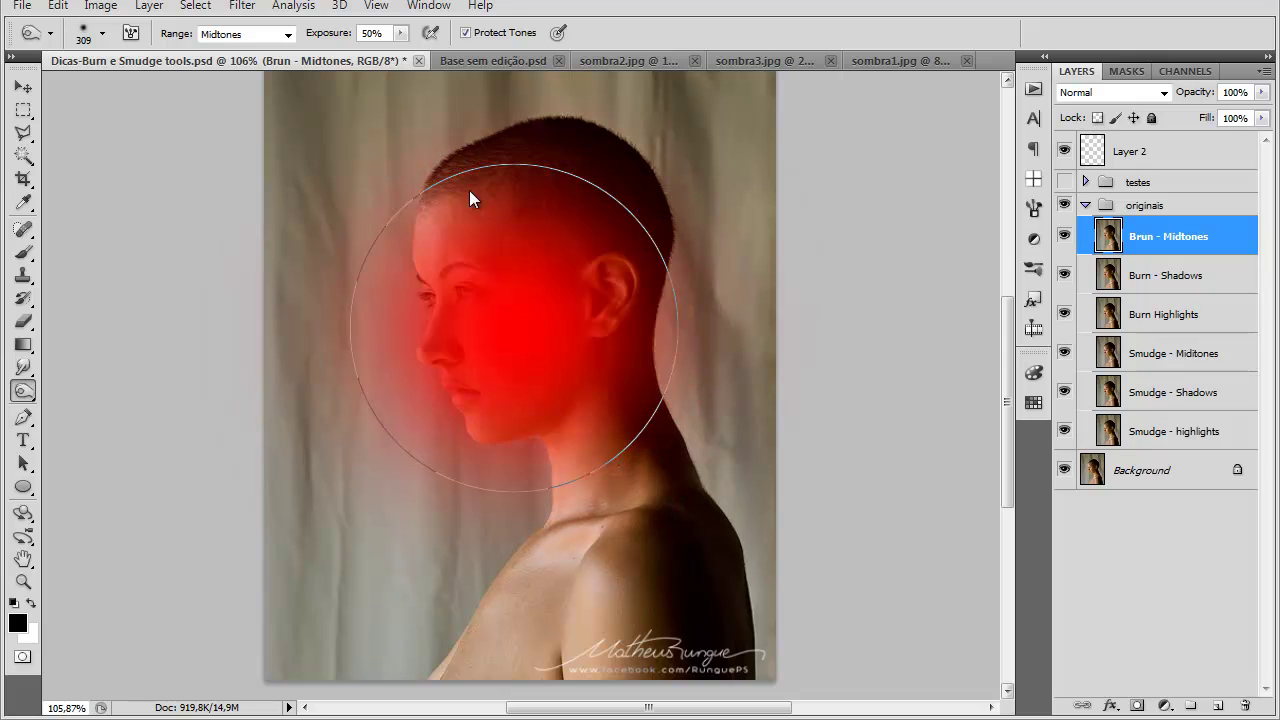
pyautogui.moveTo(474, 135)
pyautogui.mouseDown()
pyautogui.moveTo(456, 640)
pyautogui.moveTo(508, 201)
pyautogui.moveTo(508, 283)
pyautogui.moveTo(492, 316)
pyautogui.moveTo(405, 316)
pyautogui.mouseUp()
# Step: Set the Burn range to Highlights and darken the face, neck and shoulder
pyautogui.click(245, 34)
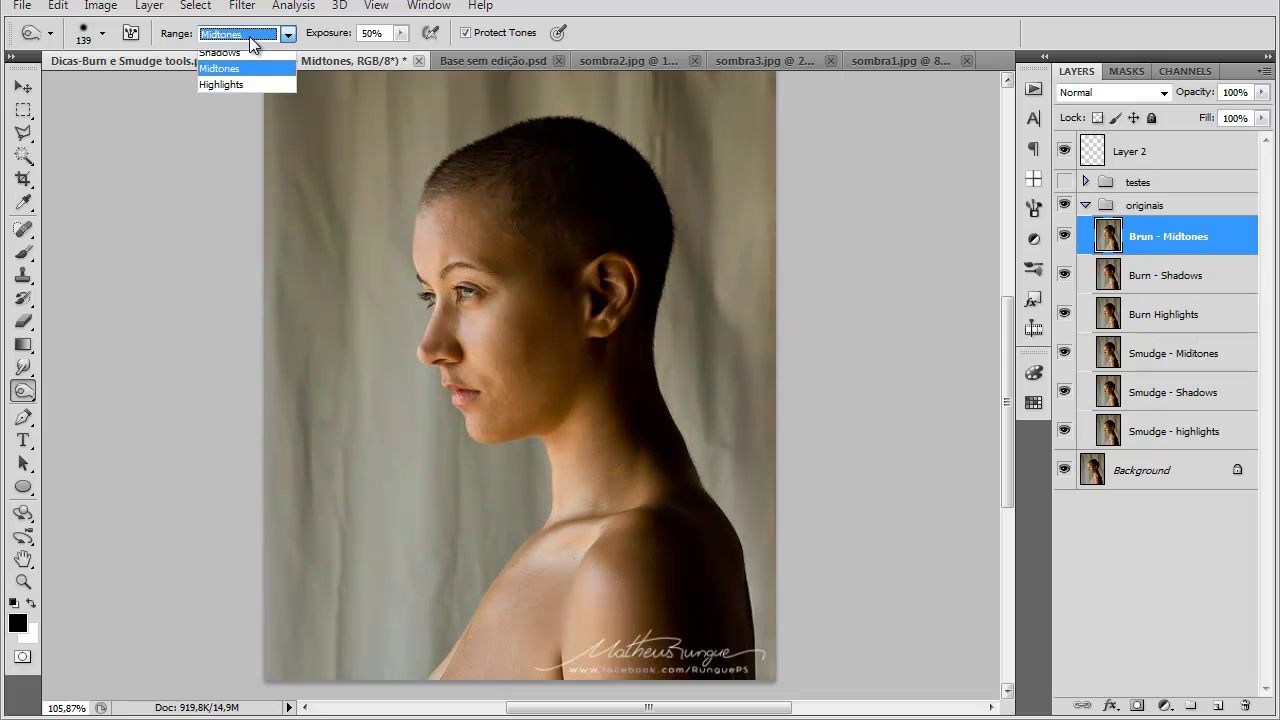
pyautogui.click(225, 83)
pyautogui.scroll(2, 530, 322)
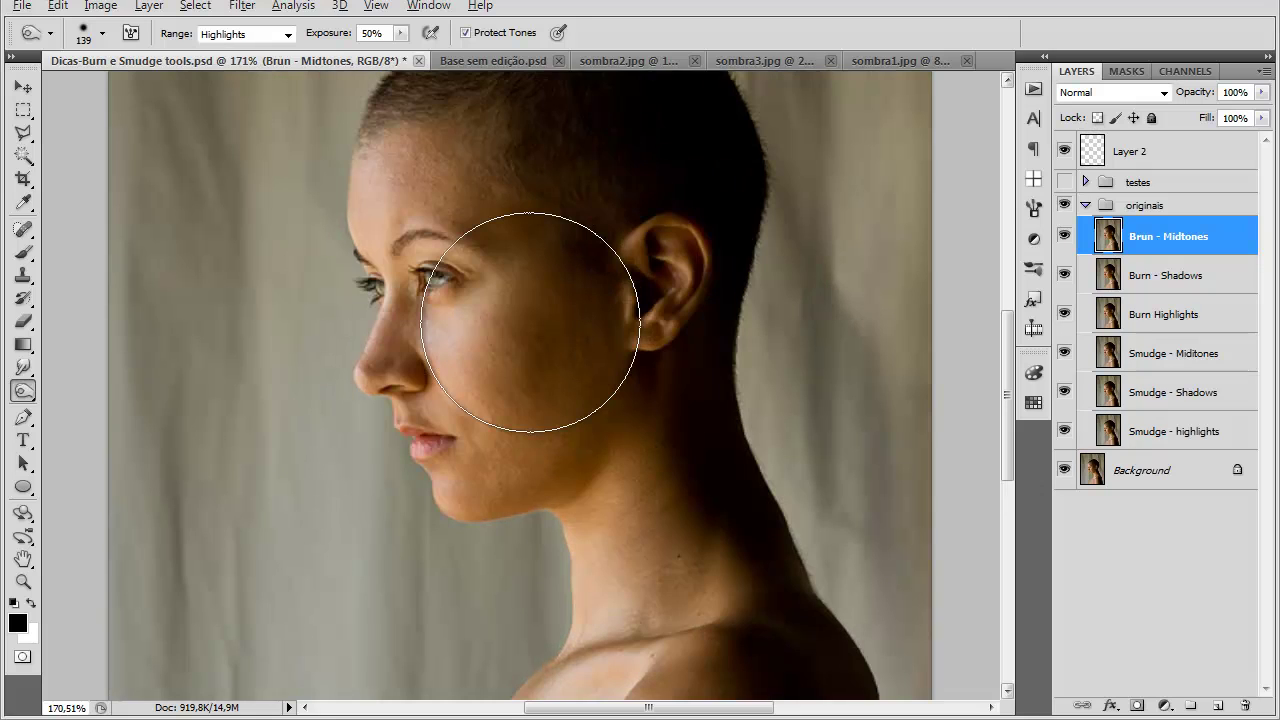
pyautogui.scroll(3, 530, 322)
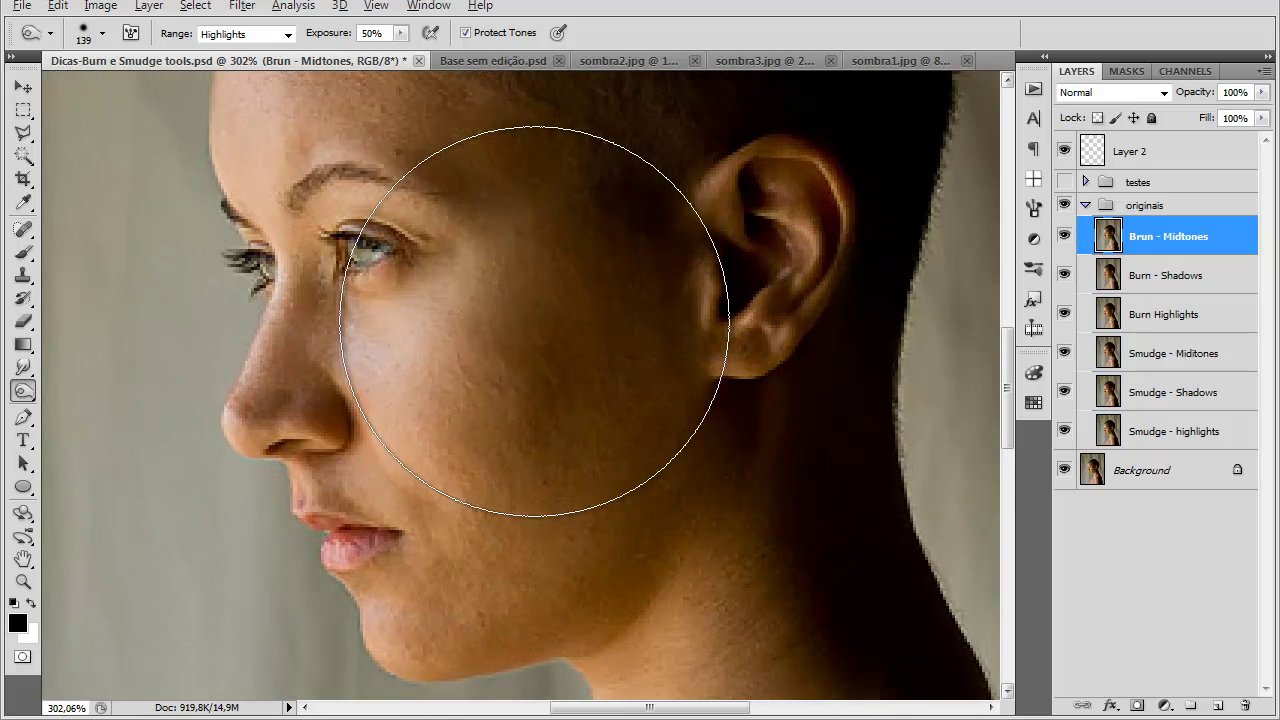
pyautogui.scroll(-2, 533, 320)
pyautogui.scroll(-4, 533, 320)
pyautogui.scroll(4, 537, 330)
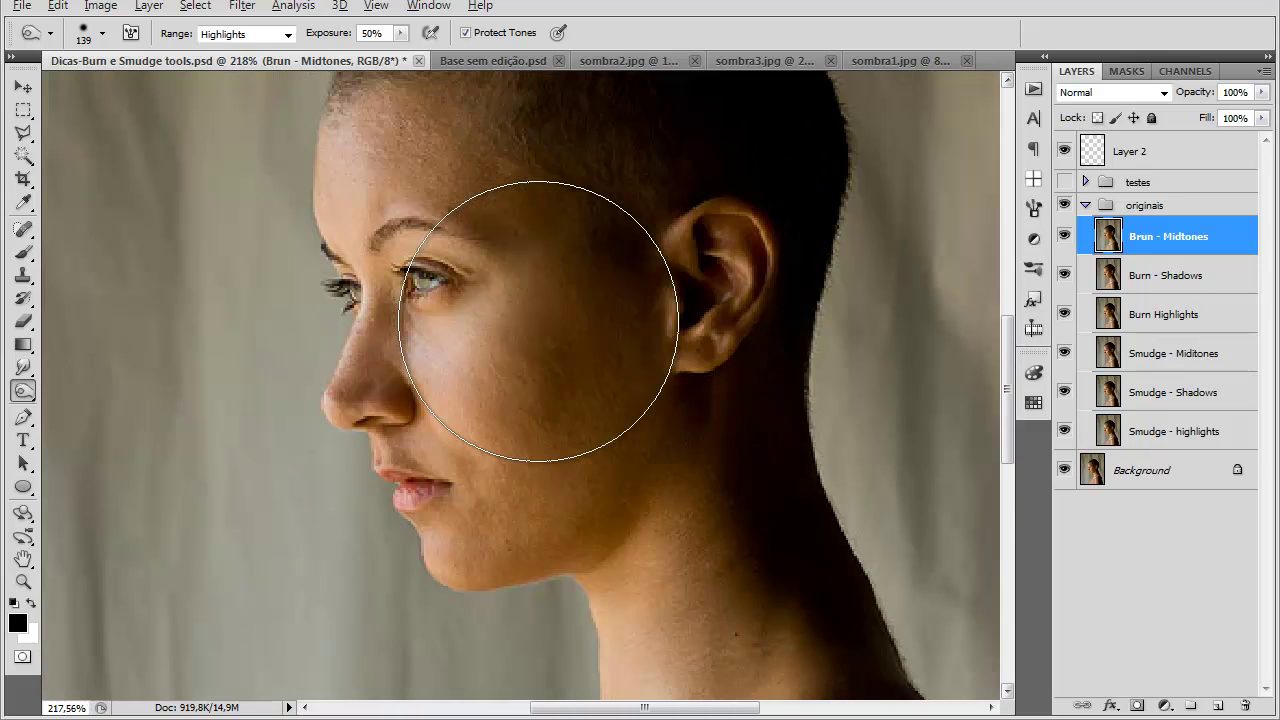
pyautogui.scroll(-2, 562, 328)
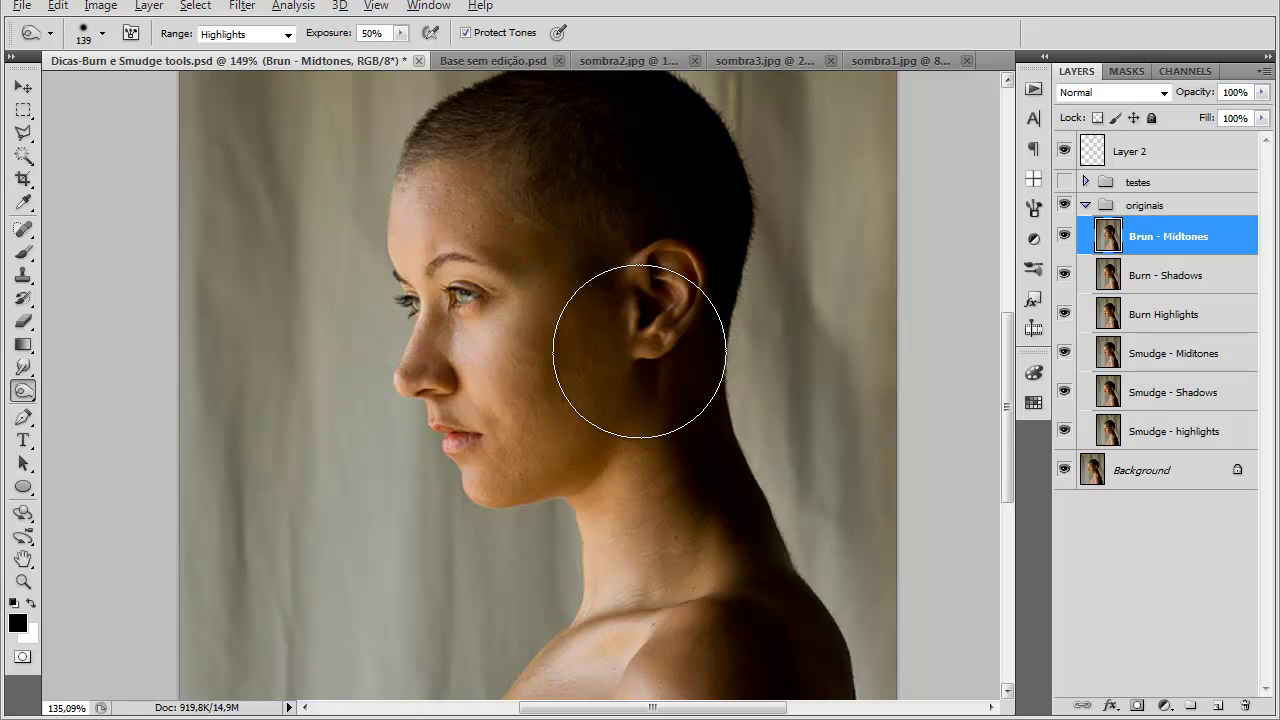
pyautogui.scroll(-1, 628, 395)
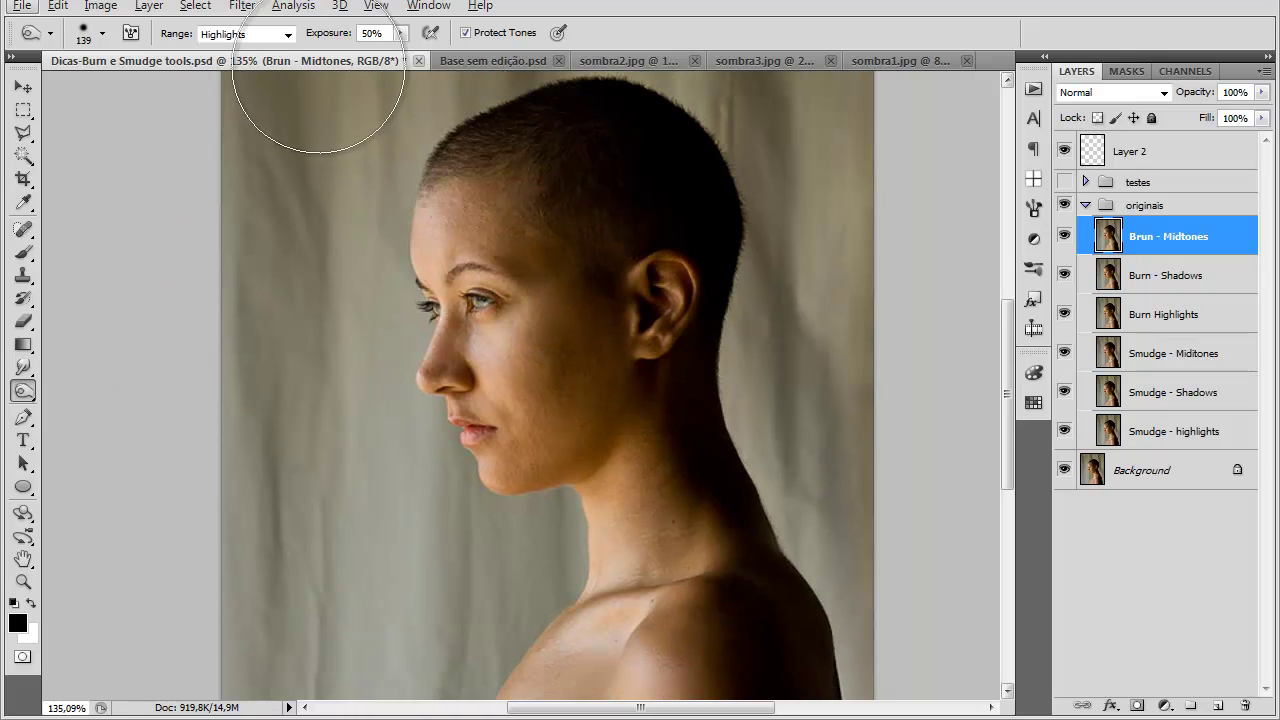
pyautogui.moveTo(511, 237)
pyautogui.mouseDown()
pyautogui.moveTo(561, 310)
pyautogui.moveTo(576, 403)
pyautogui.moveTo(540, 443)
pyautogui.moveTo(488, 227)
pyautogui.moveTo(530, 221)
pyautogui.mouseUp()
pyautogui.moveTo(651, 434)
pyautogui.mouseDown()
pyautogui.moveTo(667, 534)
pyautogui.moveTo(639, 639)
pyautogui.moveTo(686, 634)
pyautogui.mouseUp()
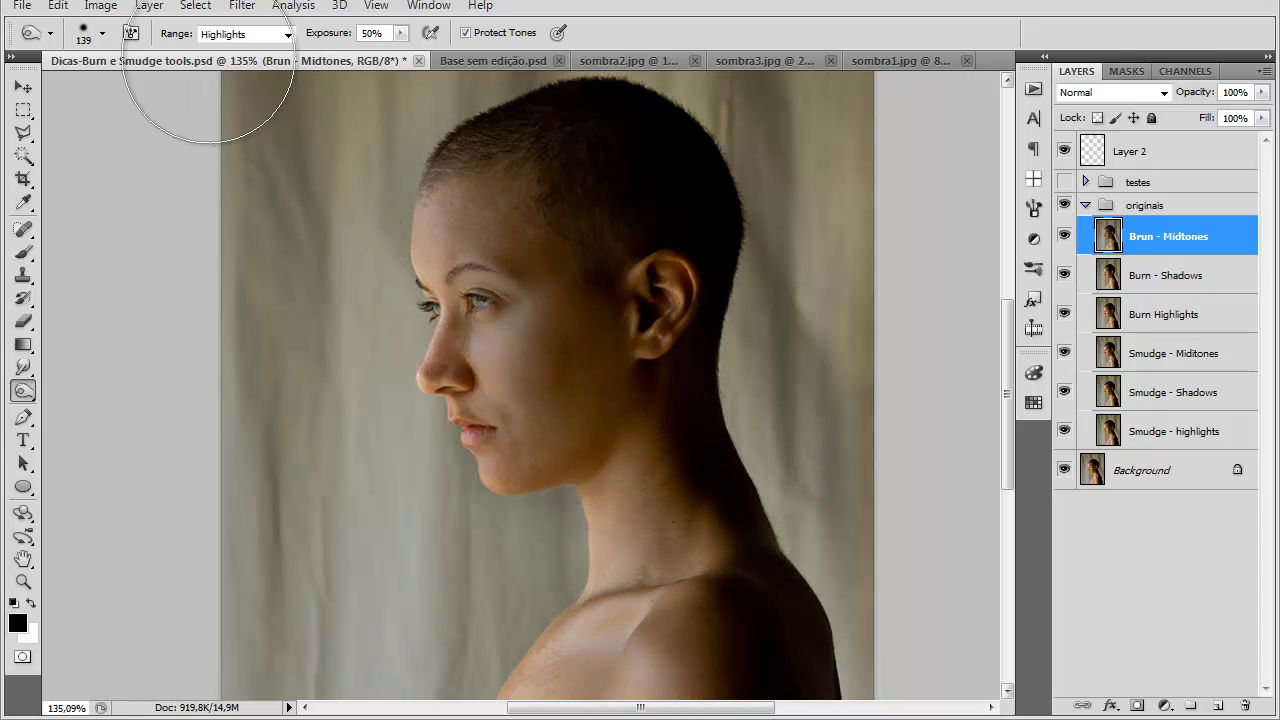
# Step: Set the Burn range to Midtones and darken the cheek, side of the head and neck
pyautogui.click(238, 36)
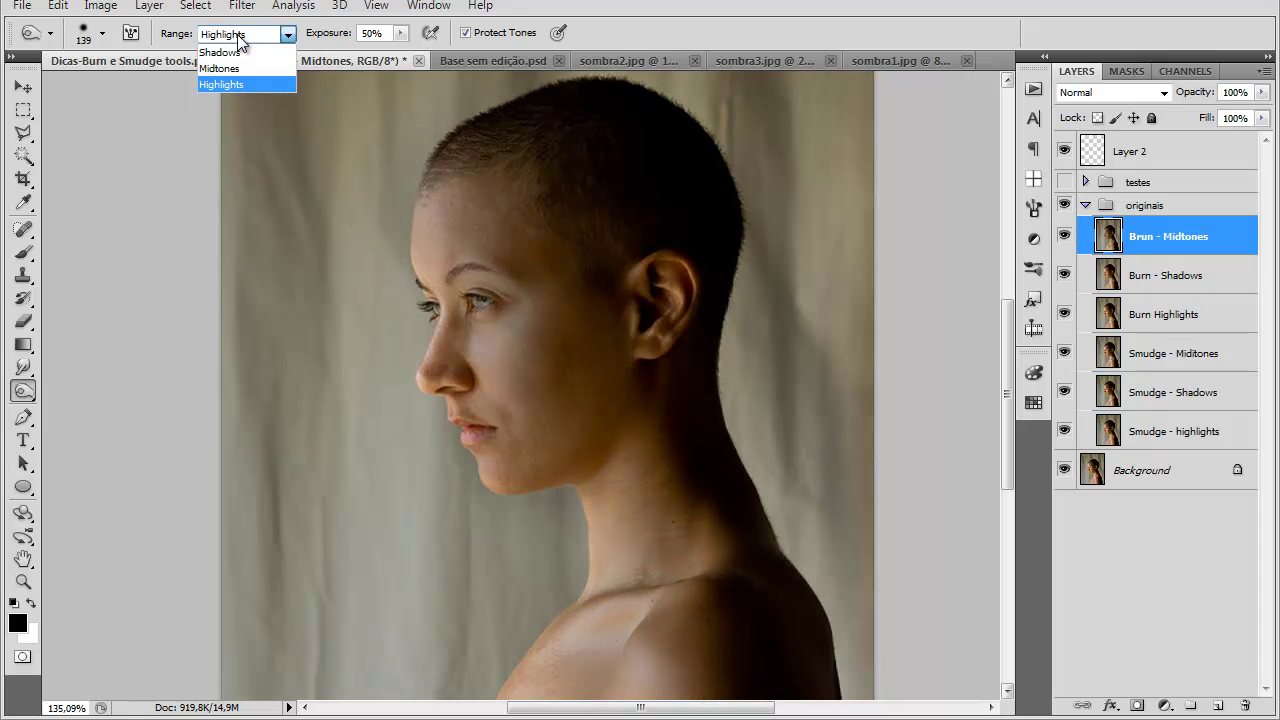
pyautogui.click(219, 68)
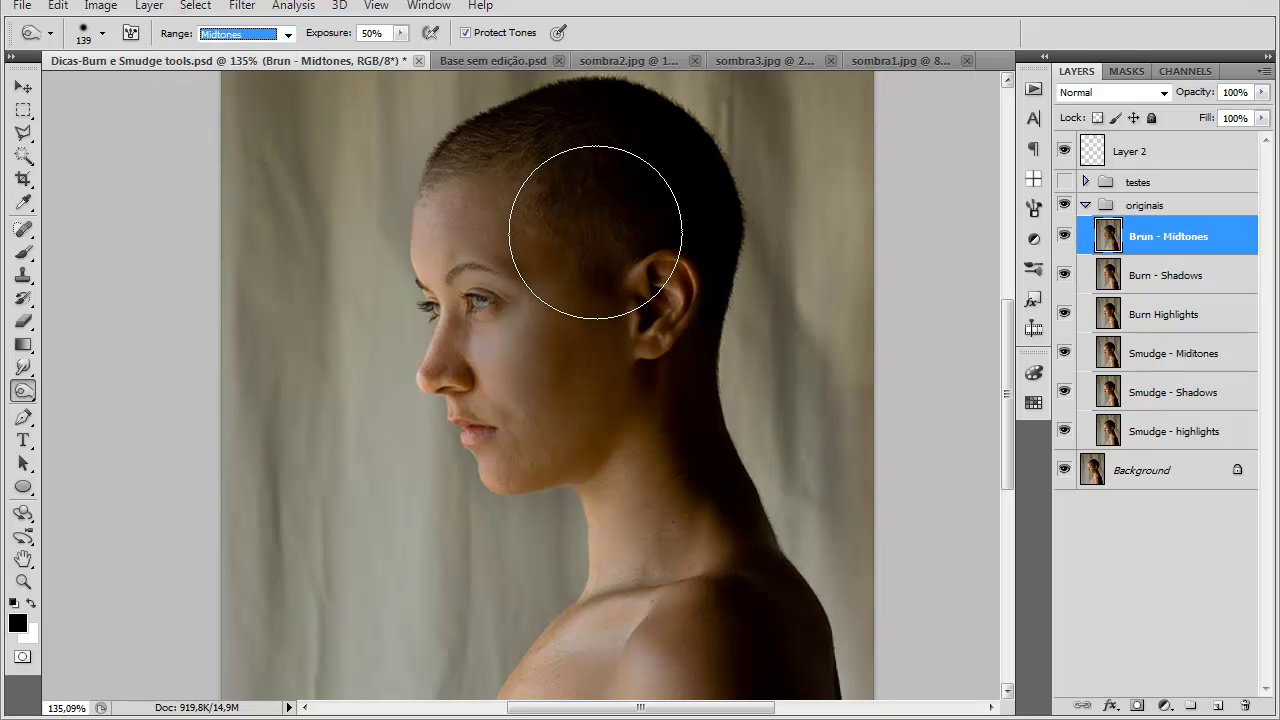
pyautogui.moveTo(659, 240)
pyautogui.mouseDown()
pyautogui.moveTo(687, 388)
pyautogui.moveTo(690, 581)
pyautogui.moveTo(619, 680)
pyautogui.moveTo(646, 426)
pyautogui.mouseUp()
pyautogui.moveTo(530, 310)
pyautogui.mouseDown()
pyautogui.moveTo(460, 317)
pyautogui.moveTo(534, 308)
pyautogui.moveTo(511, 397)
pyautogui.mouseUp()
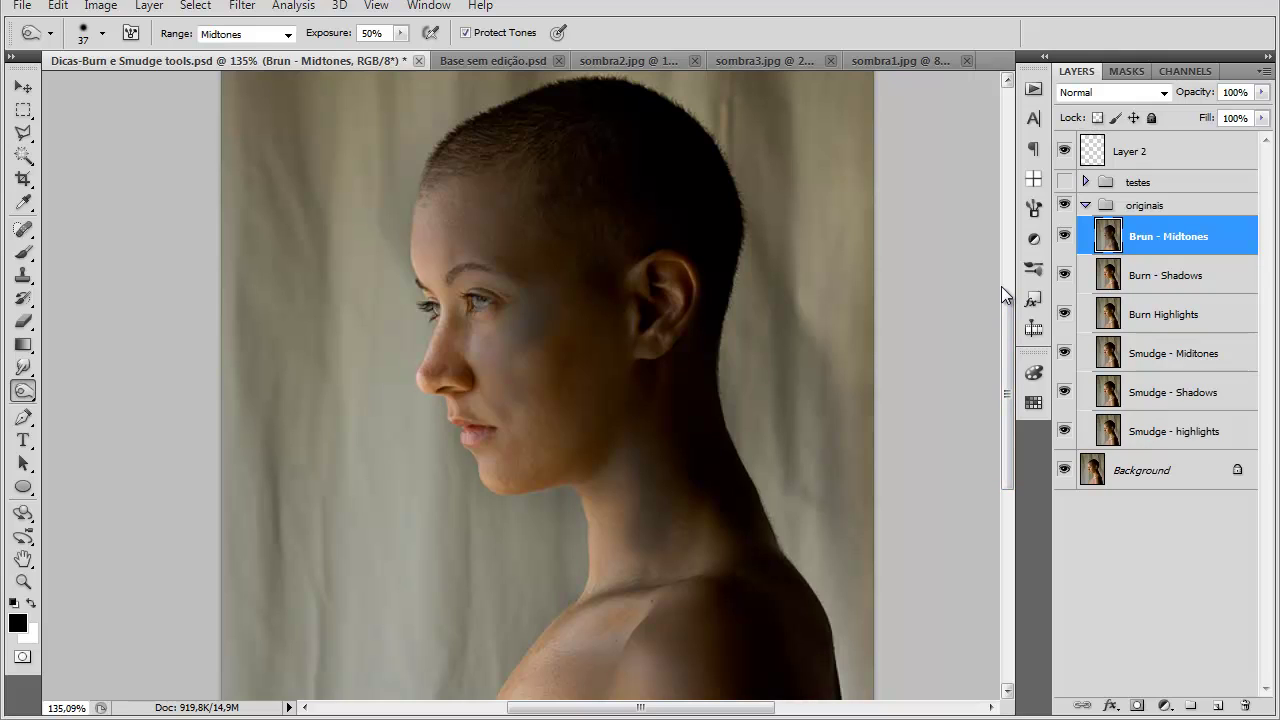
# Step: Undo all the burn strokes made on the Brun - Midtones layer
pyautogui.hotkey('ctrl', 'z')
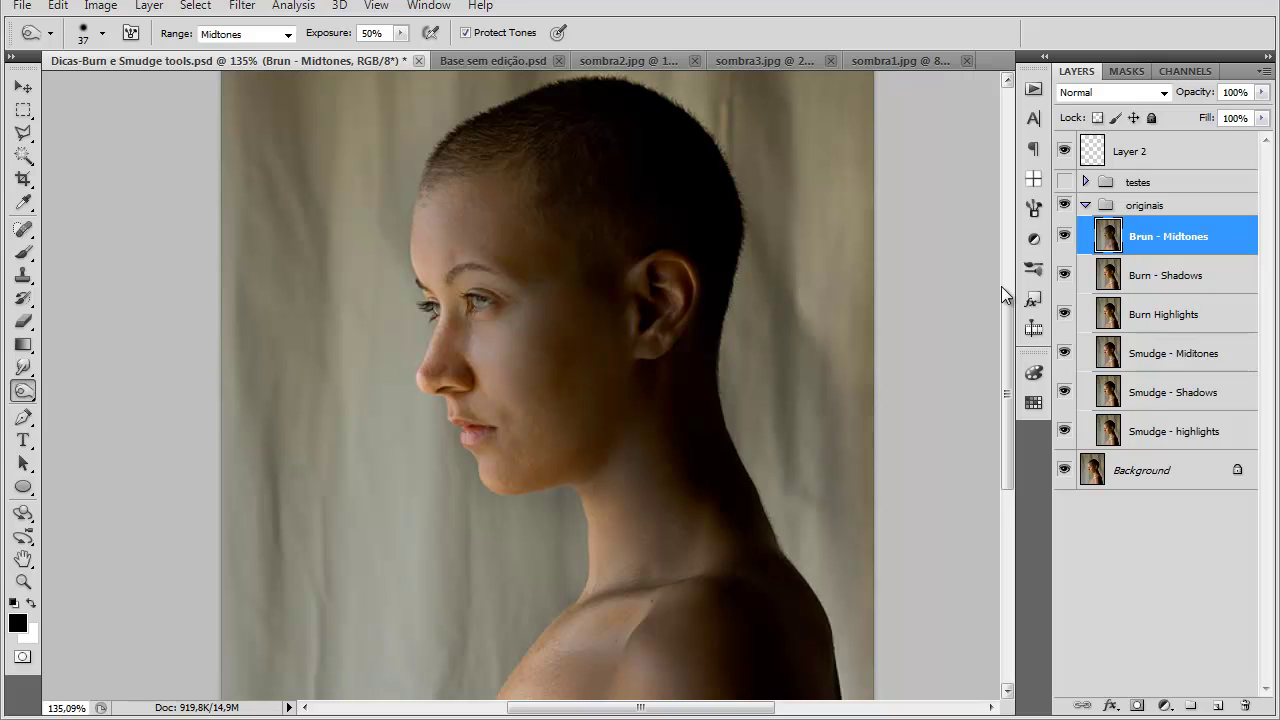
pyautogui.hotkey('ctrl', 'alt', 'z')
pyautogui.hotkey('ctrl', 'alt', 'z')
pyautogui.hotkey('ctrl', 'alt', 'z')
pyautogui.hotkey('ctrl', 'alt', 'z')
pyautogui.hotkey('ctrl', 'alt', 'z')
# Step: Resize the burn brush to 125, hide the Brun - Midtones layer and select the Burn - Shadows layer
pyautogui.moveTo(601, 205); pyautogui.dragTo(663, 221)
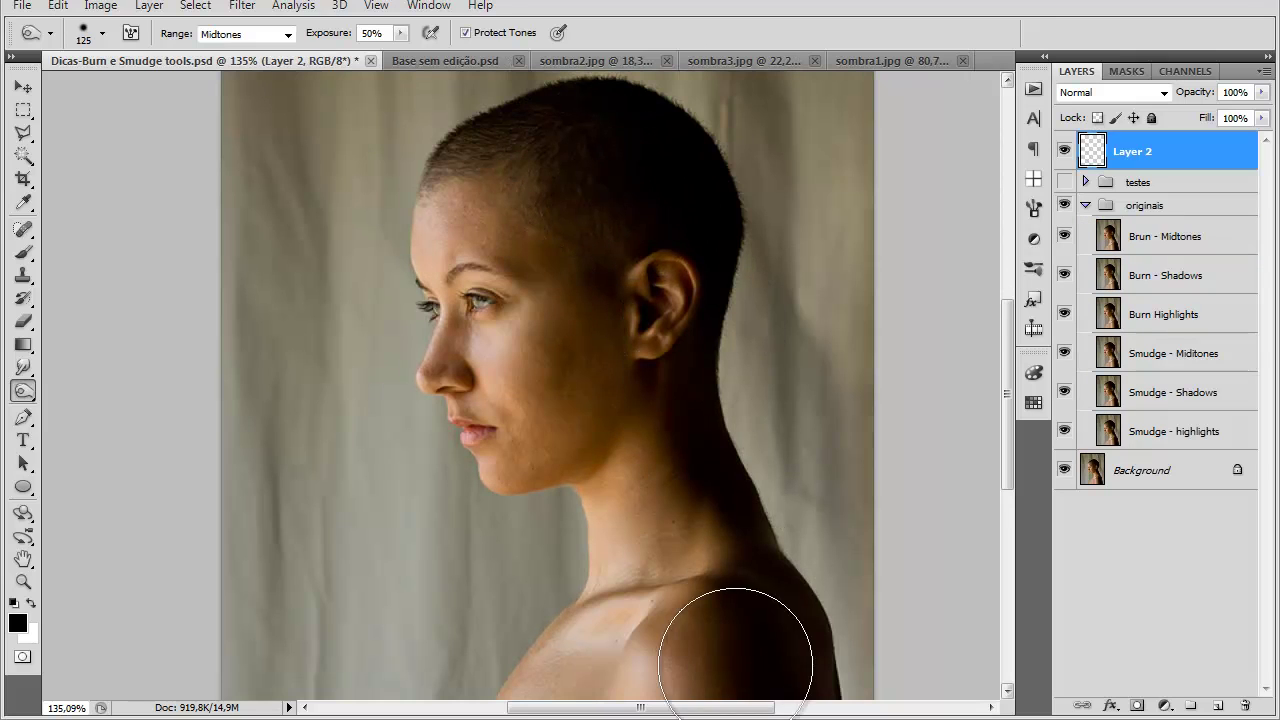
pyautogui.click(1128, 245)
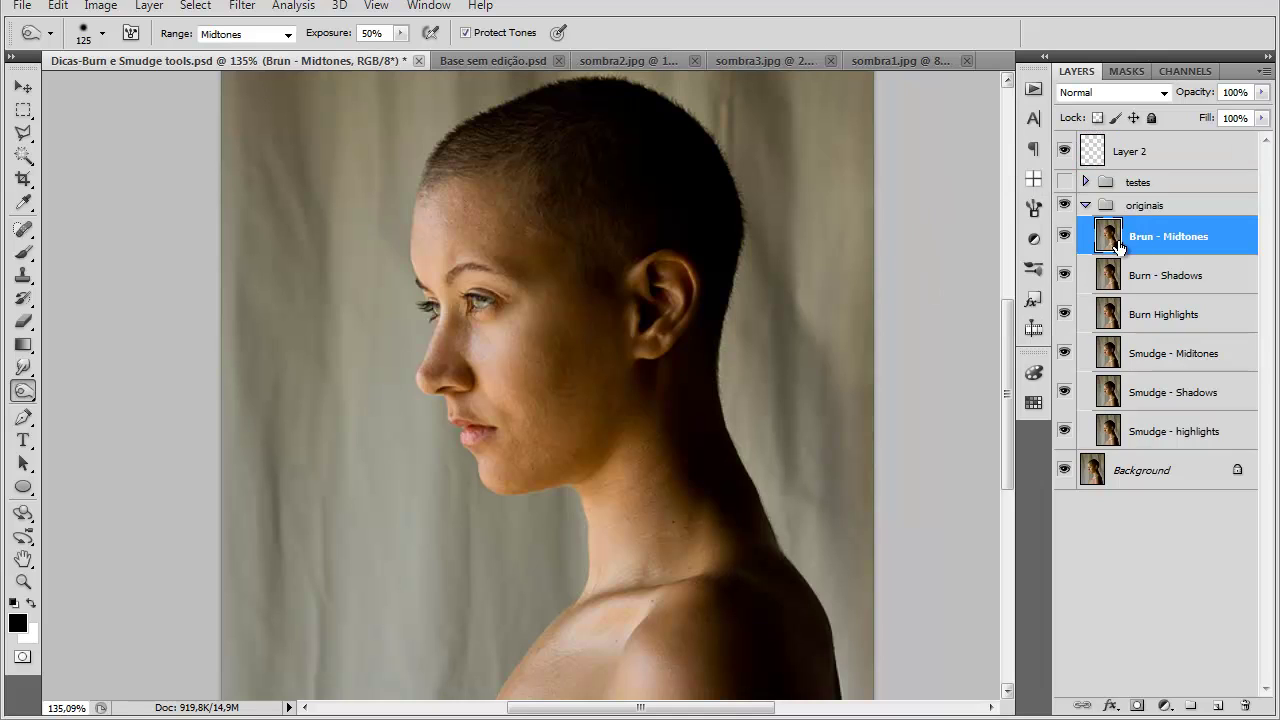
pyautogui.click(1064, 240)
pyautogui.click(1195, 286)
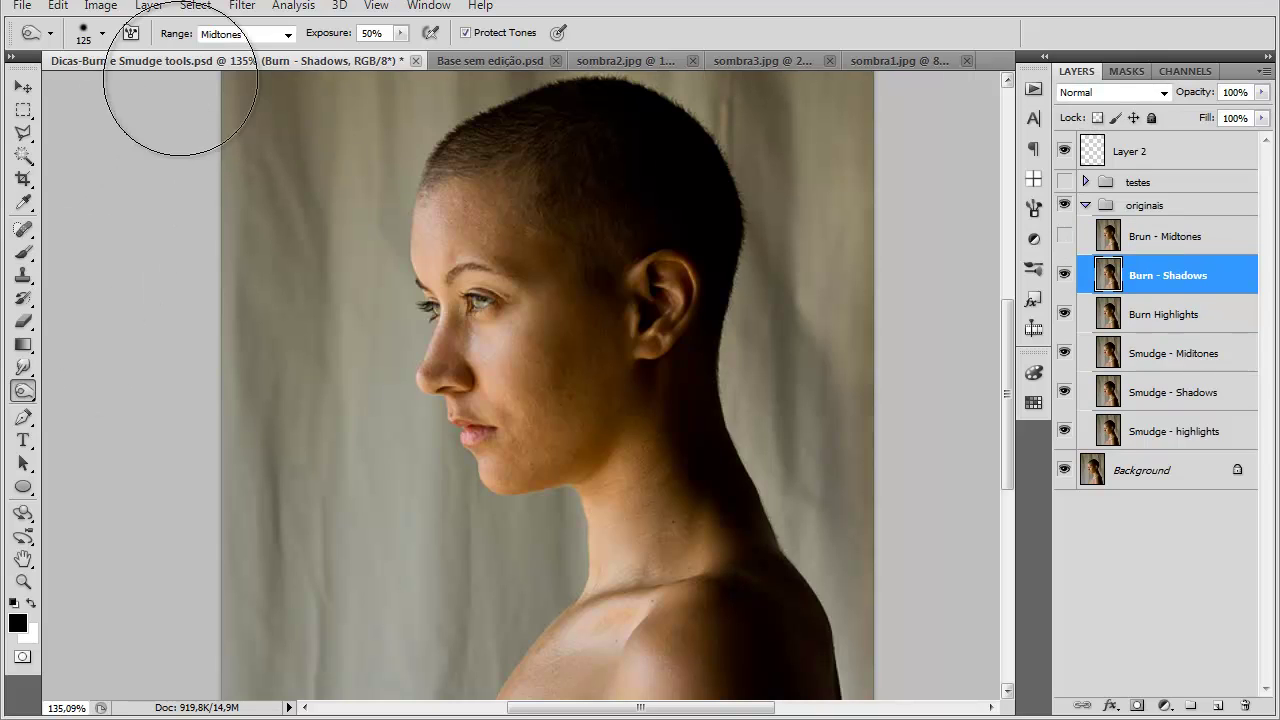
# Step: Set the Burn range to Shadows and try darkening the head, face and neck
pyautogui.click(226, 34)
pyautogui.click(227, 53)
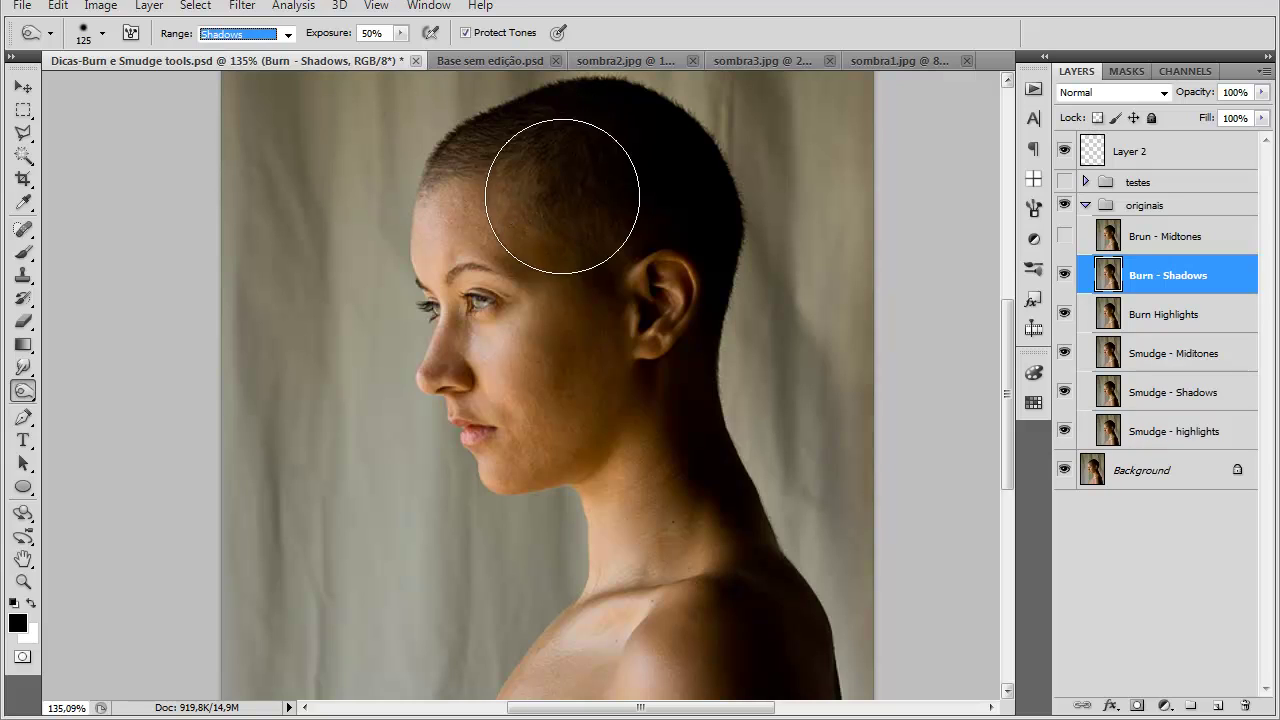
pyautogui.moveTo(509, 194)
pyautogui.mouseDown()
pyautogui.moveTo(580, 294)
pyautogui.moveTo(654, 480)
pyautogui.moveTo(666, 632)
pyautogui.moveTo(500, 700)
pyautogui.moveTo(543, 463)
pyautogui.moveTo(506, 377)
pyautogui.moveTo(453, 150)
pyautogui.mouseUp()
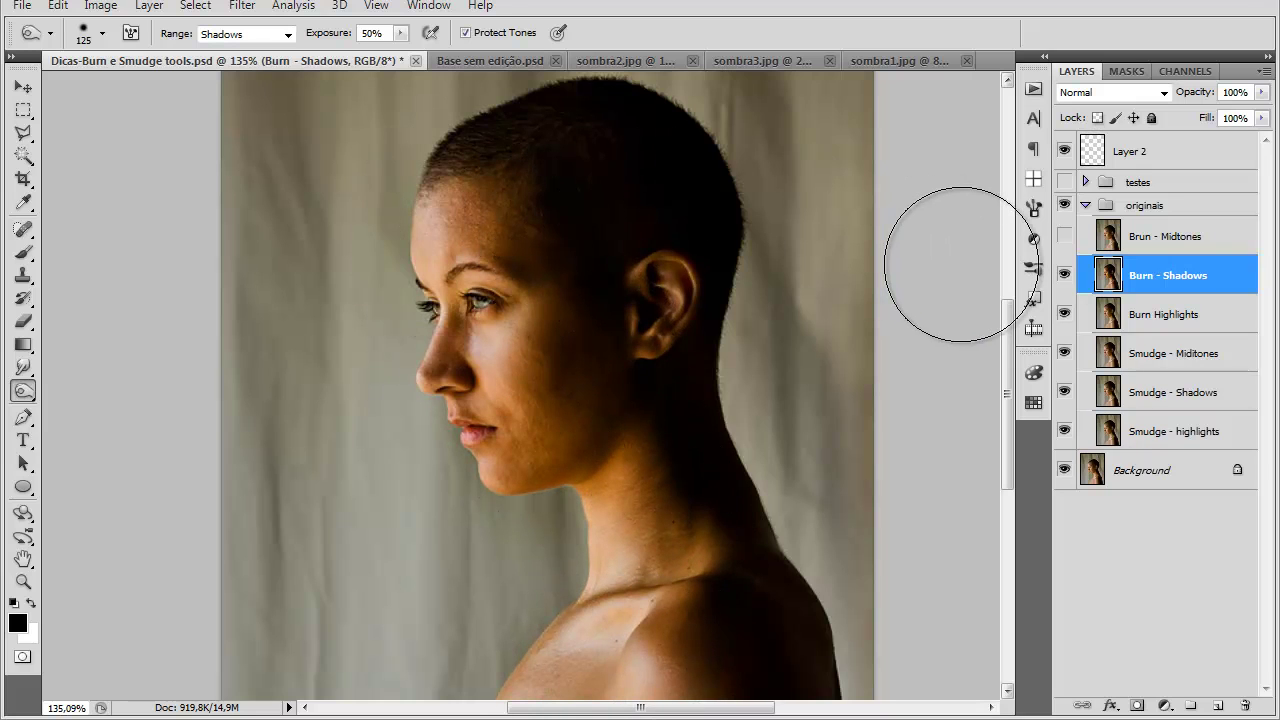
pyautogui.hotkey('ctrl', 'z')
# Step: Enlarge the burn brush to 153 and repeatedly burn the shadows on the forehead and temple
pyautogui.moveTo(587, 189)
pyautogui.mouseDown()
pyautogui.moveTo(565, 195)
pyautogui.moveTo(577, 209)
pyautogui.mouseUp()
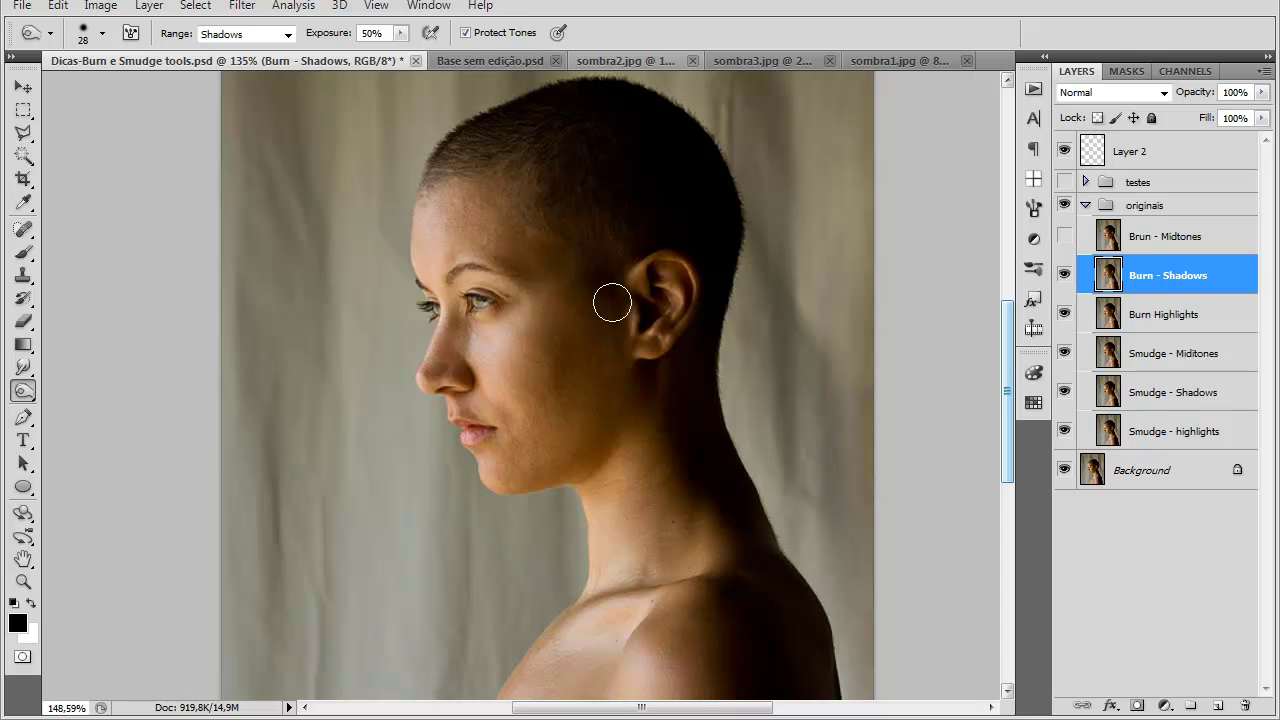
pyautogui.scroll(2, 612, 302)
pyautogui.moveTo(588, 230)
pyautogui.mouseDown()
pyautogui.moveTo(727, 287)
pyautogui.moveTo(630, 234)
pyautogui.mouseUp()
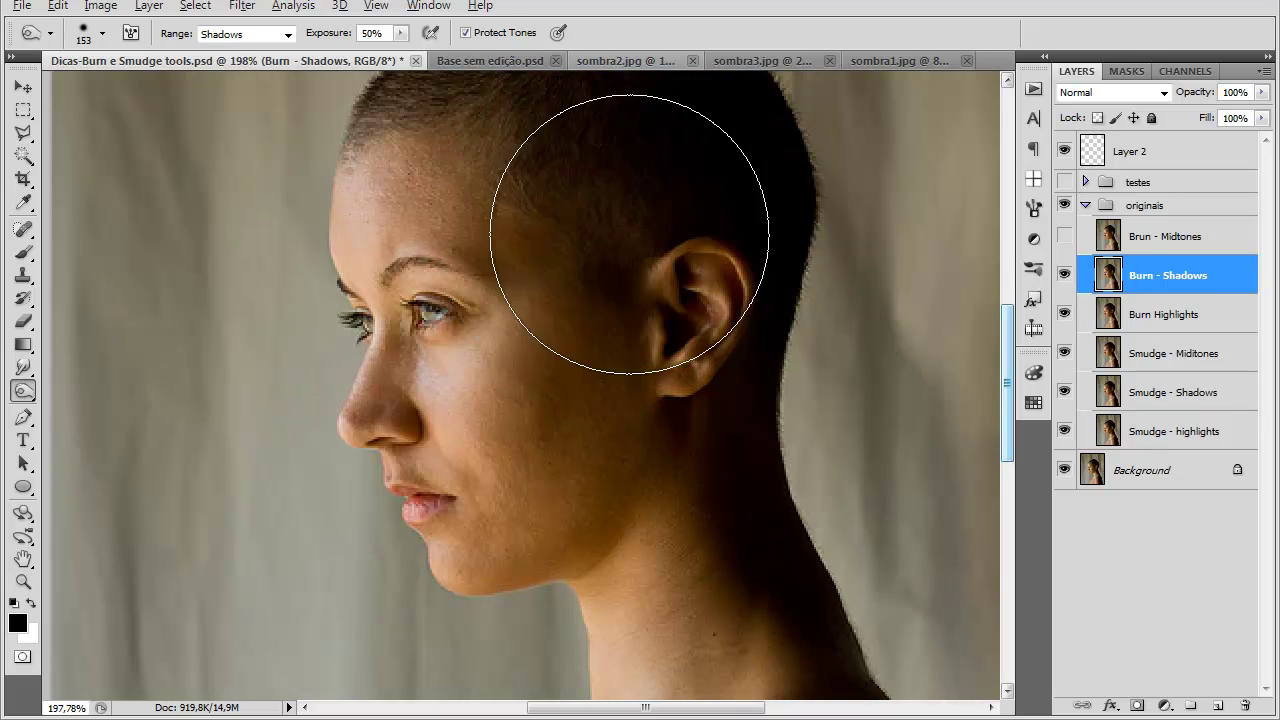
pyautogui.scroll(2, 630, 232)
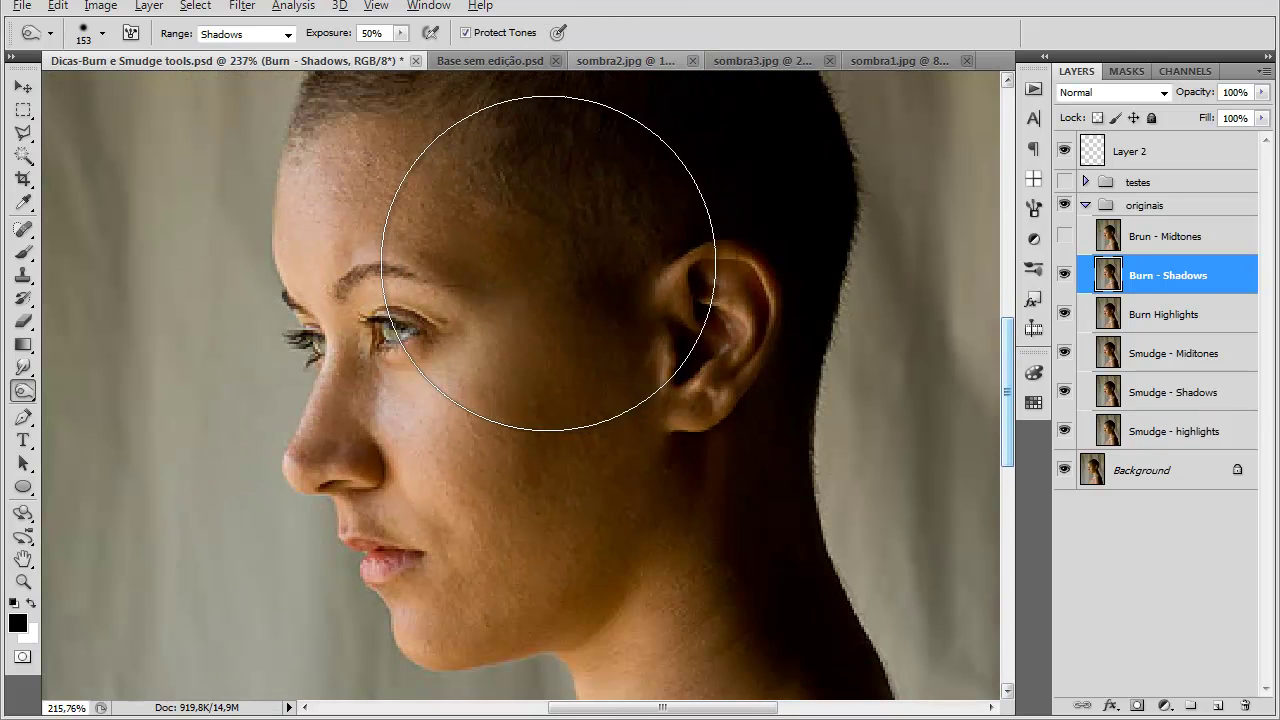
pyautogui.scroll(-1, 548, 263)
pyautogui.click(413, 210)
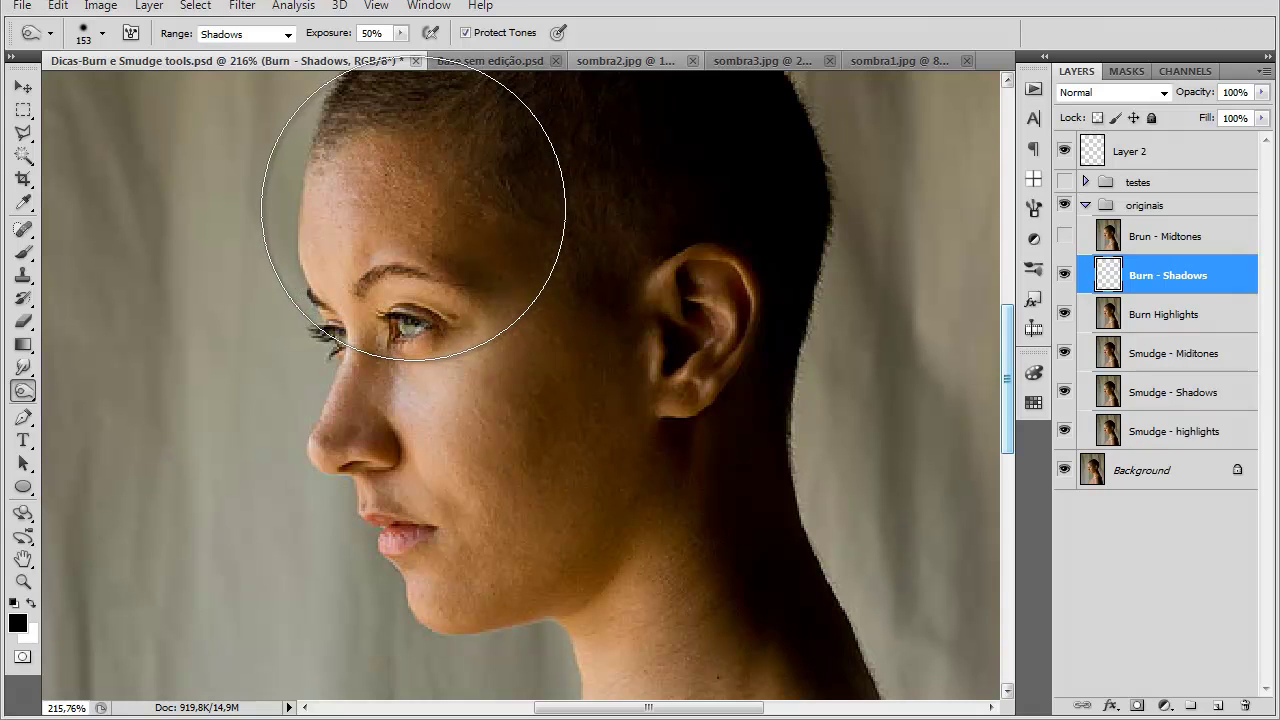
pyautogui.click(436, 197)
pyautogui.click(436, 197)
pyautogui.click(436, 197)
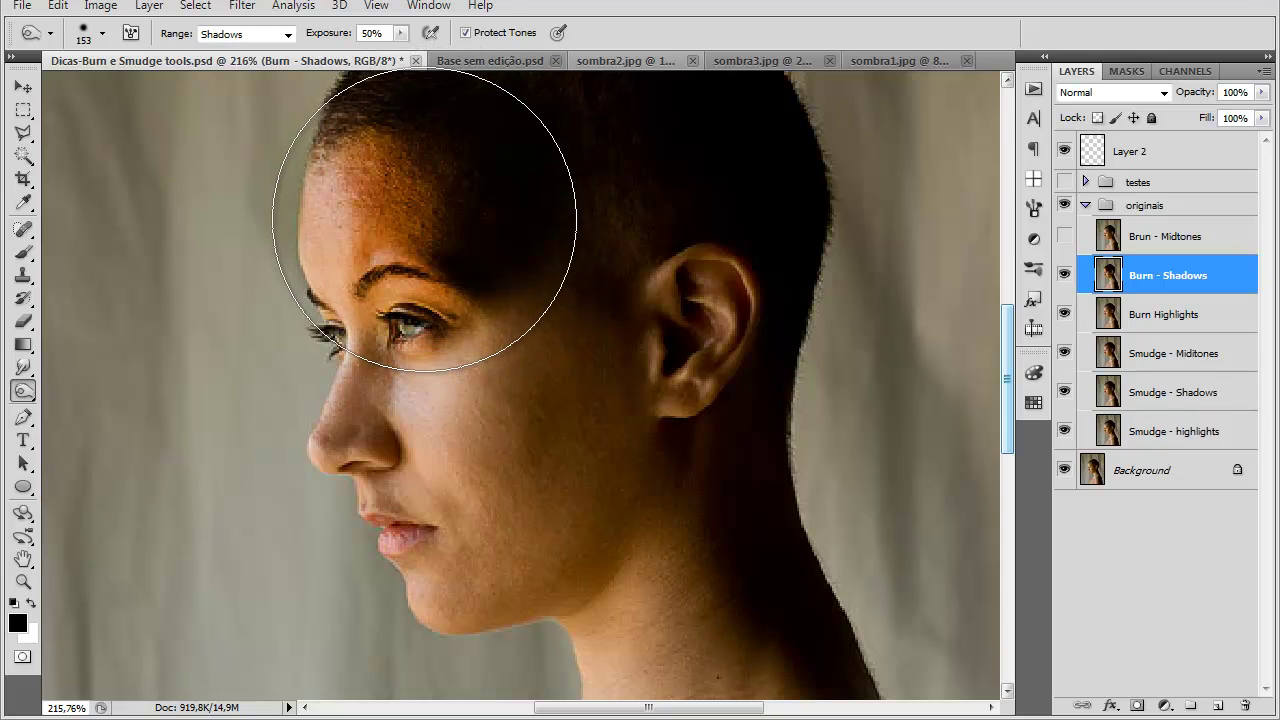
pyautogui.scroll(-2, 424, 219)
pyautogui.scroll(5, 405, 200)
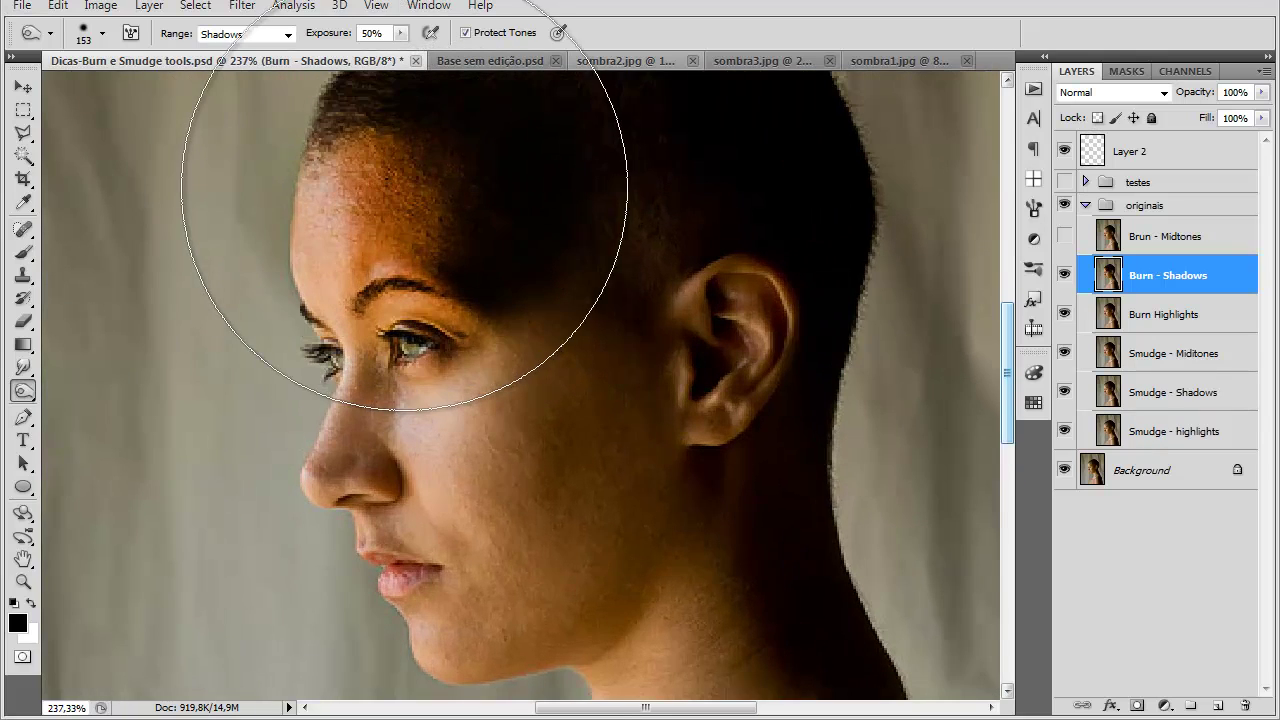
pyautogui.scroll(1, 395, 188)
pyautogui.scroll(2, 400, 190)
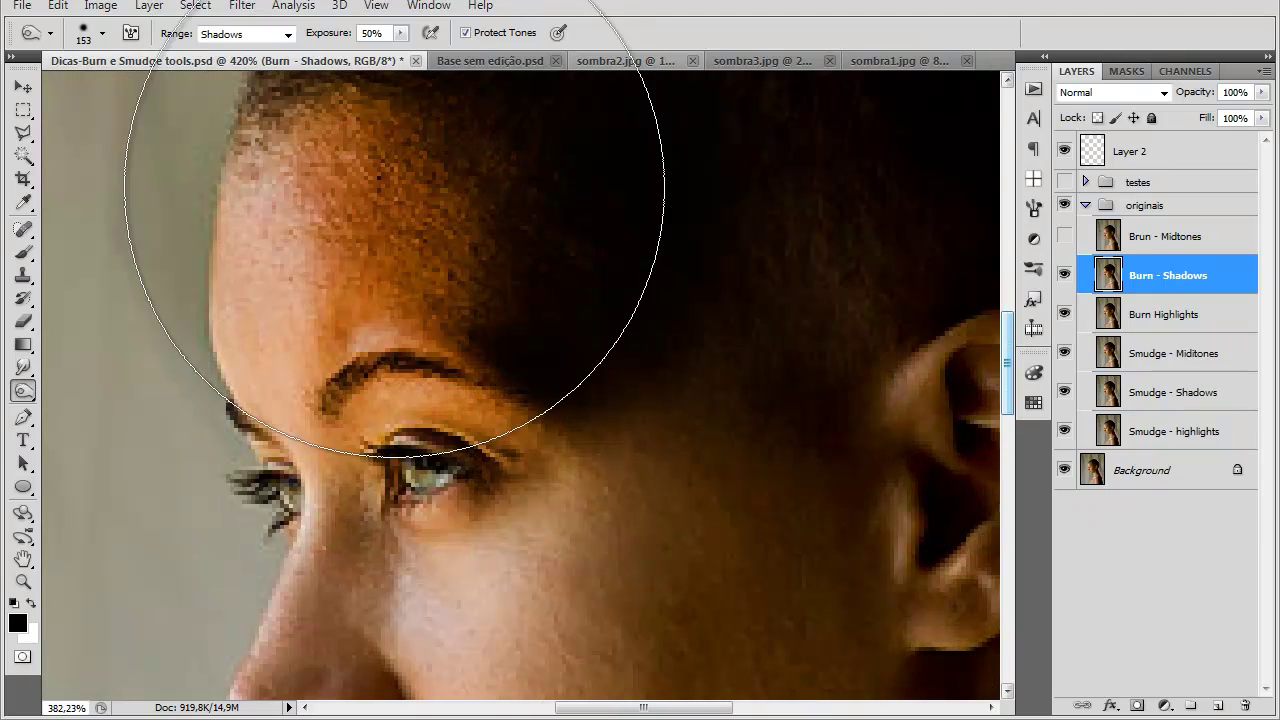
# Step: Burn the shadows across the nose, cheek and jaw on the Burn - Shadows layer with the size 153 brush
pyautogui.scroll(-8, 386, 185)
pyautogui.scroll(-1, 383, 198)
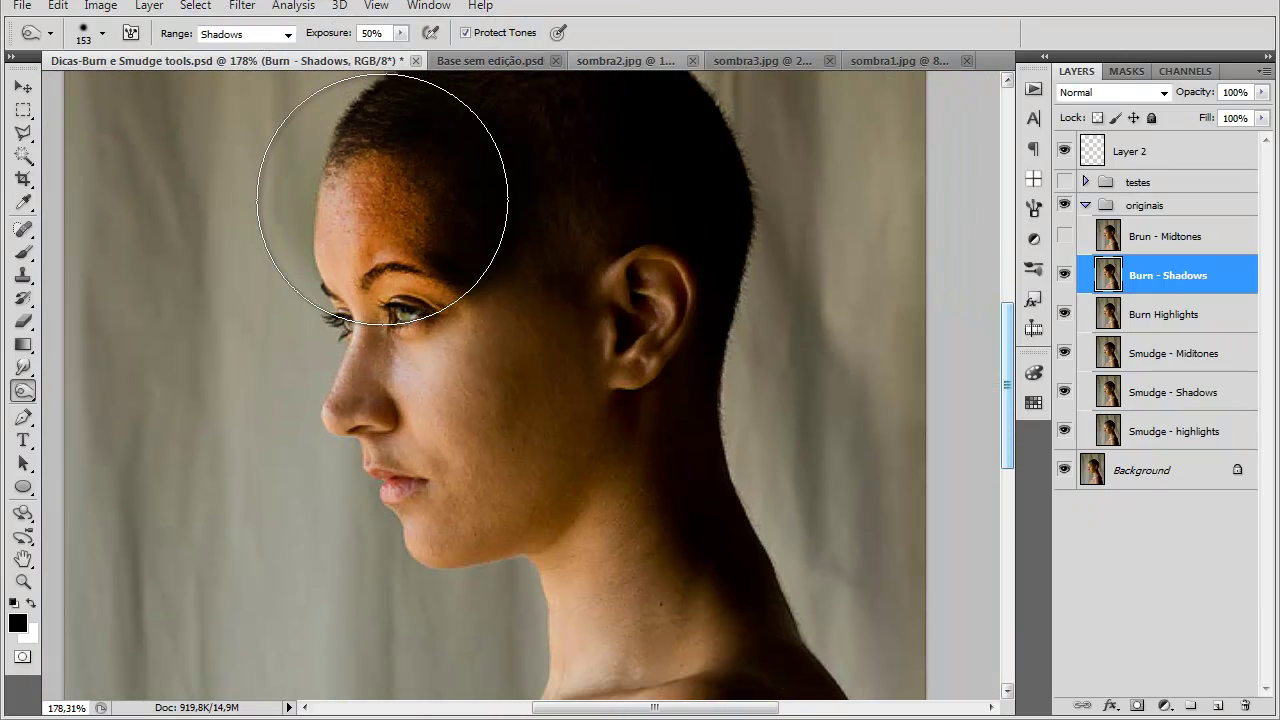
pyautogui.scroll(-1, 429, 391)
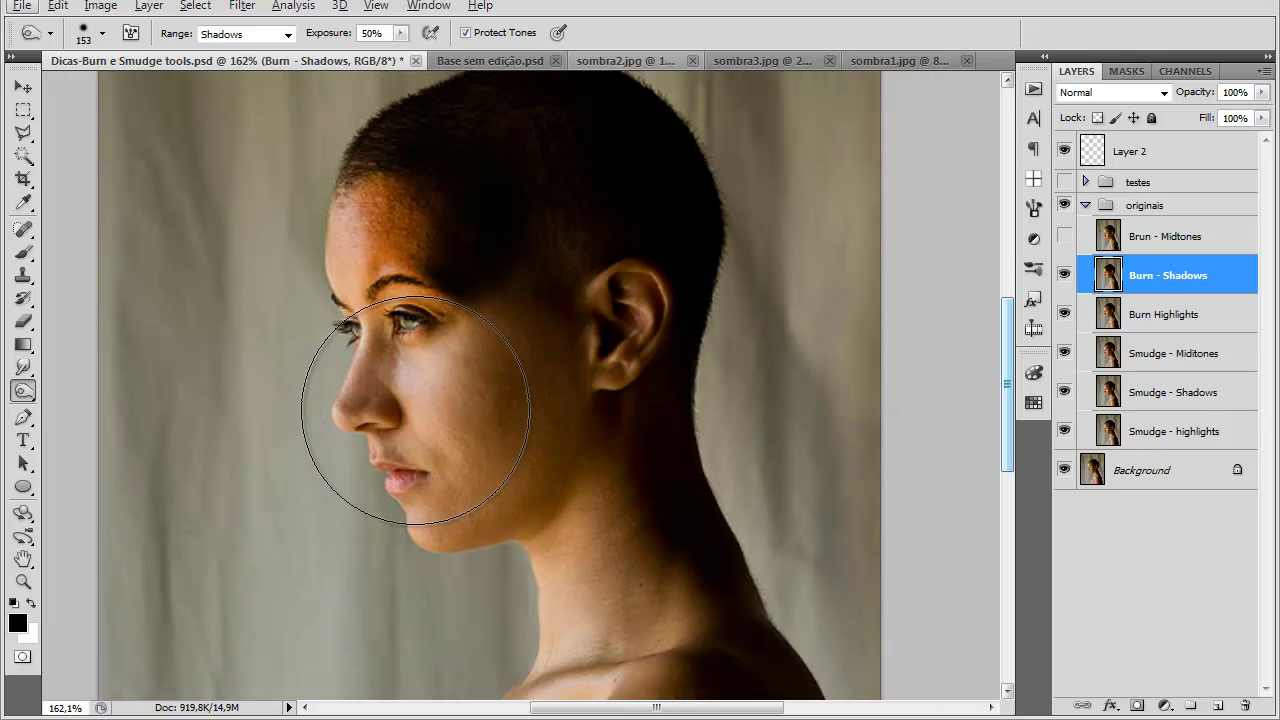
pyautogui.click(424, 408)
pyautogui.moveTo(424, 408)
pyautogui.mouseDown()
pyautogui.moveTo(443, 349)
pyautogui.moveTo(395, 352)
pyautogui.moveTo(428, 422)
pyautogui.moveTo(436, 380)
pyautogui.moveTo(450, 395)
pyautogui.moveTo(396, 398)
pyautogui.moveTo(477, 403)
pyautogui.mouseUp()
pyautogui.scroll(-3, 477, 403)
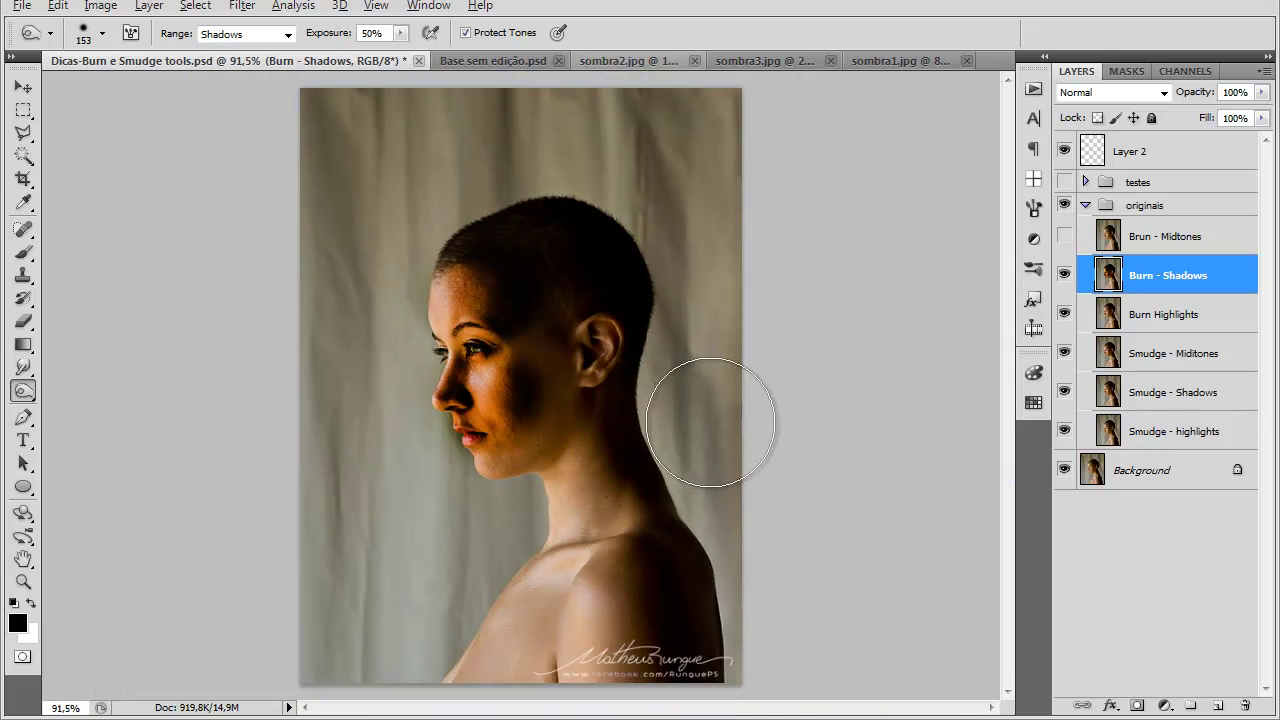
# Step: Burn the shadows on the neck and shoulder, and reduce the burn brush to 85
pyautogui.moveTo(603, 459)
pyautogui.mouseDown()
pyautogui.moveTo(586, 560)
pyautogui.moveTo(529, 646)
pyautogui.moveTo(585, 608)
pyautogui.moveTo(559, 617)
pyautogui.moveTo(614, 565)
pyautogui.mouseUp()
pyautogui.press('[')
pyautogui.press('[')
pyautogui.press('[')
pyautogui.scroll(3, 508, 365)
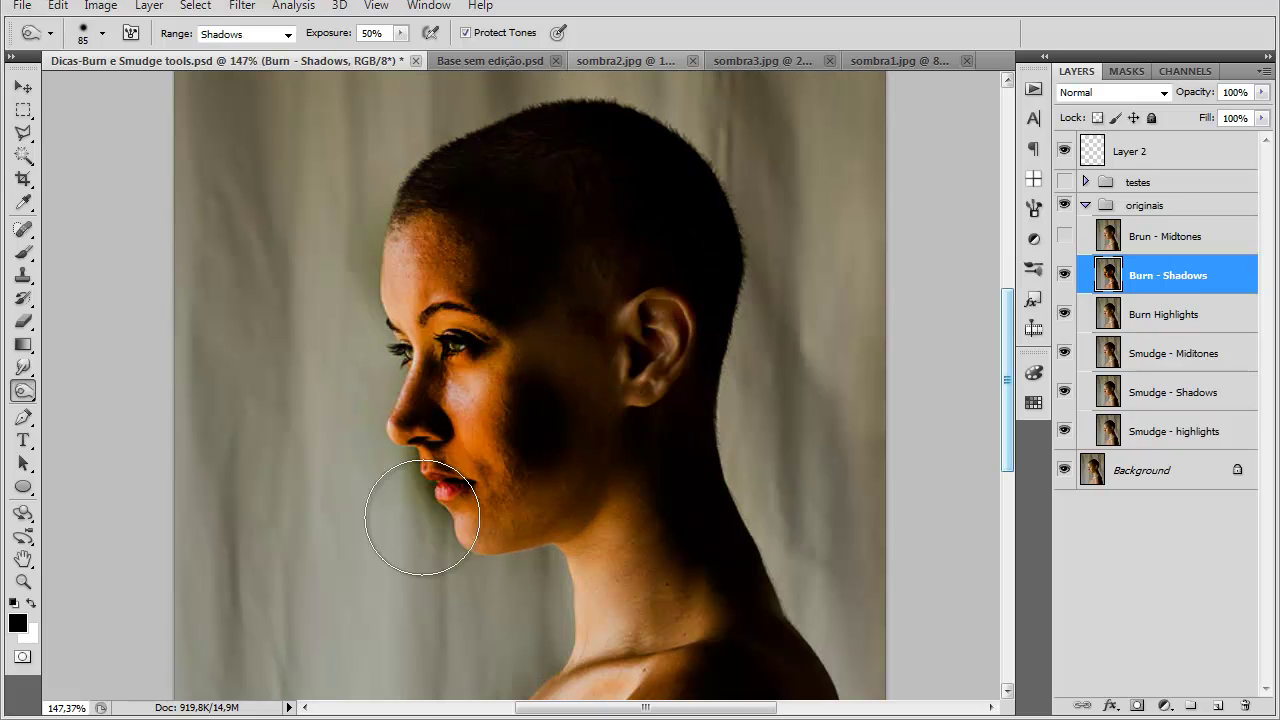
# Step: Hide the Burn - Shadows layer, select the Burn Highlights layer and set the Burn range to Highlights
pyautogui.click(1064, 280)
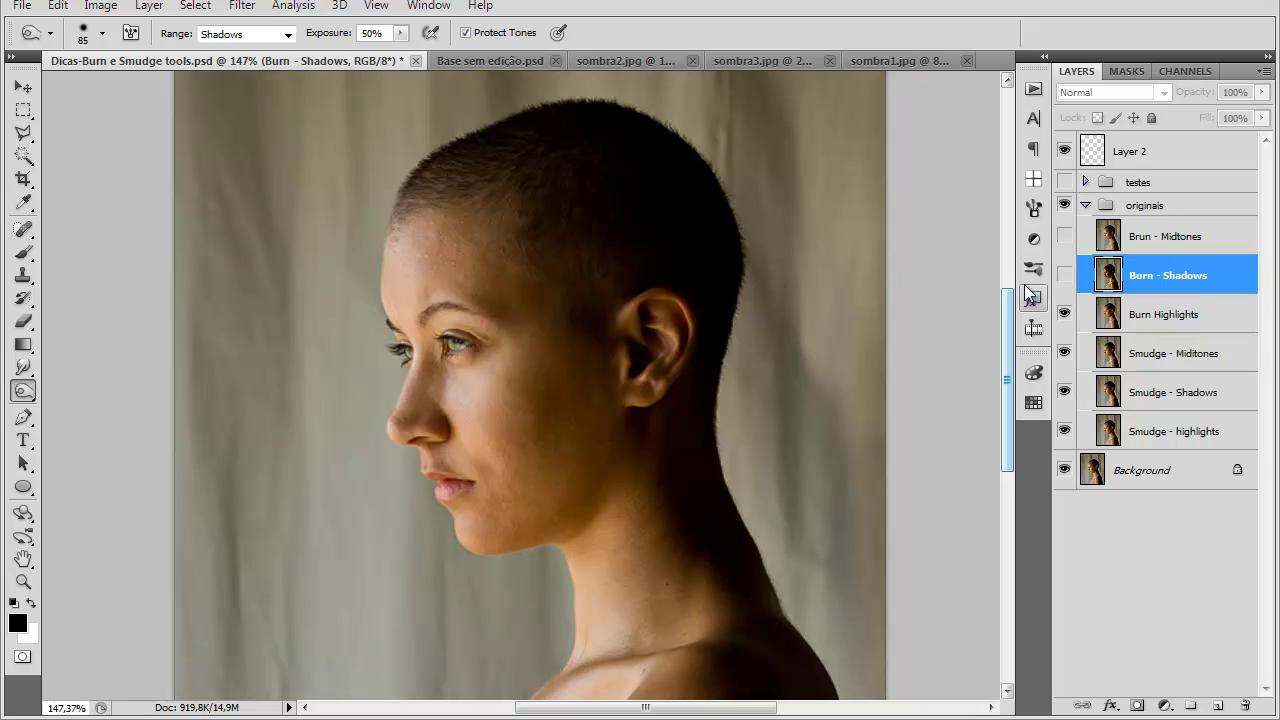
pyautogui.click(1140, 314)
pyautogui.click(245, 34)
pyautogui.click(245, 78)
# Step: Try burning the highlights on the face and head with a size 138 brush, and undo the strokes
pyautogui.moveTo(523, 284); pyautogui.dragTo(575, 301)
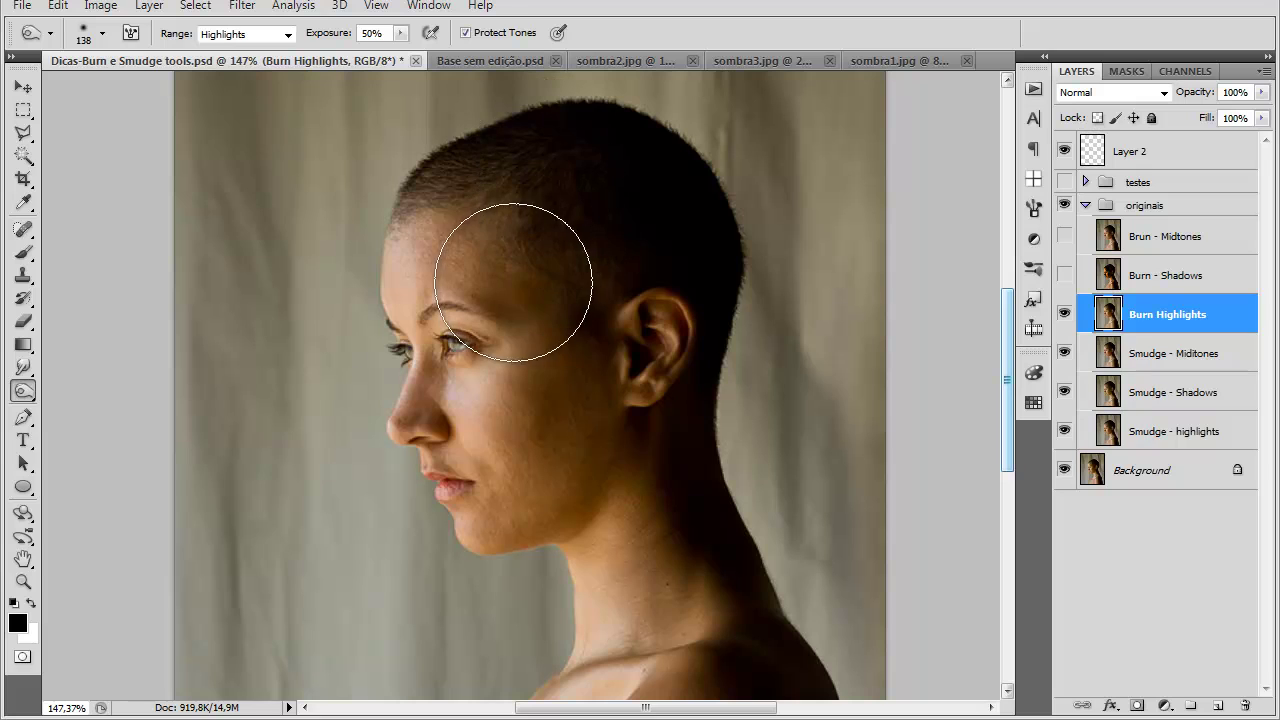
pyautogui.moveTo(471, 268)
pyautogui.mouseDown()
pyautogui.moveTo(506, 390)
pyautogui.moveTo(497, 468)
pyautogui.moveTo(461, 297)
pyautogui.moveTo(462, 347)
pyautogui.moveTo(501, 432)
pyautogui.moveTo(578, 463)
pyautogui.moveTo(633, 680)
pyautogui.moveTo(658, 654)
pyautogui.moveTo(486, 223)
pyautogui.moveTo(466, 351)
pyautogui.moveTo(517, 470)
pyautogui.moveTo(456, 416)
pyautogui.moveTo(472, 246)
pyautogui.moveTo(599, 248)
pyautogui.moveTo(585, 401)
pyautogui.moveTo(508, 401)
pyautogui.moveTo(594, 171)
pyautogui.mouseUp()
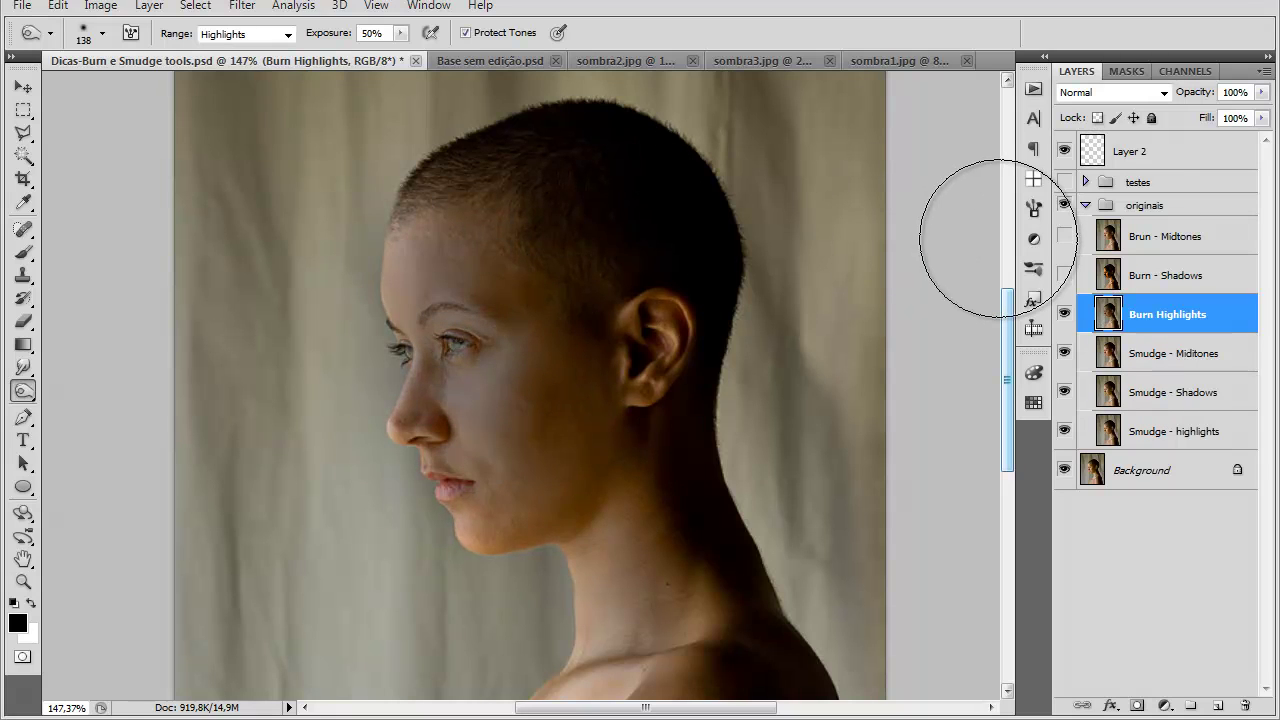
pyautogui.hotkey('ctrl', 'z')
pyautogui.hotkey('ctrl', 'z')
pyautogui.hotkey('ctrl', 'z')
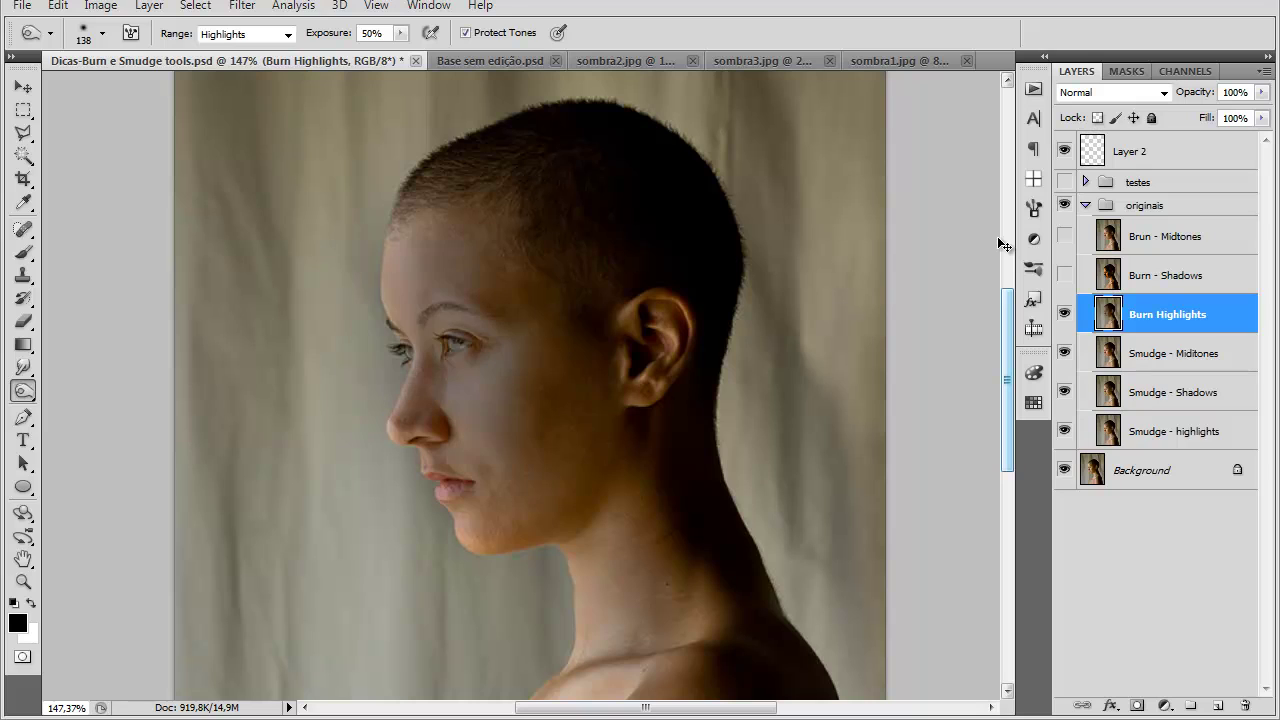
pyautogui.hotkey('ctrl', 'alt', 'z')
pyautogui.hotkey('ctrl', 'alt', 'z')
pyautogui.hotkey('ctrl', 'alt', 'z')
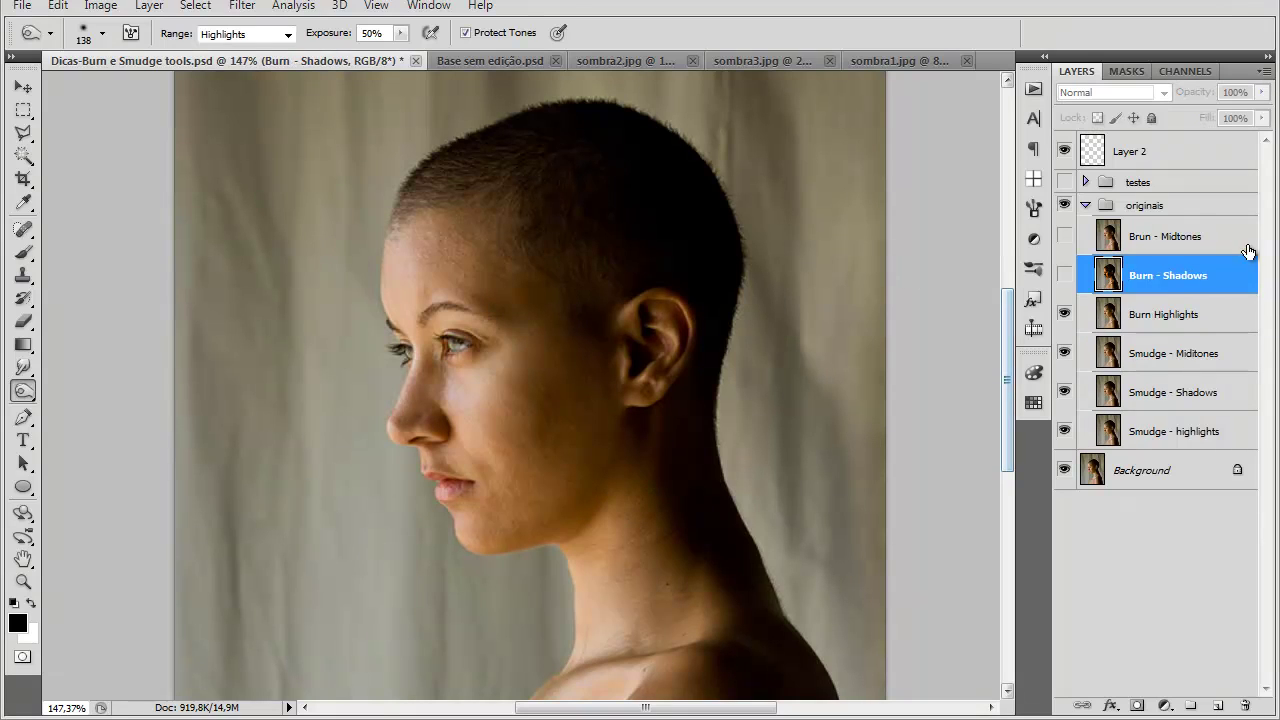
# Step: Reselect the Burn Highlights layer, set the Burn range to Shadows and try darkening the cheek
pyautogui.click(1164, 317)
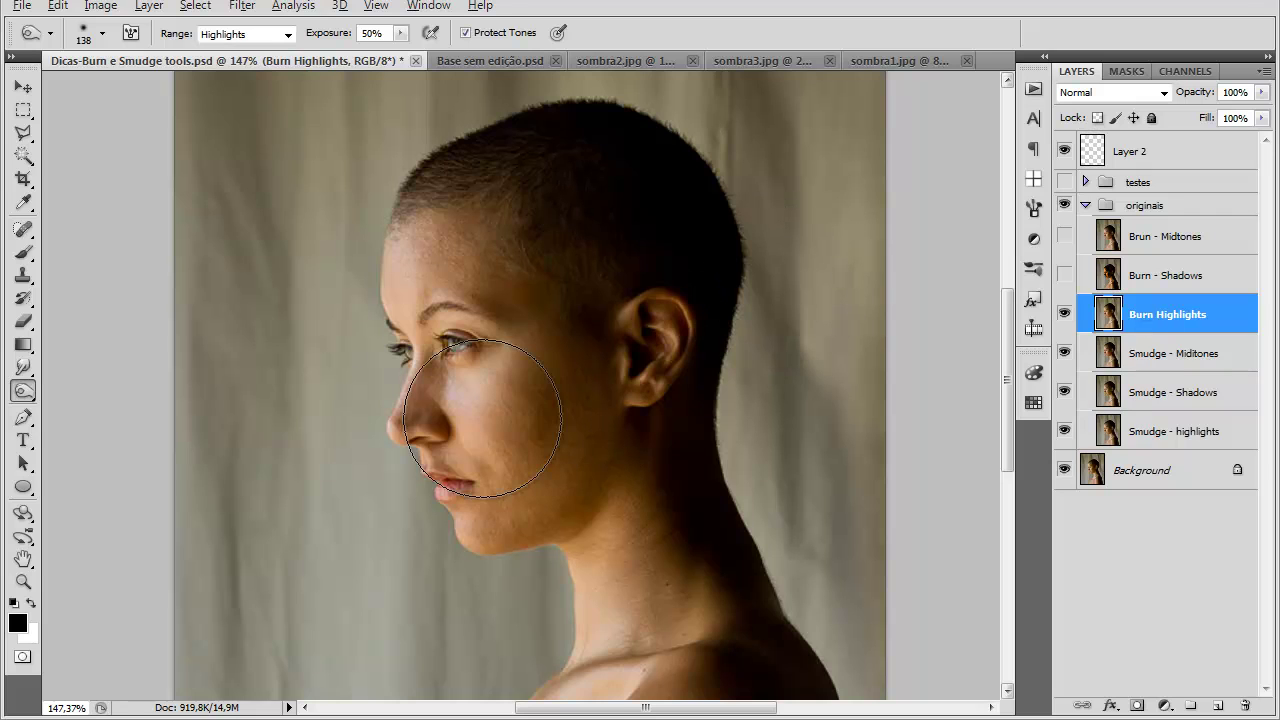
pyautogui.scroll(5, 480, 410)
pyautogui.scroll(-1, 480, 380)
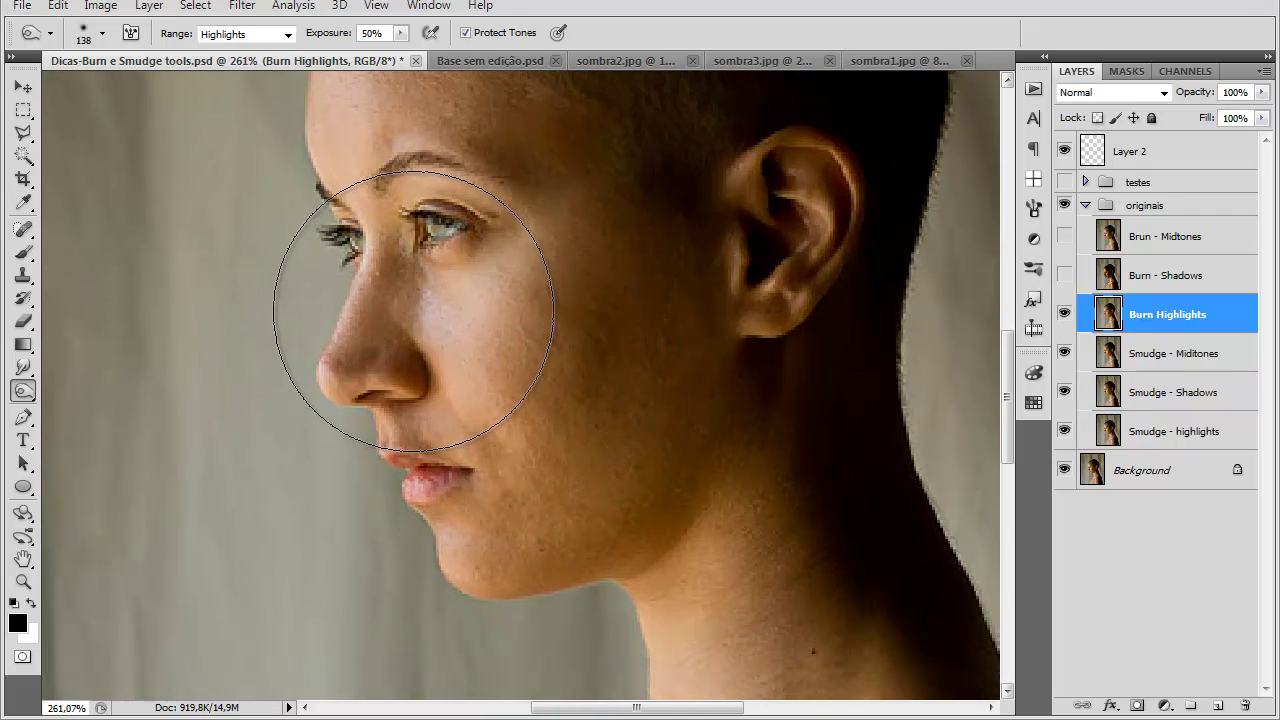
pyautogui.scroll(2, 486, 257)
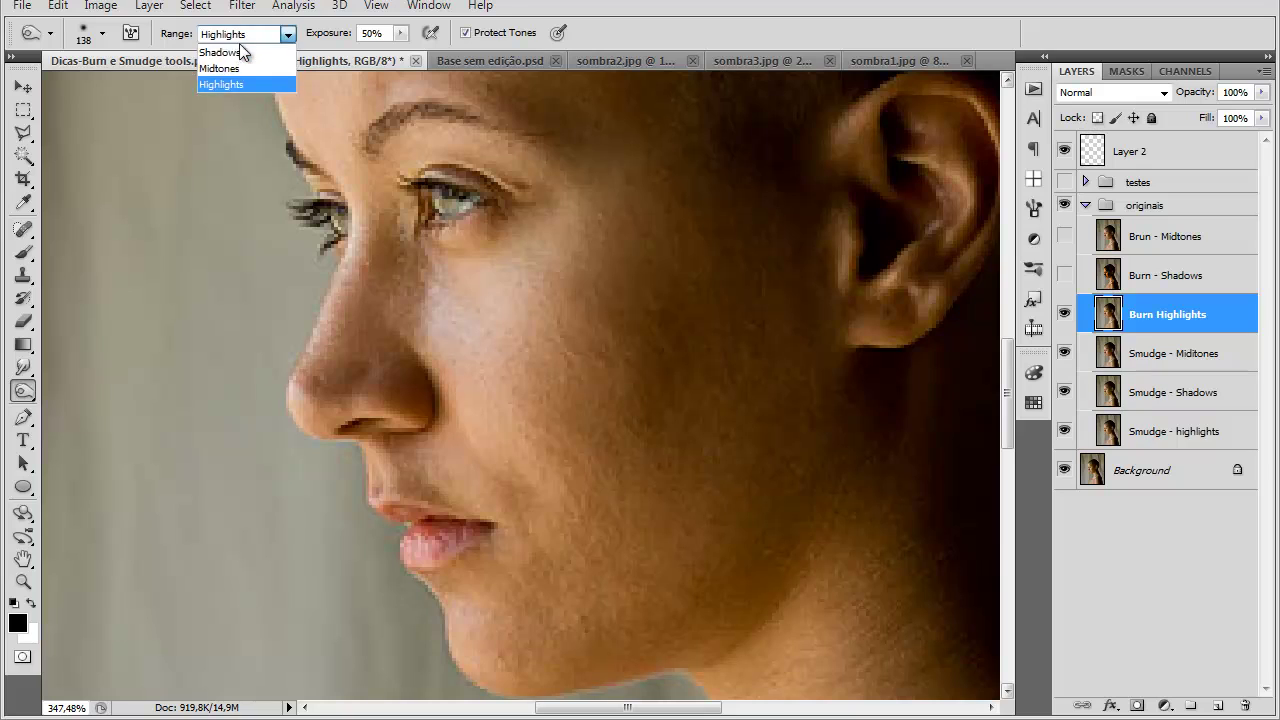
pyautogui.click(239, 48)
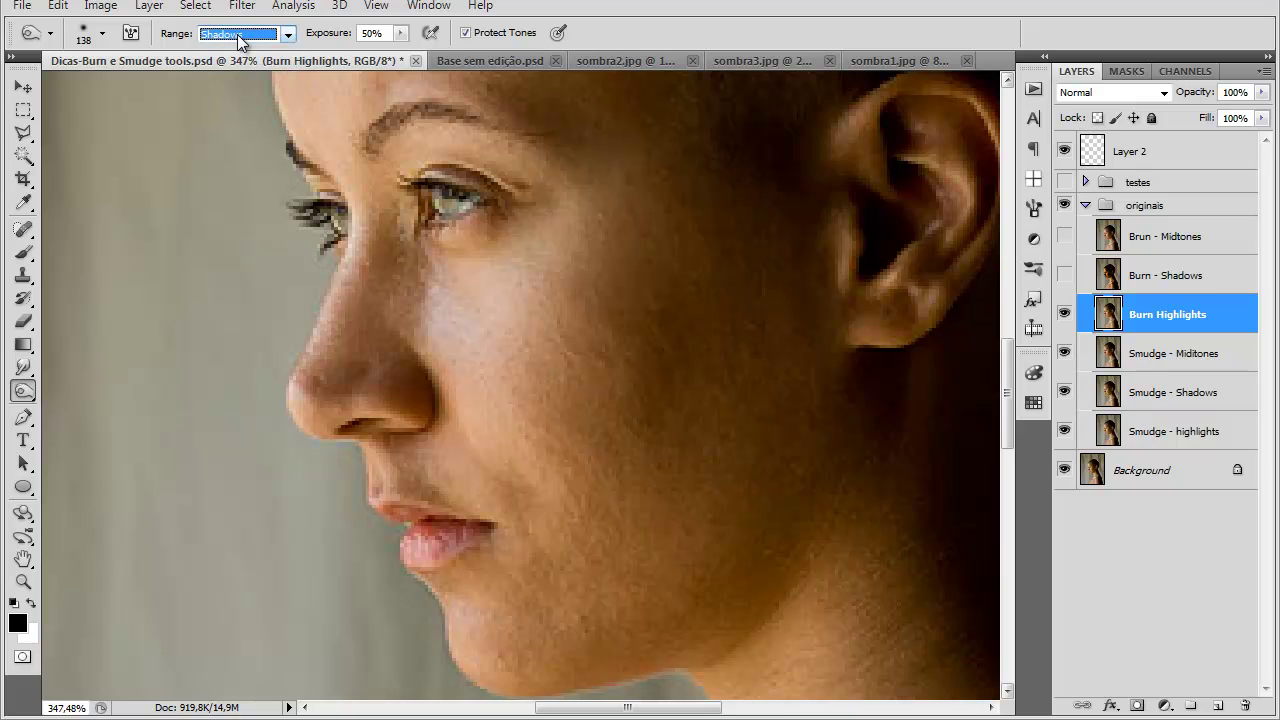
pyautogui.click(491, 371)
pyautogui.click(491, 370)
# Step: Compare the cheek before and after the shadow burn, and step back through the history to remove the strokes
pyautogui.hotkey('ctrl', 'z')
pyautogui.hotkey('ctrl', 'z')
pyautogui.hotkey('ctrl', 'z')
pyautogui.hotkey('ctrl', 'z')
pyautogui.hotkey('ctrl', 'z')
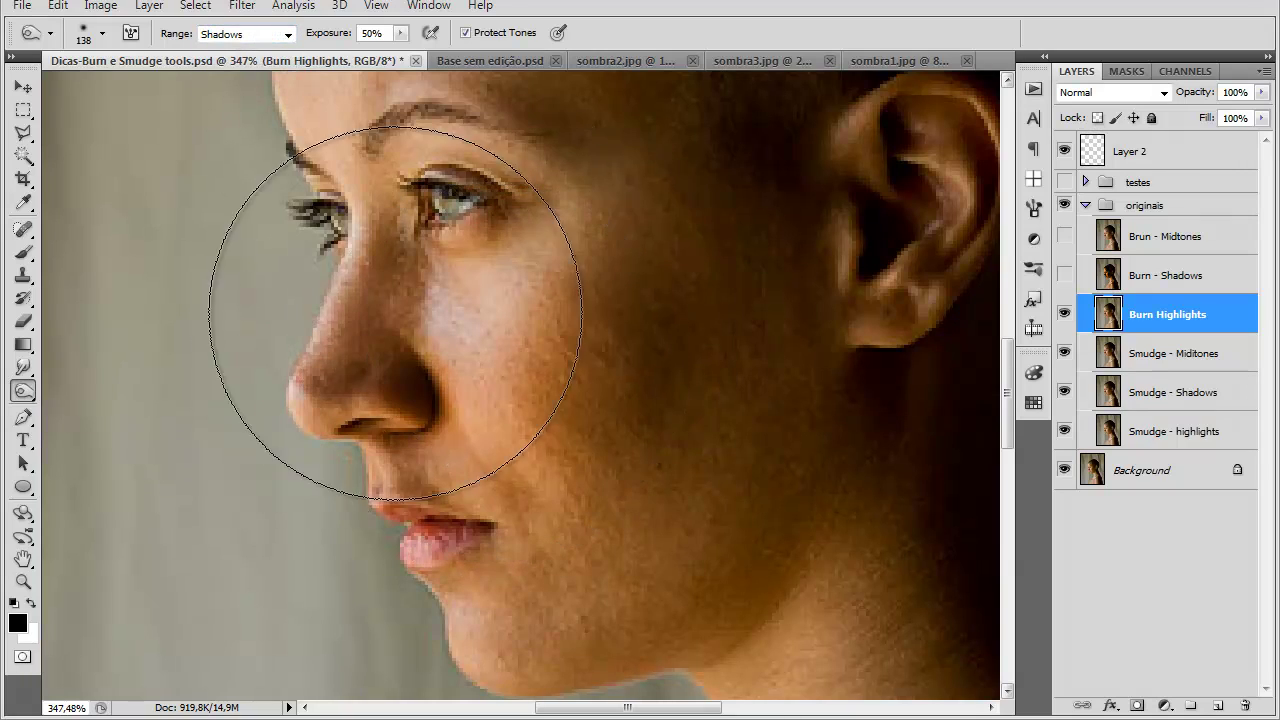
pyautogui.hotkey('ctrl', 'alt', 'z')
pyautogui.hotkey('ctrl', 'alt', 'z')
pyautogui.hotkey('ctrl', 'alt', 'z')
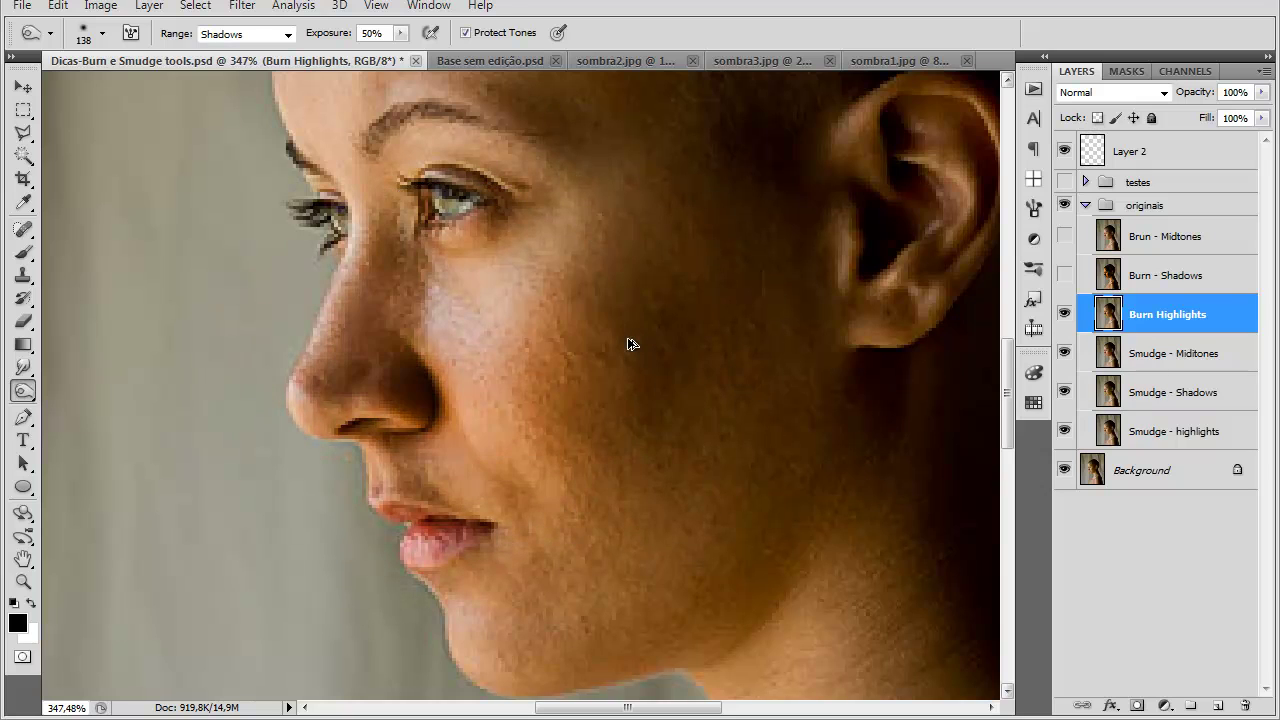
pyautogui.hotkey('ctrl', 'shift', 'z')
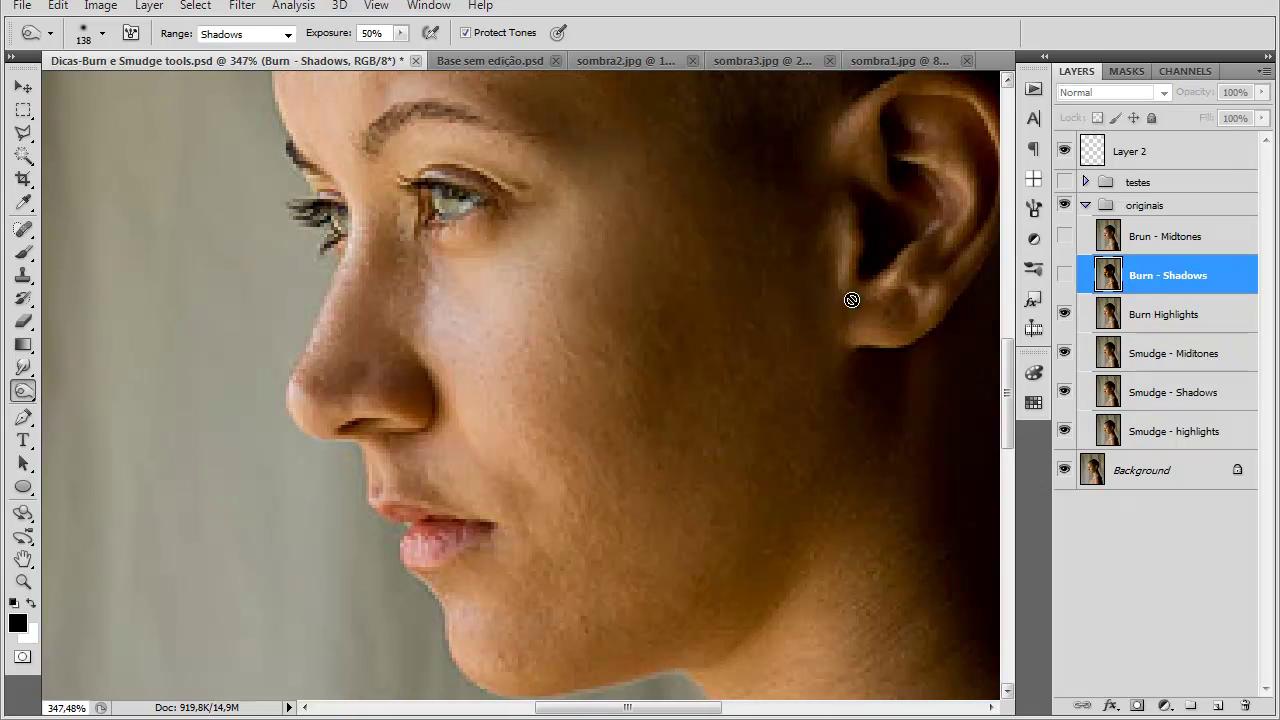
# Step: Select the Burn Highlights layer, set the Burn range to Highlights and try darkening the cheek beside the nose
pyautogui.click(1124, 304)
pyautogui.click(262, 84)
pyautogui.moveTo(503, 420); pyautogui.dragTo(408, 400)
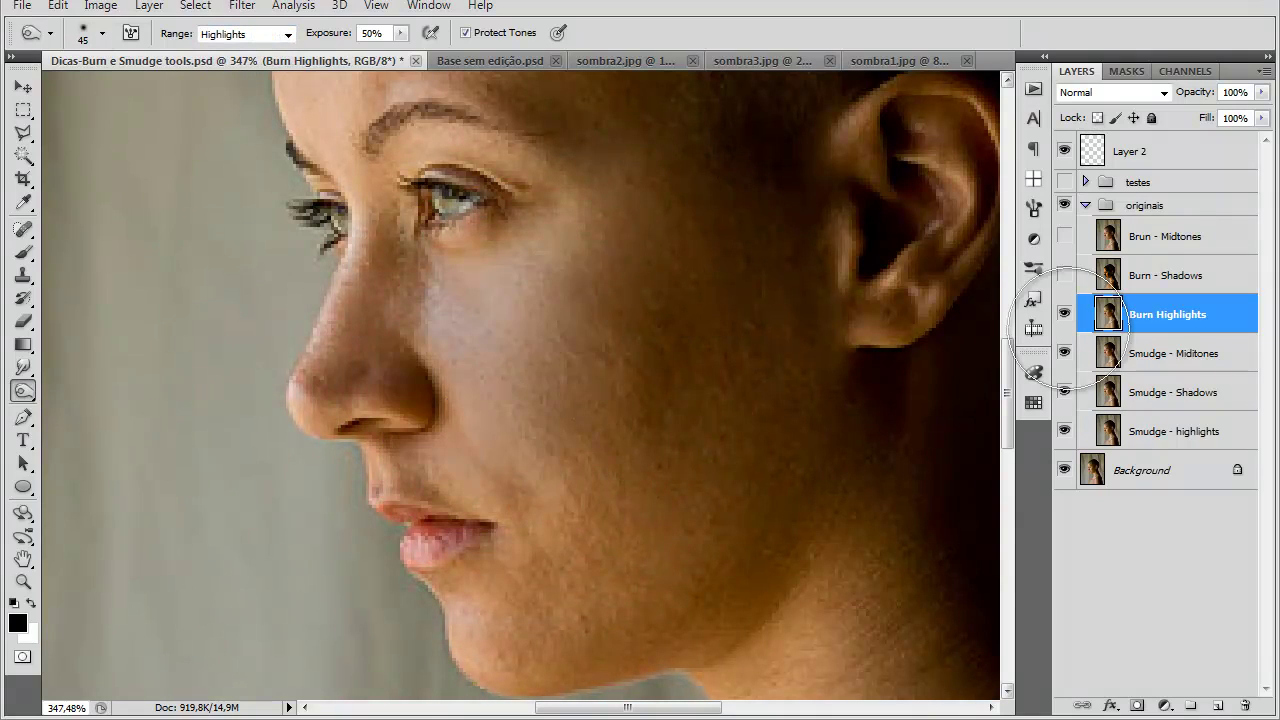
# Step: Switch the Burn range to Shadows and try darkening the cheek below the eye with a size 61 brush
pyautogui.click(220, 52)
pyautogui.moveTo(530, 368)
pyautogui.mouseDown()
pyautogui.moveTo(561, 407)
pyautogui.moveTo(627, 444)
pyautogui.mouseUp()
pyautogui.moveTo(493, 315)
pyautogui.mouseDown()
pyautogui.moveTo(496, 399)
pyautogui.moveTo(457, 361)
pyautogui.moveTo(429, 296)
pyautogui.moveTo(489, 453)
pyautogui.moveTo(517, 289)
pyautogui.moveTo(546, 216)
pyautogui.moveTo(495, 440)
pyautogui.moveTo(553, 517)
pyautogui.moveTo(623, 520)
pyautogui.mouseUp()
pyautogui.scroll(-4, 623, 520)
pyautogui.scroll(-1, 650, 552)
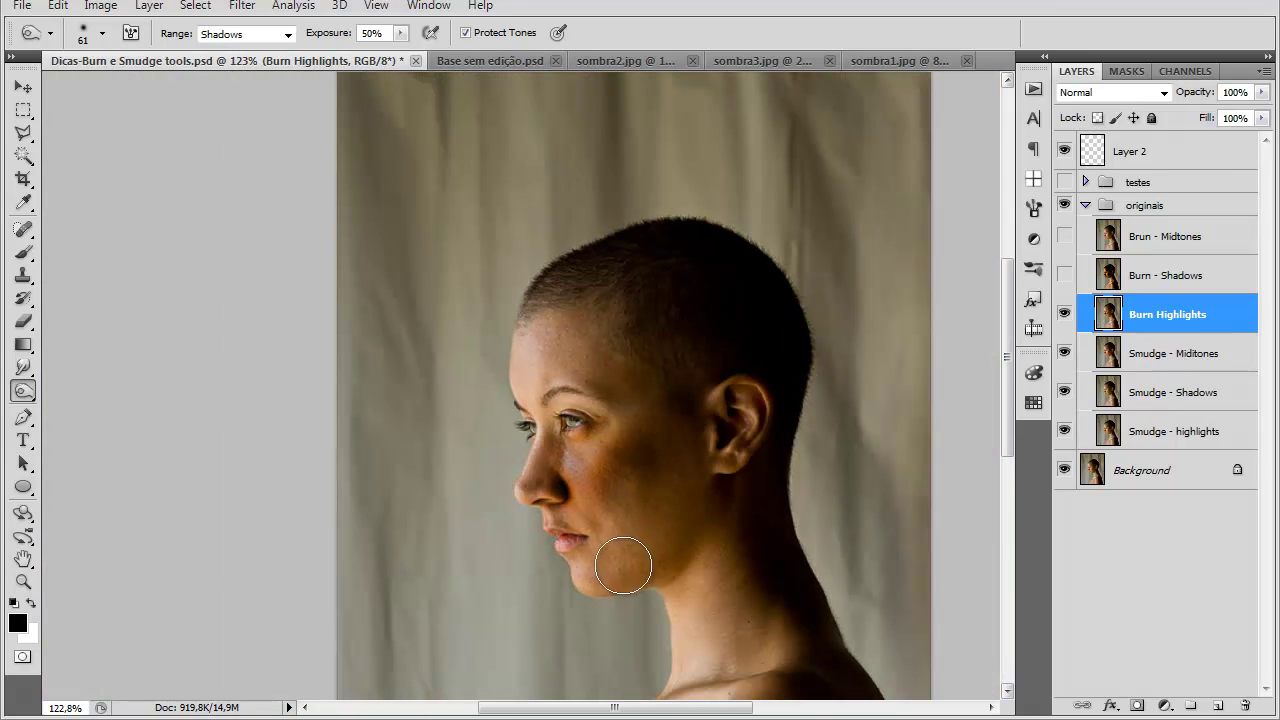
pyautogui.scroll(-2, 657, 583)
pyautogui.scroll(3, 473, 415)
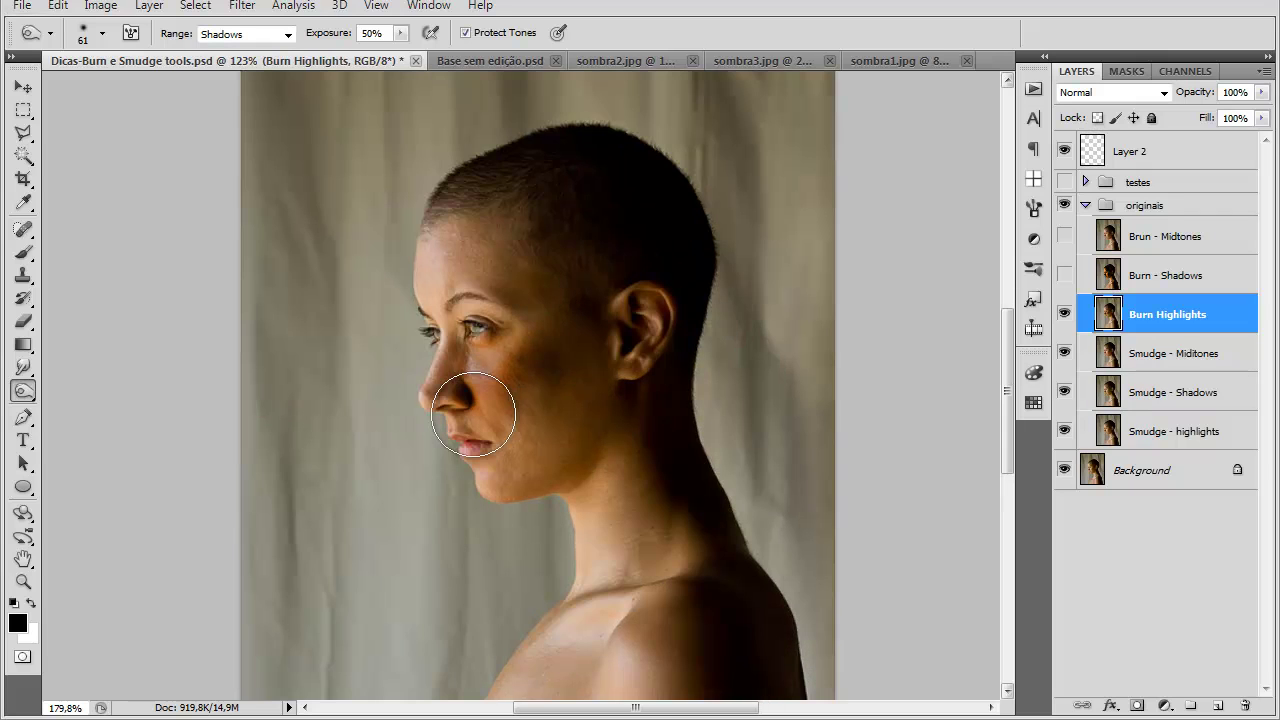
# Step: Undo the burn strokes made on the cheek of the Burn Highlights layer
pyautogui.hotkey('ctrl', 'alt', 'z')
pyautogui.hotkey('ctrl', 'alt', 'z')
pyautogui.hotkey('ctrl', 'alt', 'z')
pyautogui.hotkey('ctrl', 'alt', 'z')
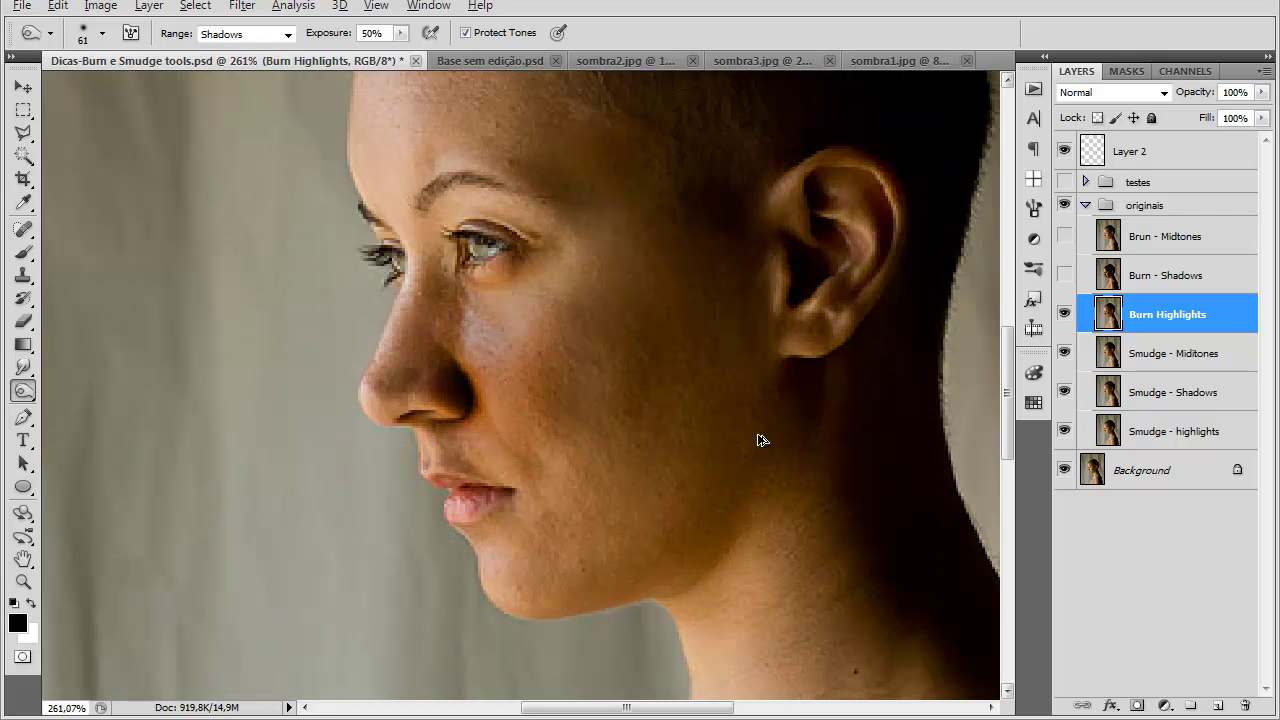
# Step: Show the Burn - Shadows layer for comparison, reselect the Burn tool and hide that layer again
pyautogui.hotkey('alt', ']')
pyautogui.rightClick(22, 396)
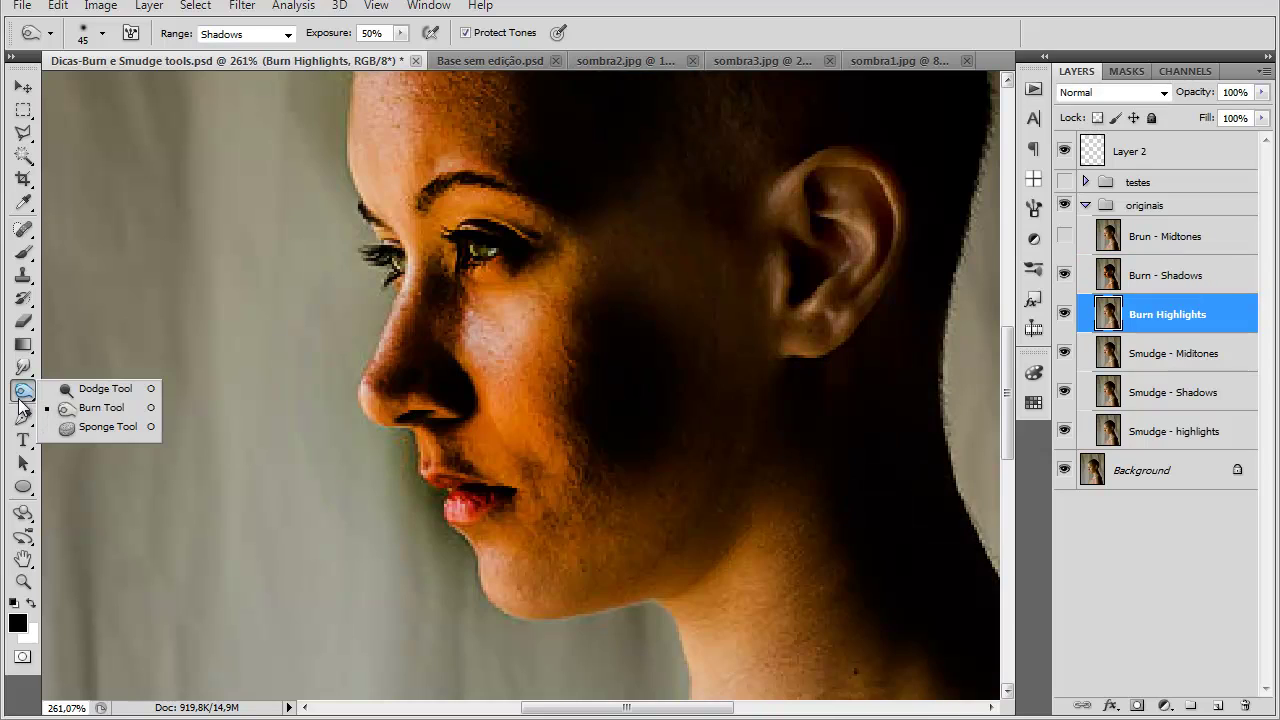
pyautogui.click(101, 407)
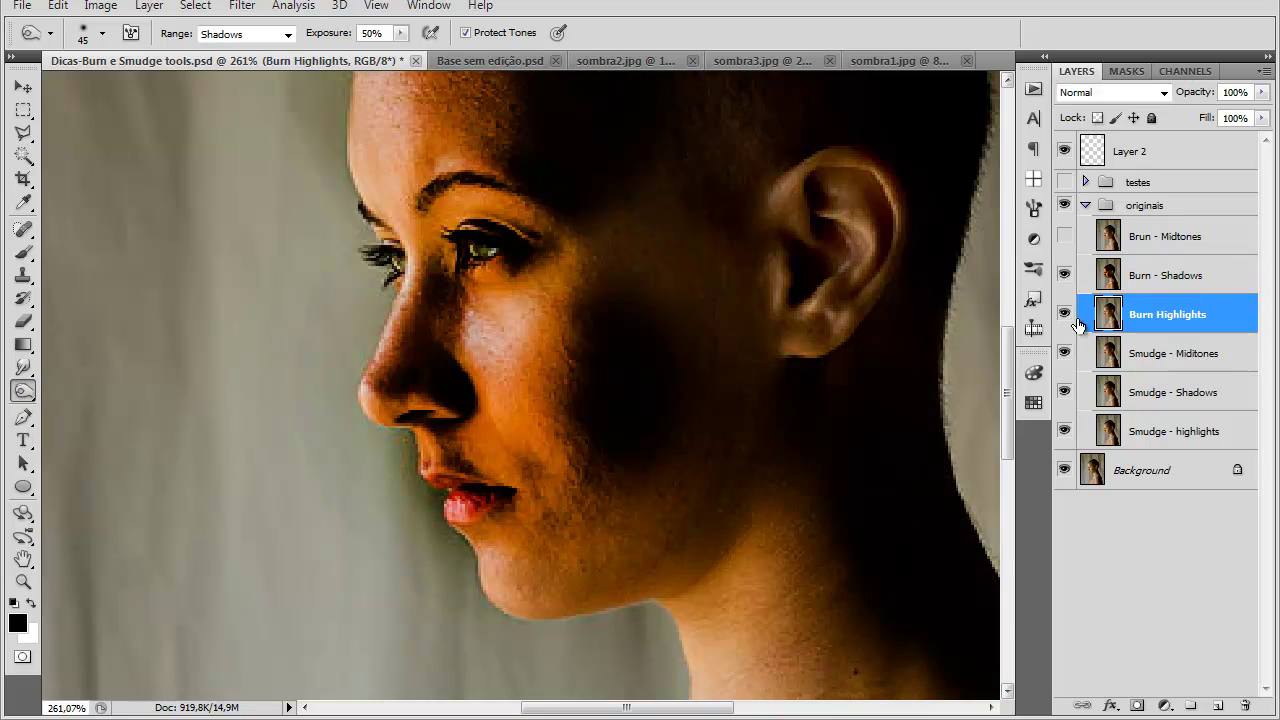
pyautogui.click(1064, 275)
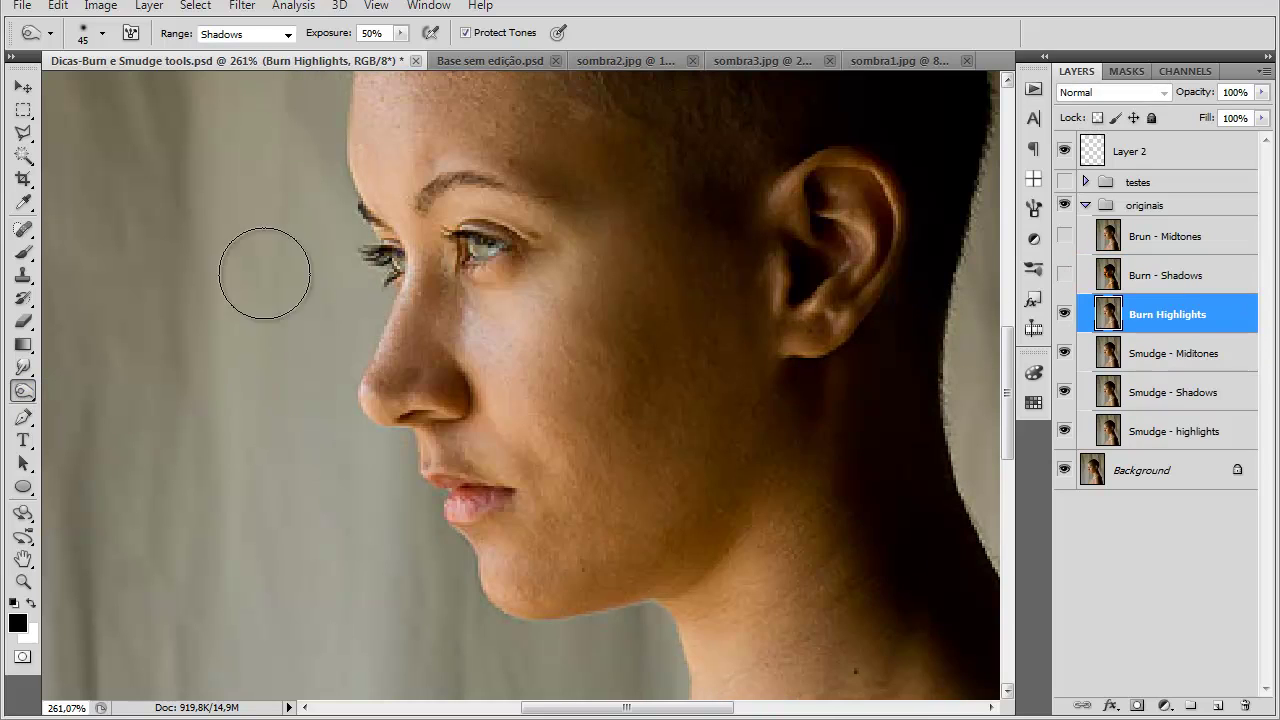
# Step: Set the Burn range to Shadows with 19% exposure, and darken the cheek, jaw and neck with a size 90 brush
pyautogui.click(257, 68)
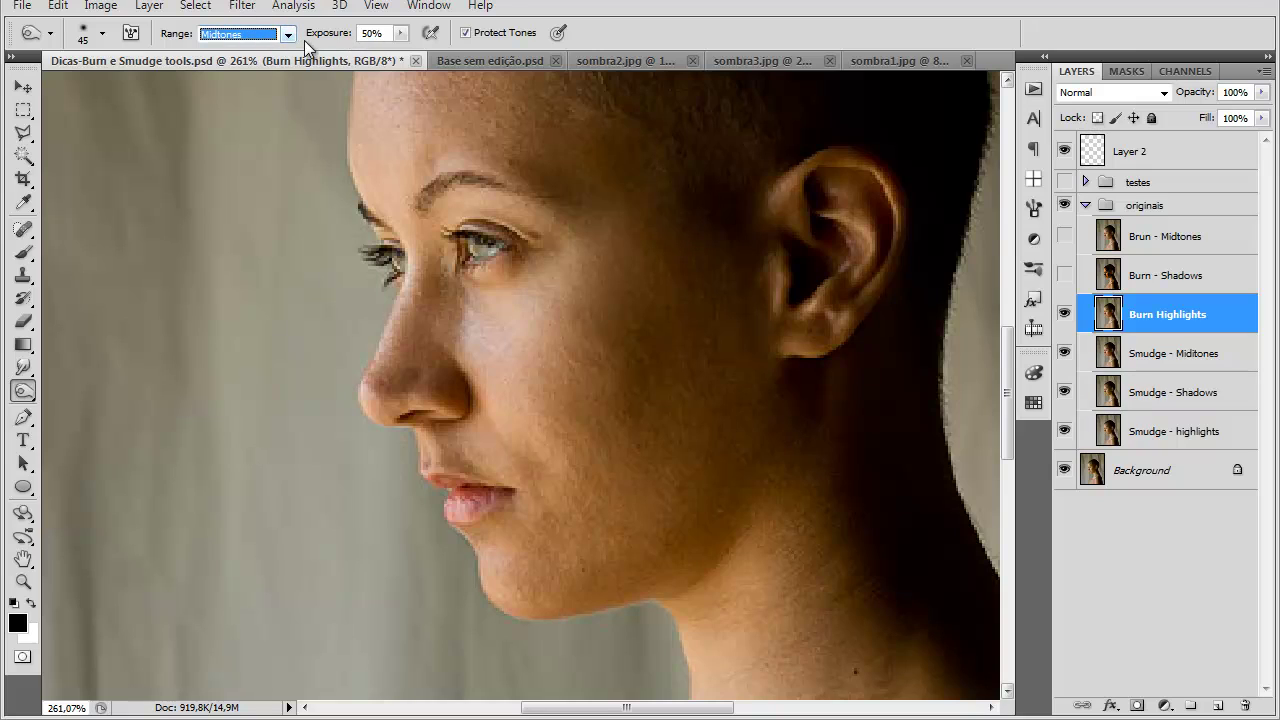
pyautogui.click(288, 35)
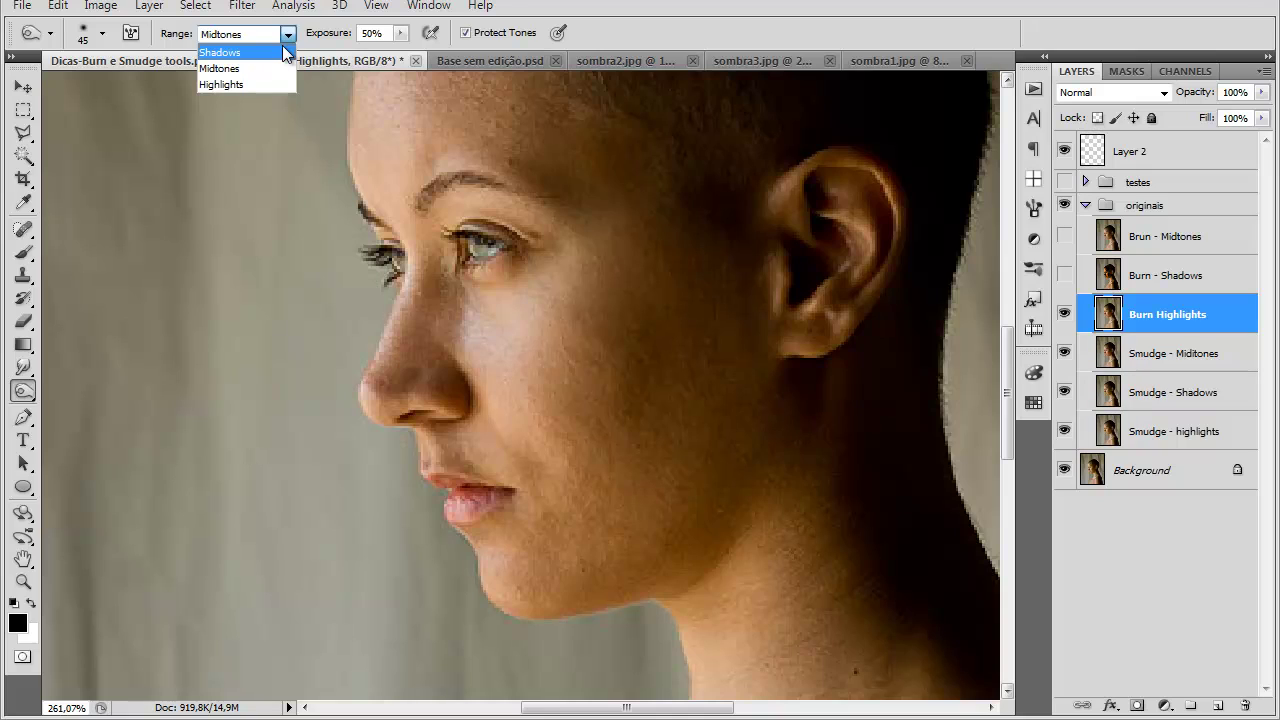
pyautogui.click(282, 47)
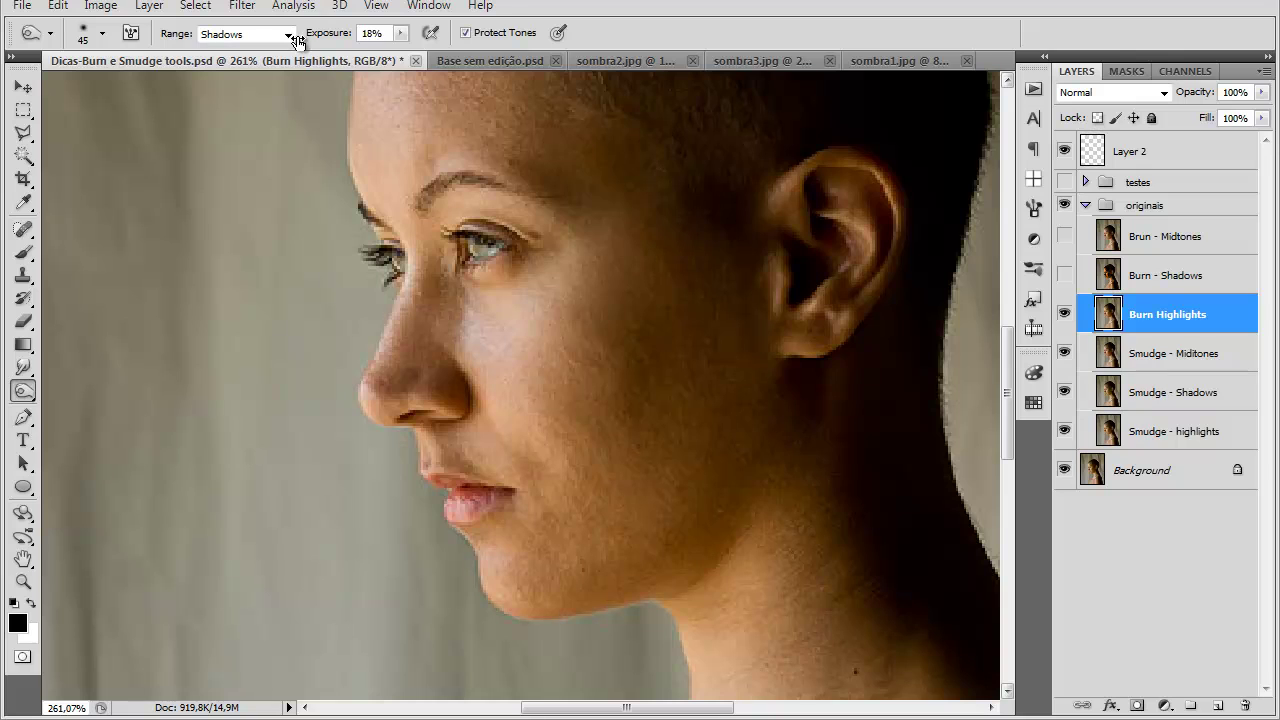
pyautogui.moveTo(576, 277); pyautogui.dragTo(676, 329)
pyautogui.moveTo(580, 287); pyautogui.dragTo(528, 287)
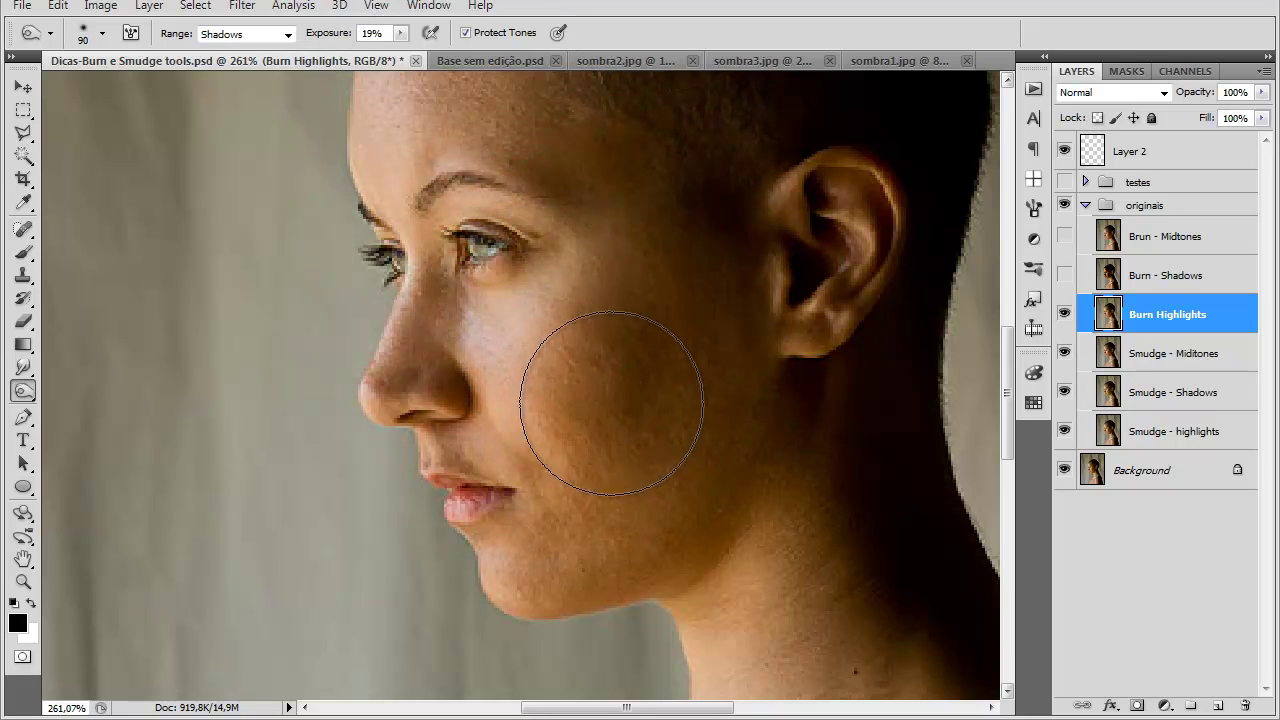
pyautogui.moveTo(656, 429)
pyautogui.mouseDown()
pyautogui.moveTo(766, 543)
pyautogui.moveTo(771, 514)
pyautogui.mouseUp()
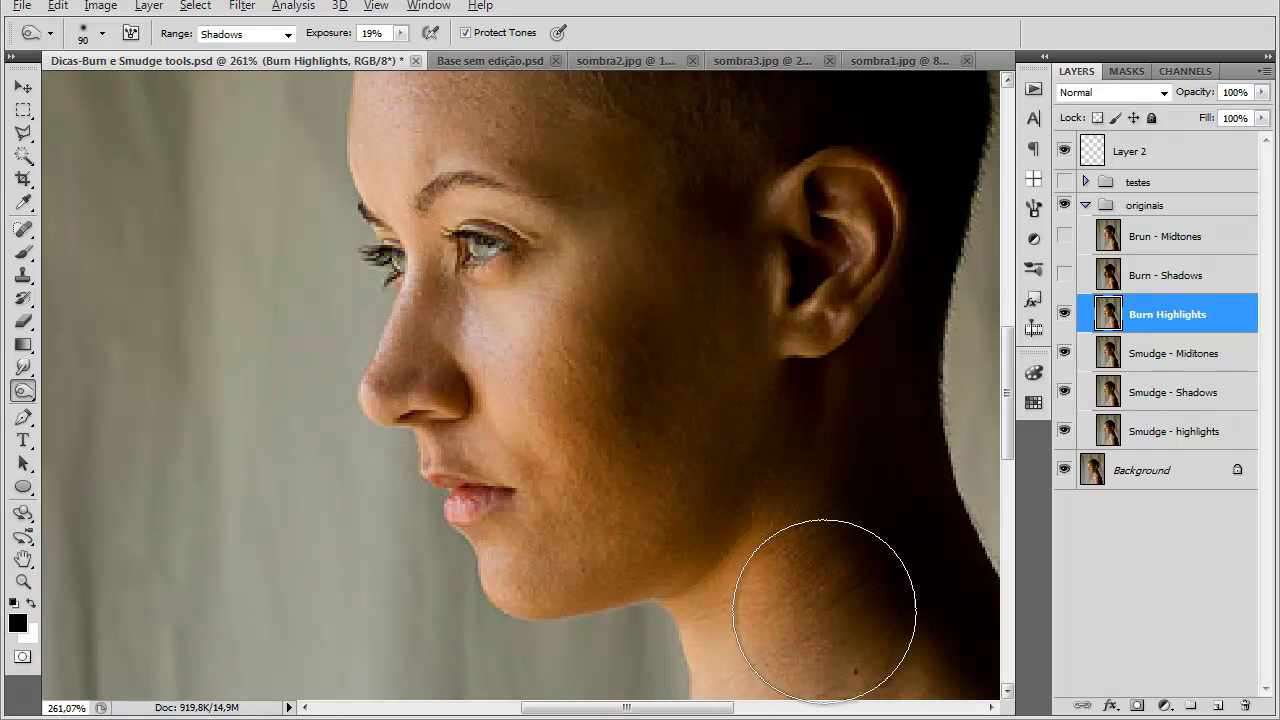
# Step: Burn the shadows on the temple and forehead, and try a burn stroke on the nose, undoing it
pyautogui.scroll(-2, 830, 602)
pyautogui.moveTo(674, 269)
pyautogui.mouseDown()
pyautogui.moveTo(576, 167)
pyautogui.moveTo(529, 234)
pyautogui.mouseUp()
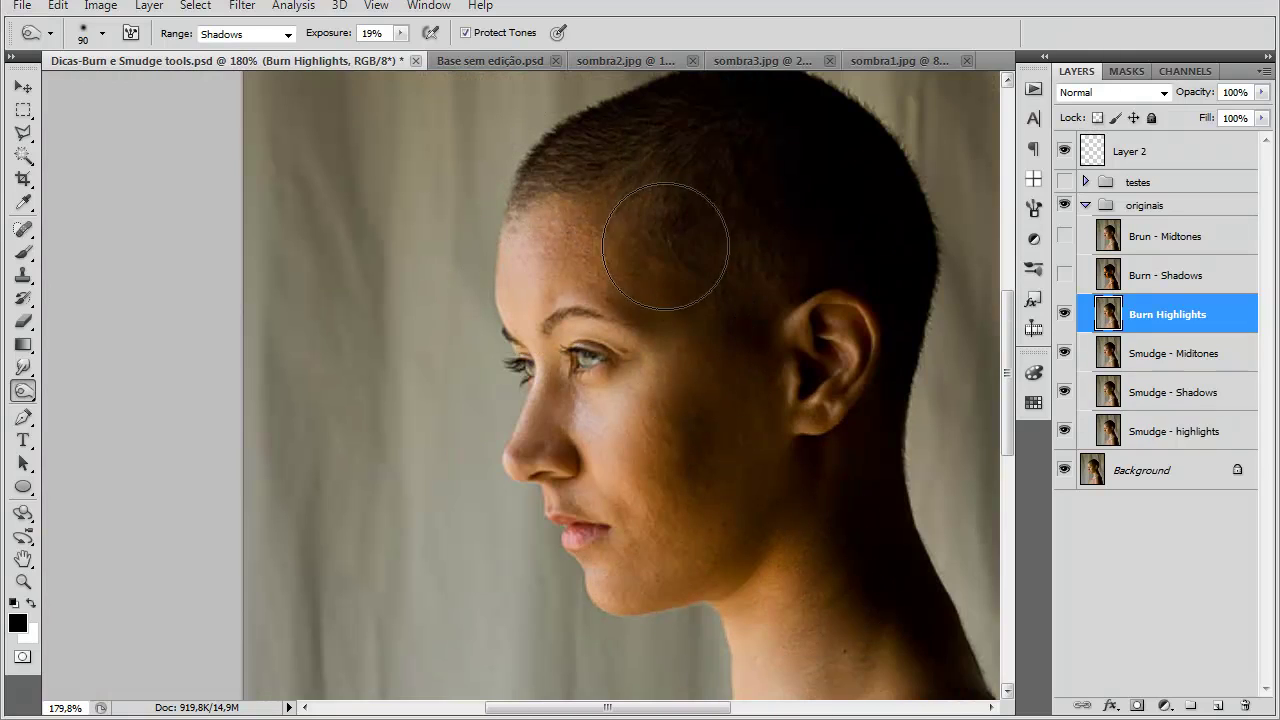
pyautogui.scroll(3, 571, 340)
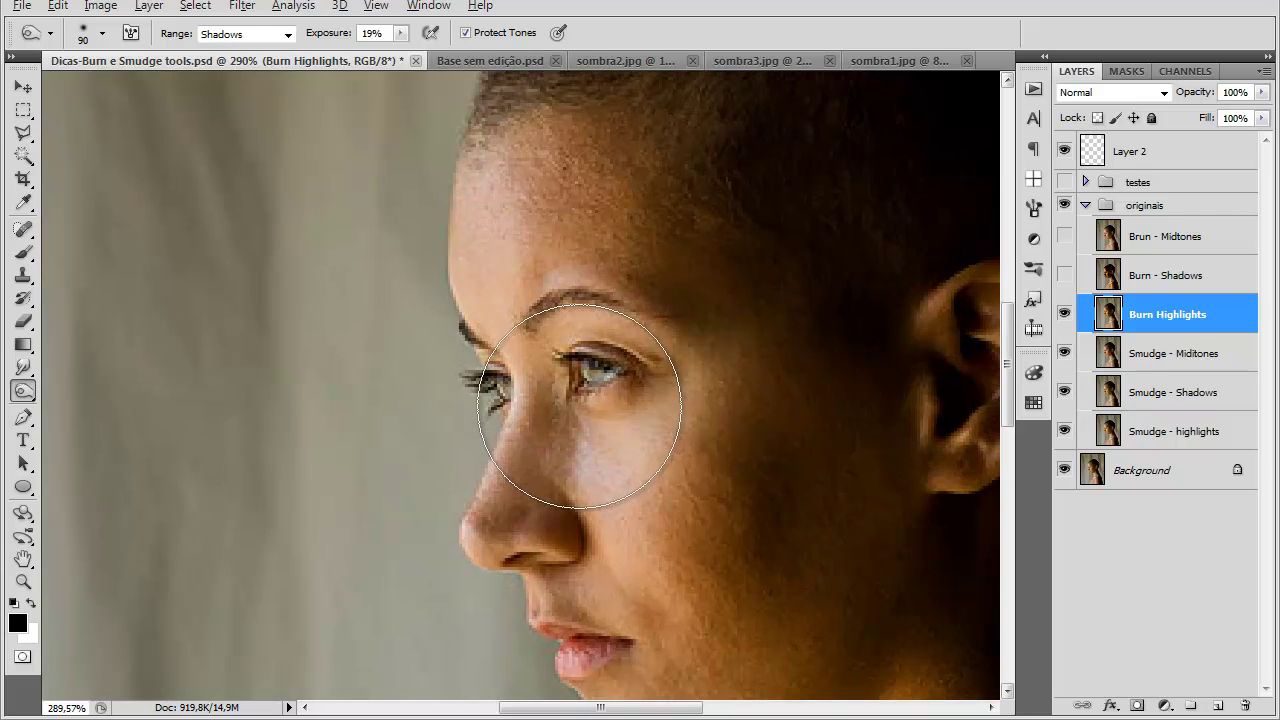
pyautogui.moveTo(504, 507)
pyautogui.mouseDown()
pyautogui.moveTo(537, 529)
pyautogui.moveTo(530, 515)
pyautogui.mouseUp()
pyautogui.hotkey('ctrl', 'z')
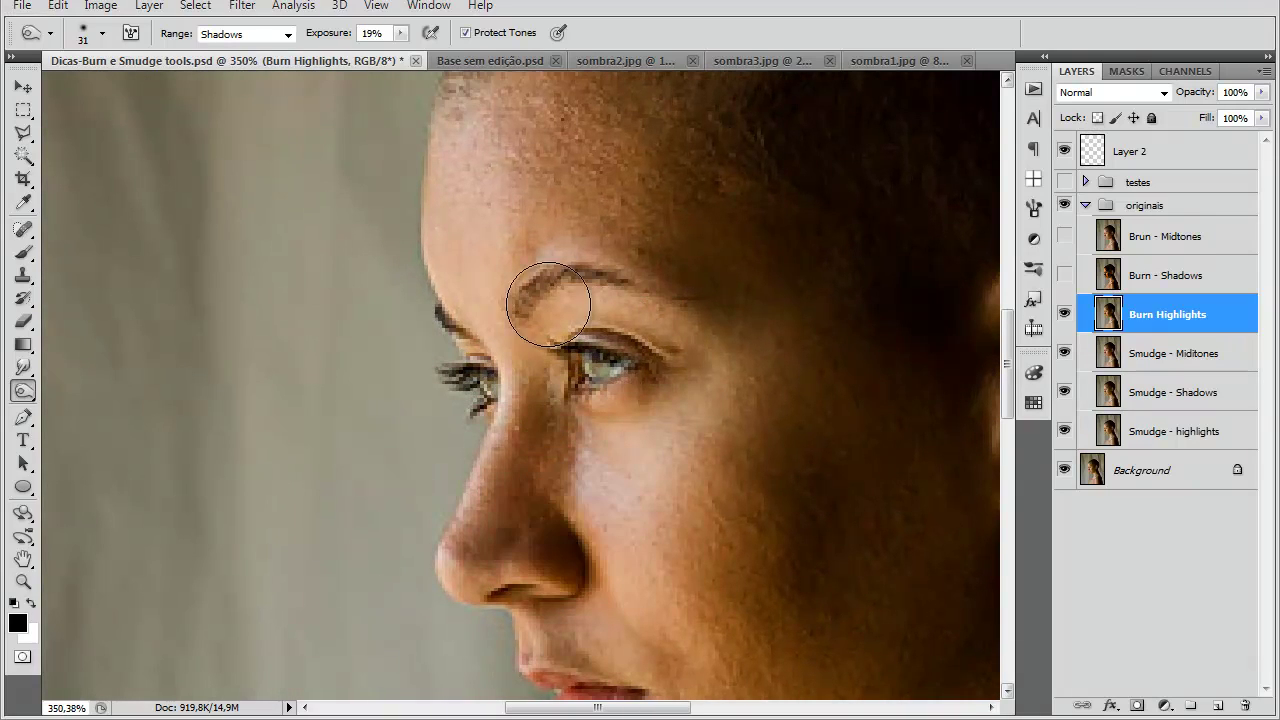
# Step: Enlarge the burn brush to 91 and darken the shadows along the jaw and upper neck
pyautogui.scroll(-4, 792, 383)
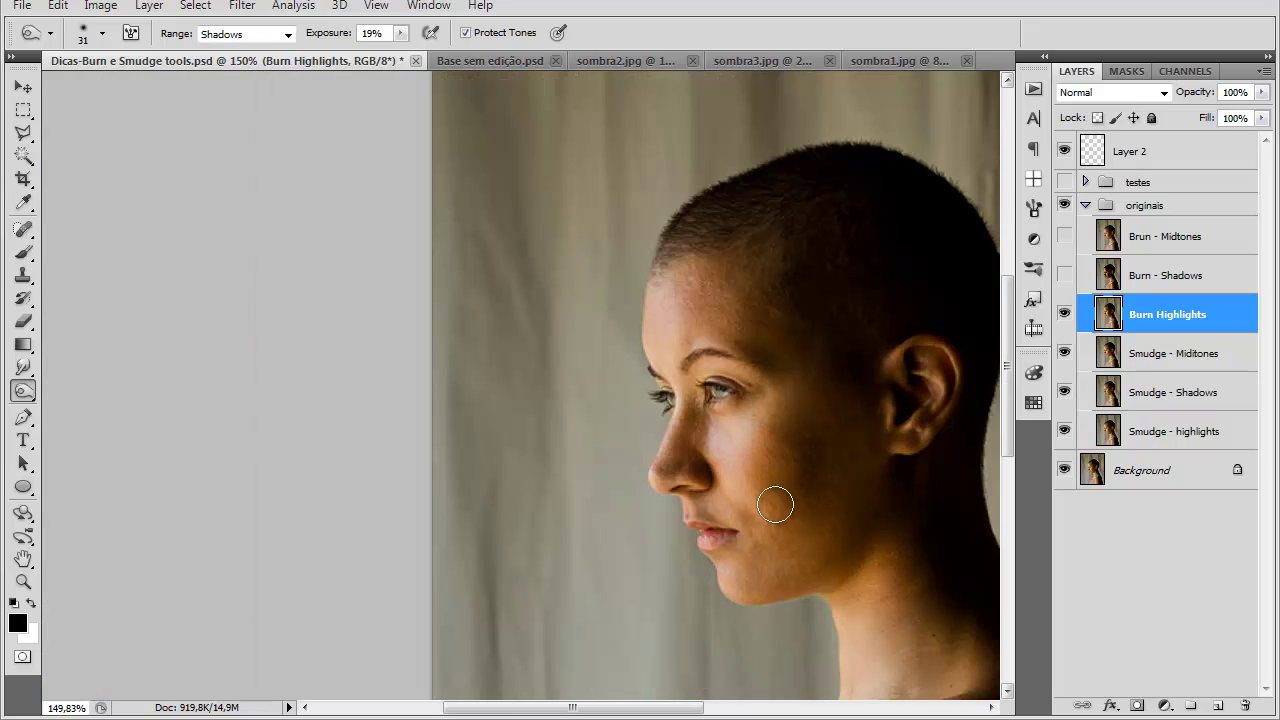
pyautogui.moveTo(810, 583); pyautogui.dragTo(870, 584)
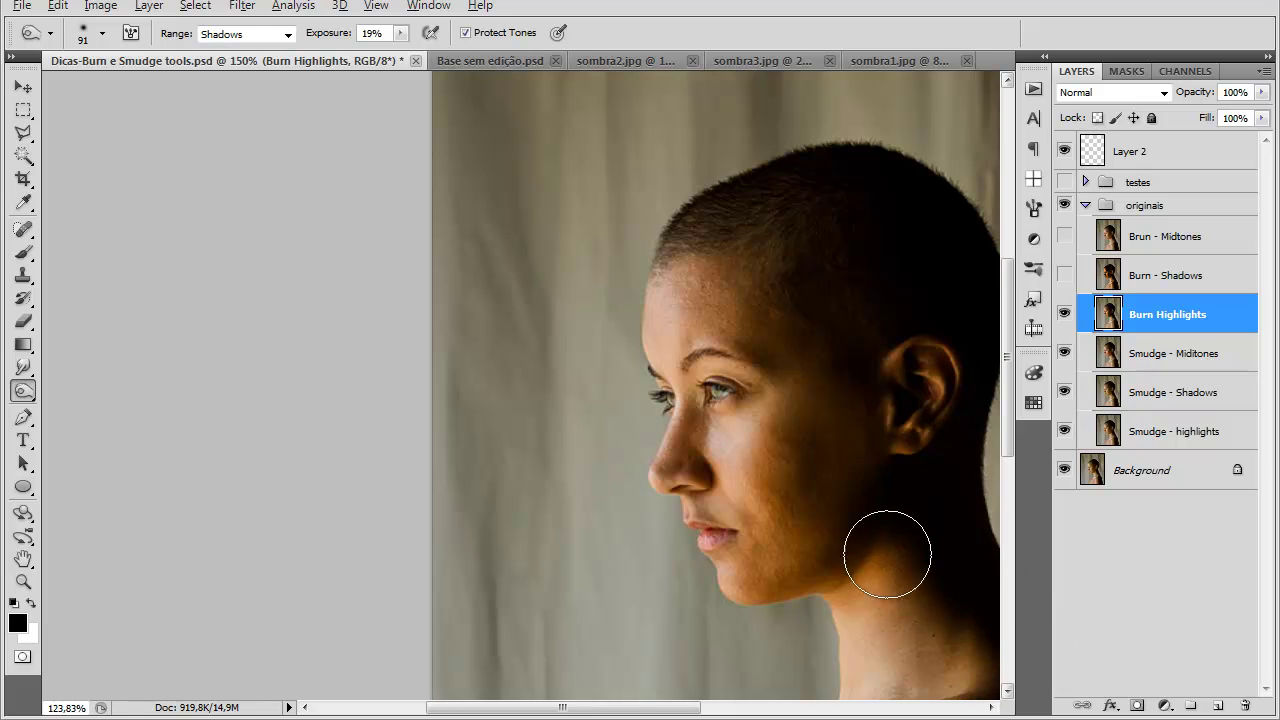
pyautogui.scroll(-1, 900, 575)
# Step: Burn the shadows on the lips and nose with a size 18 brush, and enlarge the brush to 82
pyautogui.scroll(5, 712, 484)
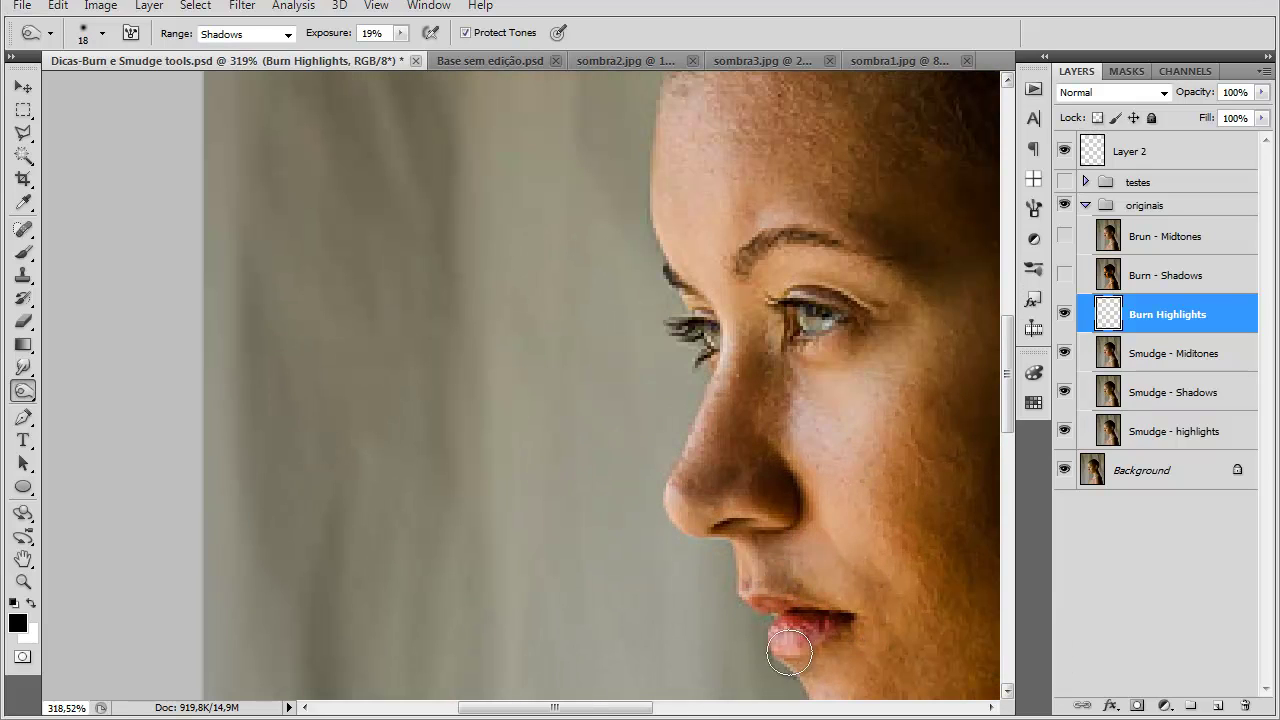
pyautogui.moveTo(767, 480)
pyautogui.mouseDown()
pyautogui.moveTo(788, 514)
pyautogui.moveTo(737, 363)
pyautogui.moveTo(744, 346)
pyautogui.mouseUp()
pyautogui.scroll(-3, 788, 216)
pyautogui.keyDown('alt'); pyautogui.rightClick(757, 200); pyautogui.keyUp('alt')
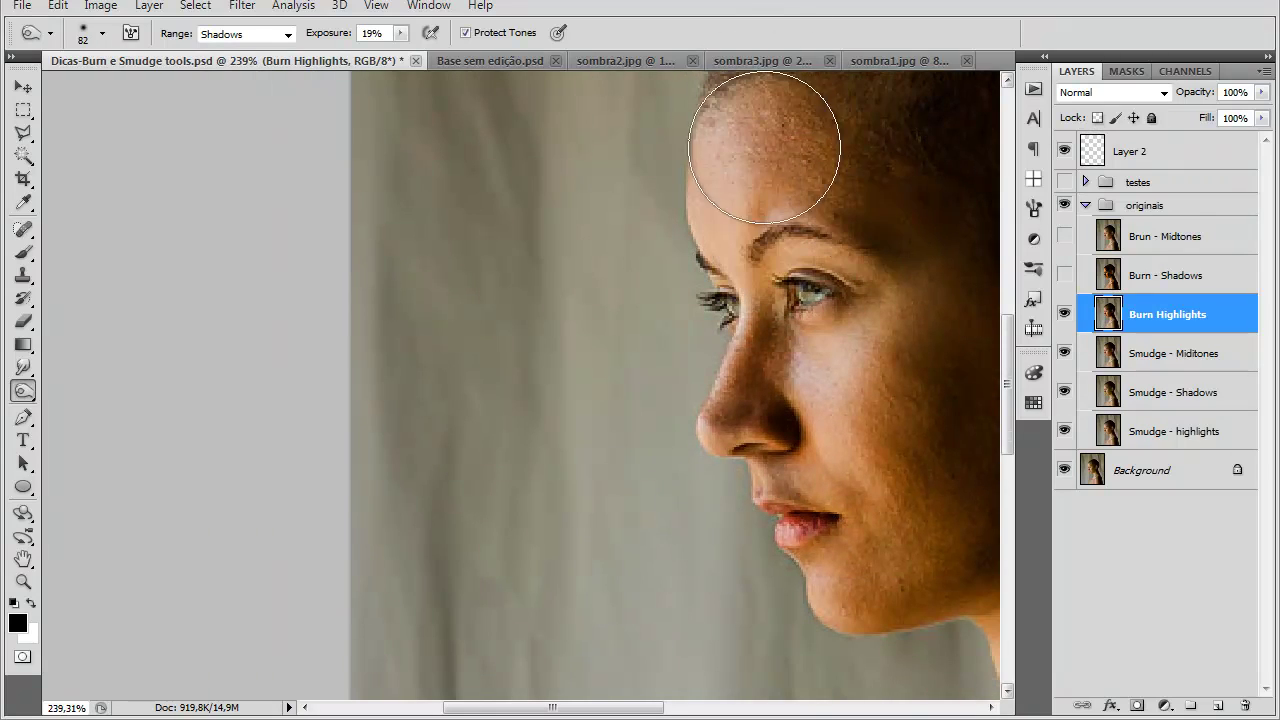
# Step: Burn the shadows on the forehead with the size 82 brush
pyautogui.scroll(-1, 896, 293)
pyautogui.moveTo(650, 709); pyautogui.dragTo(730, 709)
pyautogui.scroll(2, 509, 224)
pyautogui.moveTo(524, 244); pyautogui.dragTo(528, 307)
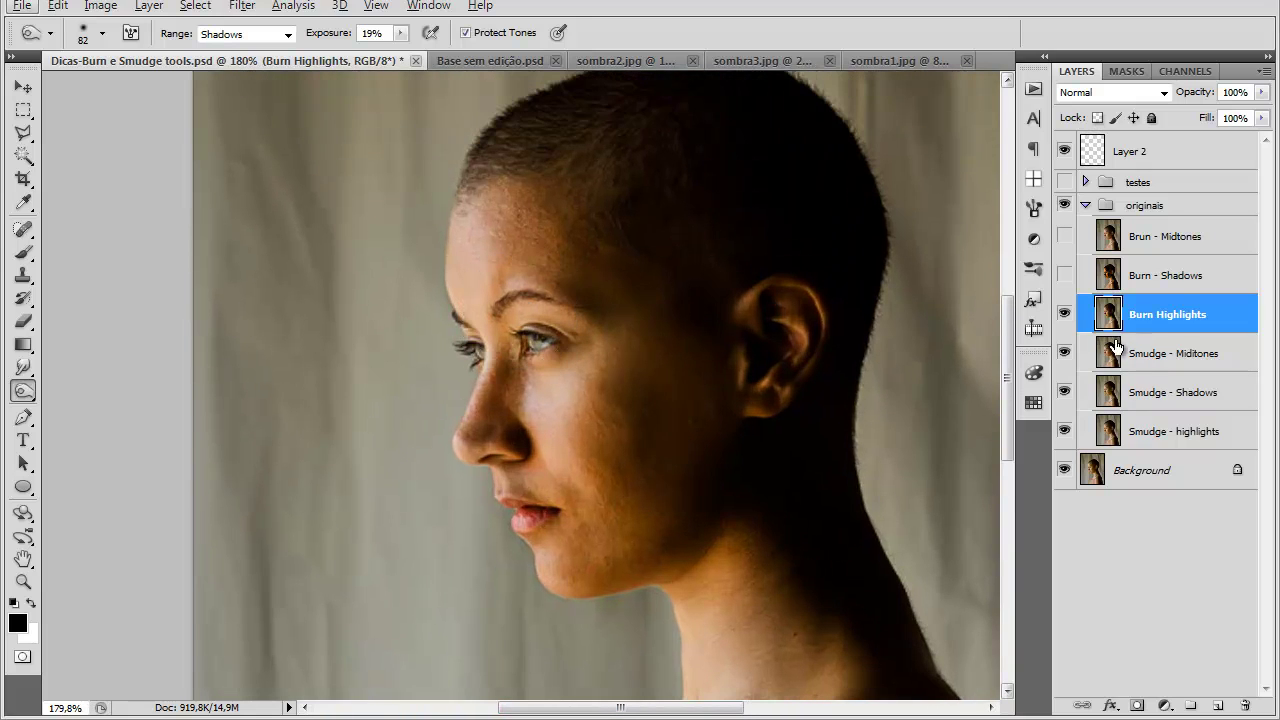
# Step: Toggle the Burn Highlights layer's visibility repeatedly to compare the portrait with and without the burning, leaving the layer hidden
pyautogui.click(1062, 316)
pyautogui.click(1062, 316)
pyautogui.click(1062, 316)
pyautogui.click(1062, 316)
pyautogui.click(1062, 316)
pyautogui.click(1062, 318)
pyautogui.click(1062, 318)
pyautogui.scroll(-3, 666, 306)
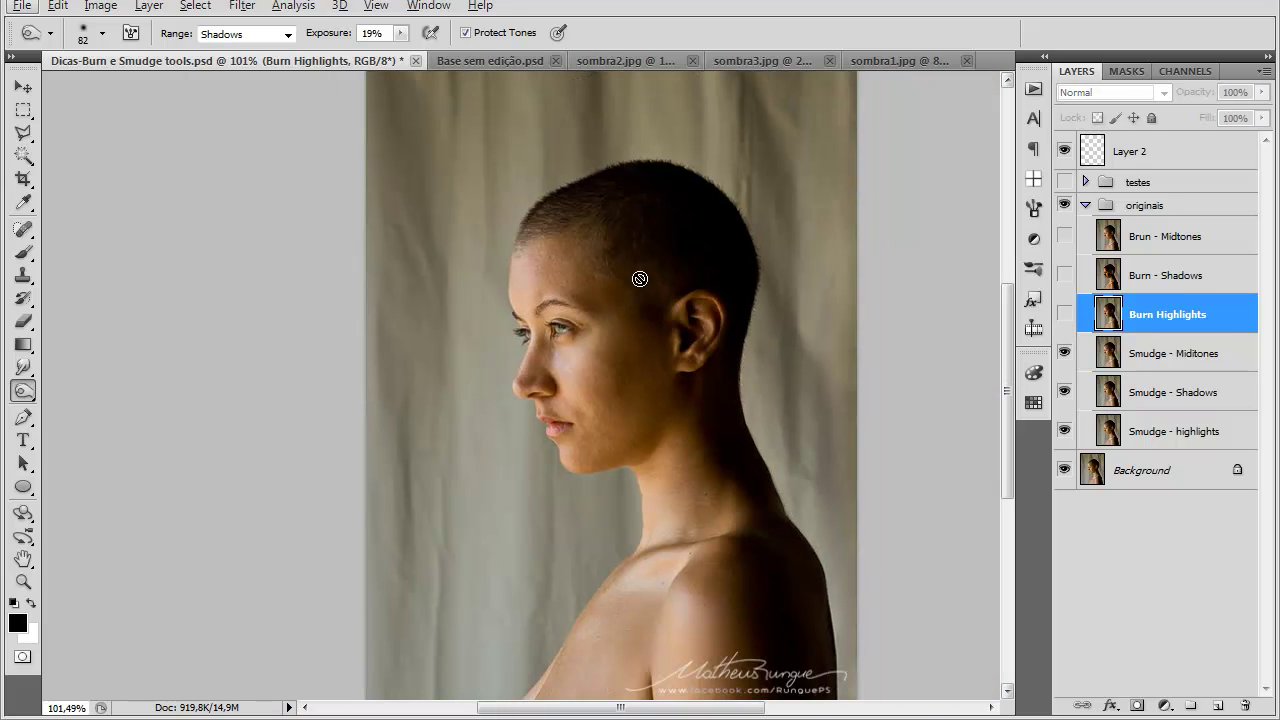
# Step: Switch to the Dodge tool on the Smudge - Miditones layer, with the Midtones range and 56% exposure
pyautogui.rightClick(23, 390)
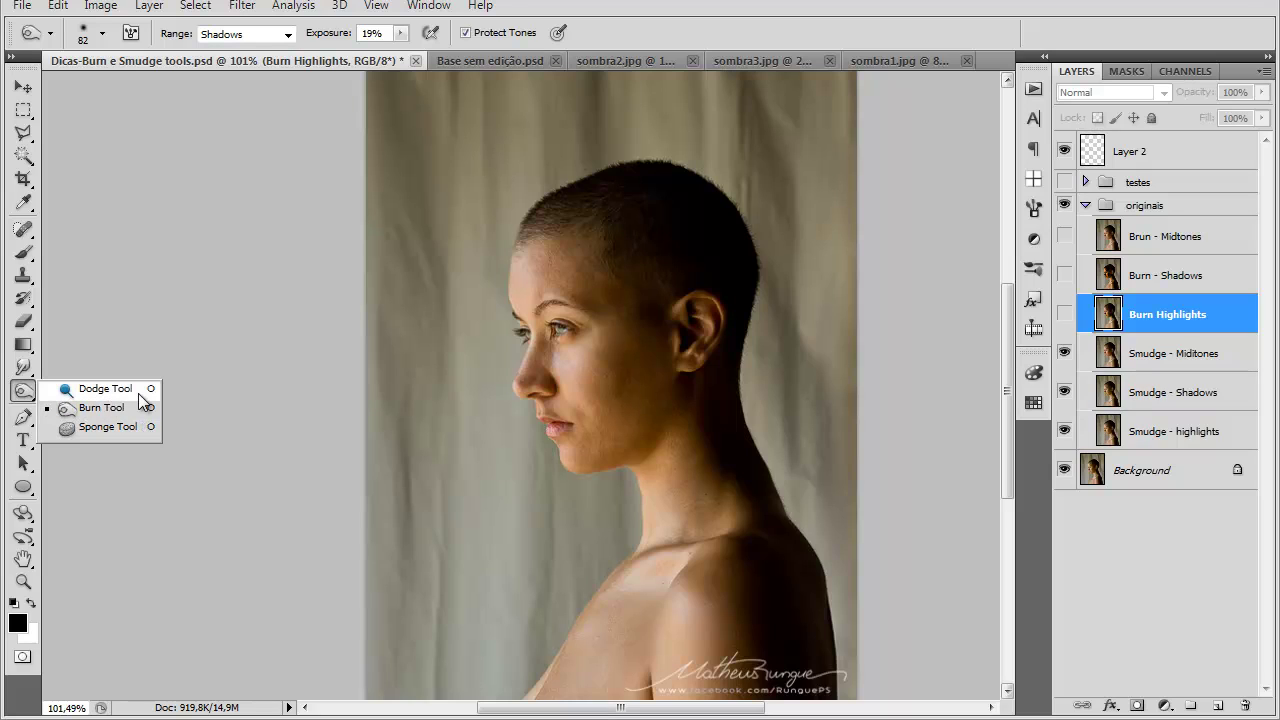
pyautogui.click(140, 394)
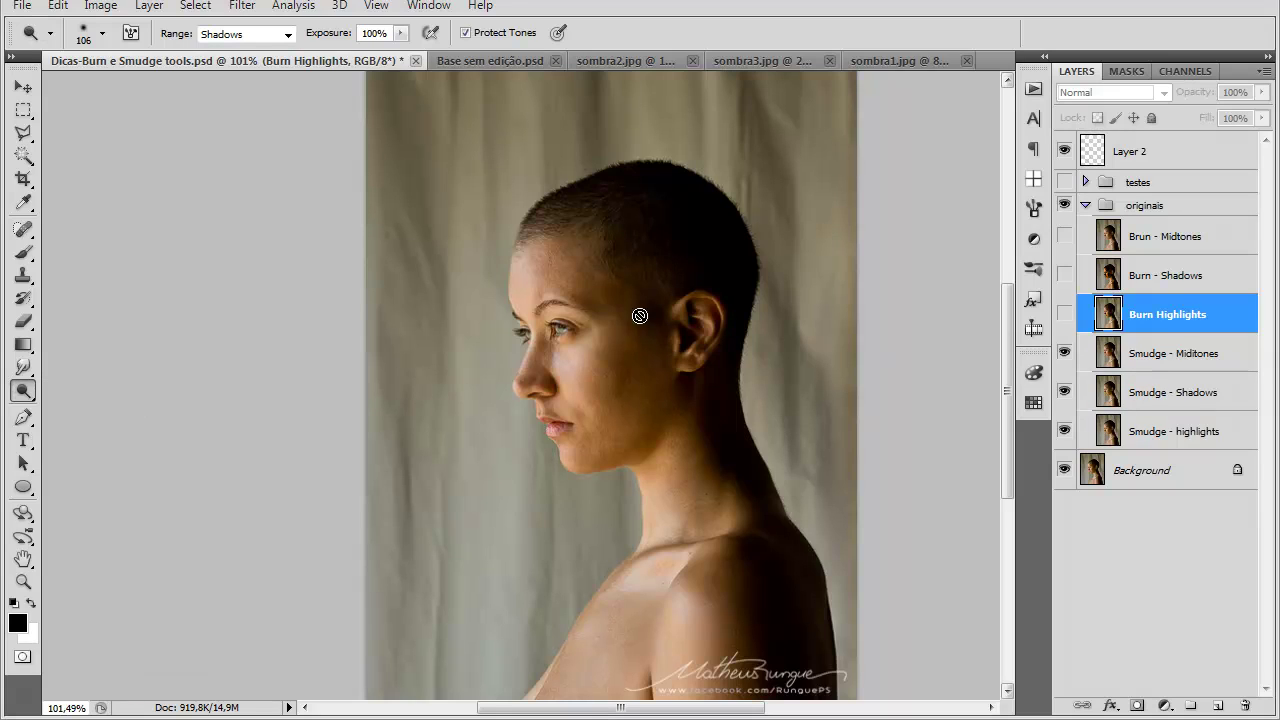
pyautogui.click(1182, 366)
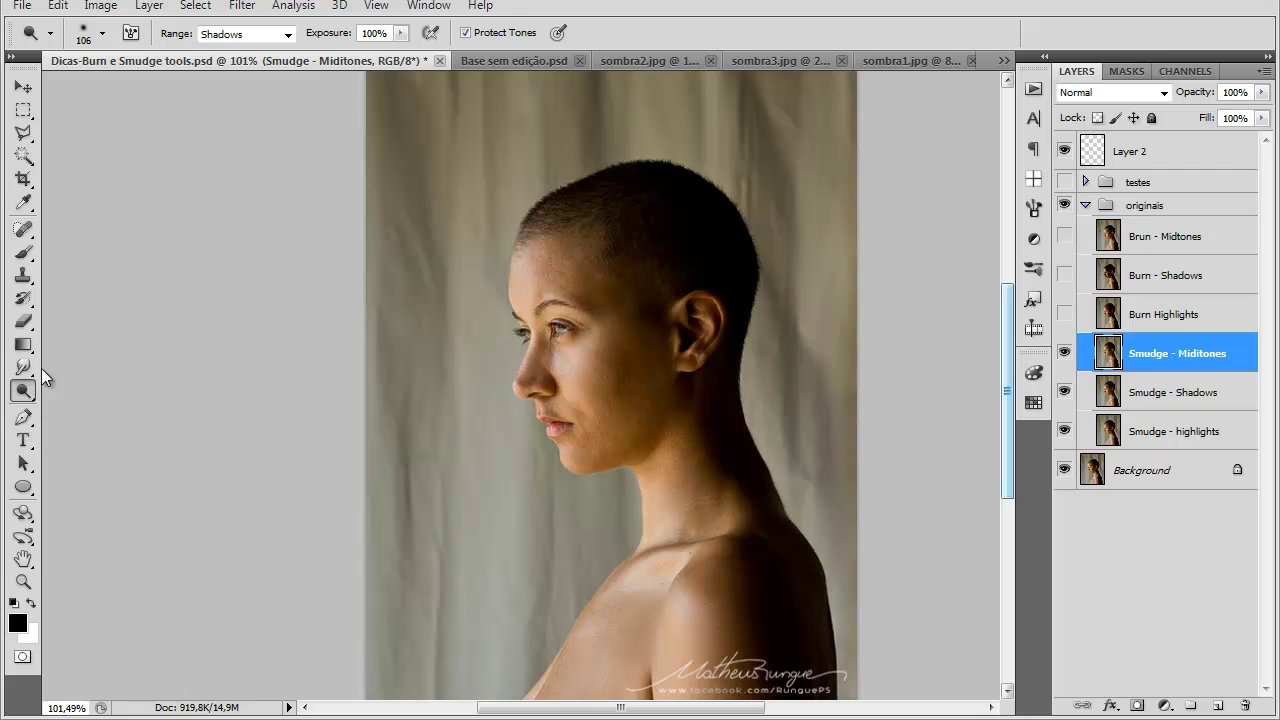
pyautogui.scroll(4, 686, 291)
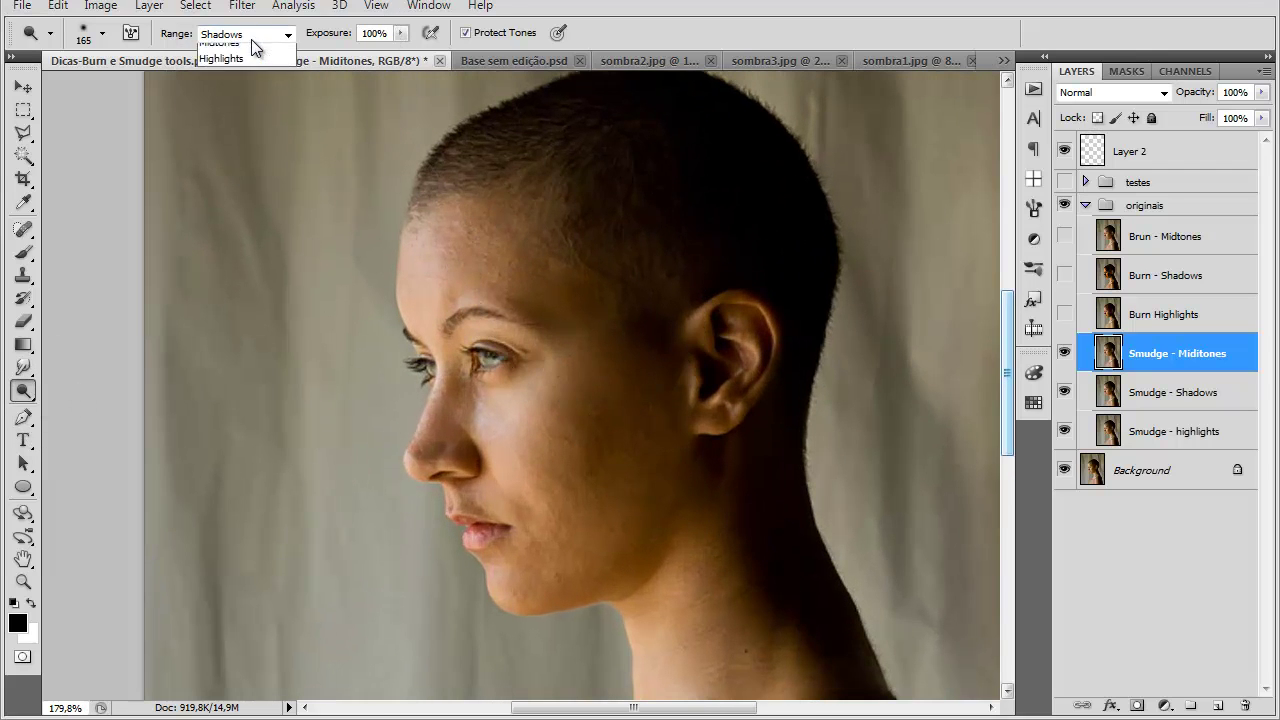
pyautogui.click(264, 72)
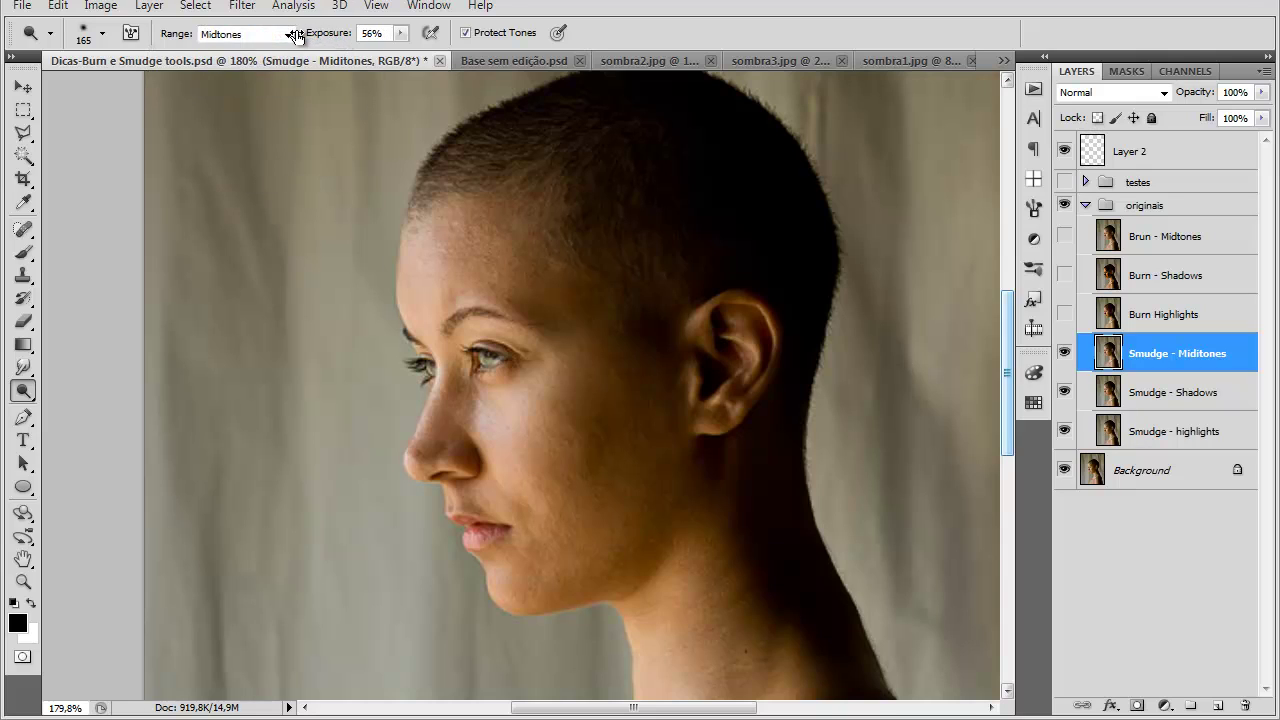
# Step: Dodge the midtones on the face, scalp and backdrop around the head, including with a size 56 brush, and hide the layer
pyautogui.moveTo(523, 186)
pyautogui.mouseDown()
pyautogui.moveTo(591, 314)
pyautogui.moveTo(560, 486)
pyautogui.moveTo(547, 267)
pyautogui.moveTo(571, 400)
pyautogui.moveTo(466, 309)
pyautogui.moveTo(609, 409)
pyautogui.moveTo(697, 213)
pyautogui.moveTo(643, 129)
pyautogui.moveTo(486, 186)
pyautogui.moveTo(629, 129)
pyautogui.moveTo(755, 245)
pyautogui.moveTo(657, 177)
pyautogui.moveTo(663, 254)
pyautogui.moveTo(689, 169)
pyautogui.moveTo(787, 203)
pyautogui.moveTo(737, 171)
pyautogui.moveTo(697, 205)
pyautogui.moveTo(638, 201)
pyautogui.mouseUp()
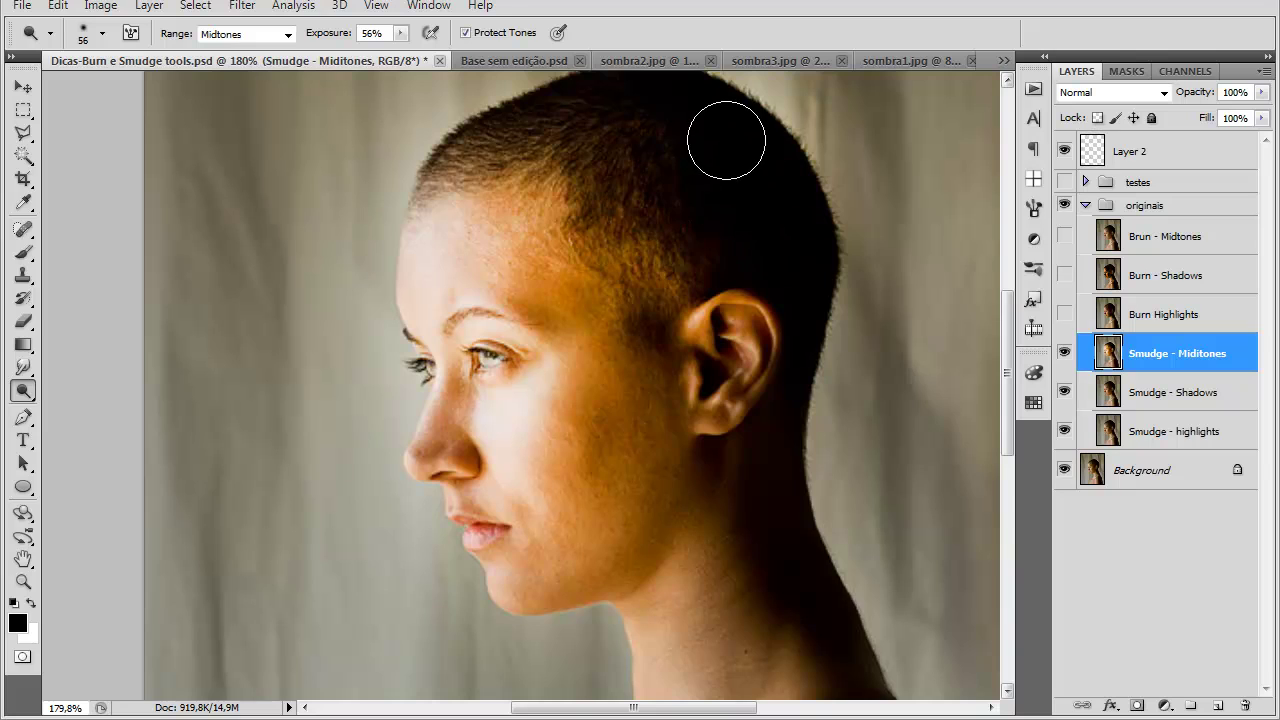
pyautogui.moveTo(766, 226)
pyautogui.mouseDown()
pyautogui.moveTo(784, 301)
pyautogui.moveTo(763, 467)
pyautogui.moveTo(828, 670)
pyautogui.moveTo(757, 451)
pyautogui.moveTo(838, 594)
pyautogui.moveTo(774, 401)
pyautogui.moveTo(772, 537)
pyautogui.moveTo(767, 376)
pyautogui.moveTo(805, 596)
pyautogui.moveTo(783, 402)
pyautogui.moveTo(807, 603)
pyautogui.moveTo(773, 368)
pyautogui.moveTo(771, 560)
pyautogui.moveTo(781, 506)
pyautogui.moveTo(770, 433)
pyautogui.moveTo(826, 616)
pyautogui.mouseUp()
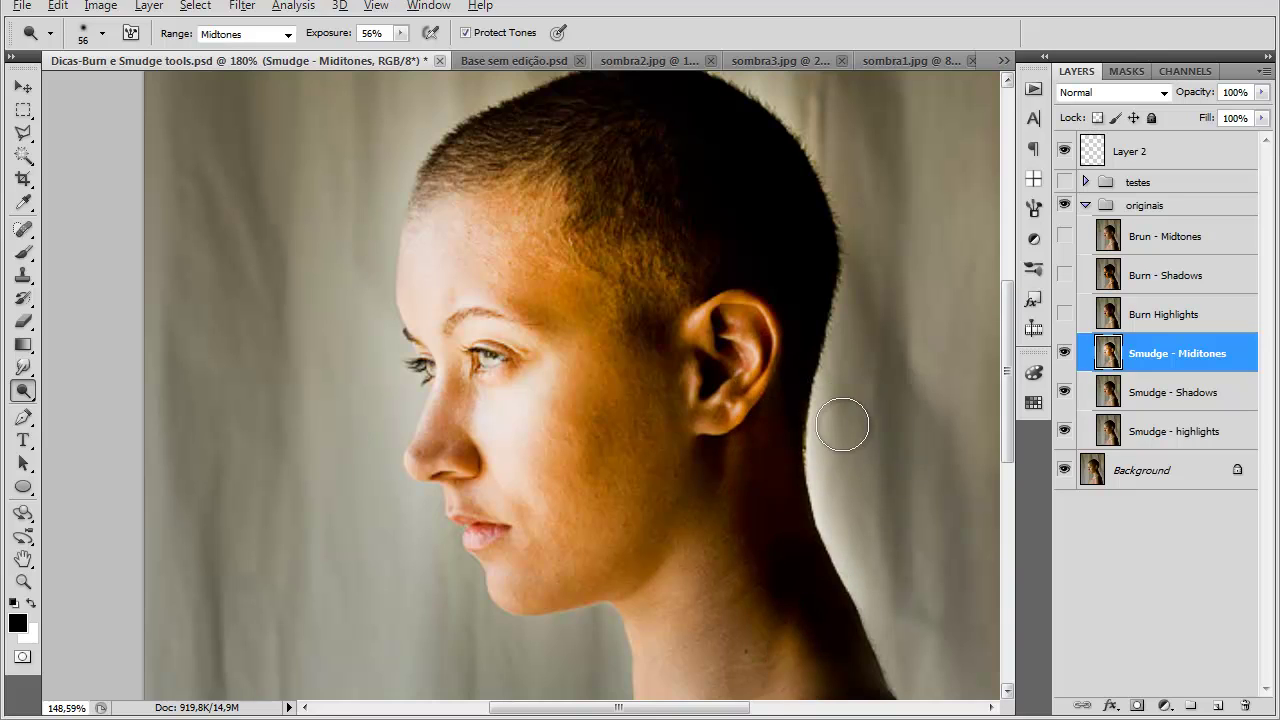
pyautogui.scroll(-3, 837, 420)
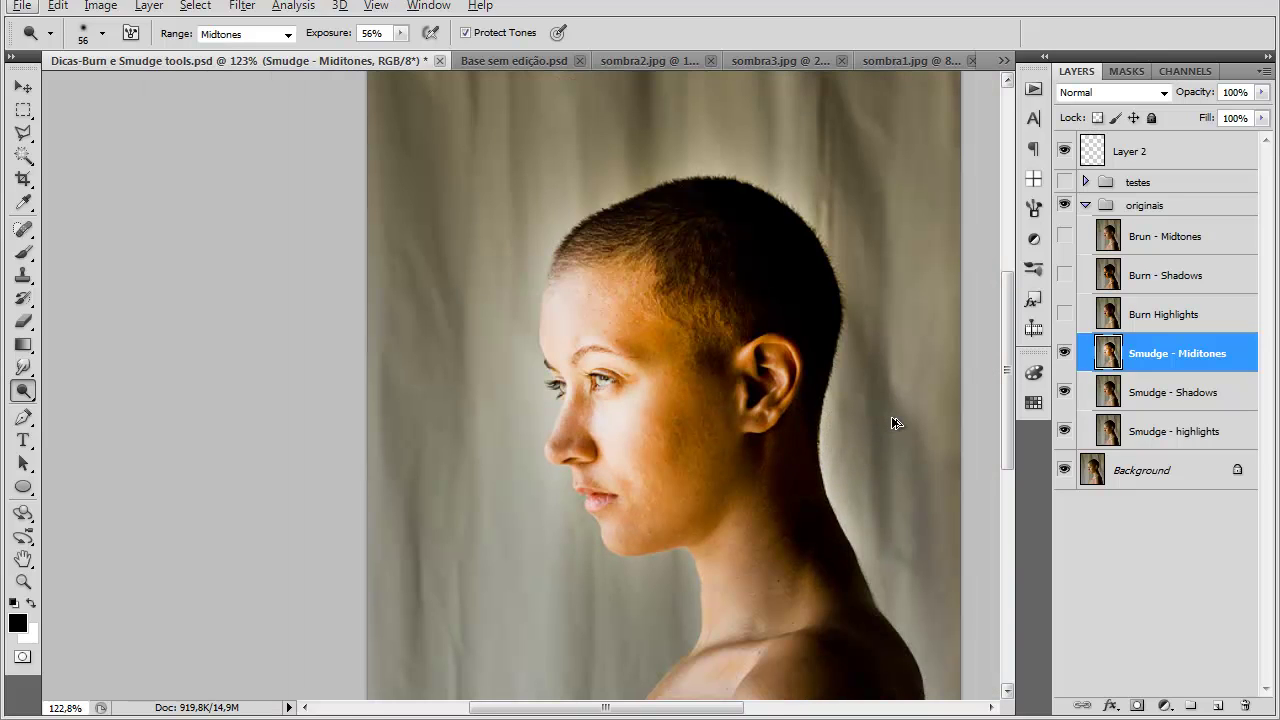
pyautogui.scroll(2, 592, 342)
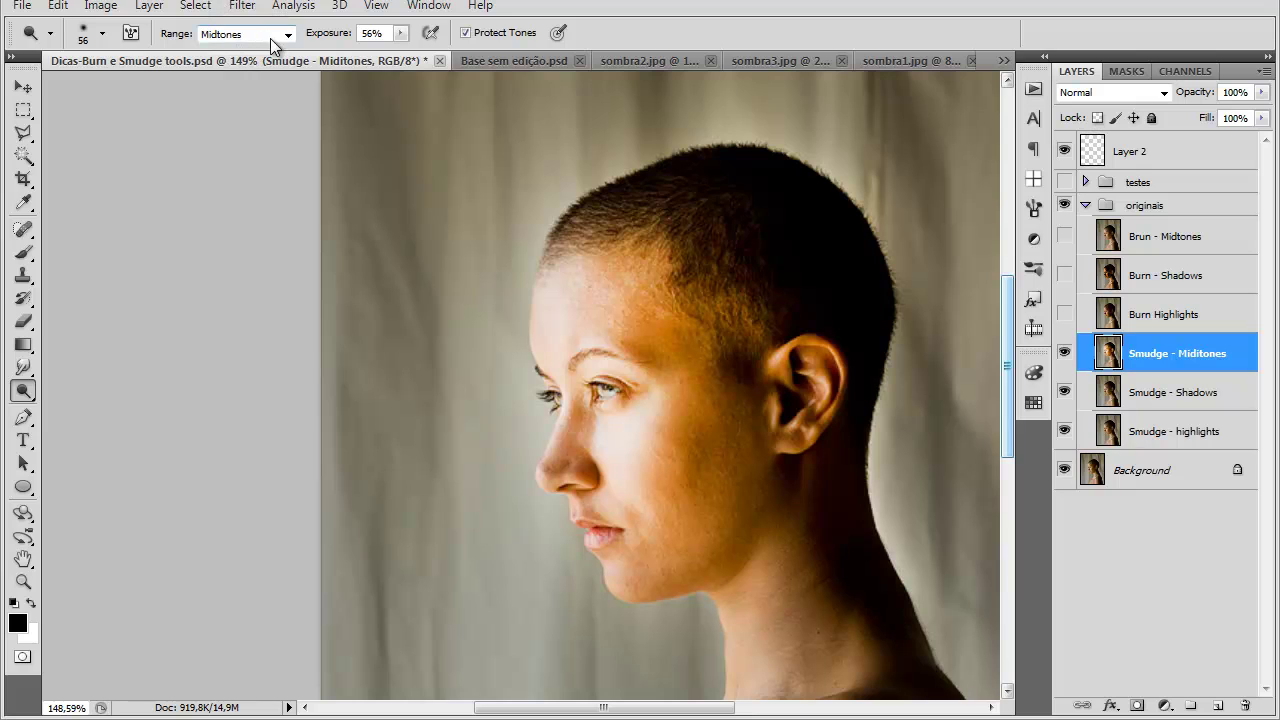
pyautogui.click(1064, 353)
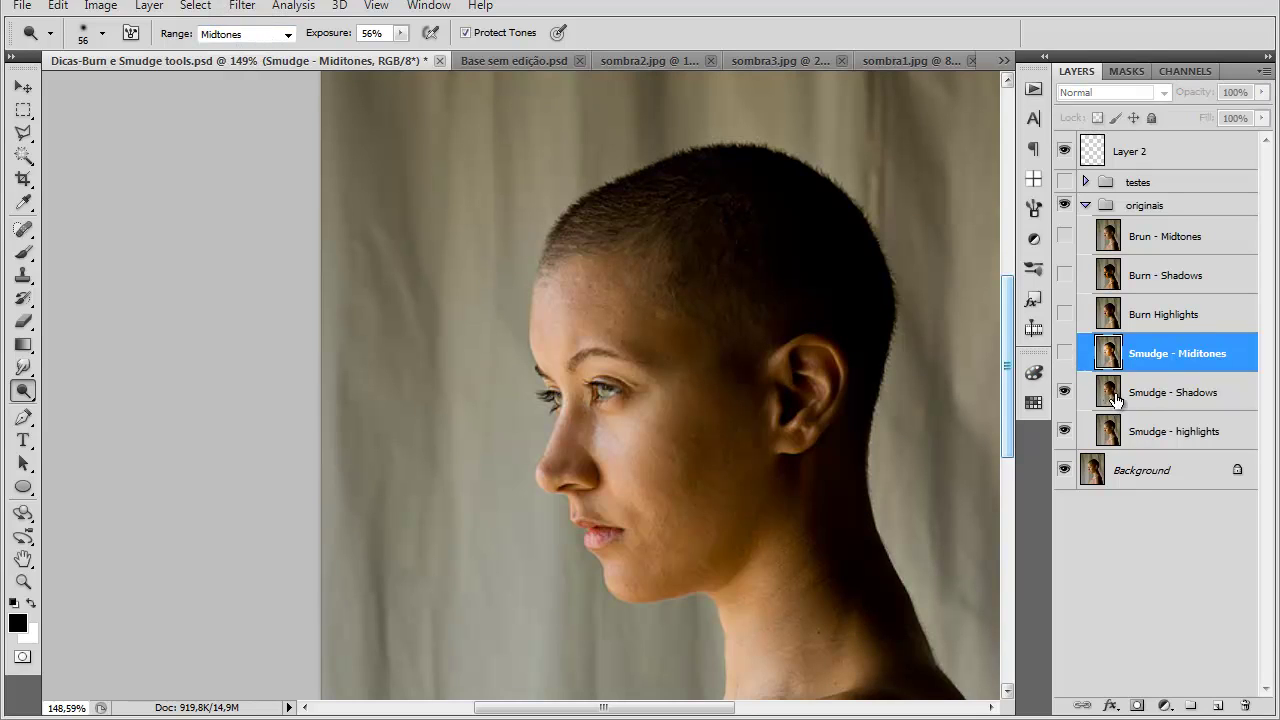
# Step: Select the Smudge - Shadows layer, set the Dodge range to Shadows, and lighten the face with a size 87 brush
pyautogui.click(1140, 395)
pyautogui.click(276, 36)
pyautogui.click(262, 48)
pyautogui.moveTo(531, 237)
pyautogui.mouseDown()
pyautogui.moveTo(508, 280)
pyautogui.moveTo(665, 350)
pyautogui.moveTo(641, 412)
pyautogui.moveTo(705, 440)
pyautogui.mouseUp()
pyautogui.scroll(3, 686, 486)
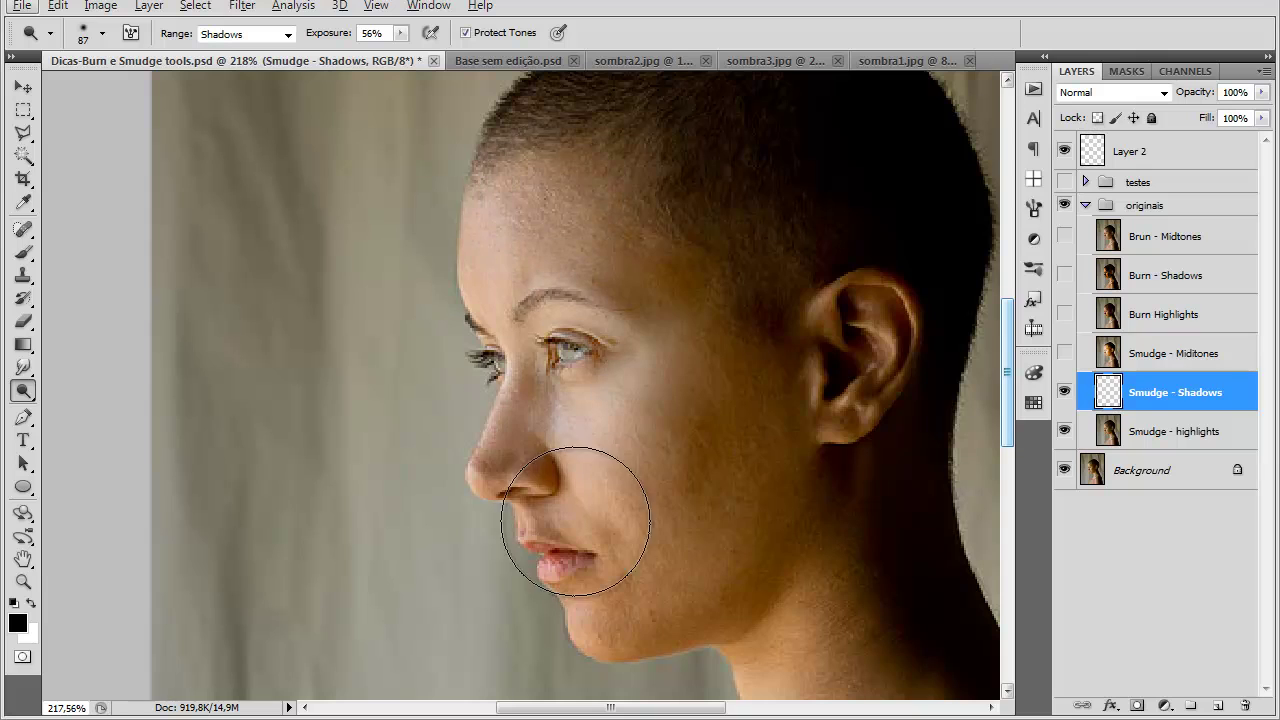
# Step: Dodge the shadows on the head, neck and shoulder with a size 139 brush, and hide the Smudge - Shadows layer
pyautogui.scroll(-3, 760, 240)
pyautogui.moveTo(768, 240); pyautogui.dragTo(800, 263)
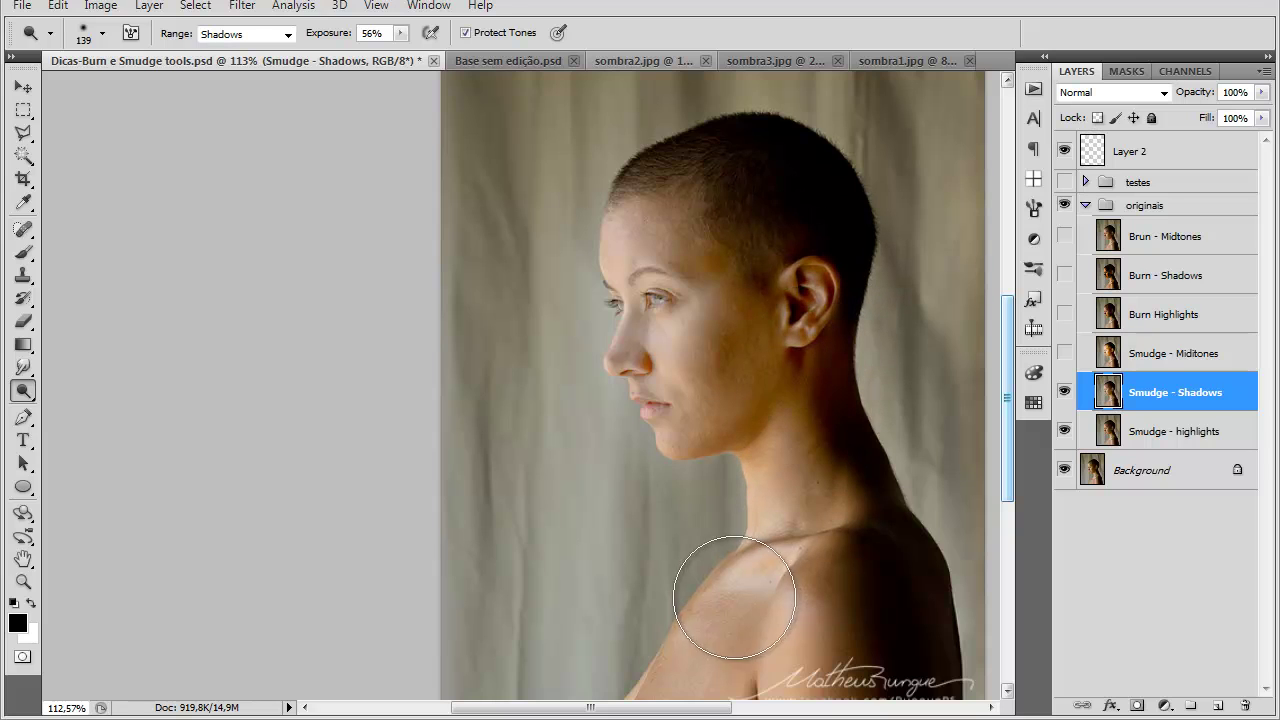
pyautogui.hscroll(3, 614, 471)
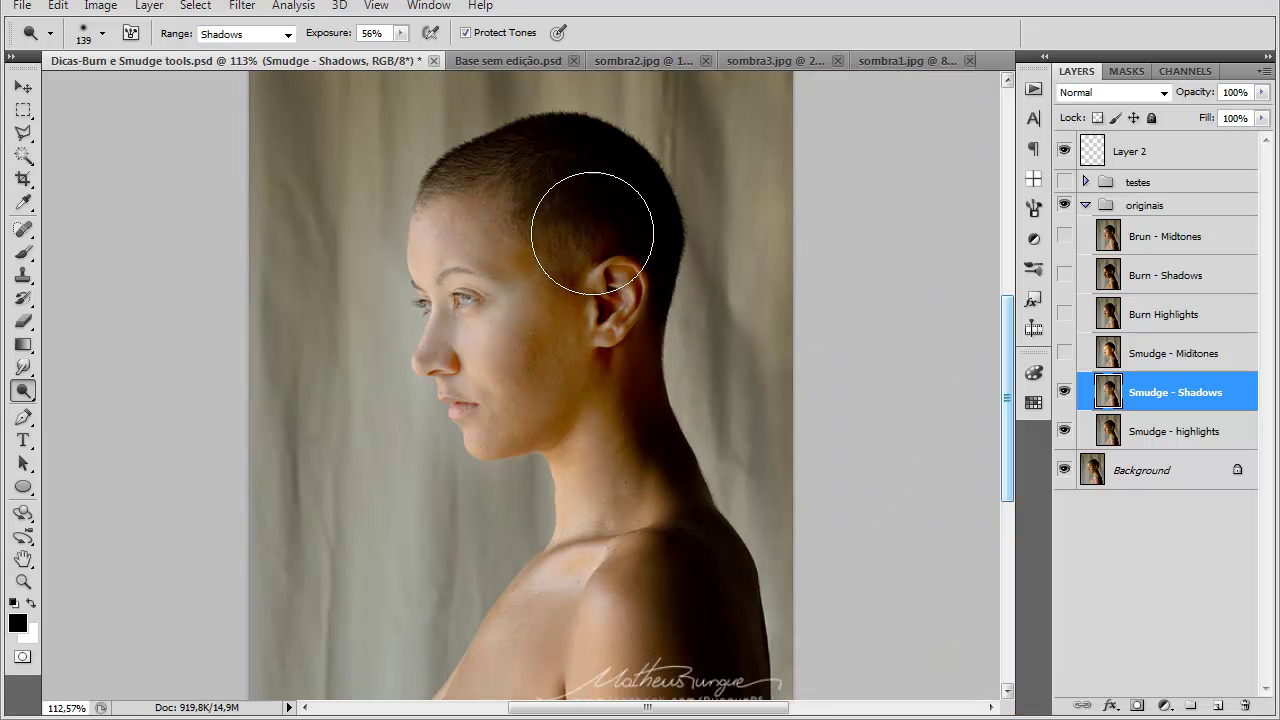
pyautogui.click(1064, 392)
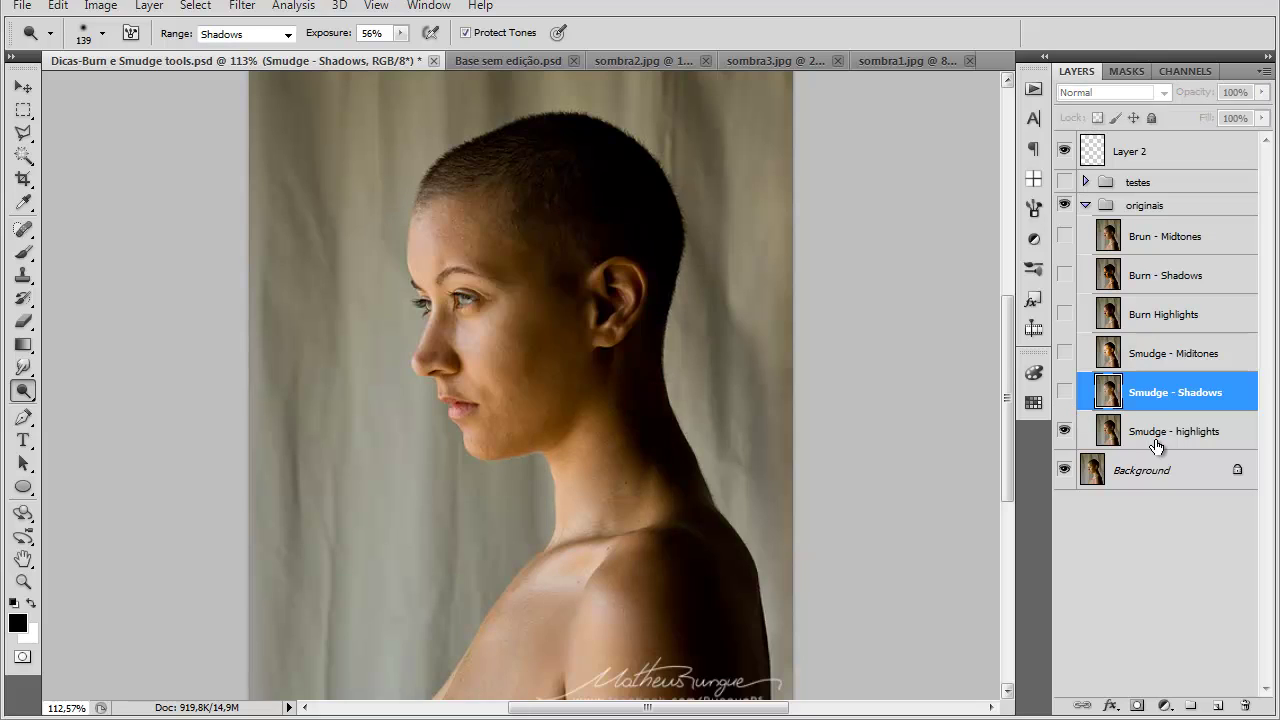
# Step: Select the Smudge - highlights layer and set the Dodge range to Highlights
pyautogui.click(1160, 431)
pyautogui.click(287, 34)
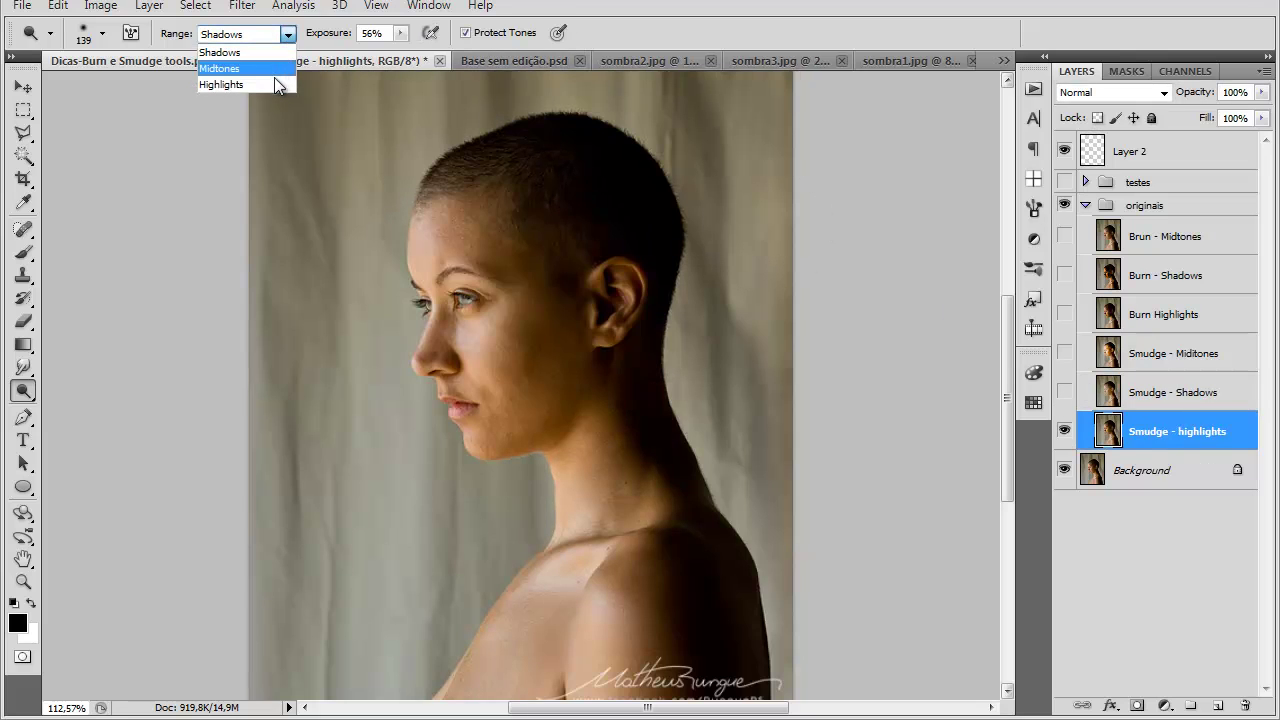
pyautogui.click(270, 84)
# Step: Try dodging the highlights over the face, neck and shoulders with a size 199 brush, and undo the strokes
pyautogui.moveTo(430, 190)
pyautogui.mouseDown()
pyautogui.moveTo(563, 371)
pyautogui.moveTo(635, 392)
pyautogui.moveTo(595, 373)
pyautogui.mouseUp()
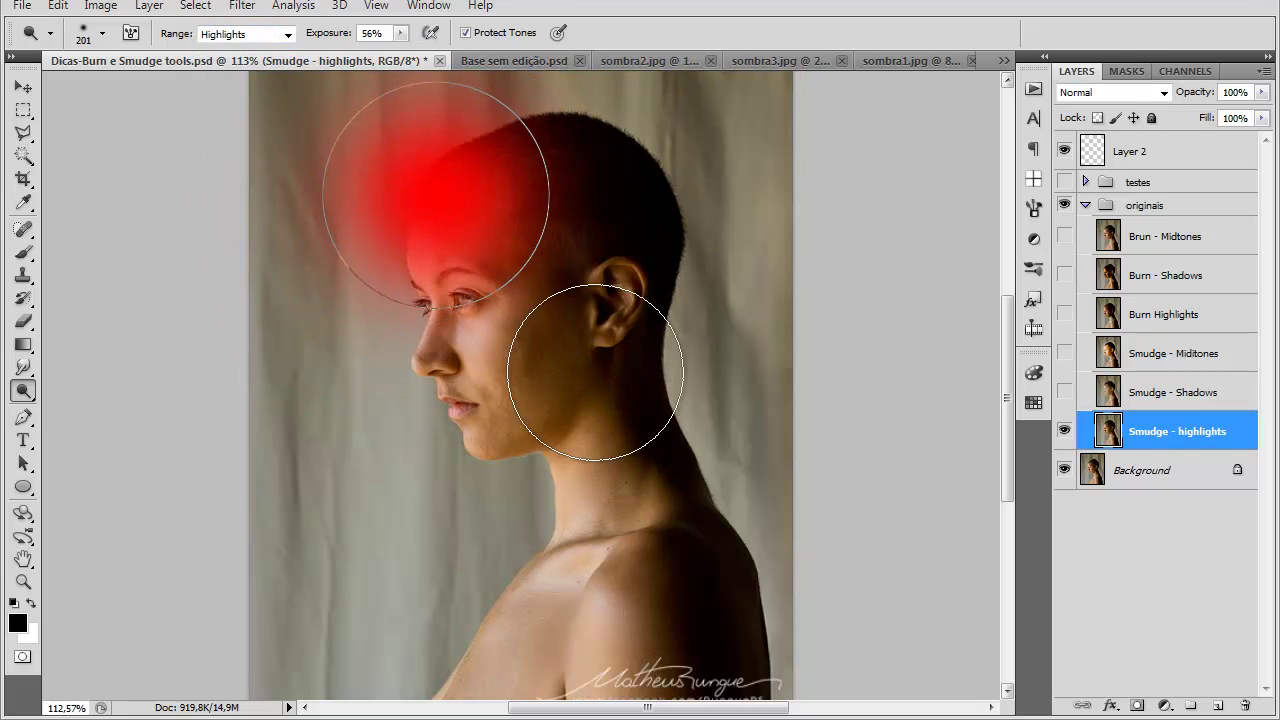
pyautogui.moveTo(488, 318)
pyautogui.mouseDown()
pyautogui.moveTo(501, 388)
pyautogui.moveTo(561, 413)
pyautogui.moveTo(584, 453)
pyautogui.moveTo(554, 553)
pyautogui.moveTo(469, 666)
pyautogui.moveTo(586, 628)
pyautogui.moveTo(466, 278)
pyautogui.moveTo(460, 189)
pyautogui.moveTo(543, 192)
pyautogui.moveTo(578, 220)
pyautogui.moveTo(607, 310)
pyautogui.moveTo(609, 373)
pyautogui.moveTo(681, 523)
pyautogui.moveTo(712, 645)
pyautogui.moveTo(640, 536)
pyautogui.moveTo(661, 579)
pyautogui.moveTo(670, 504)
pyautogui.moveTo(675, 622)
pyautogui.moveTo(650, 436)
pyautogui.moveTo(506, 566)
pyautogui.moveTo(548, 664)
pyautogui.moveTo(657, 479)
pyautogui.mouseUp()
pyautogui.hotkey('ctrl', 'z')
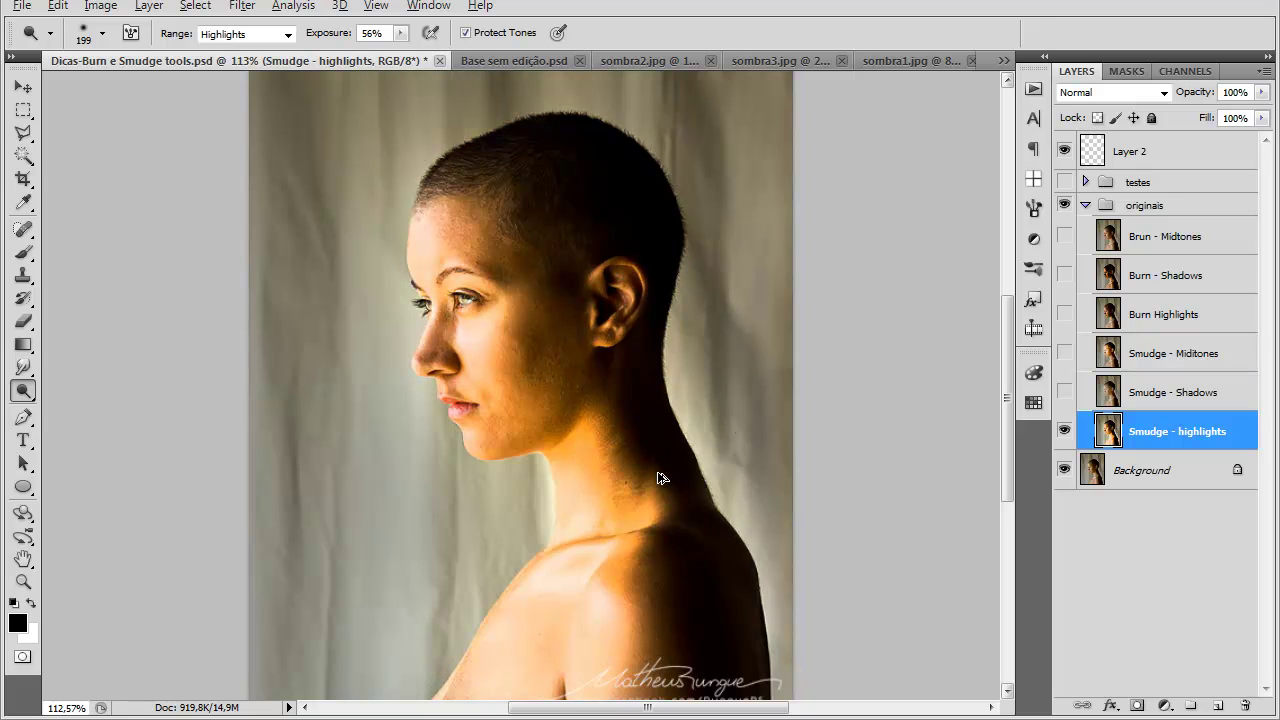
pyautogui.hotkey('ctrl', 'alt', 'z')
pyautogui.hotkey('ctrl', 'alt', 'z')
pyautogui.hotkey('alt', ']')
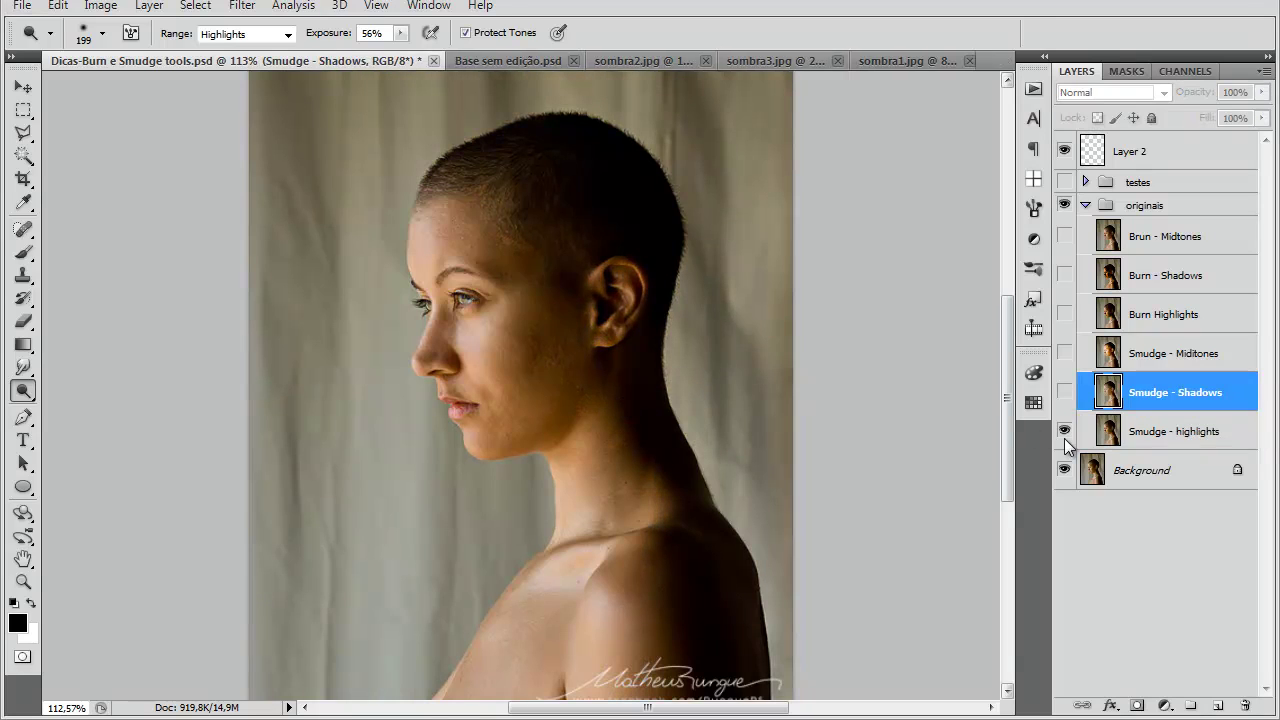
# Step: Reselect the Smudge - highlights layer, shrink the dodge brush to 50 and set the exposure to 17%
pyautogui.click(1135, 443)
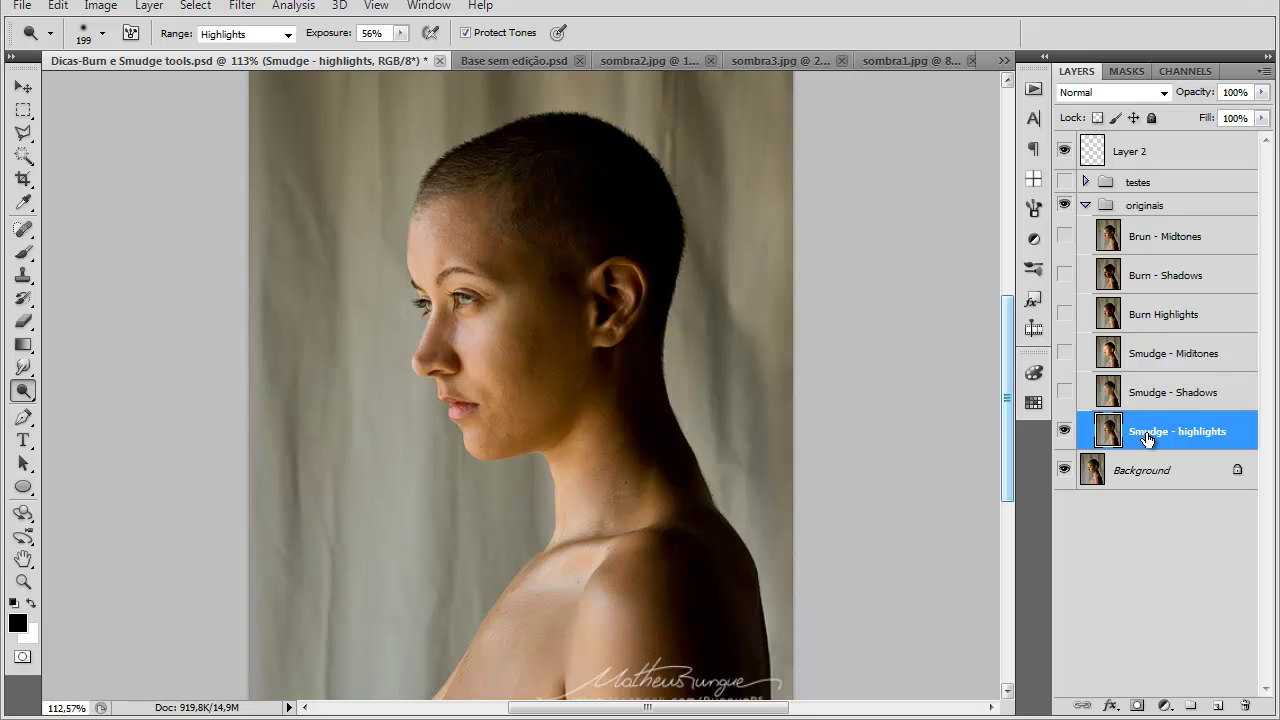
pyautogui.scroll(1, 400, 186)
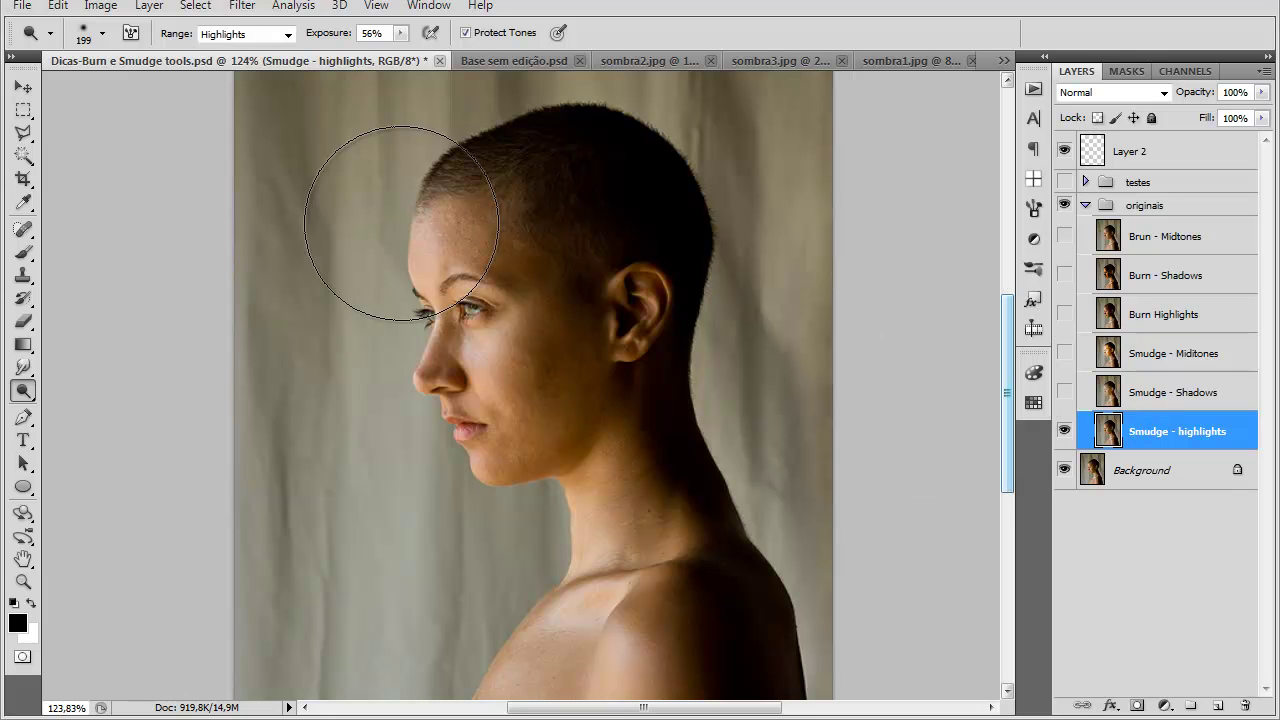
pyautogui.scroll(5, 457, 260)
pyautogui.keyDown('alt'); pyautogui.rightClick(449, 262); pyautogui.keyUp('alt')
pyautogui.moveTo(449, 262); pyautogui.dragTo(300, 289)
pyautogui.click(287, 34)
pyautogui.click(340, 38)
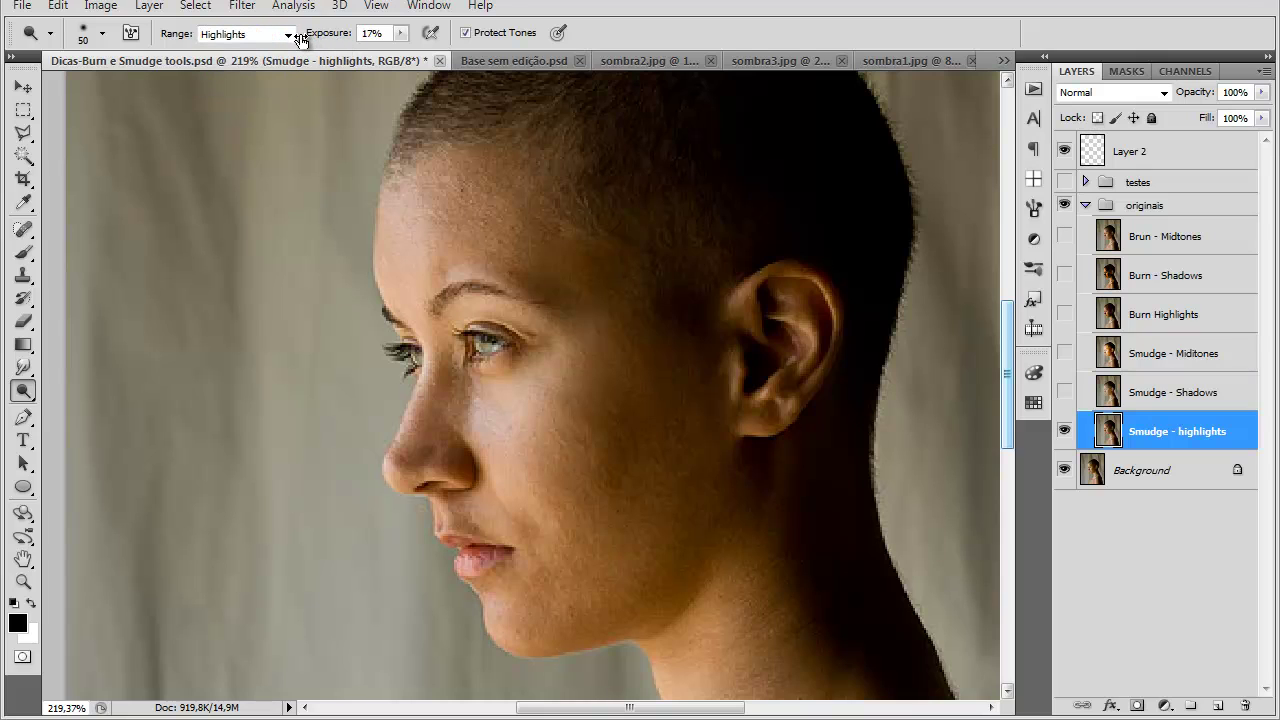
# Step: Dodge the highlights around the near eye, varying the brush size between 14 and 64 and ending at 39
pyautogui.scroll(2, 470, 302)
pyautogui.keyDown('alt'); pyautogui.rightClick(443, 266); pyautogui.keyUp('alt')
pyautogui.moveTo(443, 266); pyautogui.dragTo(434, 277)
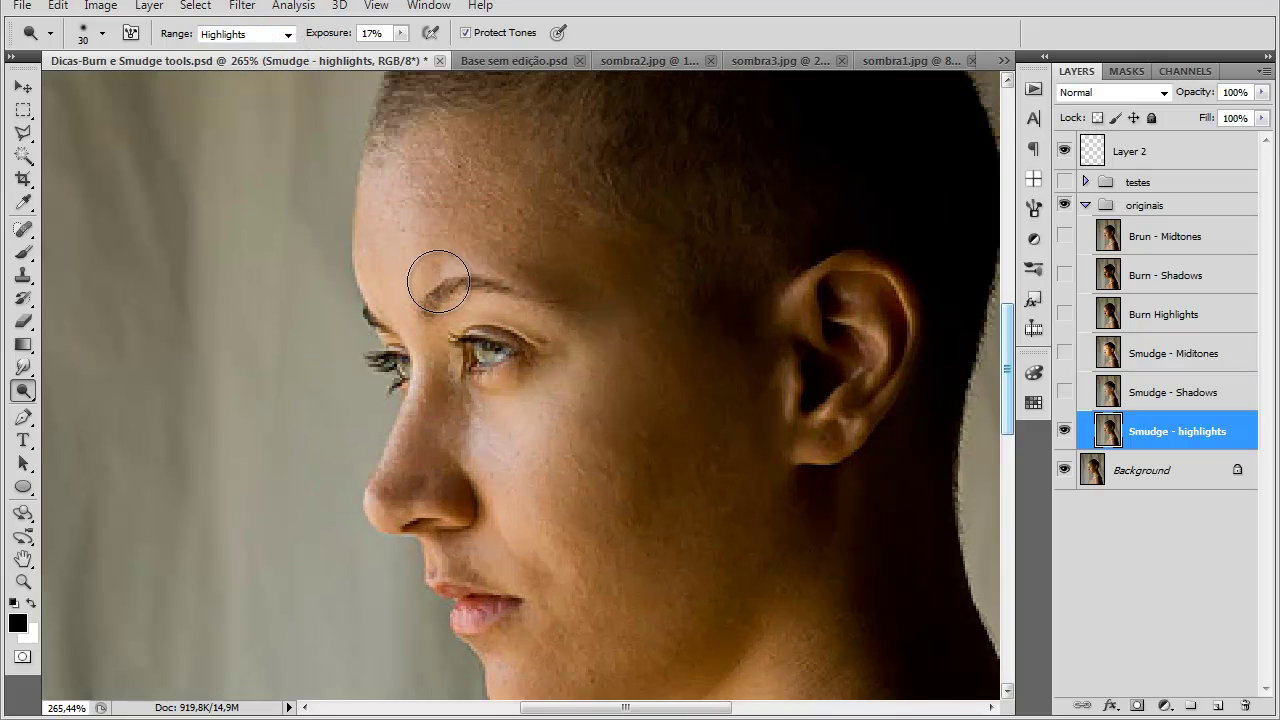
pyautogui.keyDown('alt'); pyautogui.rightClick(508, 297); pyautogui.keyUp('alt')
pyautogui.moveTo(508, 297); pyautogui.dragTo(490, 303)
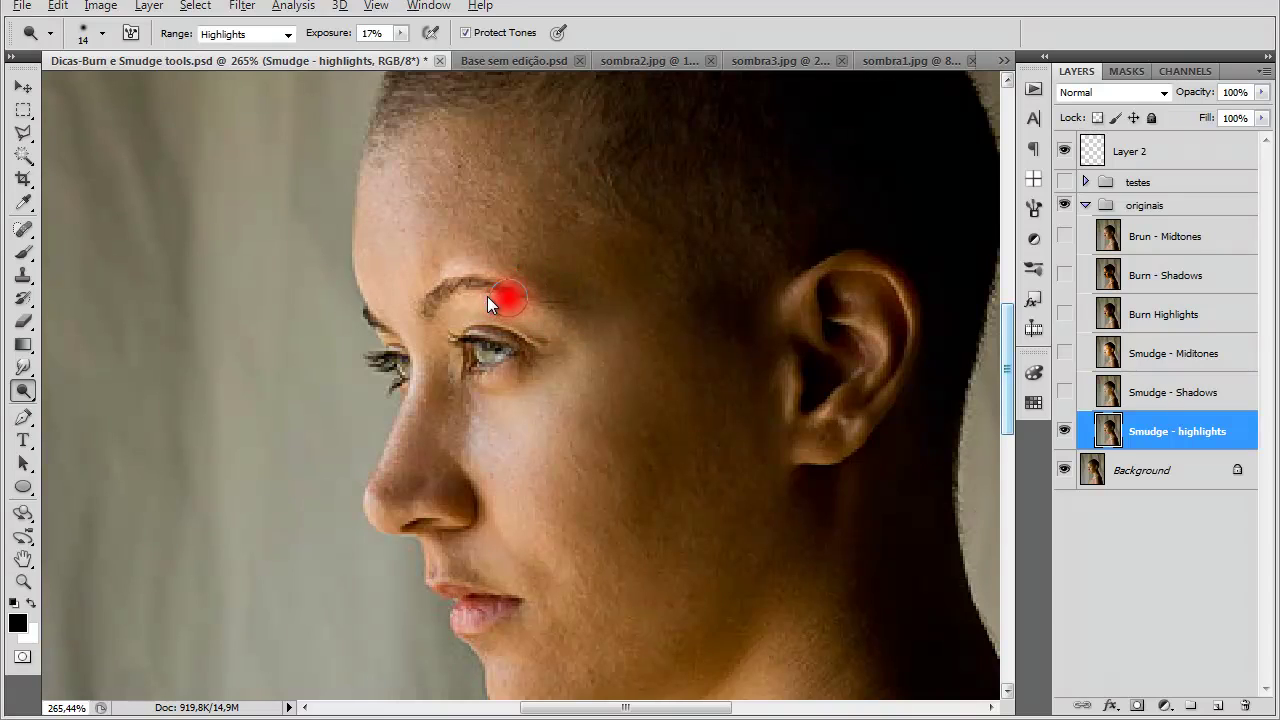
pyautogui.keyDown('alt'); pyautogui.rightClick(528, 362); pyautogui.keyUp('alt')
pyautogui.moveTo(528, 362); pyautogui.dragTo(526, 367)
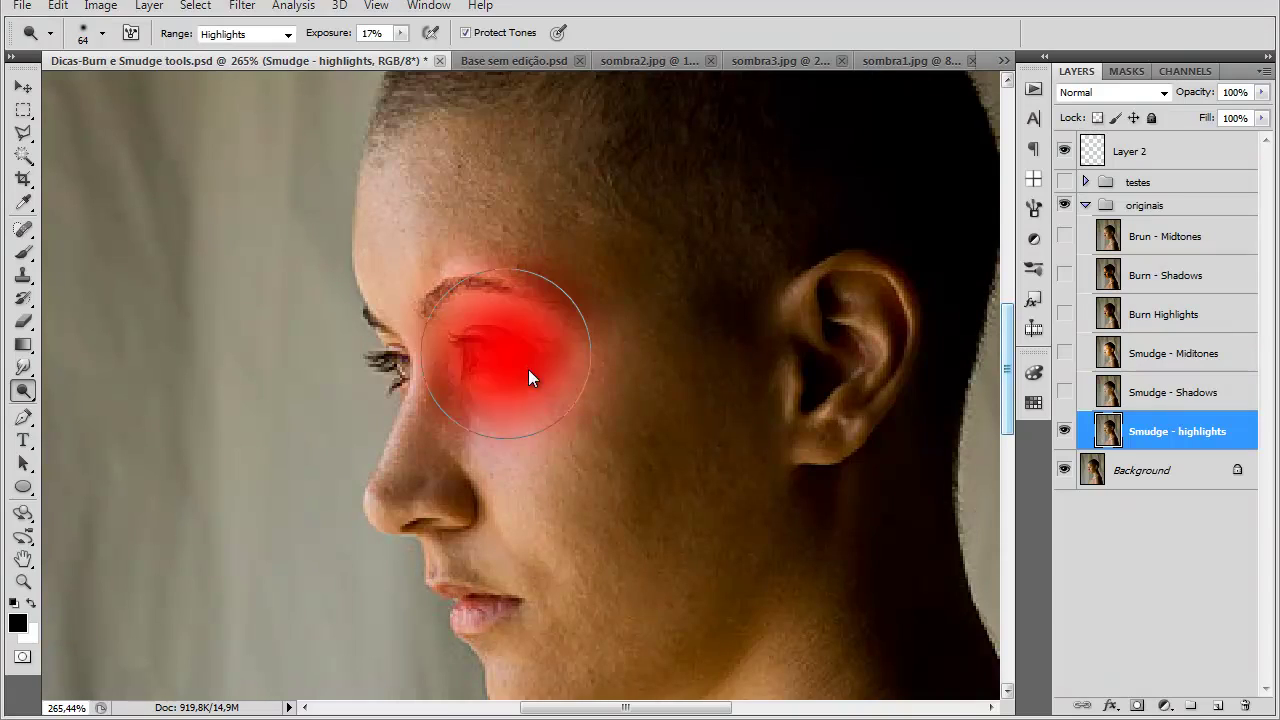
pyautogui.keyDown('alt'); pyautogui.rightClick(730, 393); pyautogui.keyUp('alt')
pyautogui.moveTo(730, 393); pyautogui.dragTo(700, 395)
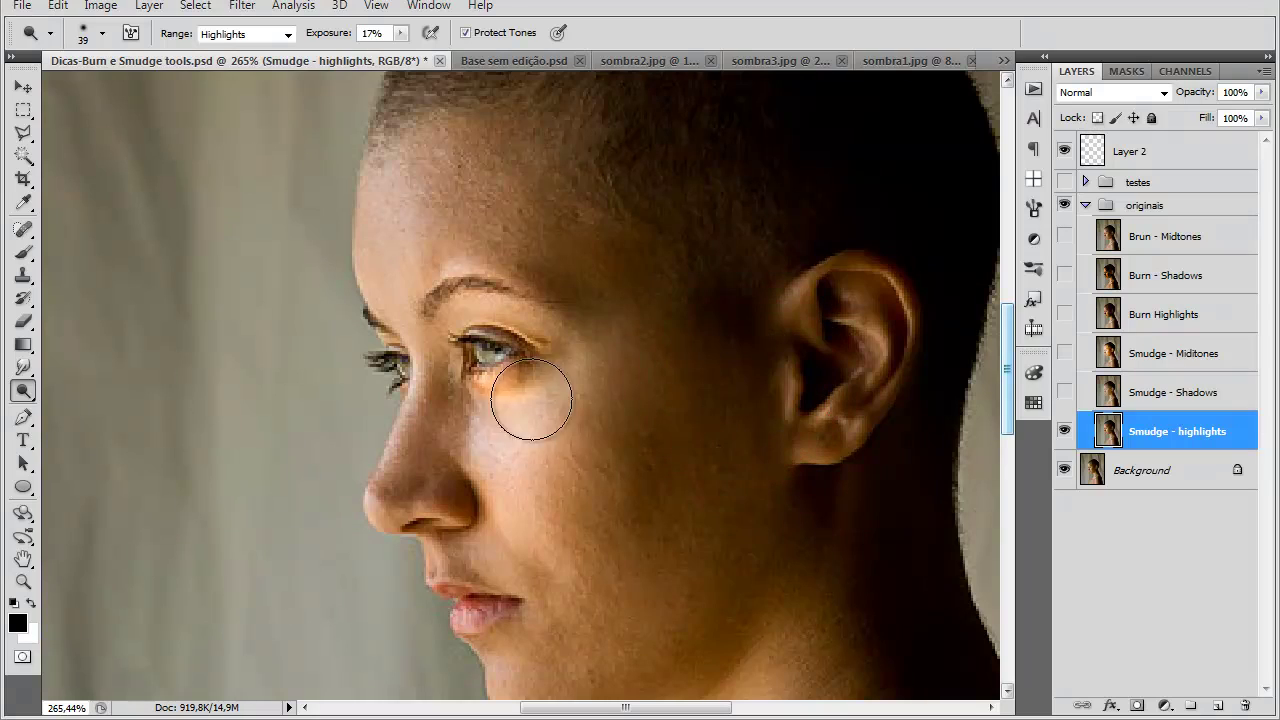
# Step: Dodge the highlights on the nose, eyes, forehead and ear, reducing the brush from 39 to 32
pyautogui.moveTo(403, 415)
pyautogui.mouseDown()
pyautogui.moveTo(400, 500)
pyautogui.moveTo(403, 420)
pyautogui.mouseUp()
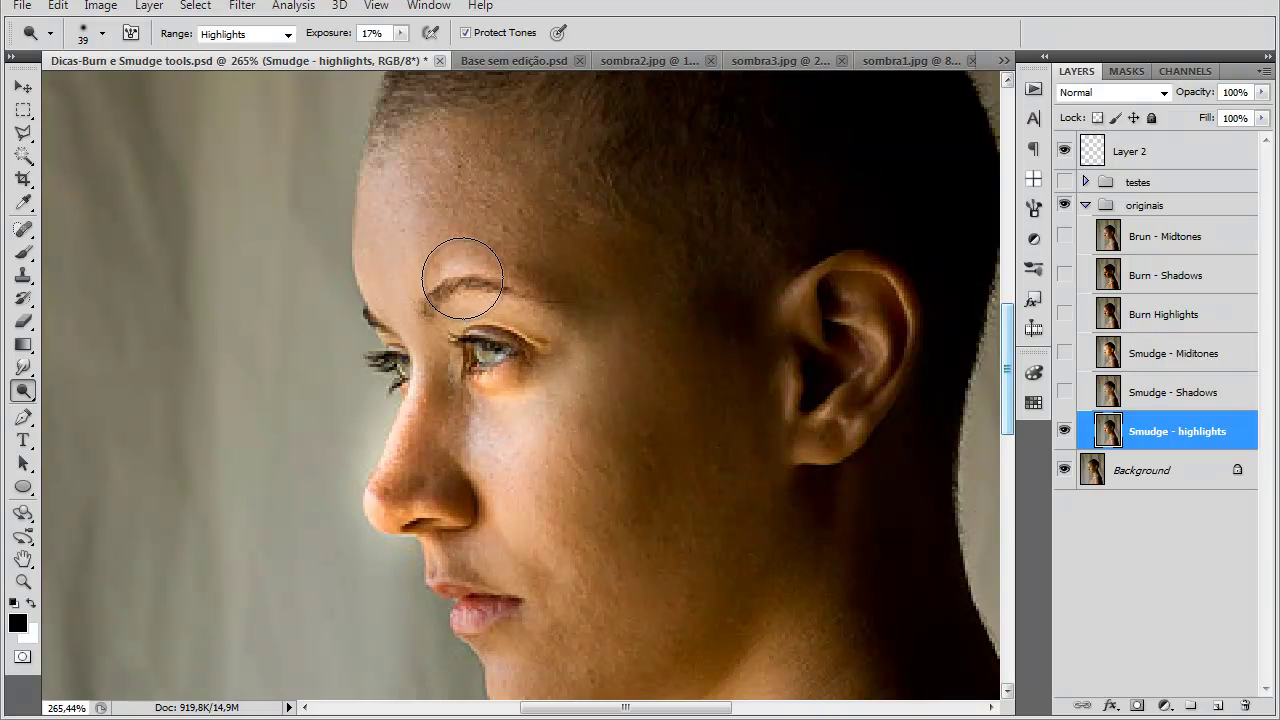
pyautogui.moveTo(381, 298)
pyautogui.mouseDown()
pyautogui.moveTo(400, 143)
pyautogui.moveTo(419, 117)
pyautogui.moveTo(379, 218)
pyautogui.moveTo(434, 330)
pyautogui.mouseUp()
pyautogui.moveTo(386, 223); pyautogui.dragTo(450, 250)
pyautogui.moveTo(747, 308)
pyautogui.mouseDown()
pyautogui.moveTo(742, 320)
pyautogui.moveTo(650, 322)
pyautogui.mouseUp()
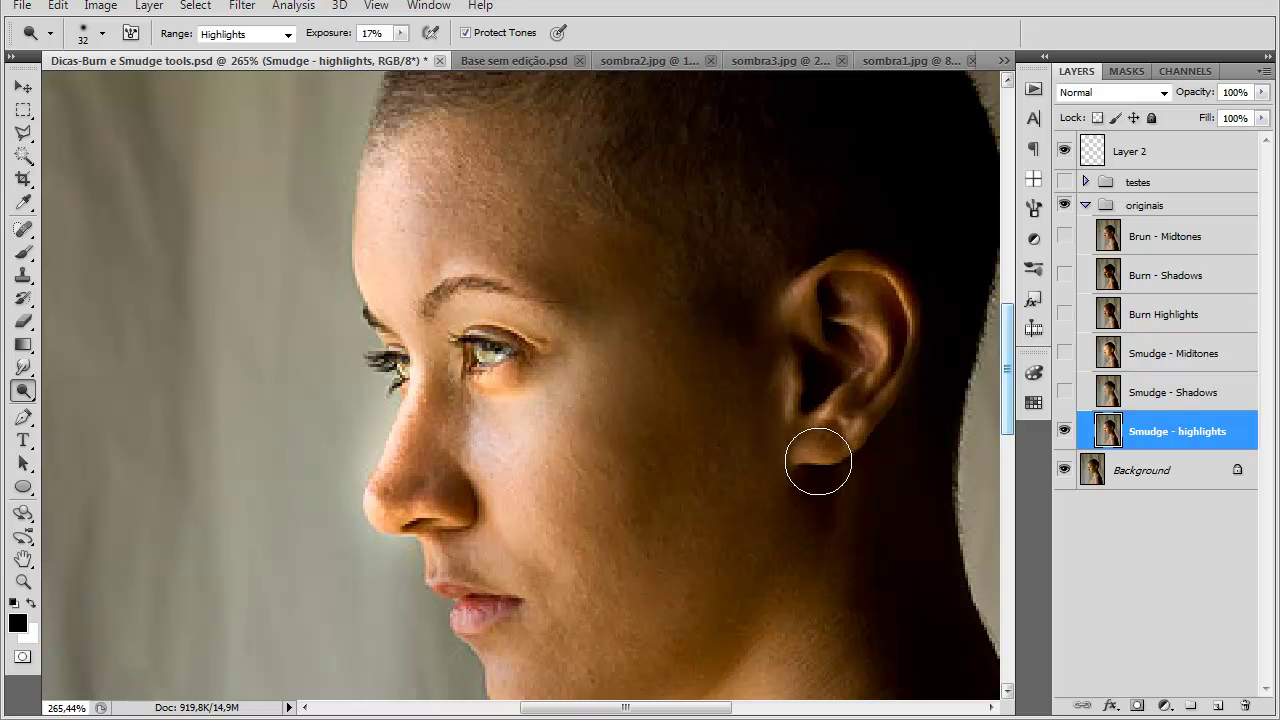
# Step: Dodge the highlights on the lips, chin and neck, starting with a size 29 brush
pyautogui.scroll(-2, 883, 316)
pyautogui.scroll(-3, 614, 414)
pyautogui.moveTo(577, 398); pyautogui.dragTo(530, 405)
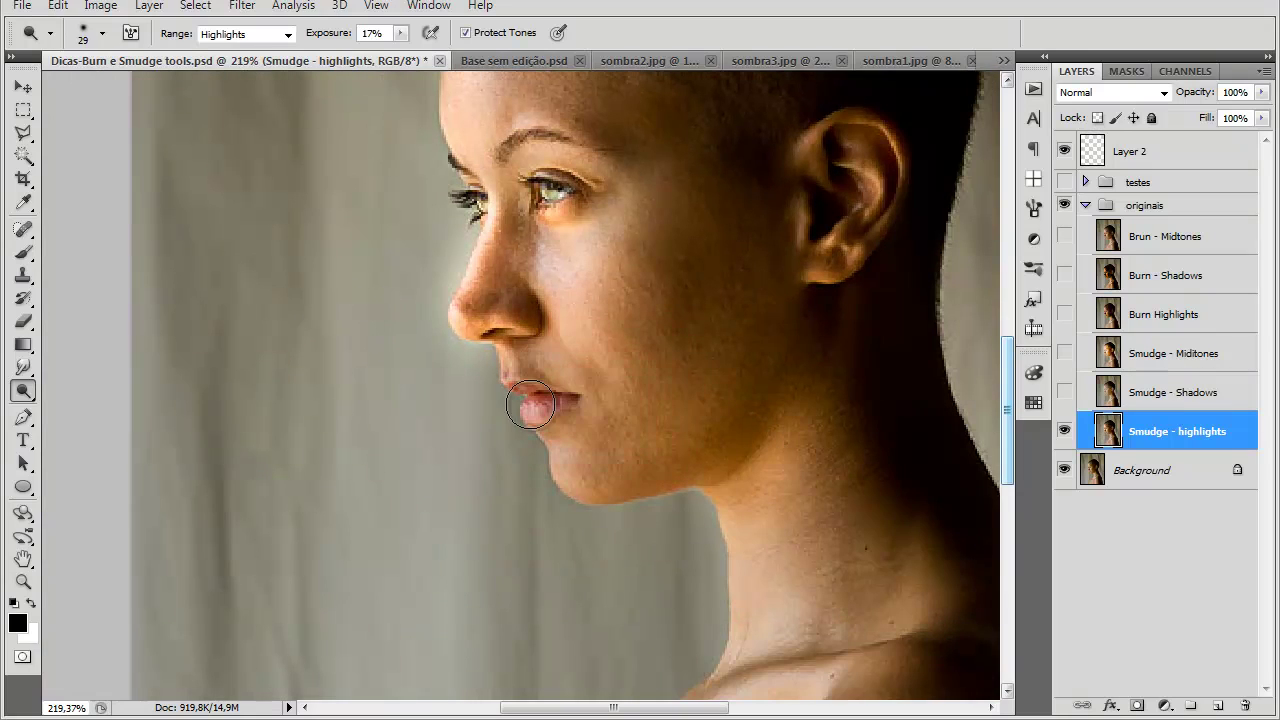
pyautogui.moveTo(617, 471)
pyautogui.mouseDown()
pyautogui.moveTo(690, 468)
pyautogui.moveTo(640, 466)
pyautogui.mouseUp()
pyautogui.moveTo(767, 498); pyautogui.dragTo(777, 498)
# Step: Set the Dodge range to Midtones and lighten the cheek, jaw and temple with brushes of size 108 and 54
pyautogui.click(284, 35)
pyautogui.click(230, 65)
pyautogui.moveTo(686, 371)
pyautogui.mouseDown()
pyautogui.moveTo(831, 434)
pyautogui.moveTo(795, 430)
pyautogui.mouseUp()
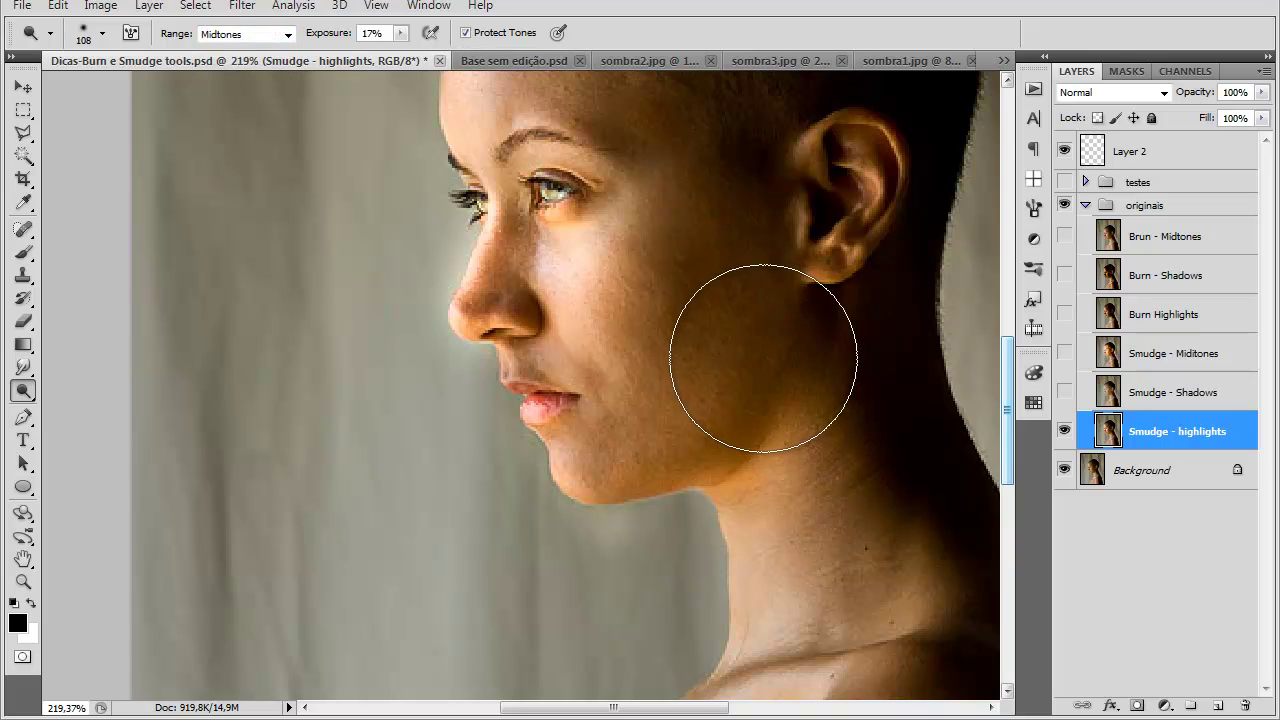
pyautogui.scroll(3, 680, 190)
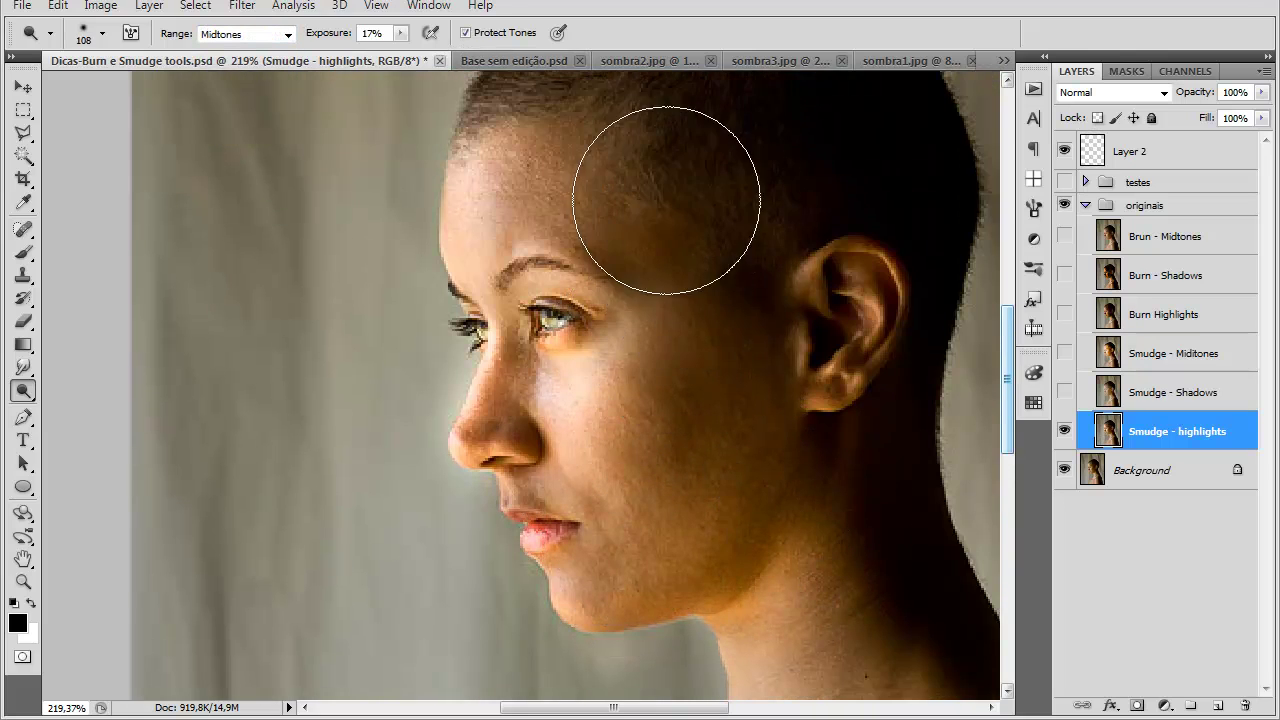
pyautogui.moveTo(586, 333)
pyautogui.mouseDown()
pyautogui.moveTo(529, 357)
pyautogui.moveTo(545, 357)
pyautogui.mouseUp()
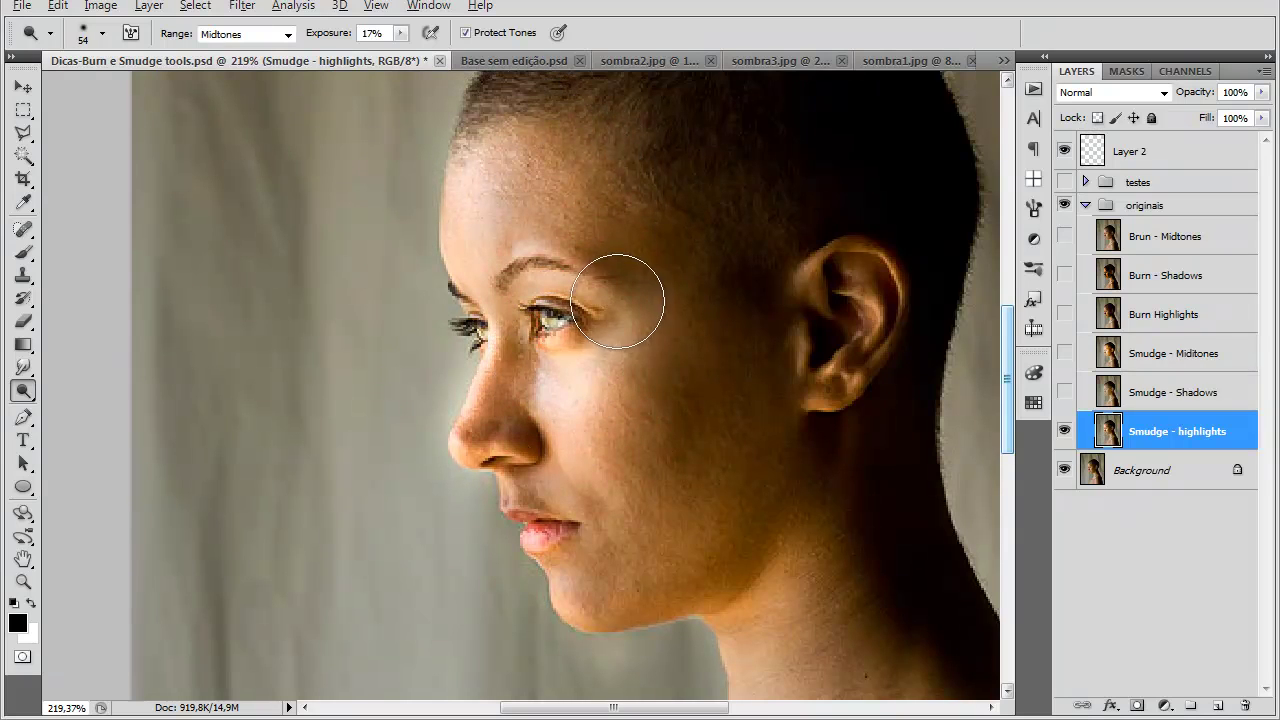
# Step: Dodge the midtones on the neck and enlarge the brush to 113
pyautogui.scroll(-2, 616, 301)
pyautogui.scroll(-2, 716, 360)
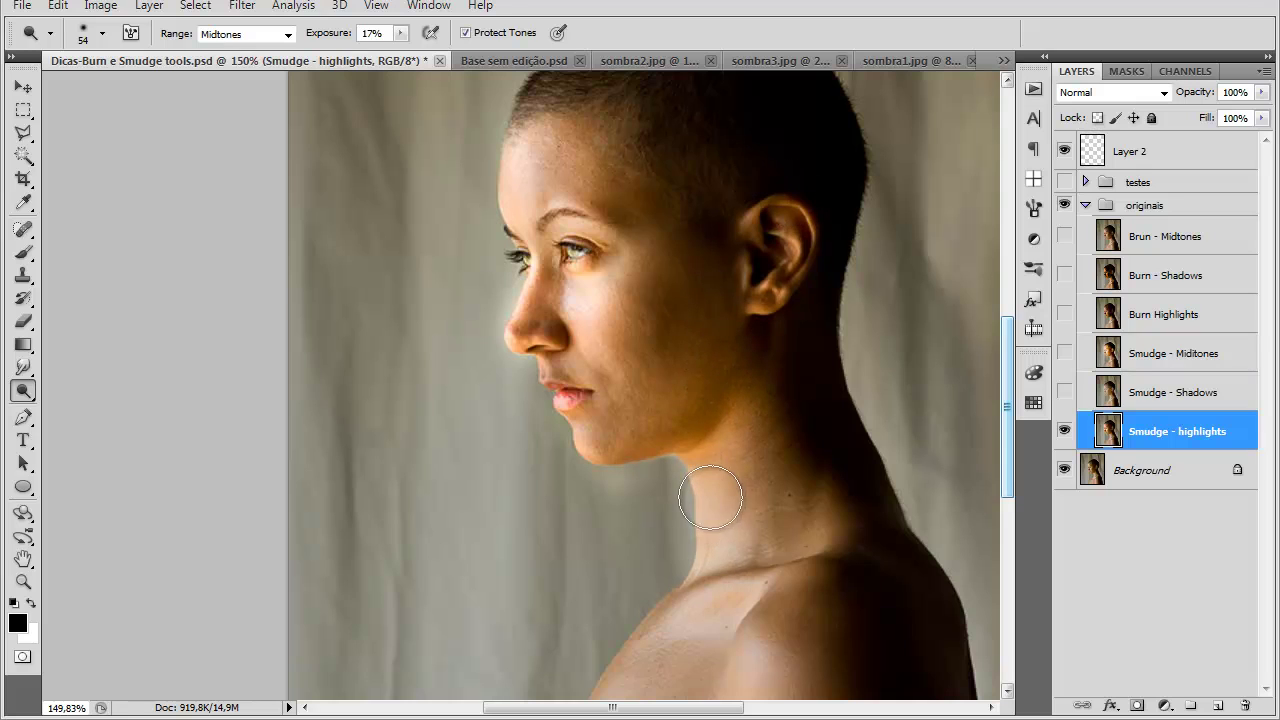
pyautogui.moveTo(737, 543); pyautogui.dragTo(757, 457)
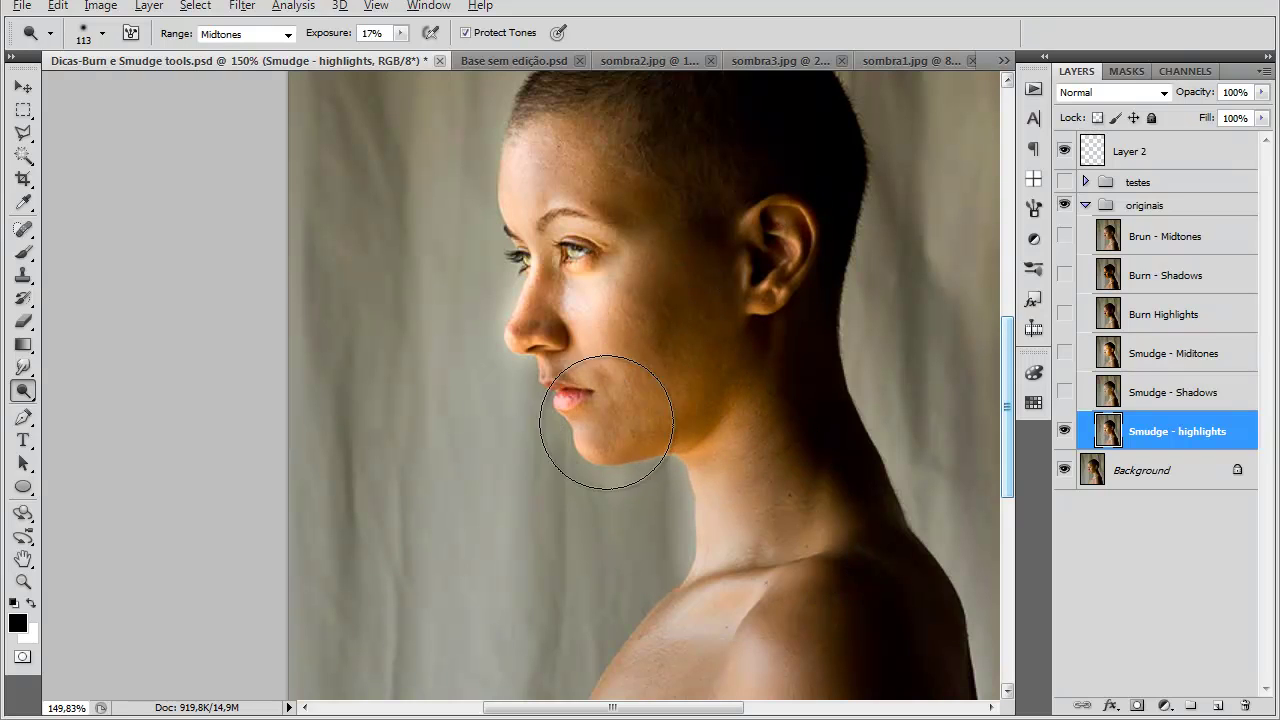
# Step: Set the Dodge range to Highlights and lighten the lips and the area around the mouth with a small brush of size 17 to 25
pyautogui.click(267, 40)
pyautogui.click(267, 52)
pyautogui.click(559, 405)
pyautogui.click(251, 36)
pyautogui.click(269, 90)
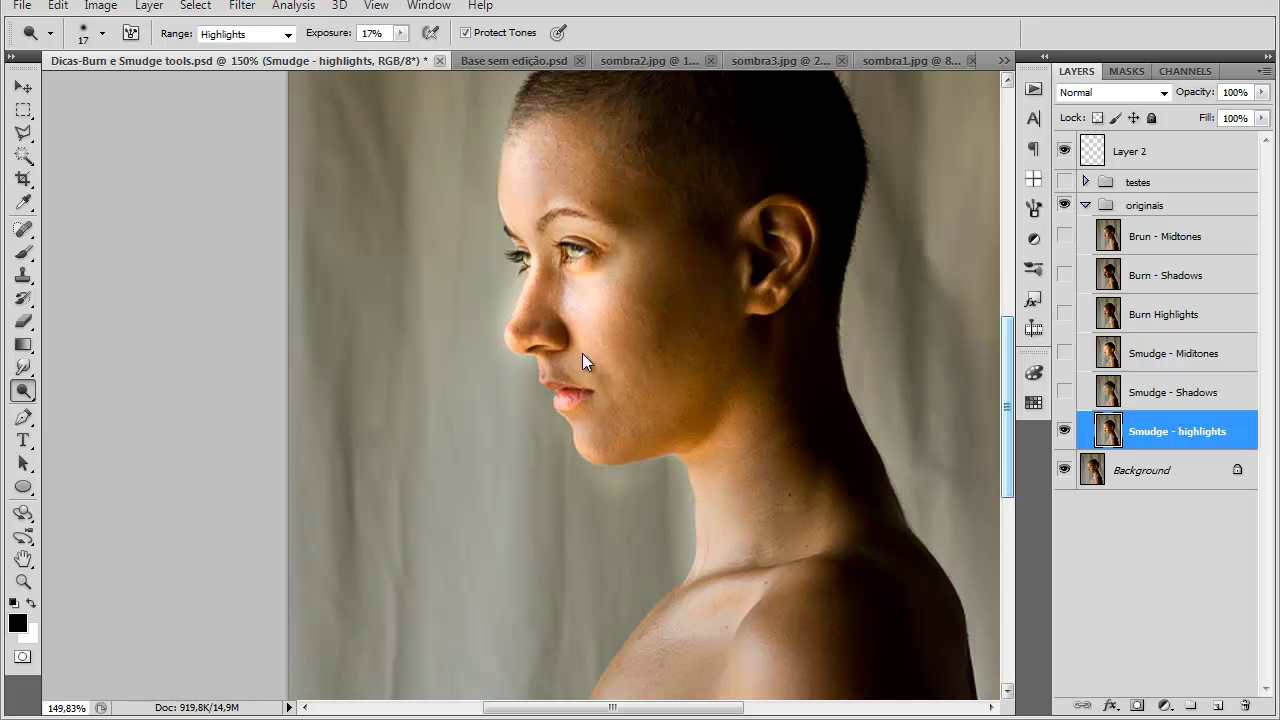
pyautogui.scroll(2, 561, 372)
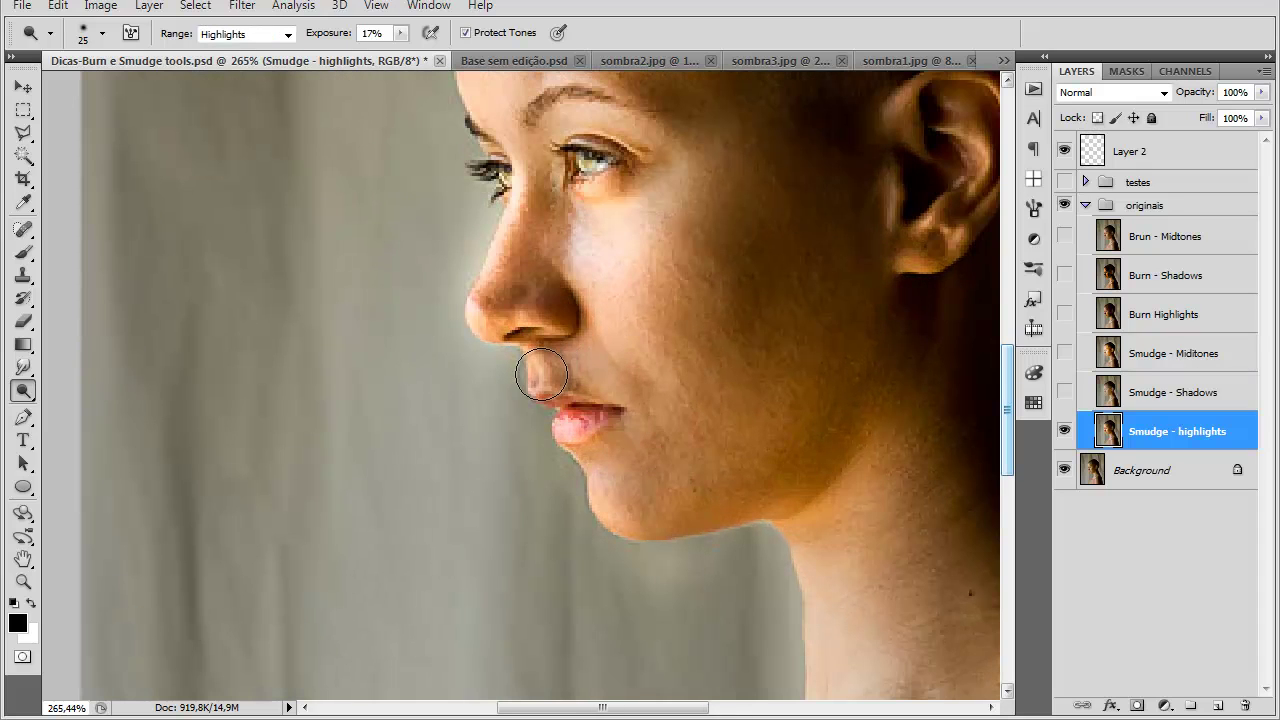
pyautogui.scroll(-2, 708, 380)
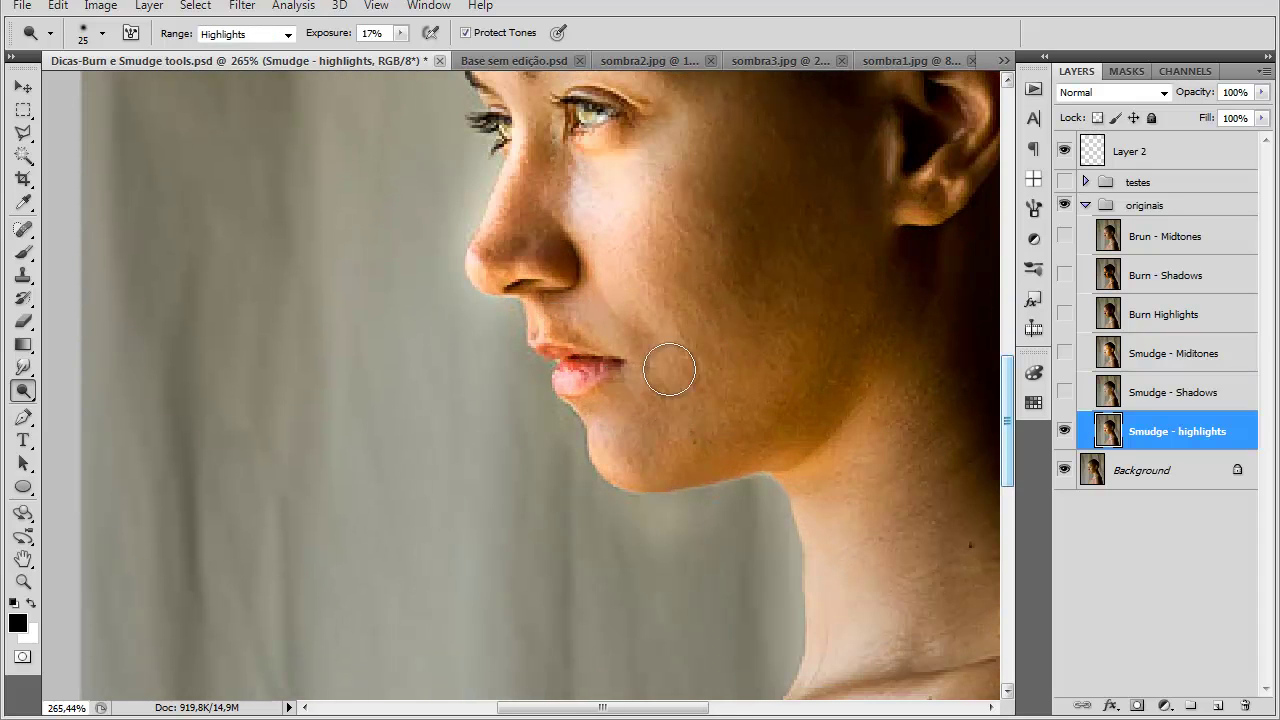
# Step: Enlarge the Dodge brush to 77 and lighten the highlights on the forehead and neck
pyautogui.scroll(-3, 682, 345)
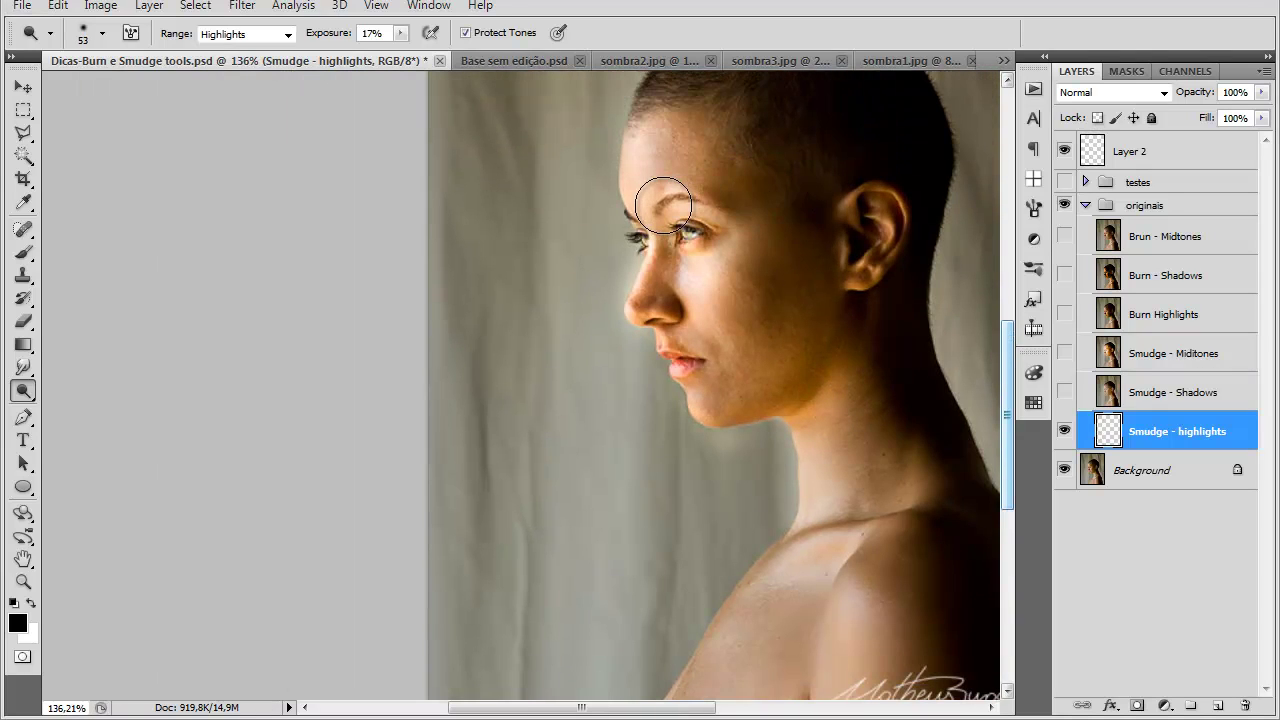
pyautogui.scroll(-2, 883, 371)
pyautogui.click(470, 292)
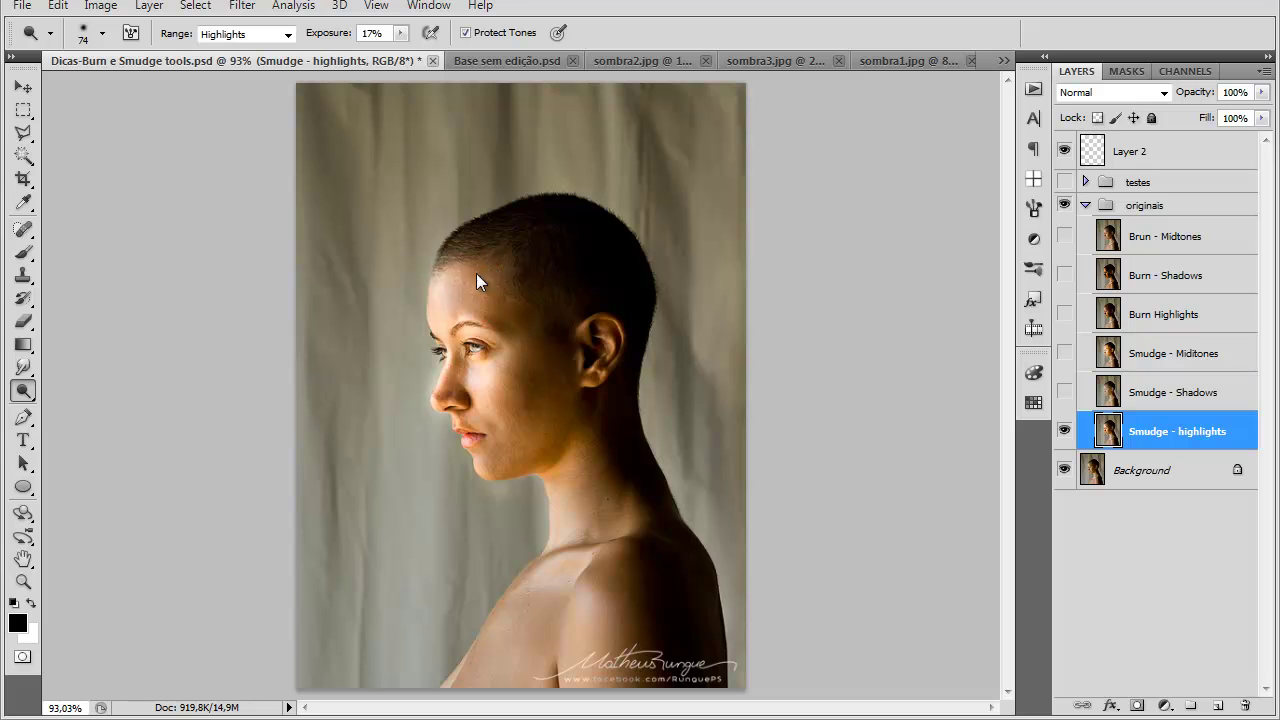
pyautogui.press(']')
pyautogui.press(']')
pyautogui.scroll(2, 595, 366)
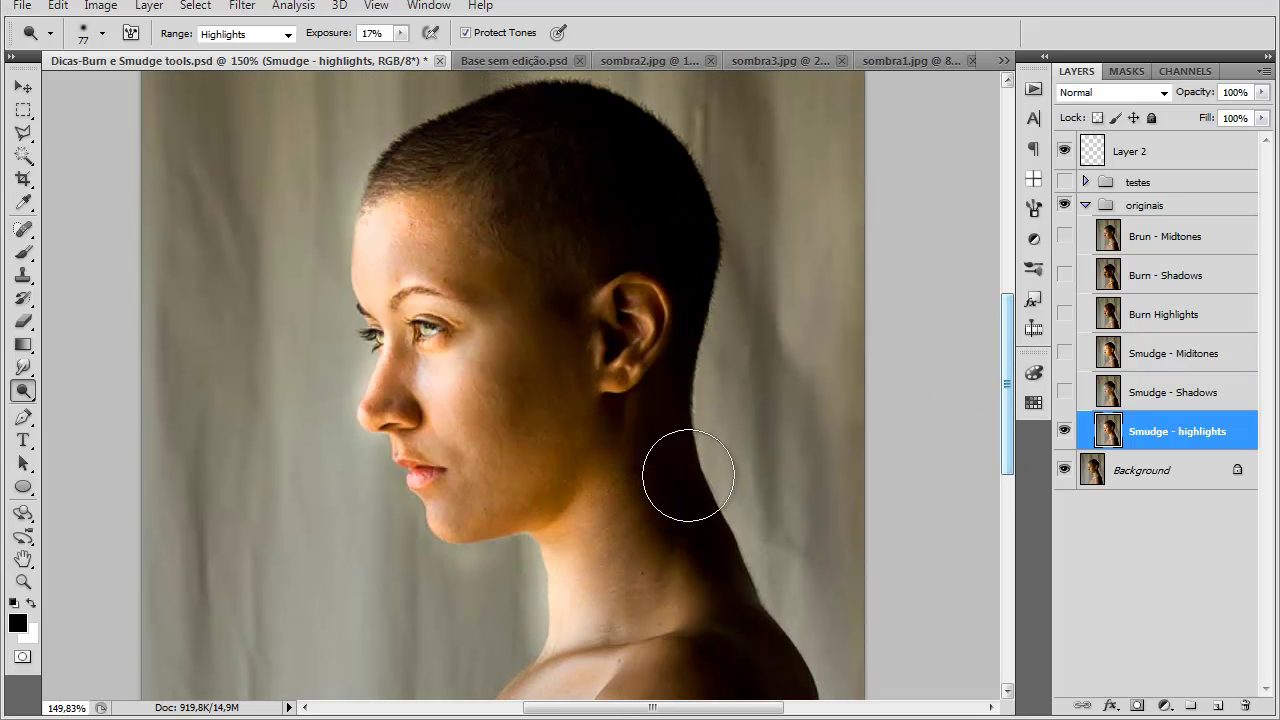
pyautogui.moveTo(580, 534)
pyautogui.mouseDown()
pyautogui.moveTo(561, 567)
pyautogui.moveTo(585, 613)
pyautogui.mouseUp()
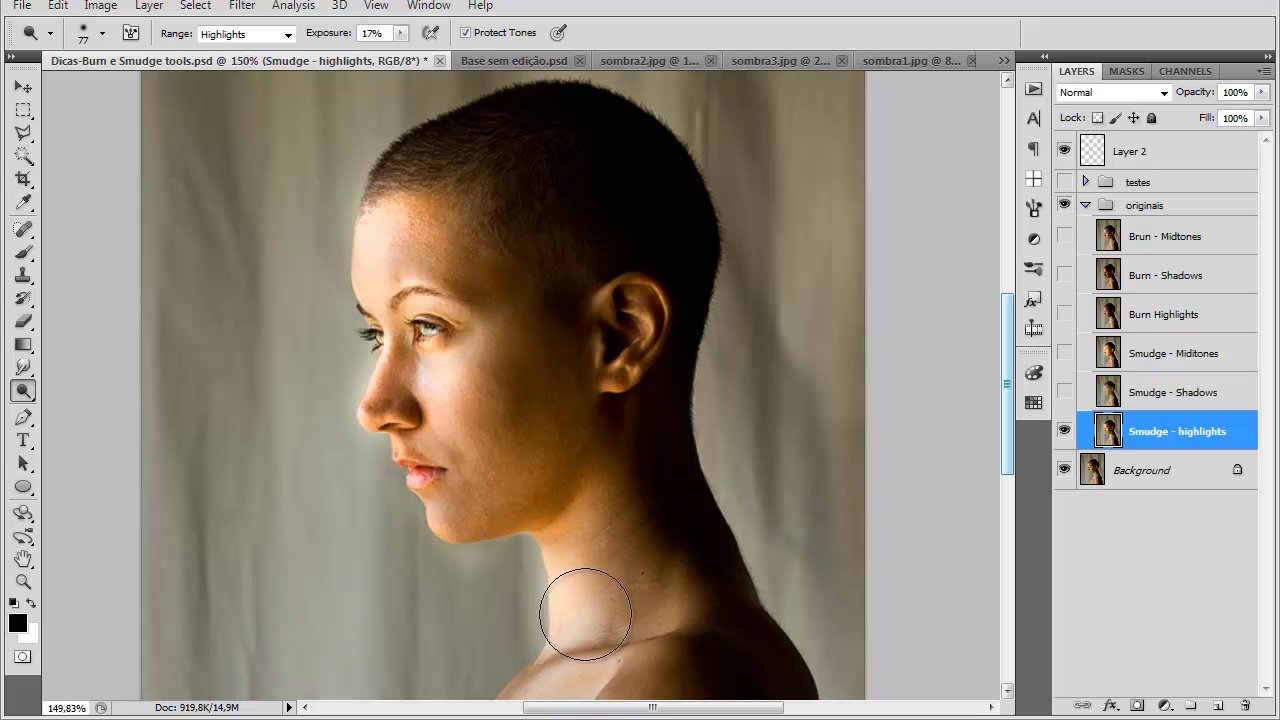
# Step: Toggle the visibility of the Smudge - highlights layer to compare the portrait before and after dodging
pyautogui.click(1064, 431)
pyautogui.click(1064, 431)
pyautogui.click(1064, 431)
pyautogui.click(1064, 431)
pyautogui.click(1064, 431)
pyautogui.click(1064, 431)
# Step: Switch to the Burn tool with the Shadows range at 19% exposure and darken the shoulder, jaw and neck with a size 82 brush
pyautogui.scroll(-2, 531, 433)
pyautogui.scroll(-3, 531, 433)
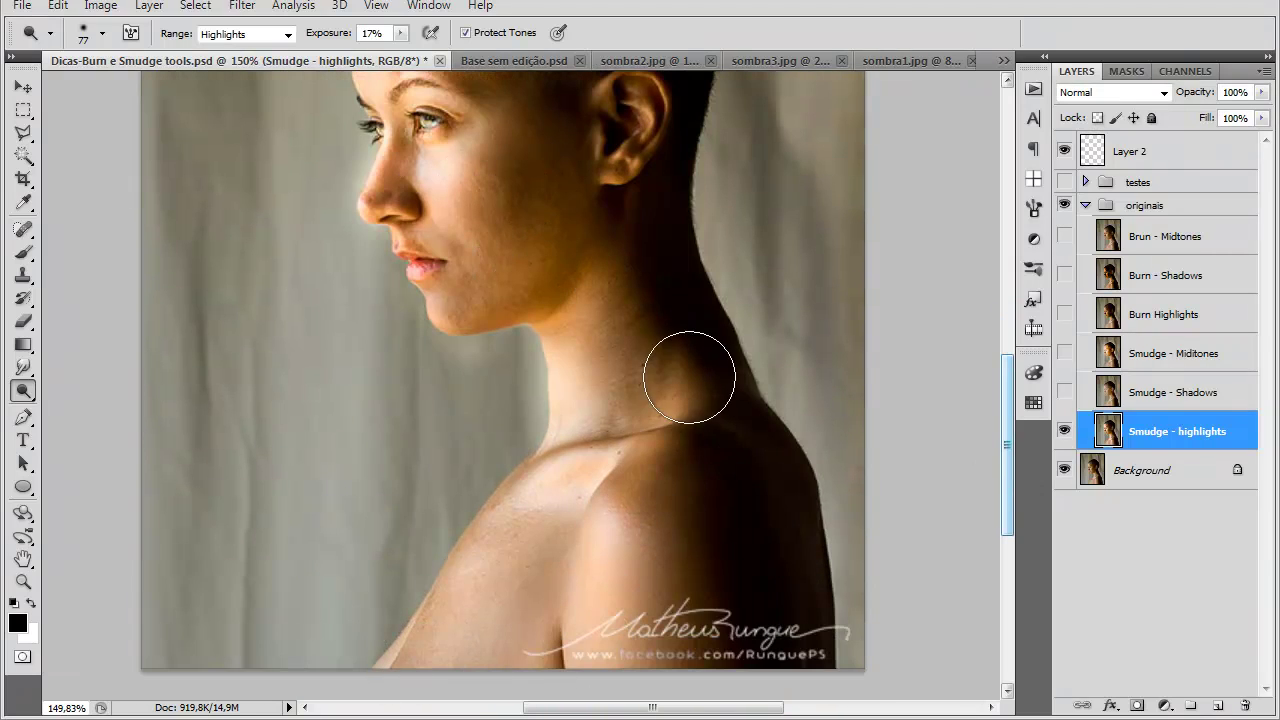
pyautogui.press('Delete')
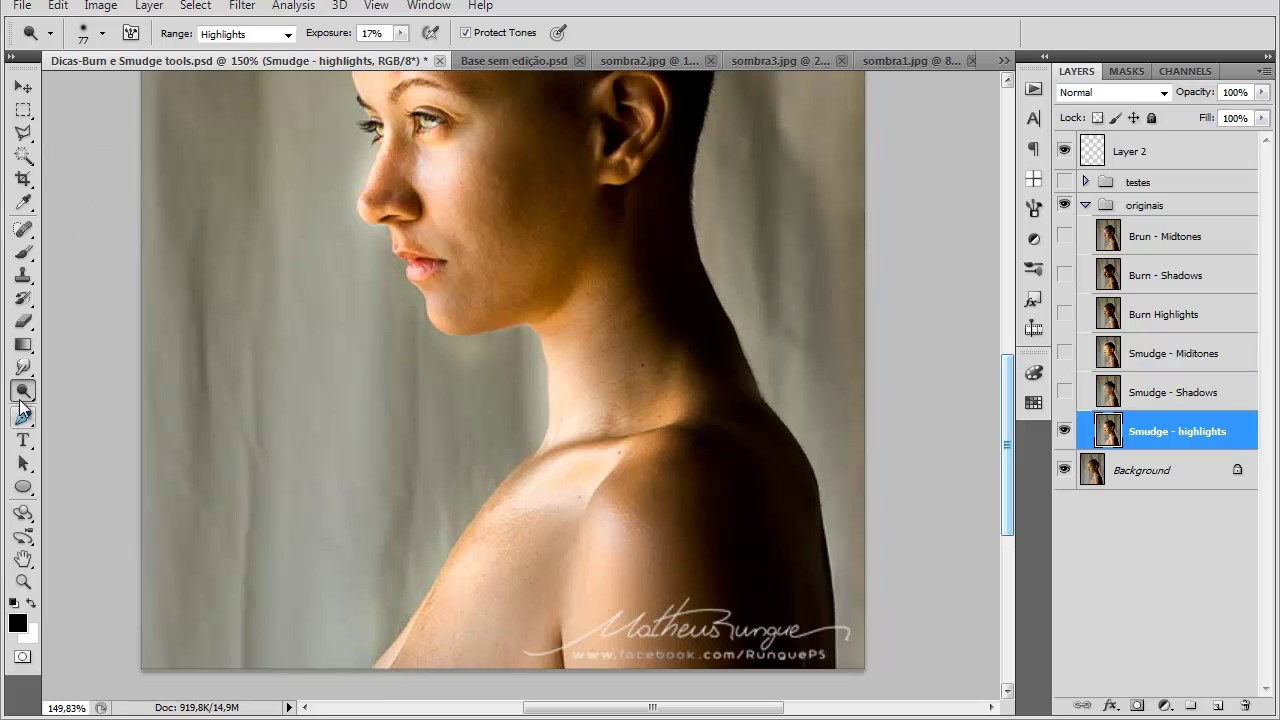
pyautogui.hotkey('shift', 'o')
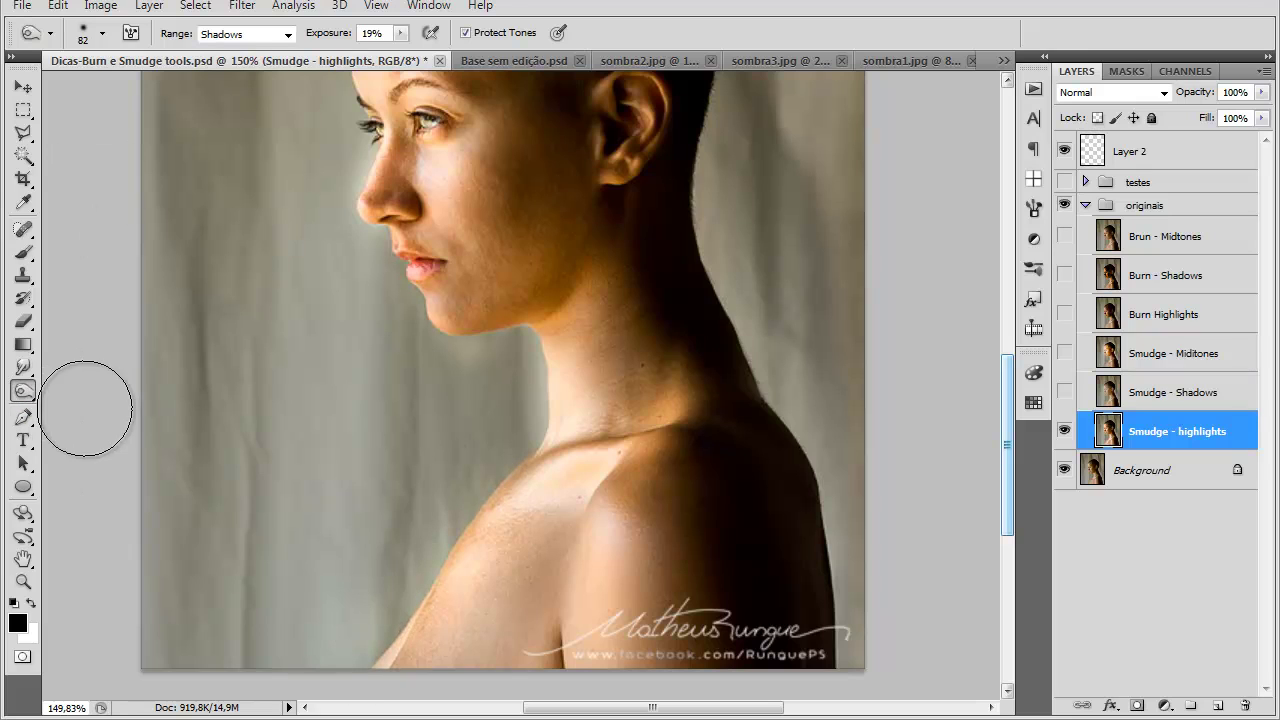
pyautogui.moveTo(679, 477)
pyautogui.mouseDown()
pyautogui.moveTo(662, 434)
pyautogui.moveTo(620, 489)
pyautogui.mouseUp()
pyautogui.moveTo(637, 230)
pyautogui.mouseDown()
pyautogui.moveTo(660, 340)
pyautogui.moveTo(583, 398)
pyautogui.mouseUp()
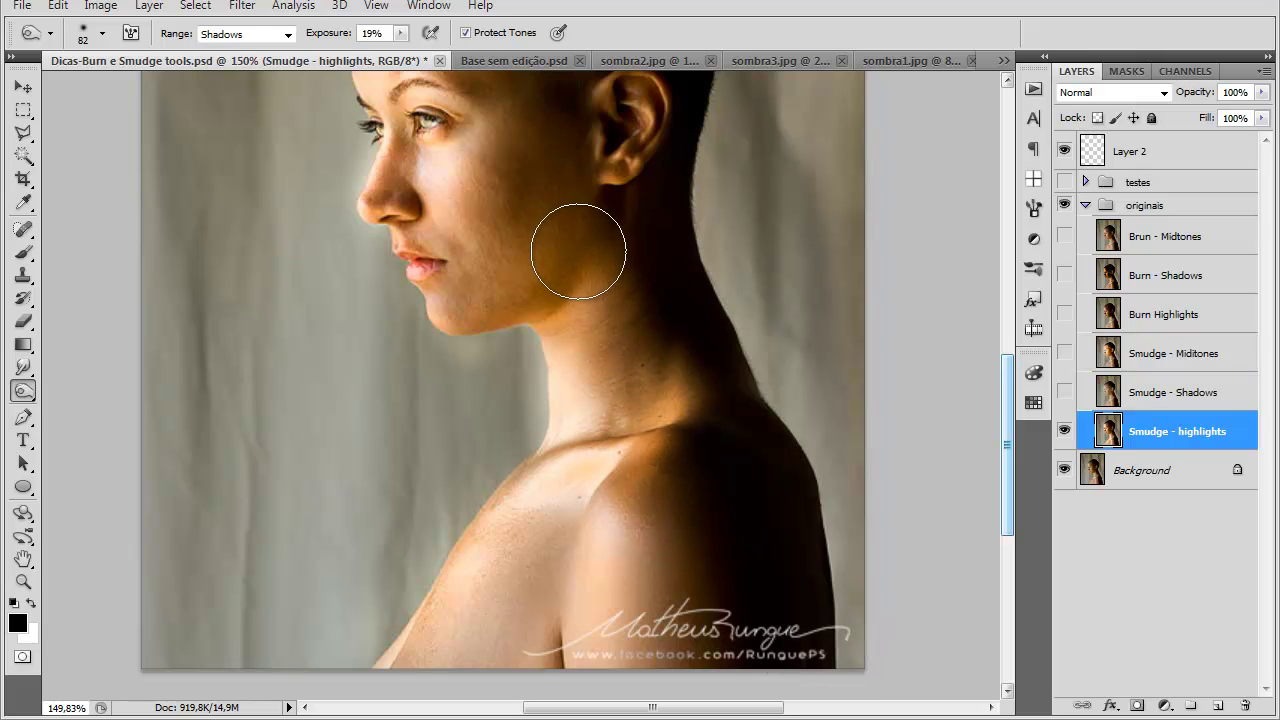
# Step: Set the Burn range to Midtones, enlarge the brush to 101 and darken the side of the face from temple to jaw
pyautogui.scroll(-4, 578, 251)
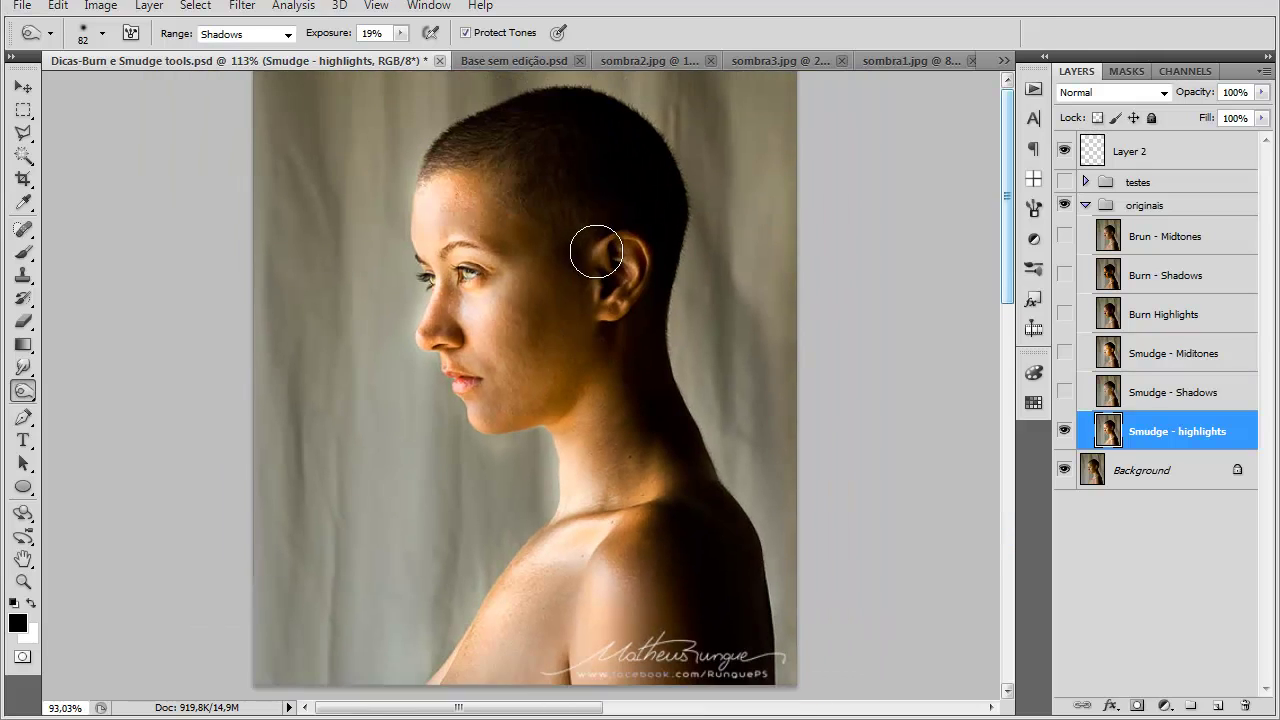
pyautogui.scroll(-2, 595, 252)
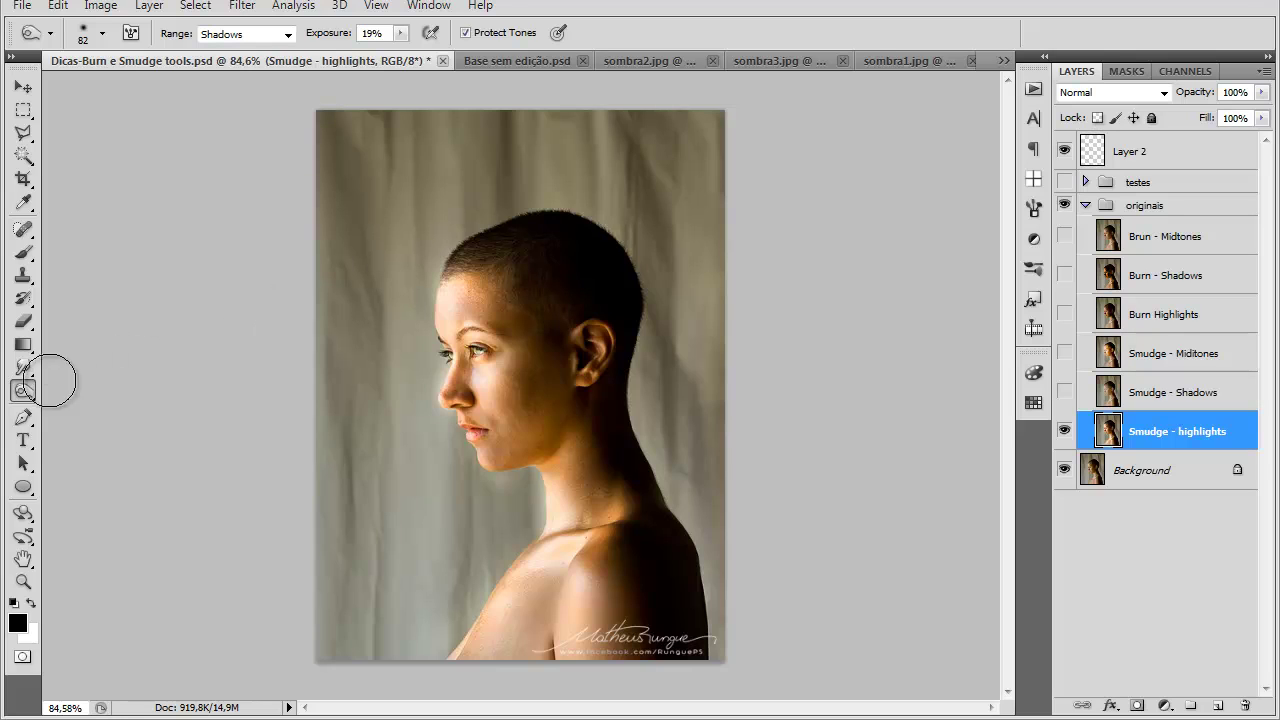
pyautogui.moveTo(24, 397)
pyautogui.mouseDown()
pyautogui.moveTo(100, 387)
pyautogui.moveTo(75, 430)
pyautogui.moveTo(82, 410)
pyautogui.mouseUp()
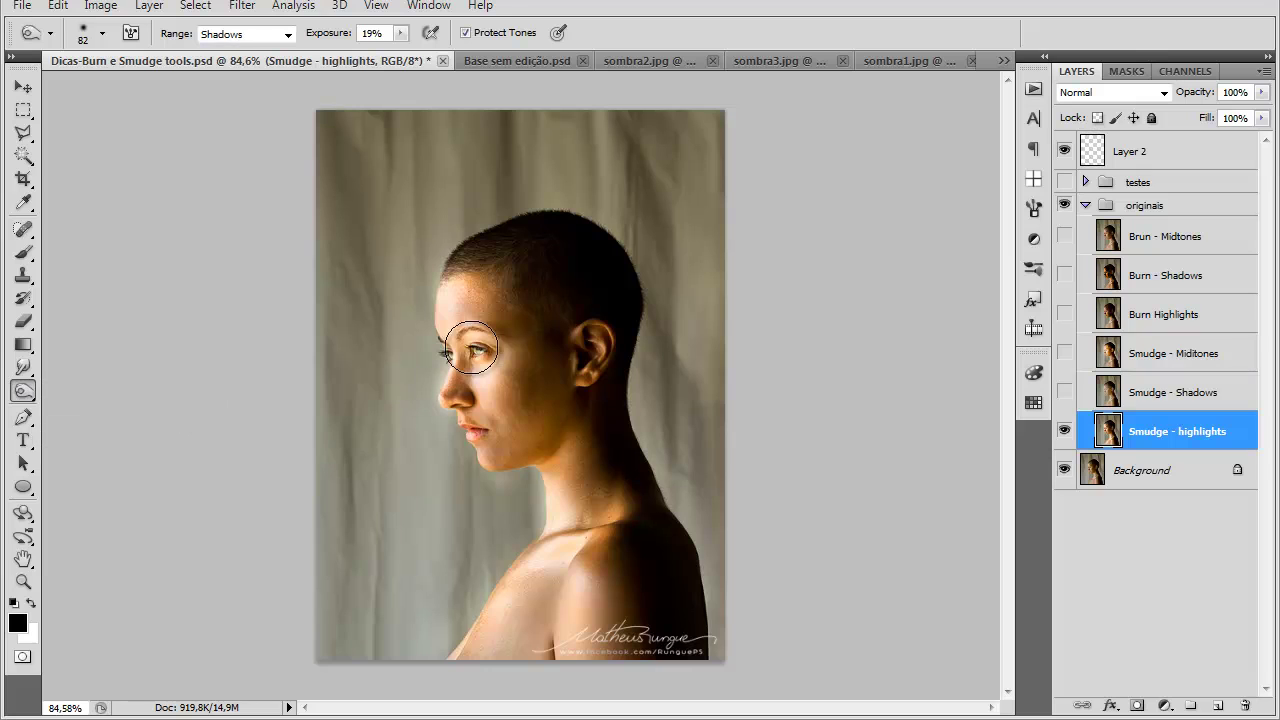
pyautogui.scroll(3, 491, 315)
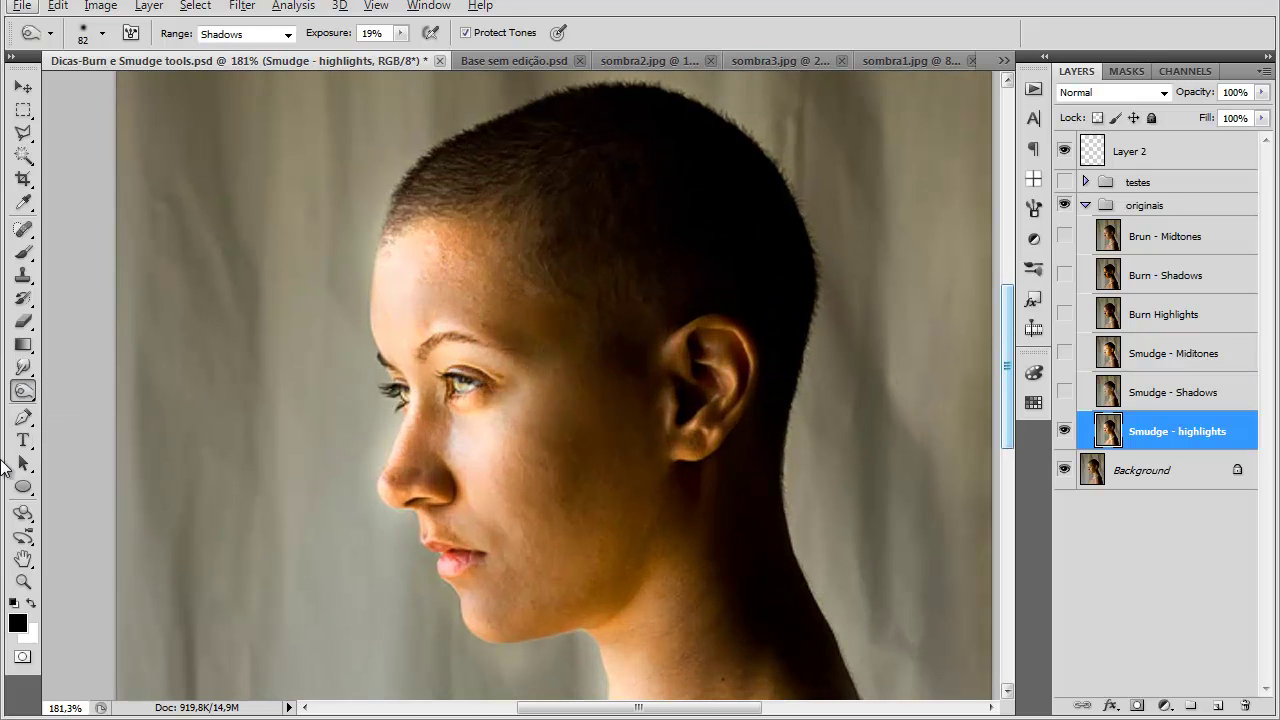
pyautogui.keyDown('alt'); pyautogui.rightClick(486, 280); pyautogui.keyUp('alt')
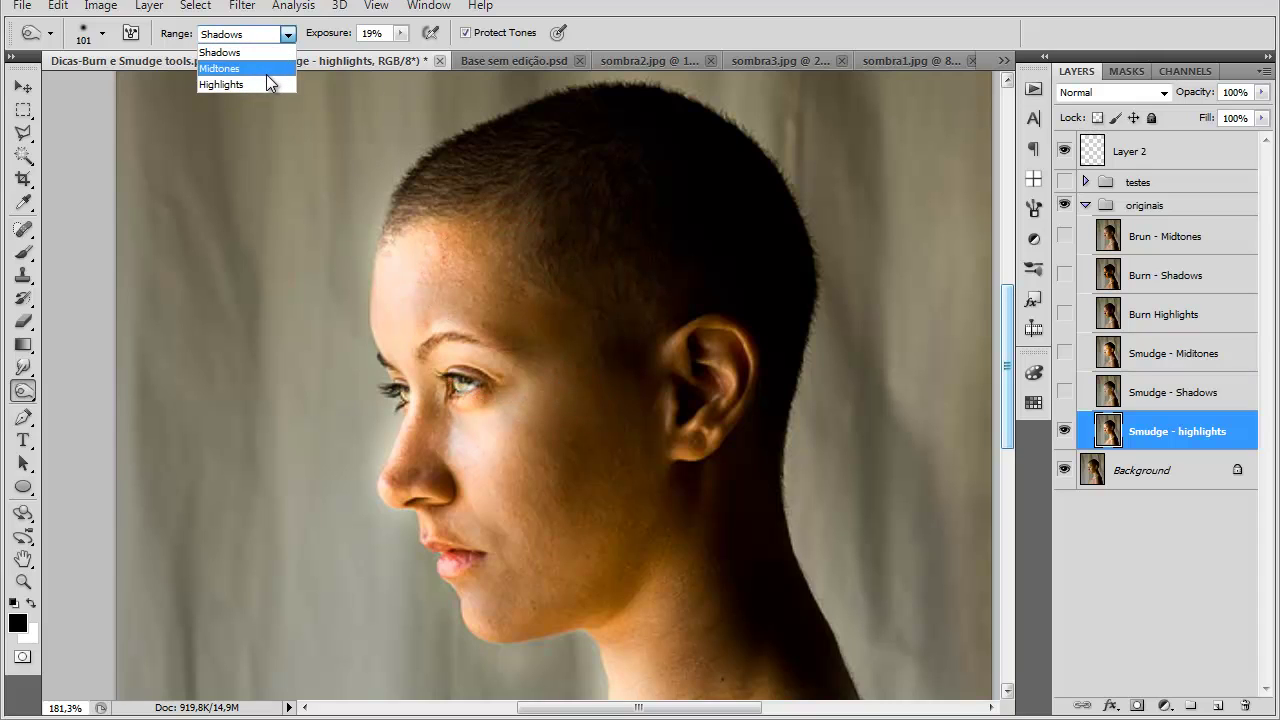
pyautogui.click(272, 68)
pyautogui.moveTo(497, 295)
pyautogui.mouseDown()
pyautogui.moveTo(517, 320)
pyautogui.moveTo(426, 286)
pyautogui.moveTo(454, 474)
pyautogui.moveTo(535, 515)
pyautogui.moveTo(567, 319)
pyautogui.moveTo(585, 538)
pyautogui.moveTo(553, 334)
pyautogui.moveTo(539, 461)
pyautogui.moveTo(563, 537)
pyautogui.mouseUp()
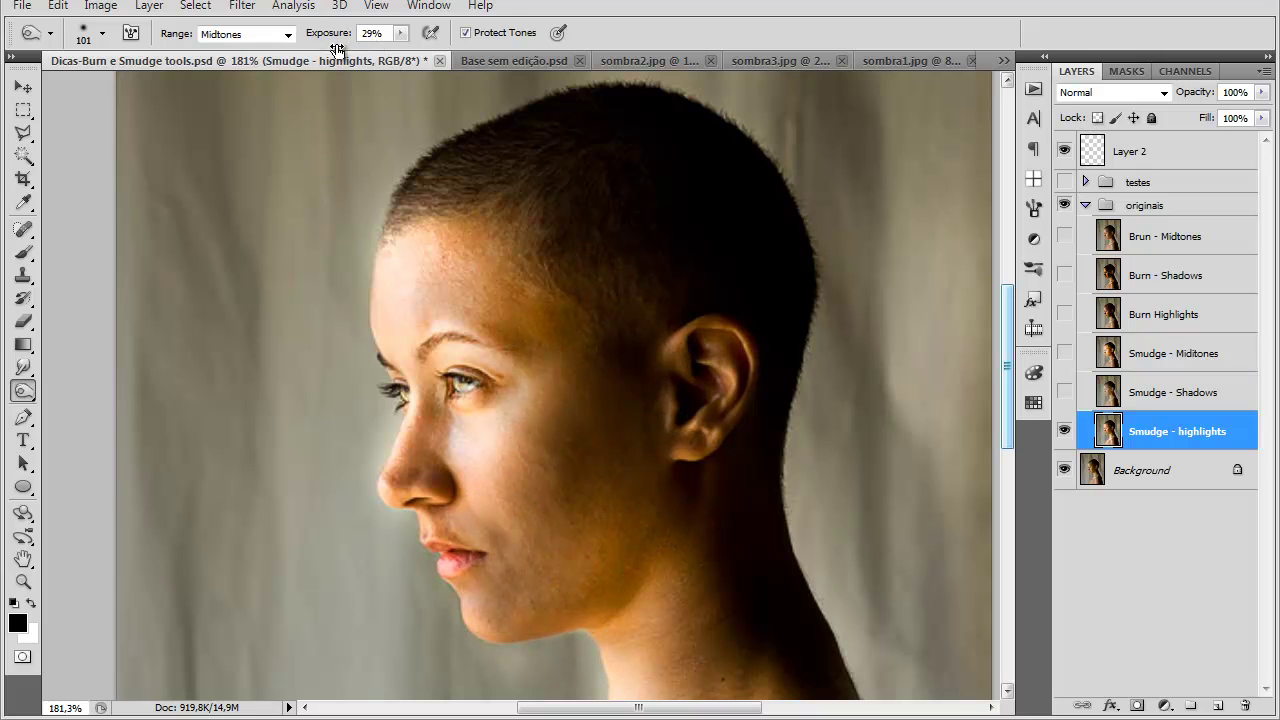
# Step: Try burning the midtones on the temple and cheek at 82% exposure and undo the strokes
pyautogui.moveTo(594, 314)
pyautogui.mouseDown()
pyautogui.moveTo(543, 491)
pyautogui.moveTo(586, 389)
pyautogui.mouseUp()
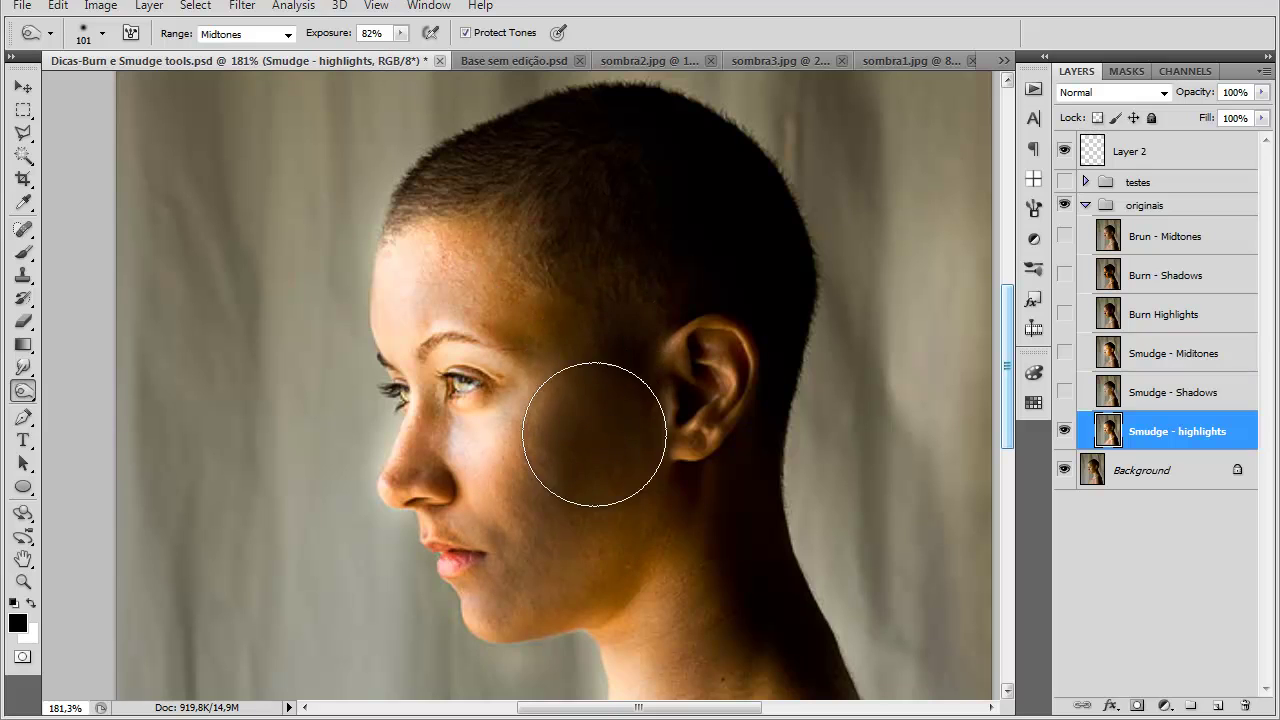
pyautogui.hotkey('ctrl', 'z')
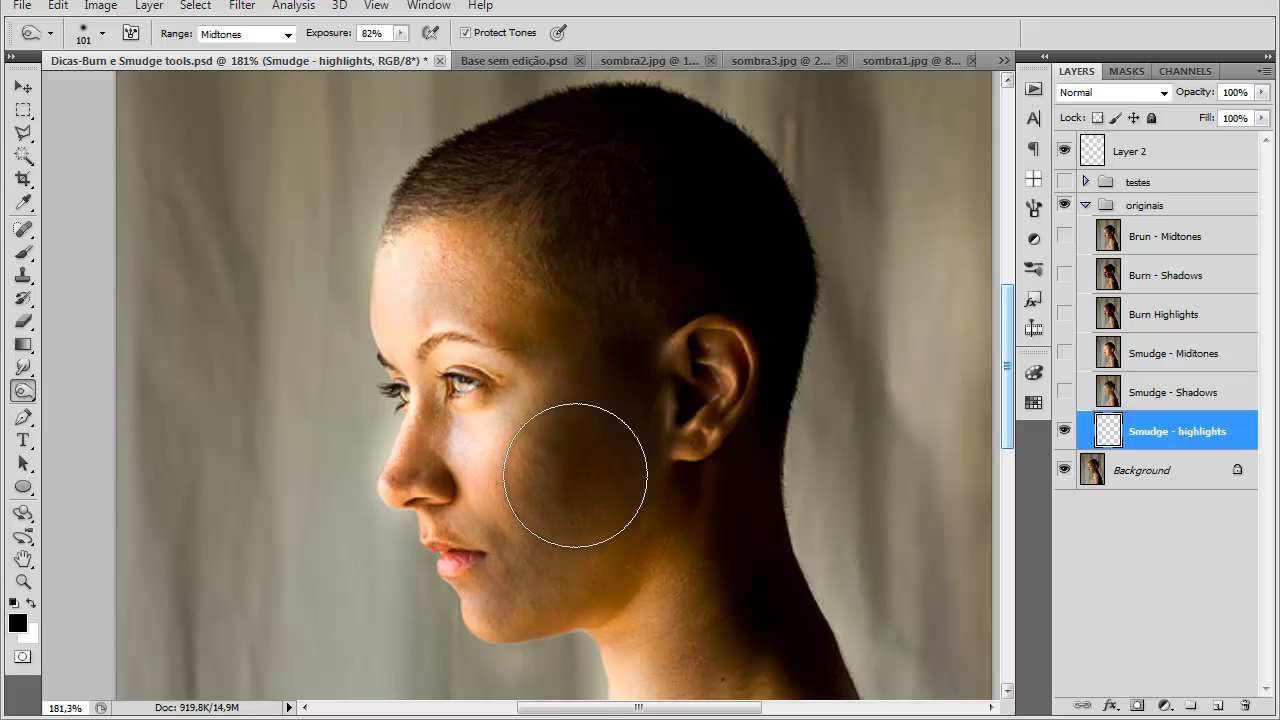
pyautogui.hotkey('ctrl', 'z')
pyautogui.hotkey('ctrl', 'z')
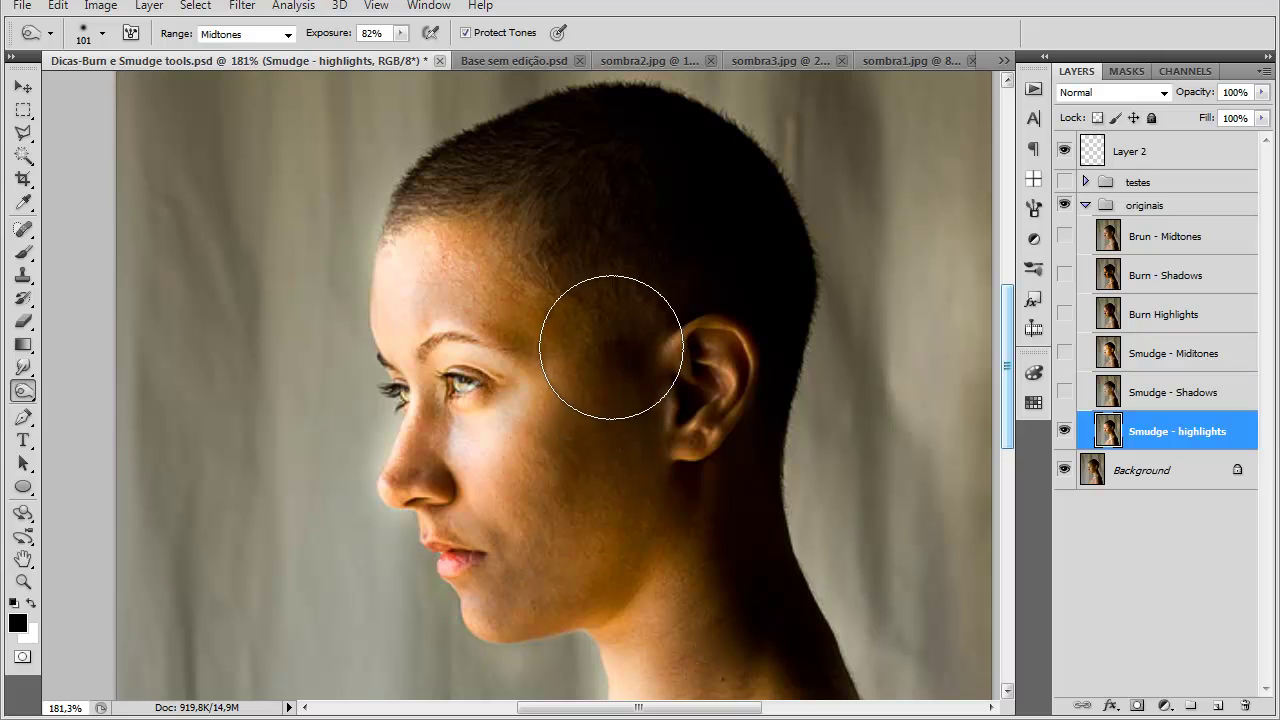
# Step: Brush over the midtones on the shoulder and chest at 82% exposure
pyautogui.scroll(-3, 716, 349)
pyautogui.scroll(-2, 720, 350)
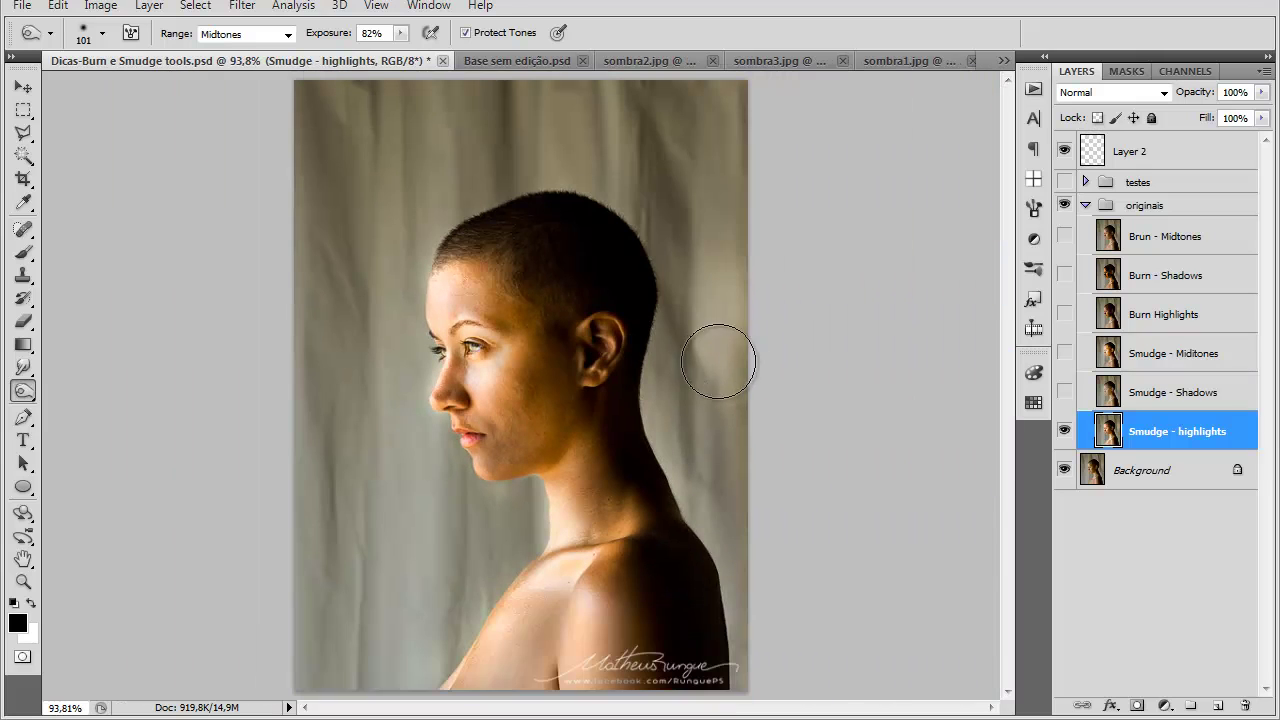
pyautogui.moveTo(569, 604)
pyautogui.mouseDown()
pyautogui.moveTo(532, 662)
pyautogui.moveTo(553, 616)
pyautogui.moveTo(535, 685)
pyautogui.moveTo(551, 641)
pyautogui.moveTo(504, 697)
pyautogui.moveTo(535, 615)
pyautogui.moveTo(490, 675)
pyautogui.mouseUp()
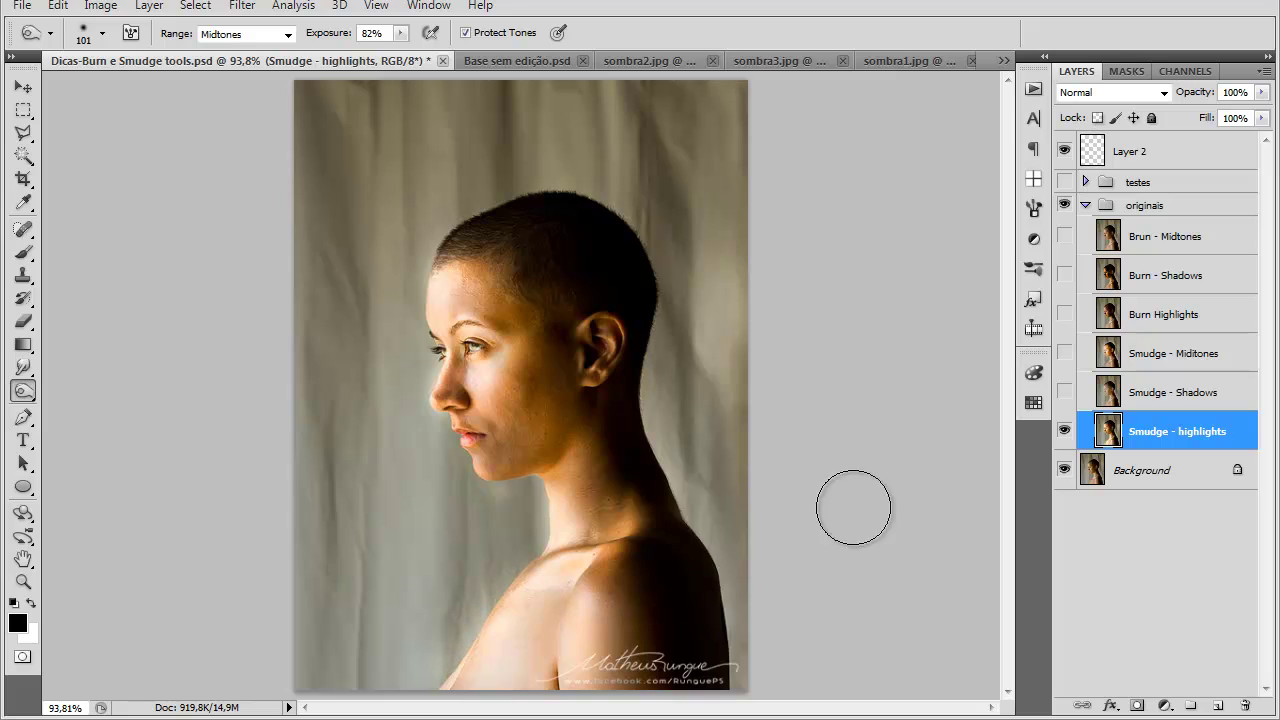
# Step: Compare the portrait with and without the Smudge - highlights layer and inspect the face up close
pyautogui.click(1064, 432)
pyautogui.click(1064, 432)
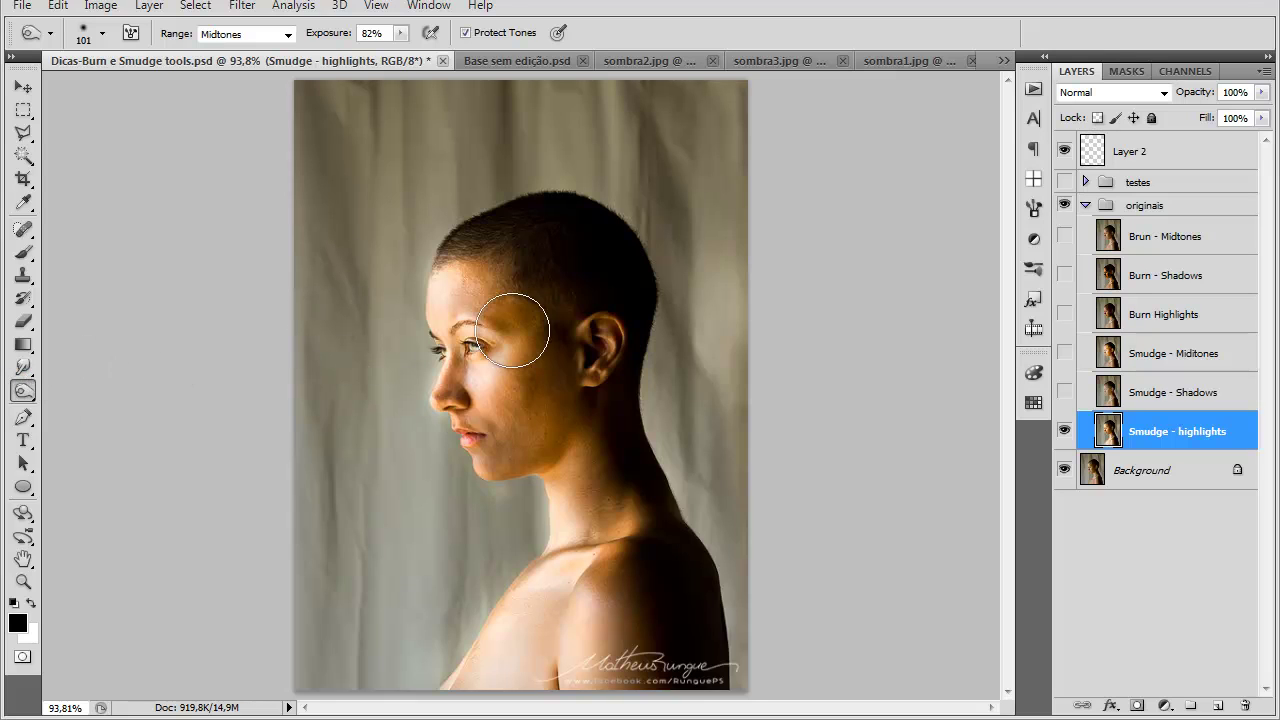
pyautogui.scroll(2, 524, 326)
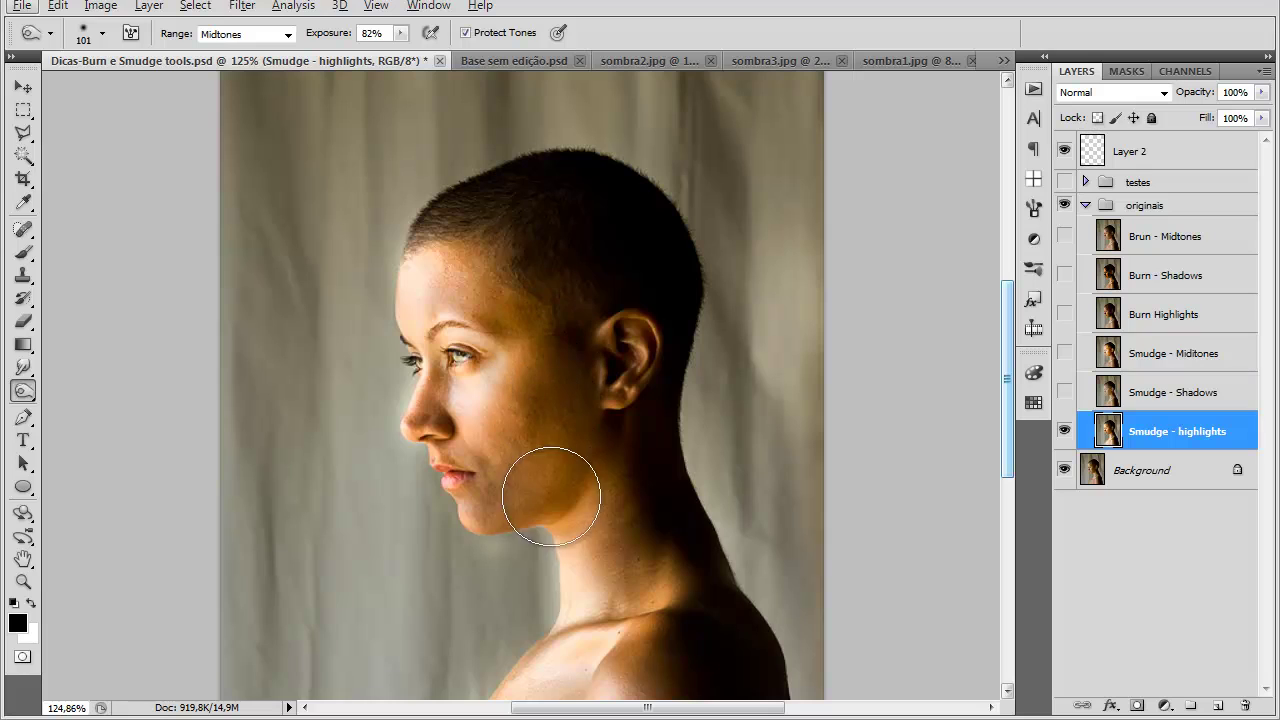
pyautogui.scroll(-2, 737, 420)
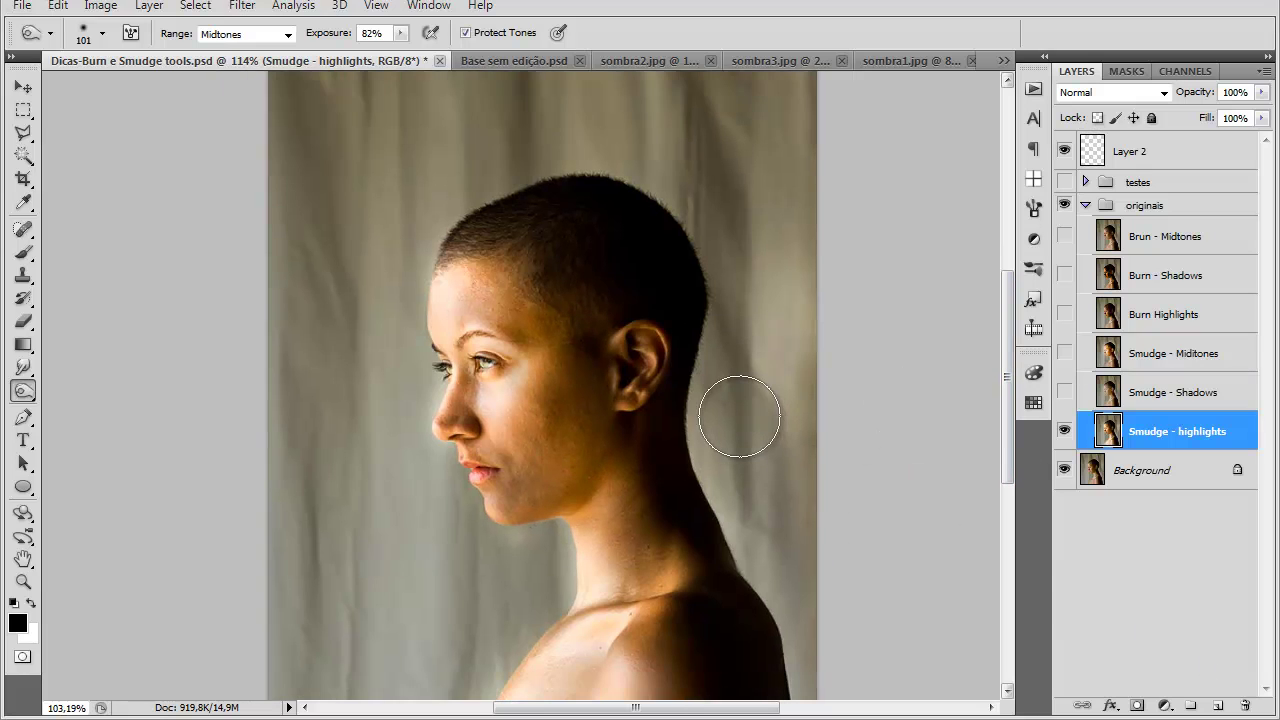
# Step: Apply a Hue/Saturation adjustment to the Smudge - highlights layer with Saturation set to -22
pyautogui.hotkey('ctrl', 'u')
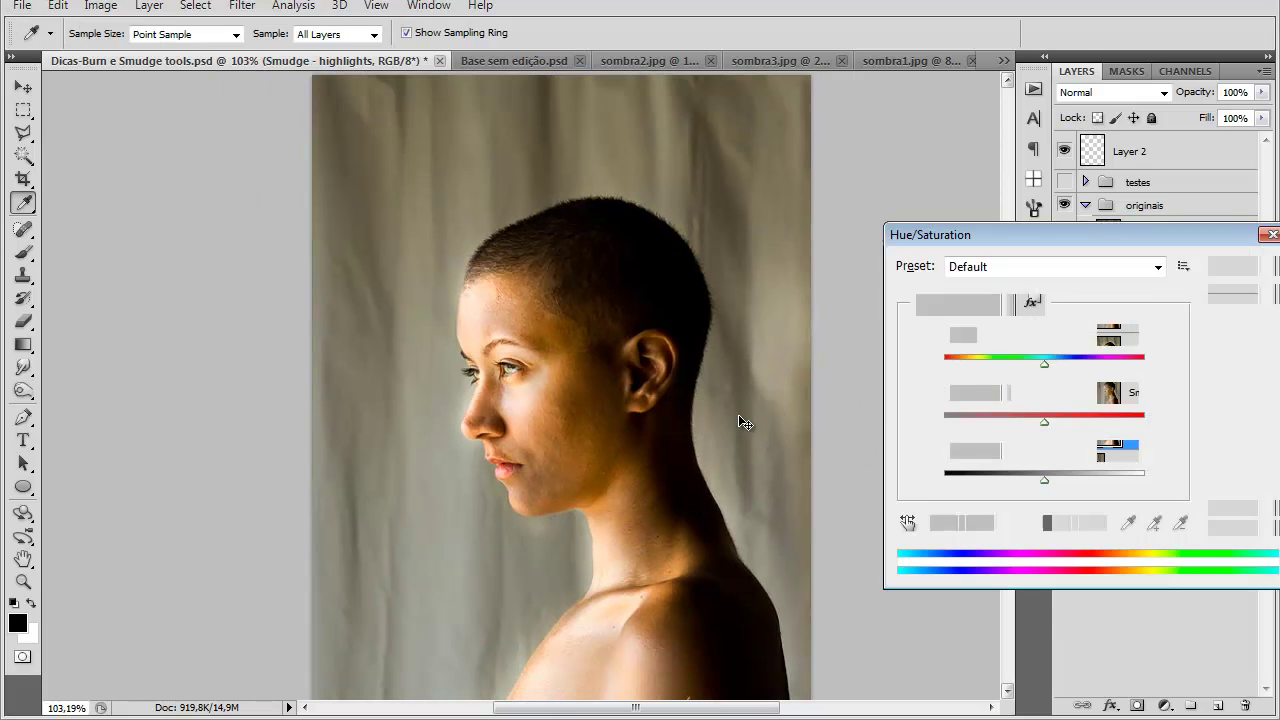
pyautogui.moveTo(1086, 238); pyautogui.dragTo(984, 203)
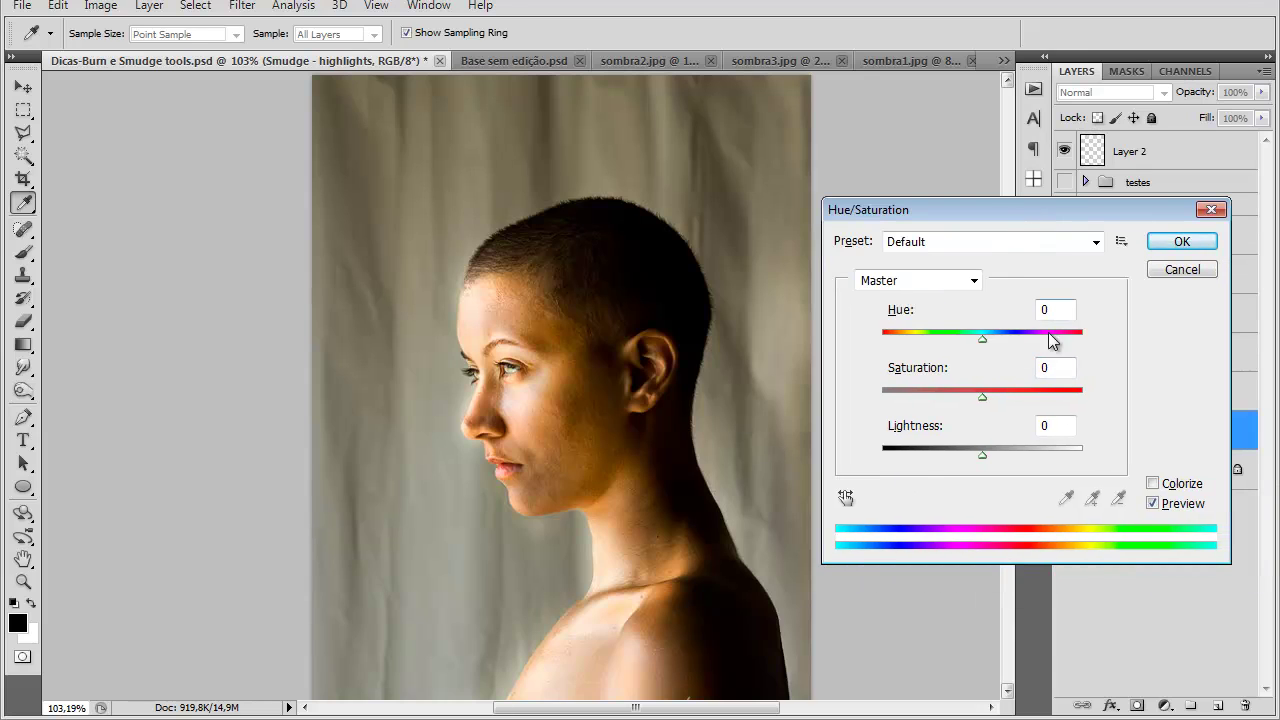
pyautogui.moveTo(963, 398); pyautogui.dragTo(960, 400)
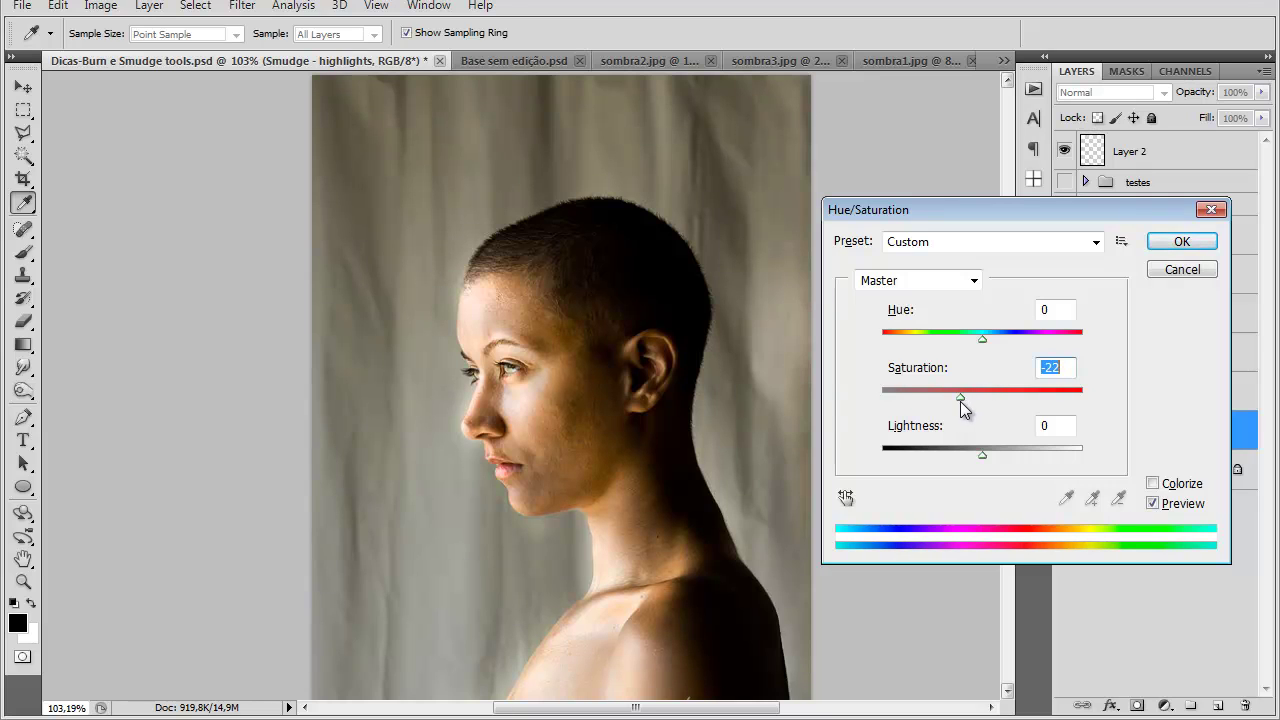
pyautogui.click(1148, 244)
# Step: View the whole portrait and repeatedly hide and show the Smudge - highlights layer to compare the desaturated retouch with the original
pyautogui.scroll(-2, 911, 334)
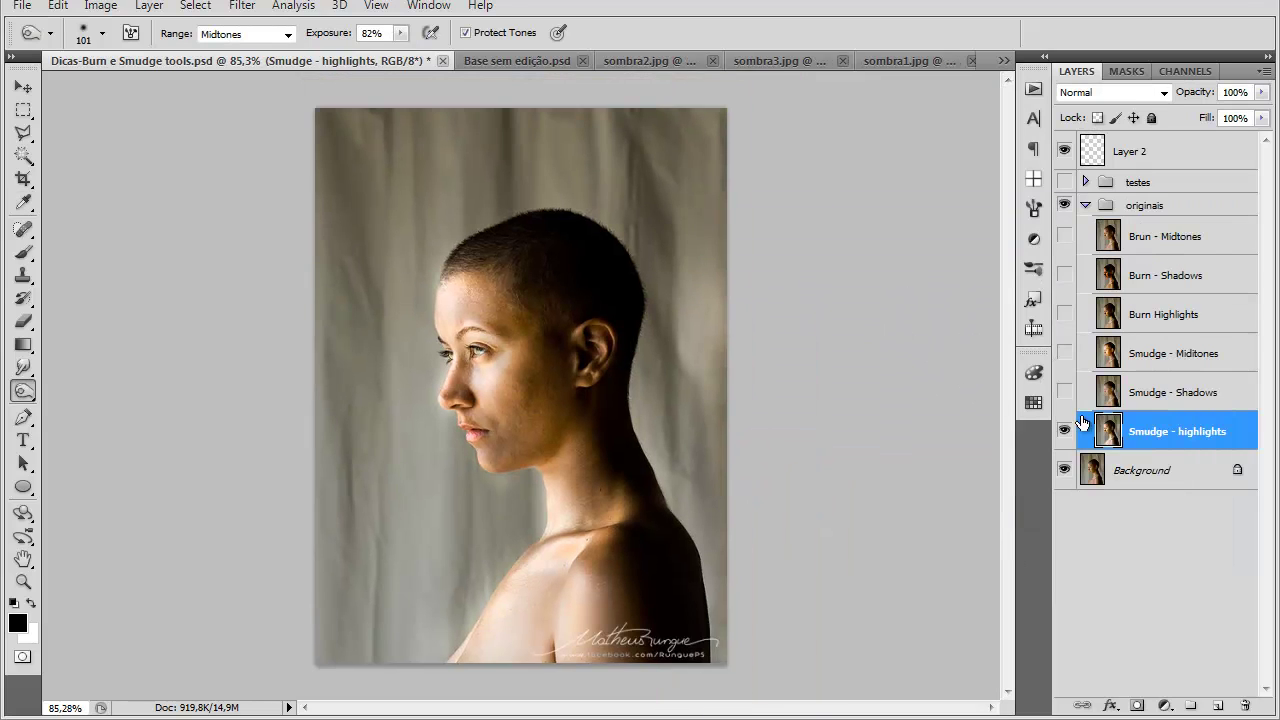
pyautogui.click(1065, 434)
pyautogui.click(1065, 435)
pyautogui.click(1065, 436)
pyautogui.click(1064, 433)
pyautogui.click(1062, 431)
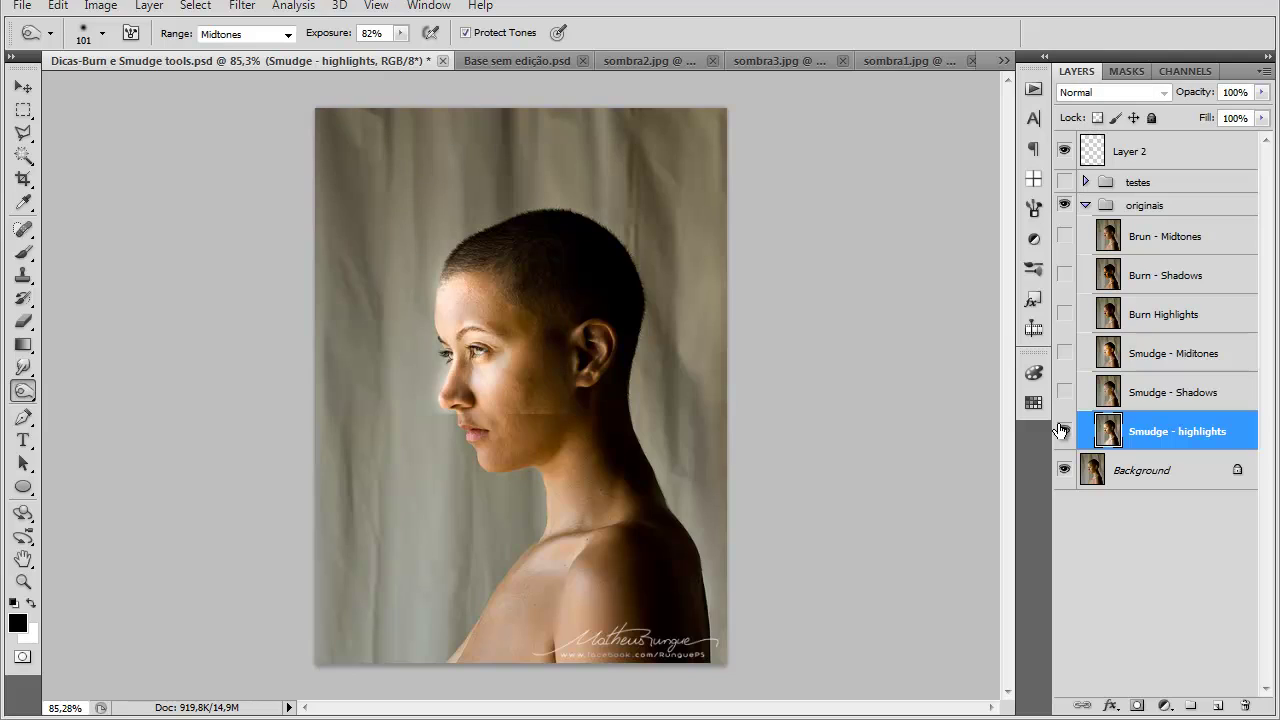
pyautogui.click(1062, 431)
pyautogui.click(1062, 431)
pyautogui.click(1062, 431)
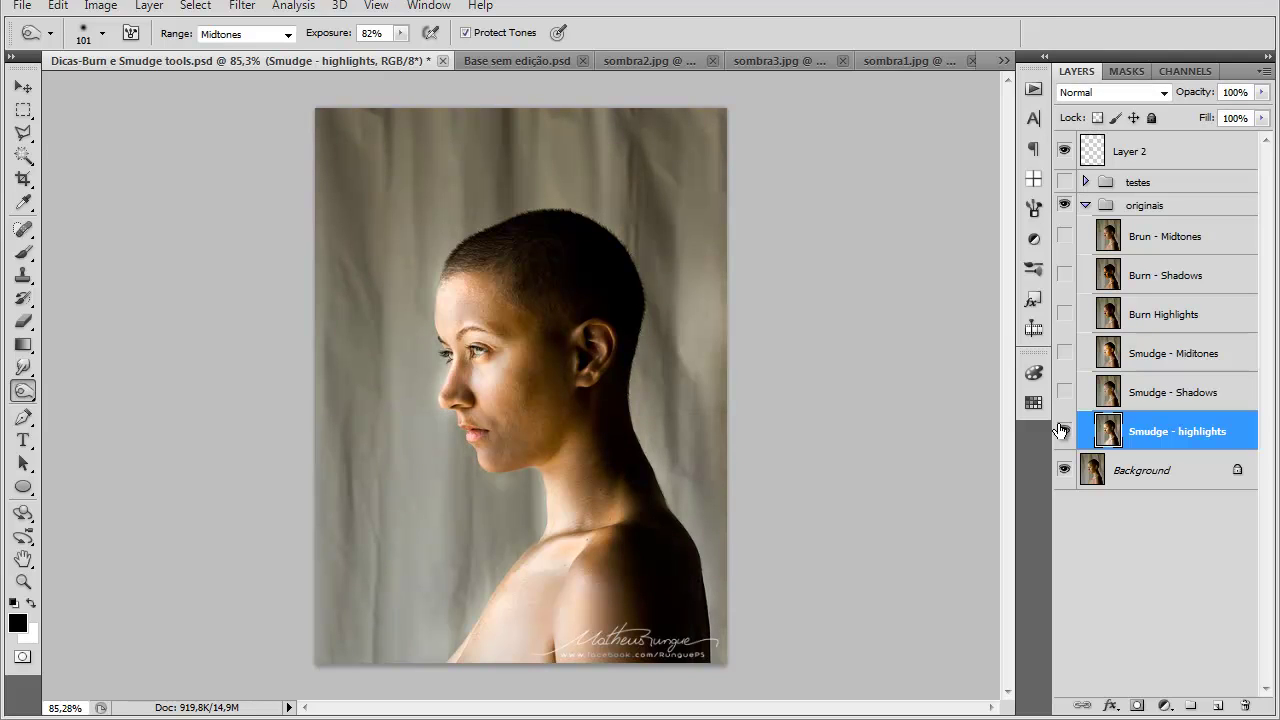
pyautogui.click(1062, 431)
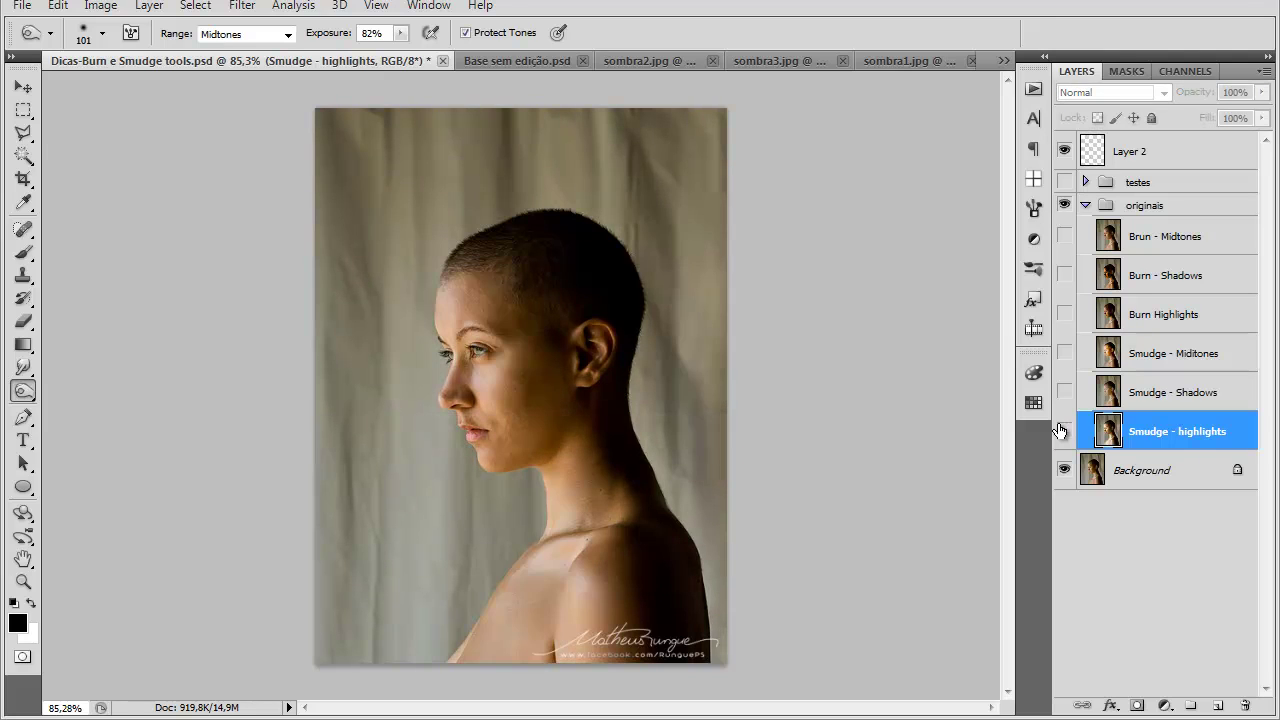
pyautogui.click(1062, 431)
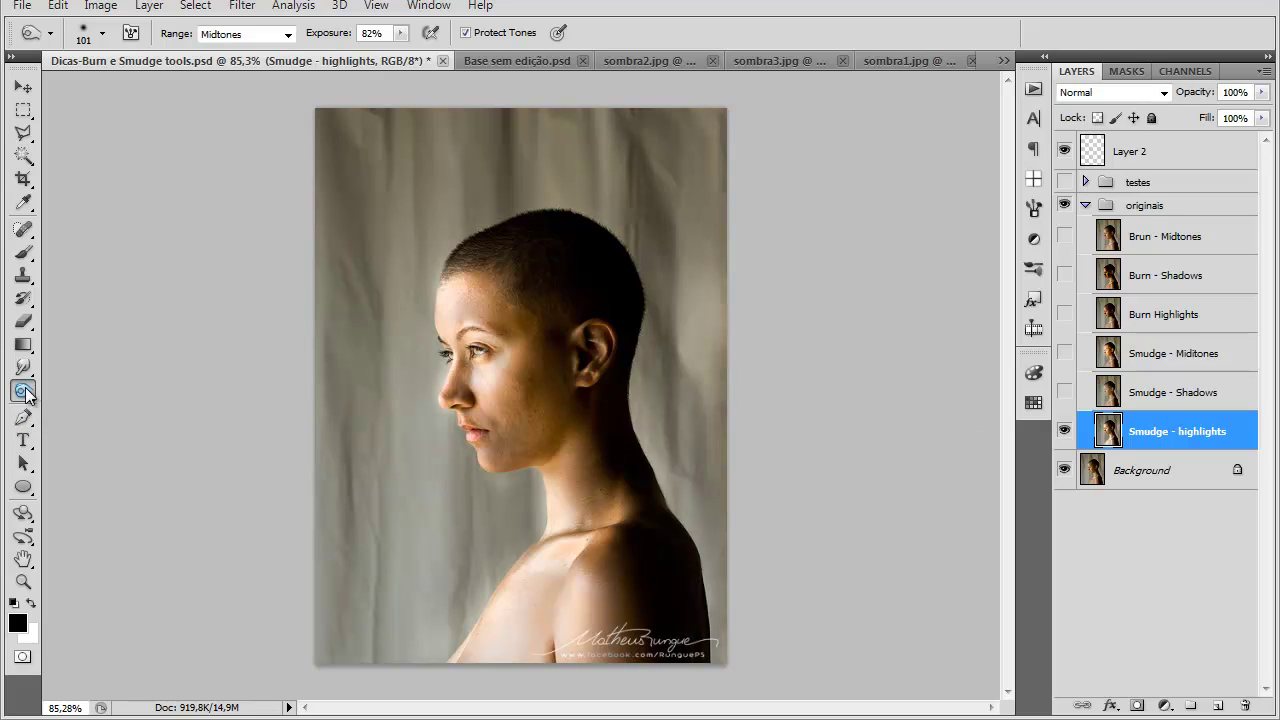
# Step: Switch from the Burn tool to the Sponge tool
pyautogui.click(25, 393)
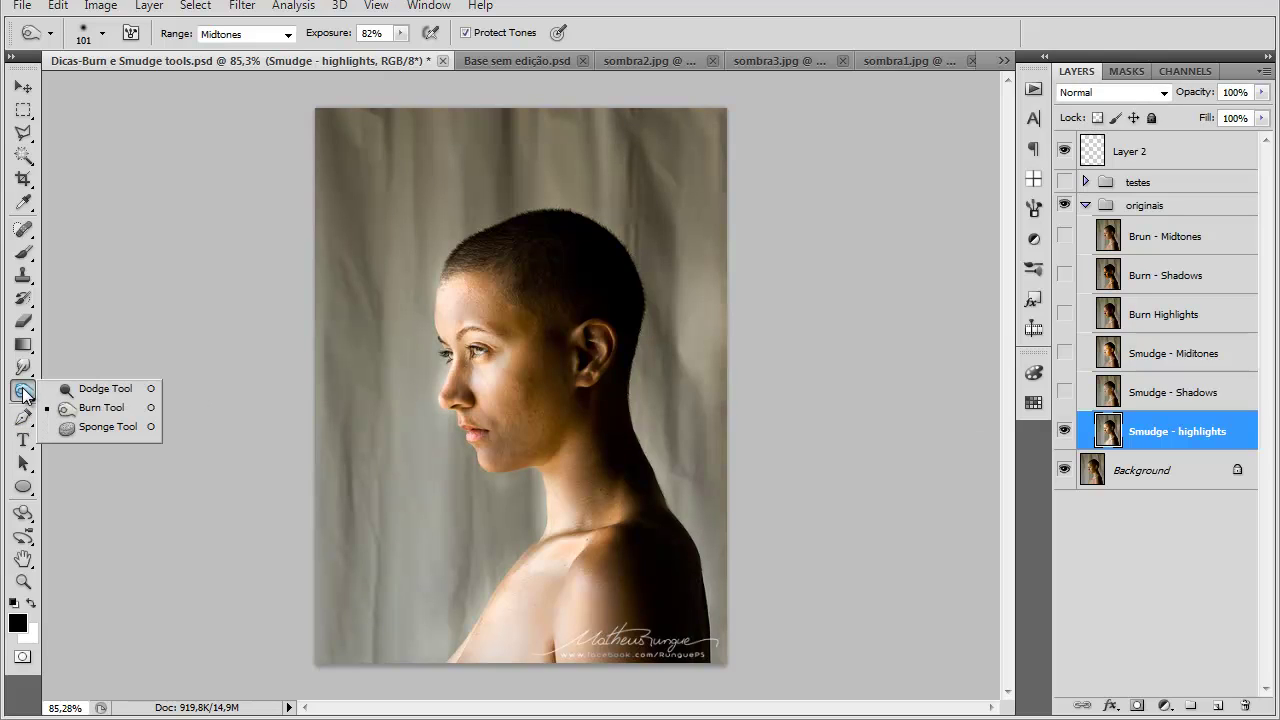
pyautogui.click(76, 430)
pyautogui.click(24, 392)
pyautogui.click(76, 443)
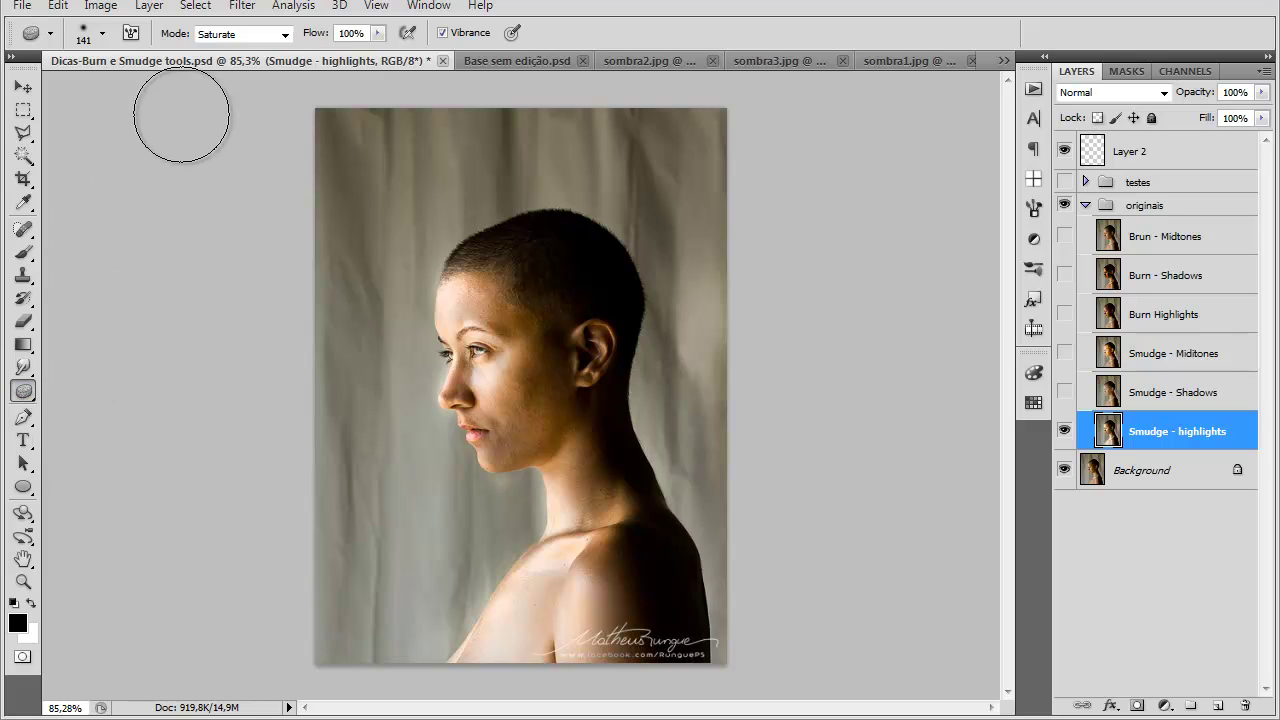
# Step: Set the Sponge tool to Desaturate with 65% flow and desaturate the temple, cheek and jaw on the Smudge - highlights layer
pyautogui.click(241, 36)
pyautogui.click(245, 54)
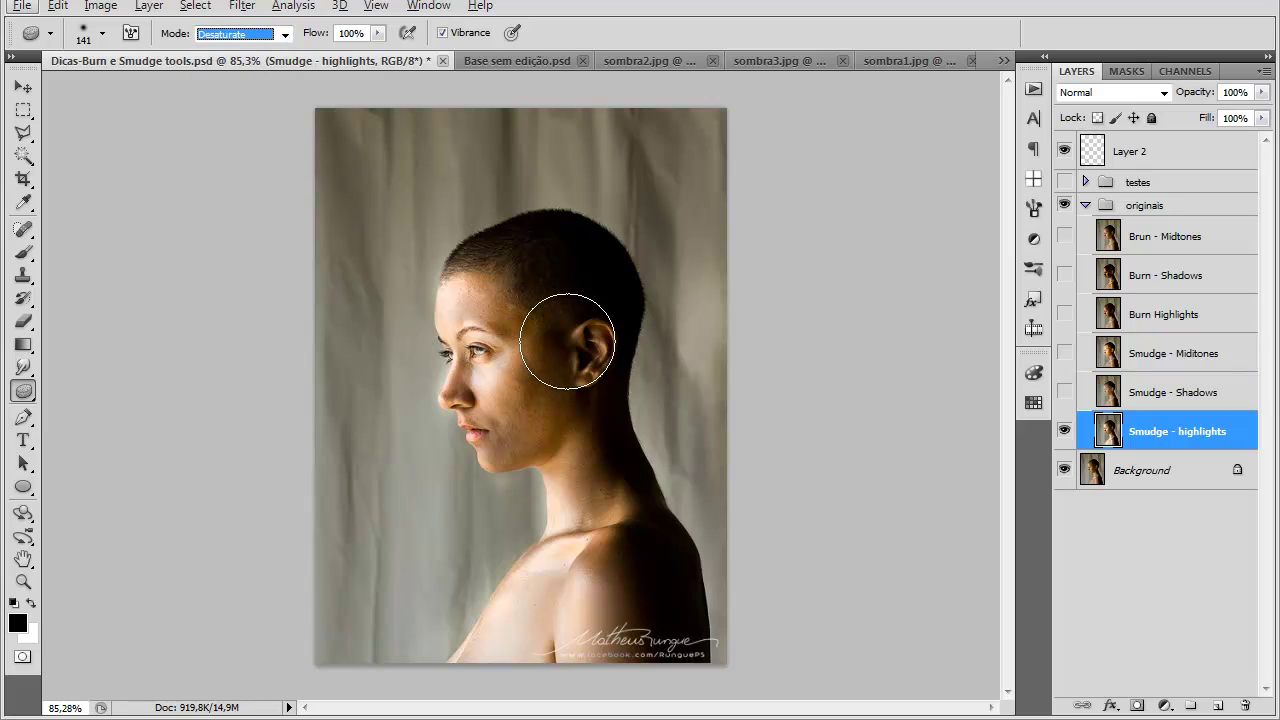
pyautogui.moveTo(567, 341); pyautogui.dragTo(543, 343)
pyautogui.scroll(4, 543, 343)
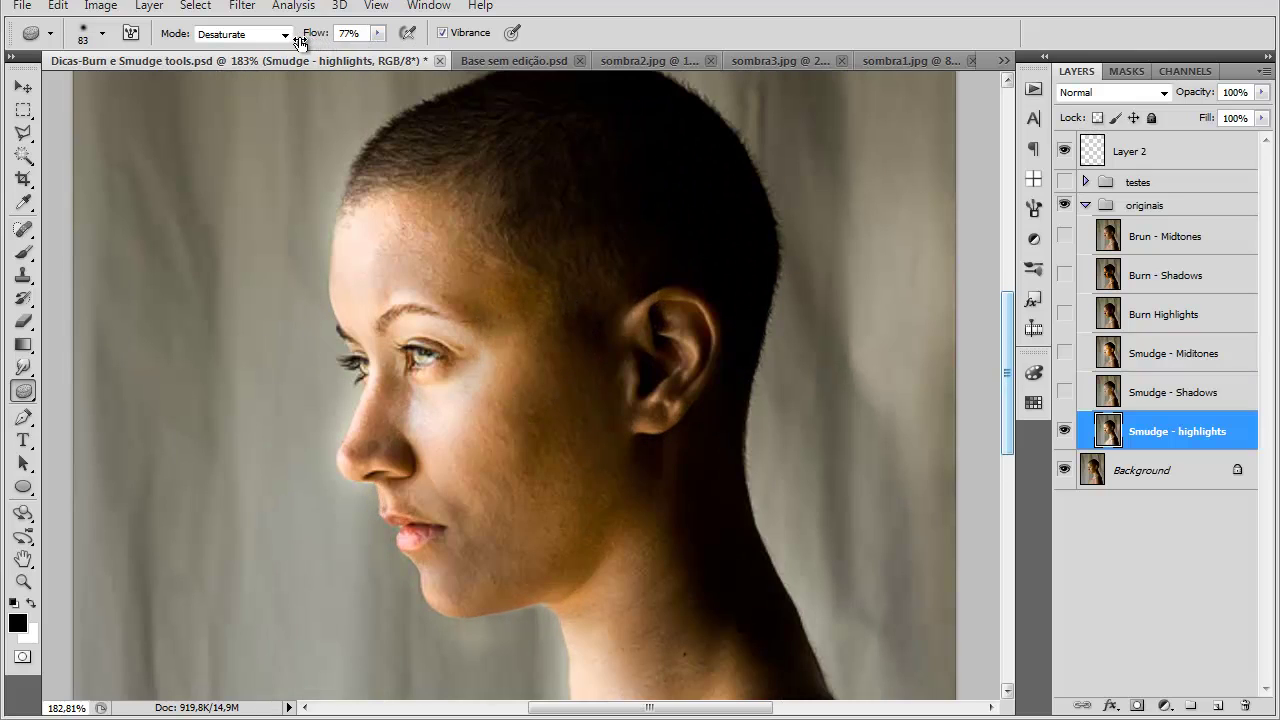
pyautogui.moveTo(293, 42); pyautogui.dragTo(285, 42)
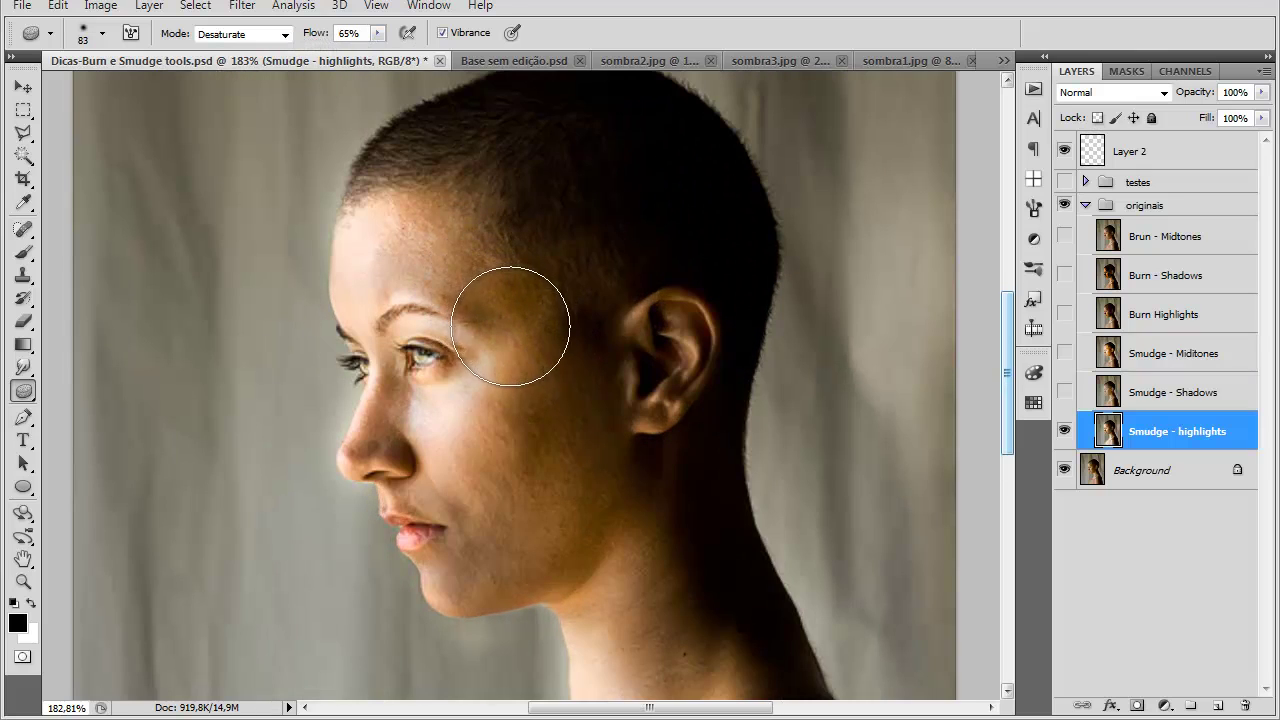
pyautogui.moveTo(531, 580)
pyautogui.mouseDown()
pyautogui.moveTo(520, 580)
pyautogui.moveTo(556, 568)
pyautogui.mouseUp()
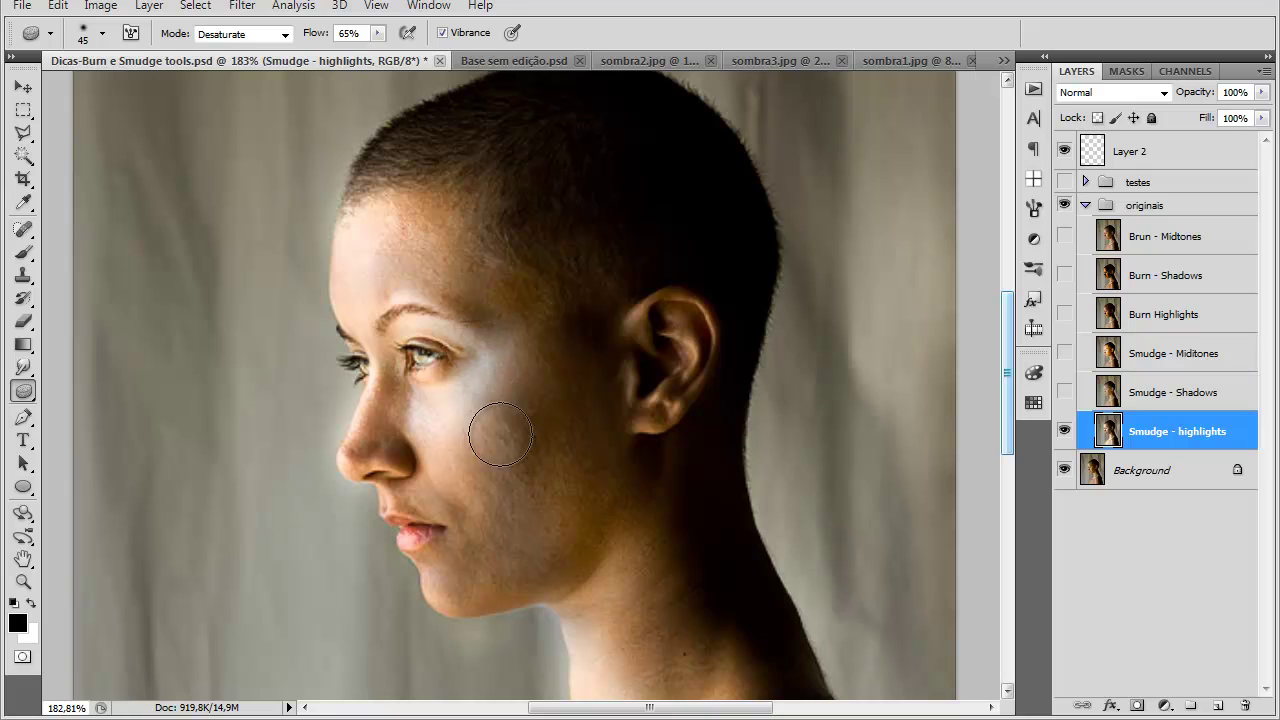
pyautogui.scroll(3, 486, 338)
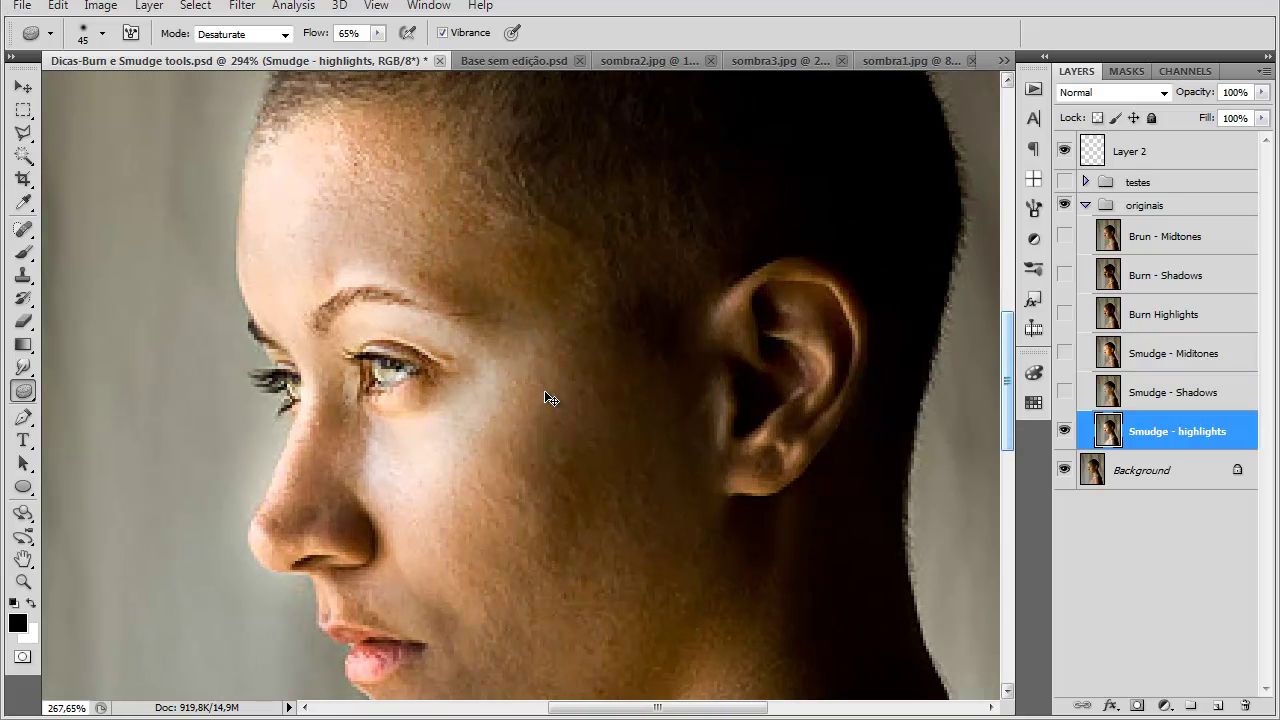
pyautogui.scroll(-2, 544, 396)
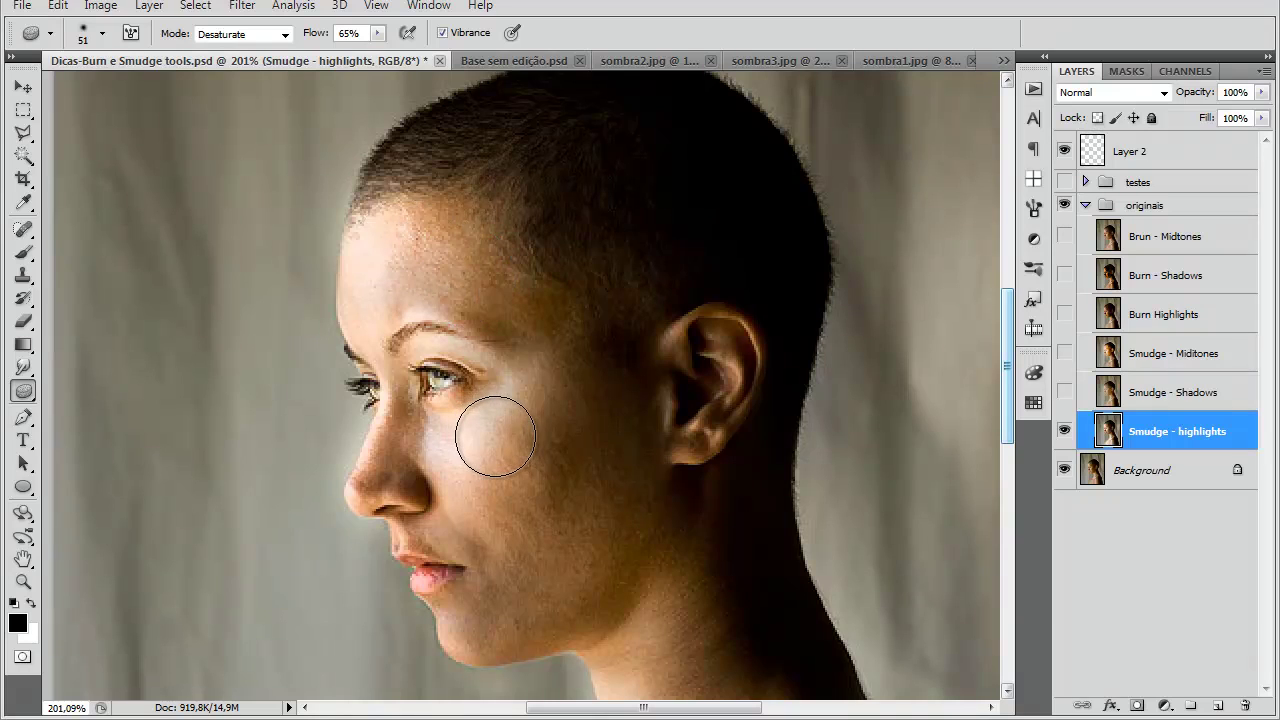
# Step: Hide the Smudge - highlights layer and select the Background layer
pyautogui.scroll(-2, 491, 432)
pyautogui.scroll(-4, 501, 441)
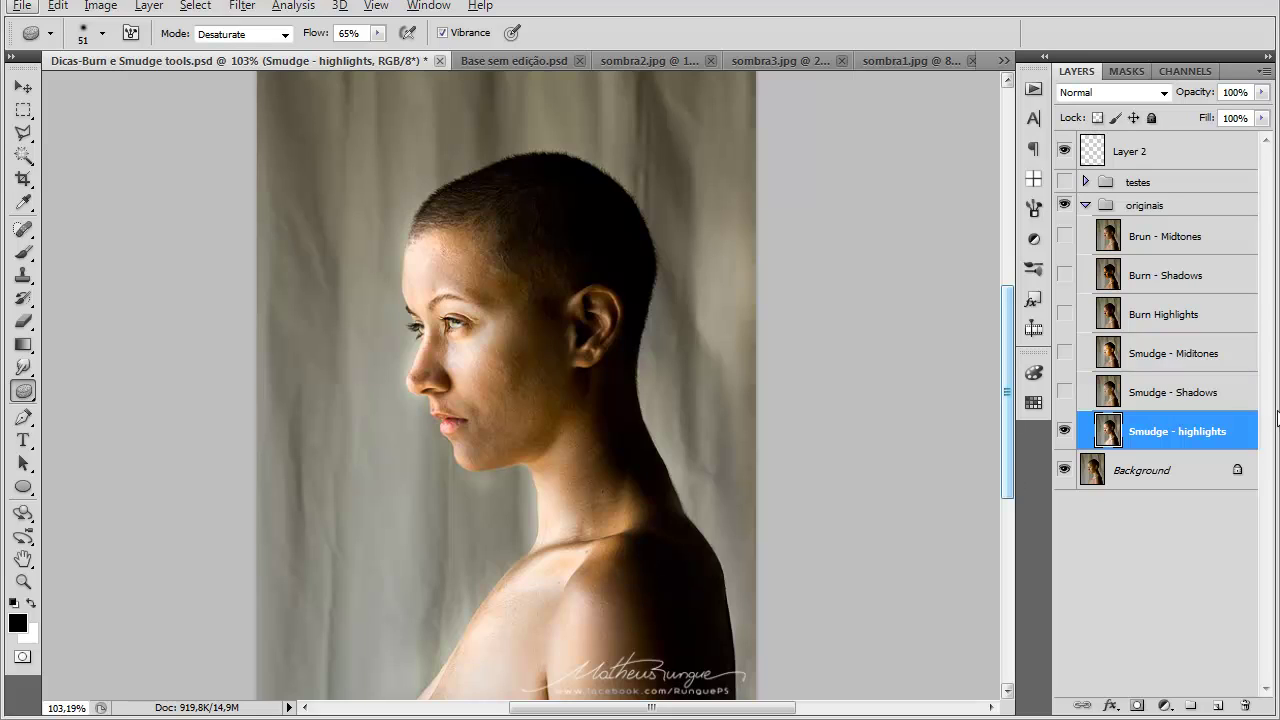
pyautogui.click(1064, 432)
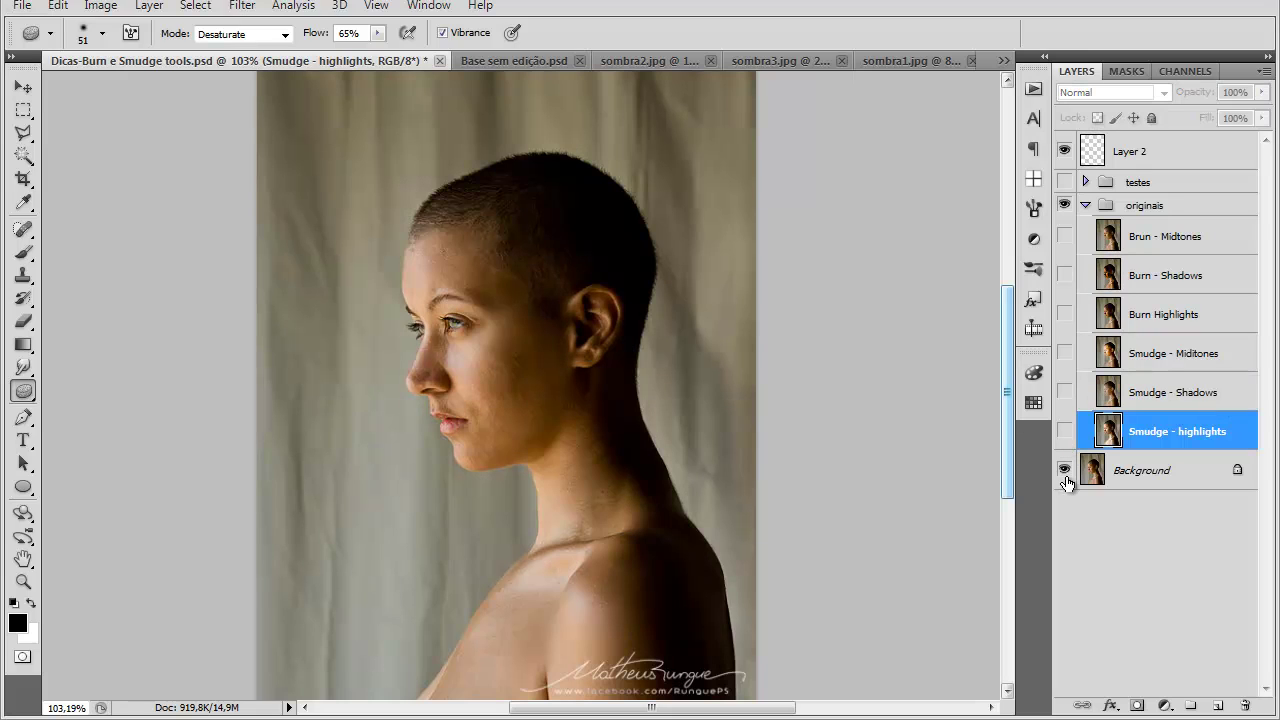
pyautogui.click(1176, 486)
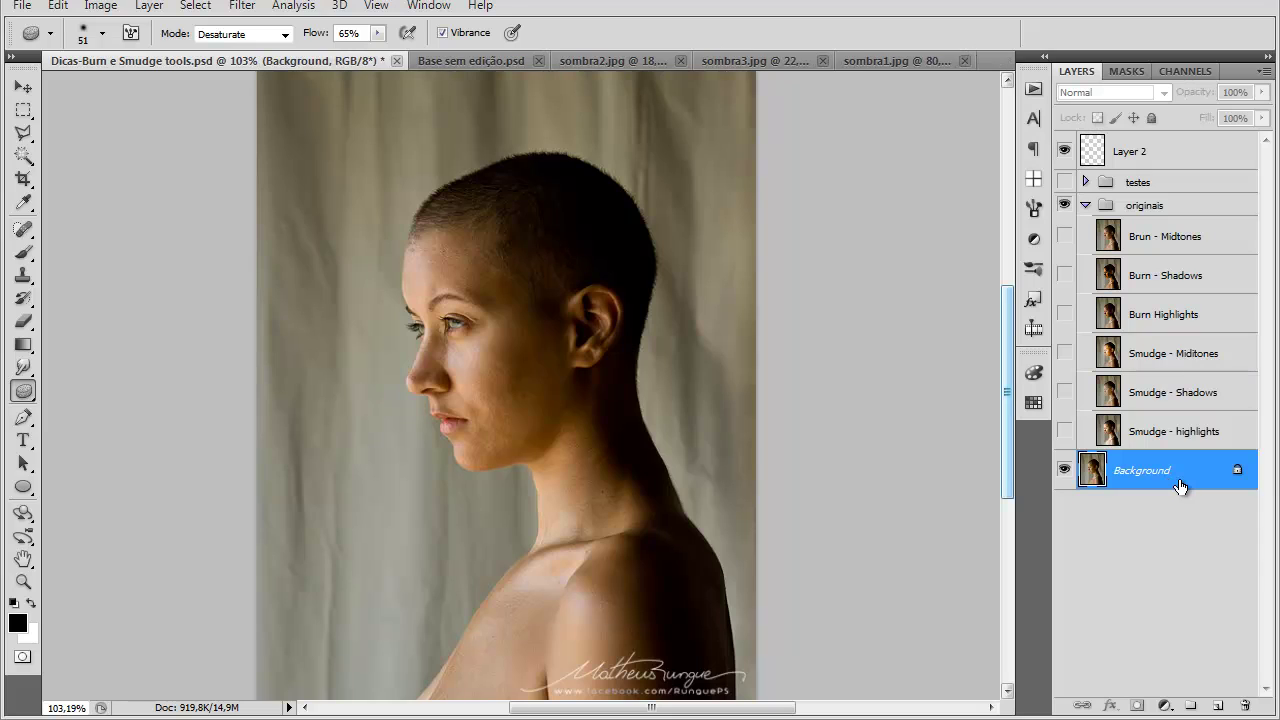
# Step: Create a new layer named sombras with Gray colour label and Overlay mode, filled with the Overlay-neutral 50% gray
pyautogui.click(148, 6)
pyautogui.moveTo(165, 26)
pyautogui.click(432, 28)
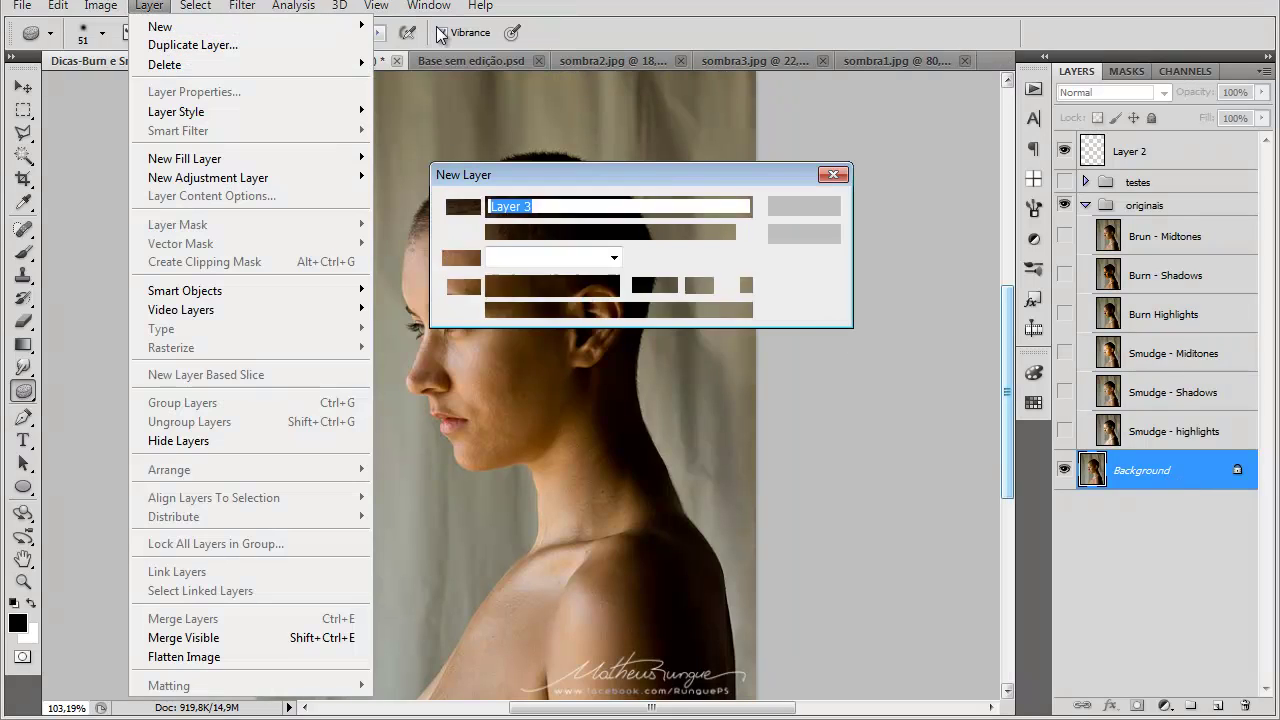
pyautogui.write('sombras')
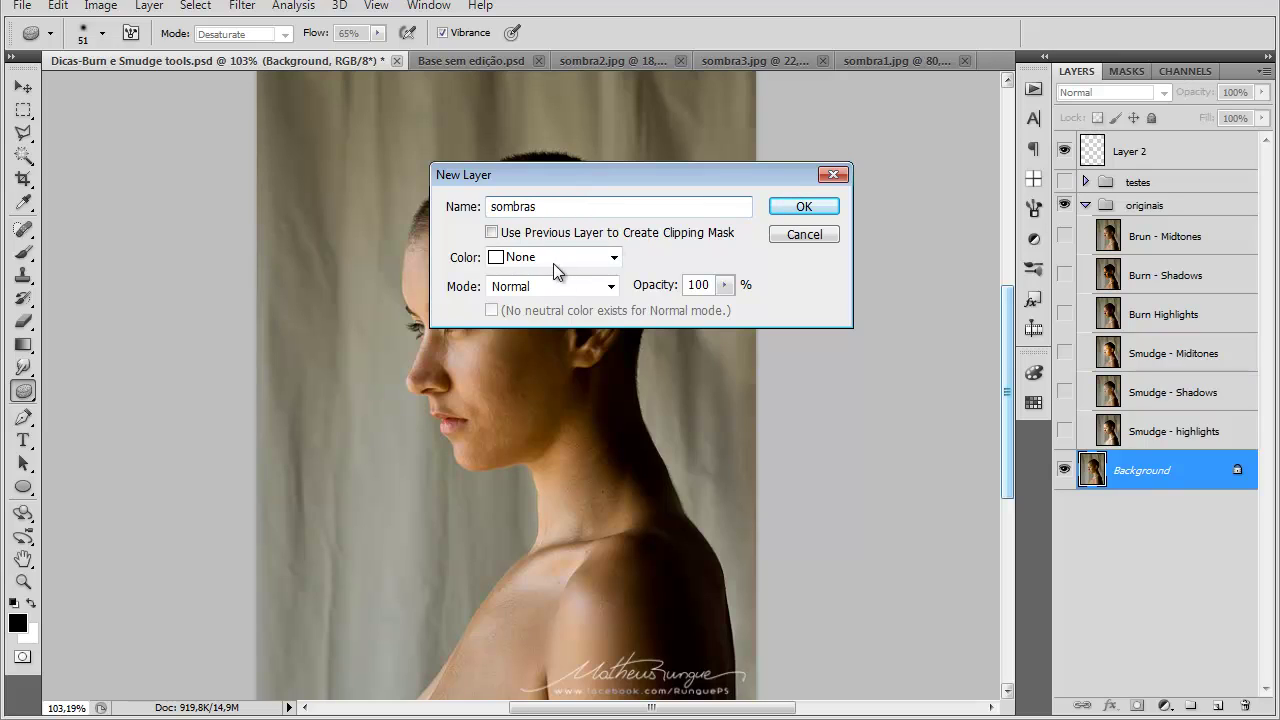
pyautogui.click(553, 268)
pyautogui.click(560, 425)
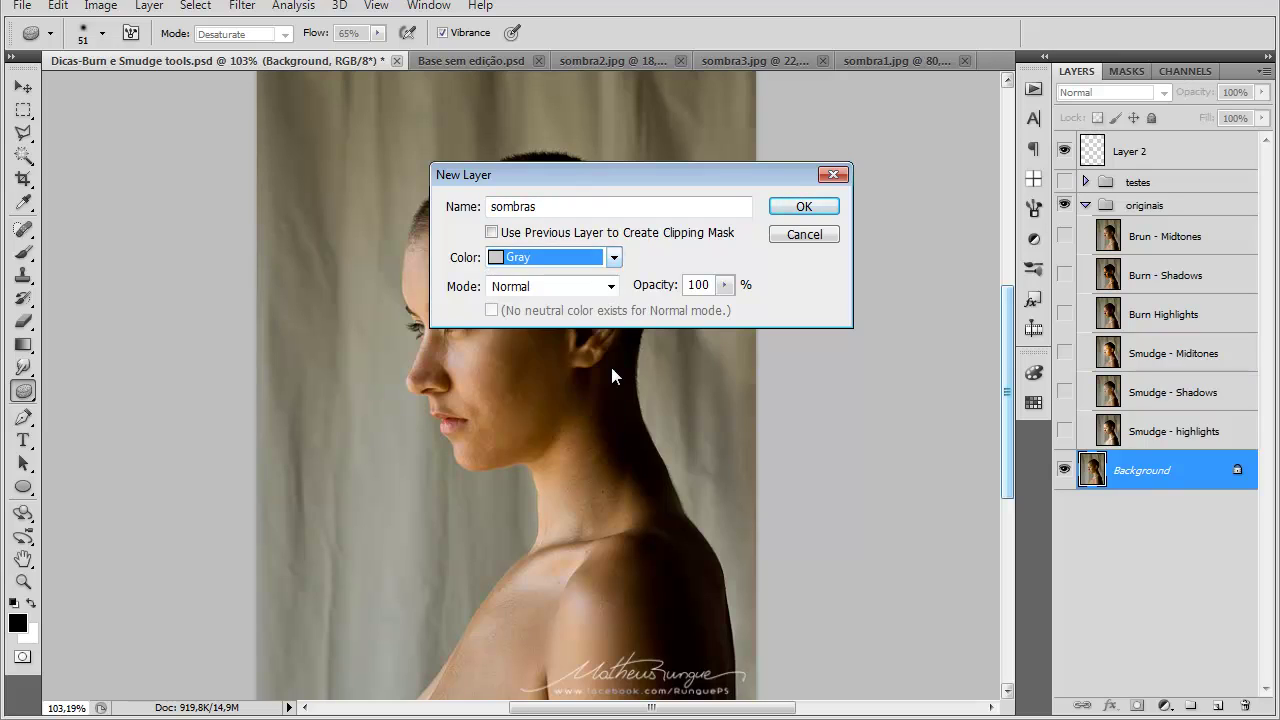
pyautogui.click(588, 287)
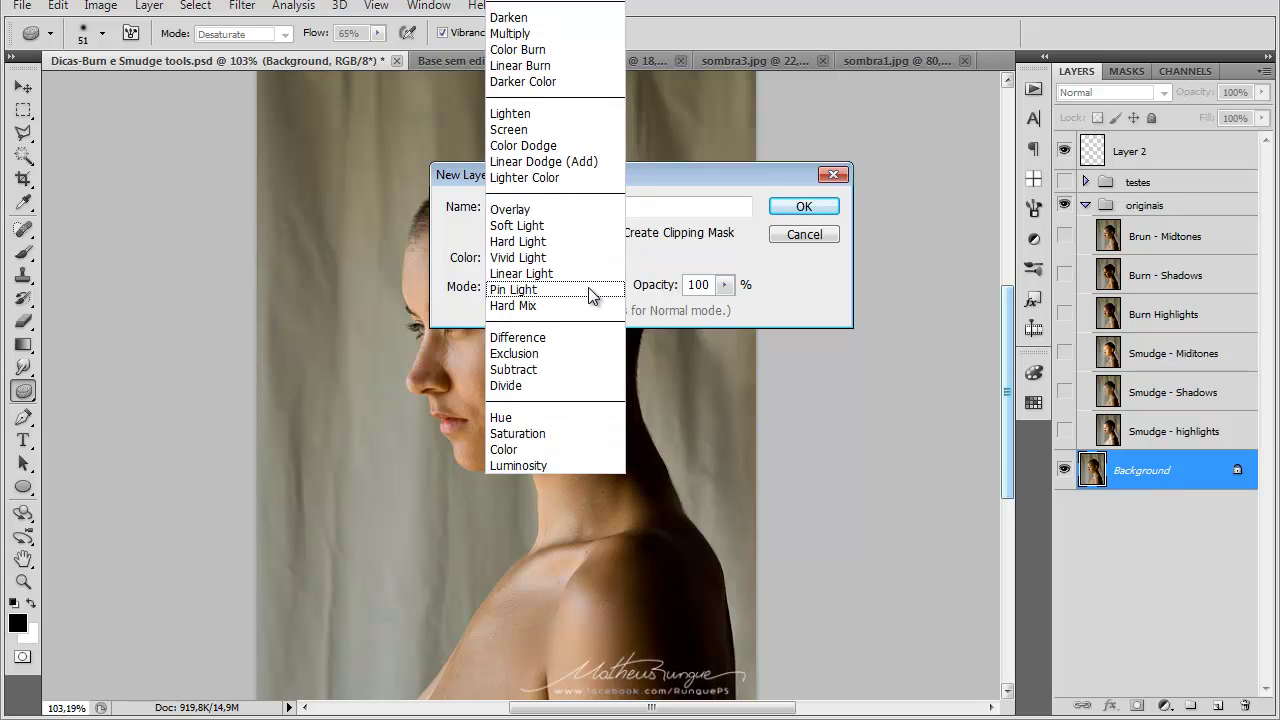
pyautogui.click(577, 210)
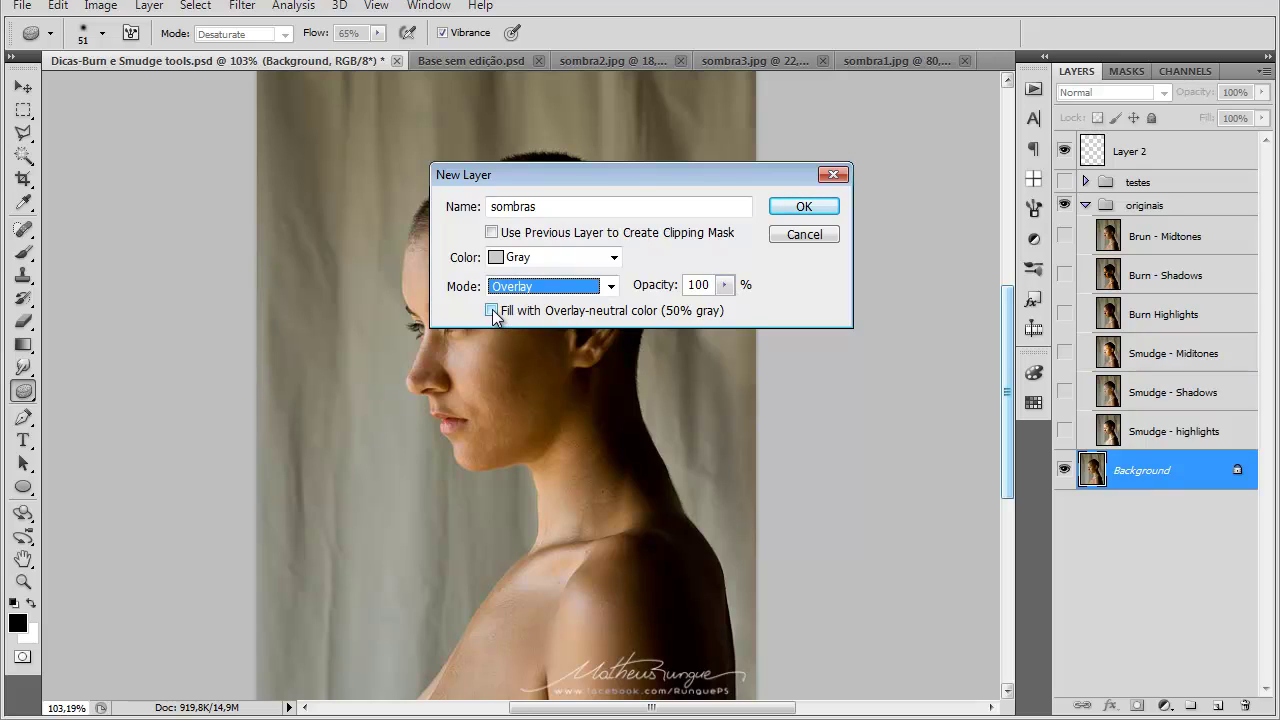
pyautogui.click(492, 311)
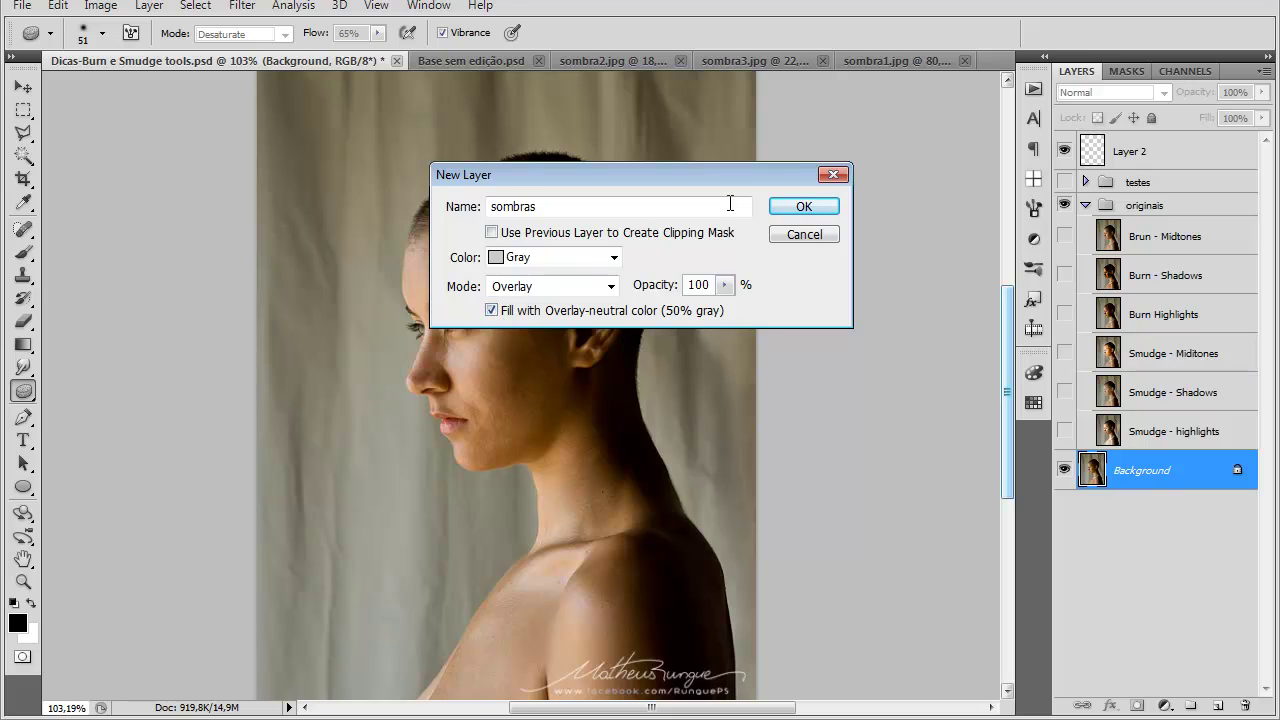
pyautogui.click(803, 207)
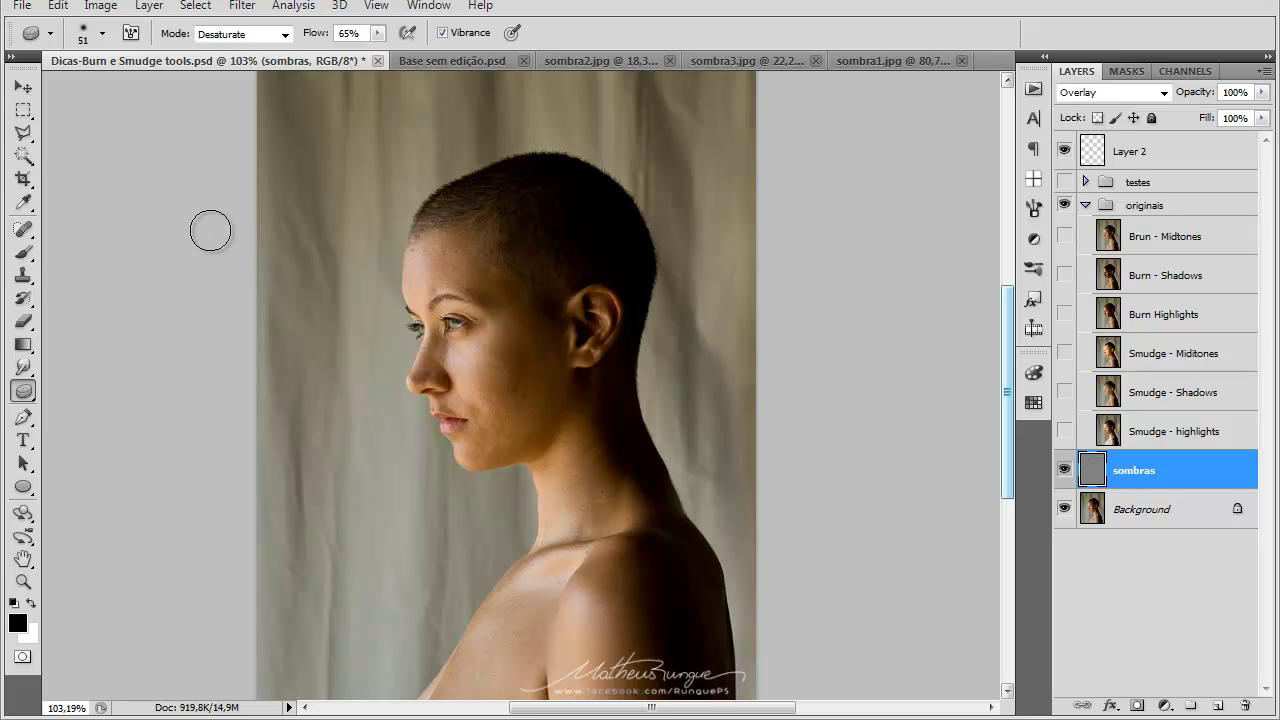
# Step: Show the Burn - Shadows layer to examine its darkened skin against the original portrait, and hide it again
pyautogui.click(1108, 316)
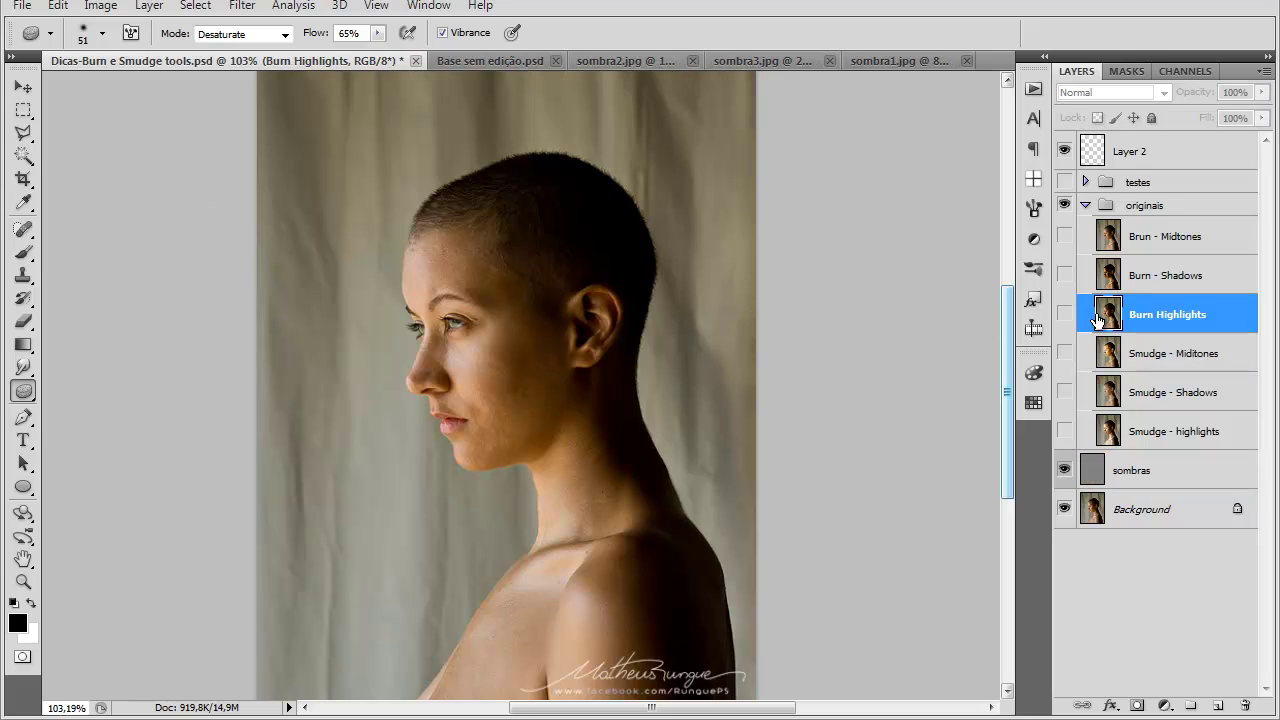
pyautogui.click(1064, 273)
pyautogui.click(1102, 273)
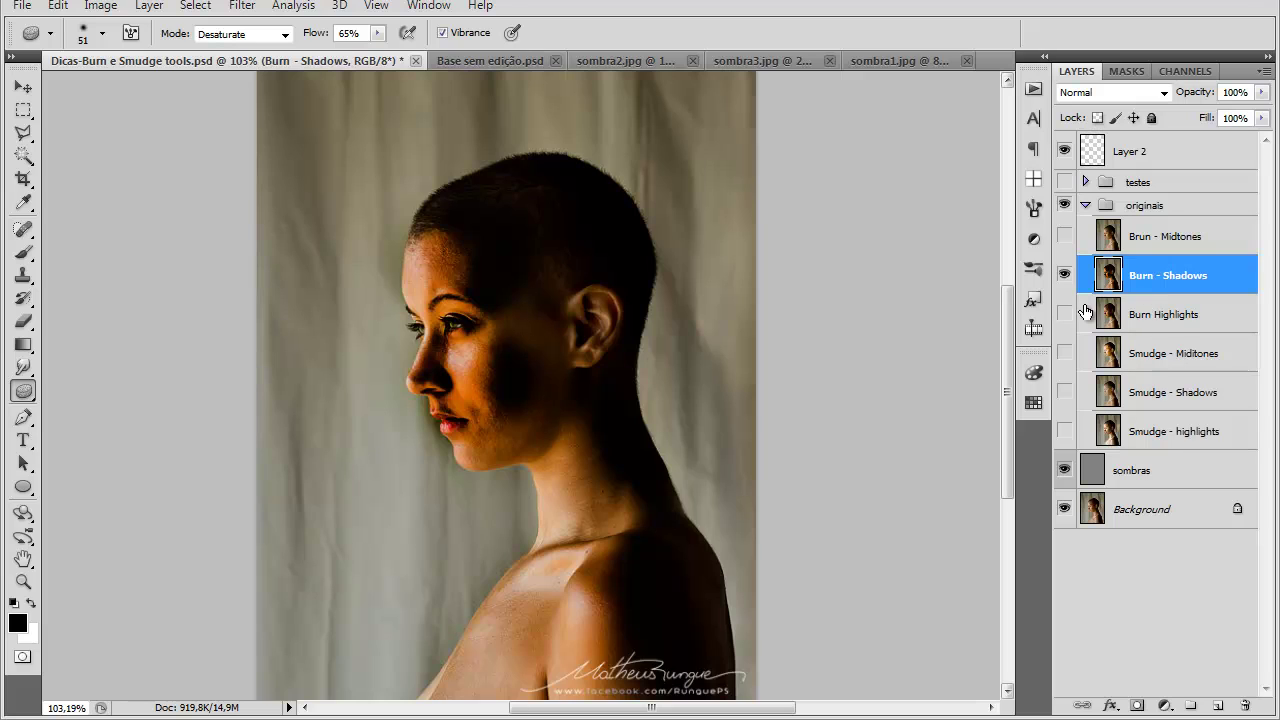
pyautogui.click(1065, 277)
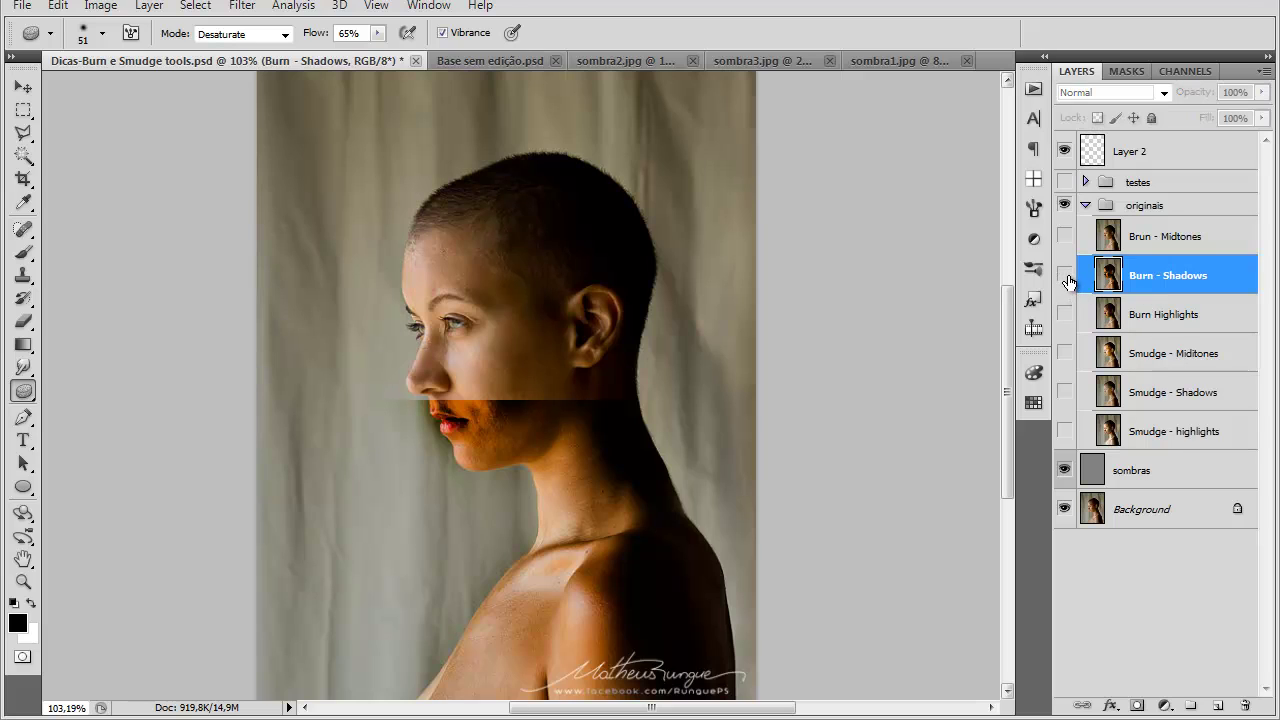
# Step: Select the sombras layer and switch to the Burn tool with a brush size of 42
pyautogui.click(1093, 472)
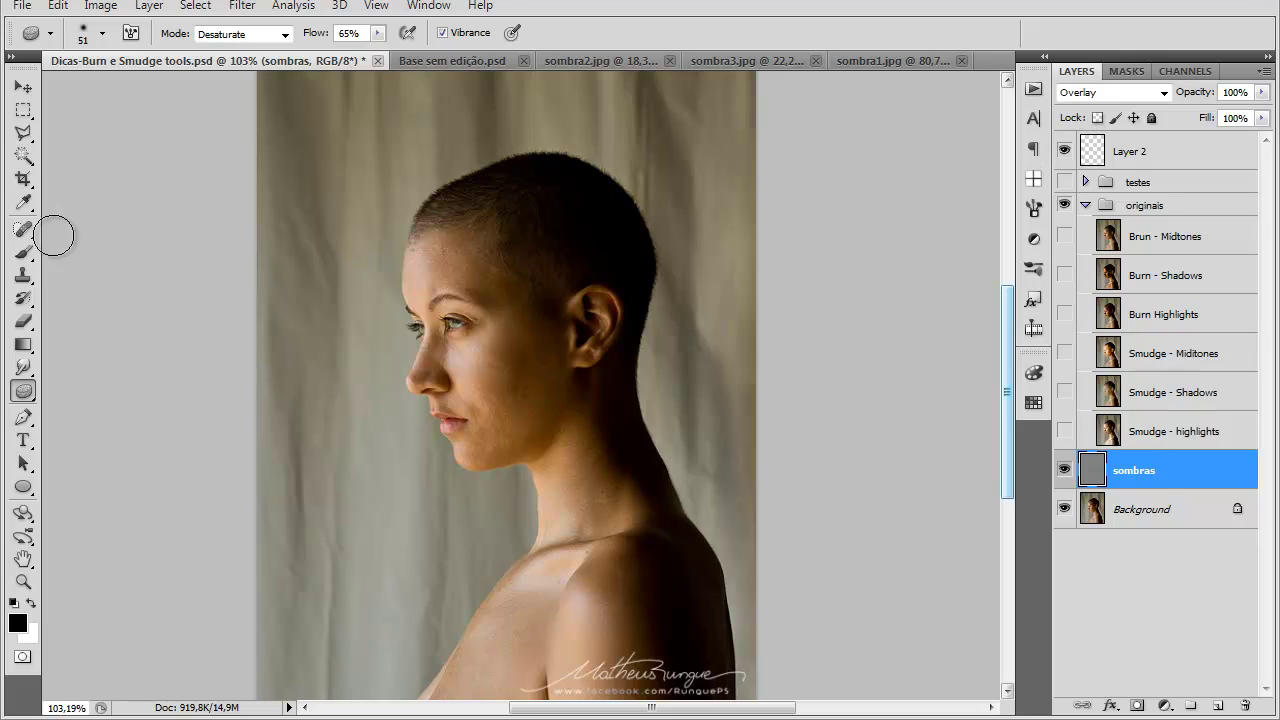
pyautogui.click(30, 400)
pyautogui.click(95, 407)
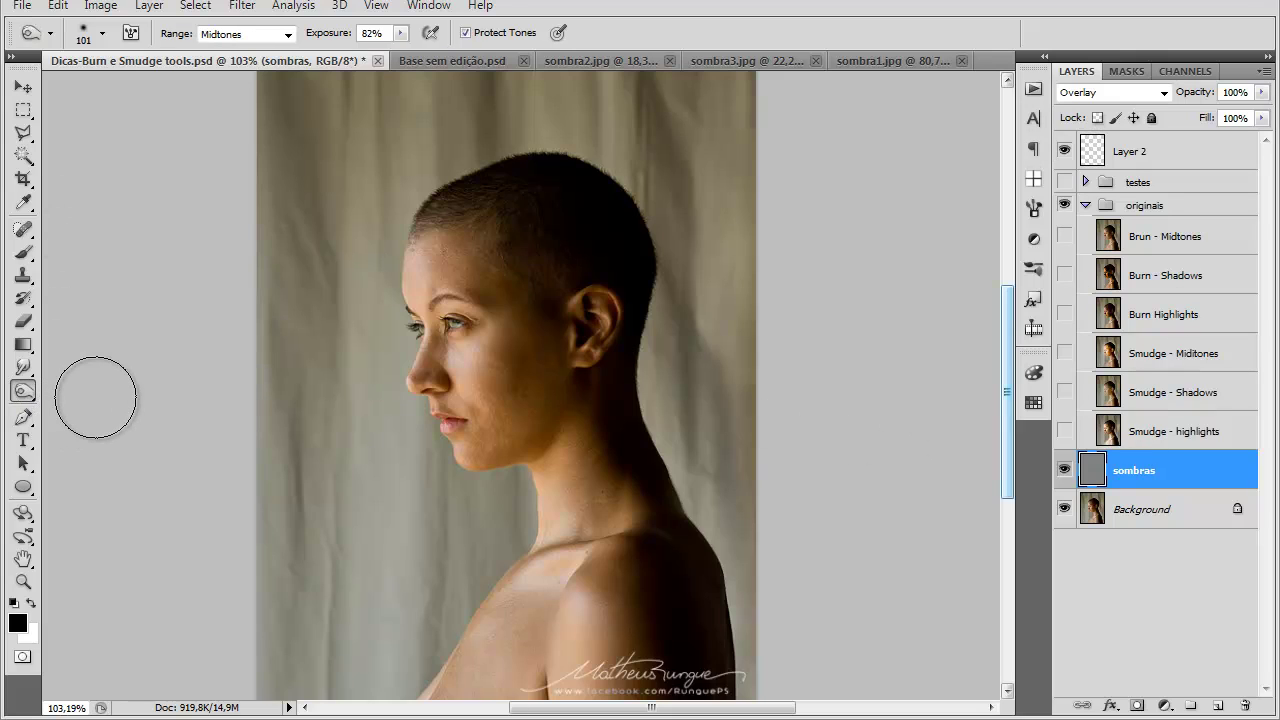
pyautogui.scroll(4, 450, 330)
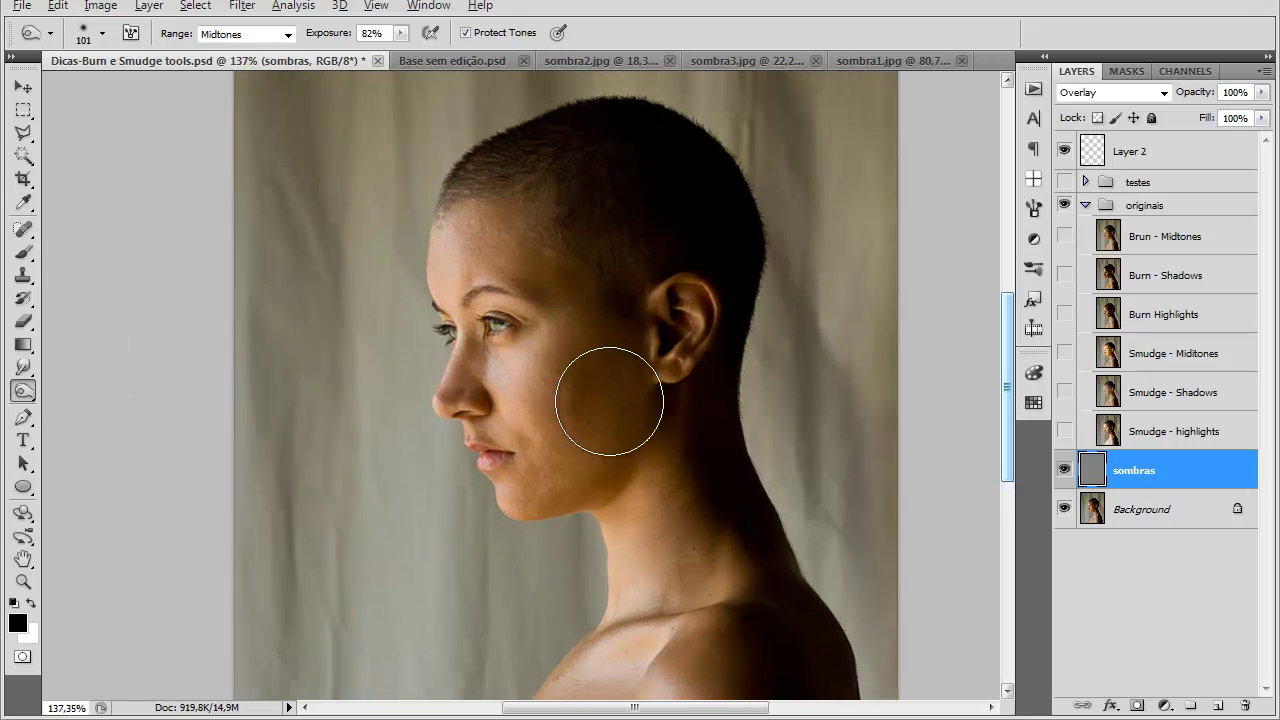
pyautogui.moveTo(635, 340); pyautogui.dragTo(578, 333)
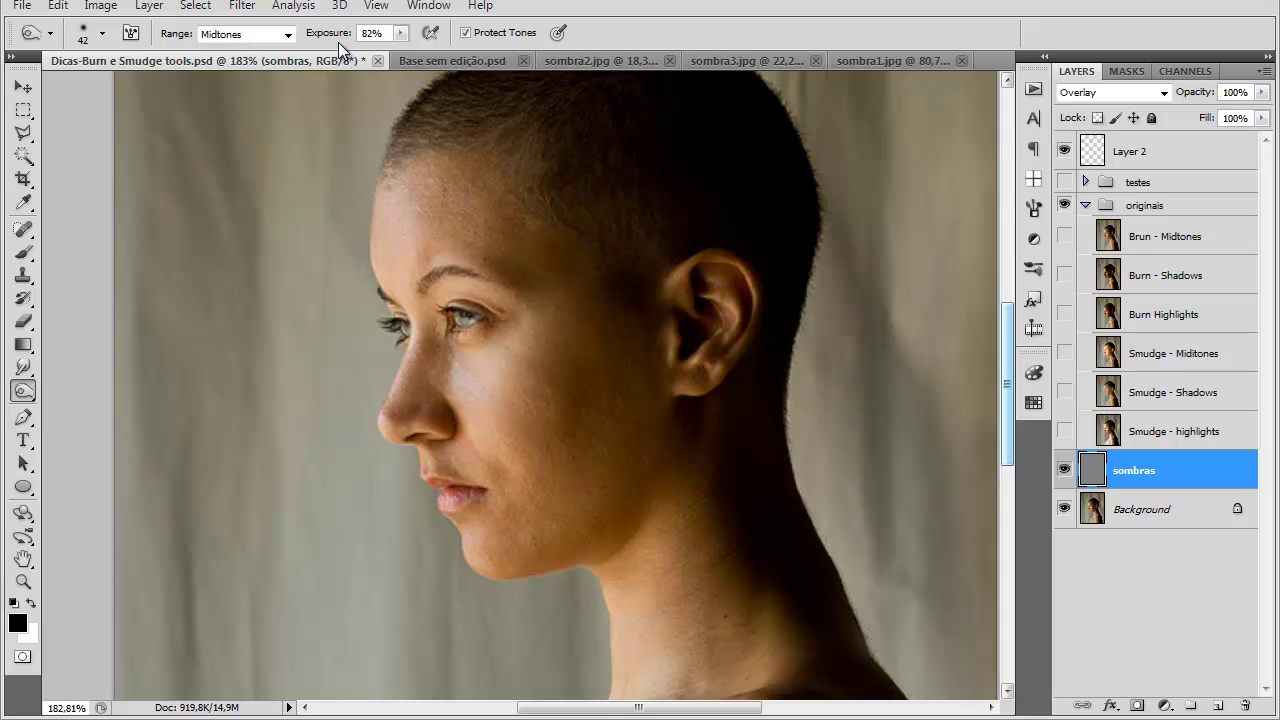
# Step: Set the Burn tool's exposure to 100%, test its tonal ranges on the face and choose Shadows
pyautogui.click(245, 34)
pyautogui.click(268, 58)
pyautogui.click(250, 34)
pyautogui.click(275, 56)
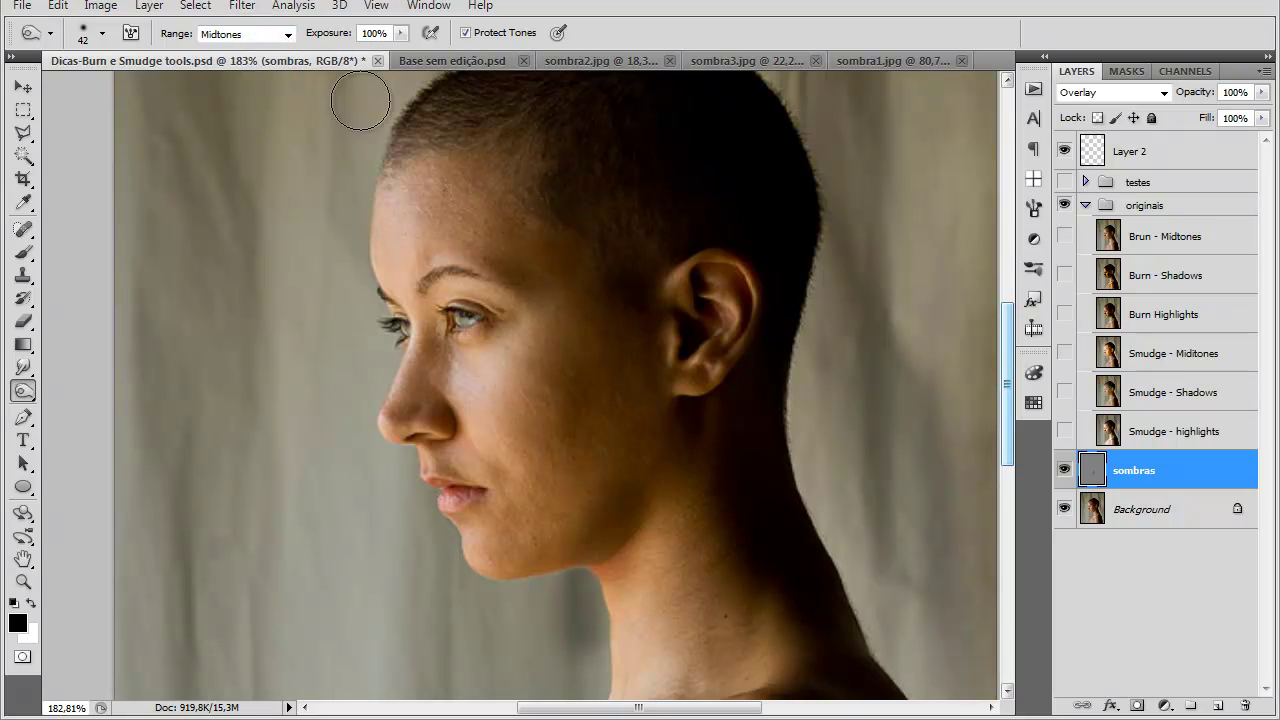
pyautogui.click(281, 41)
pyautogui.click(278, 61)
pyautogui.click(281, 43)
pyautogui.click(281, 61)
pyautogui.click(280, 48)
pyautogui.click(286, 56)
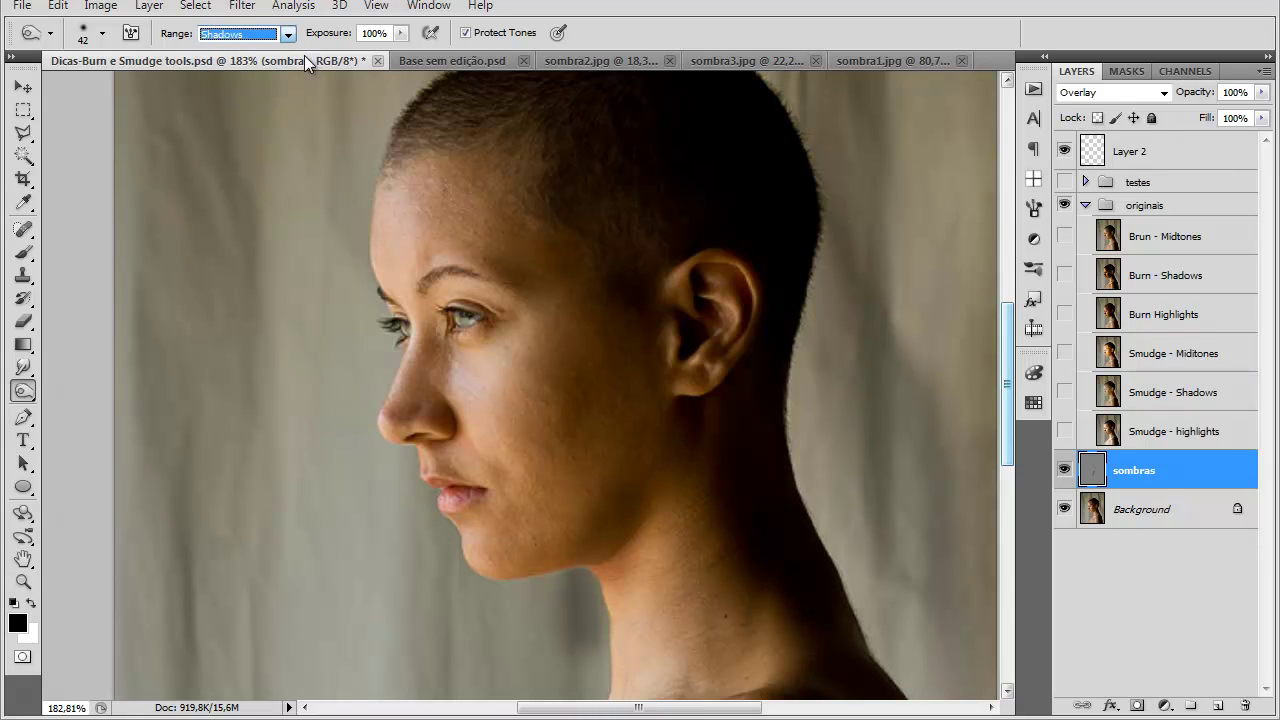
# Step: Burn from the temple down to the jaw with a brush size of 56 and change the sombras layer's blend mode to Soft Light
pyautogui.moveTo(543, 266); pyautogui.dragTo(577, 291)
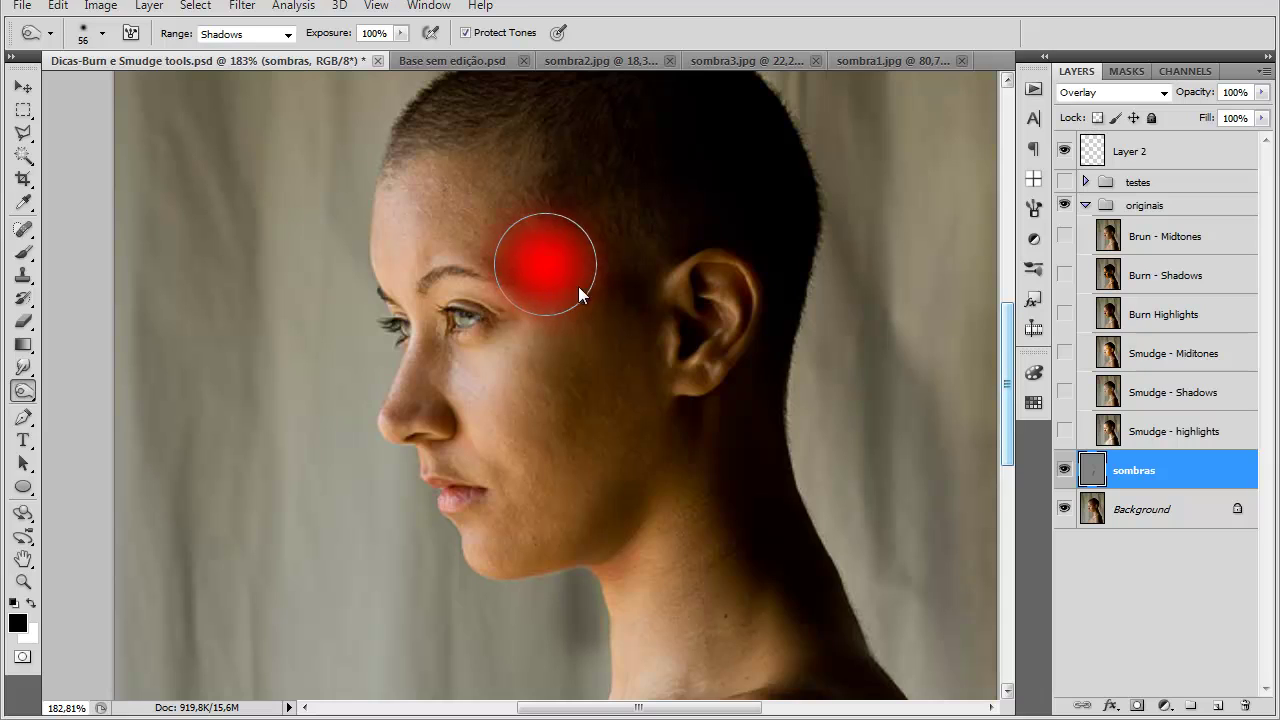
pyautogui.moveTo(509, 269)
pyautogui.mouseDown()
pyautogui.moveTo(566, 486)
pyautogui.moveTo(617, 434)
pyautogui.moveTo(633, 294)
pyautogui.moveTo(653, 358)
pyautogui.moveTo(607, 503)
pyautogui.moveTo(580, 535)
pyautogui.moveTo(649, 464)
pyautogui.moveTo(682, 395)
pyautogui.moveTo(620, 489)
pyautogui.moveTo(517, 537)
pyautogui.moveTo(474, 539)
pyautogui.moveTo(491, 551)
pyautogui.moveTo(561, 544)
pyautogui.moveTo(630, 502)
pyautogui.moveTo(693, 372)
pyautogui.moveTo(622, 515)
pyautogui.moveTo(519, 566)
pyautogui.moveTo(637, 570)
pyautogui.moveTo(646, 506)
pyautogui.mouseUp()
pyautogui.hotkey('ctrl', 'z')
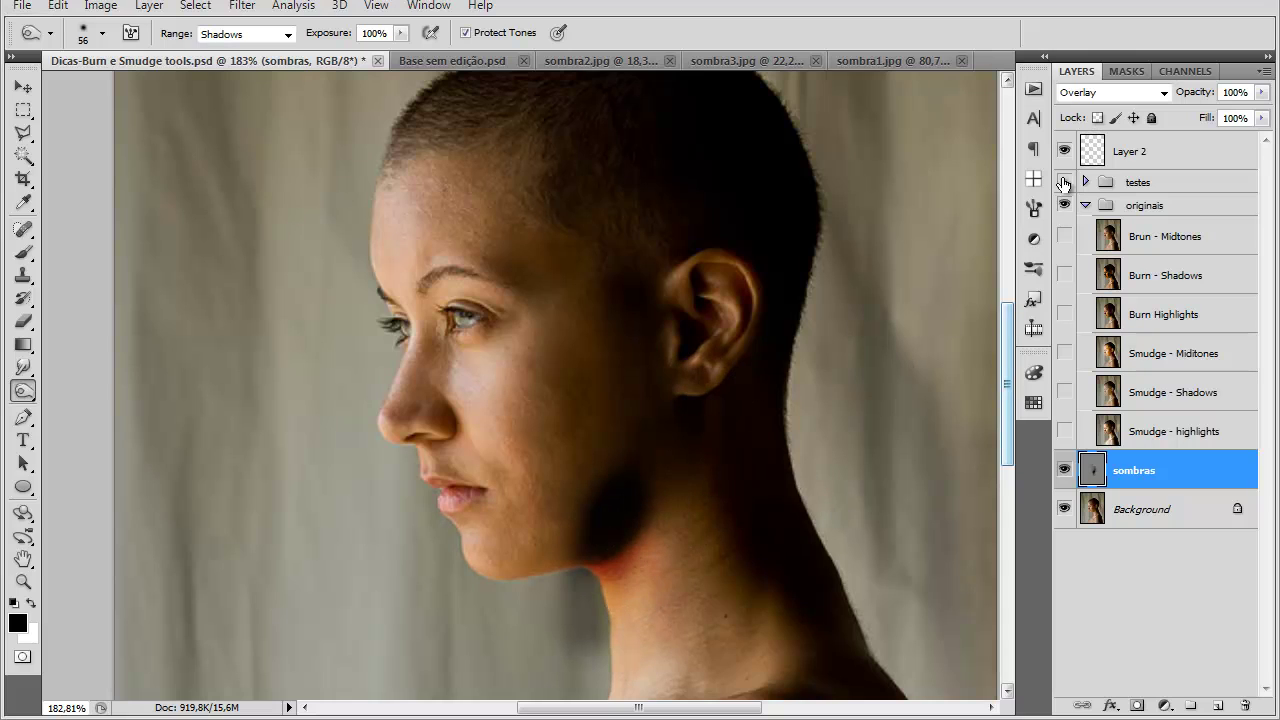
pyautogui.click(1087, 93)
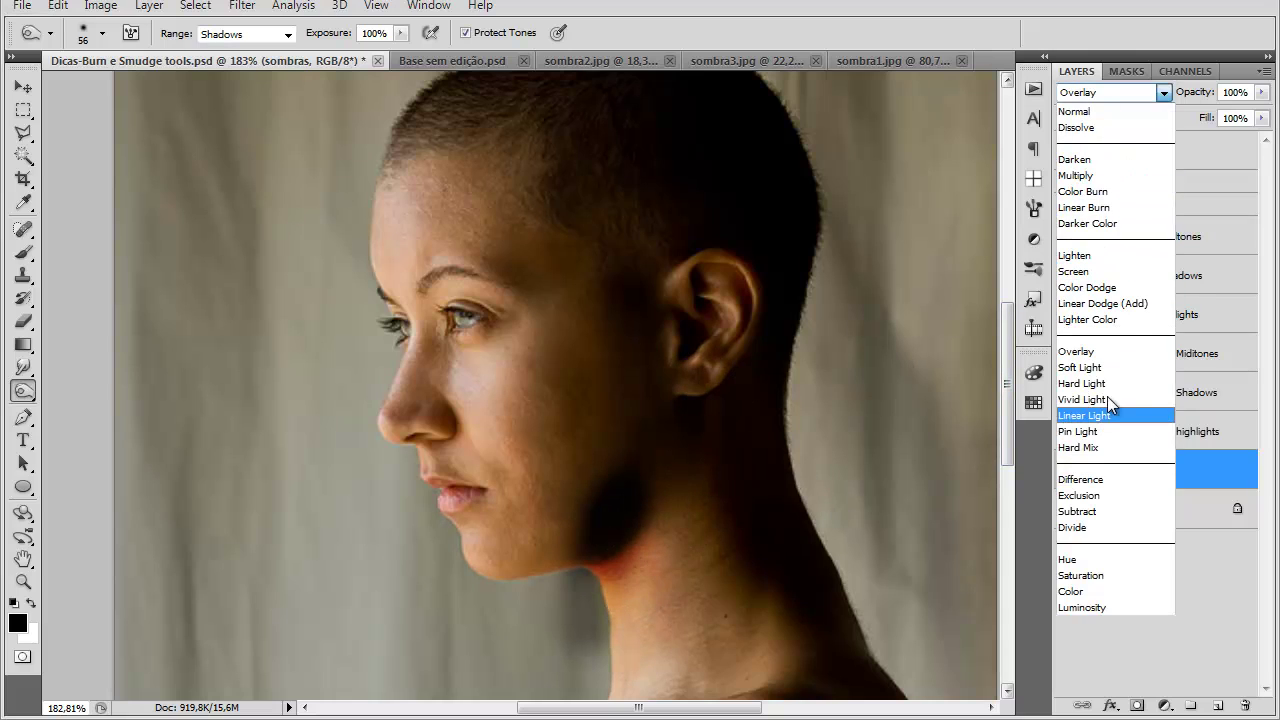
pyautogui.click(1107, 370)
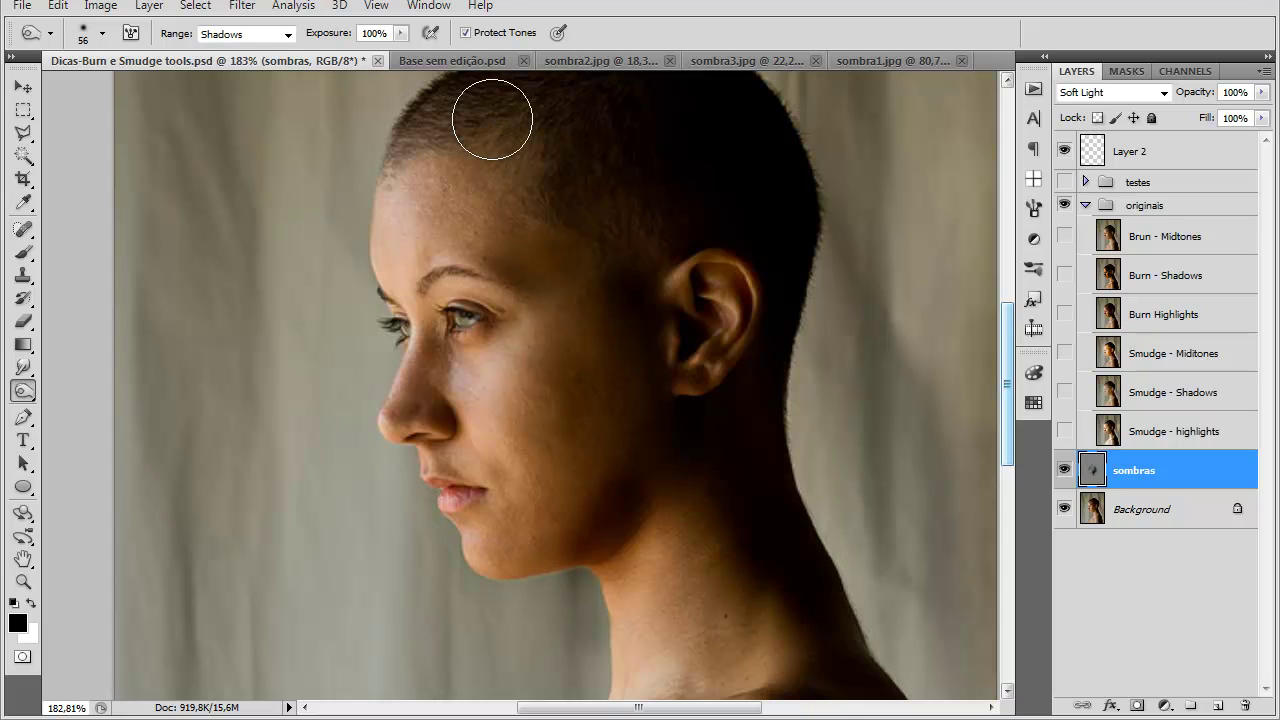
# Step: Deepen the shadow around the temple and ear with a brush size of 70 and retouch the forehead, nose and cheek
pyautogui.press(']')
pyautogui.press(']')
pyautogui.moveTo(596, 252)
pyautogui.mouseDown()
pyautogui.moveTo(688, 206)
pyautogui.moveTo(707, 232)
pyautogui.moveTo(712, 324)
pyautogui.mouseUp()
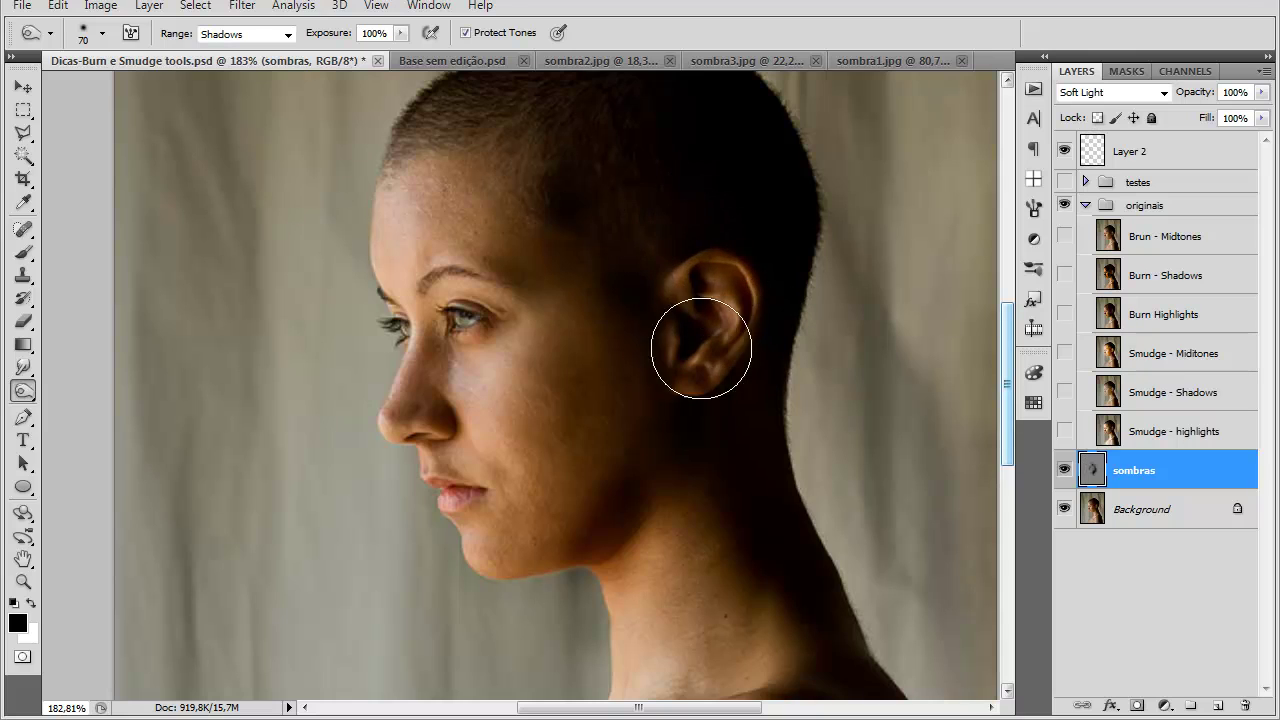
pyautogui.moveTo(444, 362)
pyautogui.mouseDown()
pyautogui.moveTo(437, 411)
pyautogui.moveTo(449, 430)
pyautogui.moveTo(451, 373)
pyautogui.moveTo(486, 429)
pyautogui.mouseUp()
pyautogui.moveTo(419, 199)
pyautogui.mouseDown()
pyautogui.moveTo(443, 400)
pyautogui.moveTo(471, 443)
pyautogui.moveTo(471, 157)
pyautogui.moveTo(475, 418)
pyautogui.mouseUp()
pyautogui.moveTo(528, 283); pyautogui.dragTo(485, 289)
# Step: Set the tonal range to Highlights and brighten the skin around the eye, nose and cheek
pyautogui.click(245, 34)
pyautogui.click(230, 90)
pyautogui.moveTo(500, 293)
pyautogui.mouseDown()
pyautogui.moveTo(450, 322)
pyautogui.moveTo(465, 325)
pyautogui.mouseUp()
pyautogui.moveTo(432, 450)
pyautogui.mouseDown()
pyautogui.moveTo(486, 556)
pyautogui.moveTo(547, 549)
pyautogui.moveTo(493, 558)
pyautogui.moveTo(461, 487)
pyautogui.moveTo(412, 438)
pyautogui.moveTo(397, 395)
pyautogui.moveTo(411, 313)
pyautogui.moveTo(461, 316)
pyautogui.mouseUp()
pyautogui.press('[')
pyautogui.moveTo(483, 313)
pyautogui.mouseDown()
pyautogui.moveTo(444, 334)
pyautogui.moveTo(480, 334)
pyautogui.mouseUp()
# Step: Reduce the brush size to 4 and brighten the white and iris of the near eye
pyautogui.scroll(3, 480, 334)
pyautogui.scroll(1, 477, 334)
pyautogui.press('[')
pyautogui.press('[')
pyautogui.press('[')
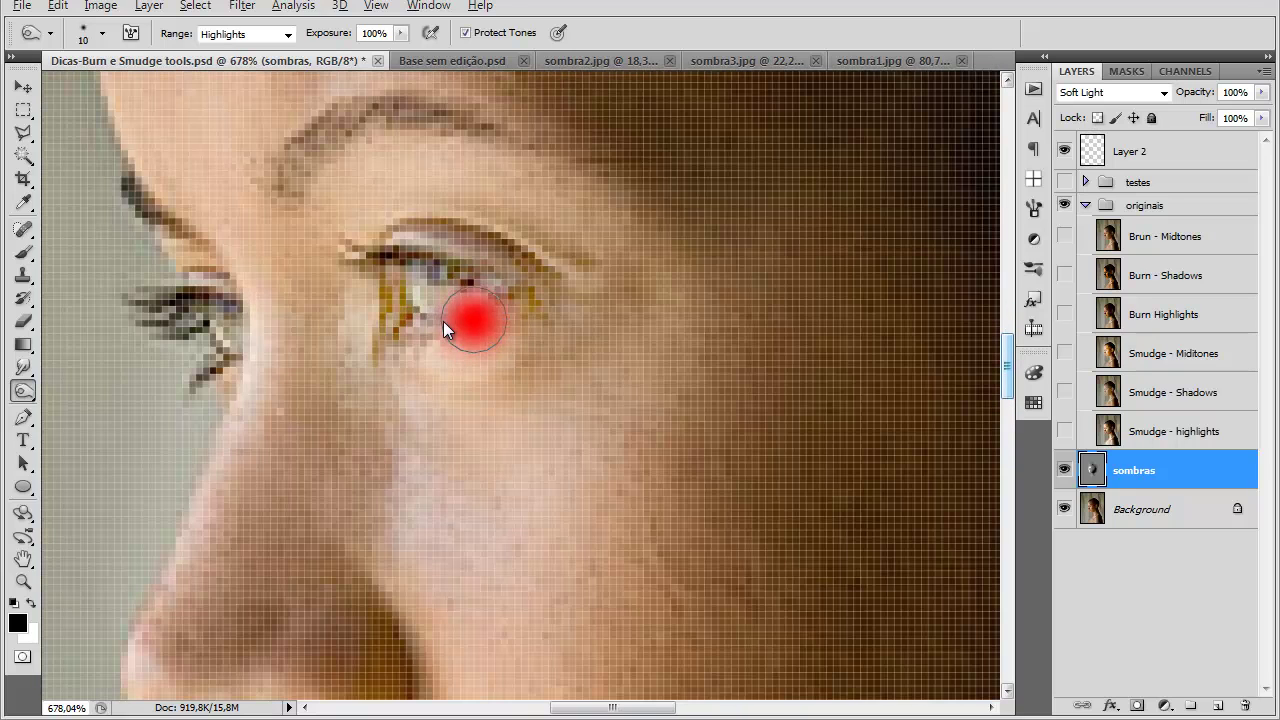
pyautogui.scroll(-2, 421, 331)
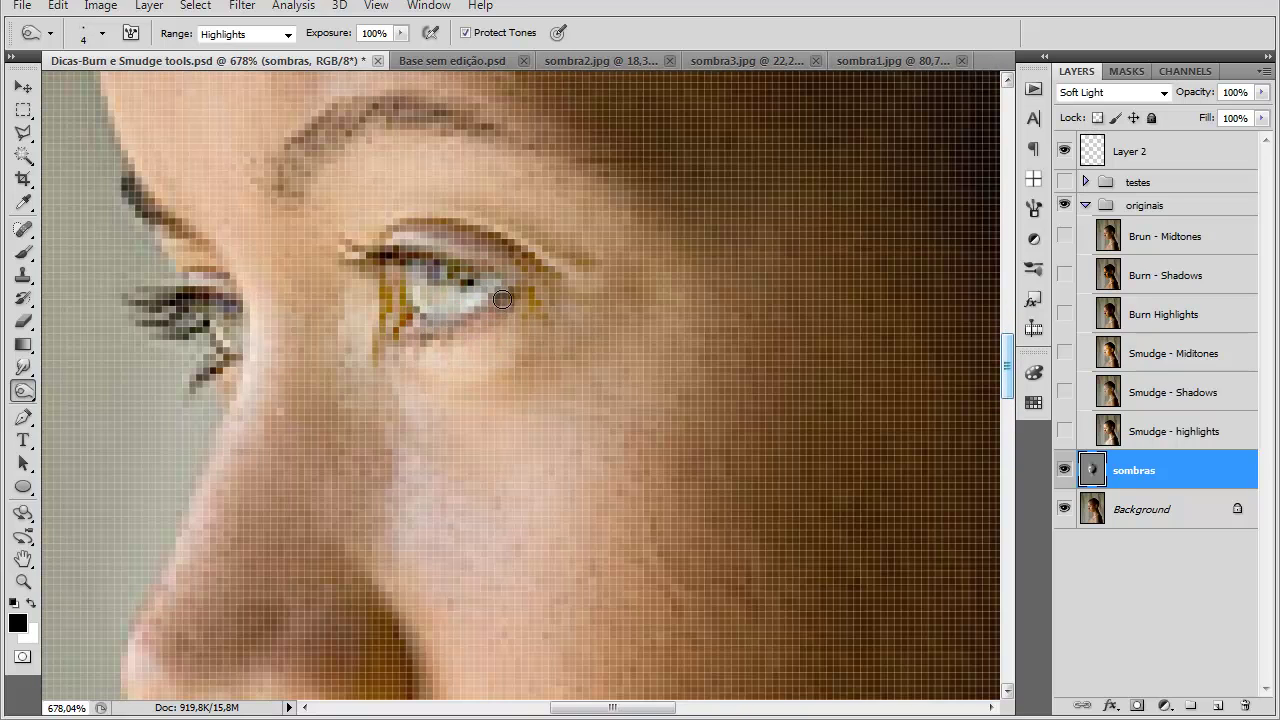
pyautogui.scroll(-3, 511, 288)
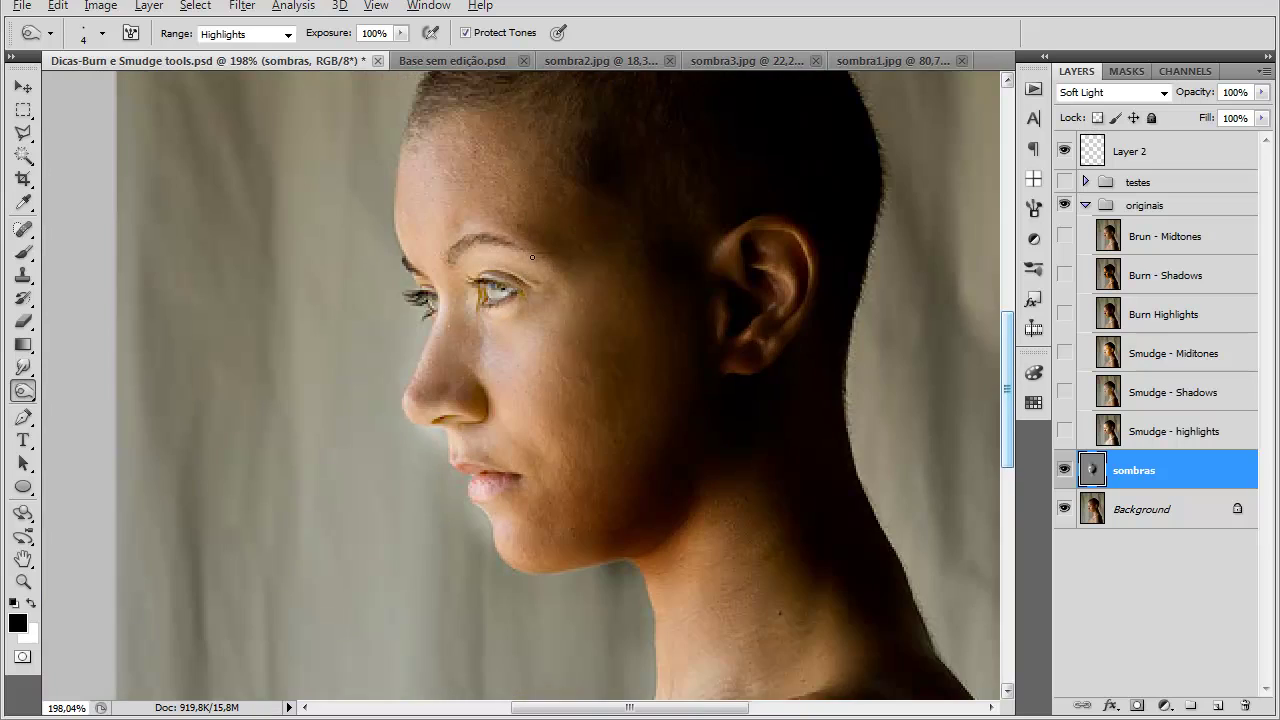
# Step: Refine the iris and upper eyelid of the near eye at close range, using brush sizes 5 and 16
pyautogui.scroll(3, 511, 288)
pyautogui.scroll(1, 510, 288)
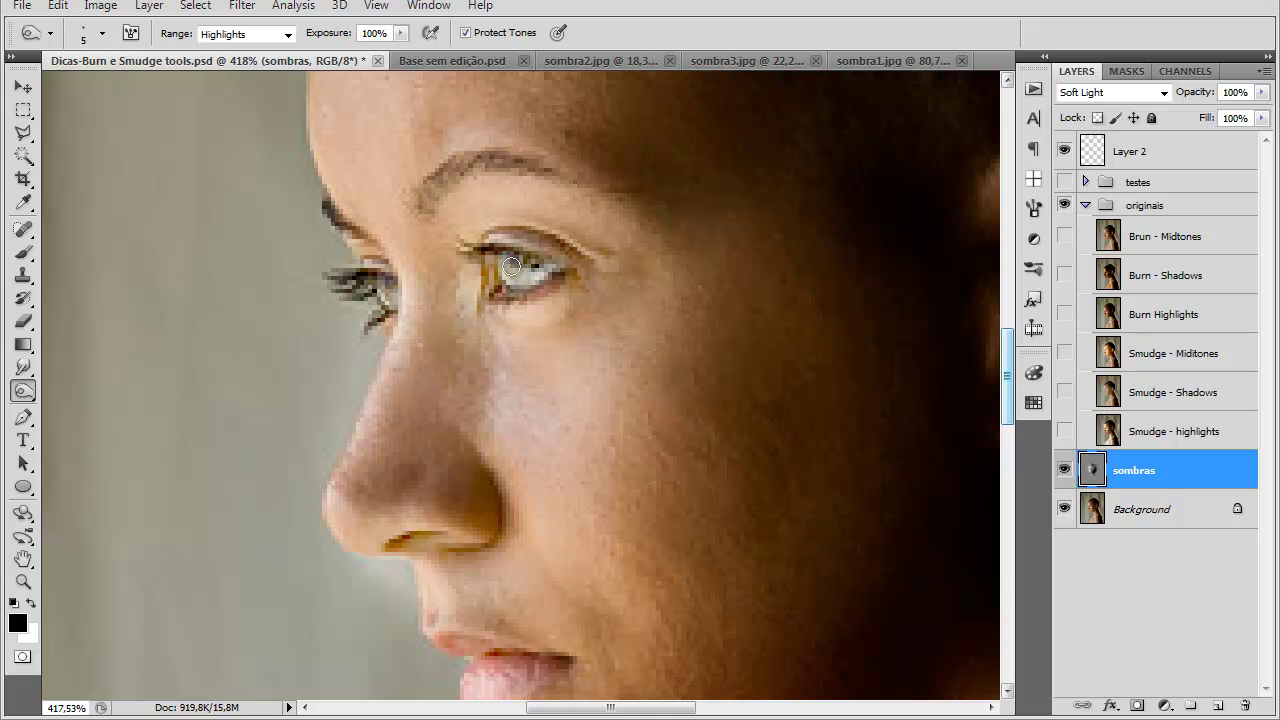
pyautogui.moveTo(510, 266)
pyautogui.mouseDown()
pyautogui.moveTo(548, 272)
pyautogui.moveTo(510, 264)
pyautogui.moveTo(565, 266)
pyautogui.moveTo(514, 289)
pyautogui.moveTo(541, 281)
pyautogui.moveTo(518, 263)
pyautogui.moveTo(549, 269)
pyautogui.moveTo(504, 289)
pyautogui.mouseUp()
pyautogui.moveTo(484, 246); pyautogui.dragTo(576, 267)
pyautogui.keyDown('alt'); pyautogui.rightClick(564, 231); pyautogui.keyUp('alt')
pyautogui.moveTo(486, 220)
pyautogui.mouseDown()
pyautogui.moveTo(561, 196)
pyautogui.moveTo(510, 220)
pyautogui.moveTo(618, 256)
pyautogui.moveTo(590, 270)
pyautogui.mouseUp()
pyautogui.click(532, 298)
pyautogui.hotkey('ctrl', '0')
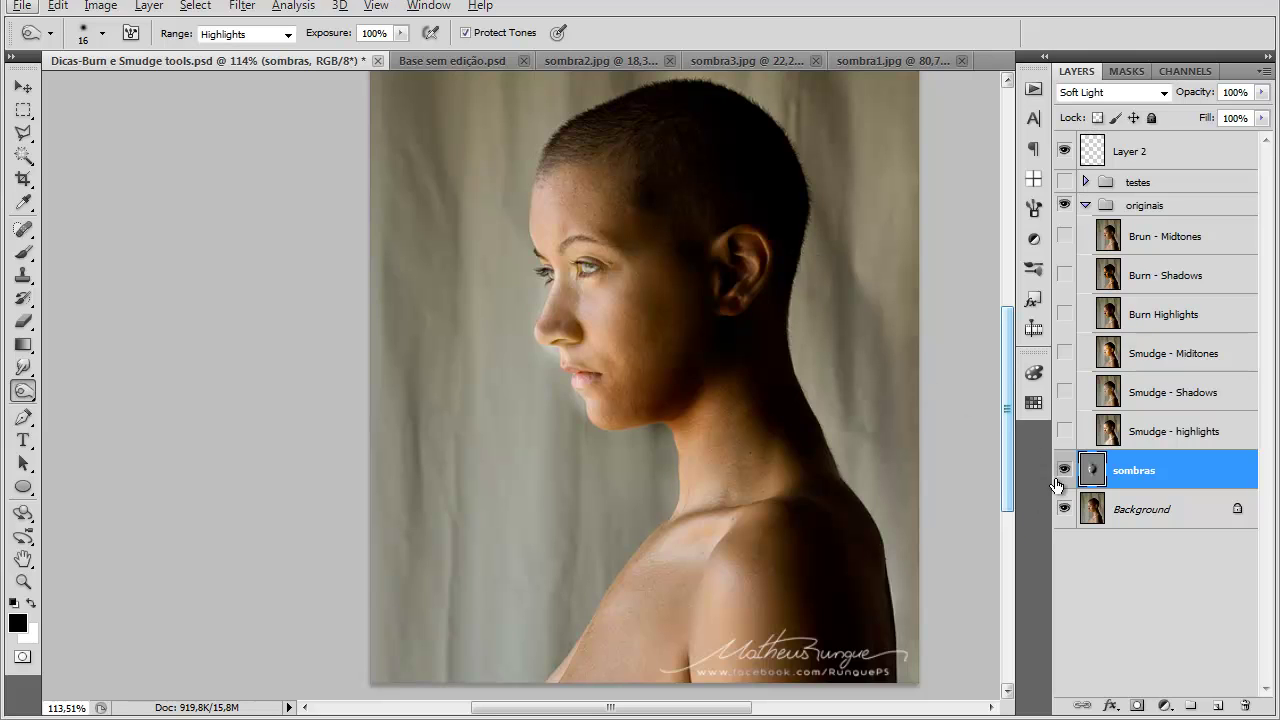
# Step: Compare the portrait's face with and without the dodge and burn retouching of the sombras layer
pyautogui.scroll(5, 634, 229)
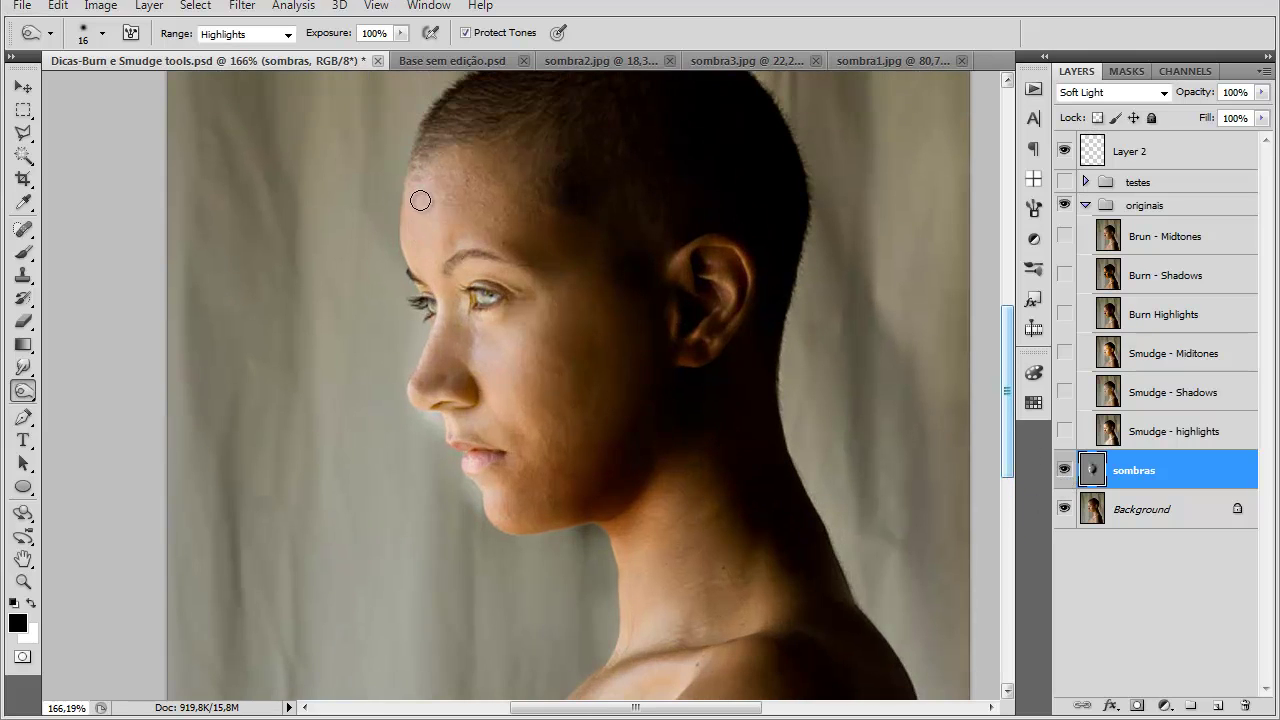
pyautogui.click(1064, 470)
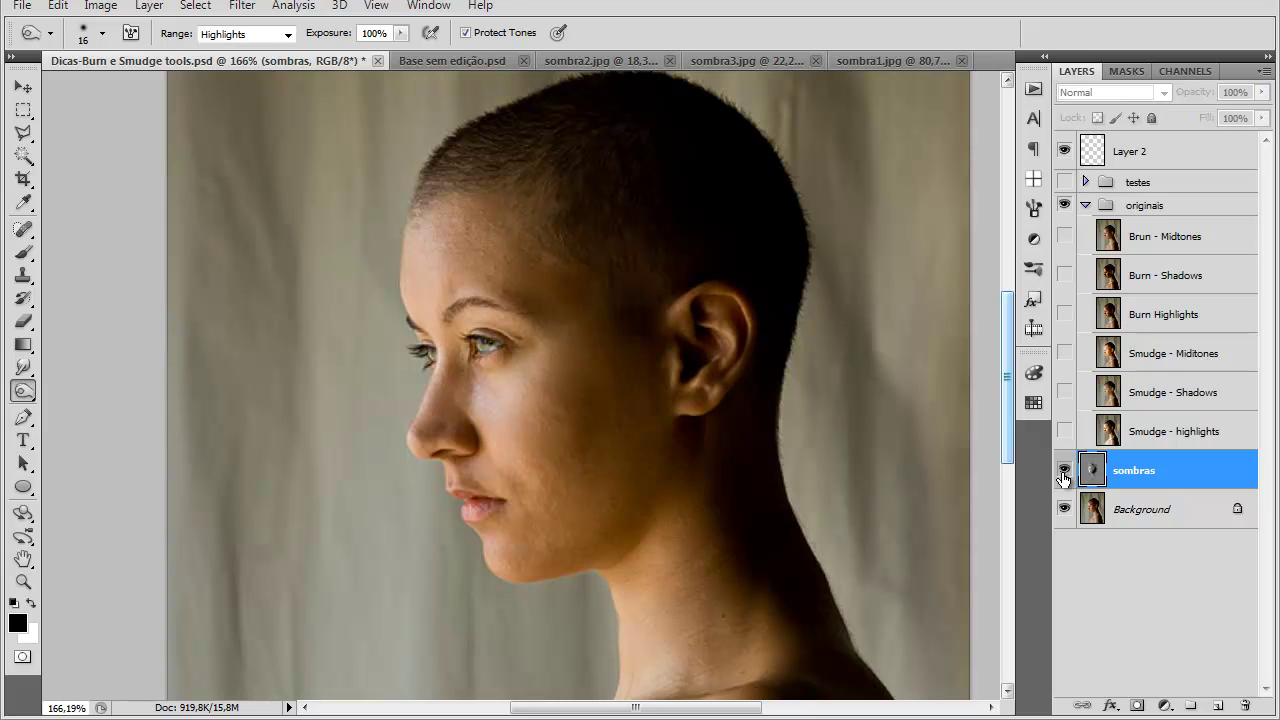
pyautogui.click(1064, 470)
pyautogui.click(1063, 476)
pyautogui.click(1063, 476)
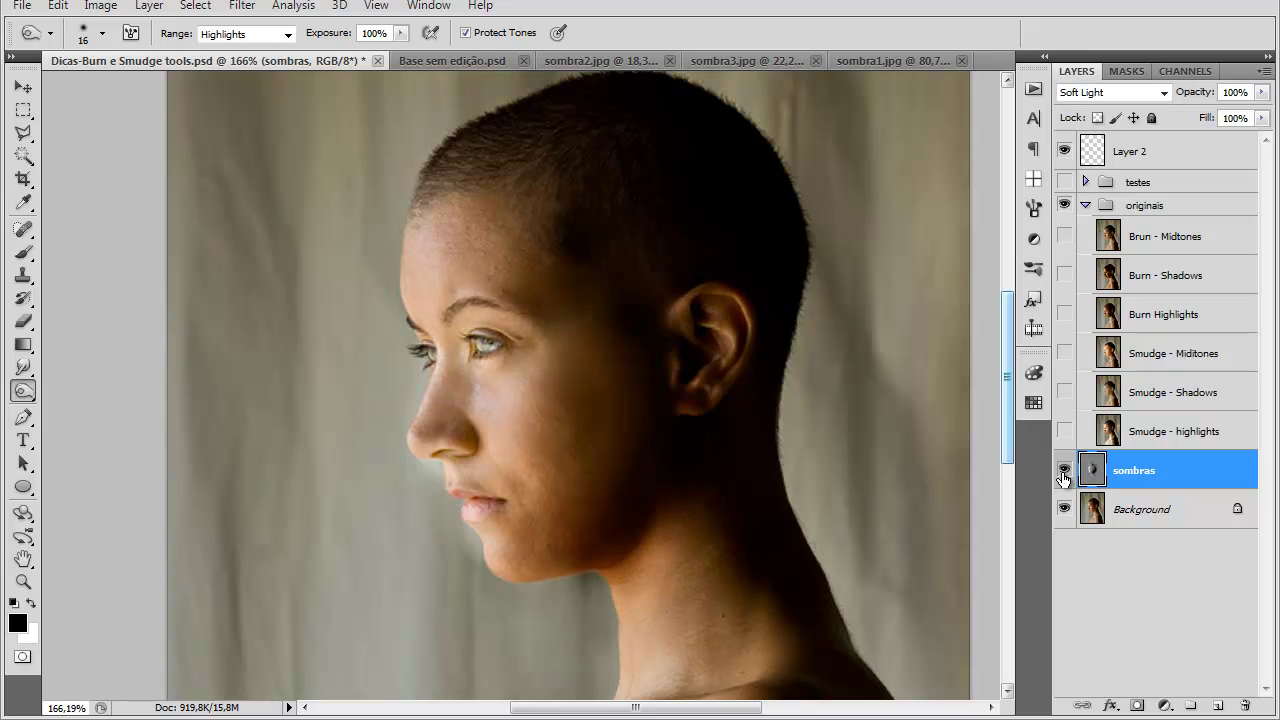
pyautogui.click(1063, 476)
pyautogui.click(1063, 476)
# Step: Switch to the Brush tool, reduce its size to 52 and set the foreground color to a gray of 50% brightness
pyautogui.click(24, 254)
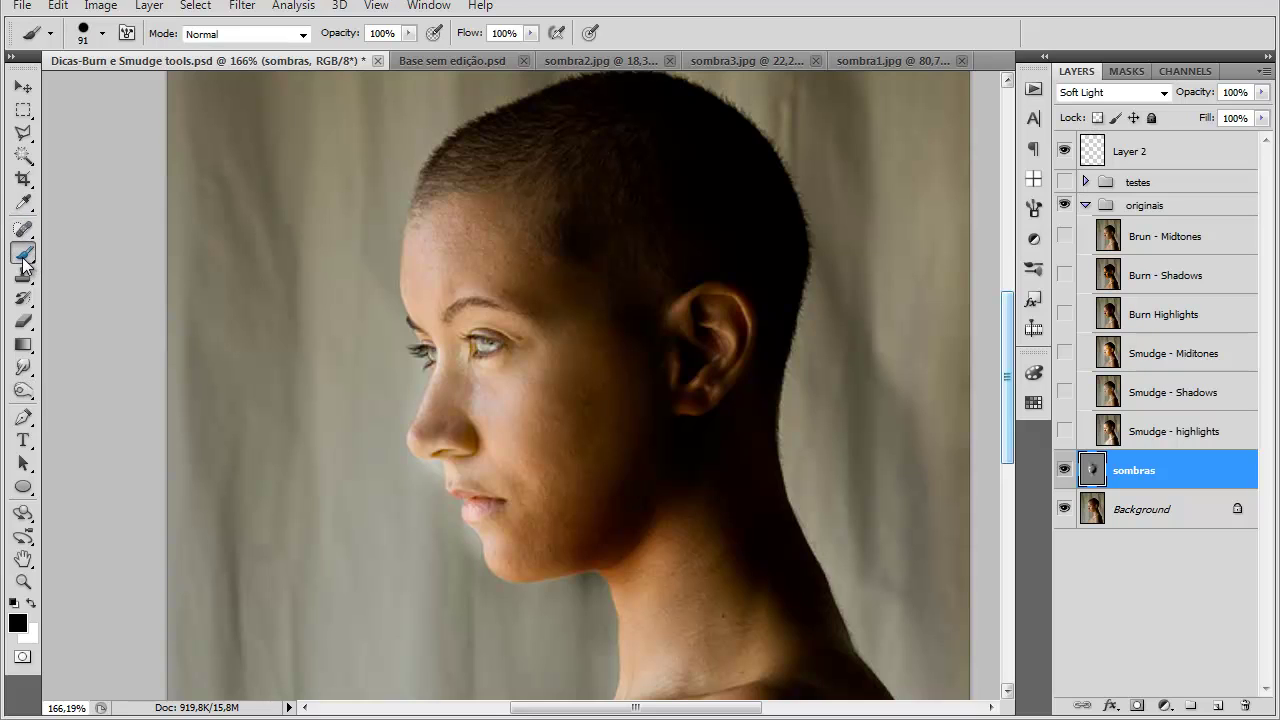
pyautogui.keyDown('alt'); pyautogui.rightClick(351, 264); pyautogui.keyUp('alt')
pyautogui.moveTo(336, 268); pyautogui.dragTo(339, 361)
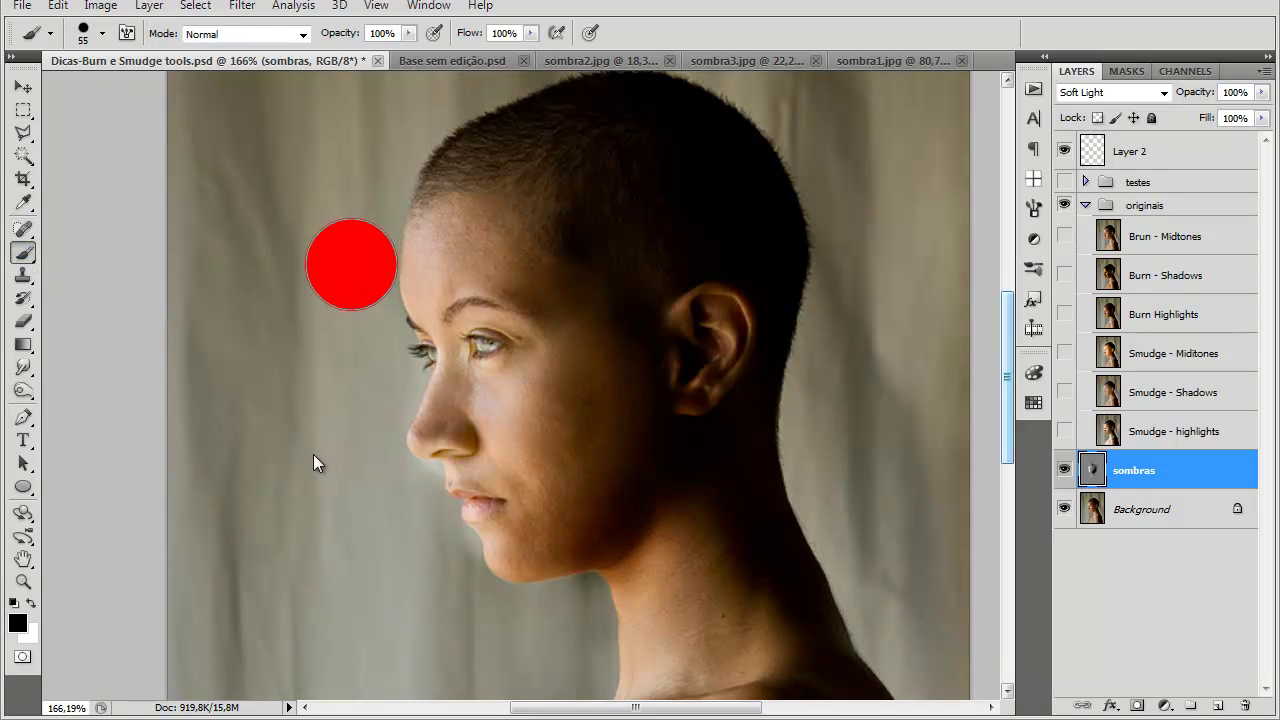
pyautogui.click(17, 622)
pyautogui.click(662, 252)
pyautogui.doubleClick(1012, 296)
pyautogui.write('50')
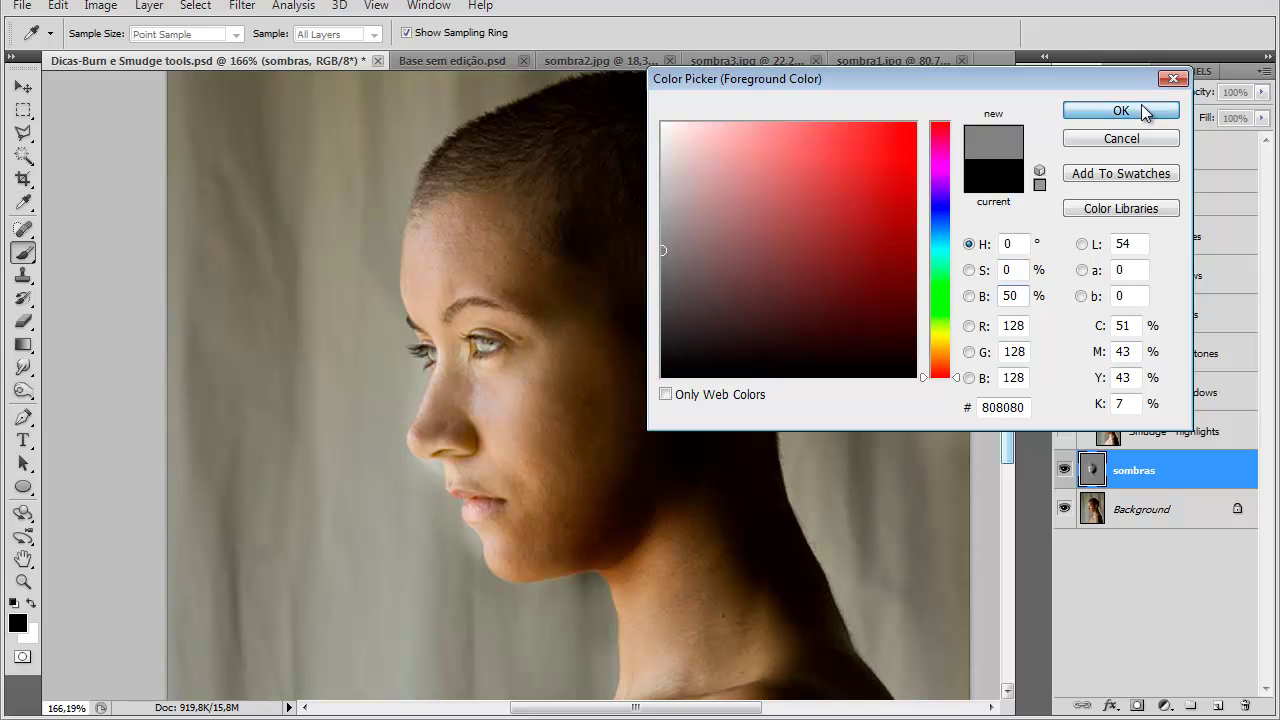
pyautogui.click(1143, 108)
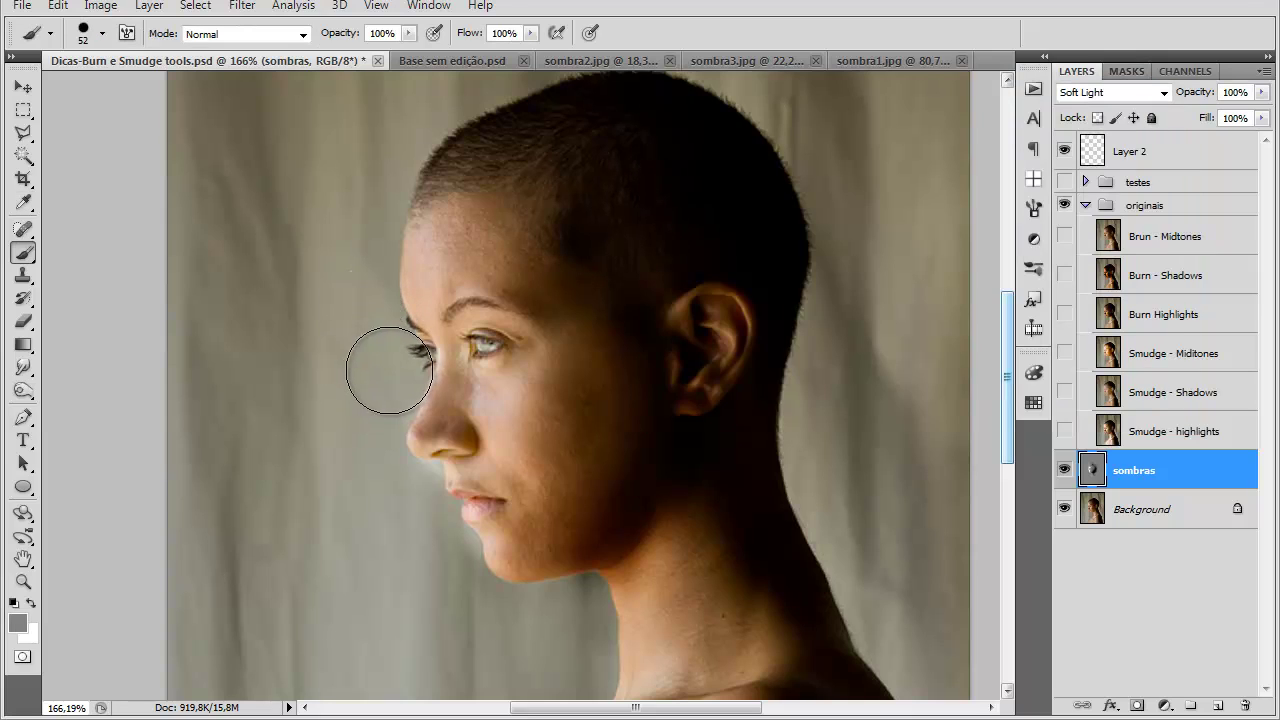
# Step: Paint gray over the retouching spill on the backdrop beside the nose, lips and forehead, using brush sizes 29, 20 and 27
pyautogui.click(394, 486)
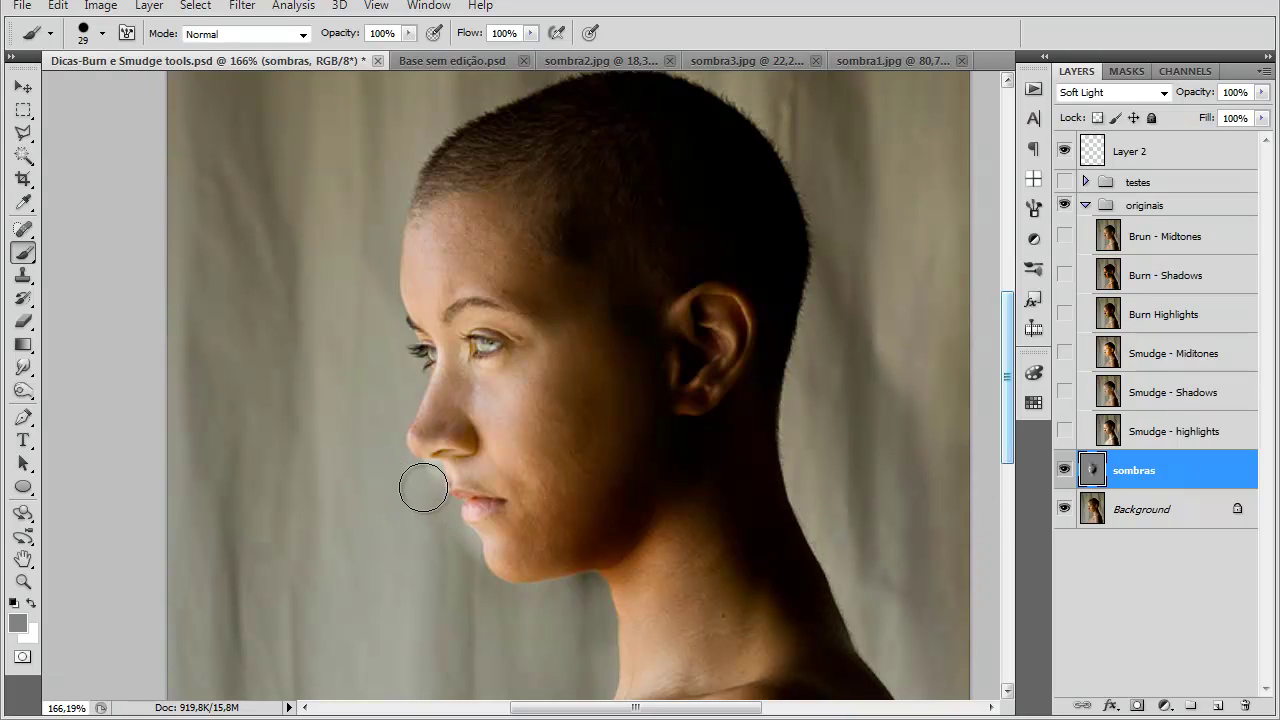
pyautogui.click(400, 490)
pyautogui.click(429, 478)
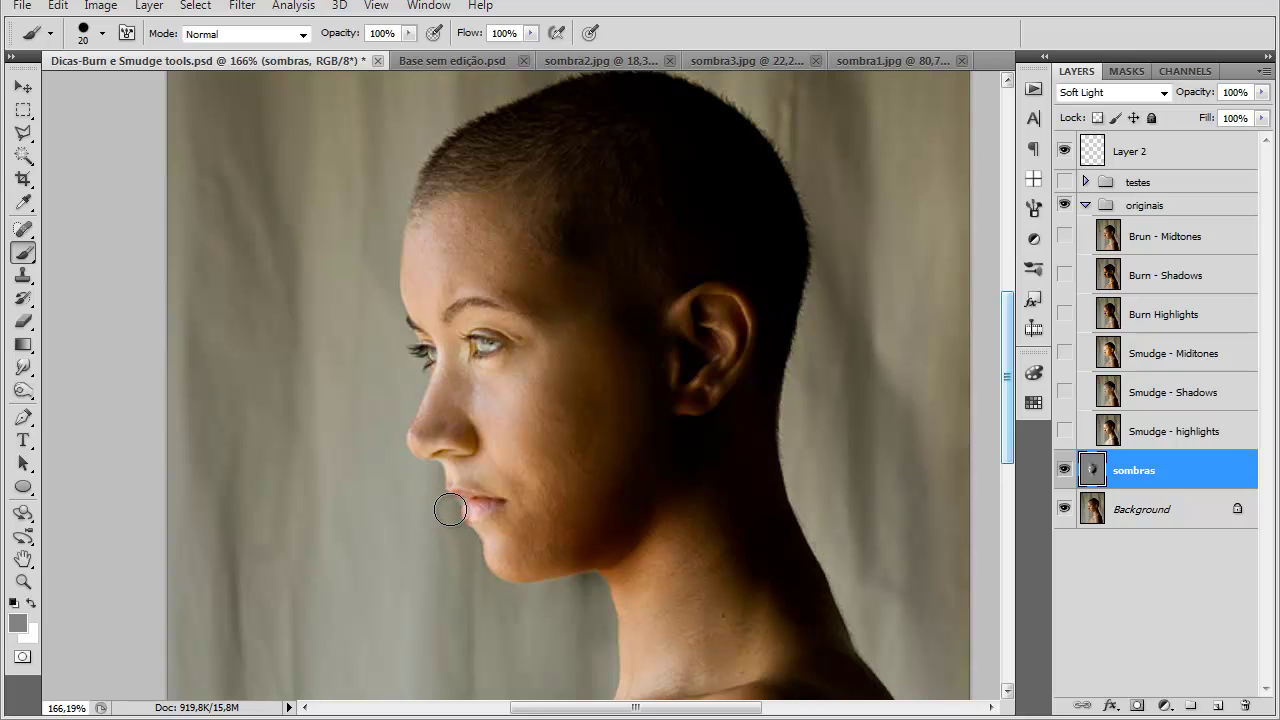
pyautogui.scroll(-2, 449, 509)
pyautogui.rightClick(405, 272)
pyautogui.press('Escape')
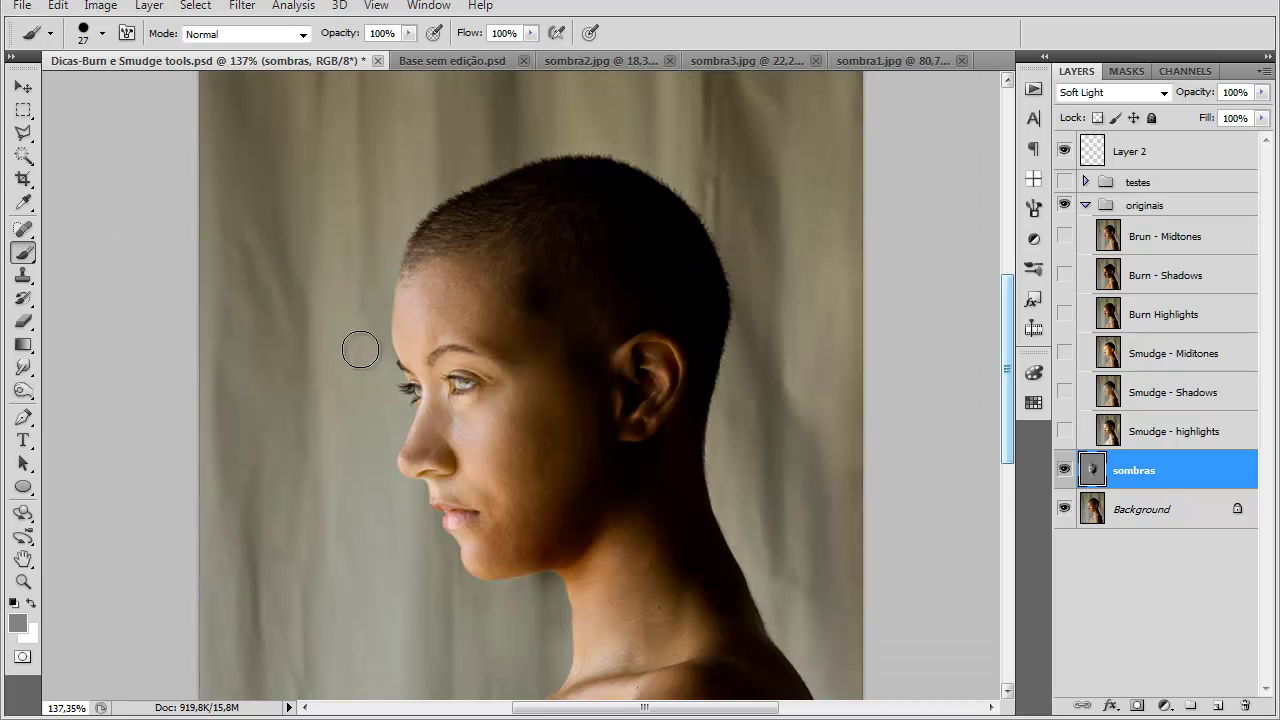
pyautogui.moveTo(360, 251); pyautogui.dragTo(390, 251)
# Step: Toggle the sombras layer's visibility to compare the cleaned-up portrait with the original
pyautogui.click(1063, 470)
pyautogui.click(1063, 470)
pyautogui.click(1063, 470)
pyautogui.click(1063, 470)
pyautogui.click(1063, 470)
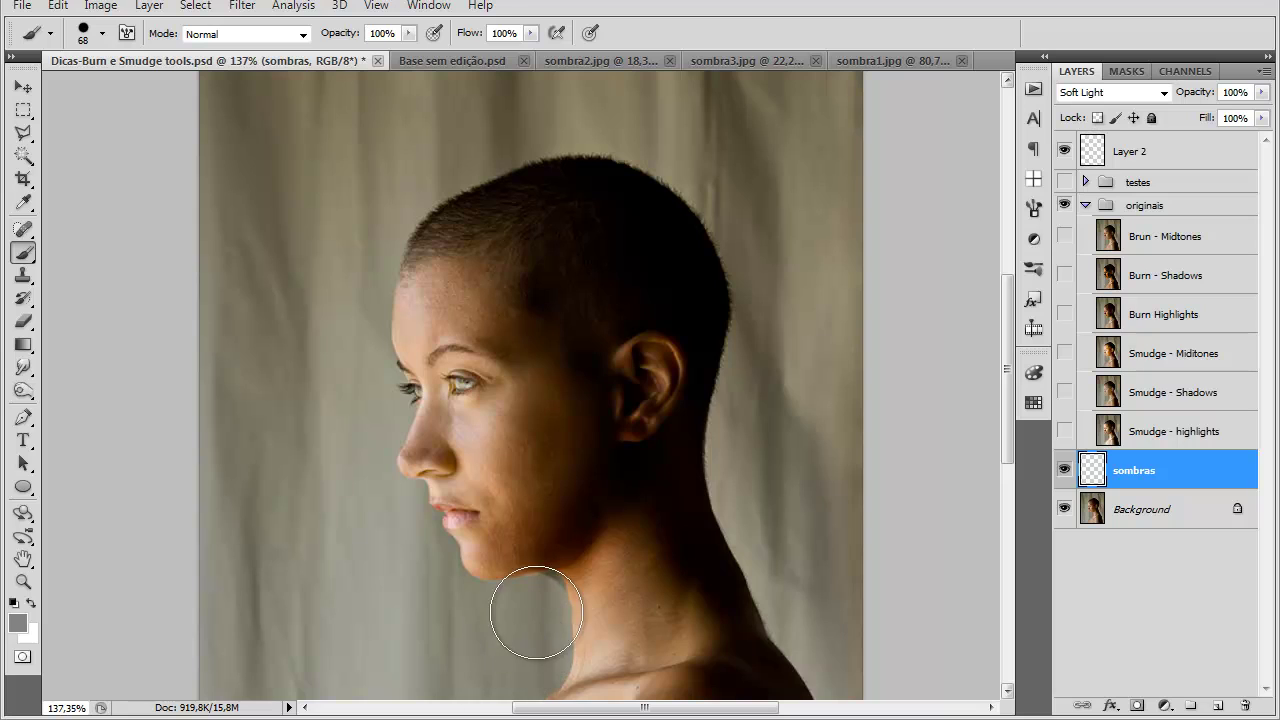
# Step: Paint gray over the jaw with a size 68 brush to erase the retouching there, testing it with undo and redo
pyautogui.moveTo(560, 531); pyautogui.dragTo(520, 571)
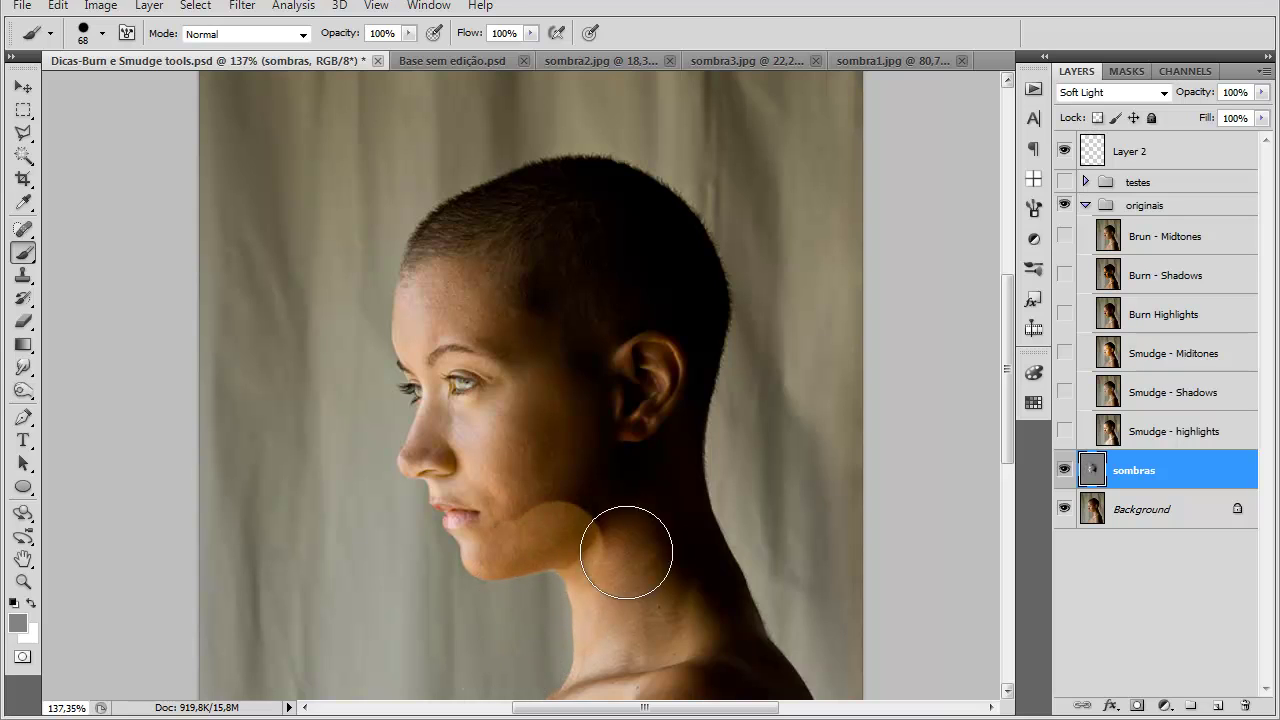
pyautogui.click(563, 517)
pyautogui.hotkey('ctrl', 'alt', 'z')
pyautogui.hotkey('ctrl', 'alt', 'z')
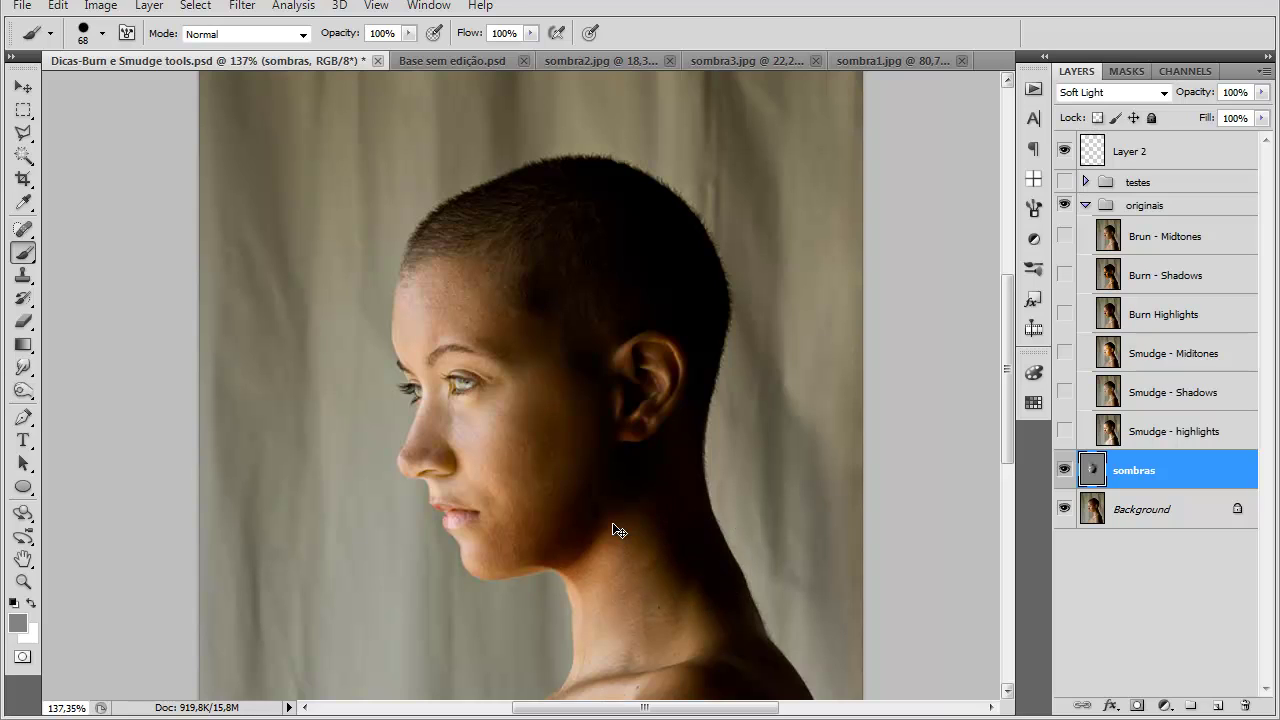
pyautogui.hotkey('ctrl', 'shift', 'z')
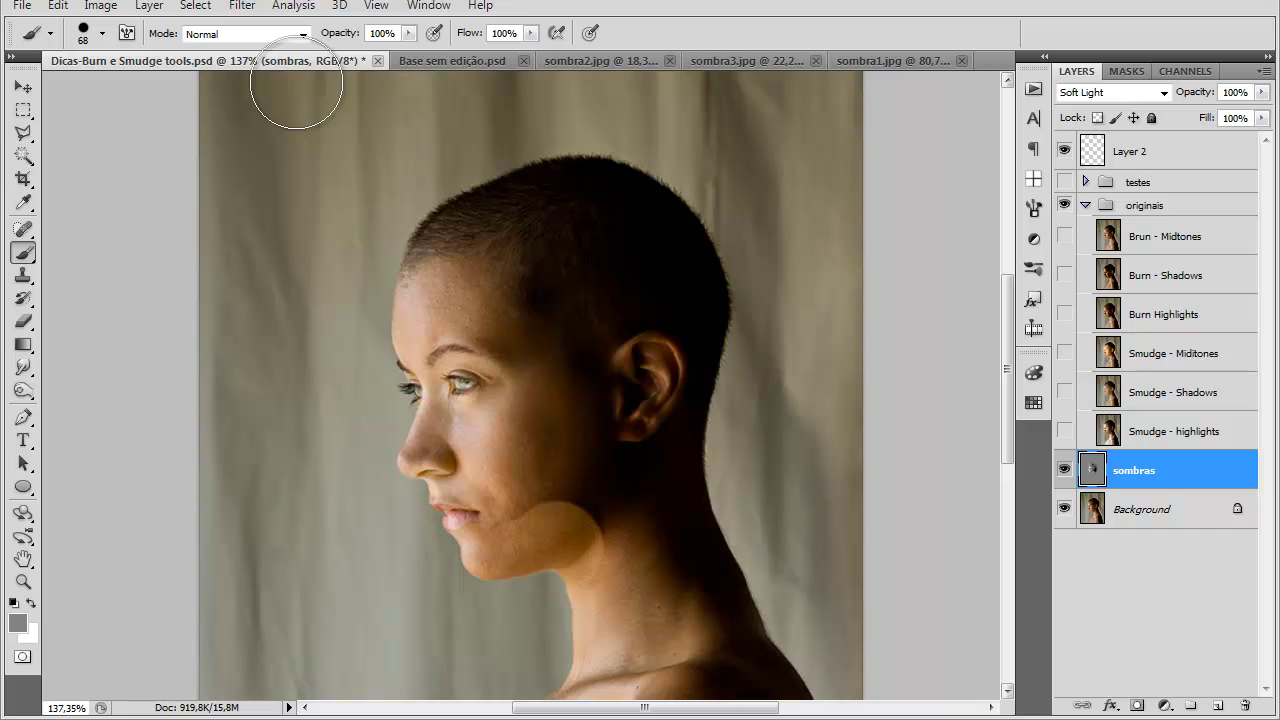
# Step: Switch to Base sem edição.psd and view the Original group's Layer 3, Layer 1 and Pilao copy each in isolation
pyautogui.click(430, 62)
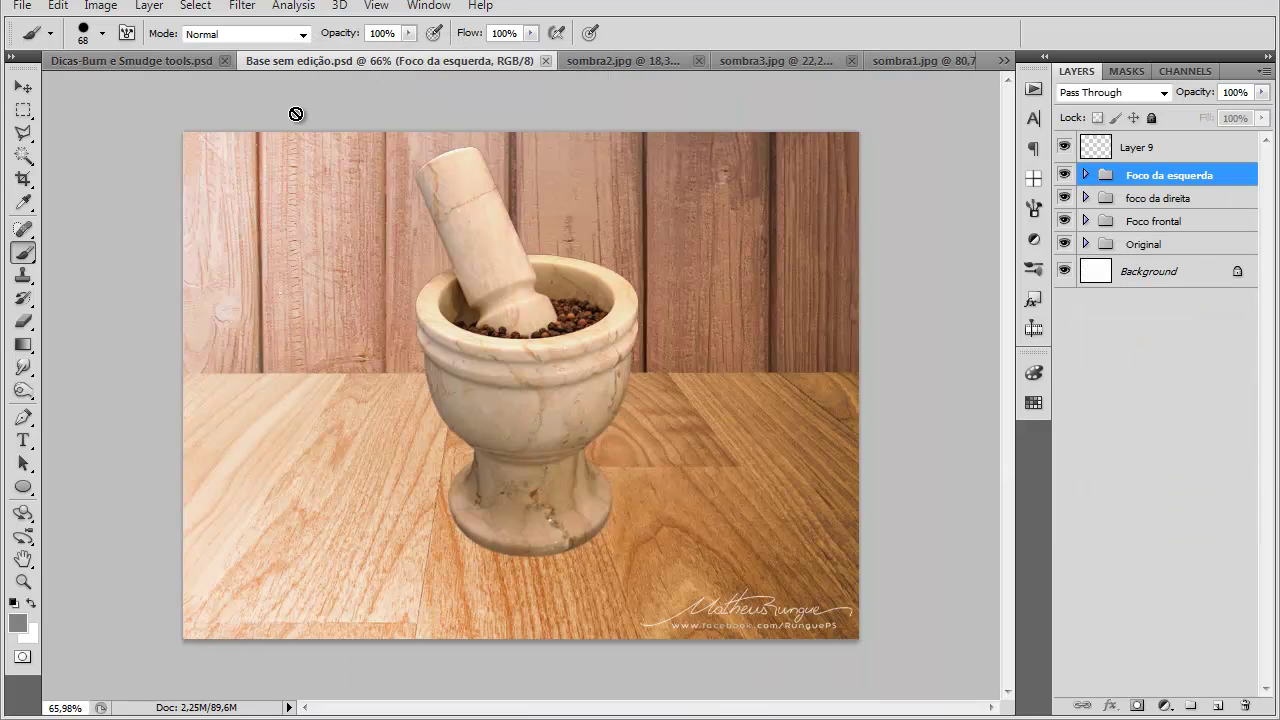
pyautogui.scroll(1, 533, 327)
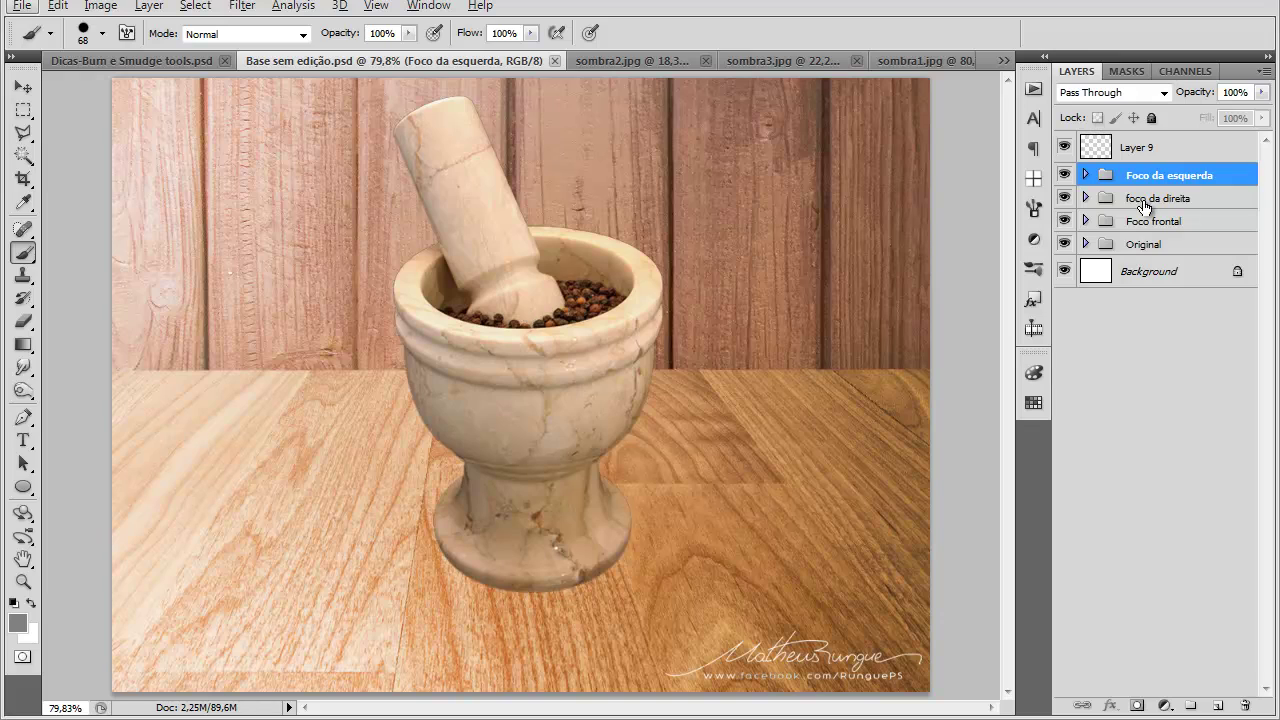
pyautogui.click(1085, 244)
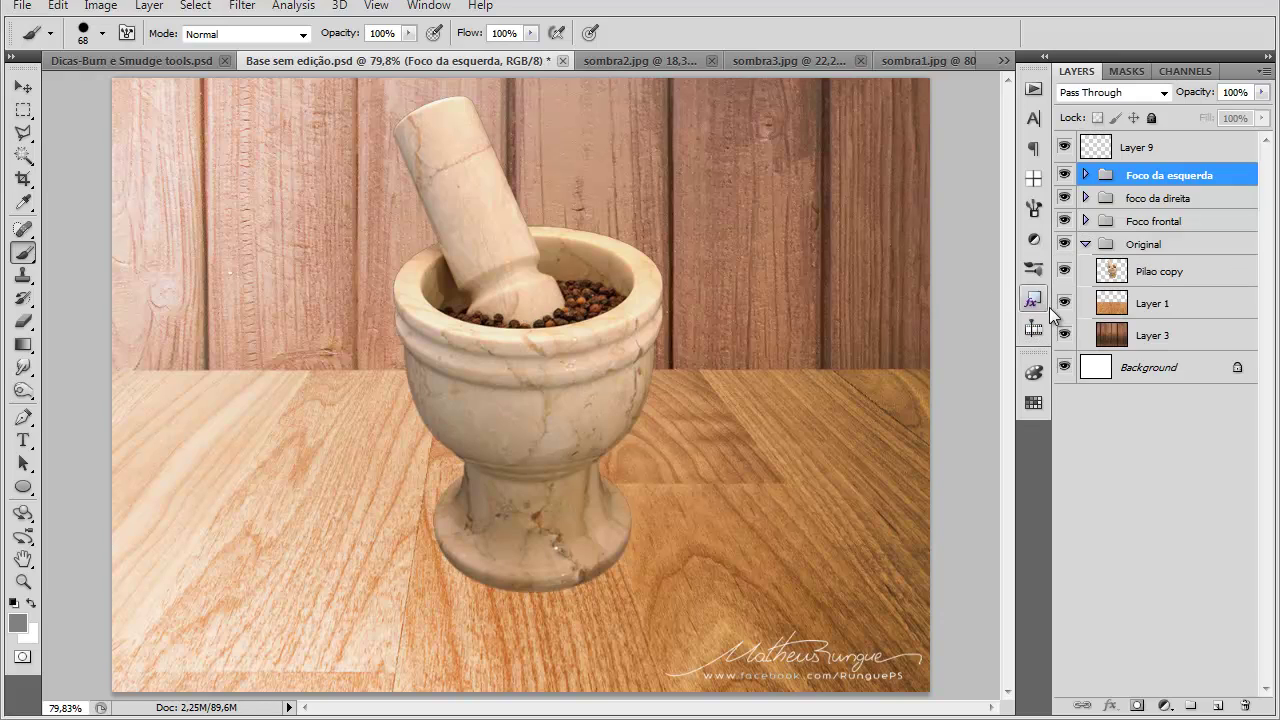
pyautogui.click(1064, 336)
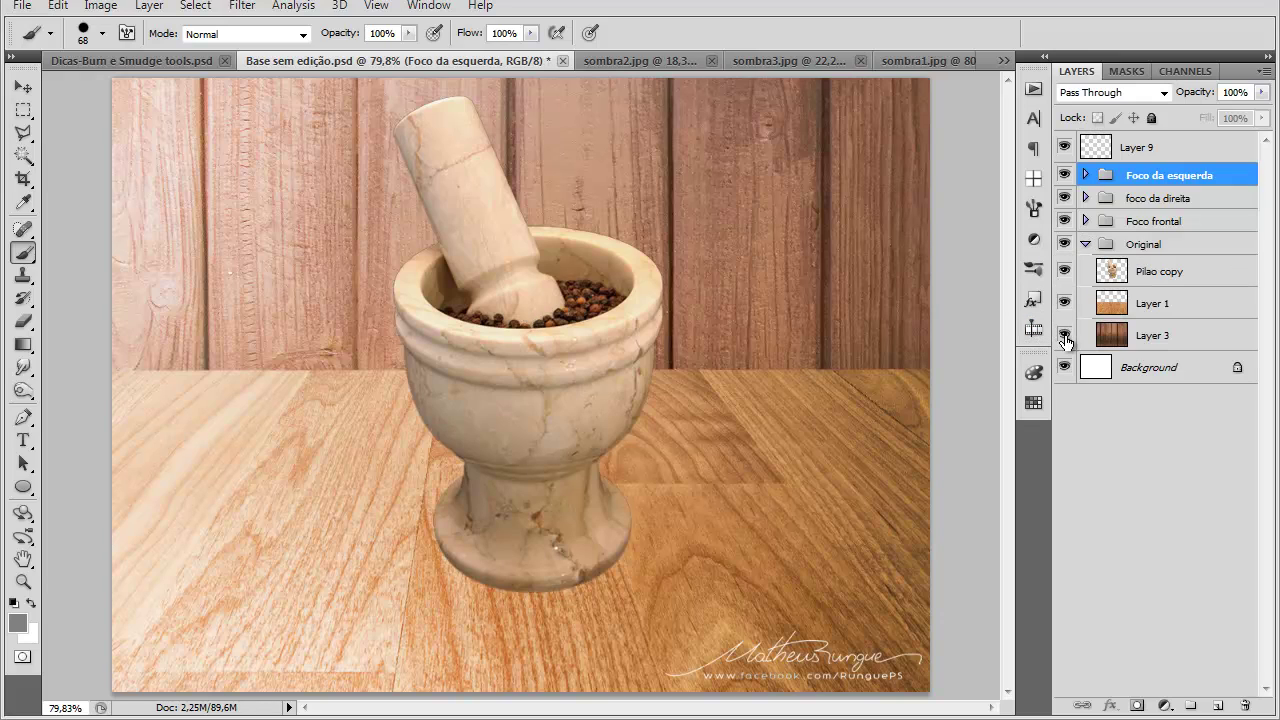
pyautogui.keyDown('alt'); pyautogui.click(1064, 336); pyautogui.keyUp('alt')
pyautogui.keyDown('alt'); pyautogui.click(1064, 303); pyautogui.keyUp('alt')
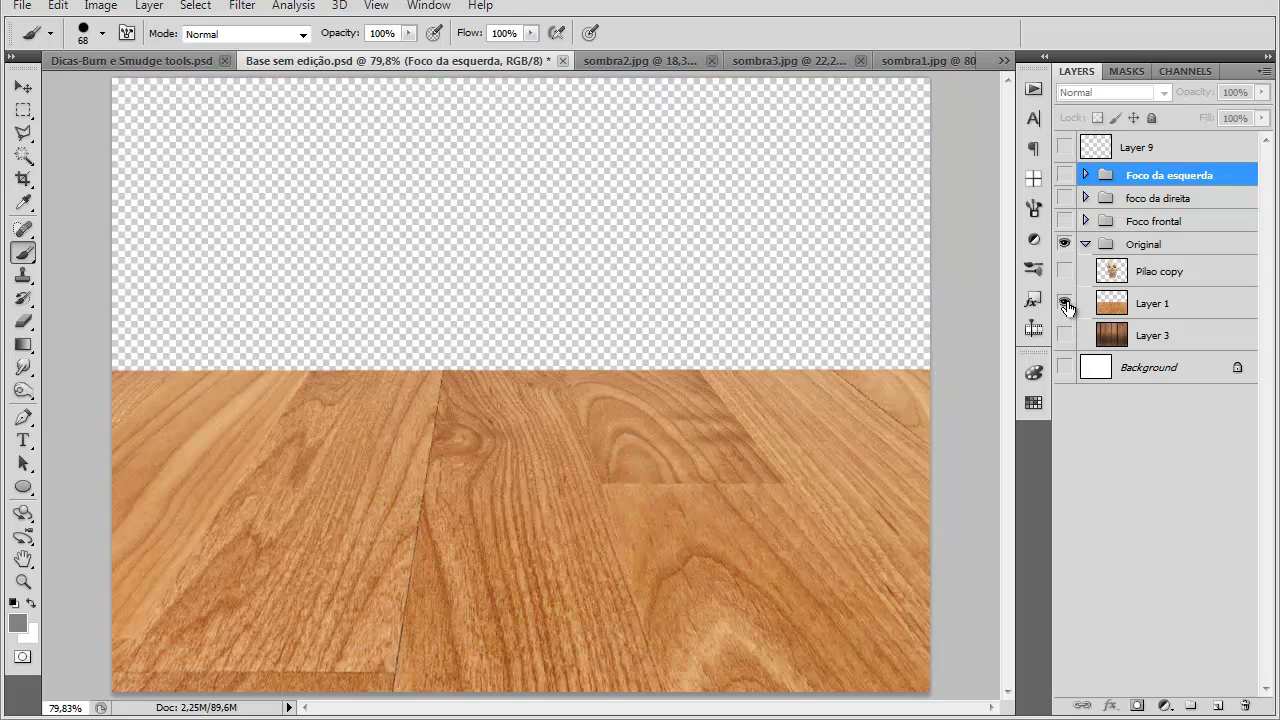
pyautogui.keyDown('alt'); pyautogui.click(1064, 303); pyautogui.keyUp('alt')
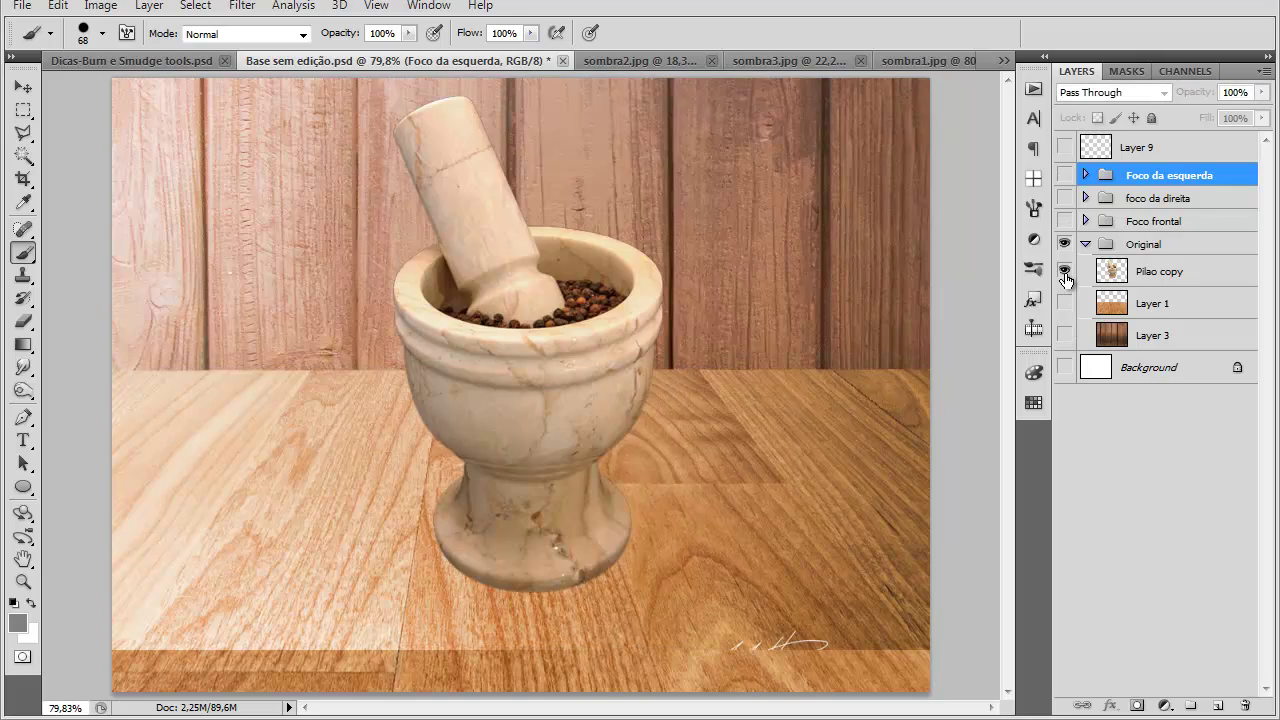
pyautogui.keyDown('alt'); pyautogui.click(1064, 271); pyautogui.keyUp('alt')
pyautogui.keyDown('alt'); pyautogui.click(1064, 271); pyautogui.keyUp('alt')
pyautogui.keyDown('alt'); pyautogui.click(1064, 336); pyautogui.keyUp('alt')
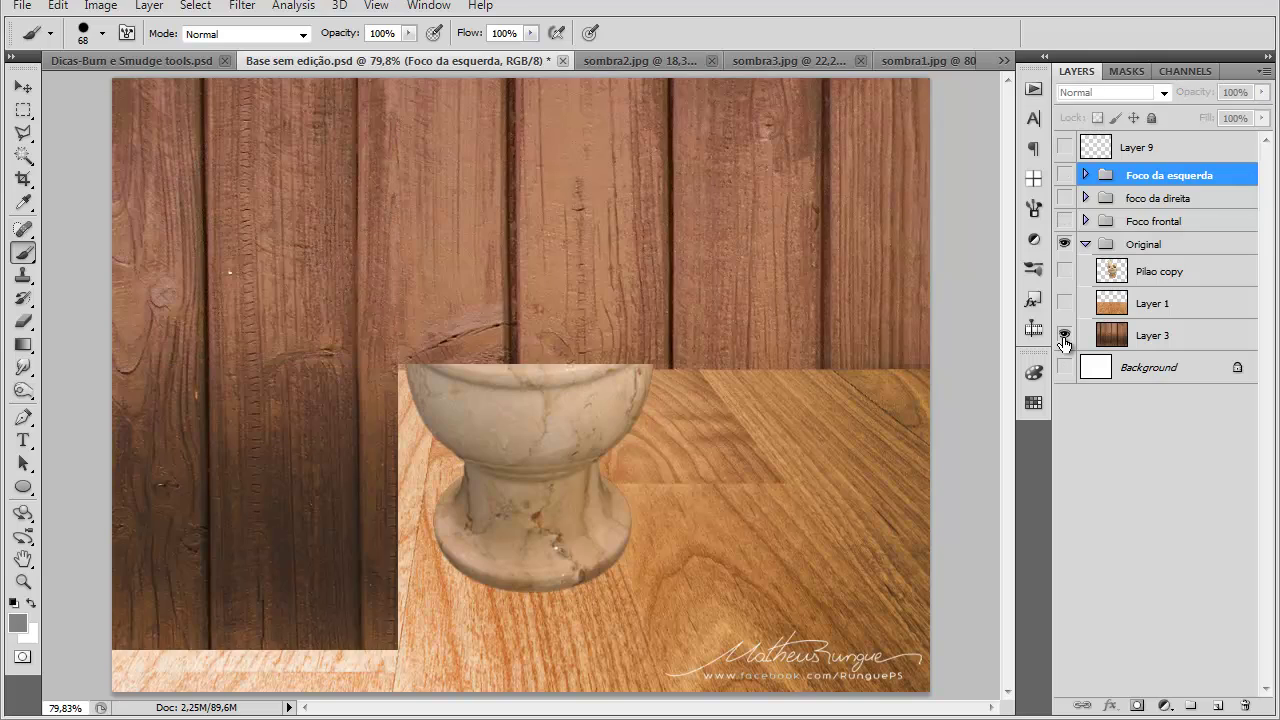
pyautogui.keyDown('alt'); pyautogui.click(1064, 336); pyautogui.keyUp('alt')
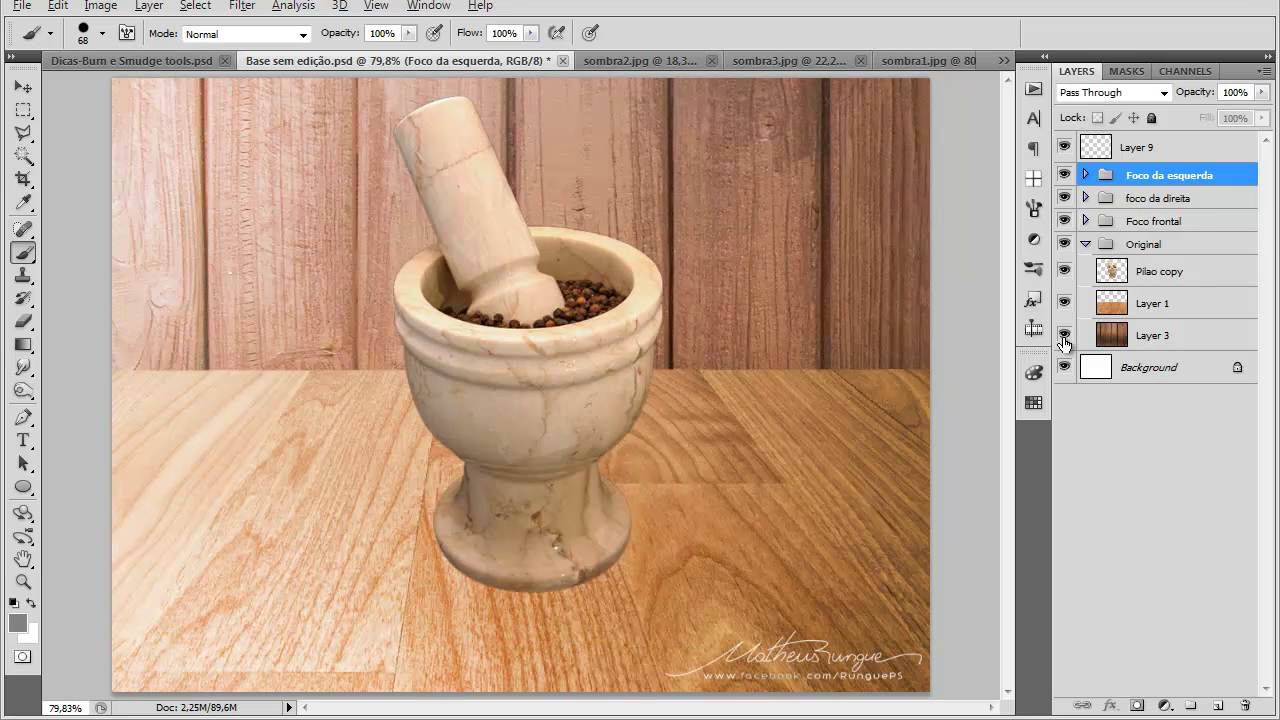
# Step: View the wall and table layers of the Original group in isolation once more and collapse the group
pyautogui.keyDown('alt'); pyautogui.click(1064, 336); pyautogui.keyUp('alt')
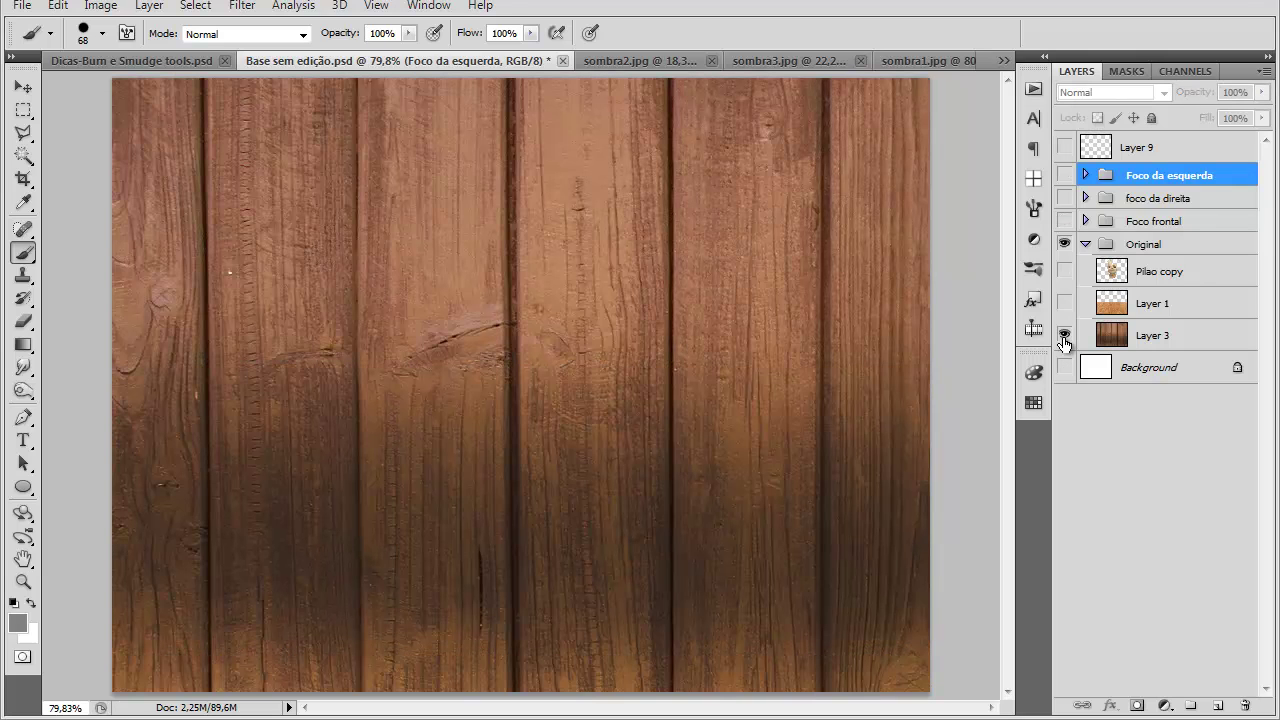
pyautogui.keyDown('alt'); pyautogui.click(1064, 336); pyautogui.keyUp('alt')
pyautogui.keyDown('alt'); pyautogui.click(1064, 303); pyautogui.keyUp('alt')
pyautogui.keyDown('alt'); pyautogui.click(1064, 304); pyautogui.keyUp('alt')
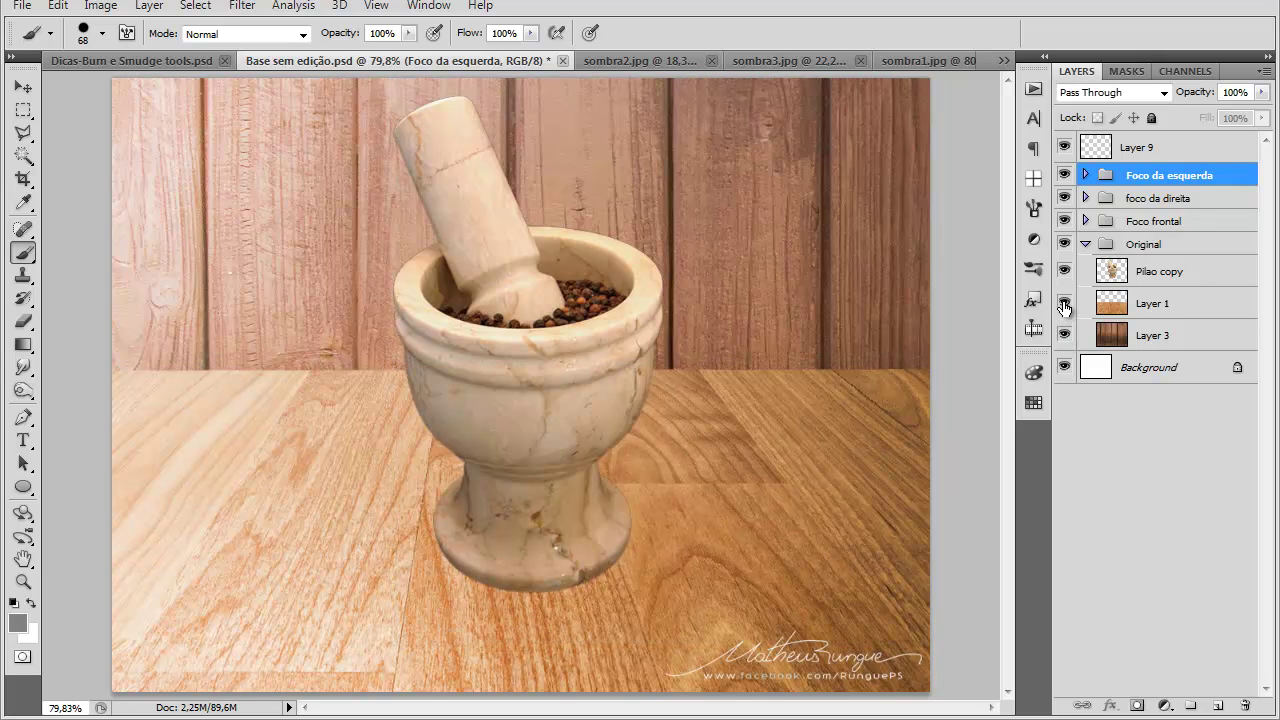
pyautogui.click(1086, 244)
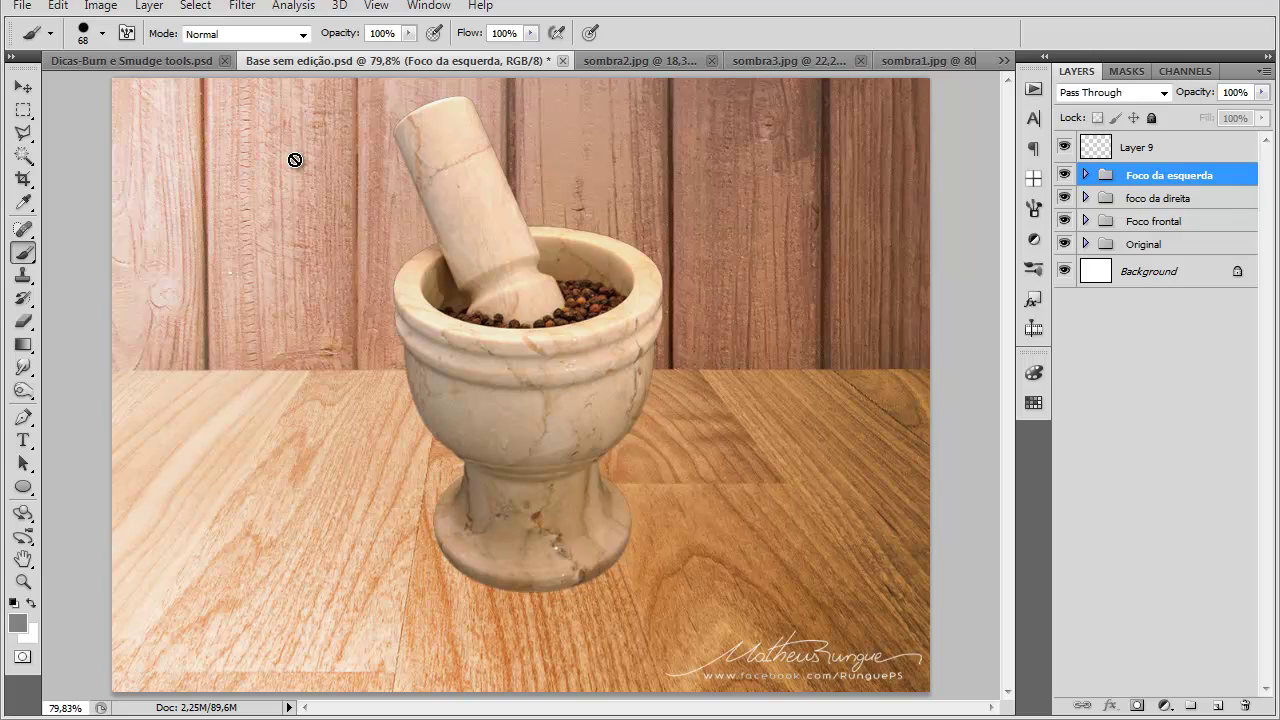
# Step: Hide the groups Foco da esquerda, foco da direita and Foco frontal, and select the Original group with the Move tool active
pyautogui.click(23, 87)
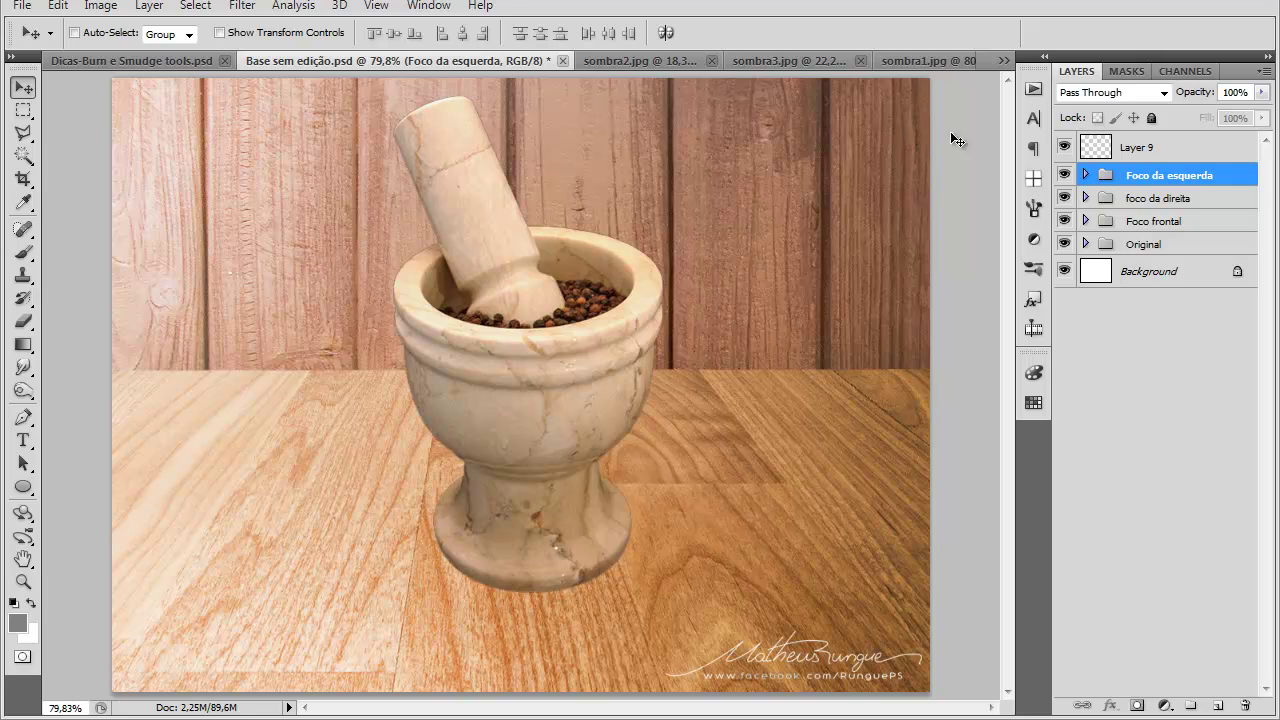
pyautogui.moveTo(1063, 175); pyautogui.dragTo(1064, 226)
pyautogui.click(1140, 247)
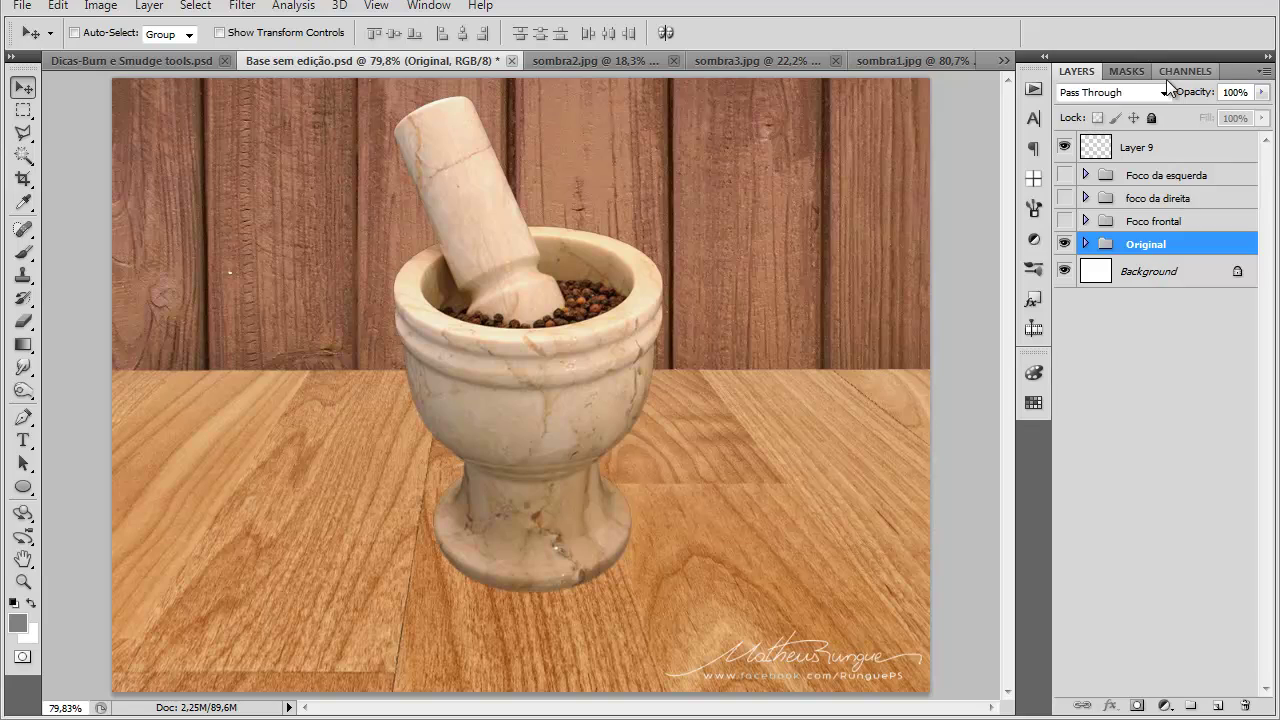
# Step: Examine how light and shadow fall in the reference photos sombra2.jpg, sombra3.jpg and sombra1.jpg
pyautogui.click(561, 59)
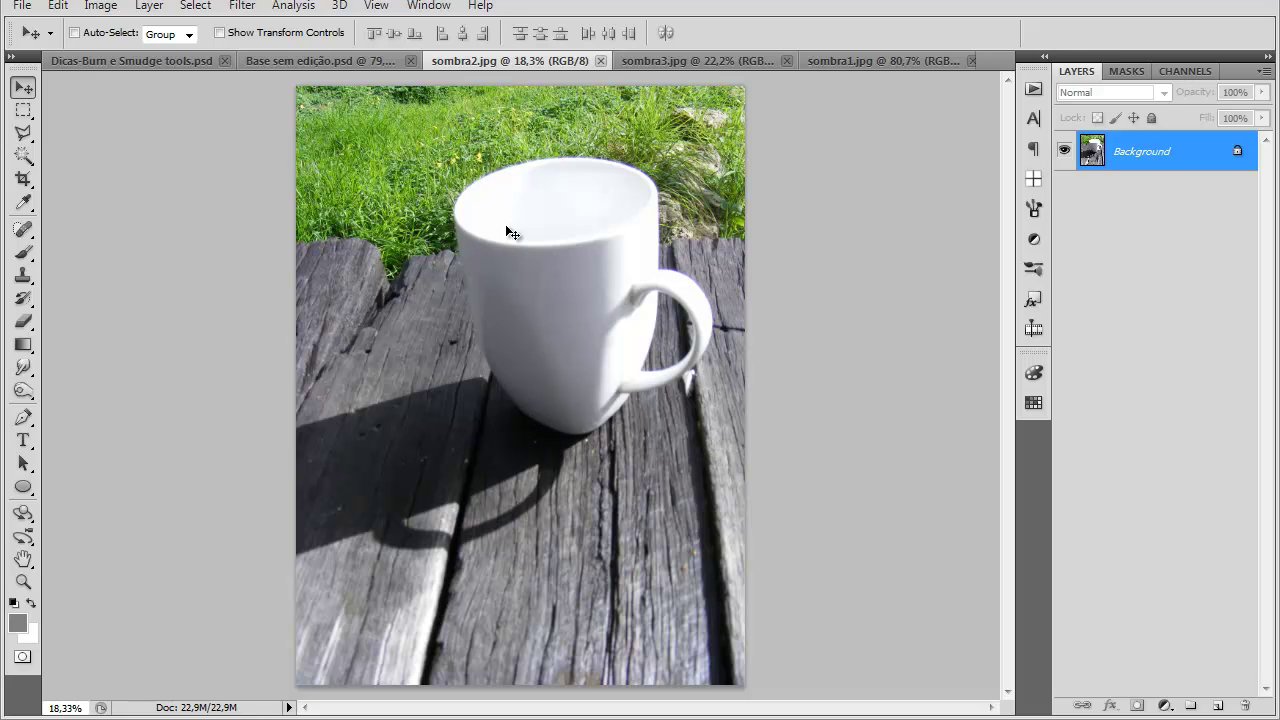
pyautogui.click(646, 61)
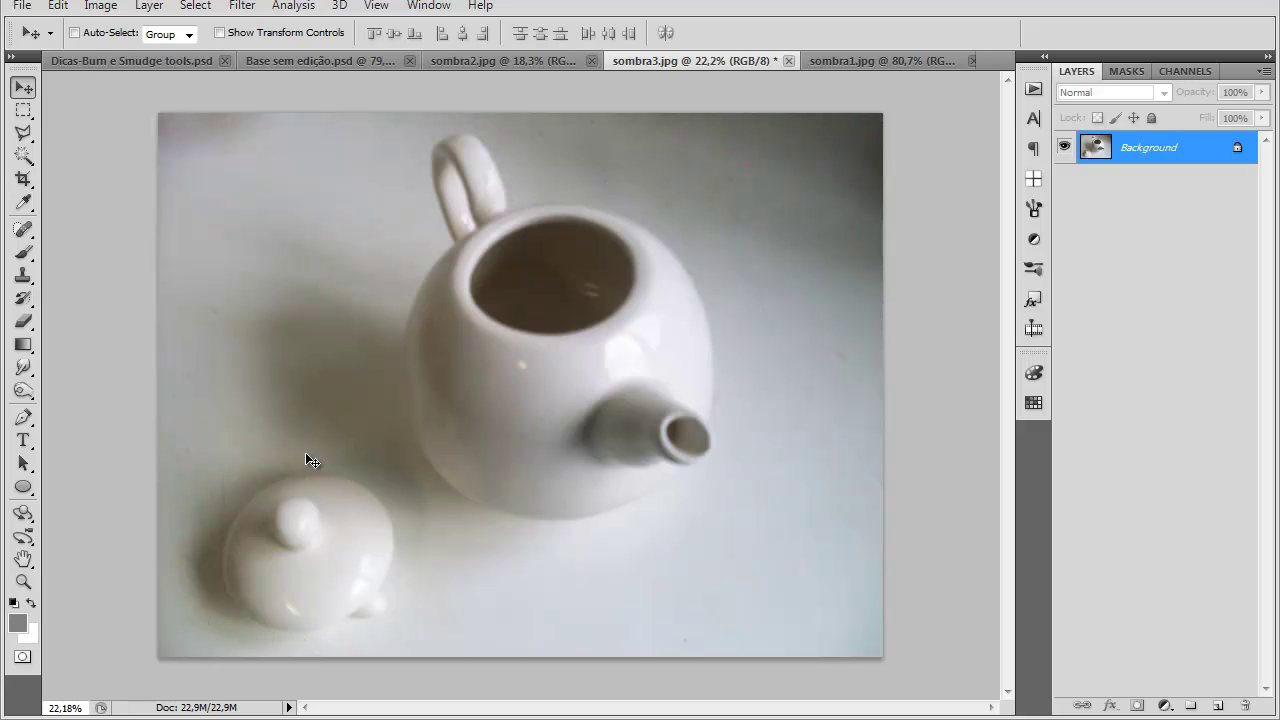
pyautogui.click(818, 60)
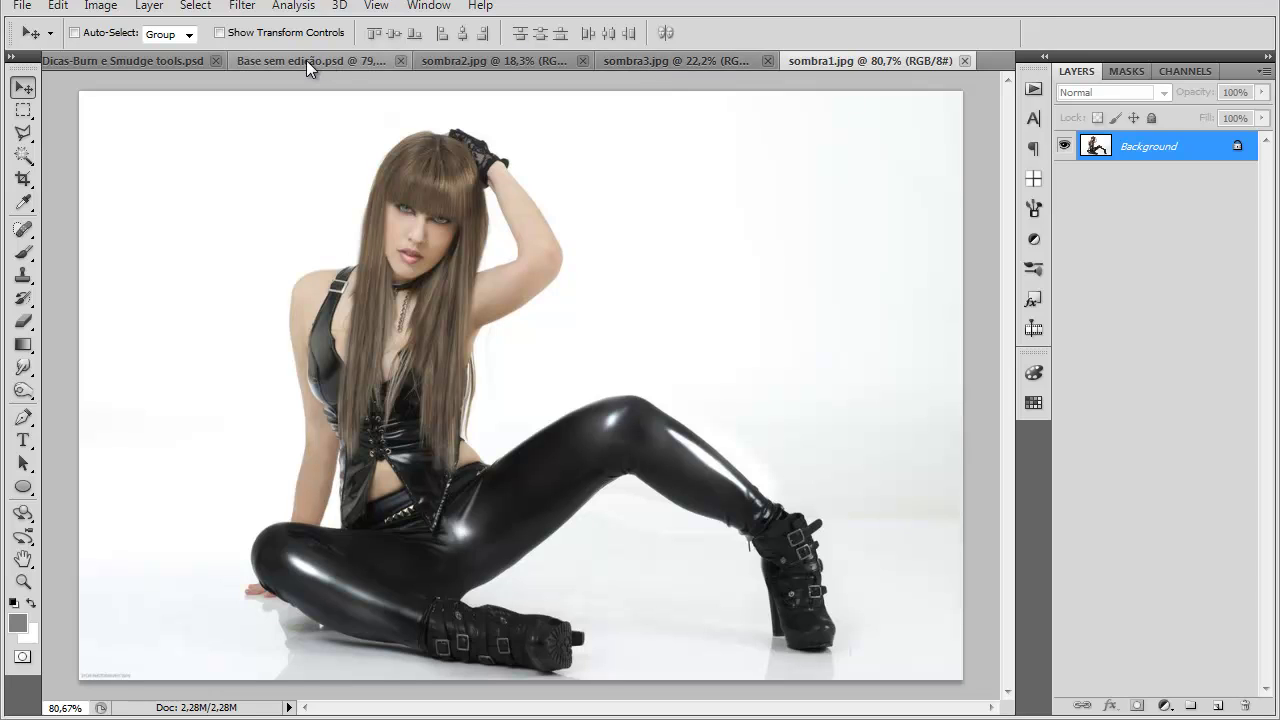
pyautogui.click(494, 61)
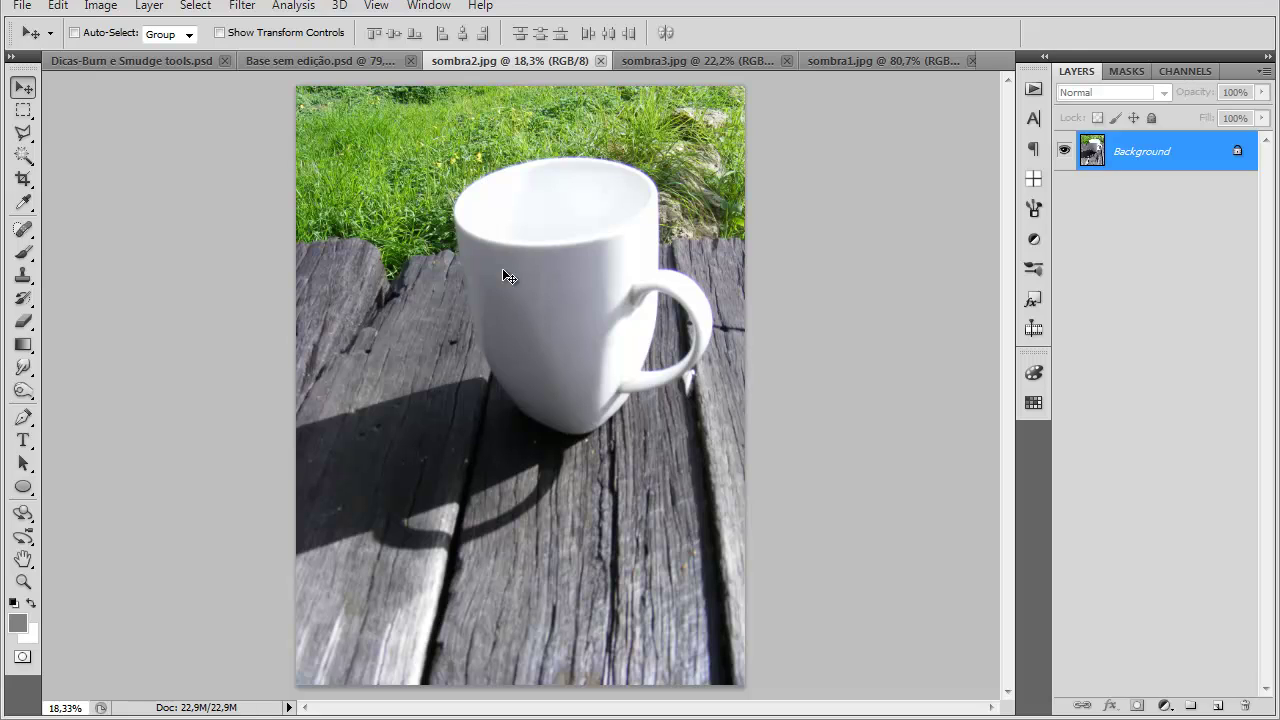
# Step: Return to Base sem edição.psd, show and expand the Foco da esquerda group, and select its Pilao layer
pyautogui.click(351, 59)
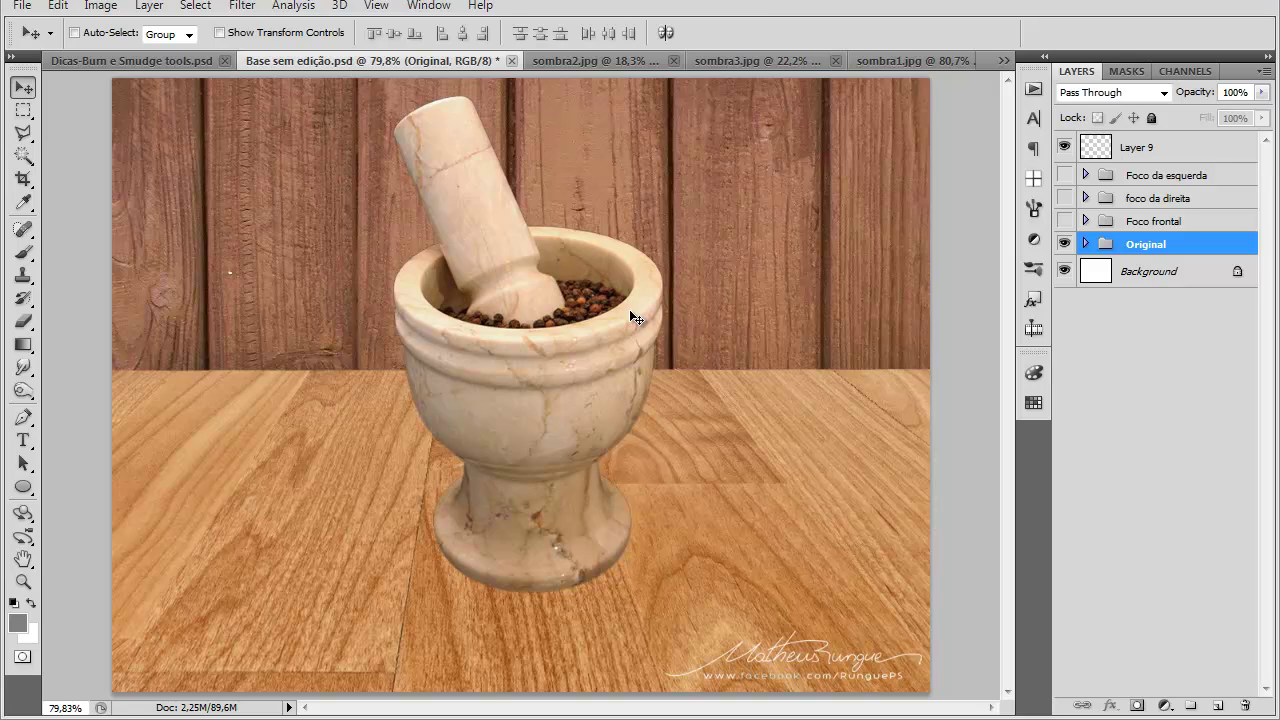
pyautogui.click(1064, 175)
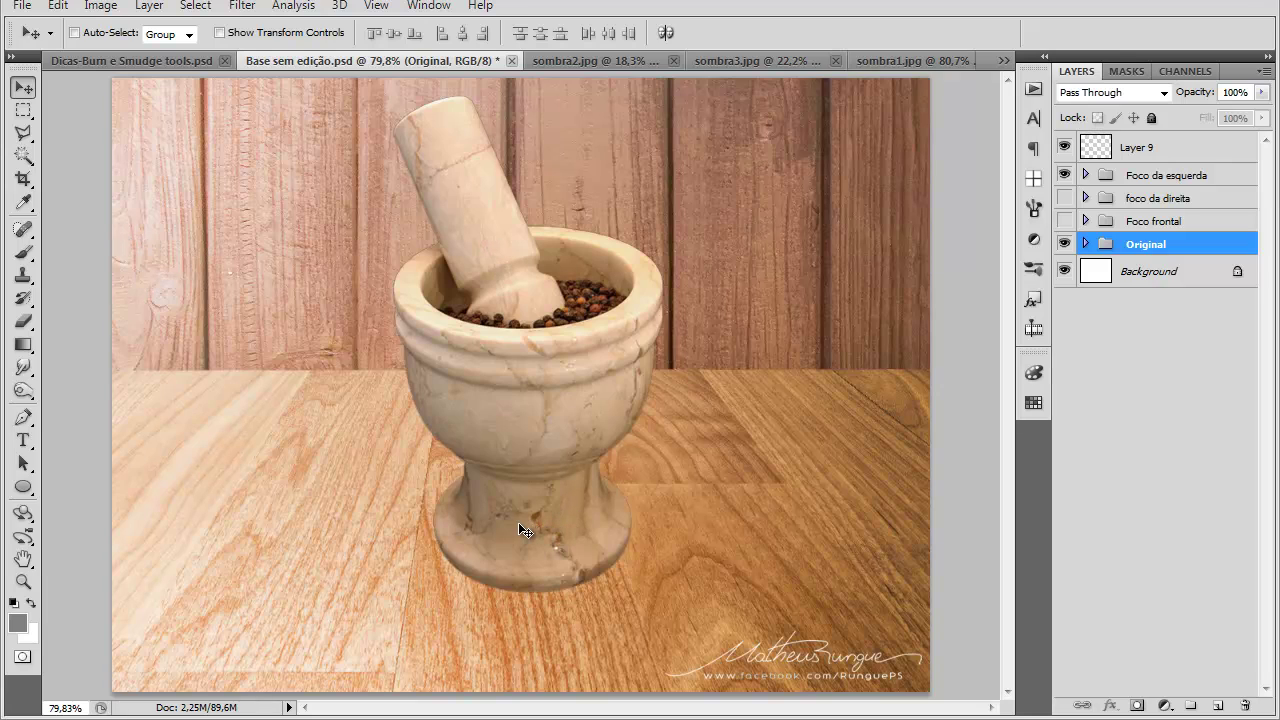
pyautogui.click(1085, 175)
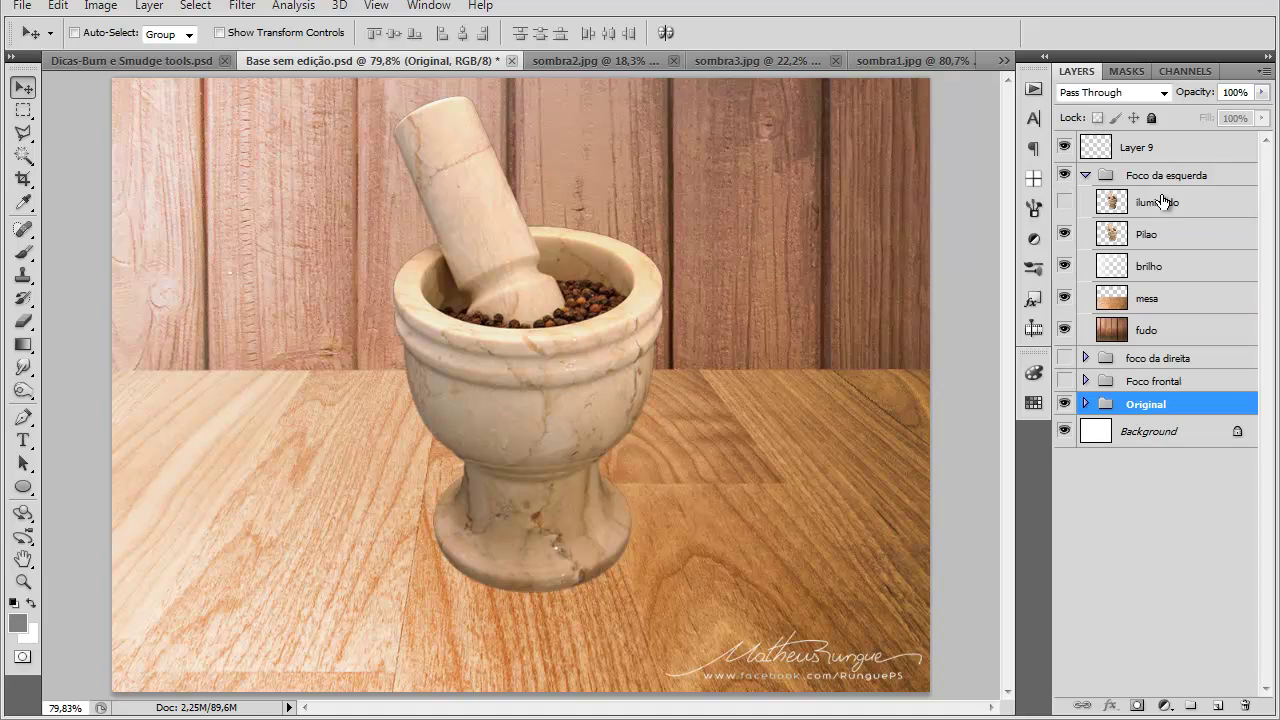
pyautogui.click(1176, 206)
pyautogui.click(1168, 238)
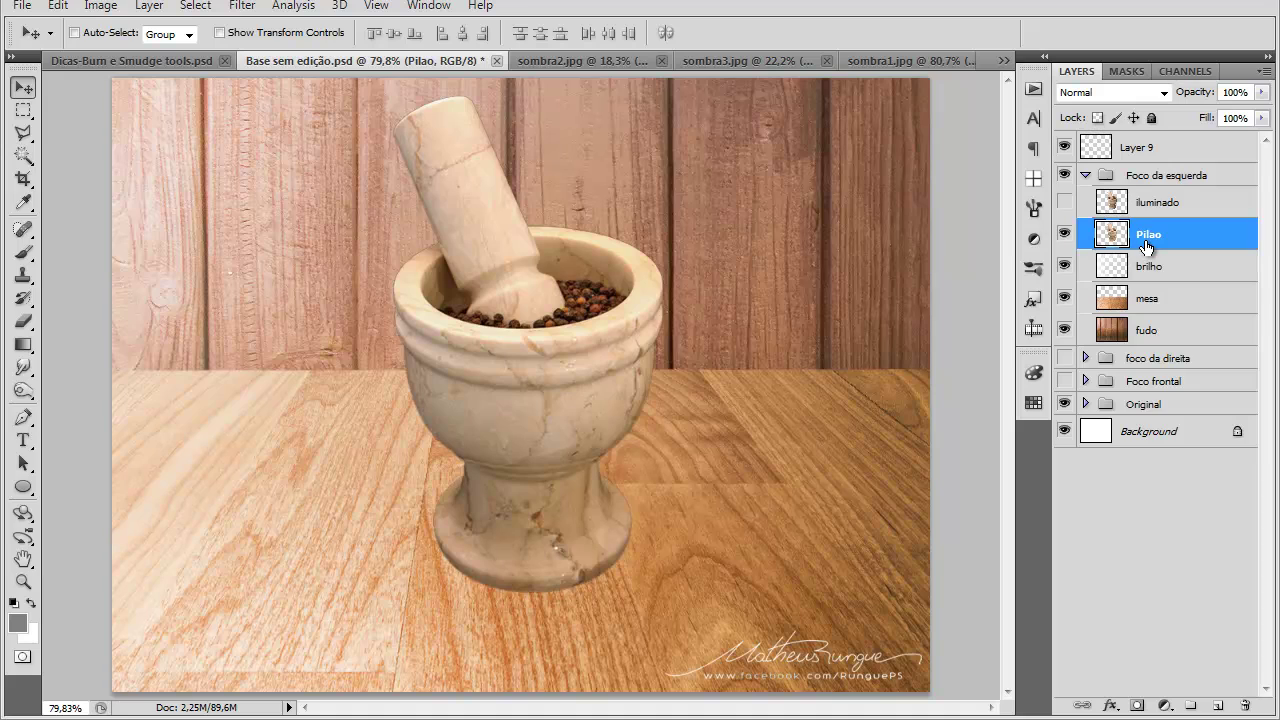
# Step: Duplicate the Pilao layer and place the copy beneath the original Pilao layer in the Foco da esquerda group
pyautogui.hotkey('ctrl', 'j')
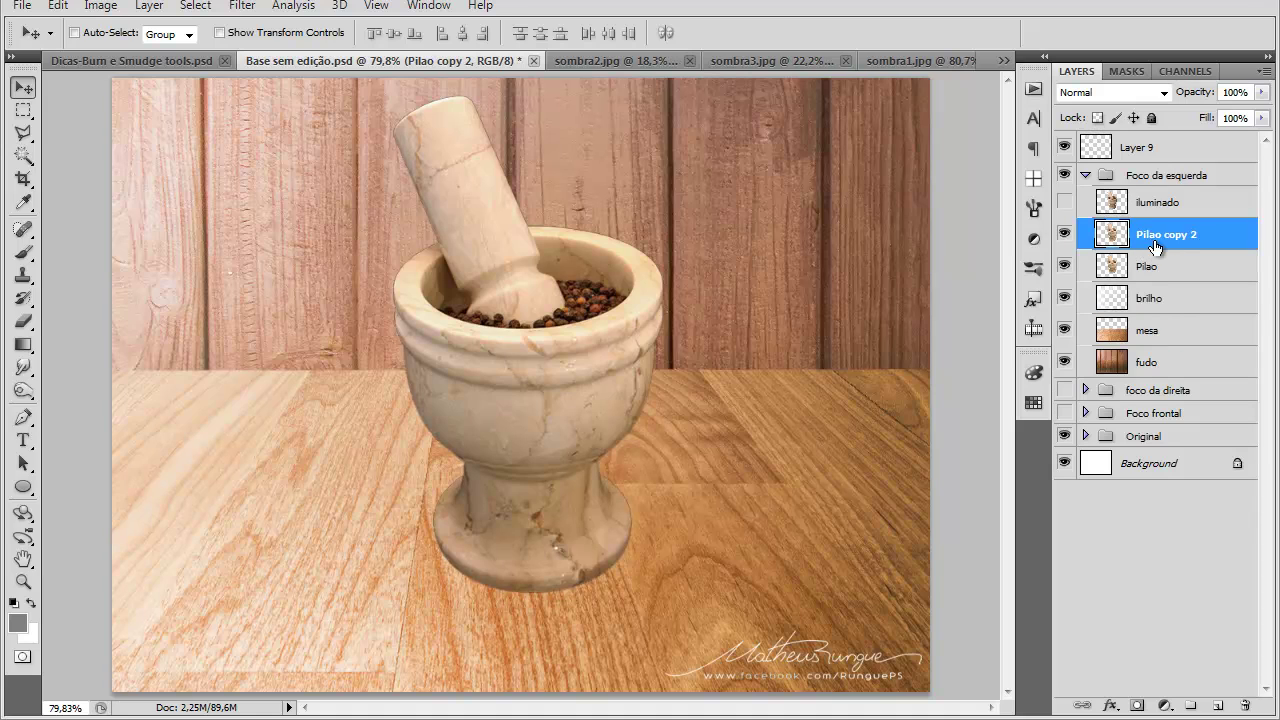
pyautogui.click(23, 133)
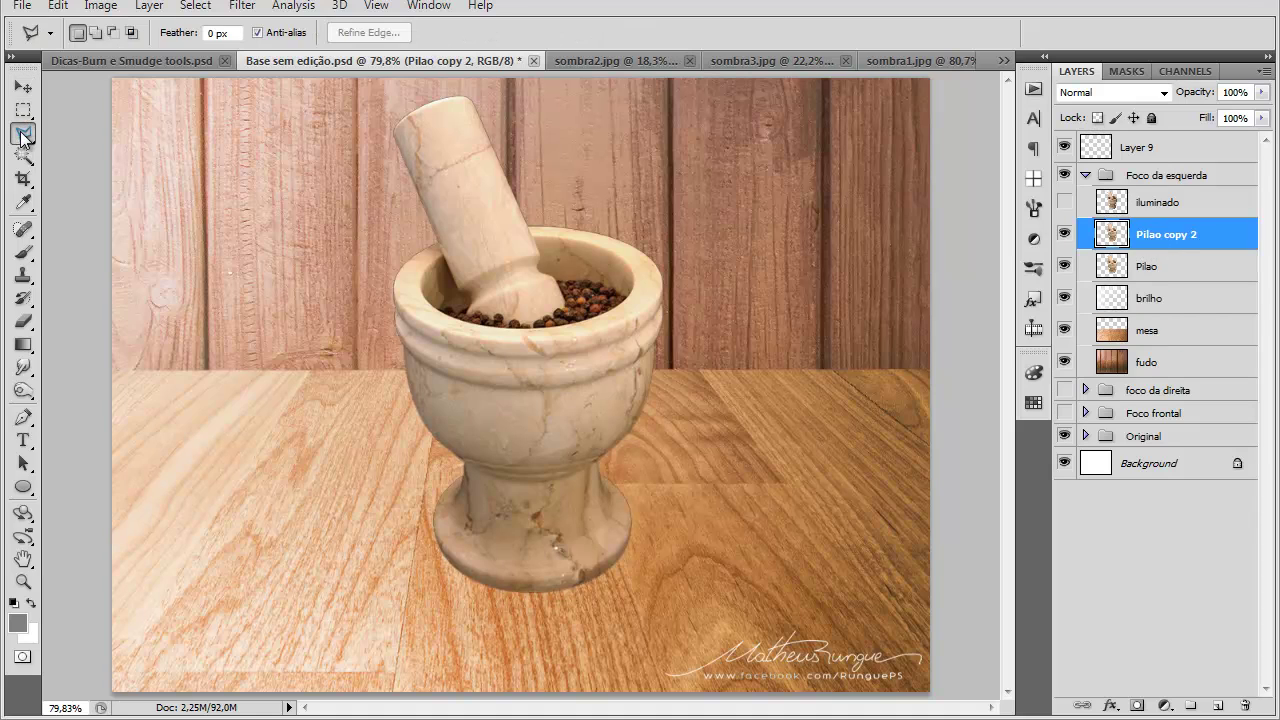
pyautogui.moveTo(1187, 252); pyautogui.dragTo(1186, 280)
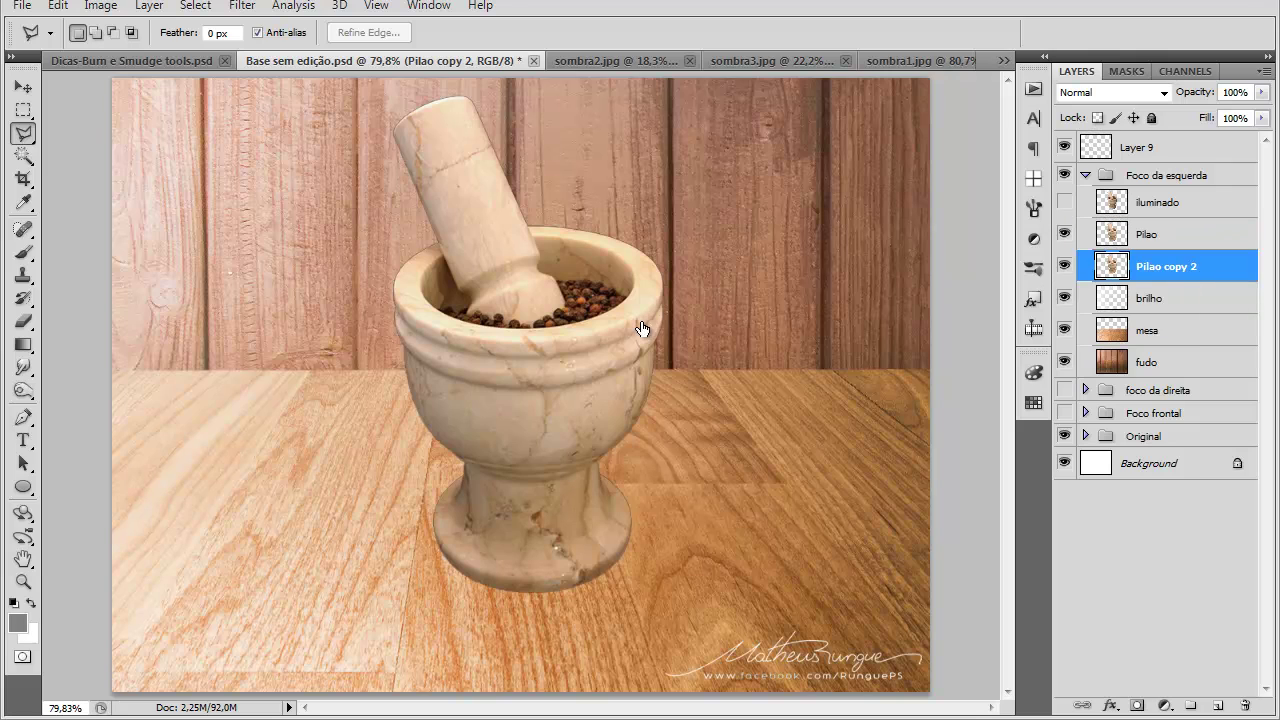
# Step: Distort the duplicated mortar with Free Transform, flattening and slanting it rightward onto the table behind the original mortar
pyautogui.rightClick(613, 331)
pyautogui.click(680, 502)
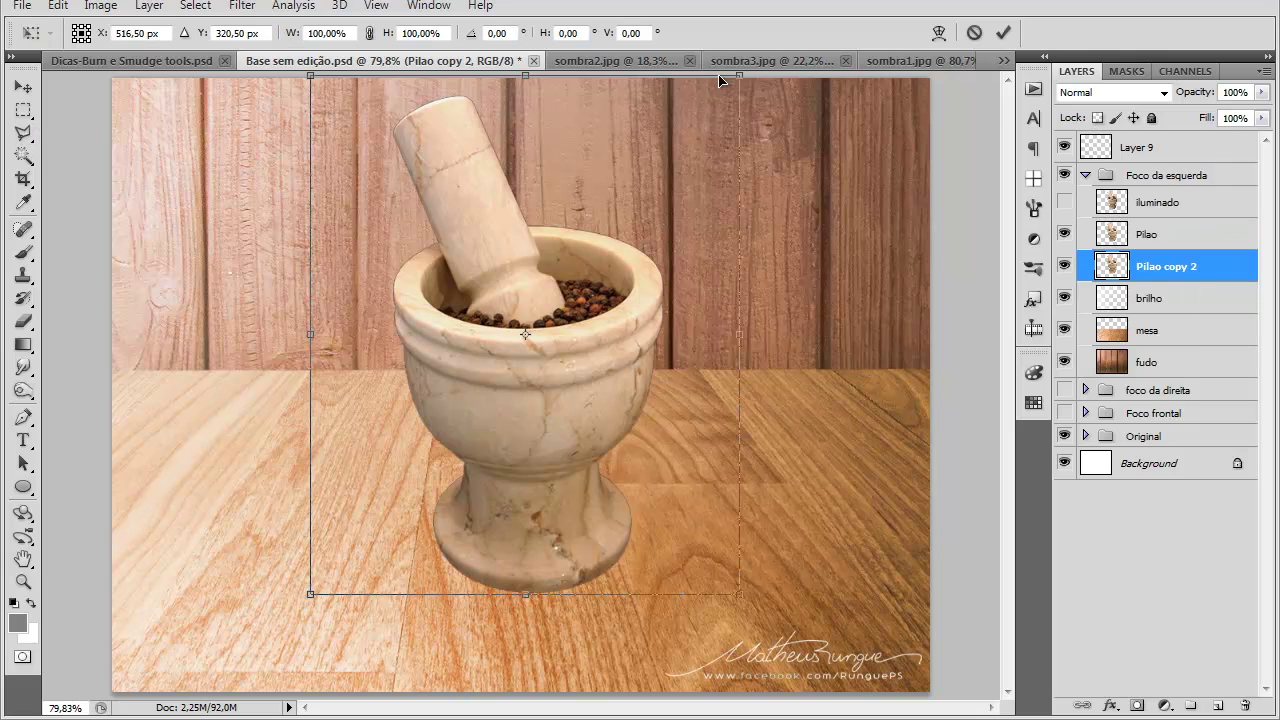
pyautogui.rightClick(715, 137)
pyautogui.click(800, 251)
pyautogui.moveTo(310, 75); pyautogui.dragTo(882, 275)
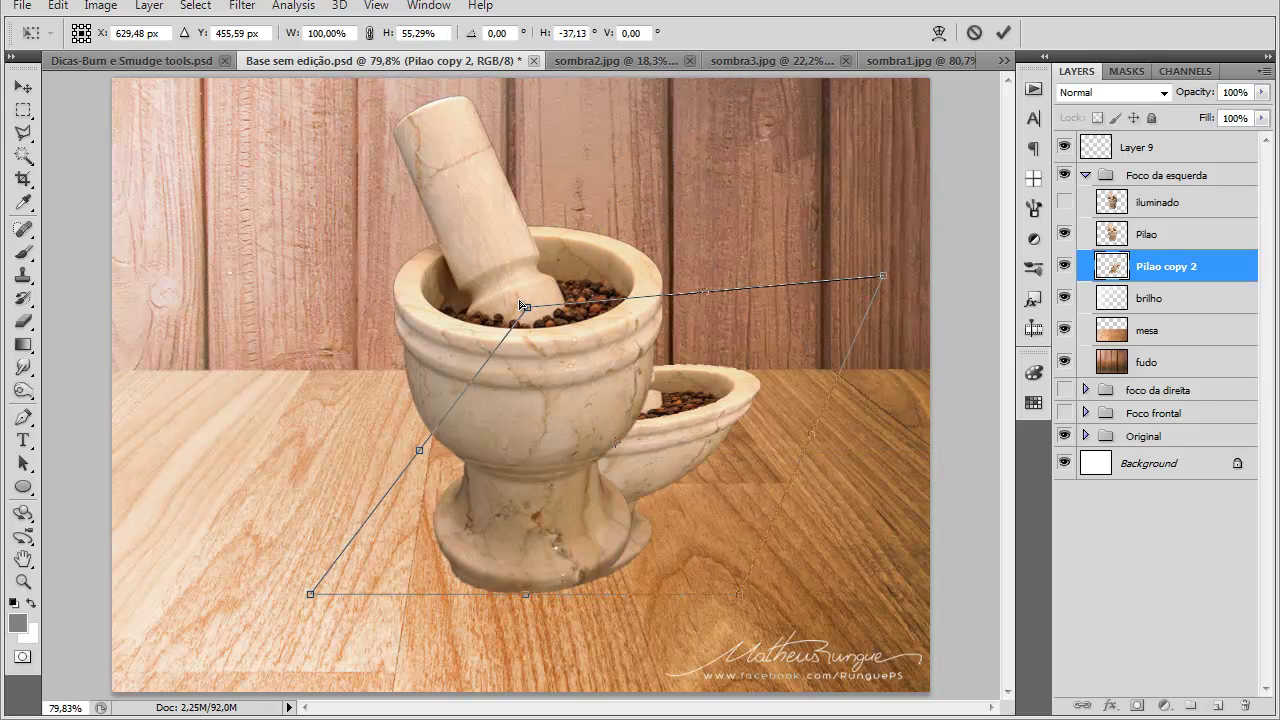
pyautogui.moveTo(580, 423); pyautogui.dragTo(611, 411)
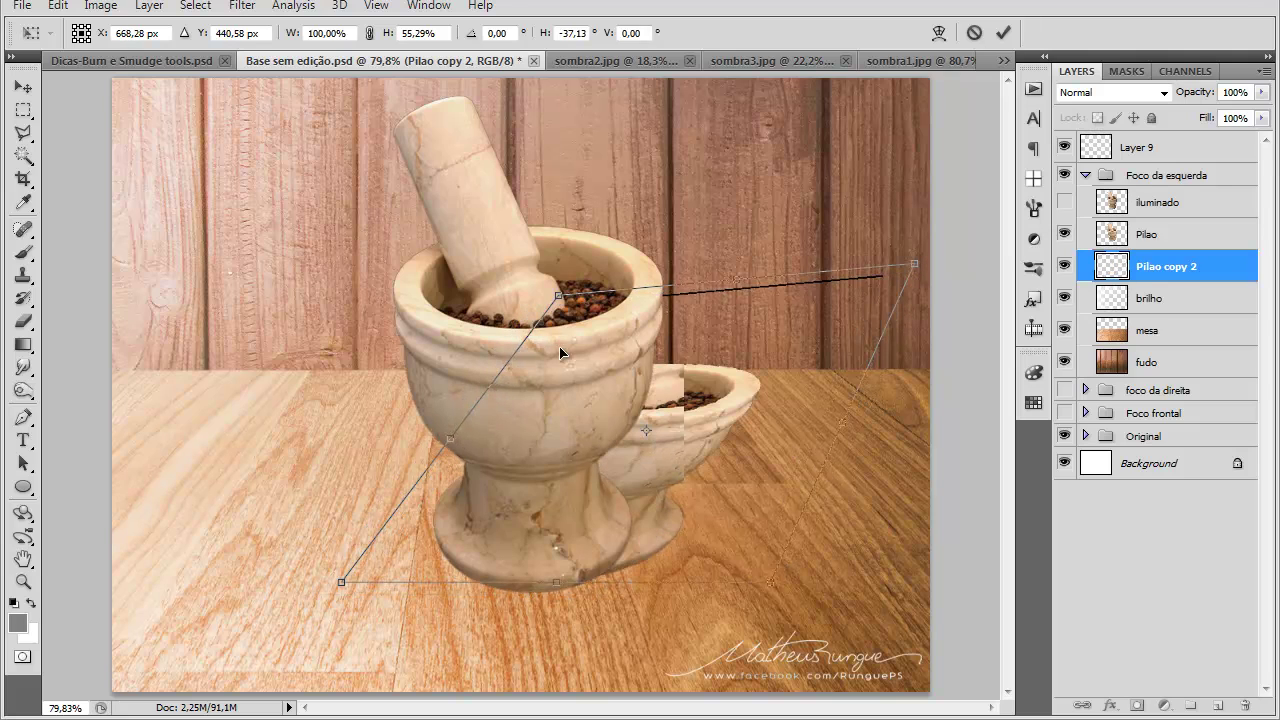
# Step: Reshape the distorted copy's corners into a cast-shadow shape extending diagonally from the mortar's base toward the wall, and apply the transform
pyautogui.moveTo(559, 297); pyautogui.dragTo(630, 262)
pyautogui.moveTo(914, 264); pyautogui.dragTo(1035, 335)
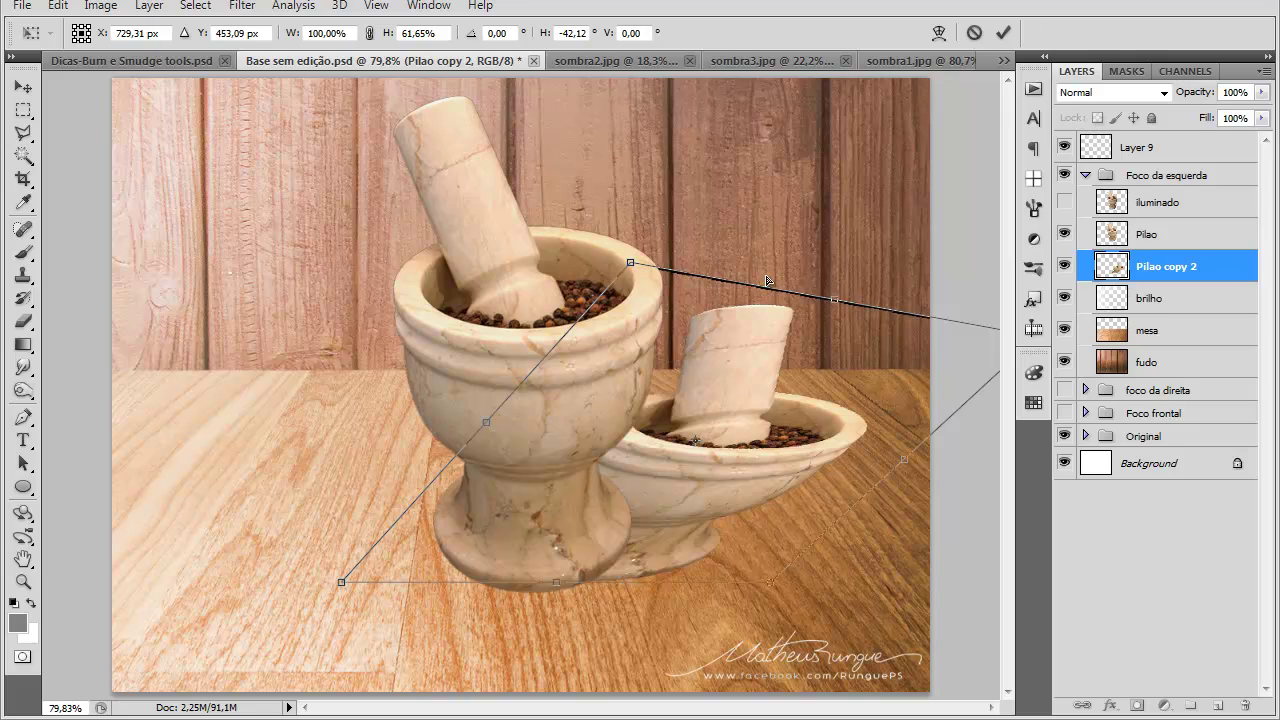
pyautogui.moveTo(631, 263); pyautogui.dragTo(791, 272)
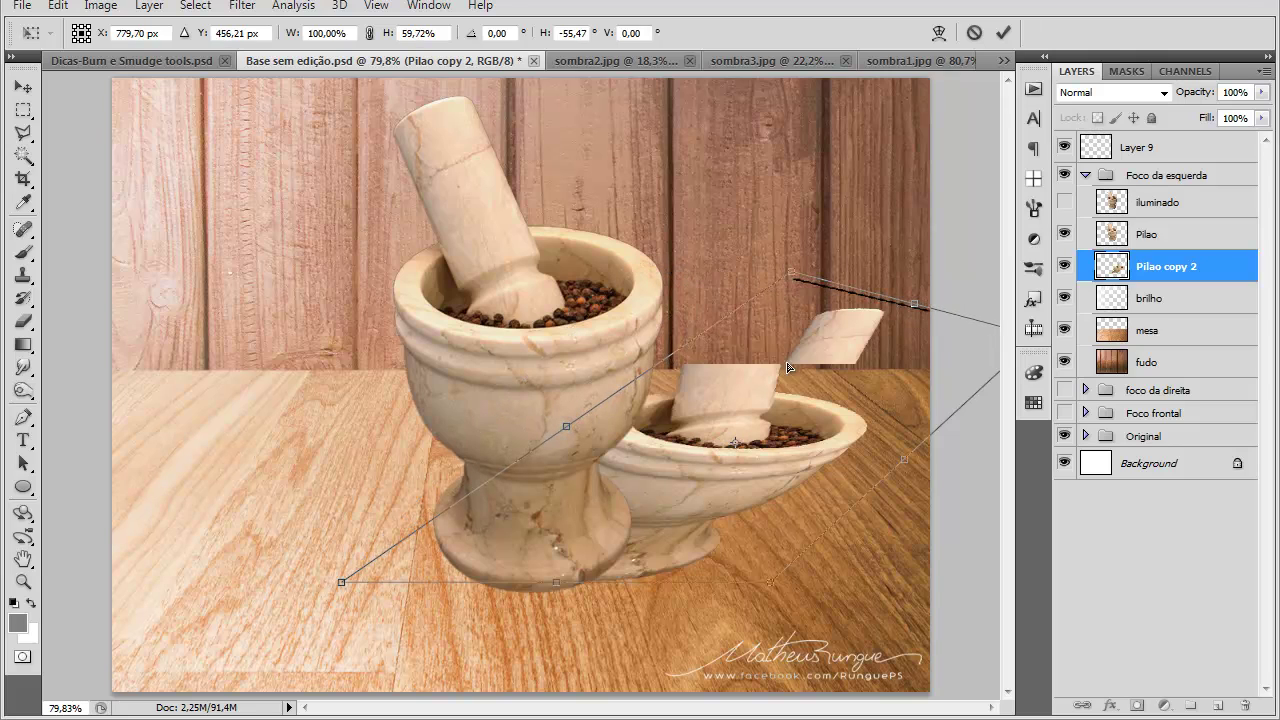
pyautogui.moveTo(770, 583); pyautogui.dragTo(723, 587)
pyautogui.moveTo(341, 582); pyautogui.dragTo(335, 471)
pyautogui.moveTo(44, 655); pyautogui.dragTo(333, 540)
pyautogui.moveTo(723, 587); pyautogui.dragTo(647, 638)
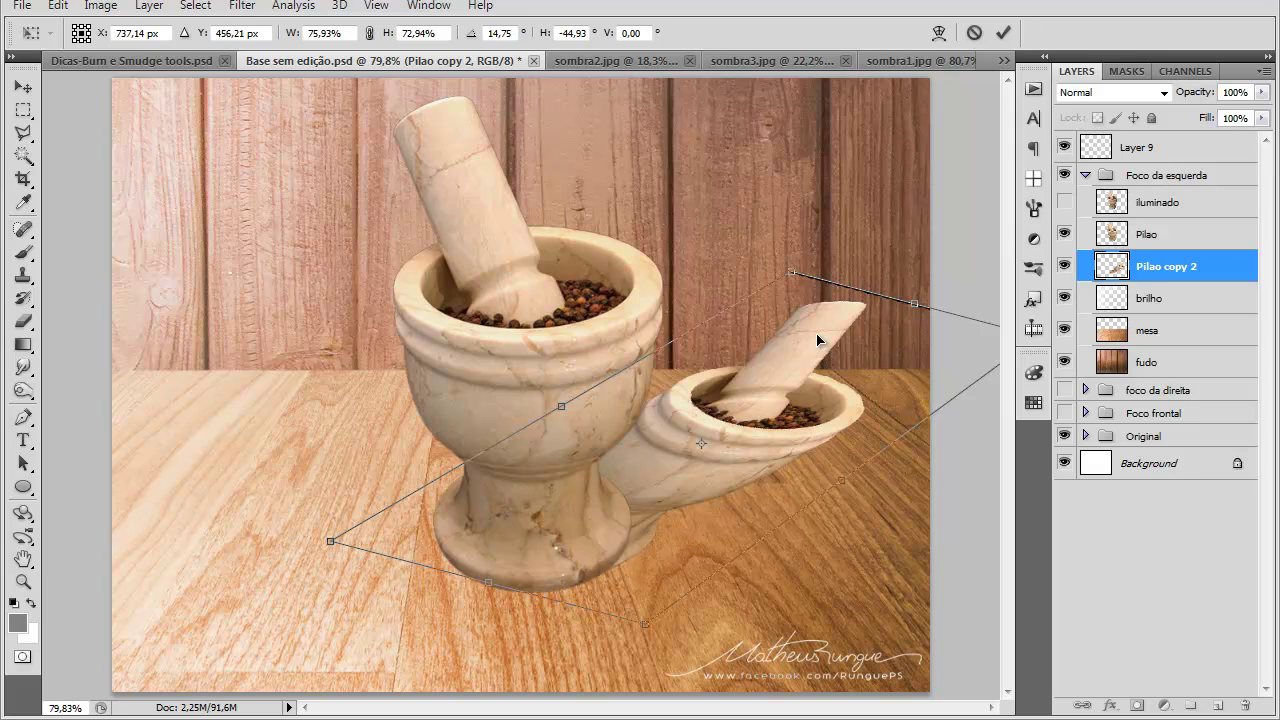
pyautogui.press('Return')
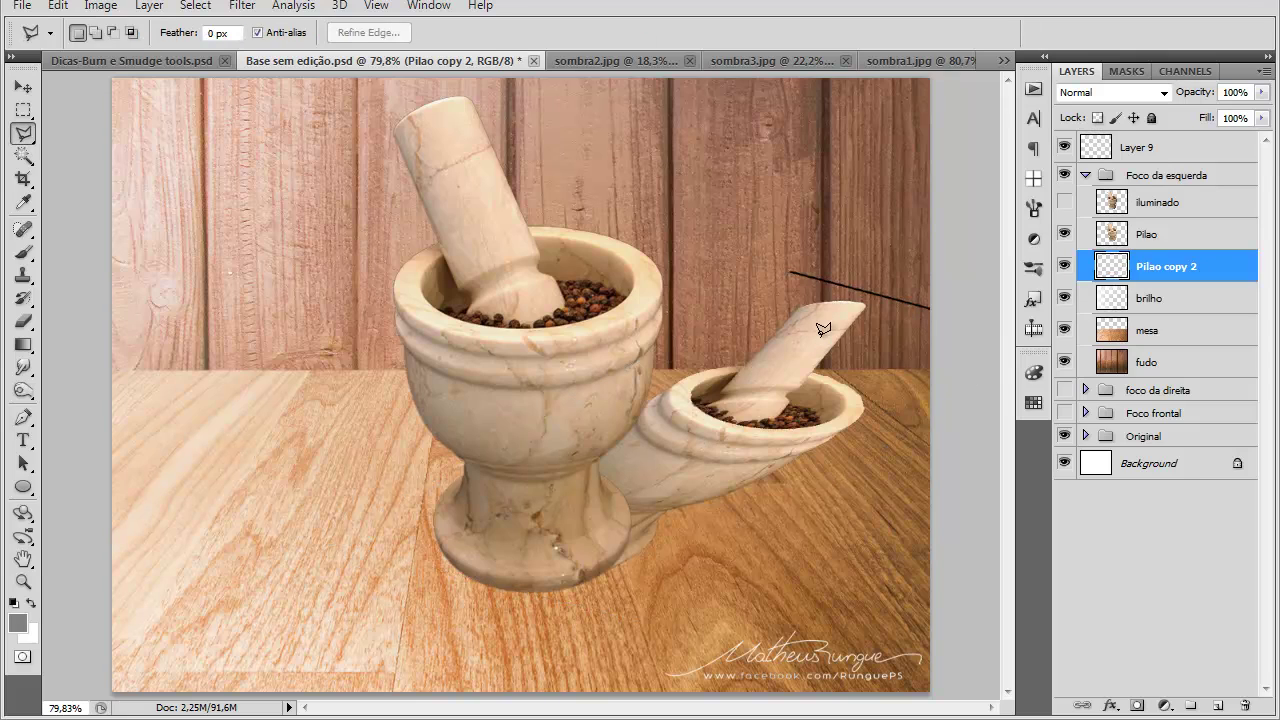
# Step: Outline the stray black line above the slanted copy with the Polygonal Lasso, delete it and clear the selection
pyautogui.click(874, 299)
pyautogui.click(946, 328)
pyautogui.click(956, 300)
pyautogui.click(914, 257)
pyautogui.click(765, 216)
pyautogui.click(754, 261)
pyautogui.press('Delete')
pyautogui.hotkey('ctrl', 'd')
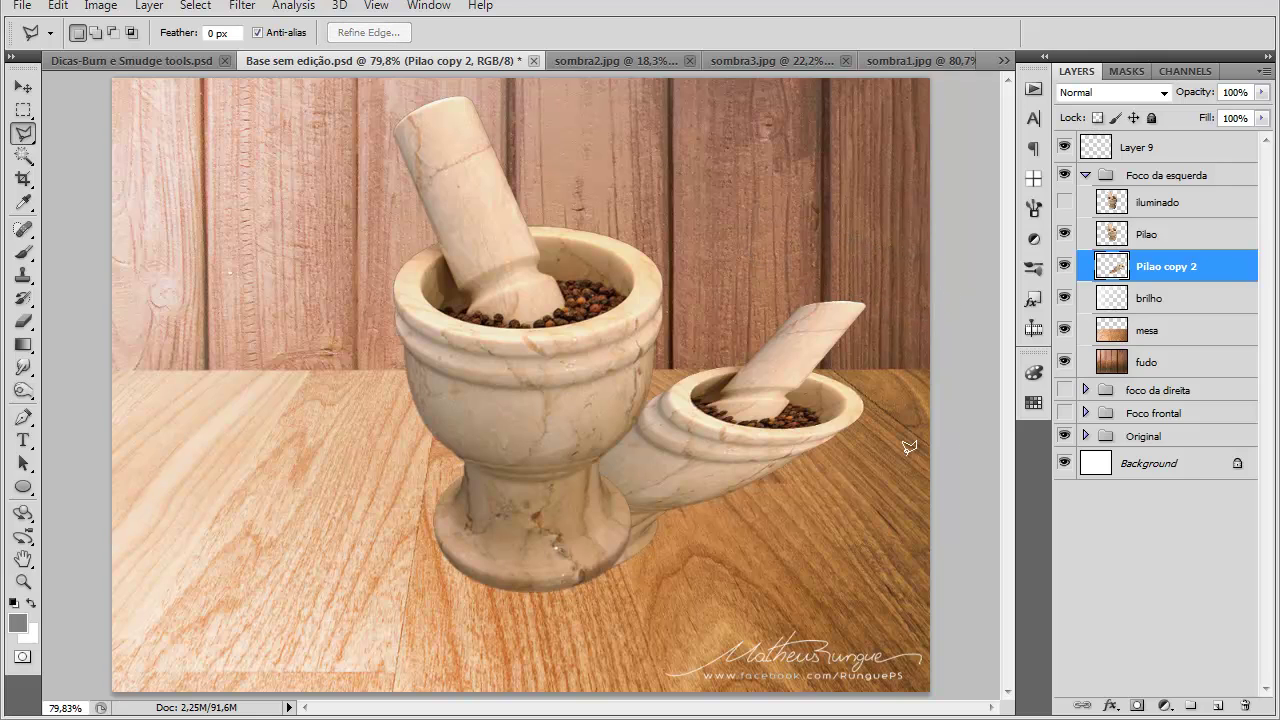
# Step: Turn the slanted mortar copy black with Hue/Saturation by setting Lightness to -100
pyautogui.hotkey('ctrl', 'u')
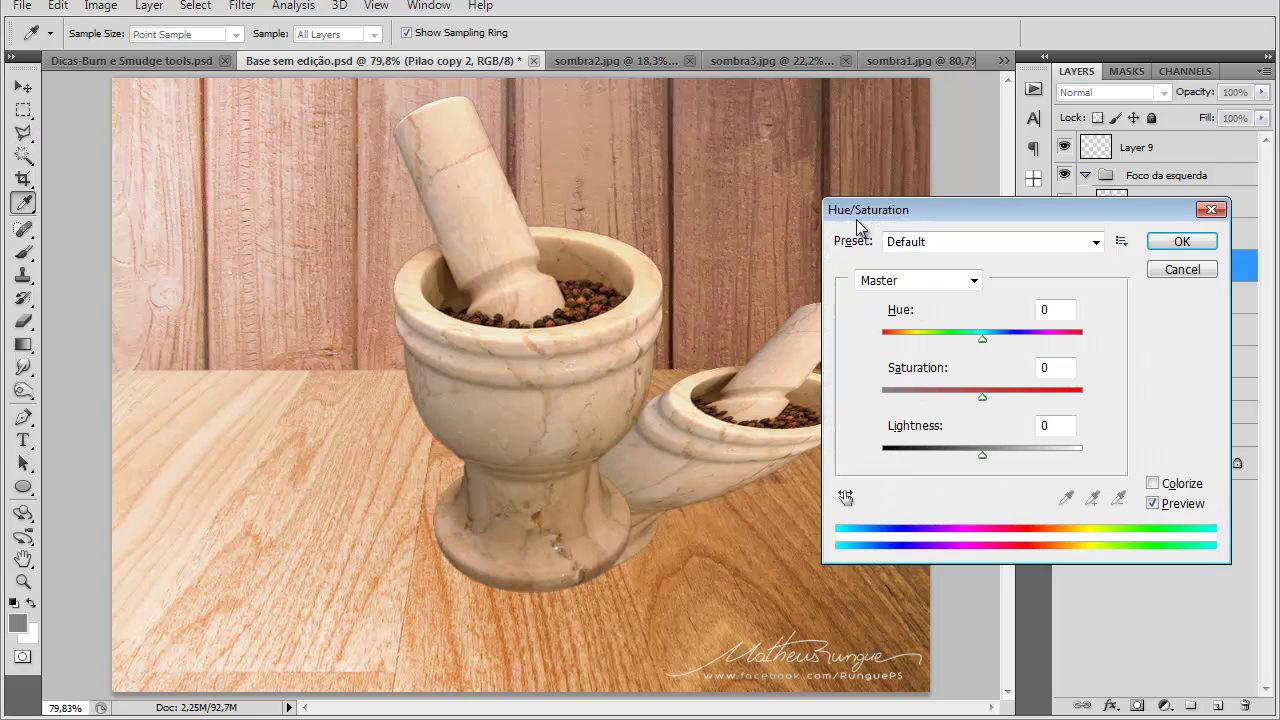
pyautogui.moveTo(980, 455); pyautogui.dragTo(758, 462)
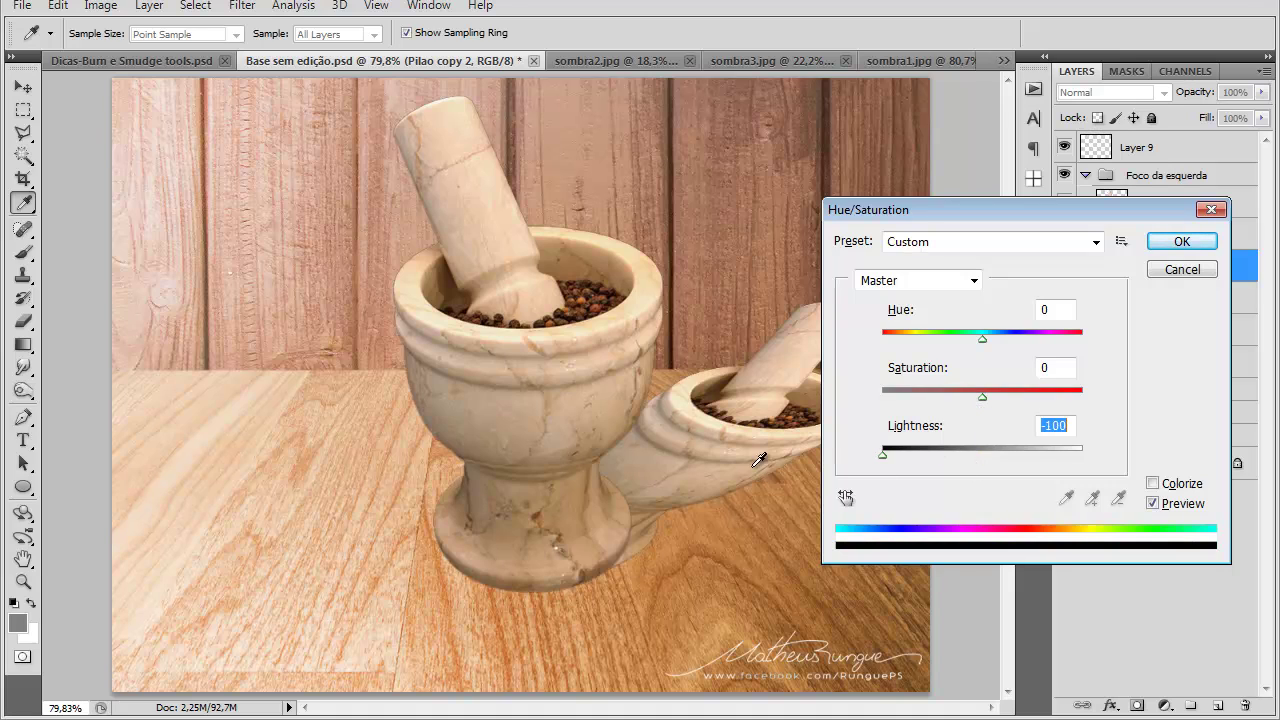
pyautogui.click(1181, 241)
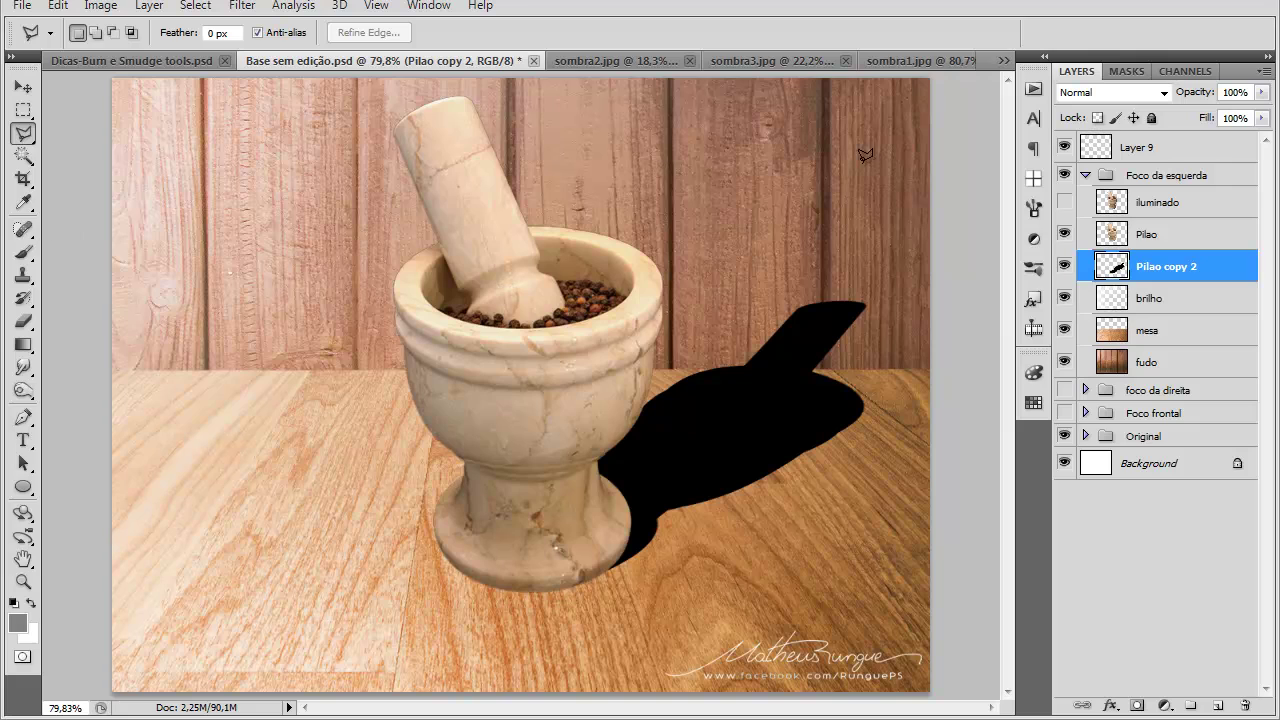
# Step: Delete the part of the black shadow that overlaps the wall using a rectangular selection ending at the table edge
pyautogui.press('m')
pyautogui.moveTo(652, 231); pyautogui.dragTo(961, 367)
pyautogui.press('Delete')
pyautogui.hotkey('ctrl', 'd')
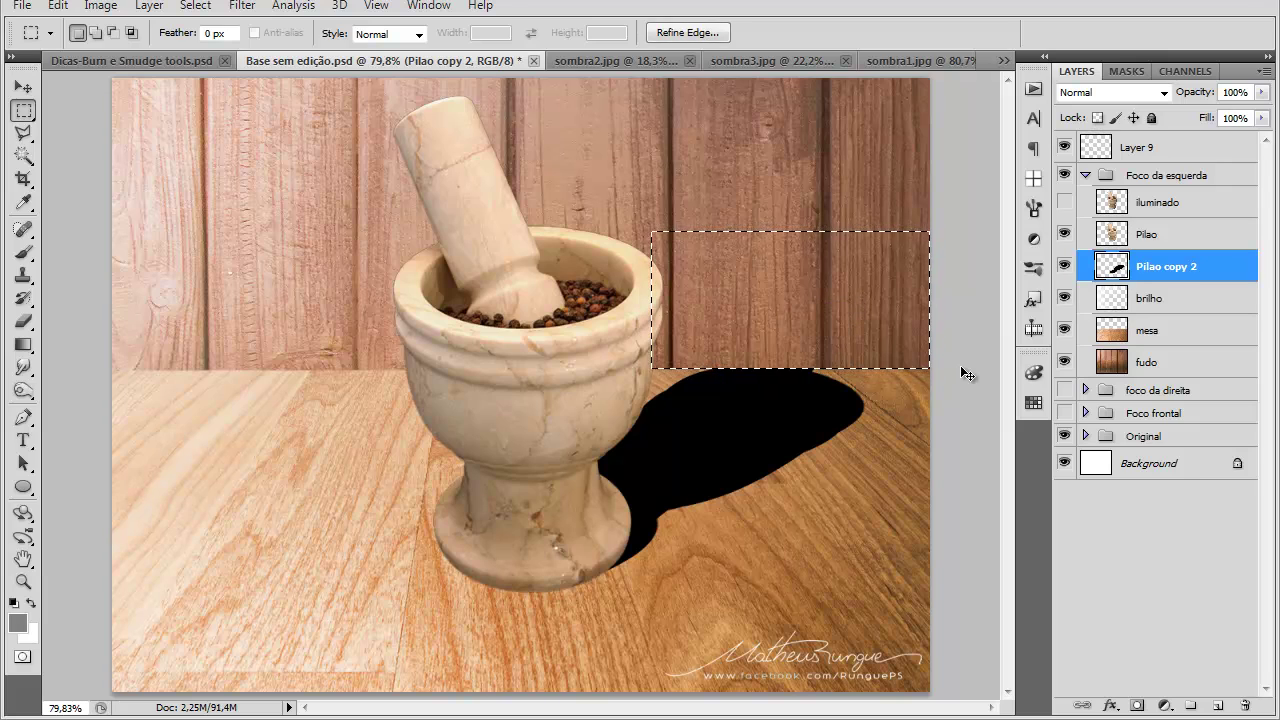
# Step: Soften the black shadow on Pilao copy 2 with a Gaussian Blur radius of 13.0 pixels
pyautogui.press('v')
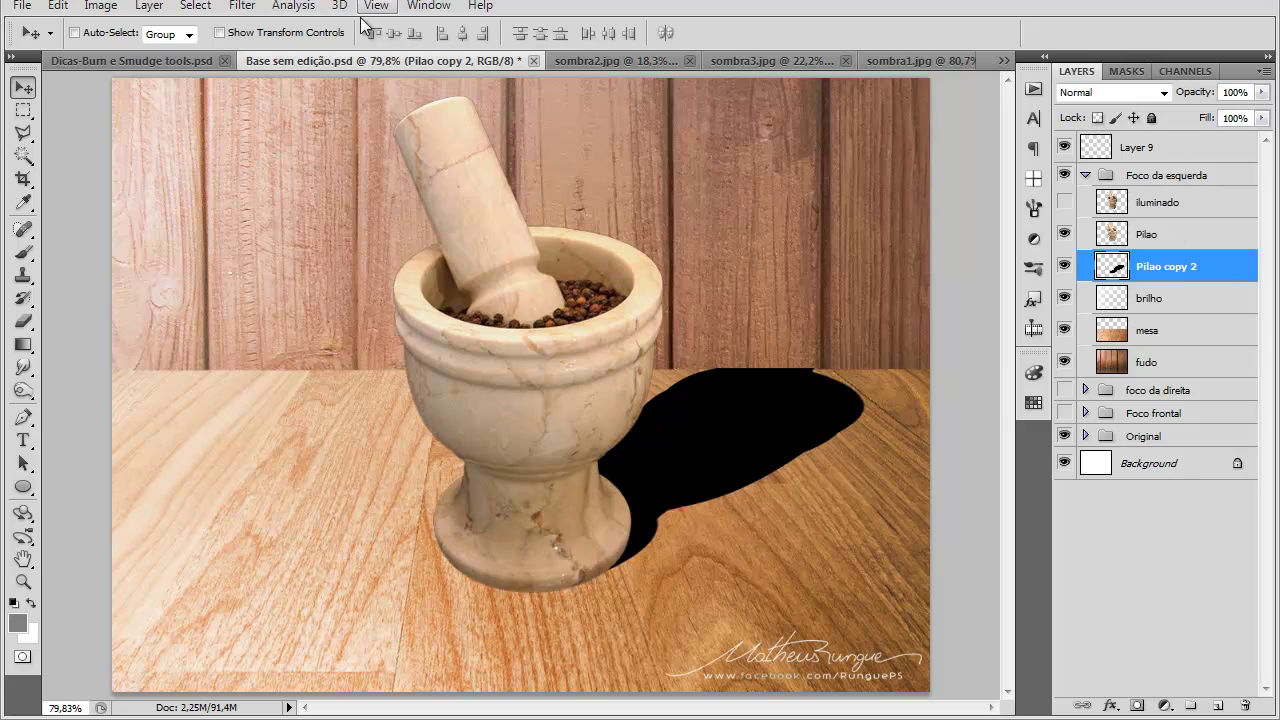
pyautogui.click(242, 6)
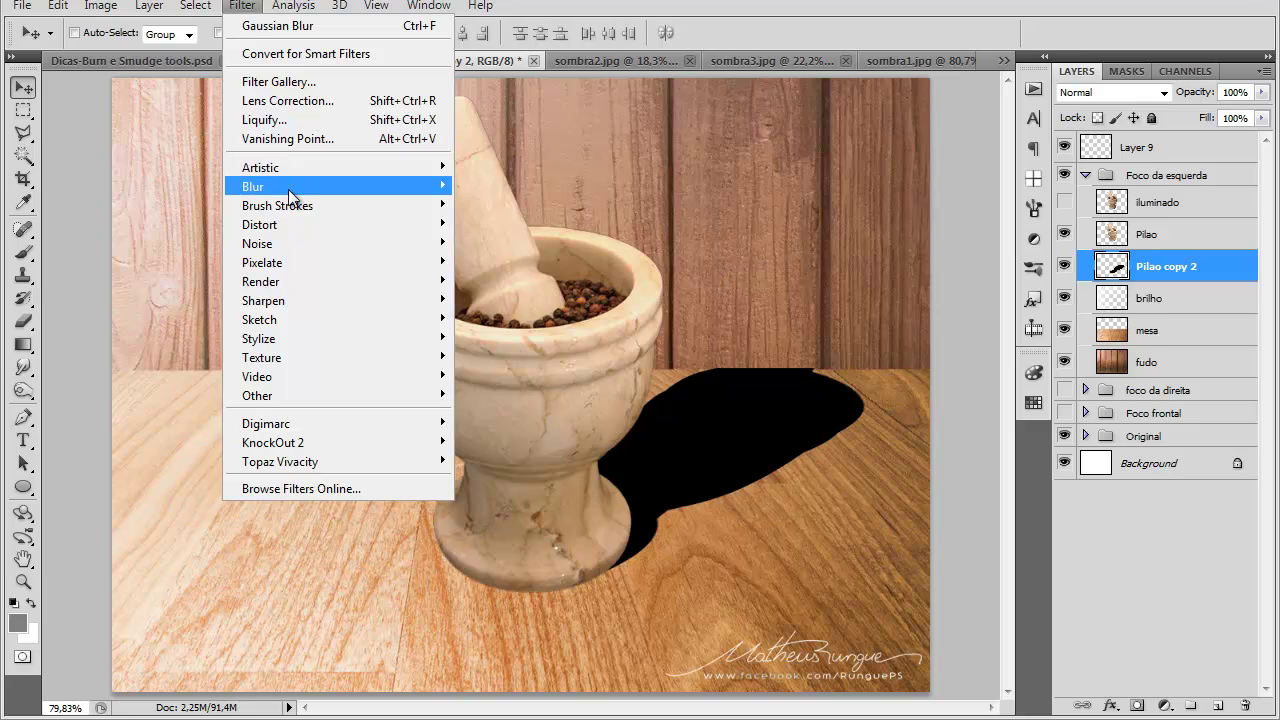
pyautogui.moveTo(290, 189)
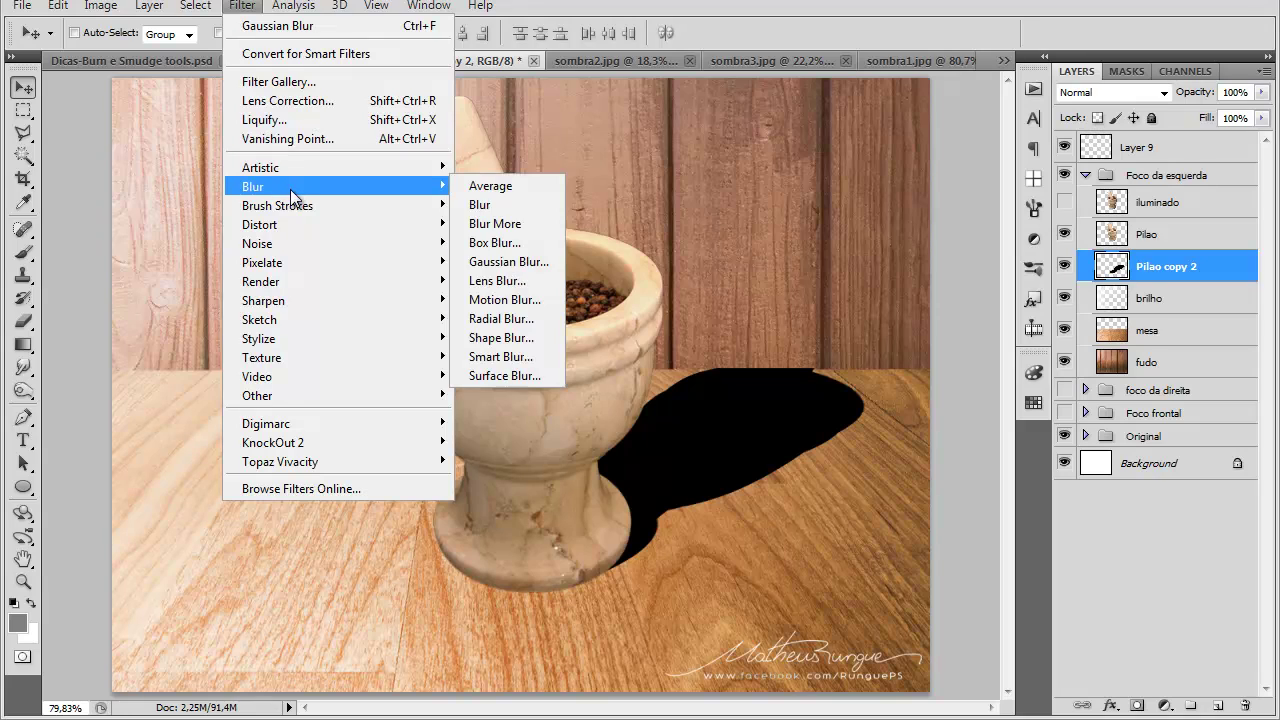
pyautogui.click(510, 262)
pyautogui.moveTo(930, 399)
pyautogui.mouseDown()
pyautogui.moveTo(945, 400)
pyautogui.moveTo(931, 397)
pyautogui.mouseUp()
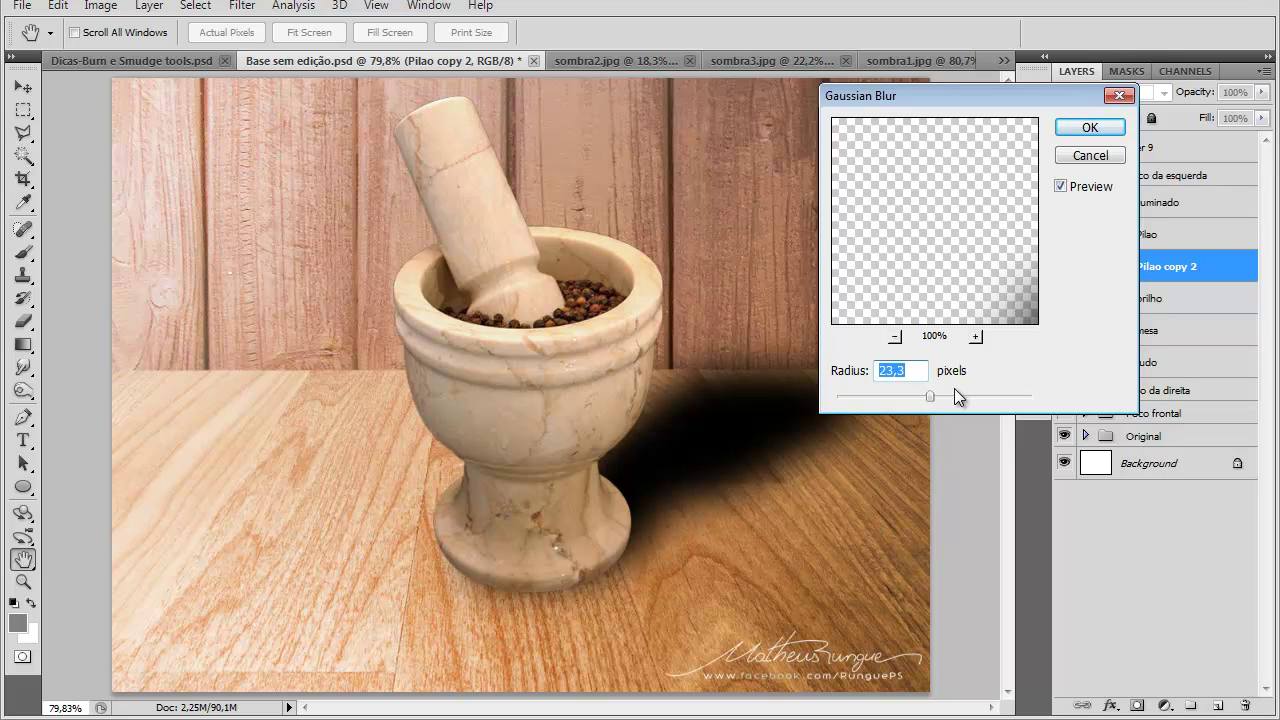
pyautogui.moveTo(931, 391)
pyautogui.mouseDown()
pyautogui.moveTo(943, 396)
pyautogui.moveTo(870, 393)
pyautogui.moveTo(925, 400)
pyautogui.mouseUp()
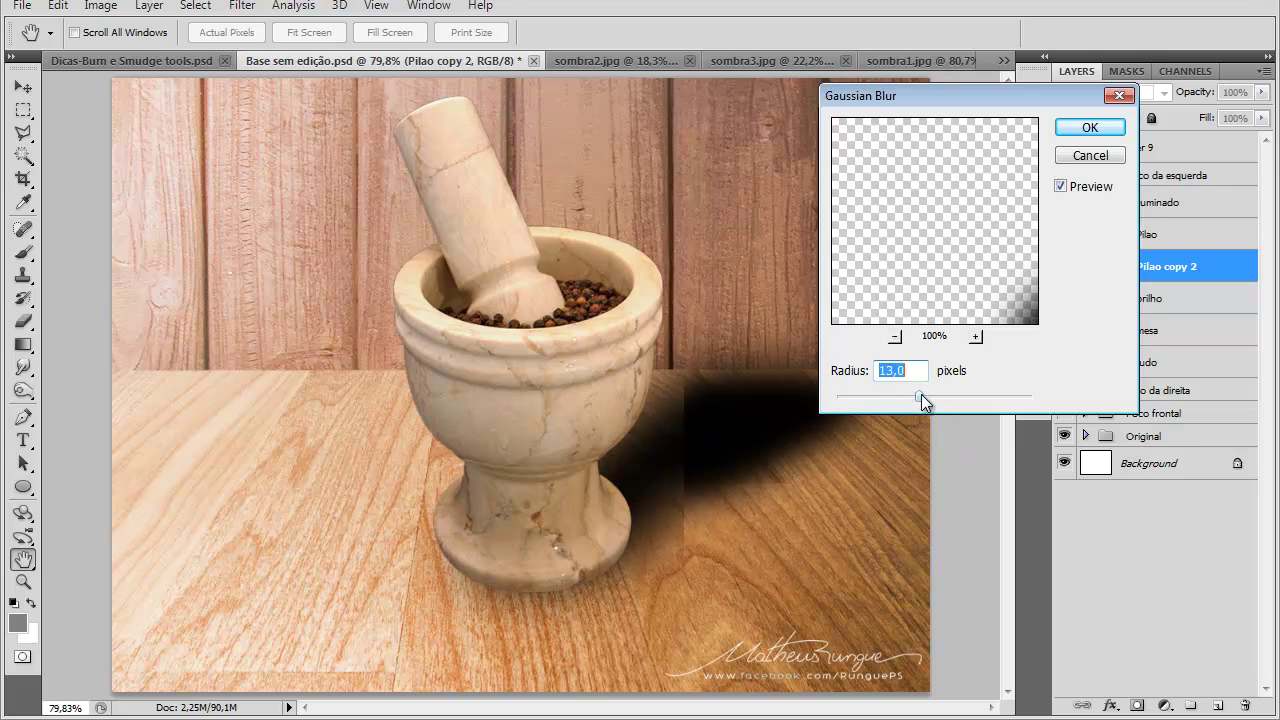
pyautogui.click(1089, 128)
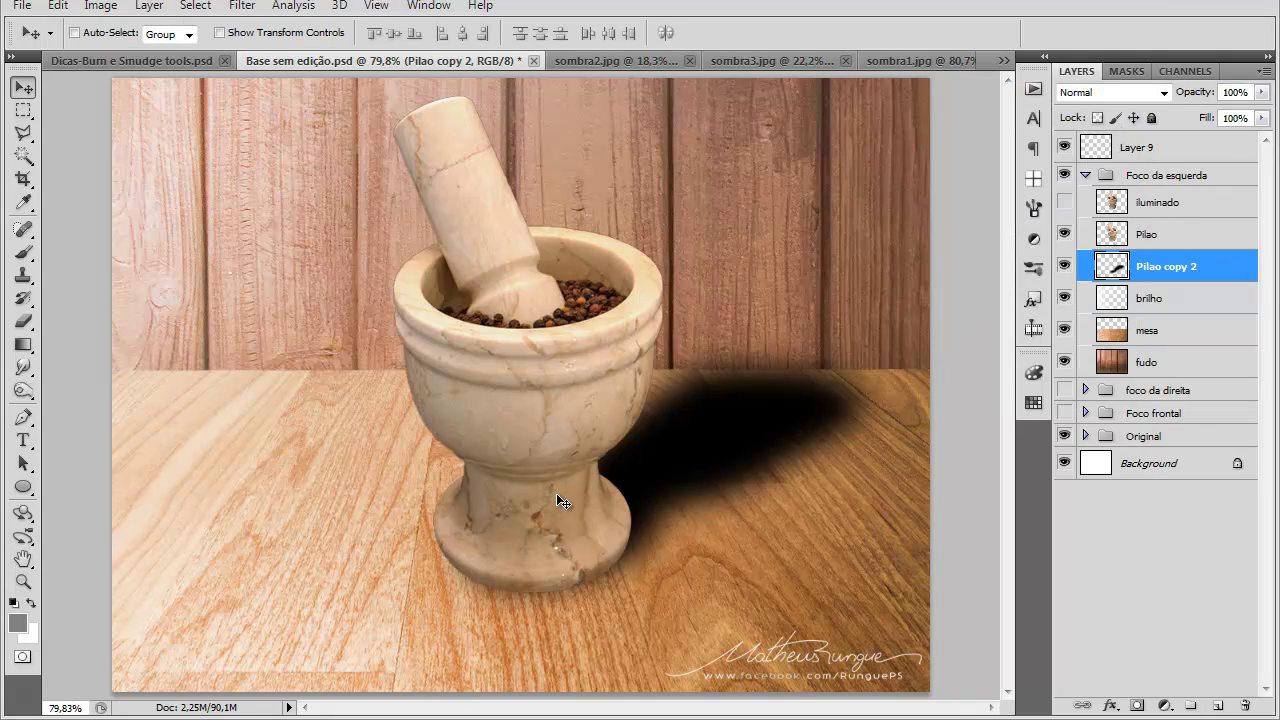
# Step: Set the shadow layer's blend mode to Multiply and its opacity to 51%
pyautogui.click(1152, 95)
pyautogui.click(1103, 179)
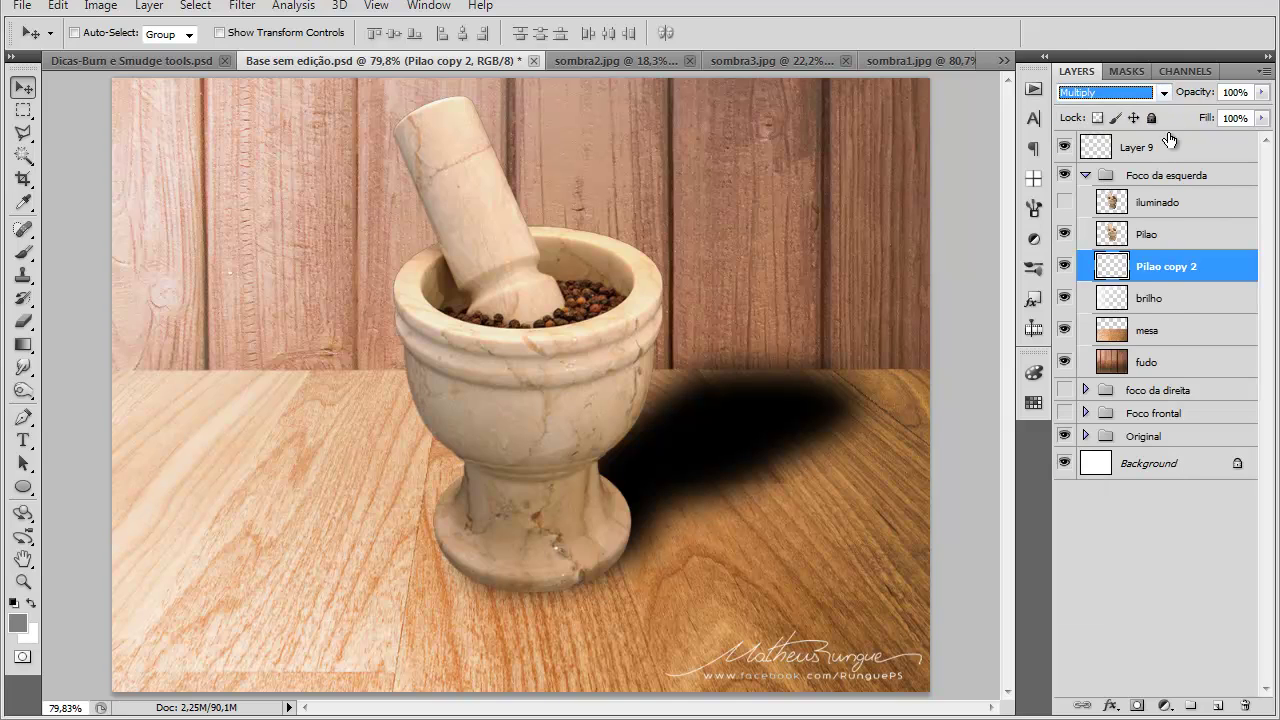
pyautogui.moveTo(1194, 91); pyautogui.dragTo(1148, 98)
pyautogui.moveTo(1194, 100); pyautogui.dragTo(1196, 100)
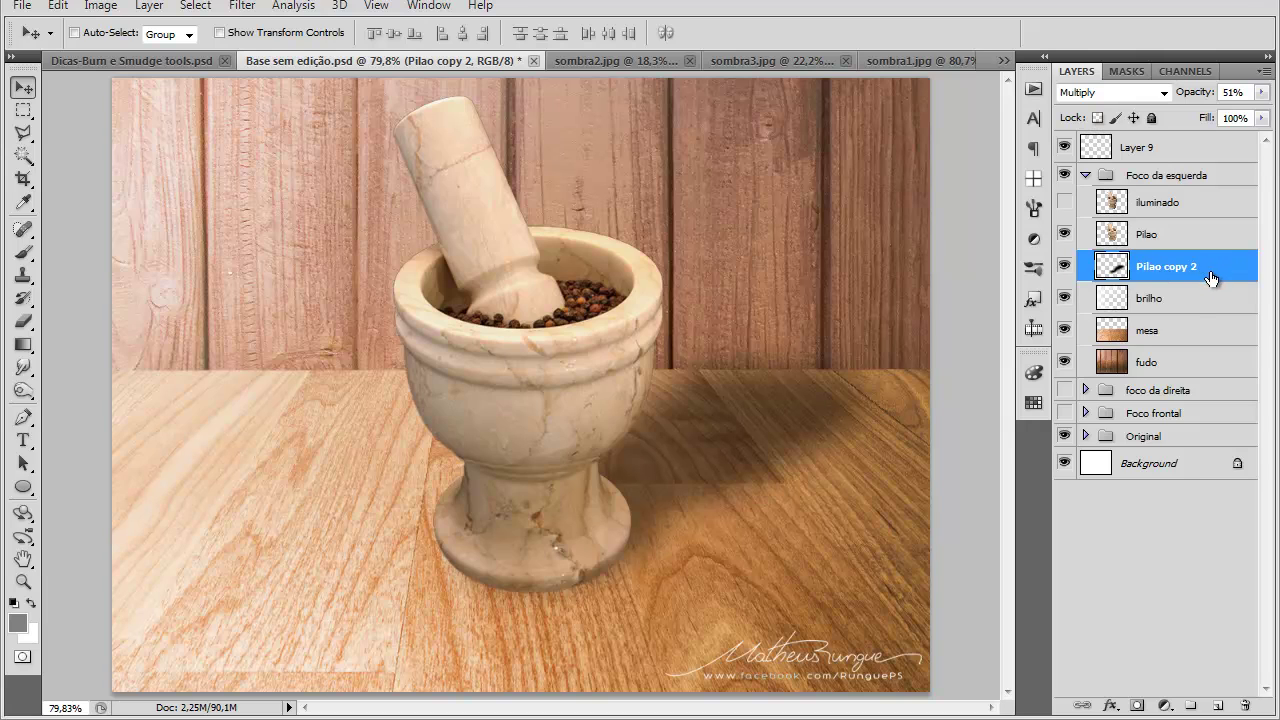
# Step: Duplicate the shadow layer and set the blend mode of the lower one, Pilao copy 2, to Overlay
pyautogui.hotkey('ctrl', 'j')
pyautogui.click(1193, 303)
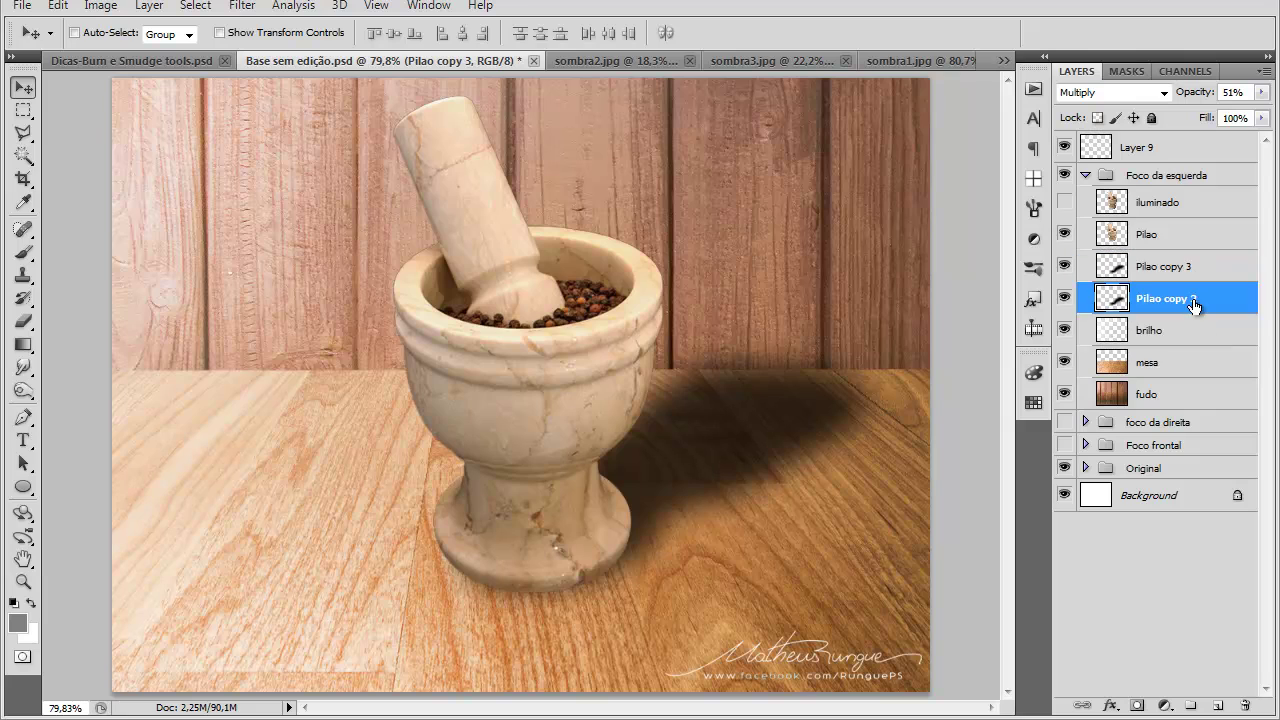
pyautogui.click(1078, 90)
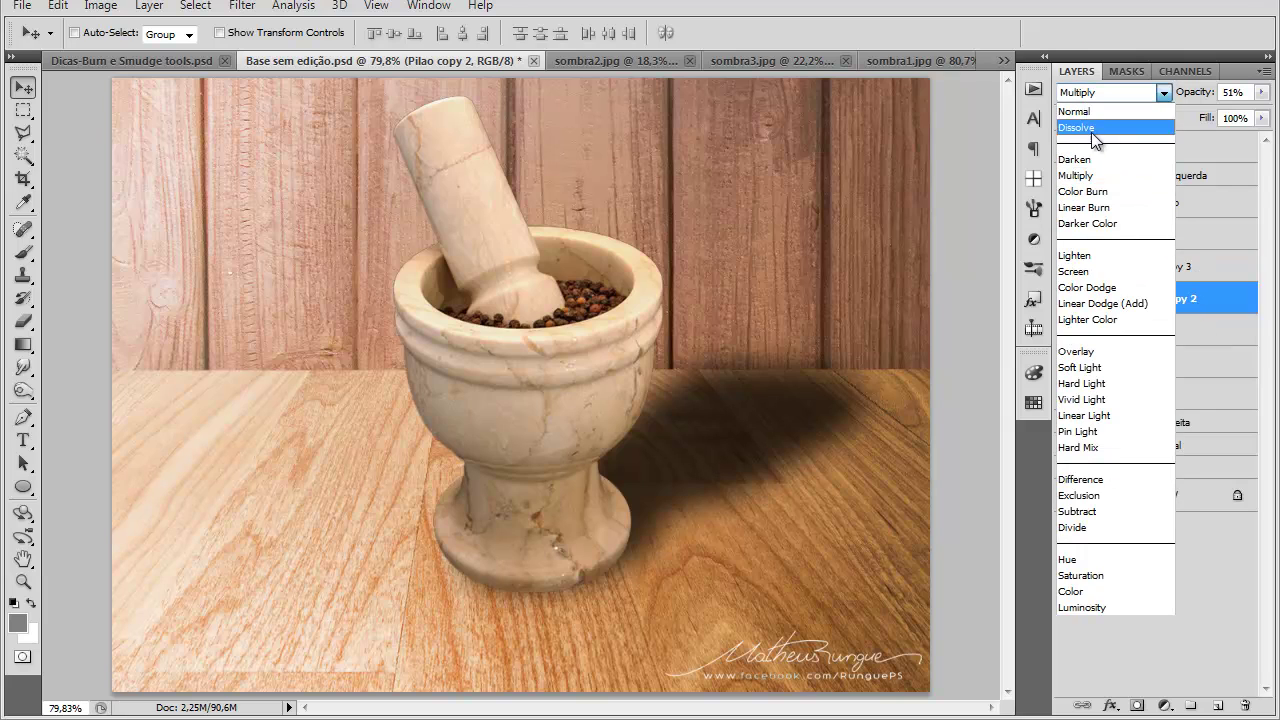
pyautogui.click(1093, 350)
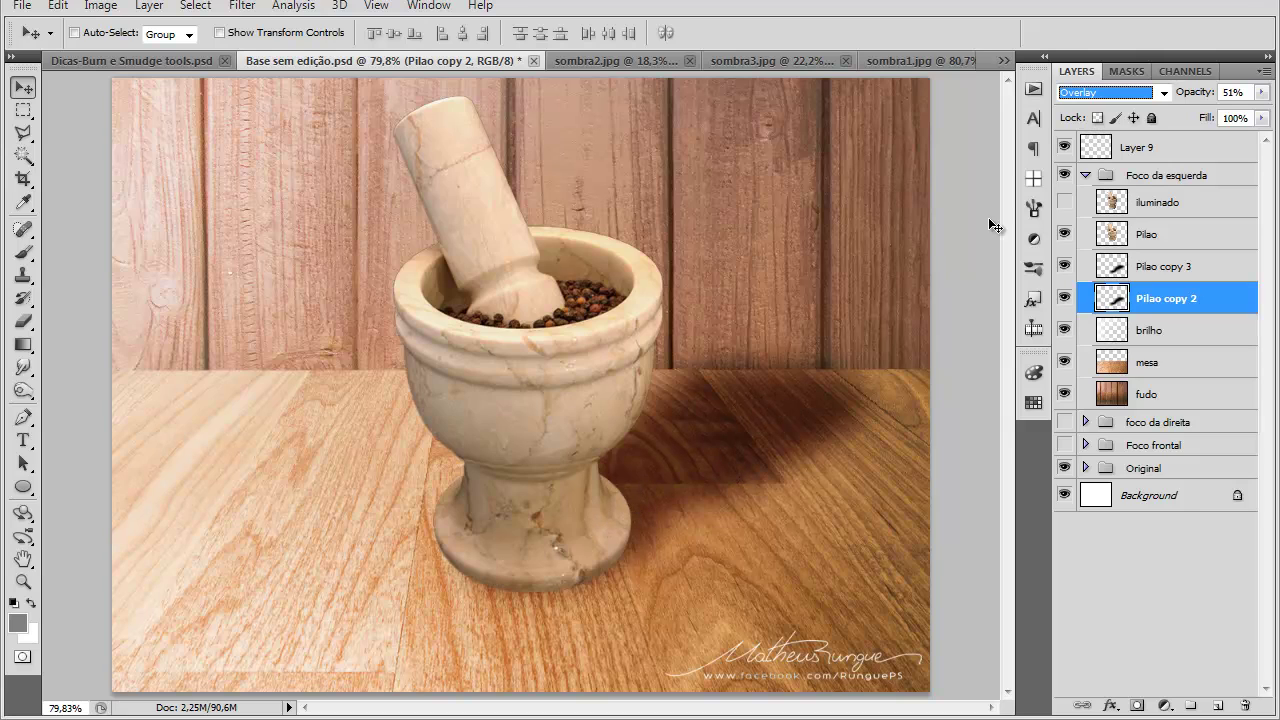
pyautogui.click(1040, 549)
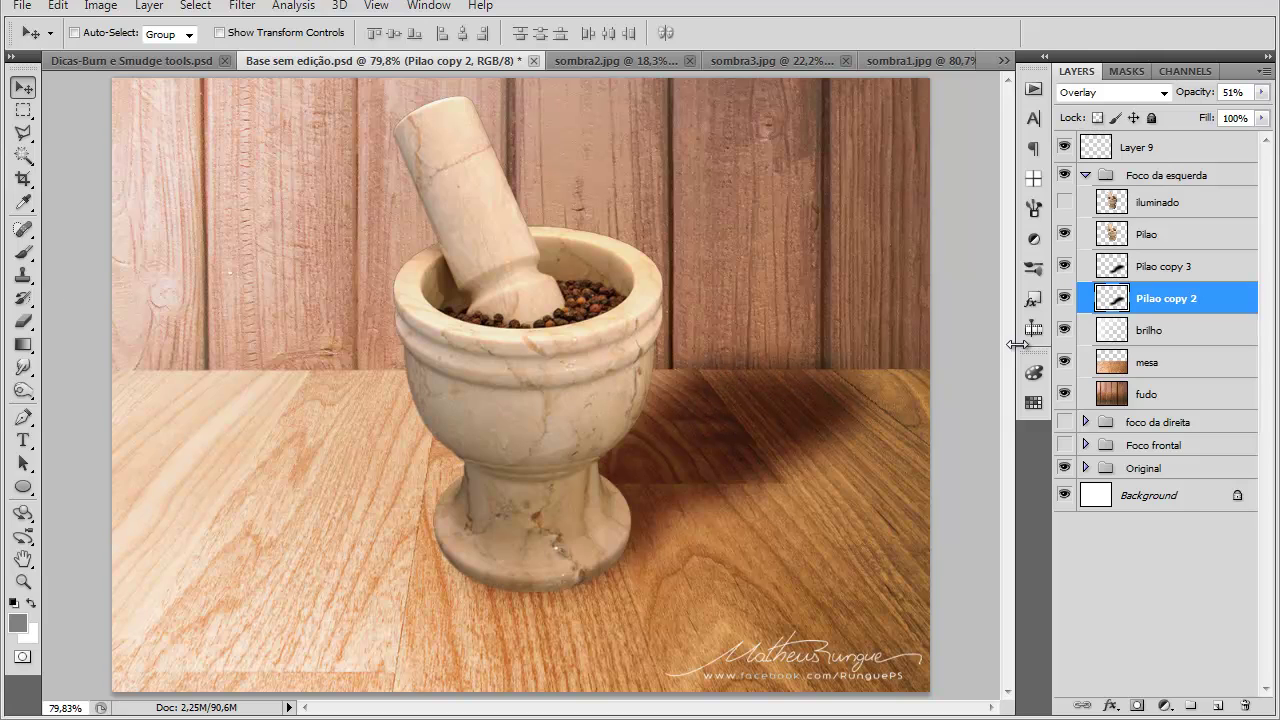
# Step: Add a layer mask to Pilao copy 3 and activate the Brush tool with black as the foreground colour
pyautogui.click(1118, 272)
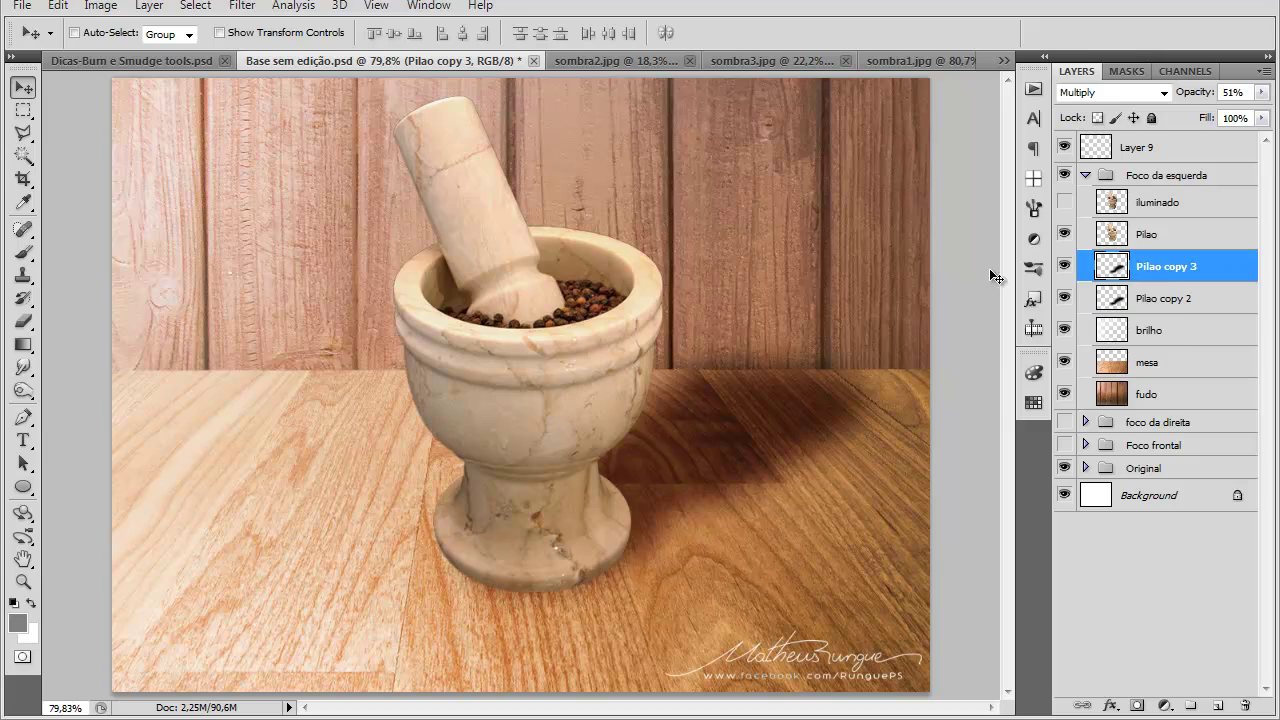
pyautogui.click(1136, 706)
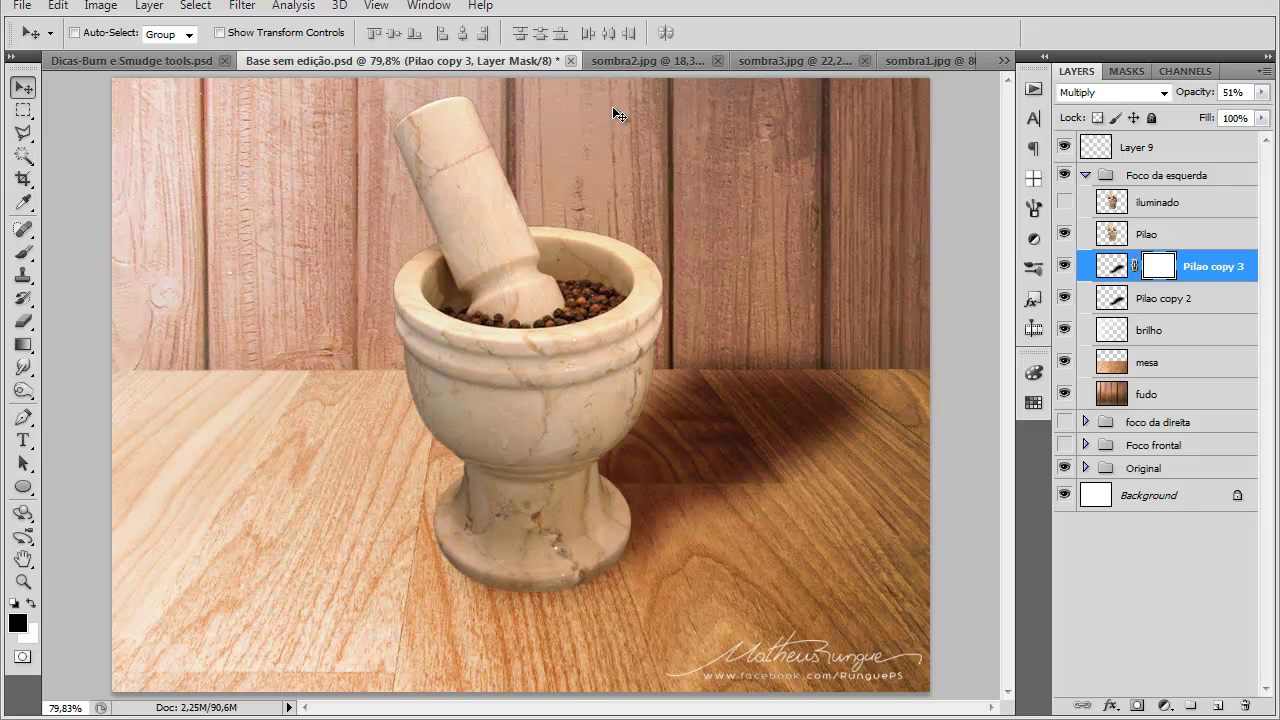
pyautogui.click(23, 252)
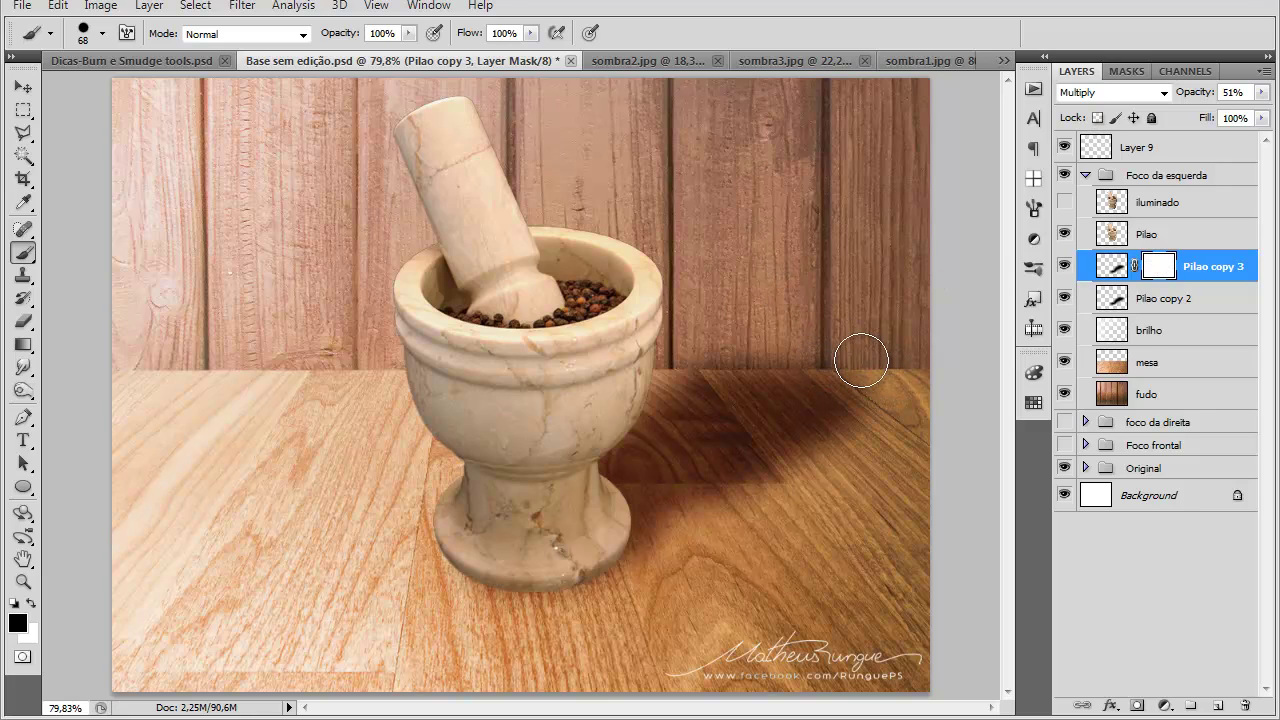
# Step: Fade the far end of the shadow by painting black on the Pilao copy 3 mask with large soft brushes of 474 and 401 px
pyautogui.moveTo(832, 385)
pyautogui.mouseDown()
pyautogui.moveTo(731, 434)
pyautogui.moveTo(785, 410)
pyautogui.moveTo(787, 379)
pyautogui.moveTo(774, 543)
pyautogui.moveTo(729, 517)
pyautogui.moveTo(791, 517)
pyautogui.moveTo(809, 114)
pyautogui.moveTo(817, 477)
pyautogui.moveTo(897, 423)
pyautogui.moveTo(969, 434)
pyautogui.moveTo(813, 367)
pyautogui.mouseUp()
pyautogui.hotkey('ctrl', 'z')
pyautogui.scroll(-4, 813, 367)
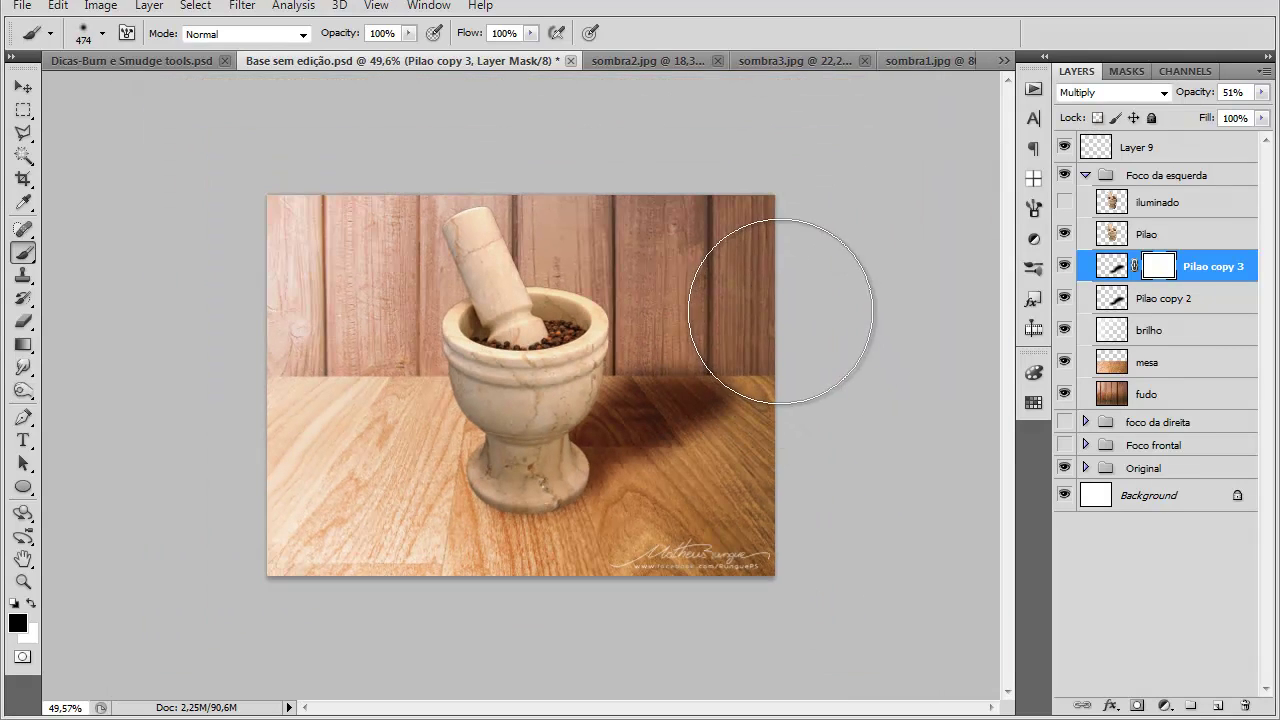
pyautogui.click(733, 305)
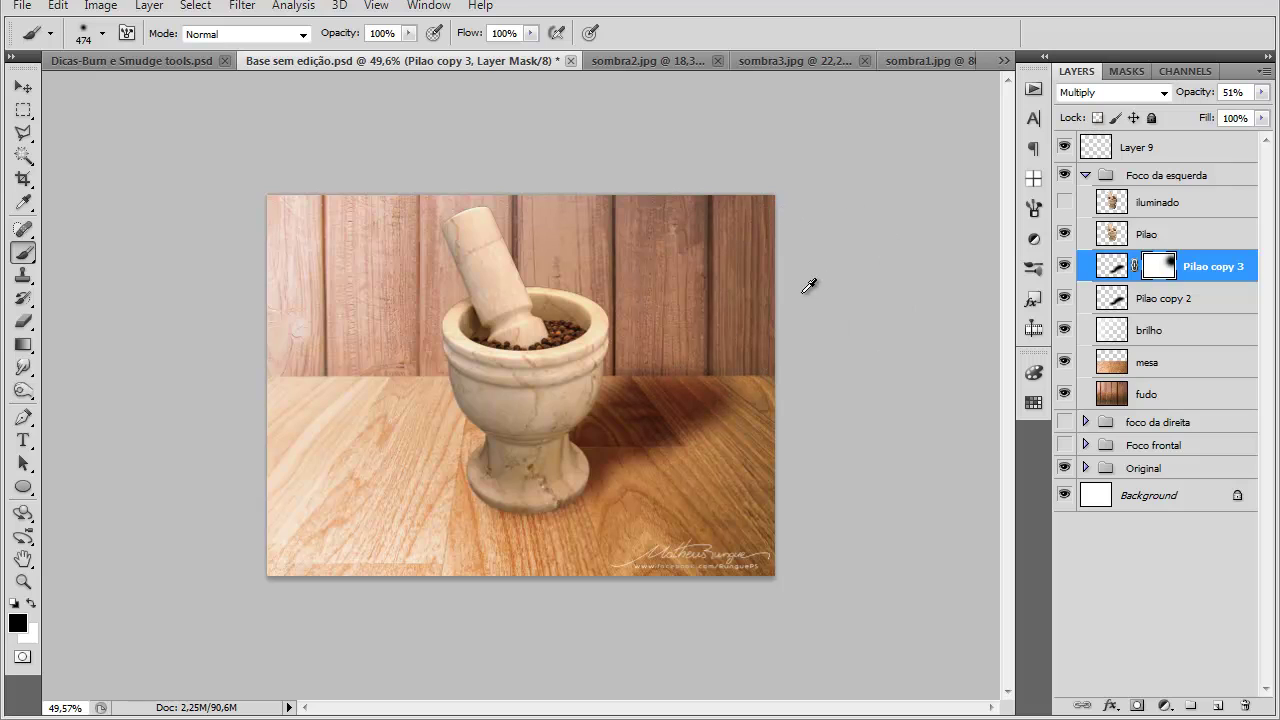
pyautogui.moveTo(742, 323); pyautogui.dragTo(700, 328)
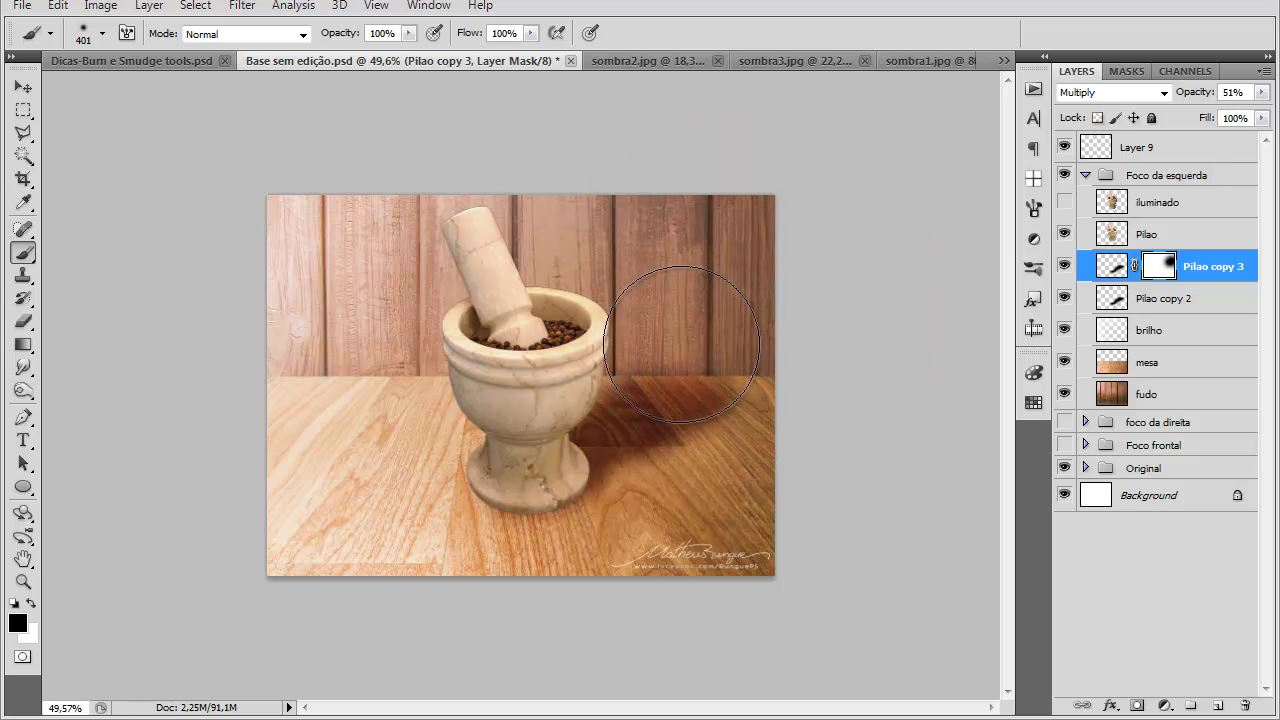
pyautogui.hotkey('ctrl', 'z')
pyautogui.hotkey('ctrl', 'z')
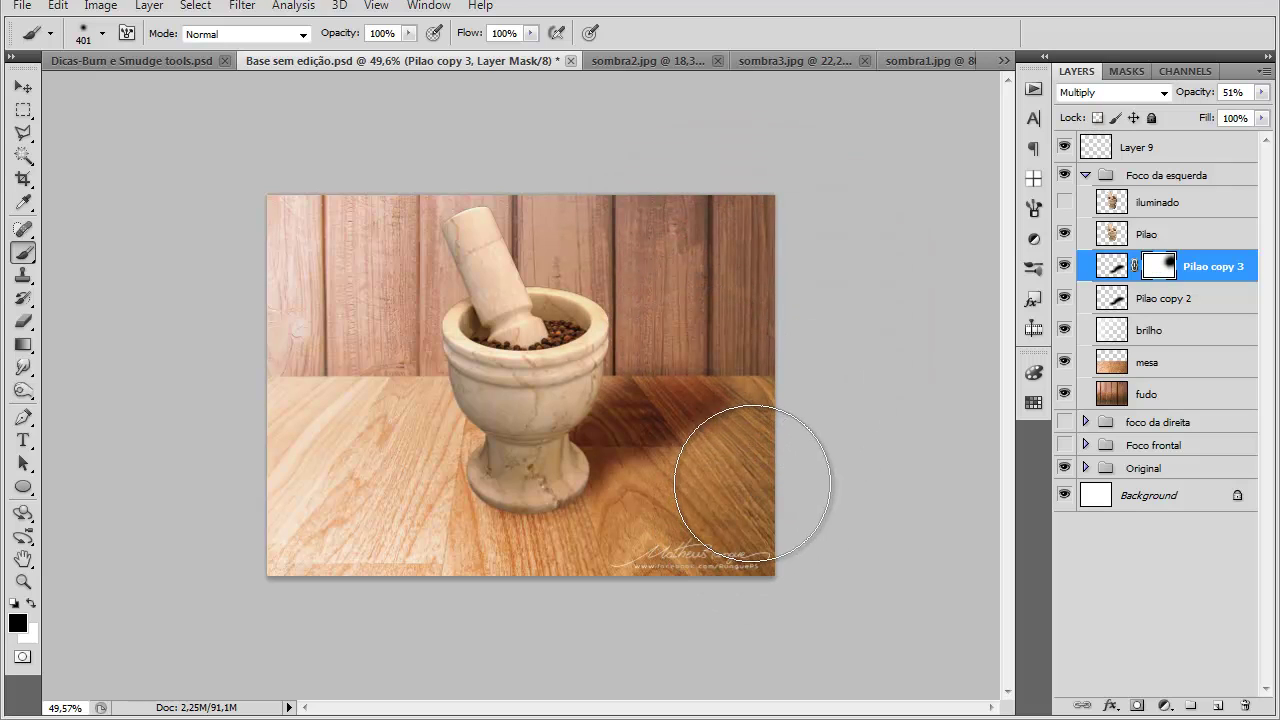
pyautogui.hotkey('ctrl', 'z')
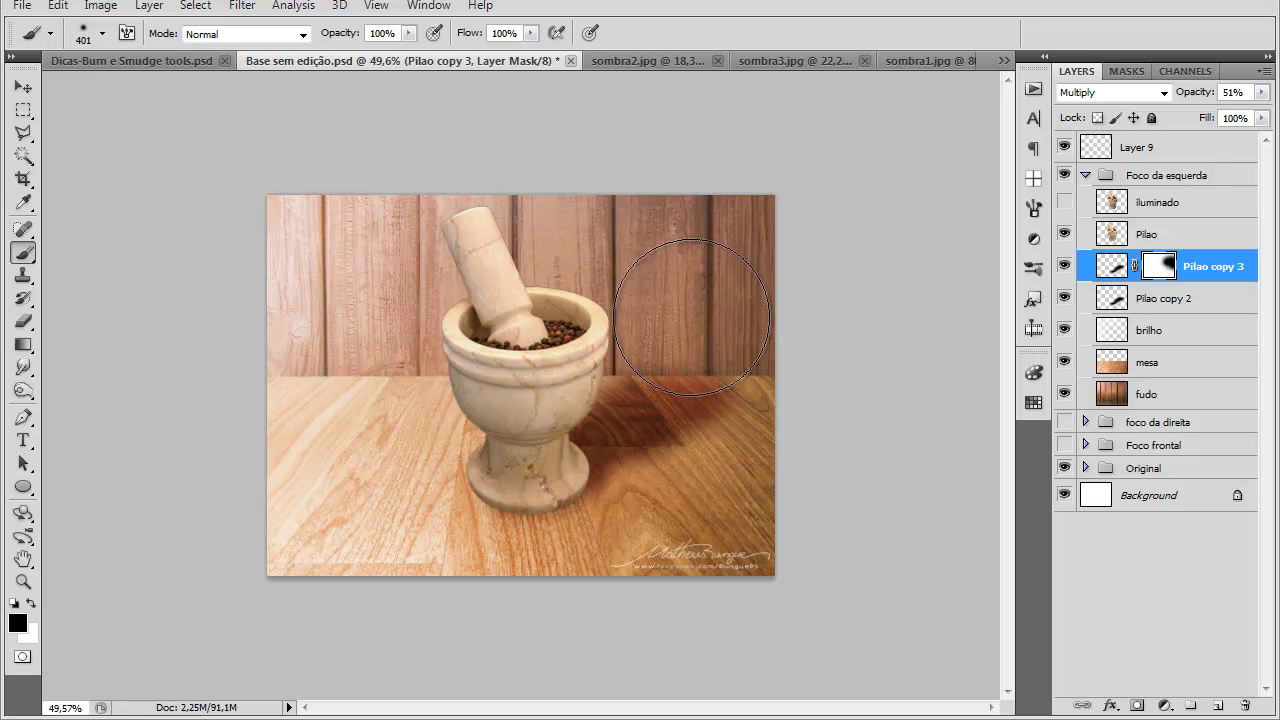
# Step: Undo the last brush stroke and paint black on the Pilao copy 3 mask inside a rectangular selection of the wall area, leaving nothing selected
pyautogui.hotkey('ctrl', 'z')
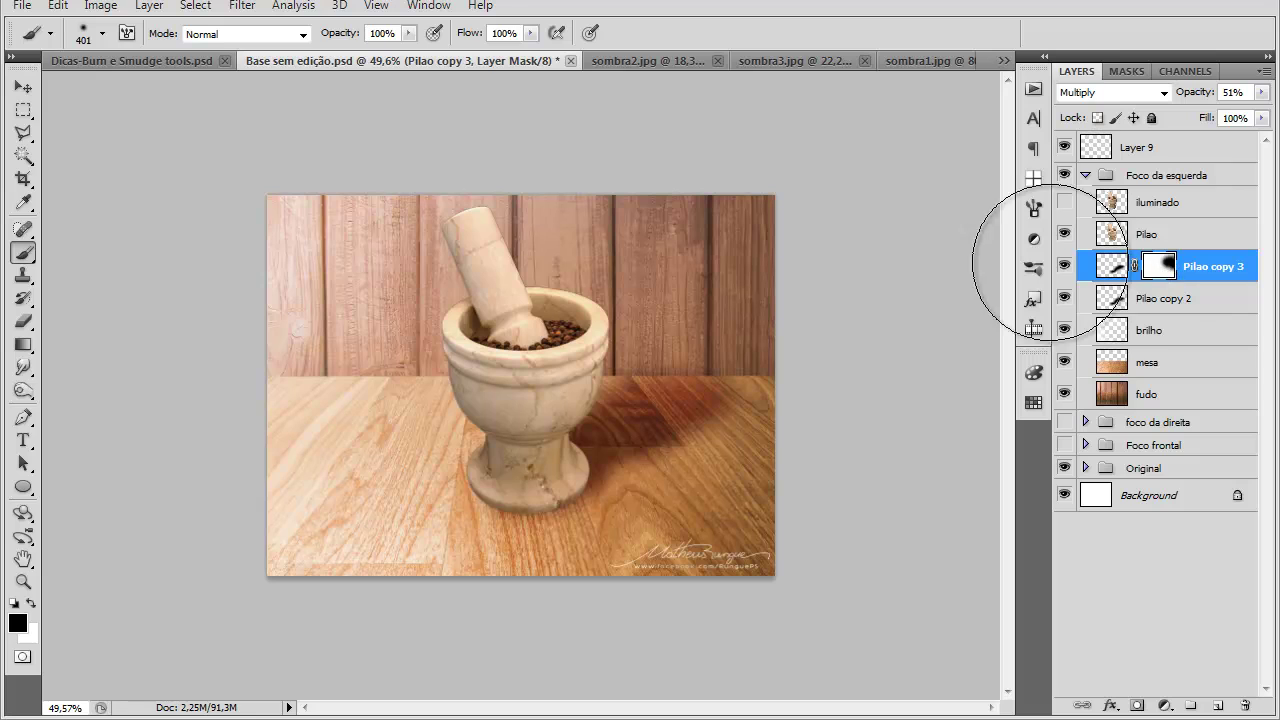
pyautogui.click(23, 110)
pyautogui.moveTo(296, 192); pyautogui.dragTo(808, 373)
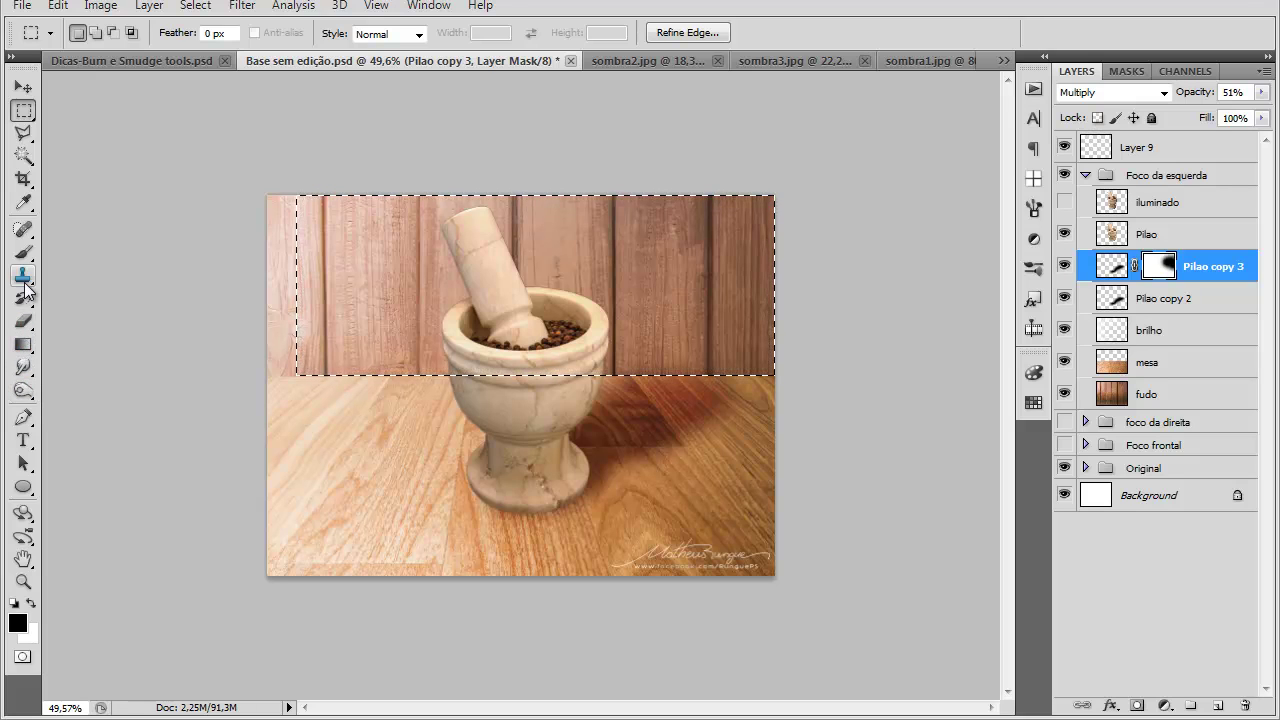
pyautogui.click(23, 252)
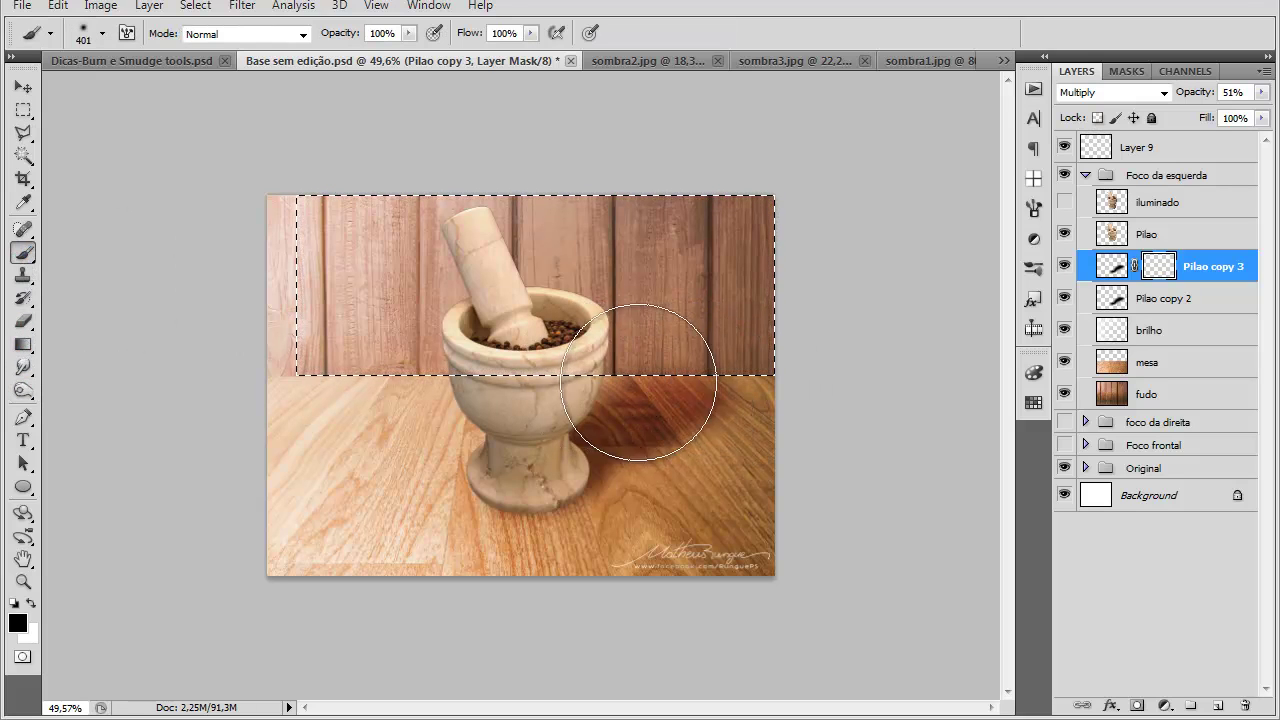
pyautogui.hotkey('ctrl', 'd')
pyautogui.scroll(2, 795, 472)
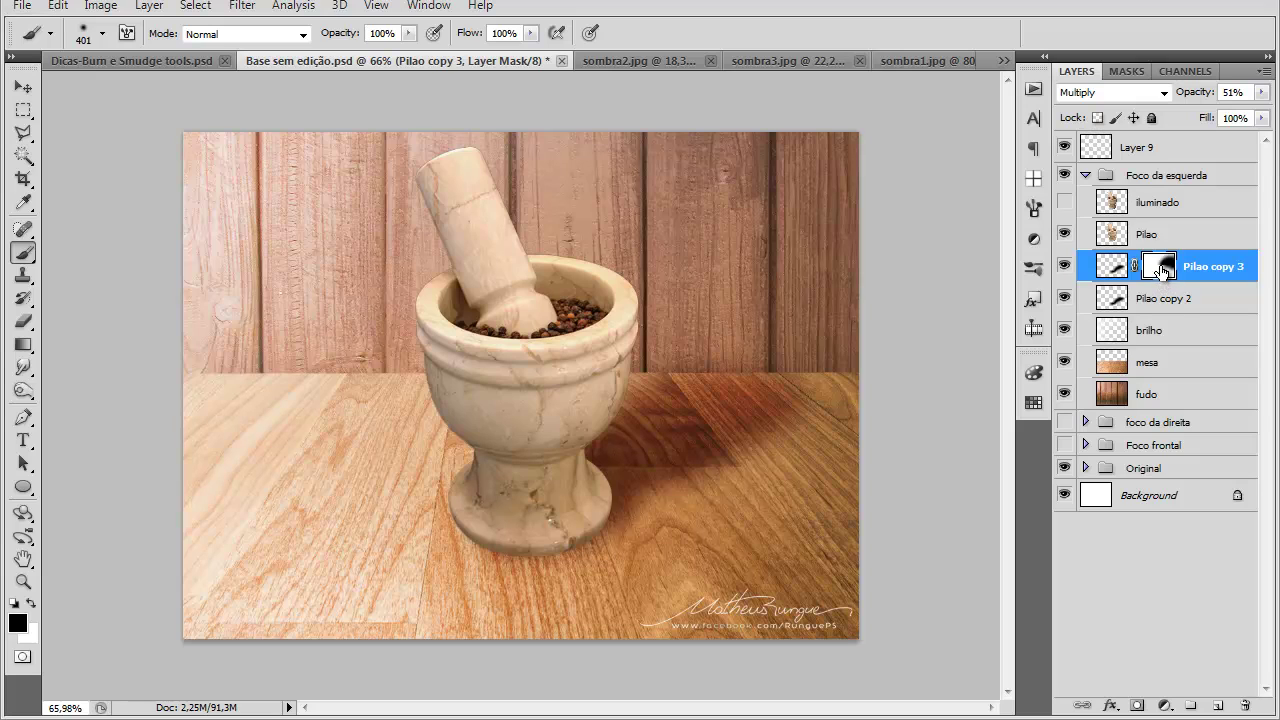
# Step: Try duplicating the Pilao copy 3 layer mask onto the Pilao copy 2 layer, and remove the duplicate mask
pyautogui.moveTo(1160, 266); pyautogui.dragTo(1171, 299)
pyautogui.click(1155, 300)
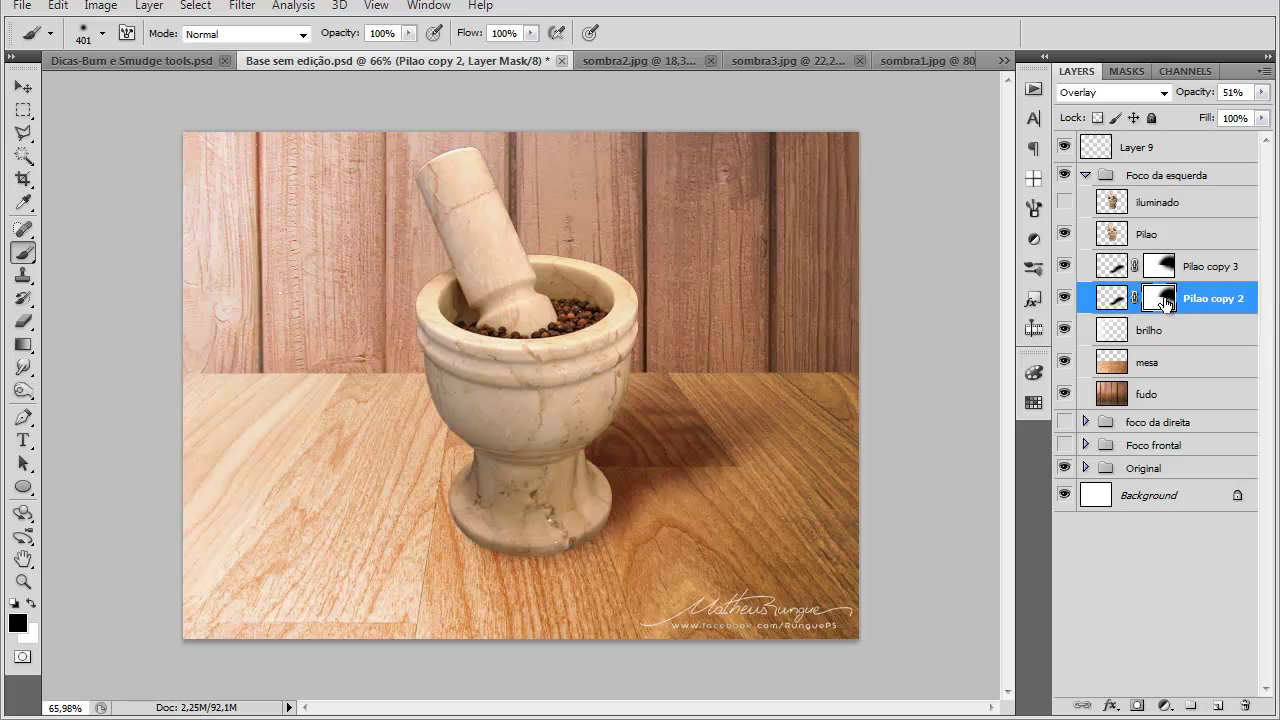
pyautogui.click(1111, 298)
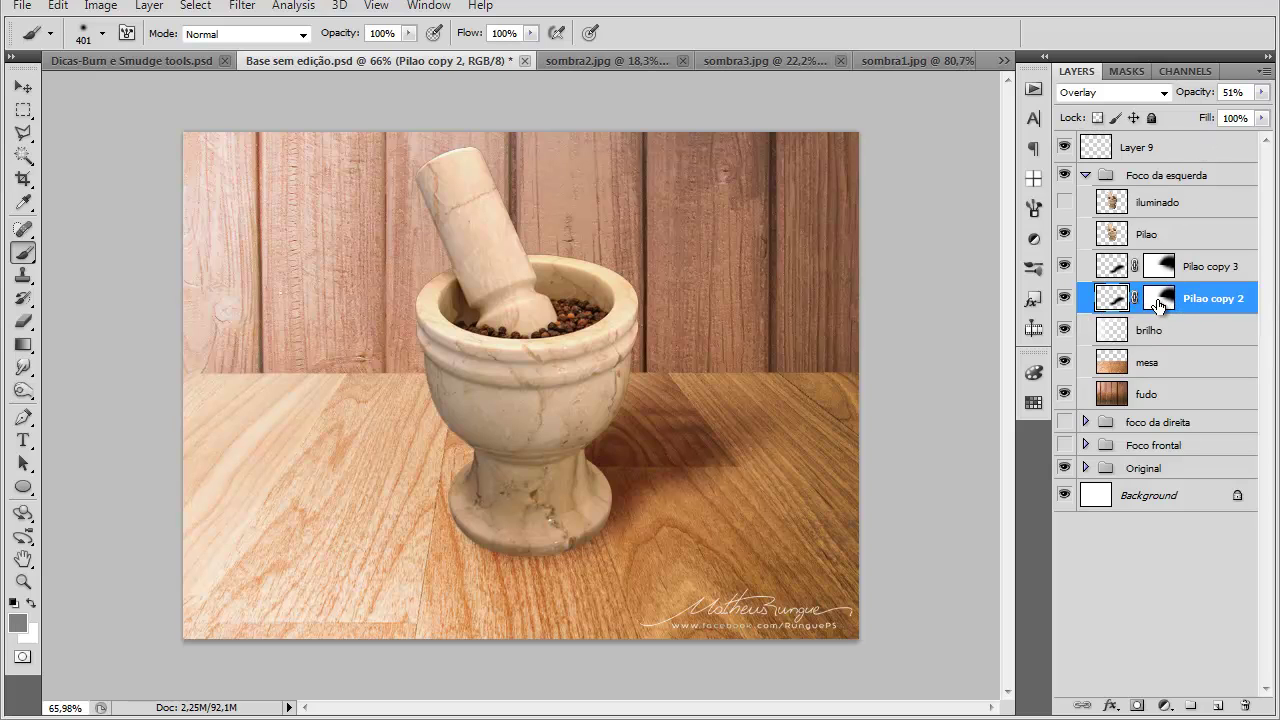
pyautogui.click(1159, 298)
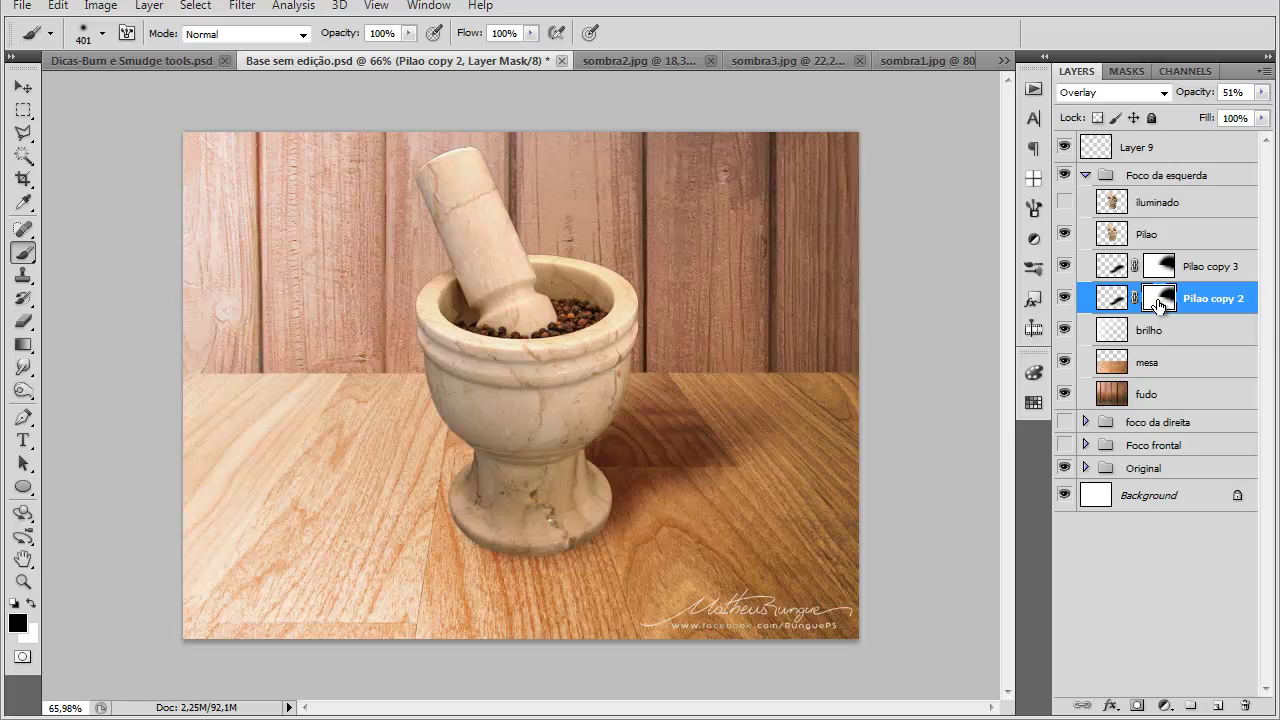
pyautogui.moveTo(1159, 298); pyautogui.dragTo(1159, 266)
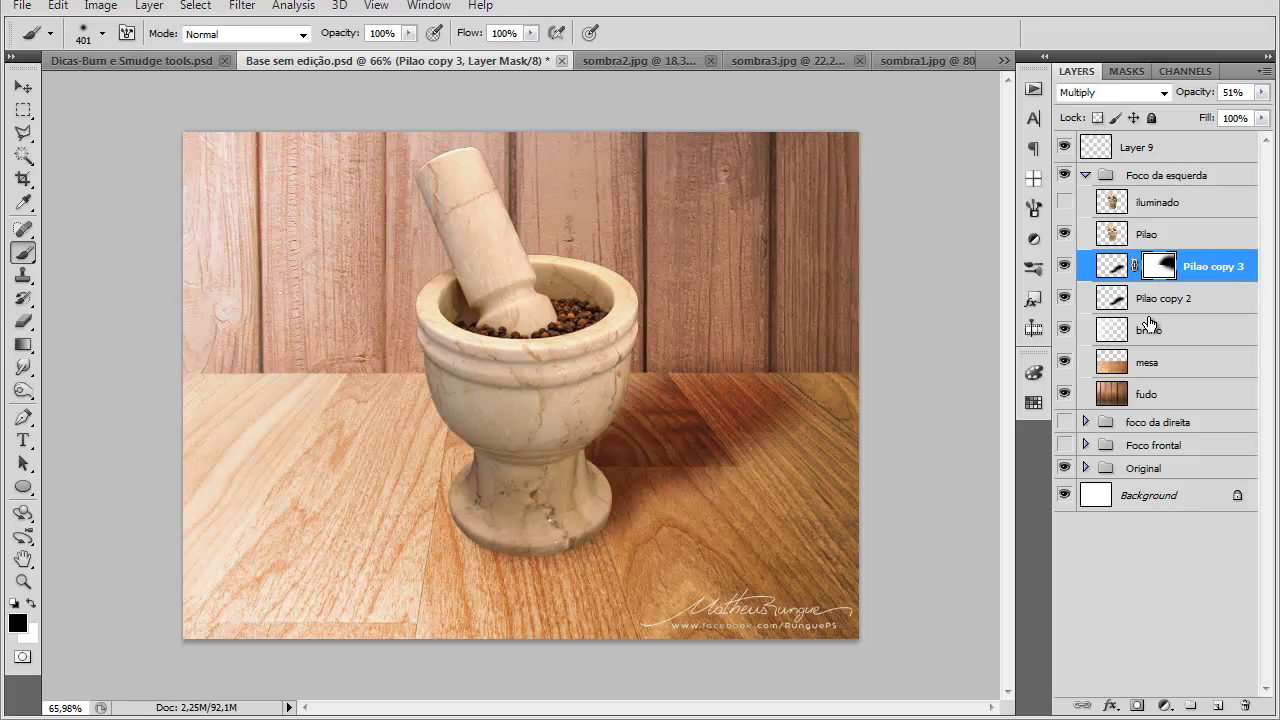
# Step: Add a layer mask to Pilao copy 2 and fade the far end of its shadow with a soft 401 px black brush
pyautogui.click(1147, 300)
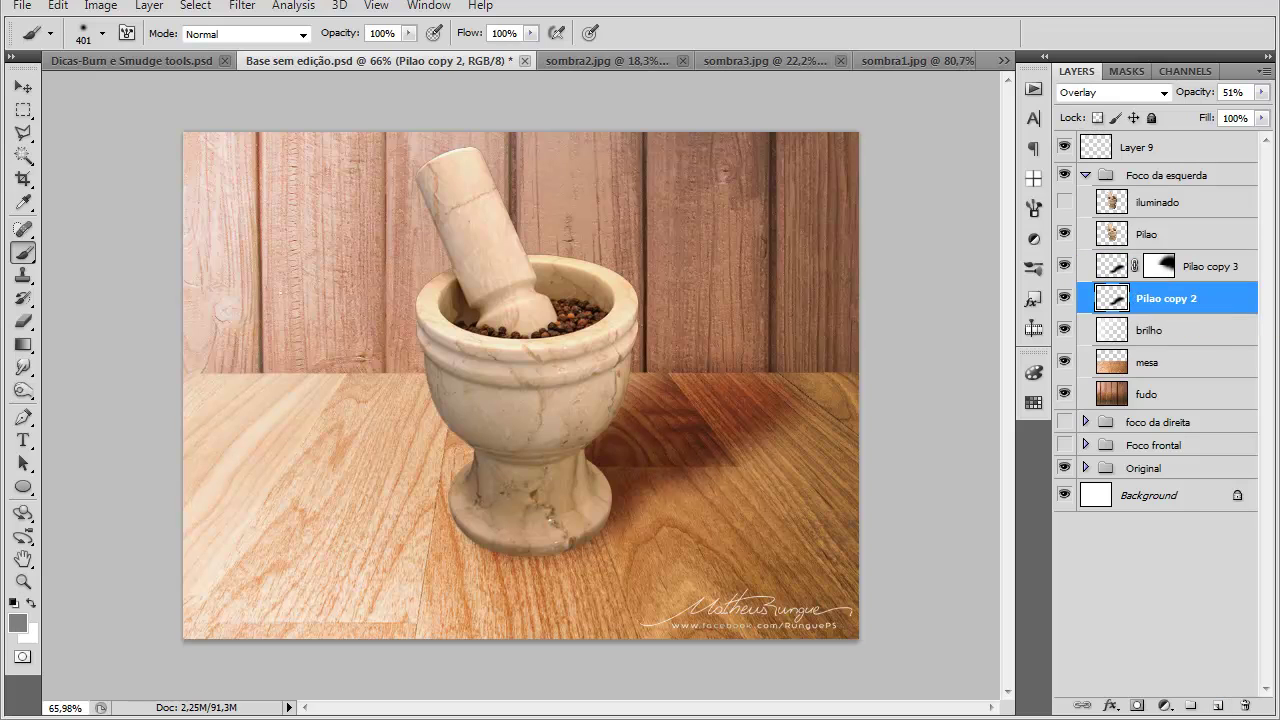
pyautogui.click(1136, 707)
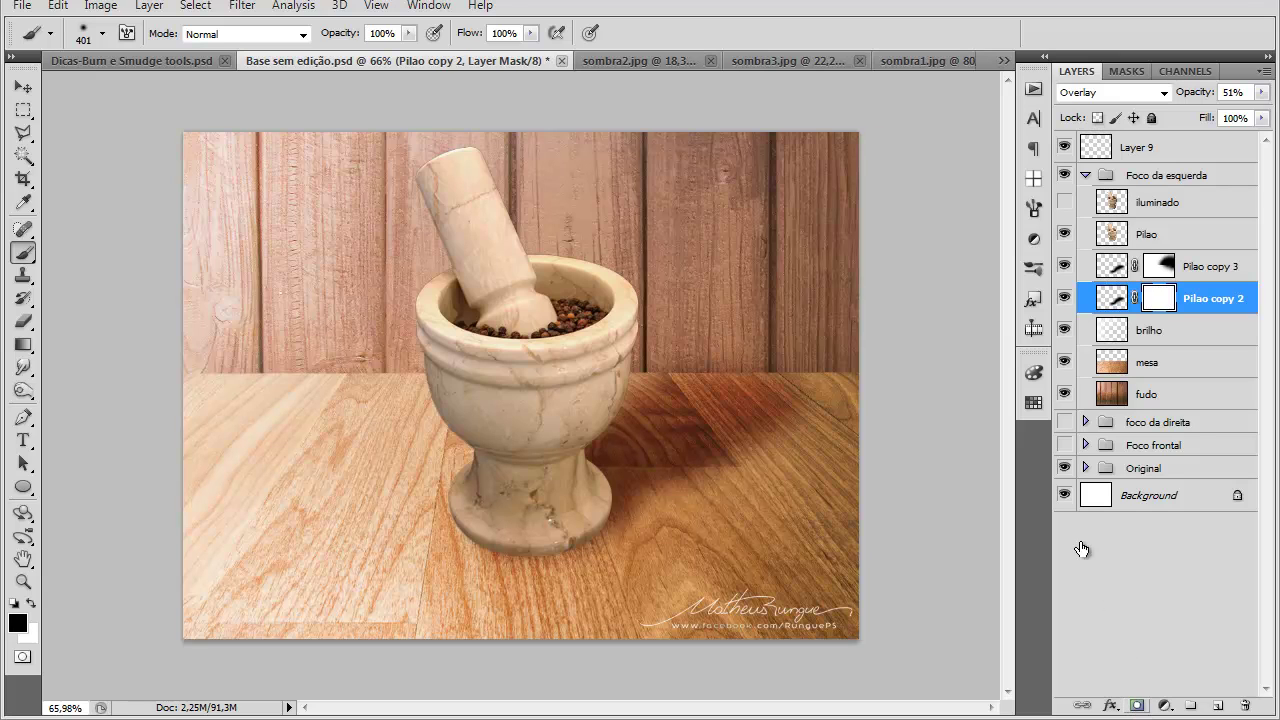
pyautogui.click(654, 290)
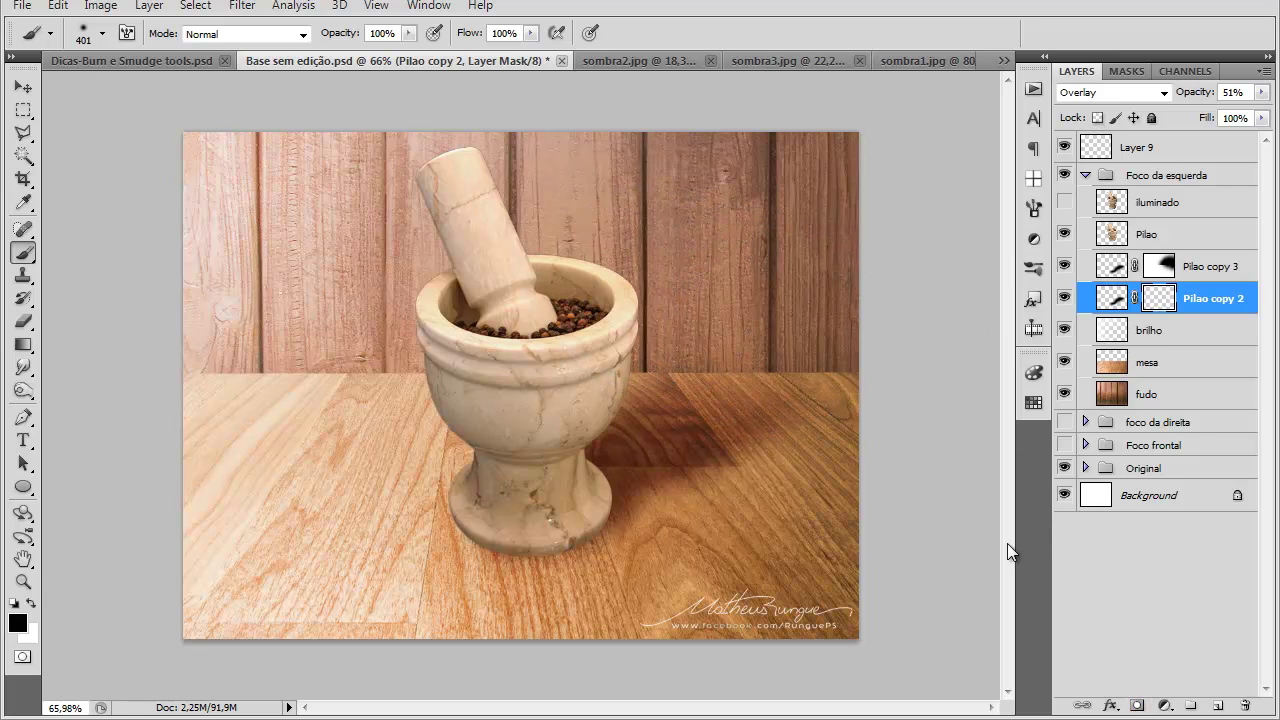
# Step: Paint black with a large soft brush on the Pilao copy 2 mask to fade the shadow, and set the layer's opacity to 40%
pyautogui.press(']')
pyautogui.press(']')
pyautogui.moveTo(845, 500); pyautogui.dragTo(857, 543)
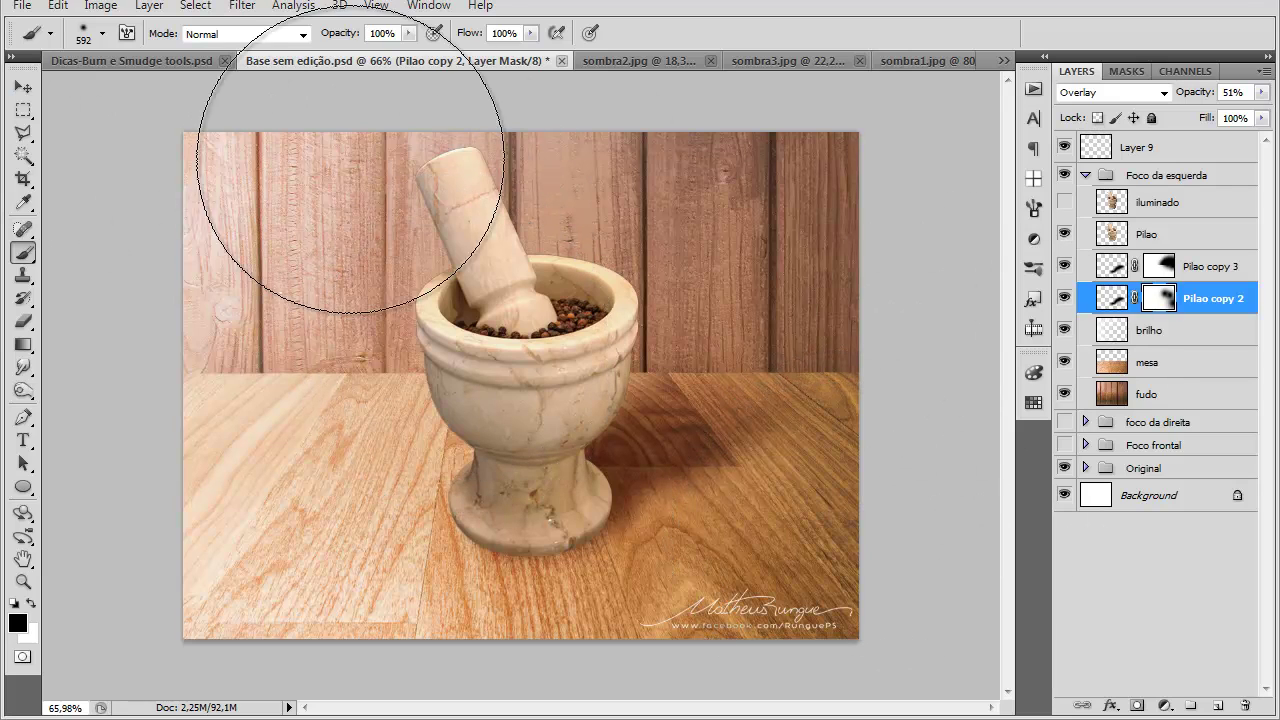
pyautogui.click(23, 87)
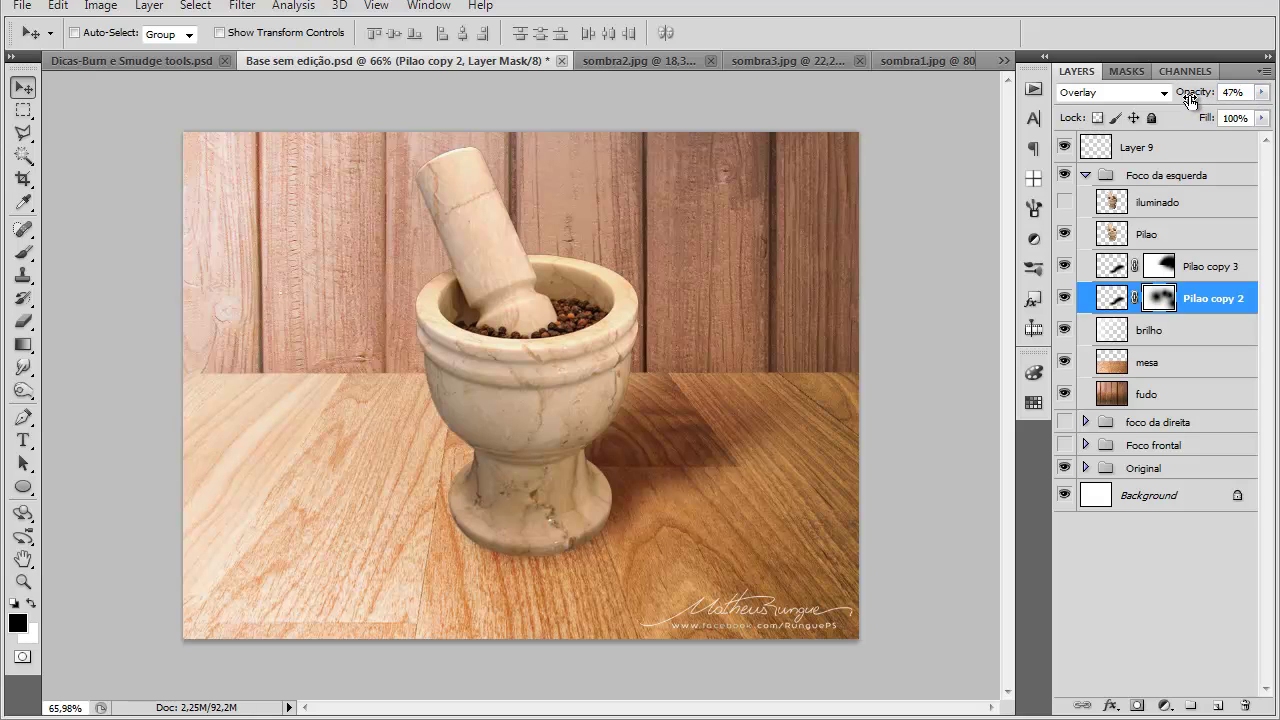
pyautogui.moveTo(1191, 100); pyautogui.dragTo(1198, 100)
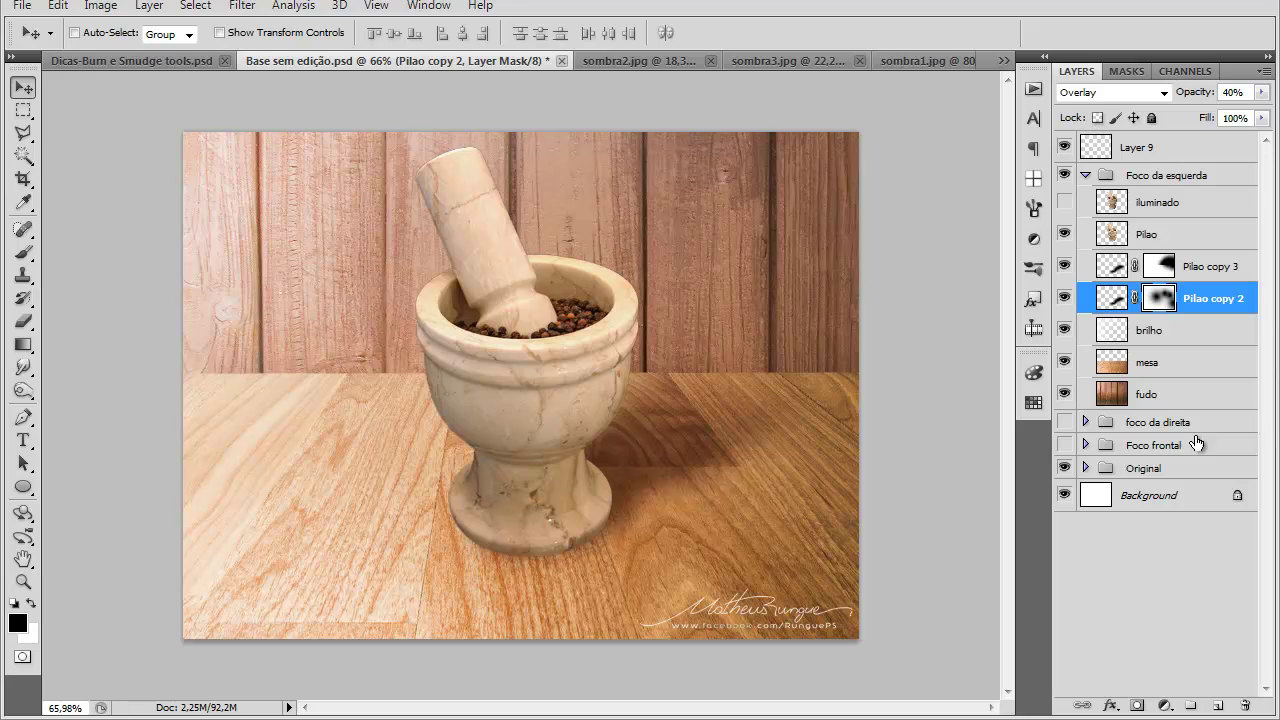
# Step: Paint black on the Pilao copy 3 mask to soften the outer edge of the mortar's shadow on the table
pyautogui.click(1158, 268)
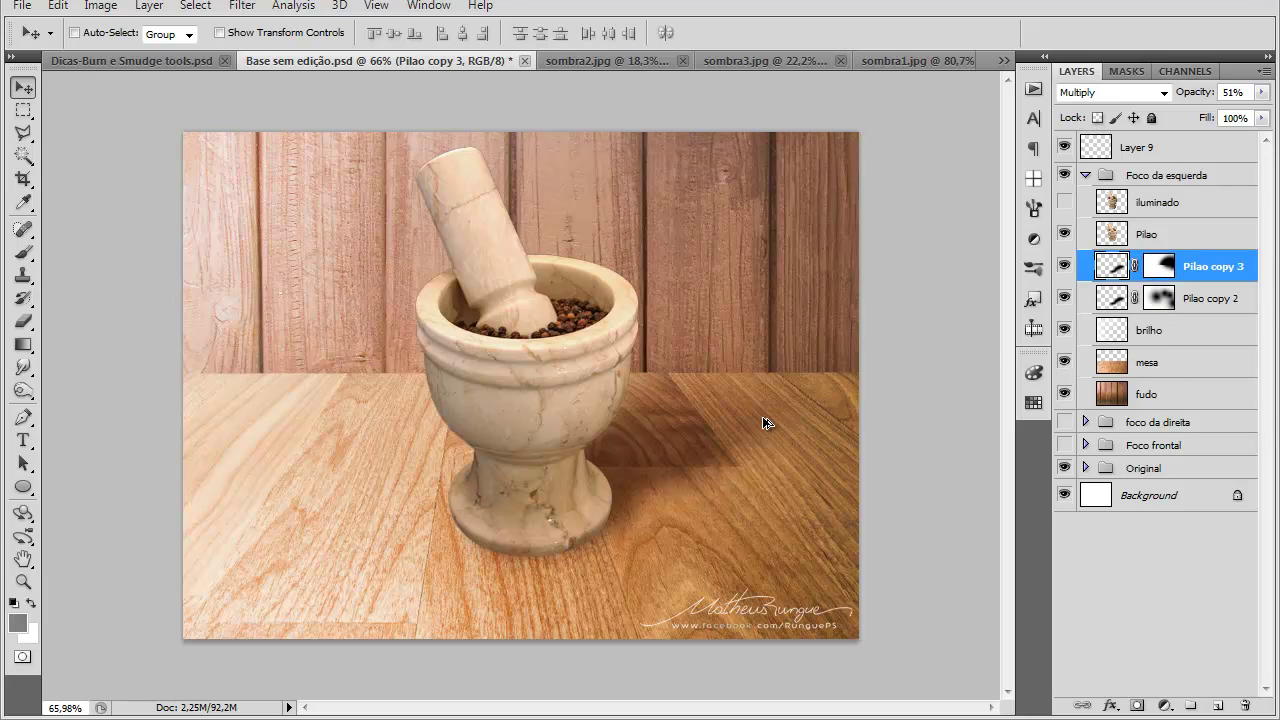
pyautogui.click(23, 251)
pyautogui.moveTo(766, 500)
pyautogui.mouseDown()
pyautogui.moveTo(654, 508)
pyautogui.moveTo(589, 534)
pyautogui.mouseUp()
pyautogui.moveTo(680, 535)
pyautogui.mouseDown()
pyautogui.moveTo(649, 523)
pyautogui.moveTo(663, 491)
pyautogui.mouseUp()
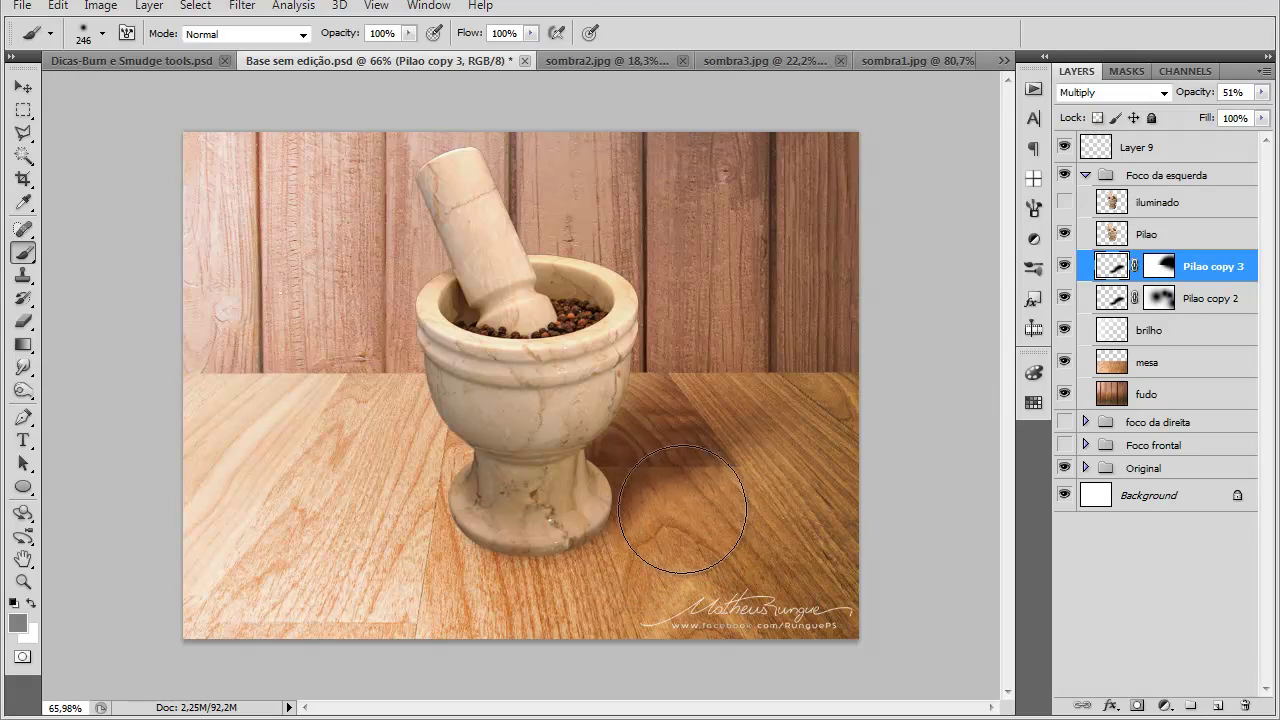
pyautogui.click(1157, 267)
pyautogui.moveTo(780, 490)
pyautogui.mouseDown()
pyautogui.moveTo(663, 557)
pyautogui.moveTo(886, 457)
pyautogui.mouseUp()
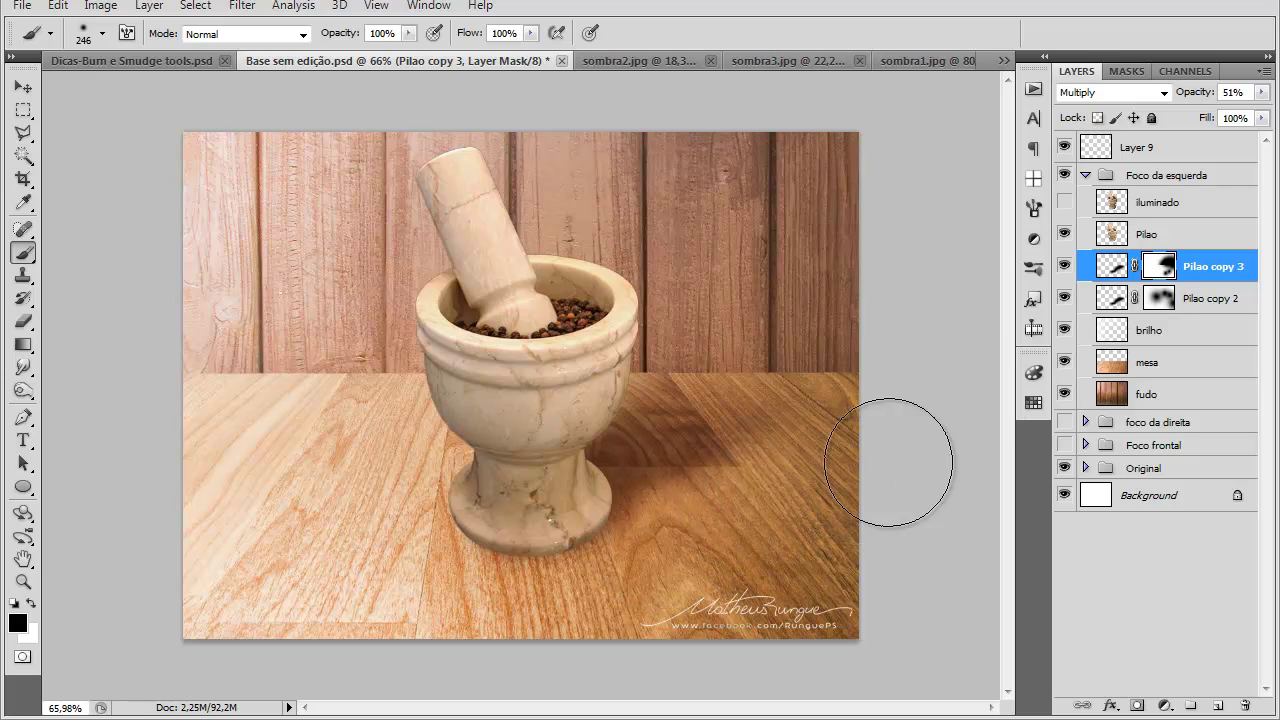
pyautogui.click(23, 87)
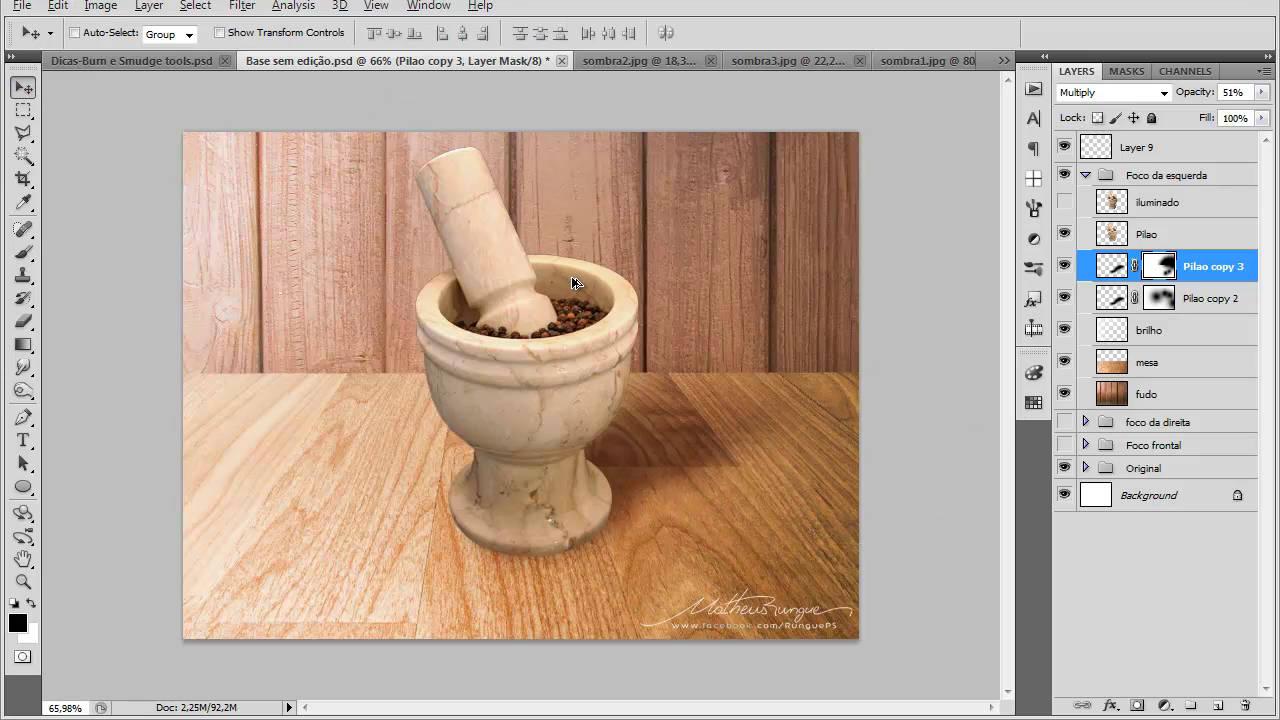
# Step: Paint white on the Pilao copy 3 mask beside the mortar to restore the shadow where the table meets the wall
pyautogui.scroll(-2, 790, 317)
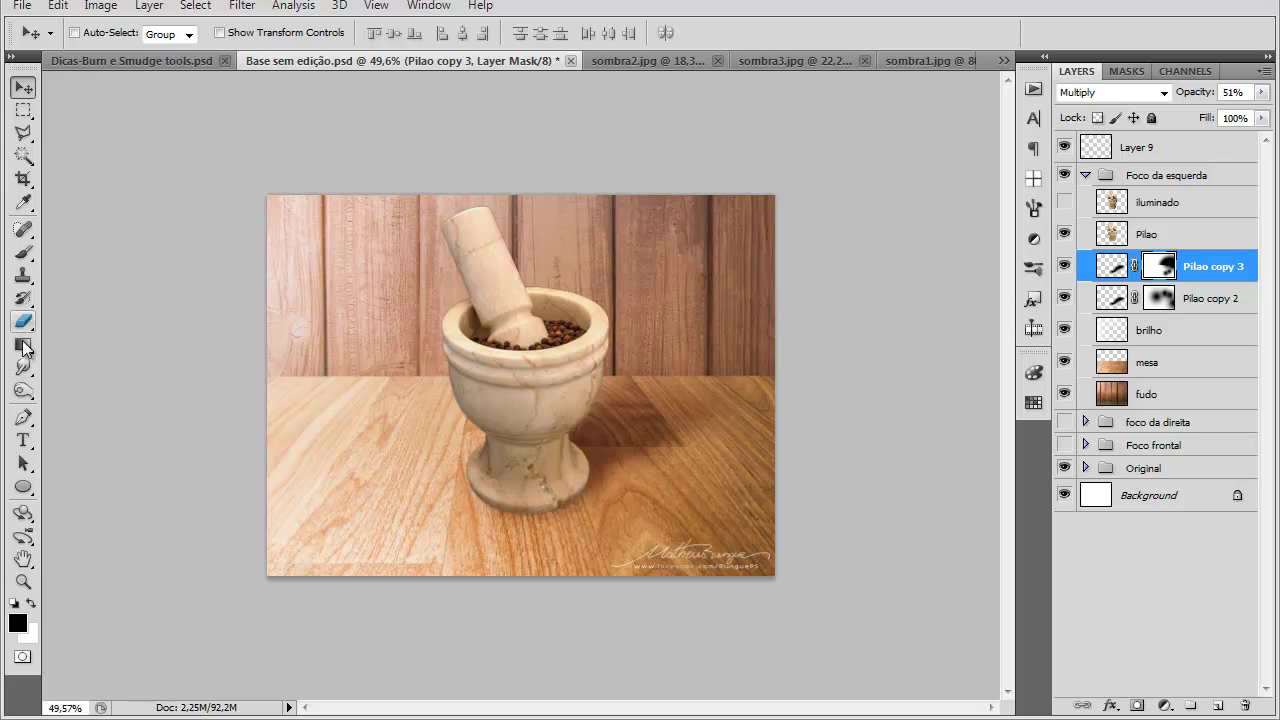
pyautogui.click(20, 254)
pyautogui.moveTo(517, 374); pyautogui.dragTo(552, 396)
pyautogui.press('x')
pyautogui.moveTo(595, 345)
pyautogui.mouseDown()
pyautogui.moveTo(657, 314)
pyautogui.moveTo(651, 337)
pyautogui.moveTo(745, 330)
pyautogui.mouseUp()
pyautogui.press('x')
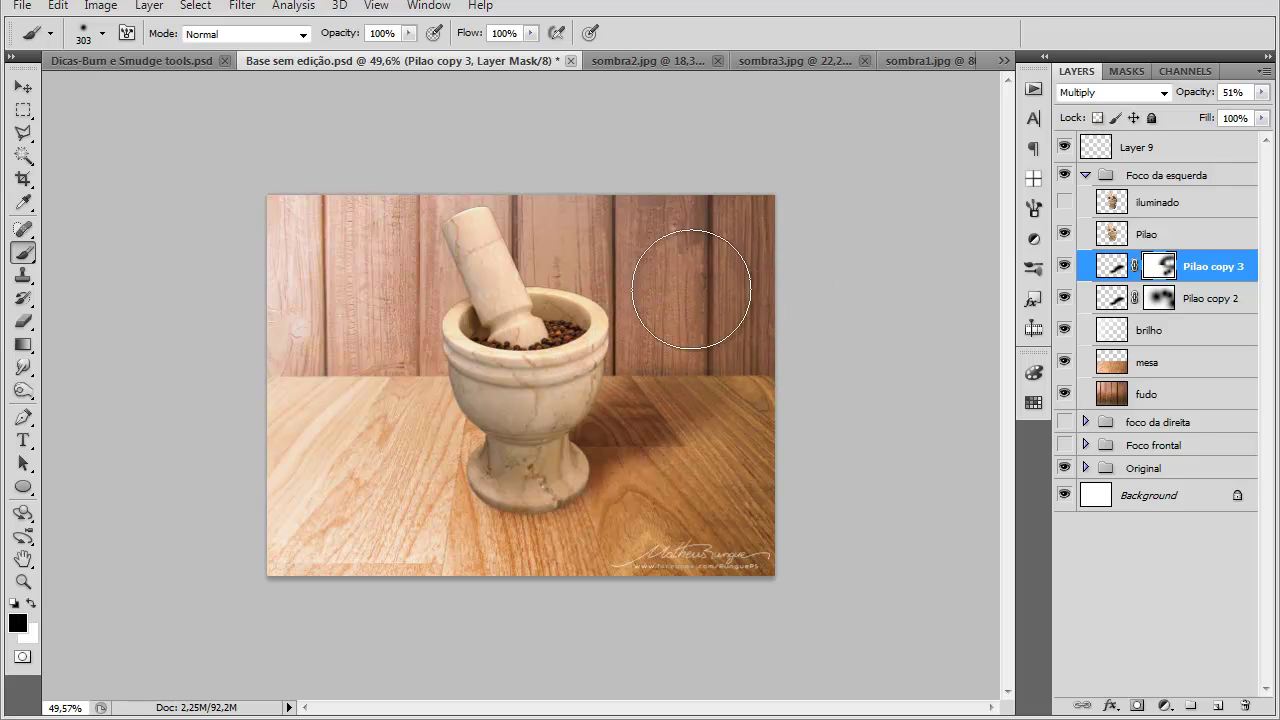
# Step: Select a rectangle of wall above the table line, paint it black on the Pilao copy 3 and Pilao copy 2 masks, and deselect
pyautogui.click(25, 111)
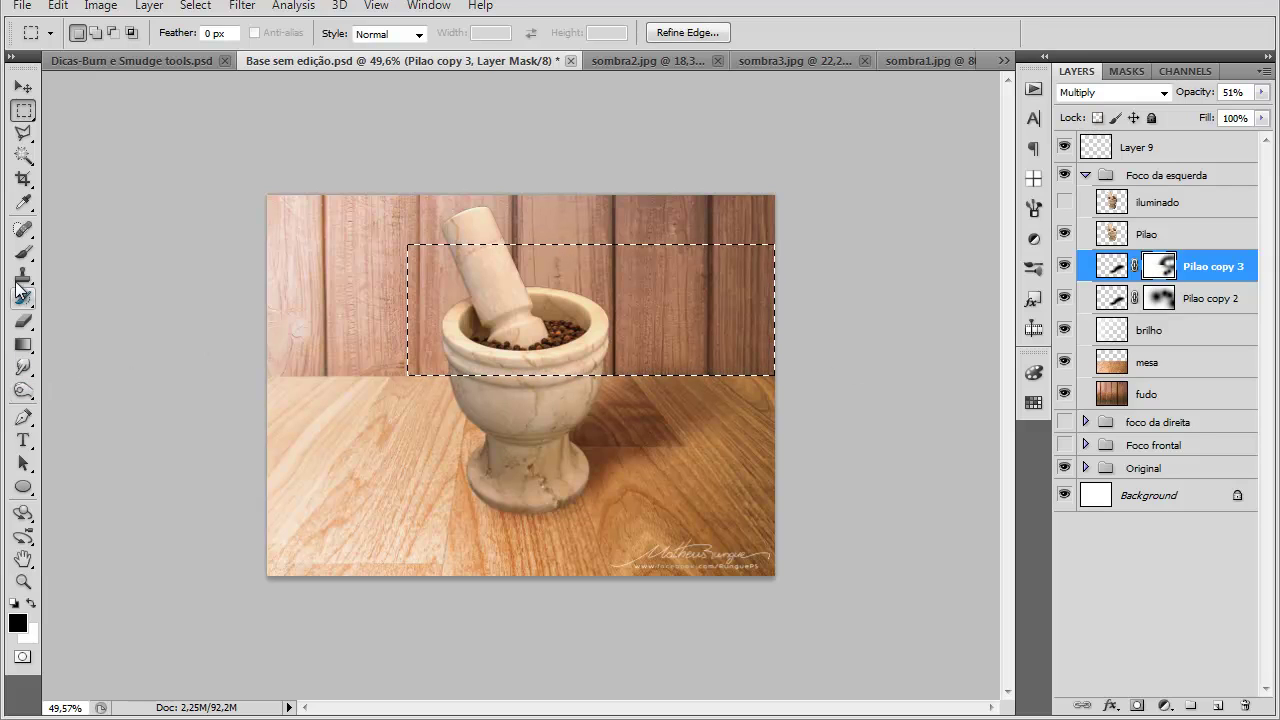
pyautogui.click(24, 252)
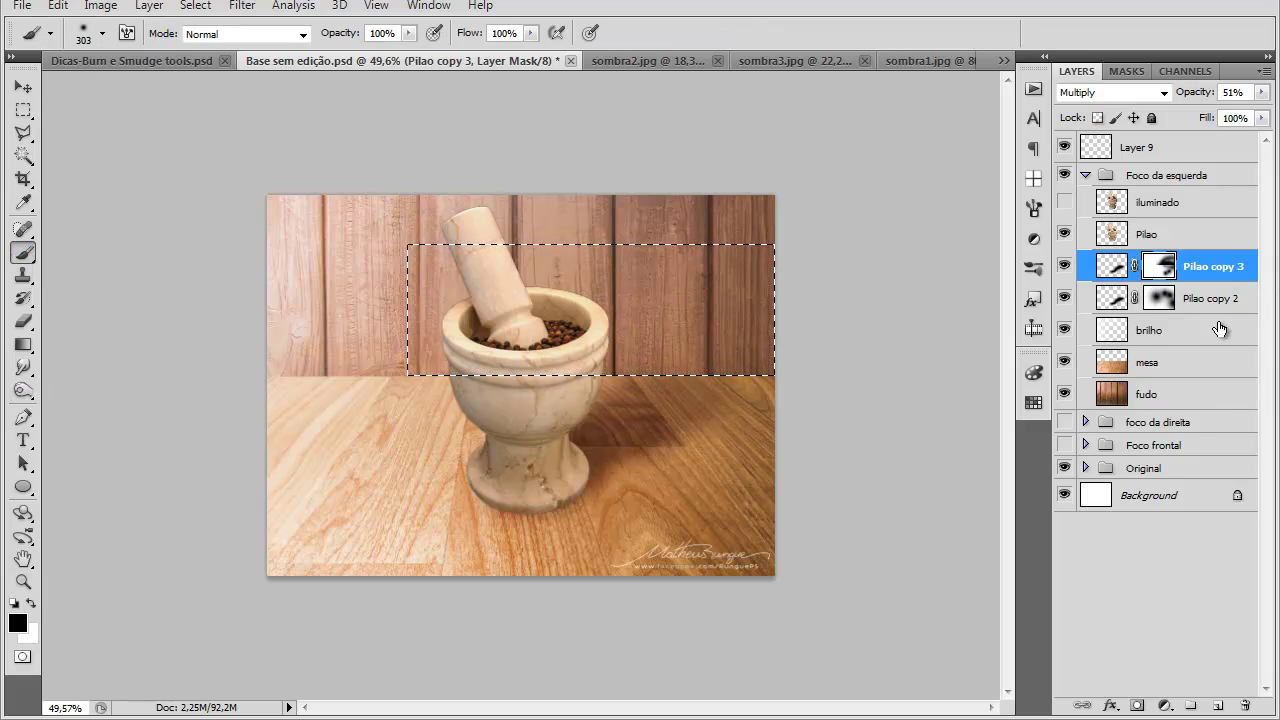
pyautogui.click(1167, 305)
pyautogui.hotkey('ctrl', 'd')
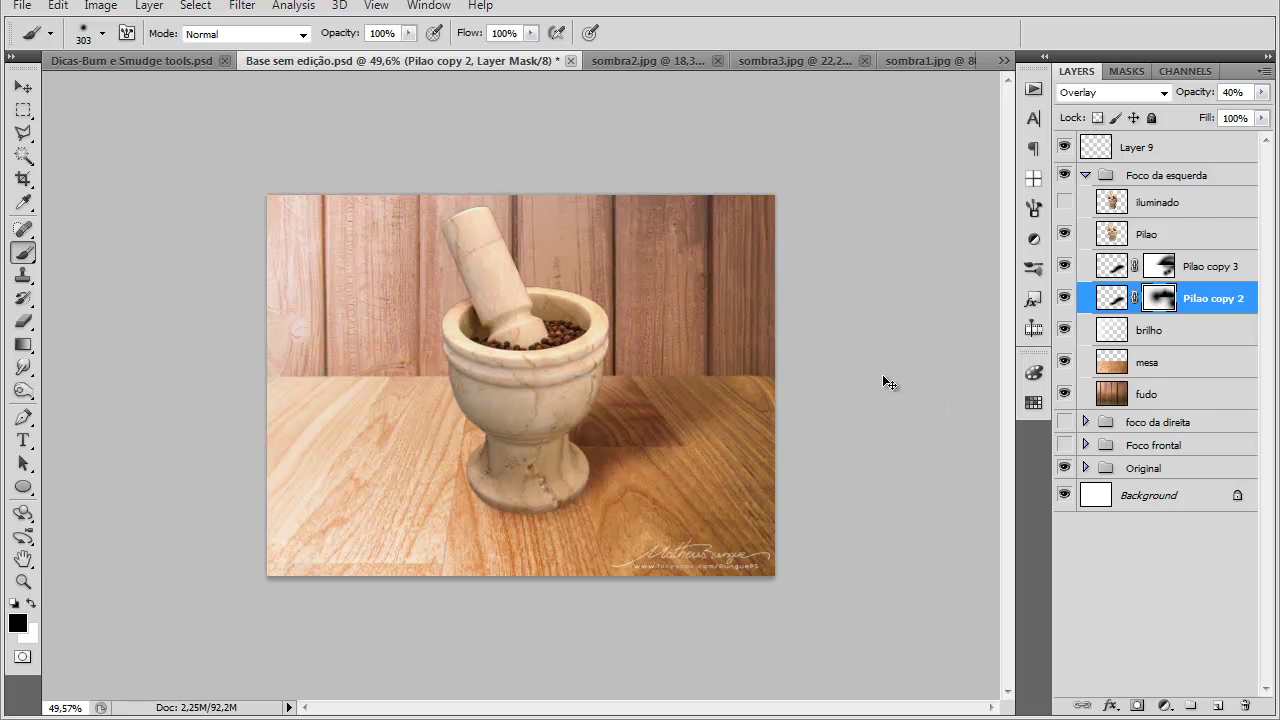
# Step: Duplicate the Pilao copy 3 shadow layer
pyautogui.scroll(-2, 710, 366)
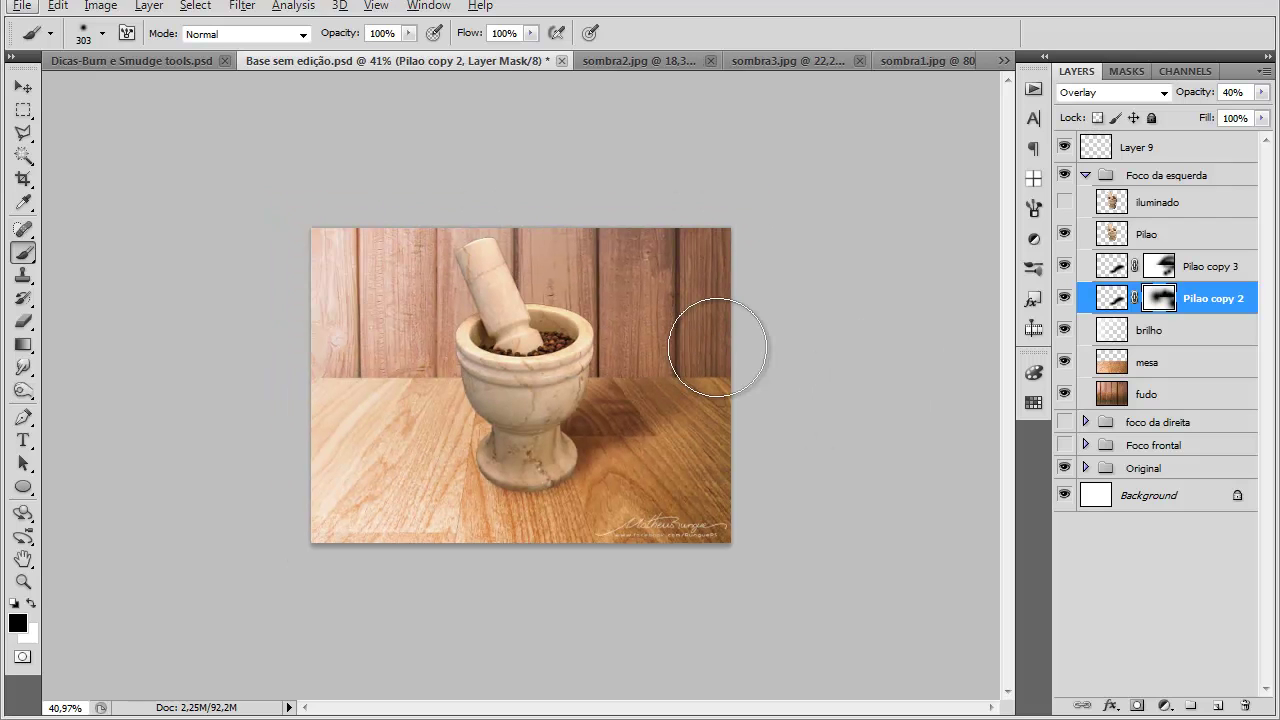
pyautogui.scroll(3, 630, 410)
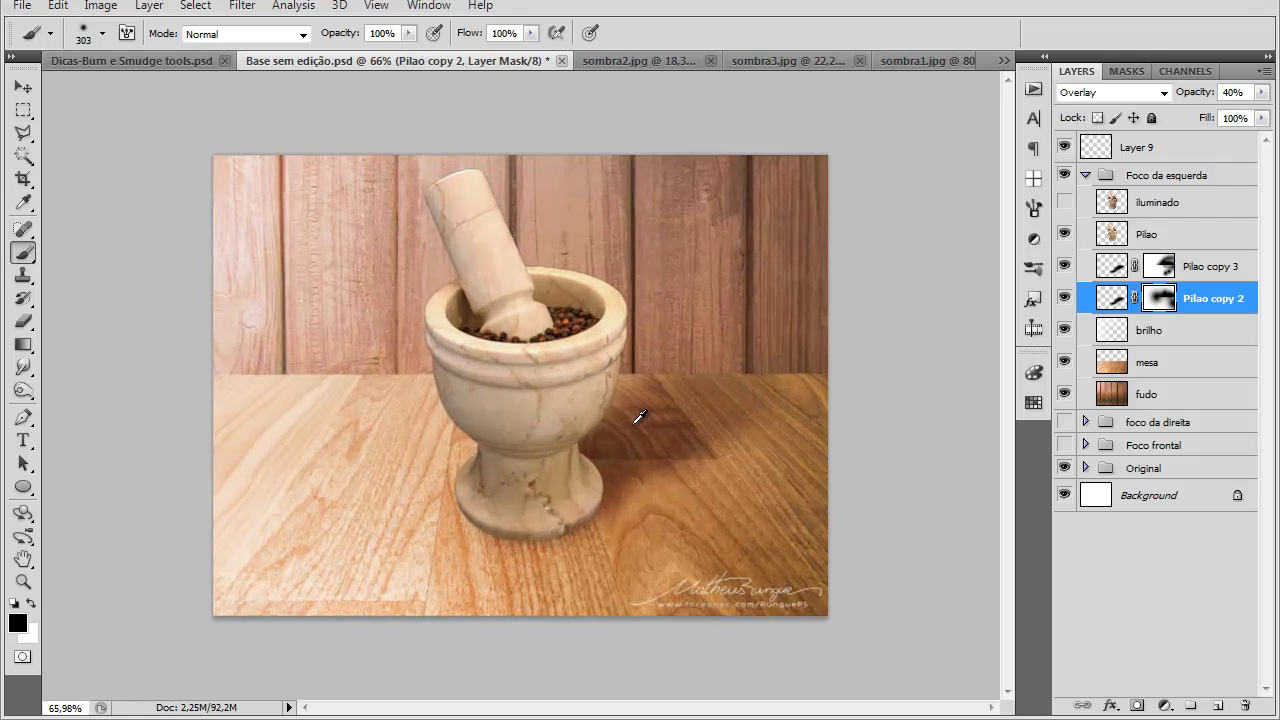
pyautogui.scroll(1, 585, 551)
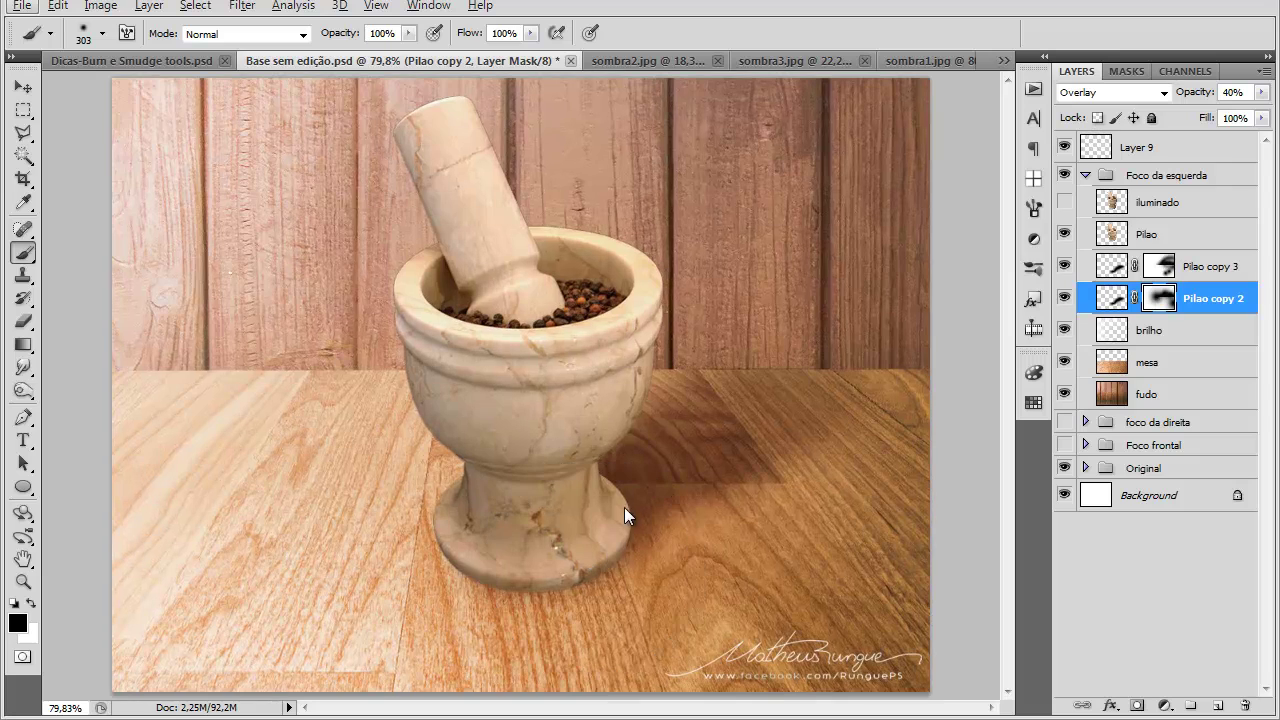
pyautogui.click(23, 88)
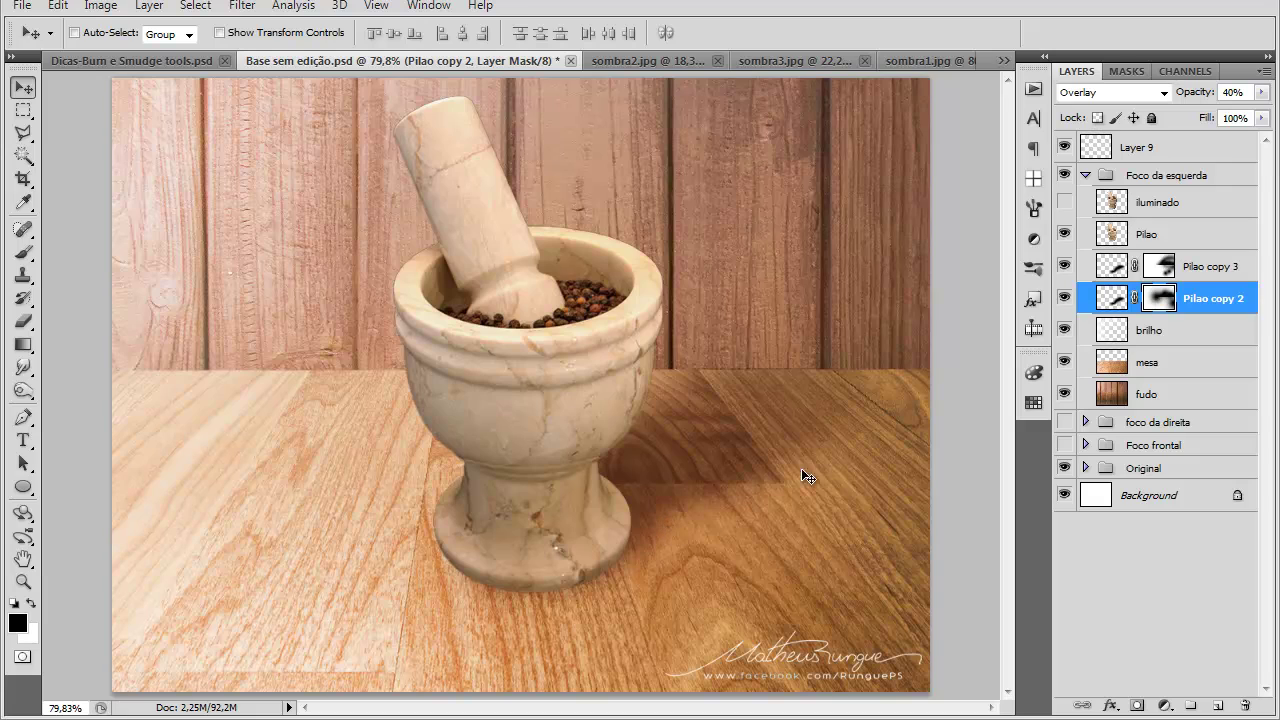
pyautogui.click(1114, 268)
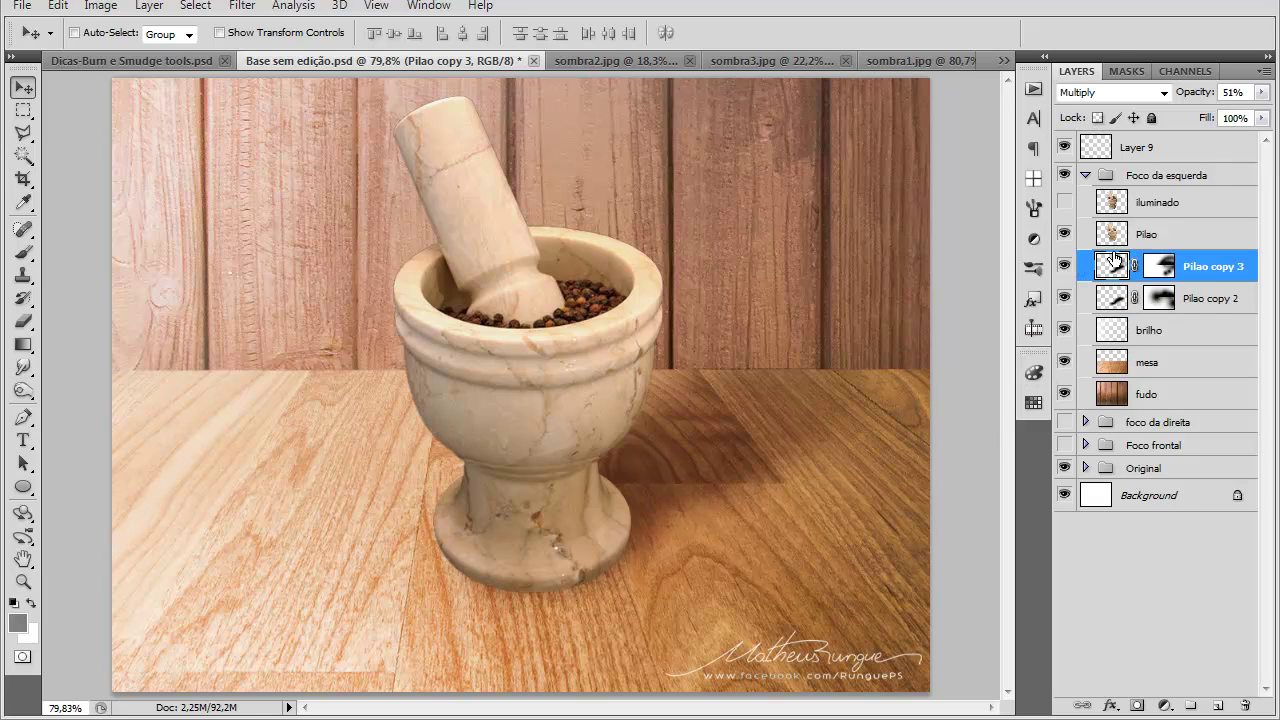
pyautogui.hotkey('ctrl', 'j')
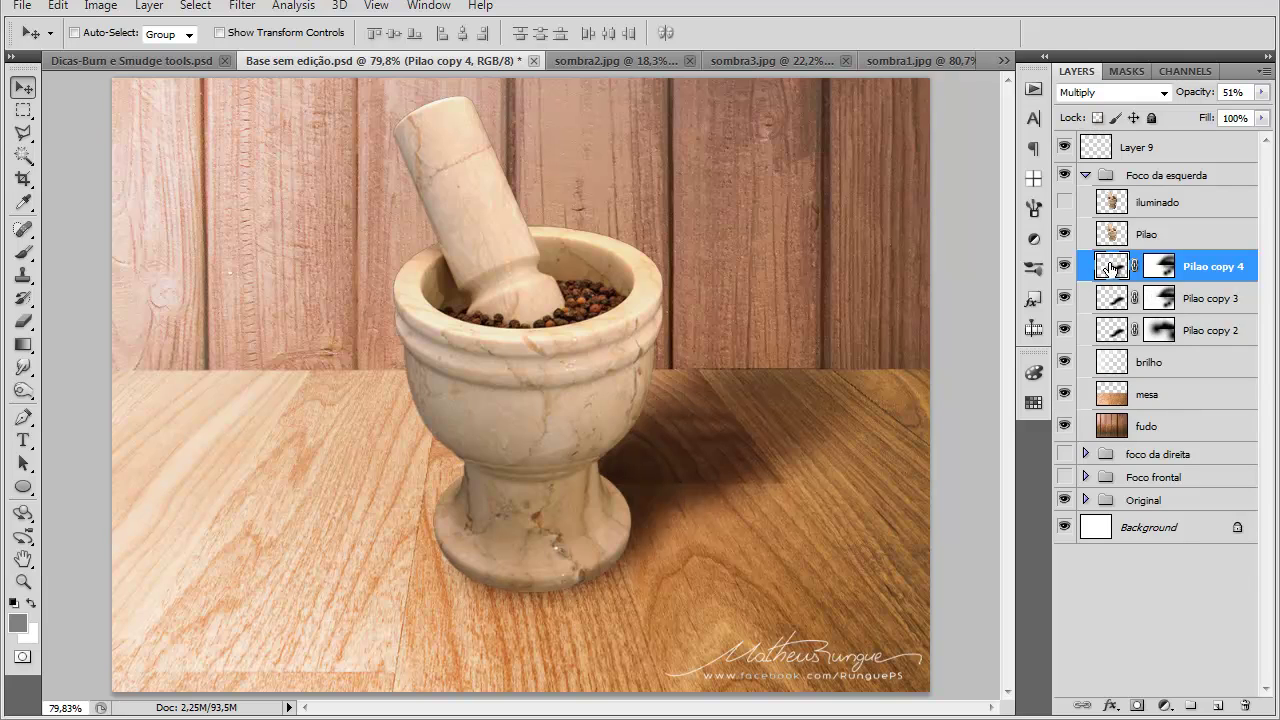
# Step: Paint black on the Pilao copy 4 mask to hide the duplicate shadow's outer areas, varying the brush size
pyautogui.click(1160, 266)
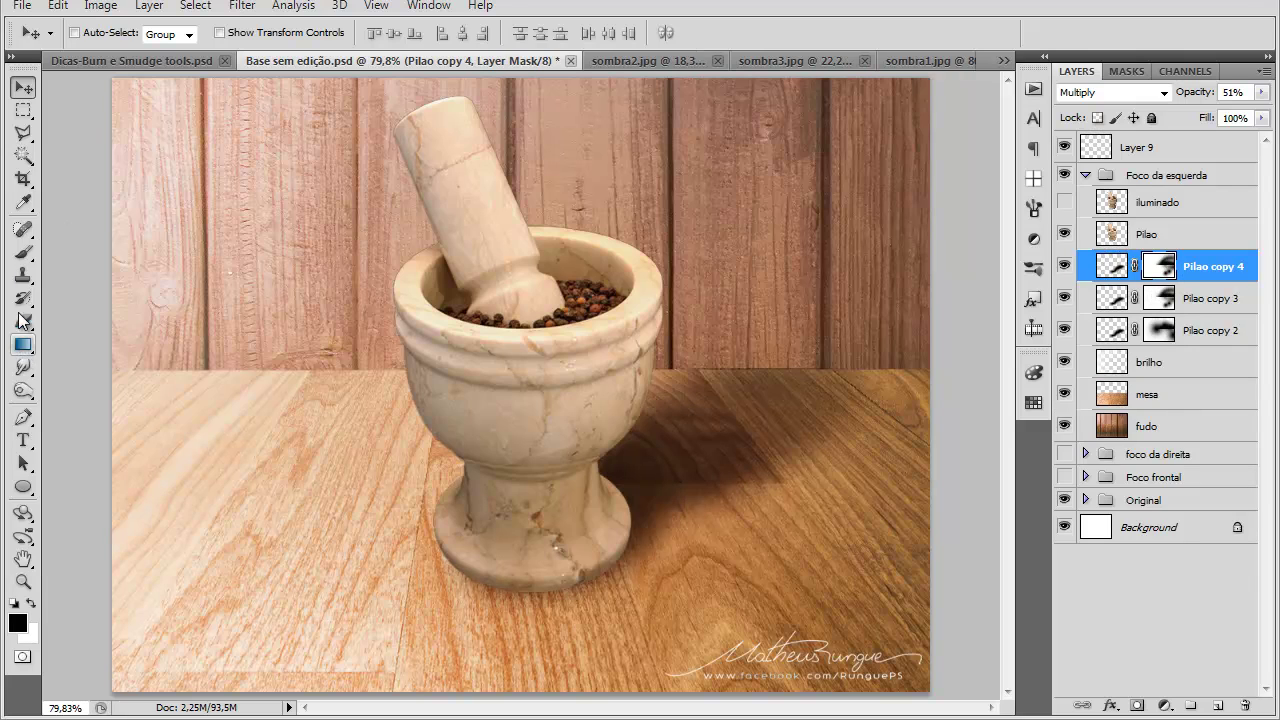
pyautogui.click(23, 252)
pyautogui.press('\\')
pyautogui.moveTo(470, 597); pyautogui.dragTo(420, 586)
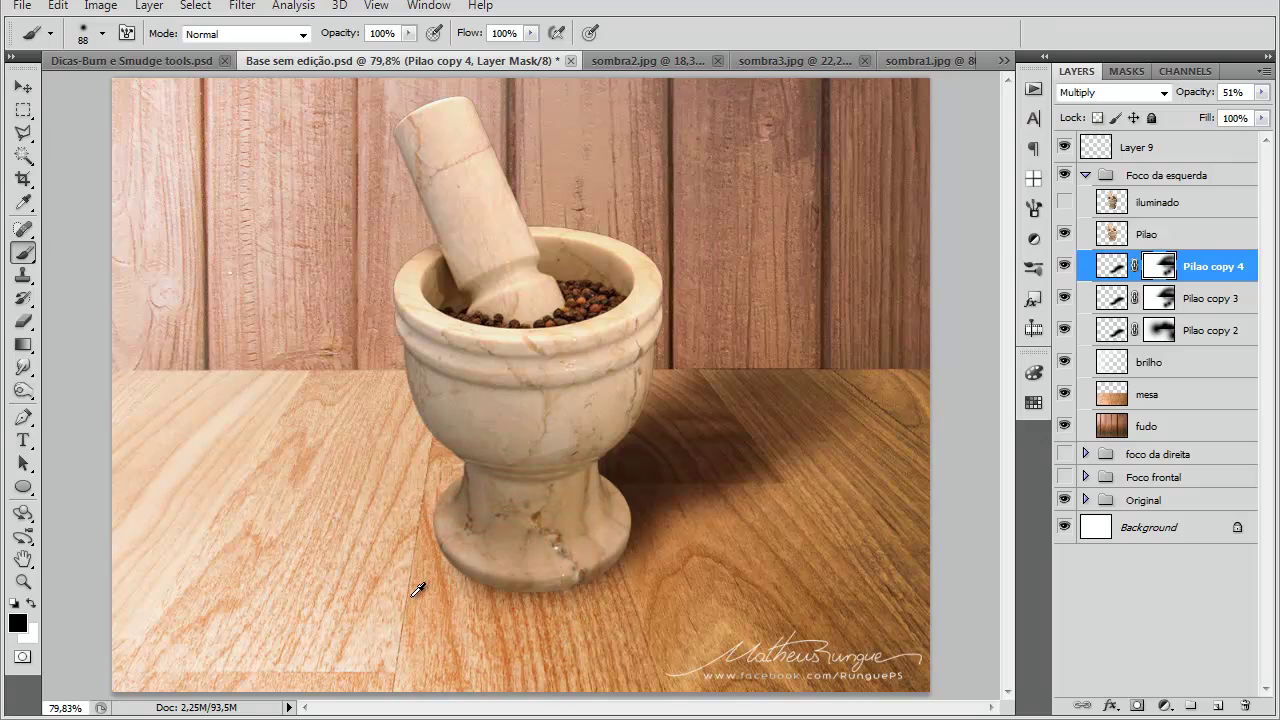
pyautogui.moveTo(810, 448)
pyautogui.mouseDown()
pyautogui.moveTo(908, 500)
pyautogui.moveTo(935, 500)
pyautogui.mouseUp()
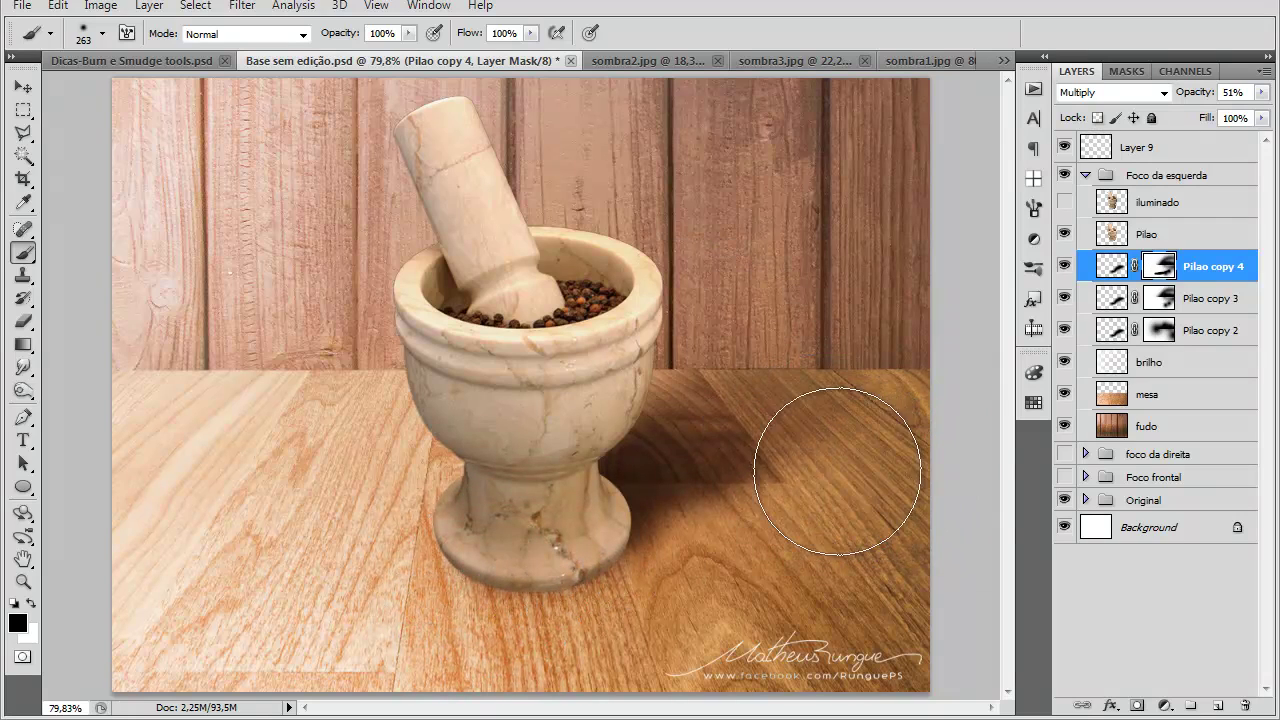
pyautogui.moveTo(737, 385)
pyautogui.mouseDown()
pyautogui.moveTo(682, 390)
pyautogui.moveTo(673, 569)
pyautogui.moveTo(639, 562)
pyautogui.moveTo(657, 534)
pyautogui.moveTo(650, 478)
pyautogui.moveTo(660, 518)
pyautogui.moveTo(587, 434)
pyautogui.moveTo(621, 454)
pyautogui.moveTo(583, 441)
pyautogui.mouseUp()
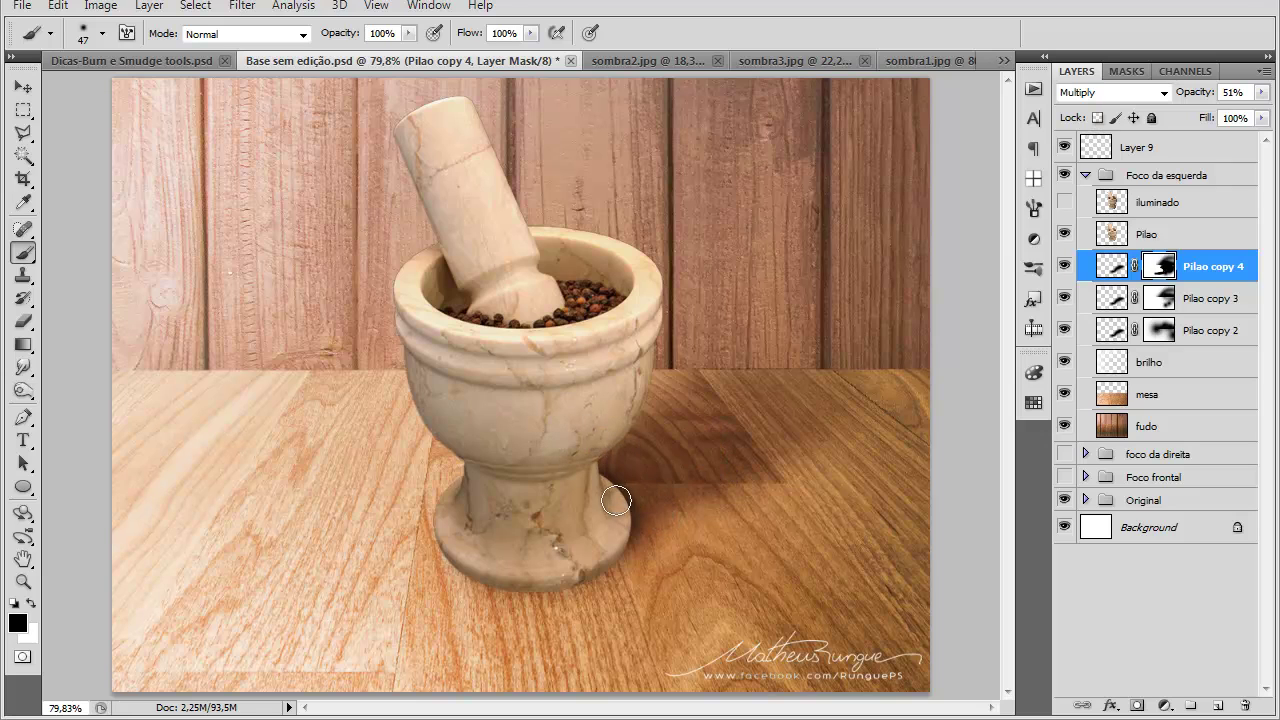
# Step: Apply a Gaussian Blur with a radius of 18.6 pixels to the Pilao copy 4 mask
pyautogui.scroll(-2, 705, 420)
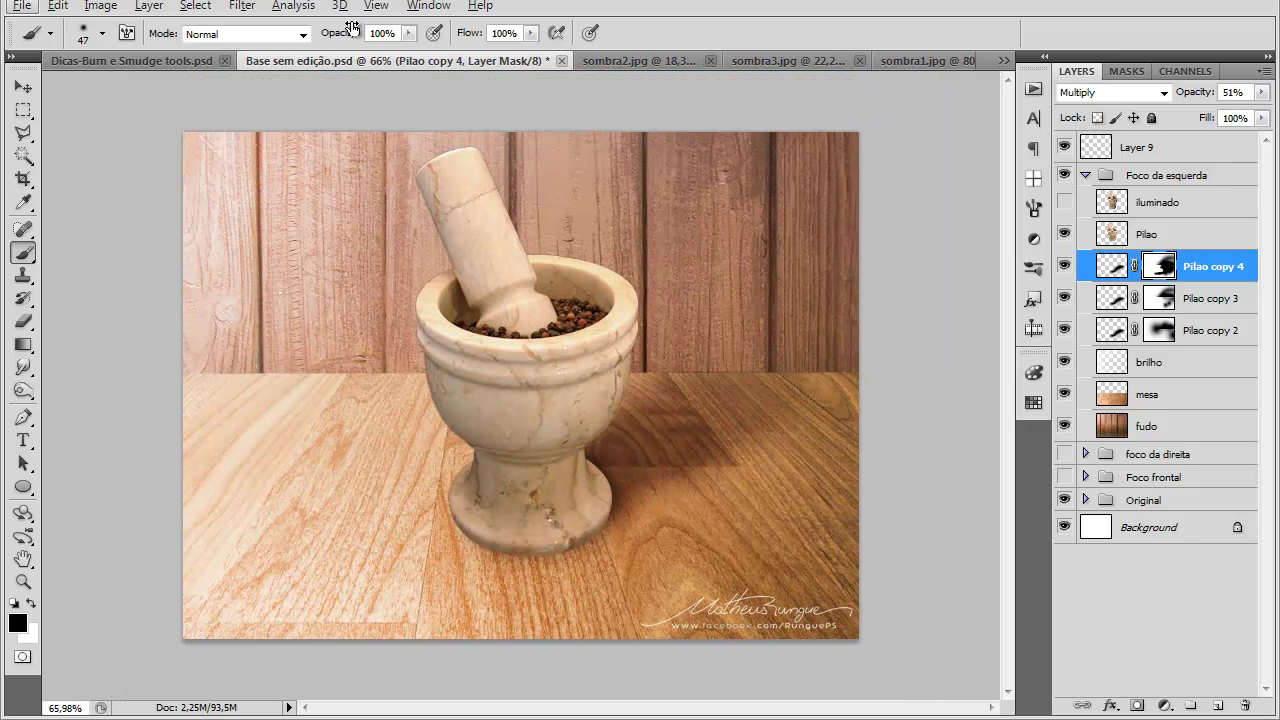
pyautogui.click(242, 6)
pyautogui.moveTo(317, 187)
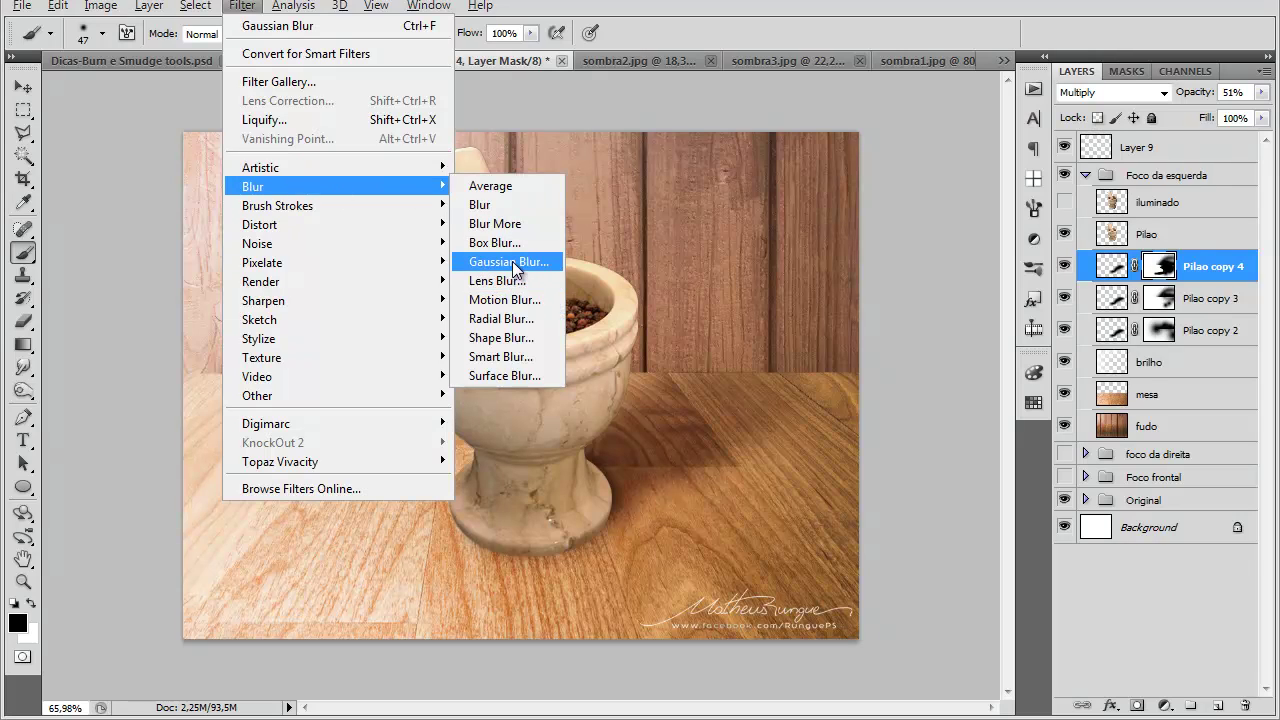
pyautogui.click(508, 262)
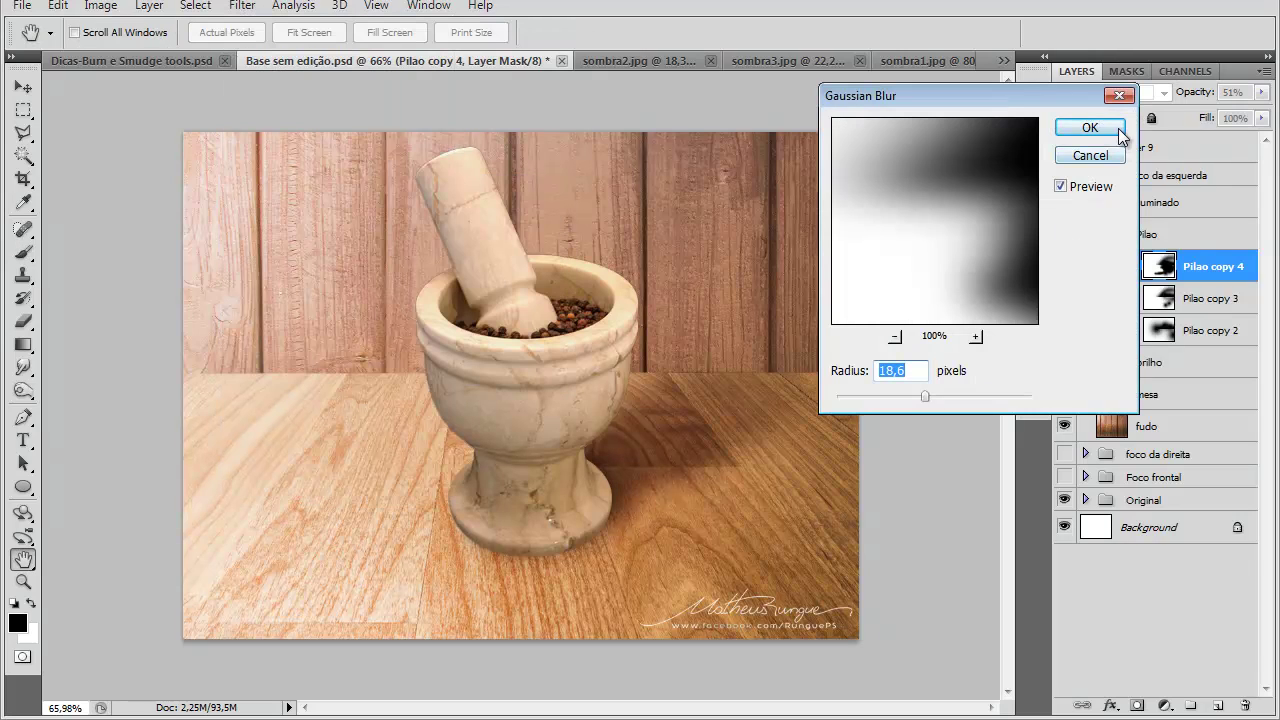
pyautogui.click(1119, 133)
# Step: Paint black around the mortar's base on the Pilao copy 3 and Pilao copy 2 masks to clean up the shadow there
pyautogui.click(1148, 298)
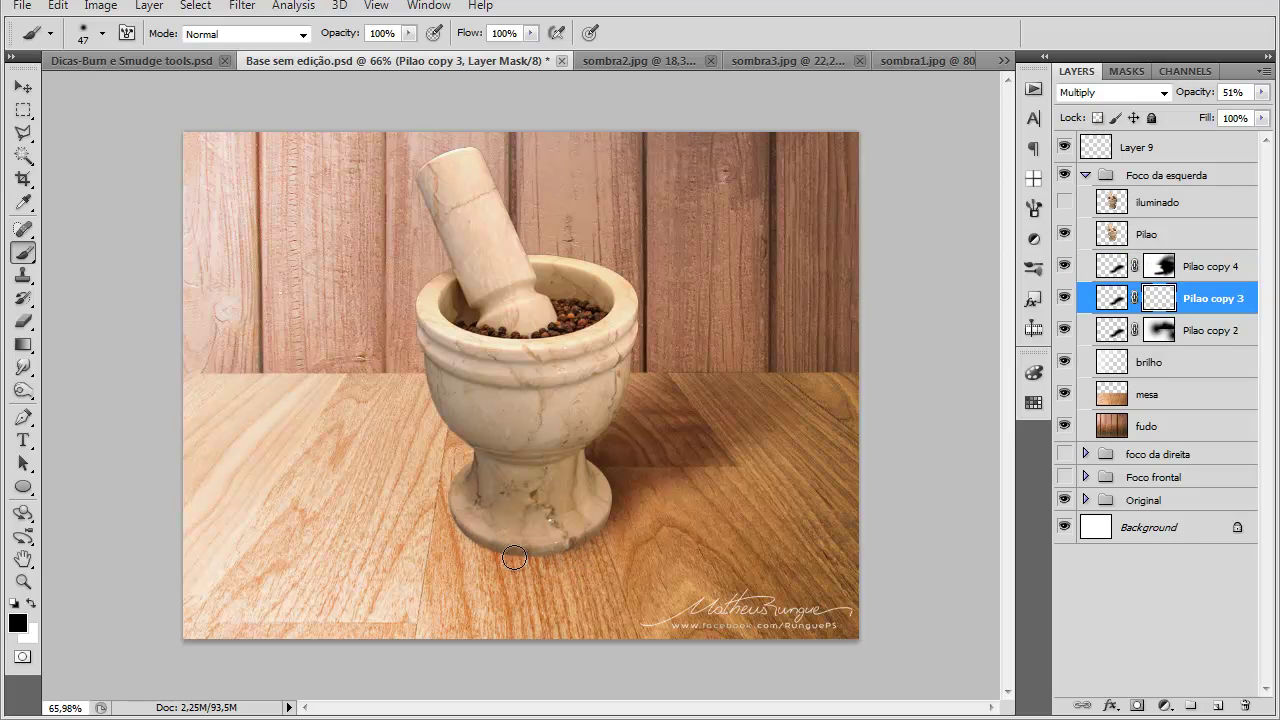
pyautogui.moveTo(488, 553)
pyautogui.mouseDown()
pyautogui.moveTo(529, 586)
pyautogui.moveTo(625, 566)
pyautogui.mouseUp()
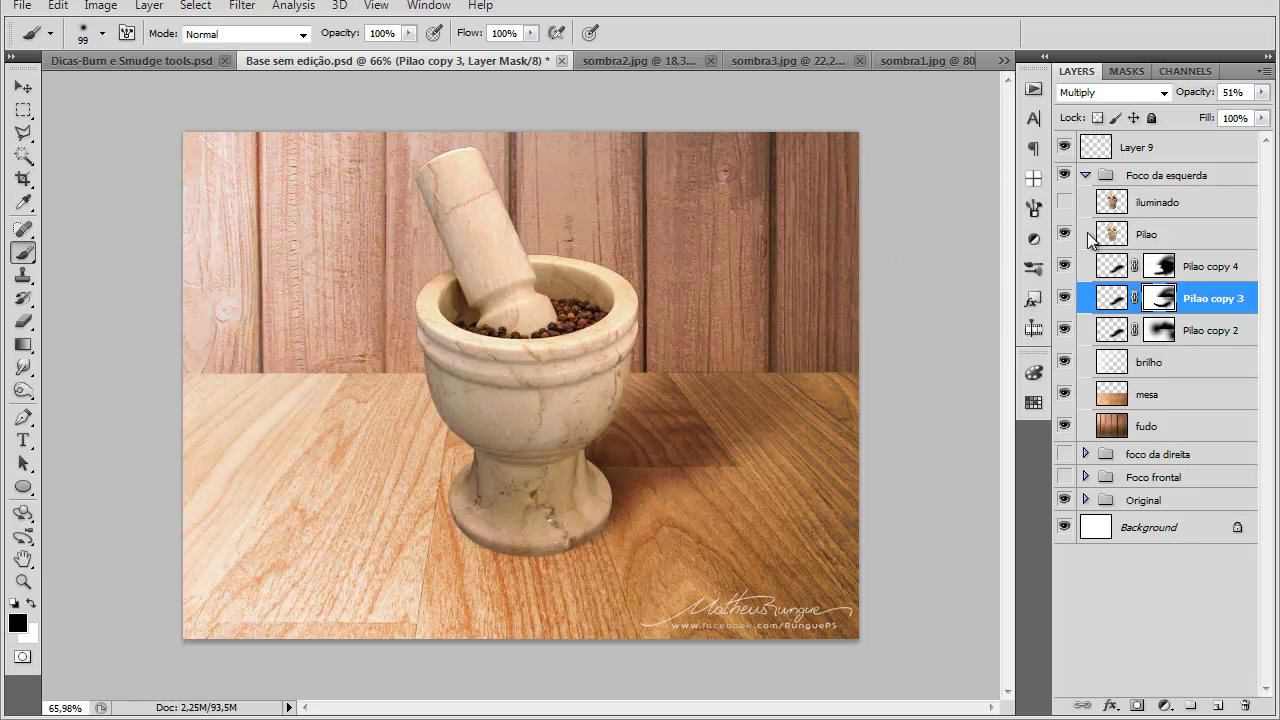
pyautogui.click(1160, 330)
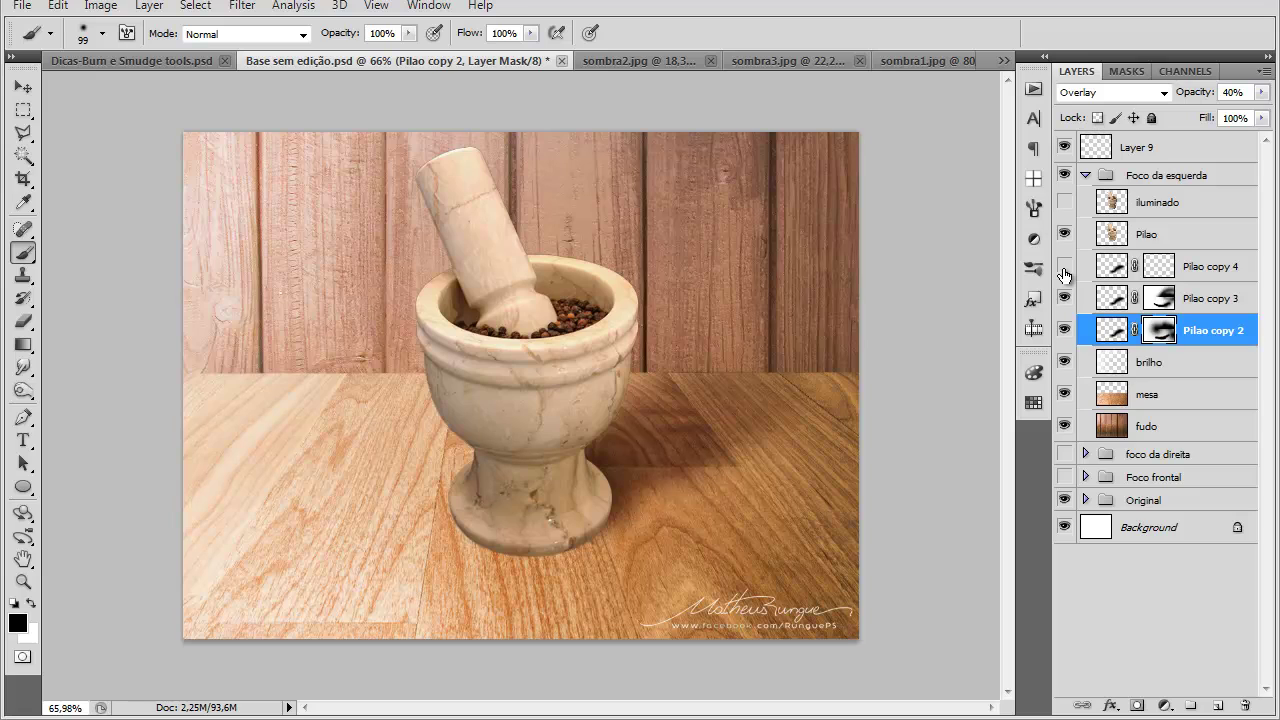
# Step: Show the Pilao copy 4 layer again, select its mask and examine the combined shadow at different magnifications
pyautogui.click(1064, 267)
pyautogui.click(1160, 268)
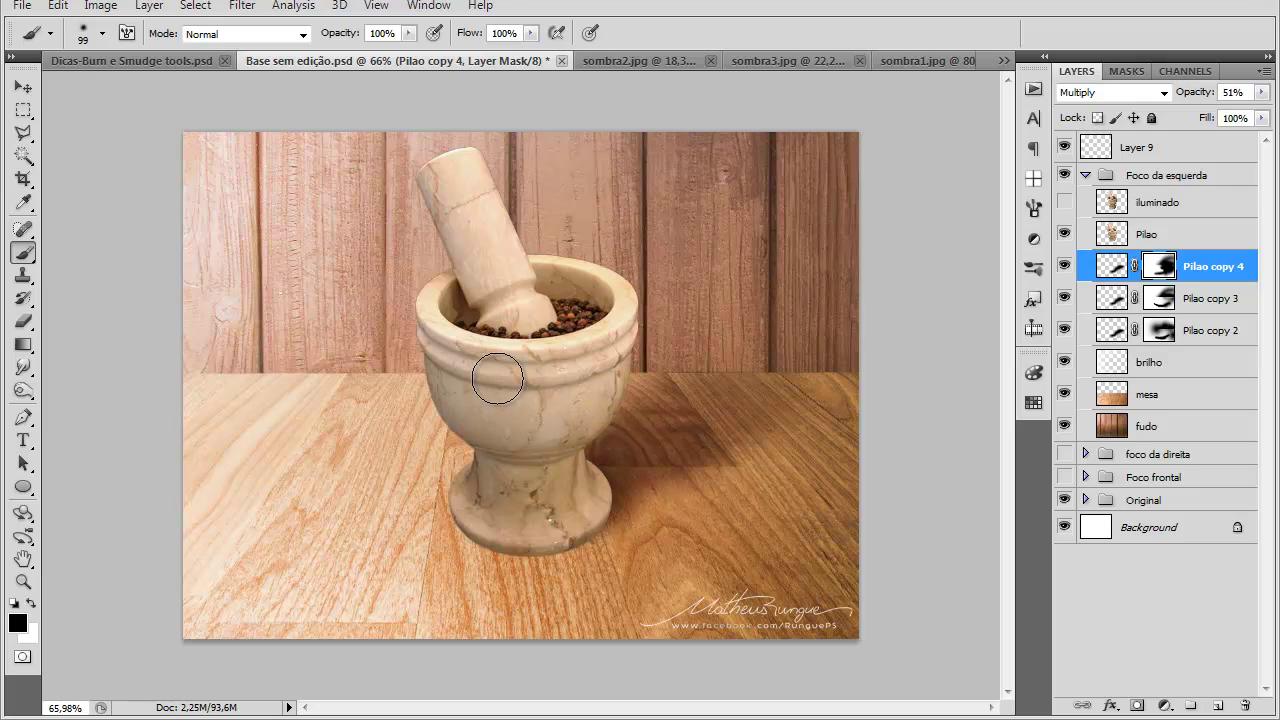
pyautogui.scroll(-2, 738, 485)
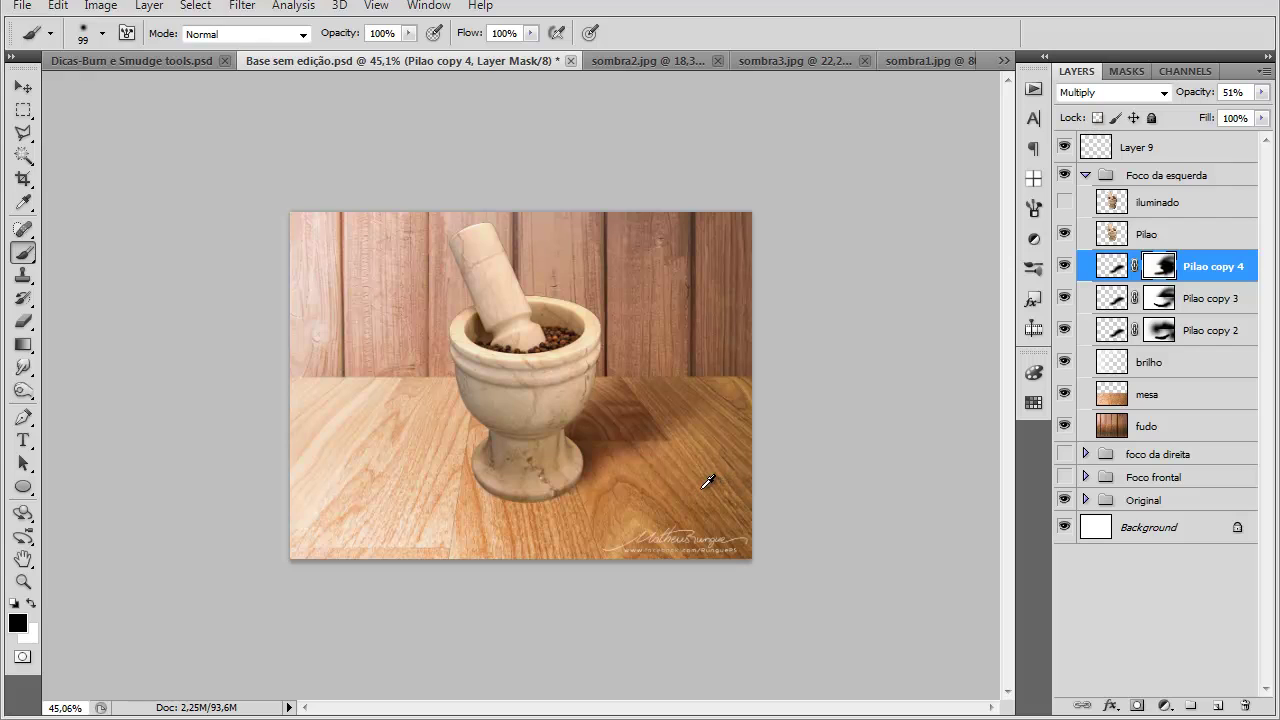
pyautogui.scroll(3, 548, 382)
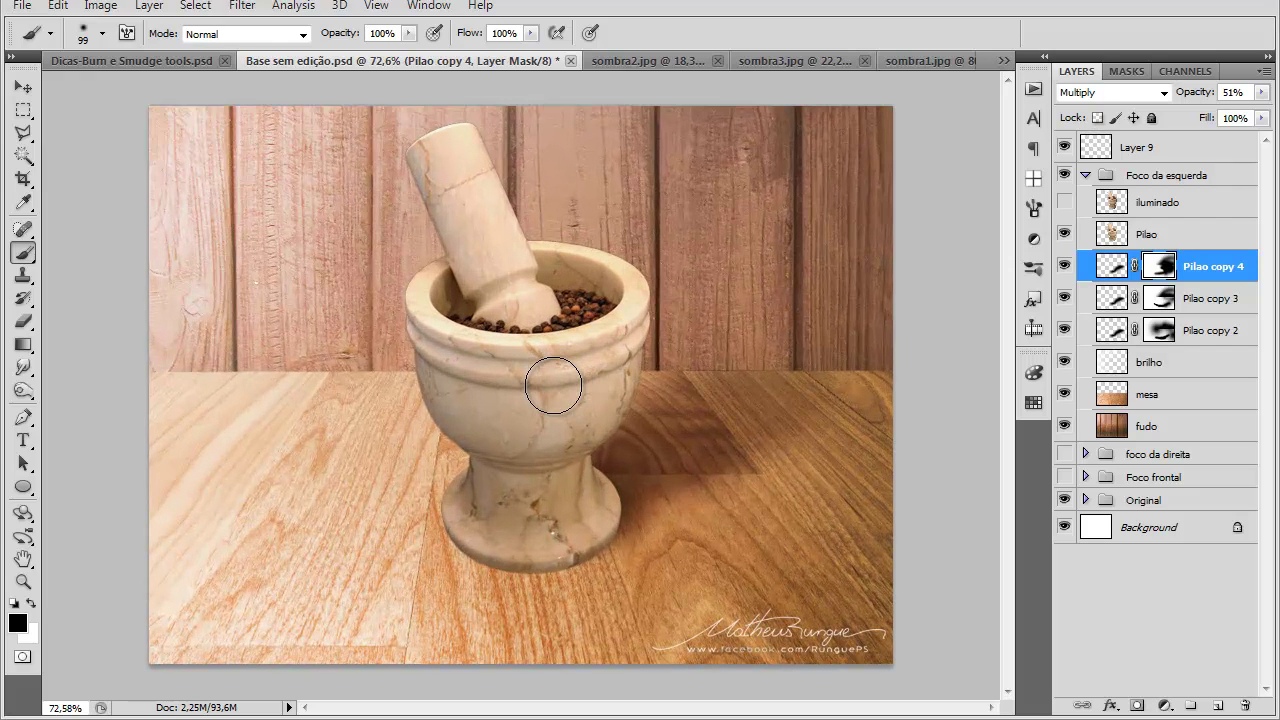
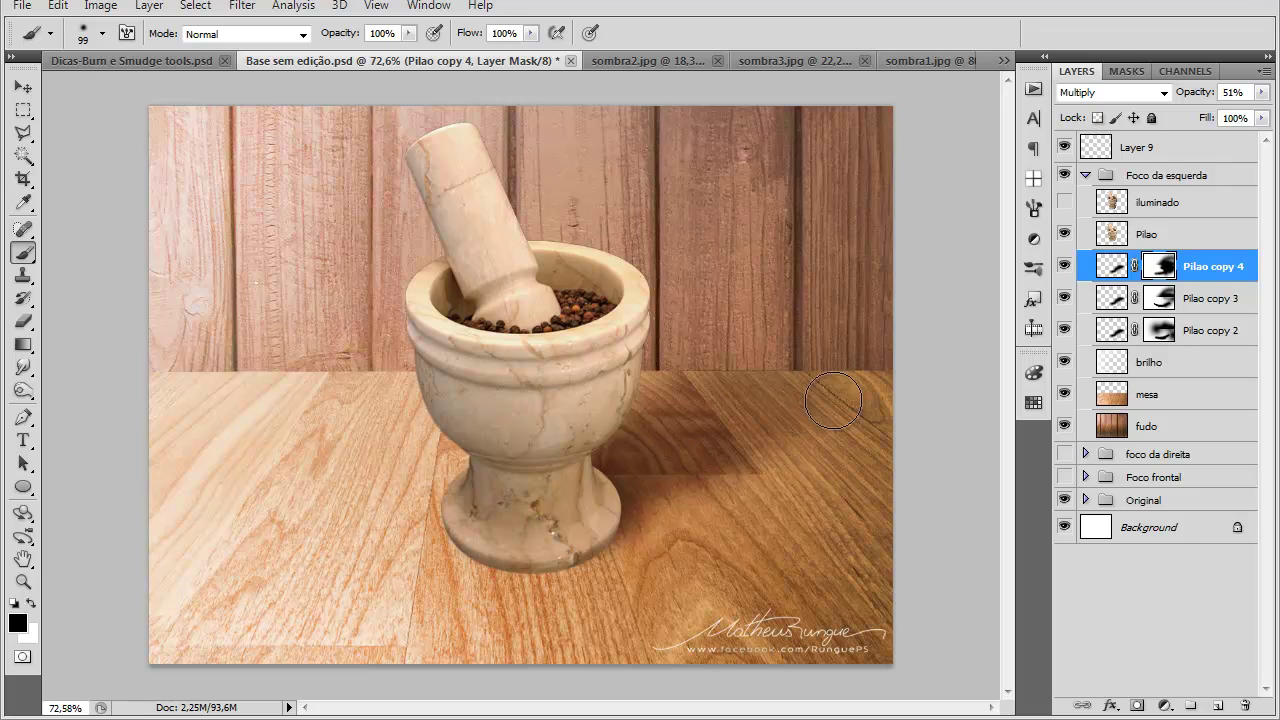
# Step: Duplicate the Pilao layer and activate the Burn tool
pyautogui.click(1127, 234)
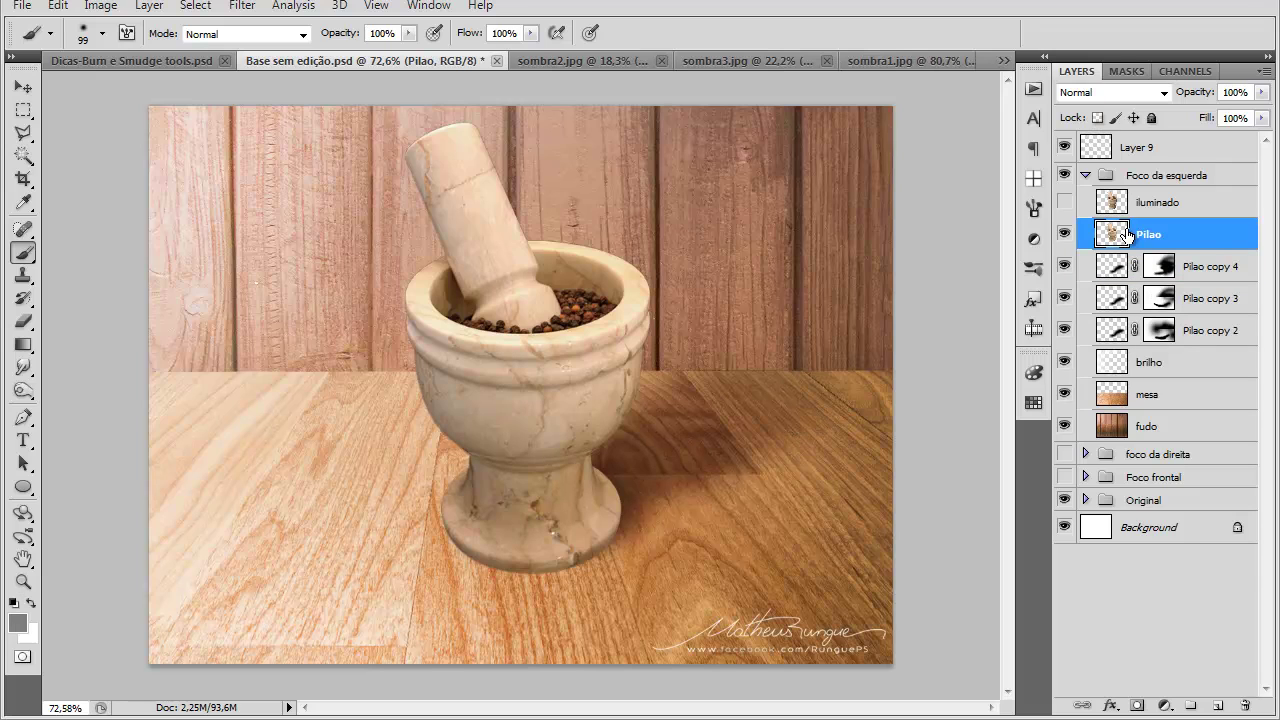
pyautogui.hotkey('ctrl', 'j')
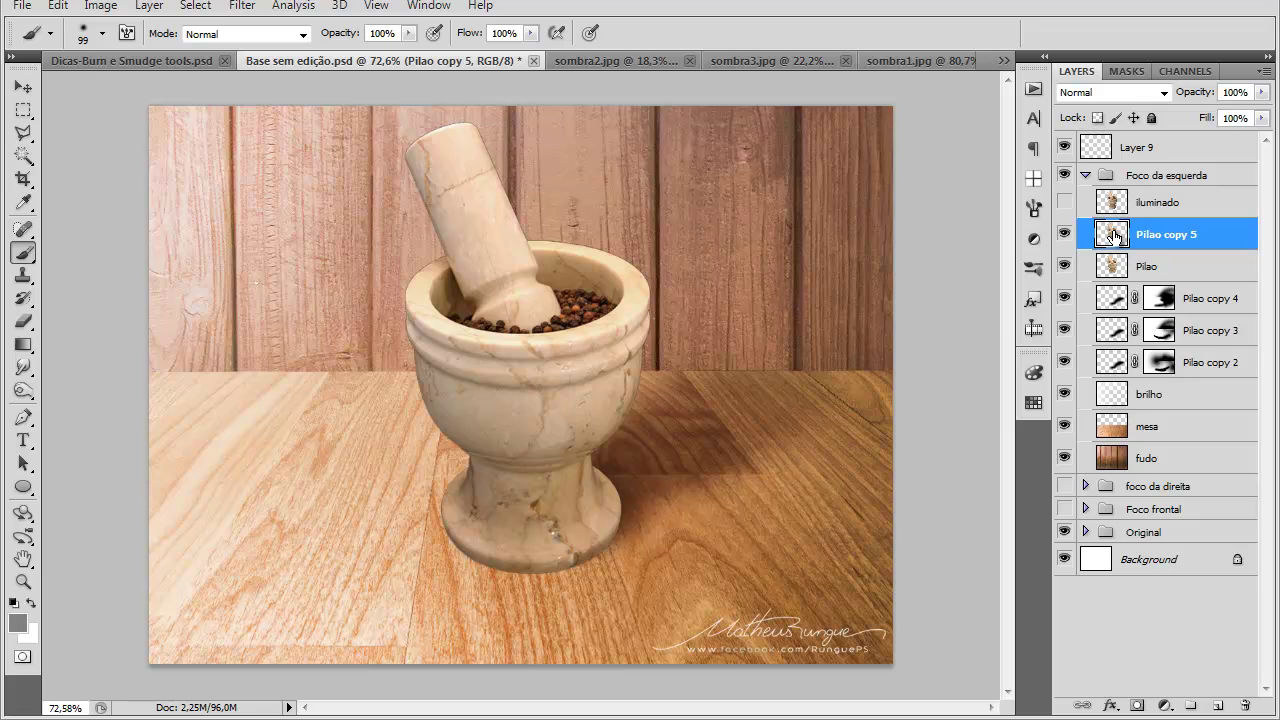
pyautogui.click(23, 390)
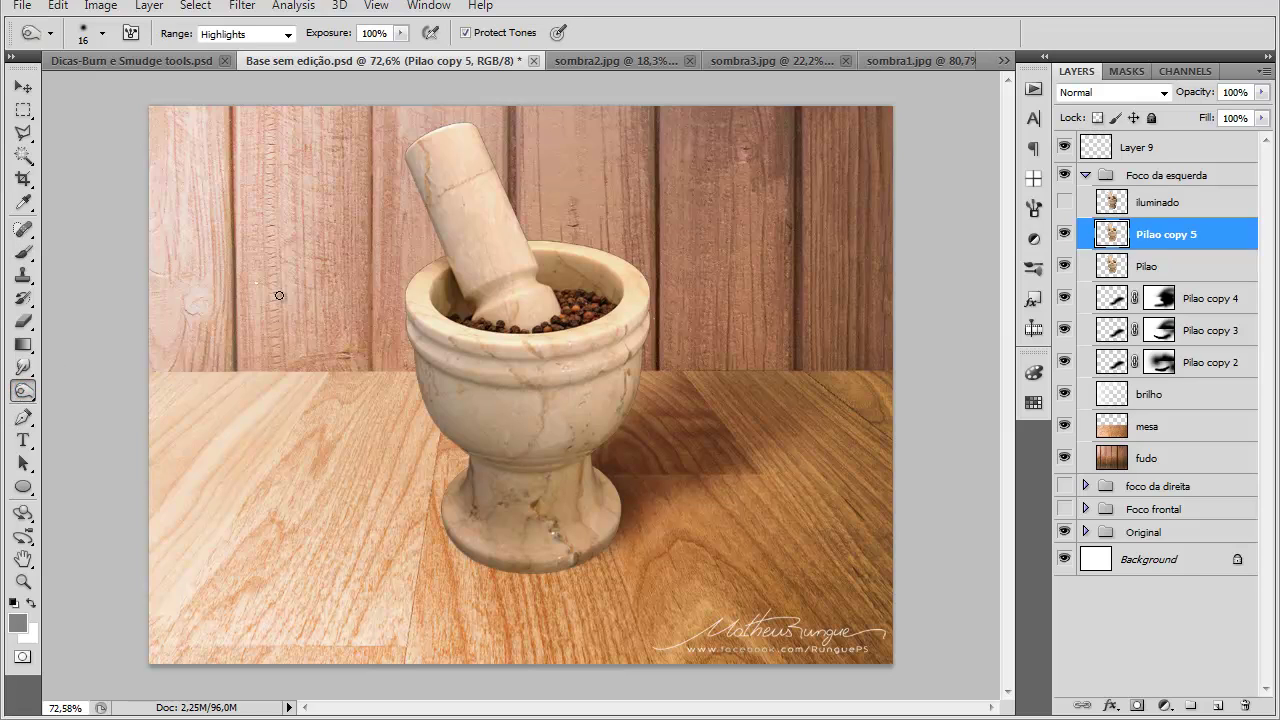
# Step: Outline a selection around the left part of the pestle with the Polygonal Lasso, from its top down to the peppercorns
pyautogui.moveTo(463, 247); pyautogui.dragTo(493, 246)
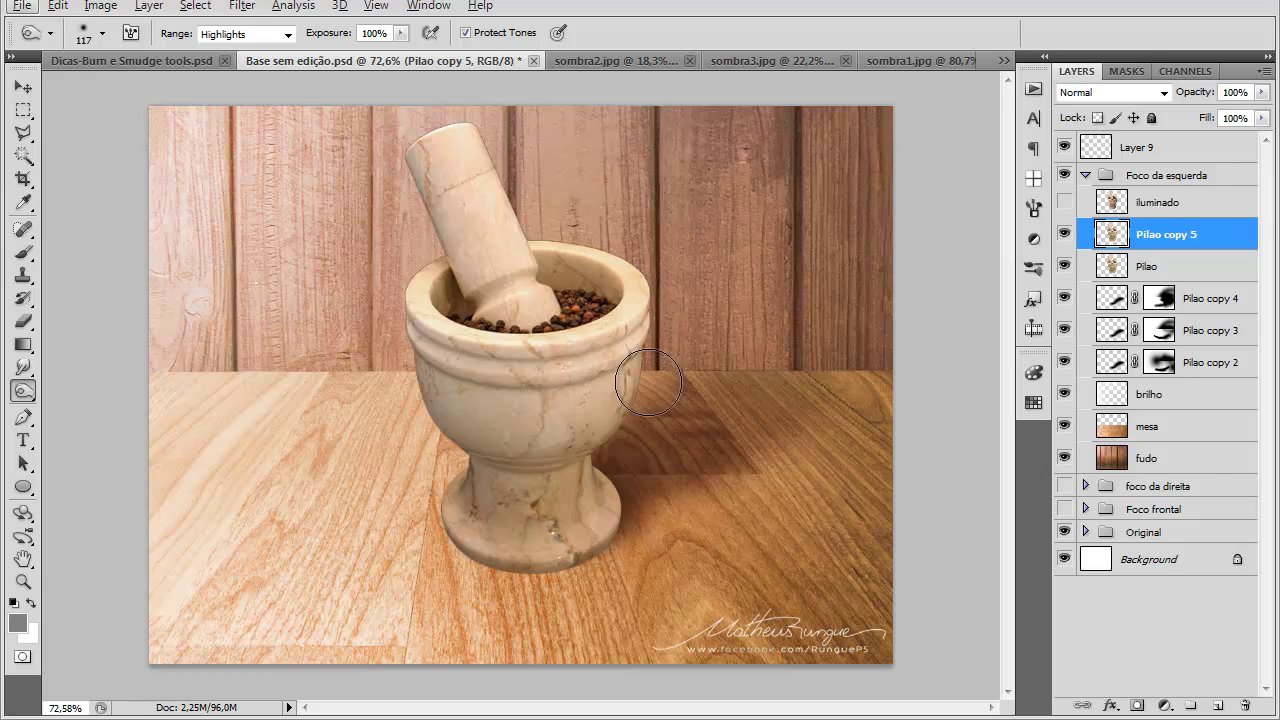
pyautogui.hotkey('ctrl', '=')
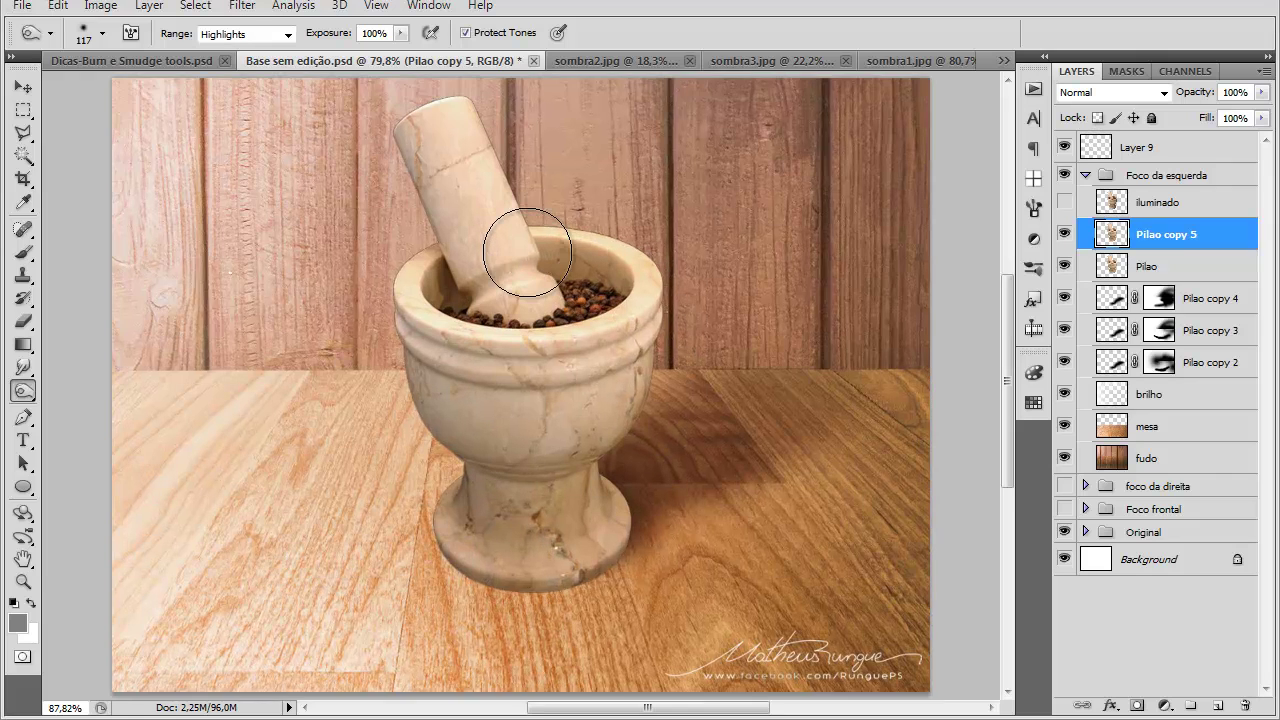
pyautogui.scroll(1, 527, 255)
pyautogui.scroll(1, 509, 251)
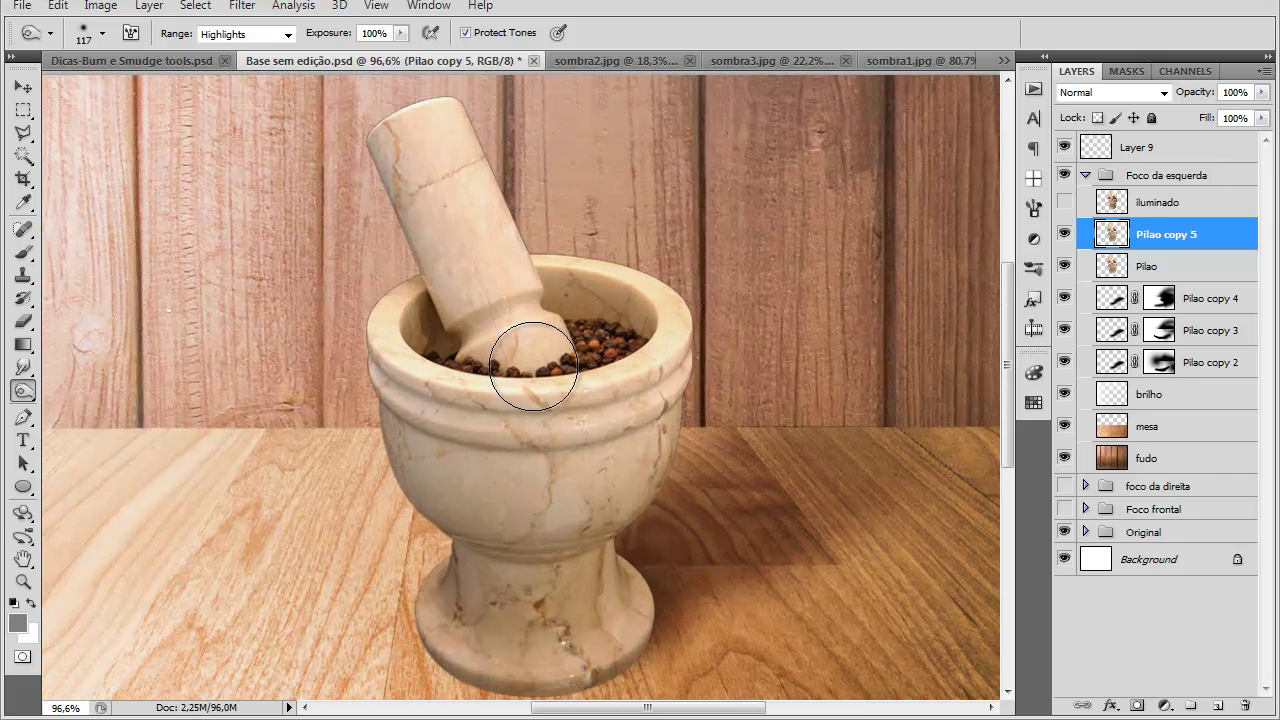
pyautogui.scroll(3, 533, 370)
pyautogui.click(25, 133)
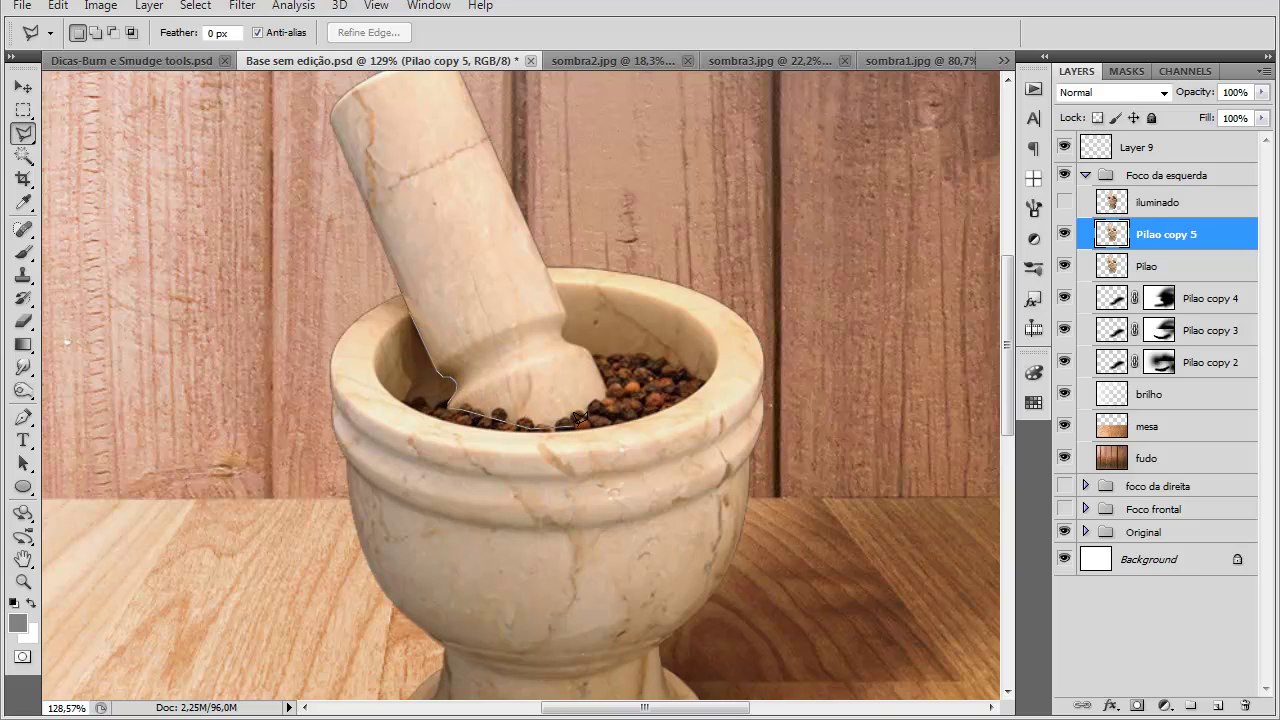
pyautogui.click(552, 308)
pyautogui.click(402, 103)
pyautogui.click(320, 130)
pyautogui.hotkey('ctrl', 'd')
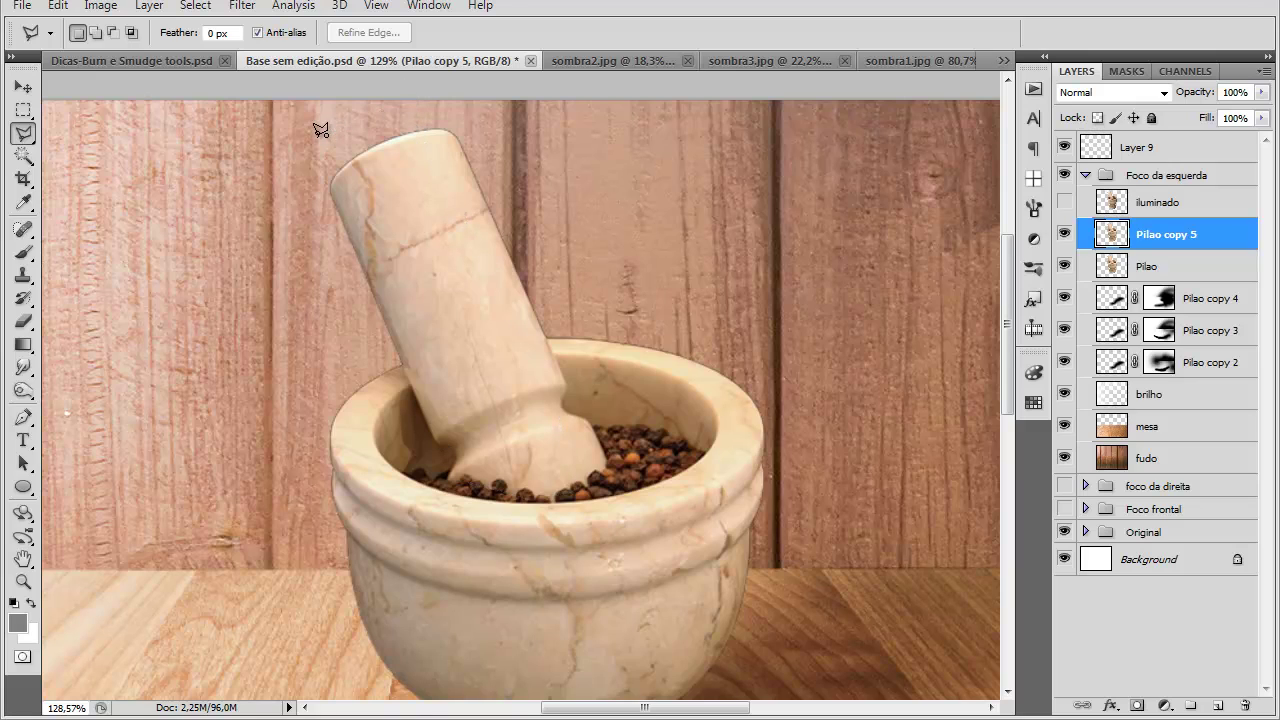
pyautogui.press('Return')
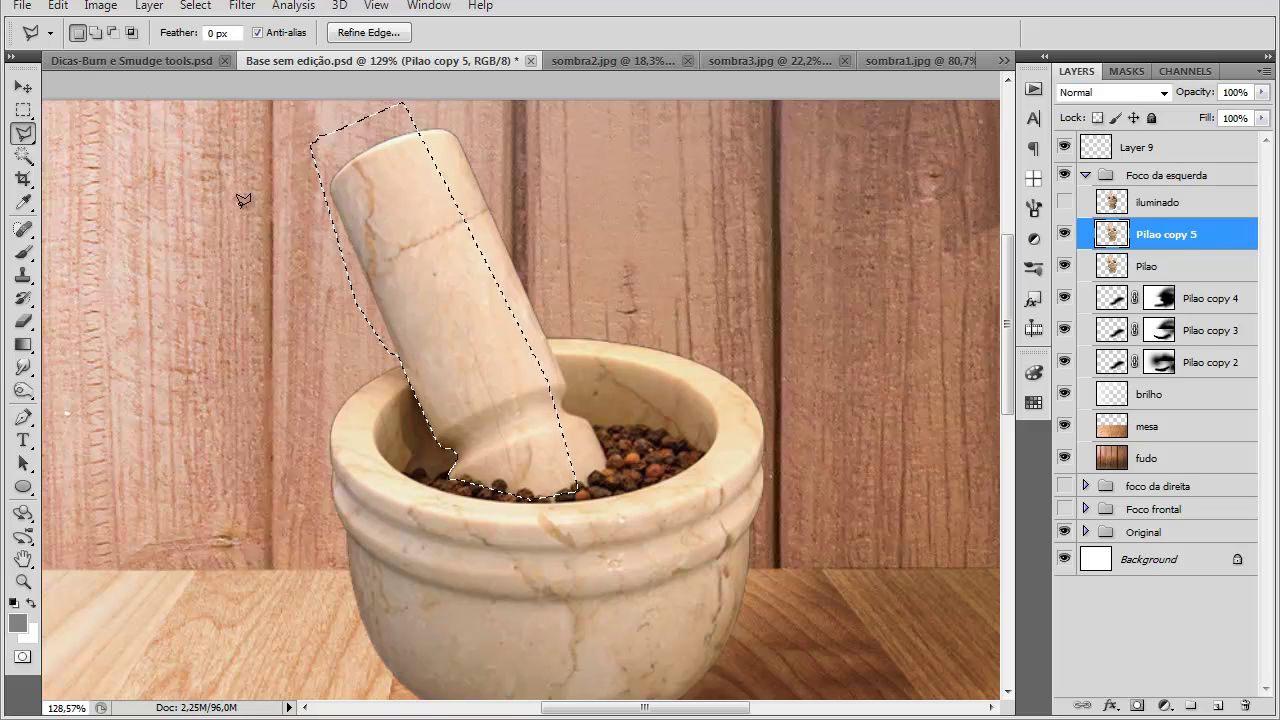
# Step: Shade the selected part of the pestle using the Burn tool at brush size 102, Midtones range and 65% exposure, and try the Shadows range
pyautogui.click(23, 391)
pyautogui.keyDown('alt'); pyautogui.rightClick(375, 255); pyautogui.keyUp('alt')
pyautogui.click(252, 35)
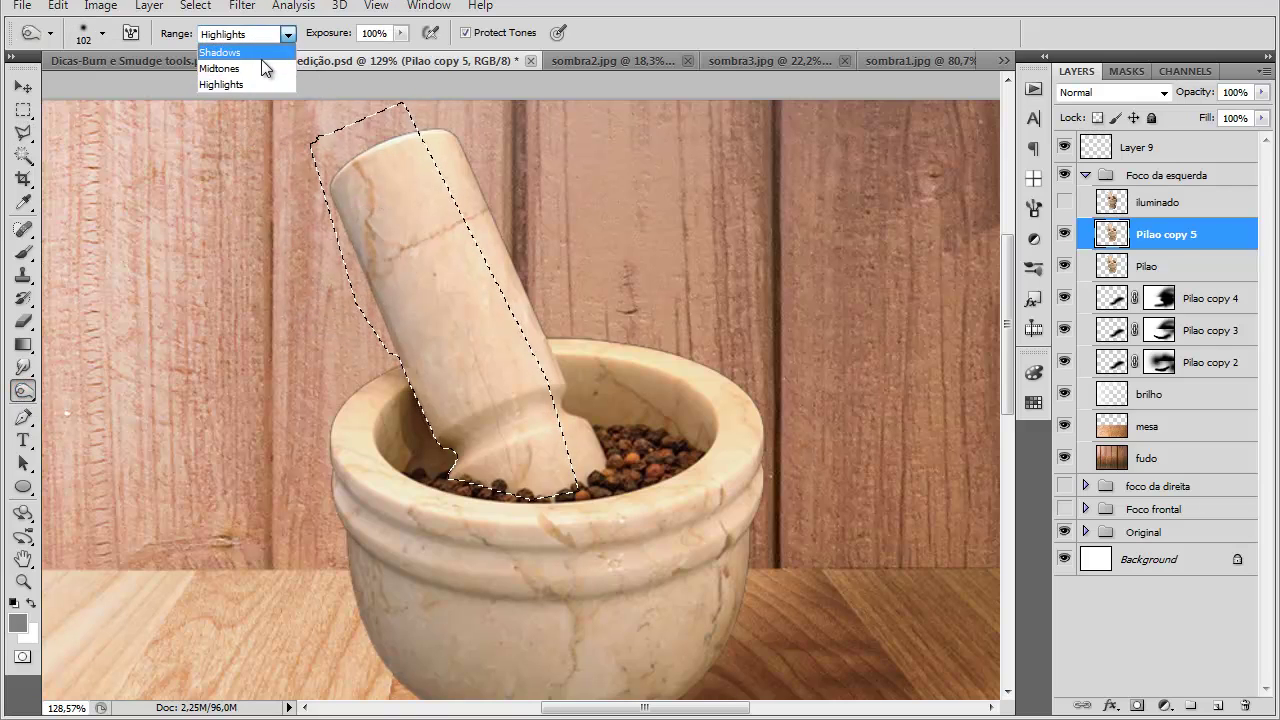
pyautogui.click(221, 68)
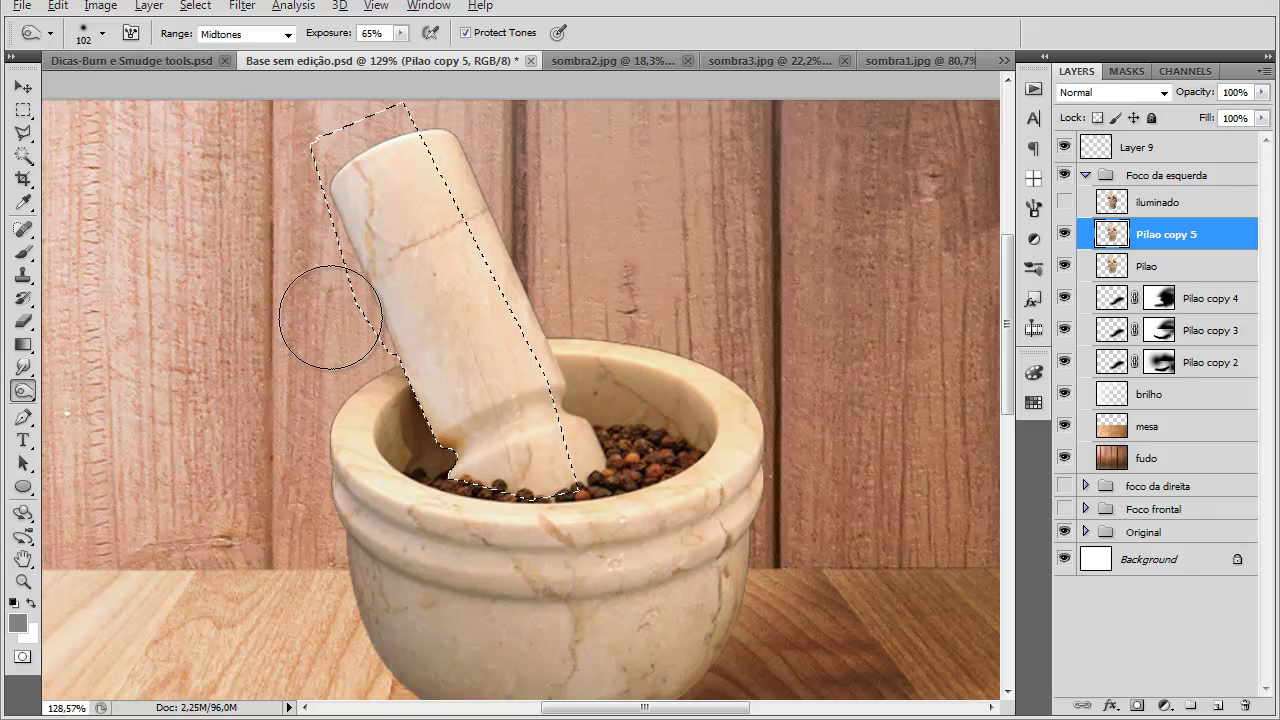
pyautogui.click(243, 34)
pyautogui.click(222, 48)
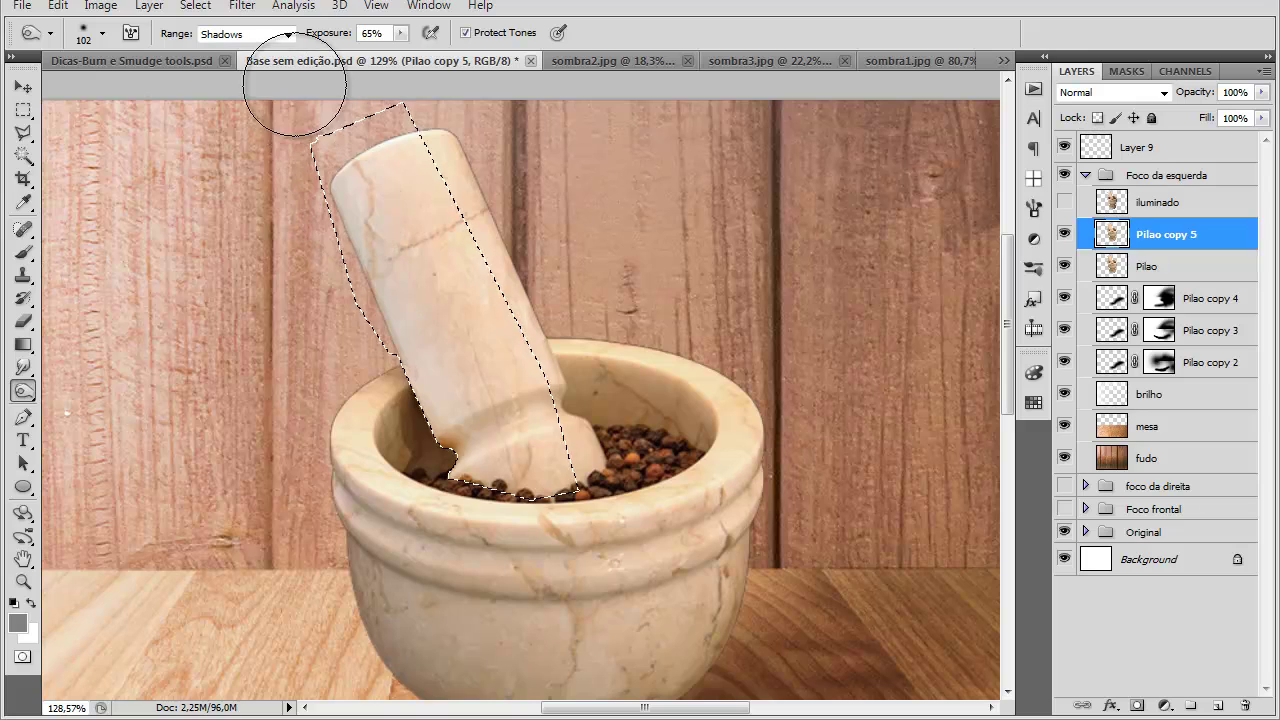
# Step: Work over the selected part of the pestle in the Highlights range at 9% exposure and deselect it
pyautogui.click(245, 34)
pyautogui.click(262, 87)
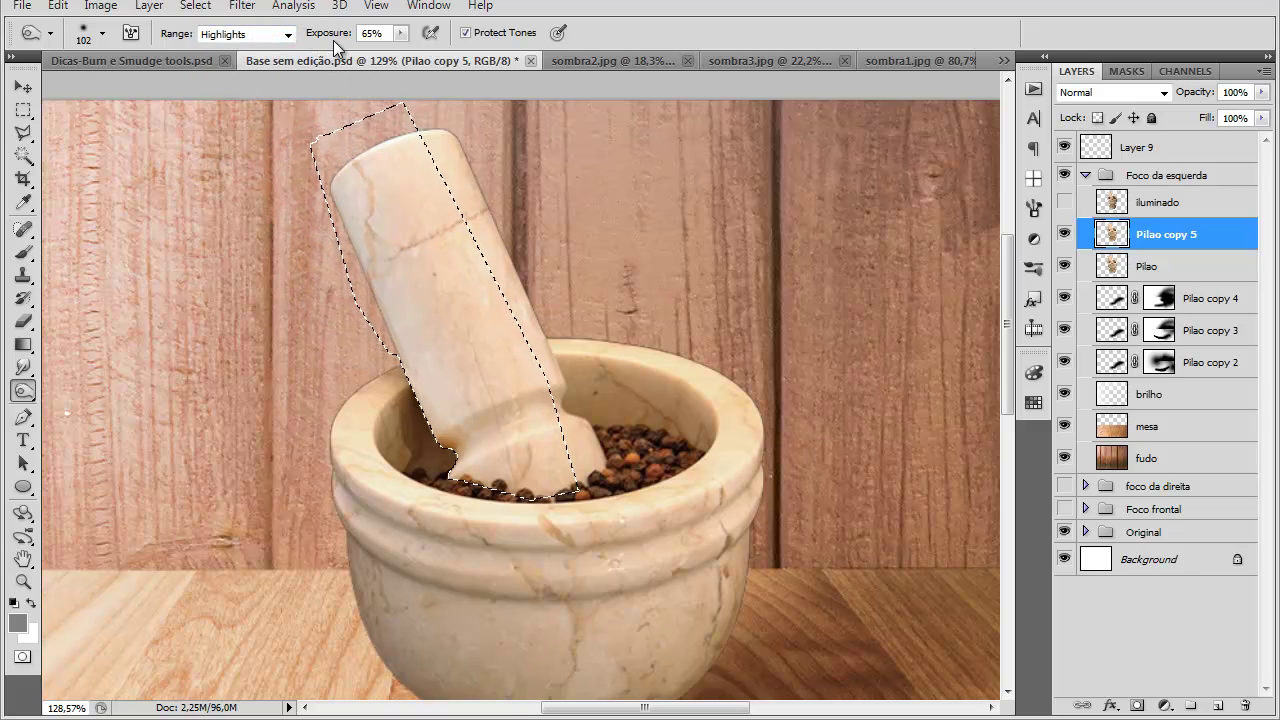
pyautogui.moveTo(293, 45); pyautogui.dragTo(289, 46)
pyautogui.moveTo(328, 40); pyautogui.dragTo(324, 41)
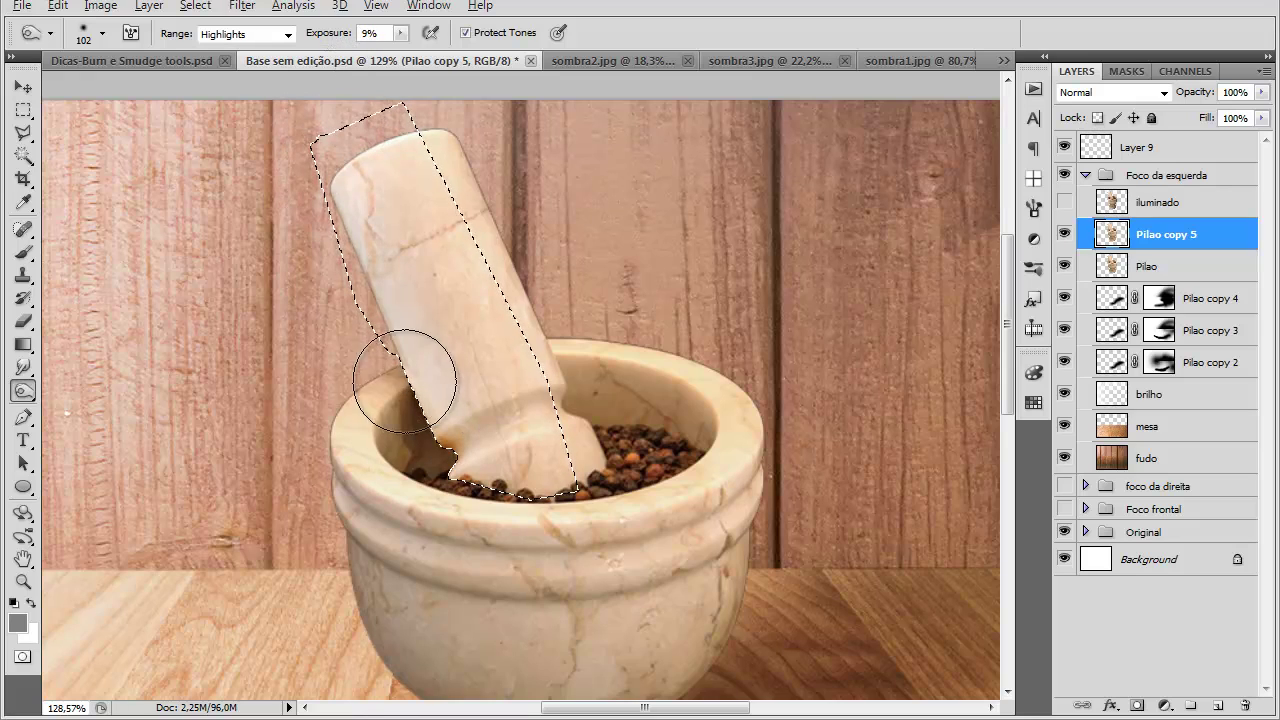
pyautogui.hotkey('ctrl', 'd')
pyautogui.hotkey('ctrl', '0')
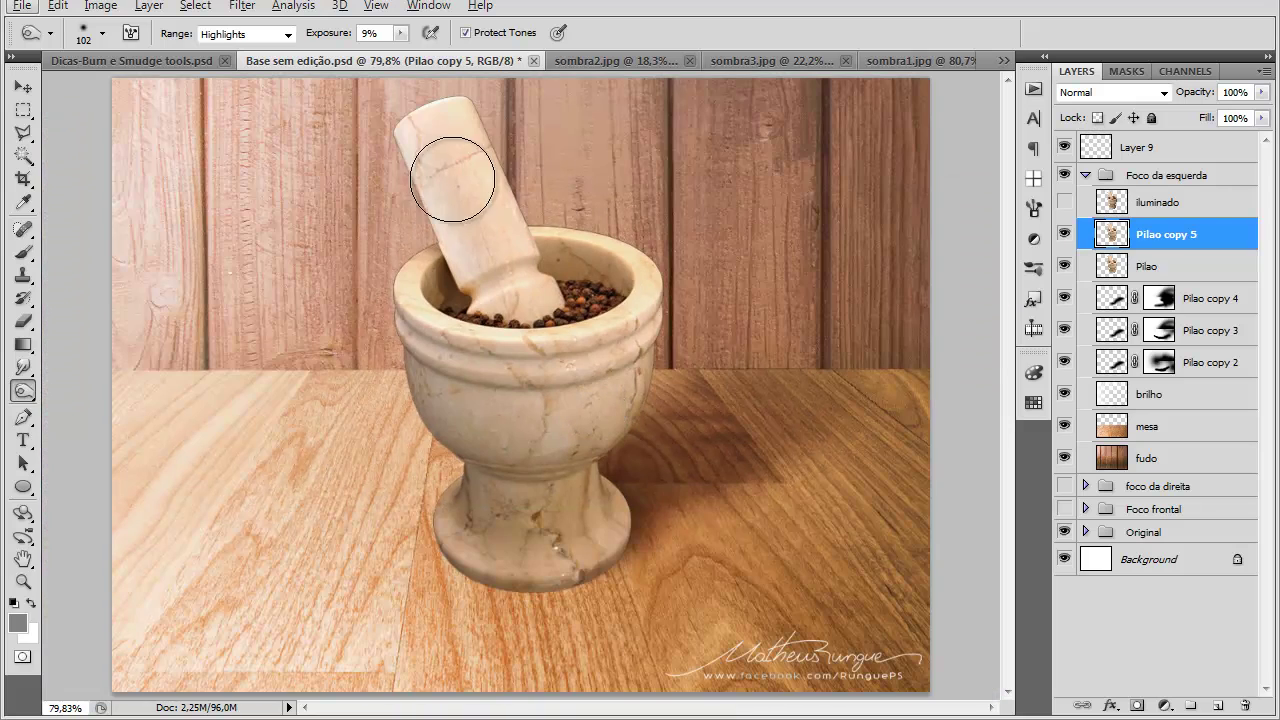
# Step: Shade the right side of the pestle along its length in the Midtones range at 47% exposure
pyautogui.scroll(2, 463, 153)
pyautogui.scroll(1, 466, 153)
pyautogui.click(264, 36)
pyautogui.click(275, 64)
pyautogui.moveTo(323, 37); pyautogui.dragTo(362, 40)
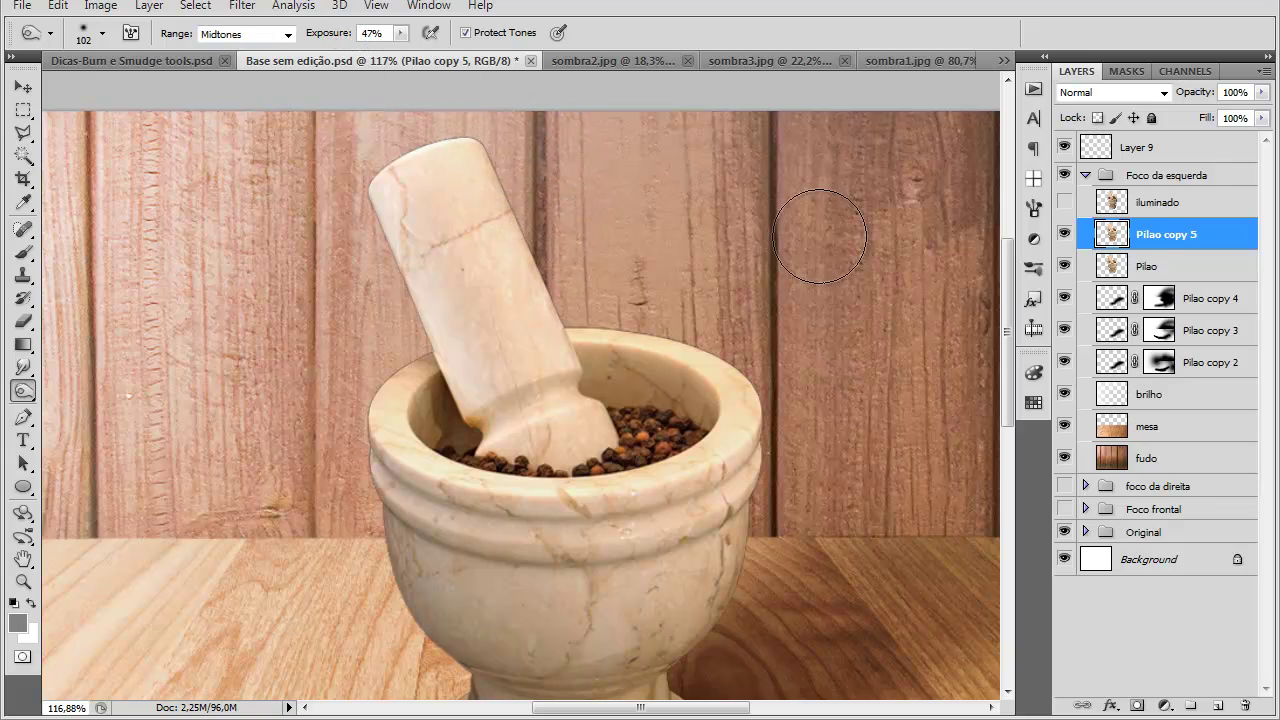
pyautogui.moveTo(543, 129)
pyautogui.mouseDown()
pyautogui.moveTo(444, 147)
pyautogui.moveTo(505, 174)
pyautogui.moveTo(532, 226)
pyautogui.moveTo(508, 197)
pyautogui.moveTo(510, 259)
pyautogui.moveTo(598, 422)
pyautogui.moveTo(553, 340)
pyautogui.mouseUp()
# Step: Shade the pestle's upper right edge in the Highlights range at 5% exposure
pyautogui.click(287, 34)
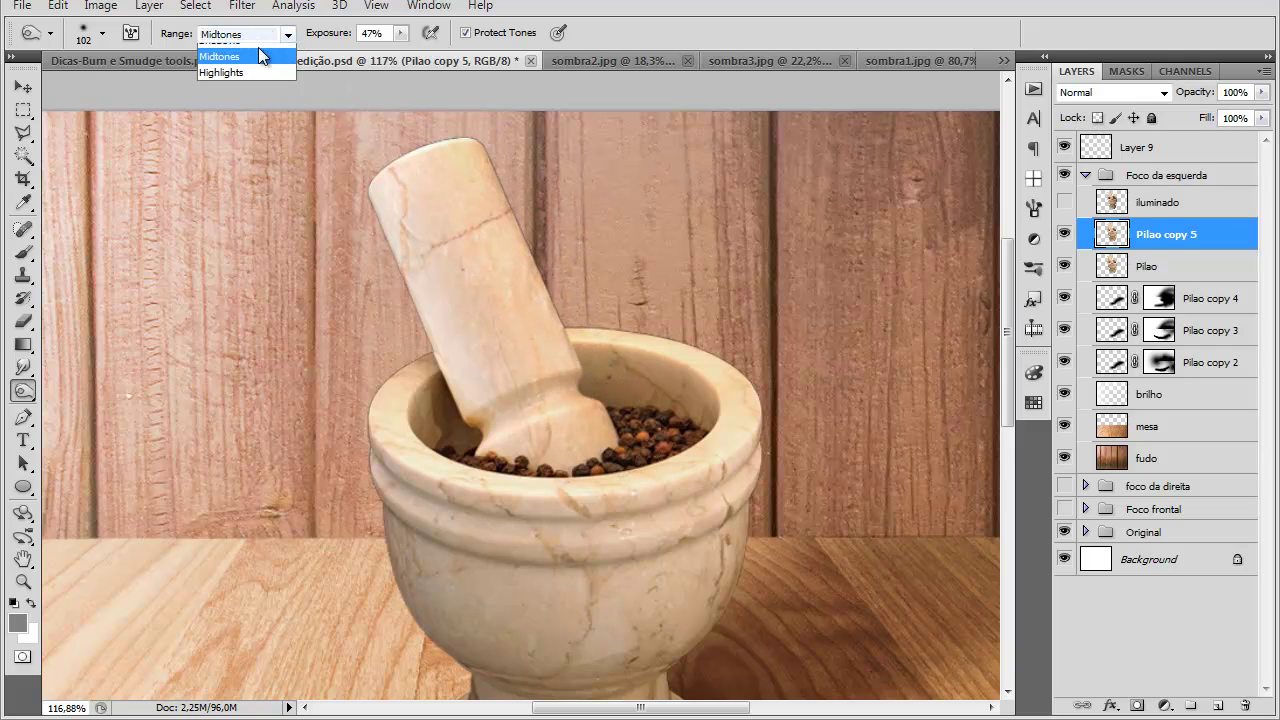
pyautogui.click(263, 88)
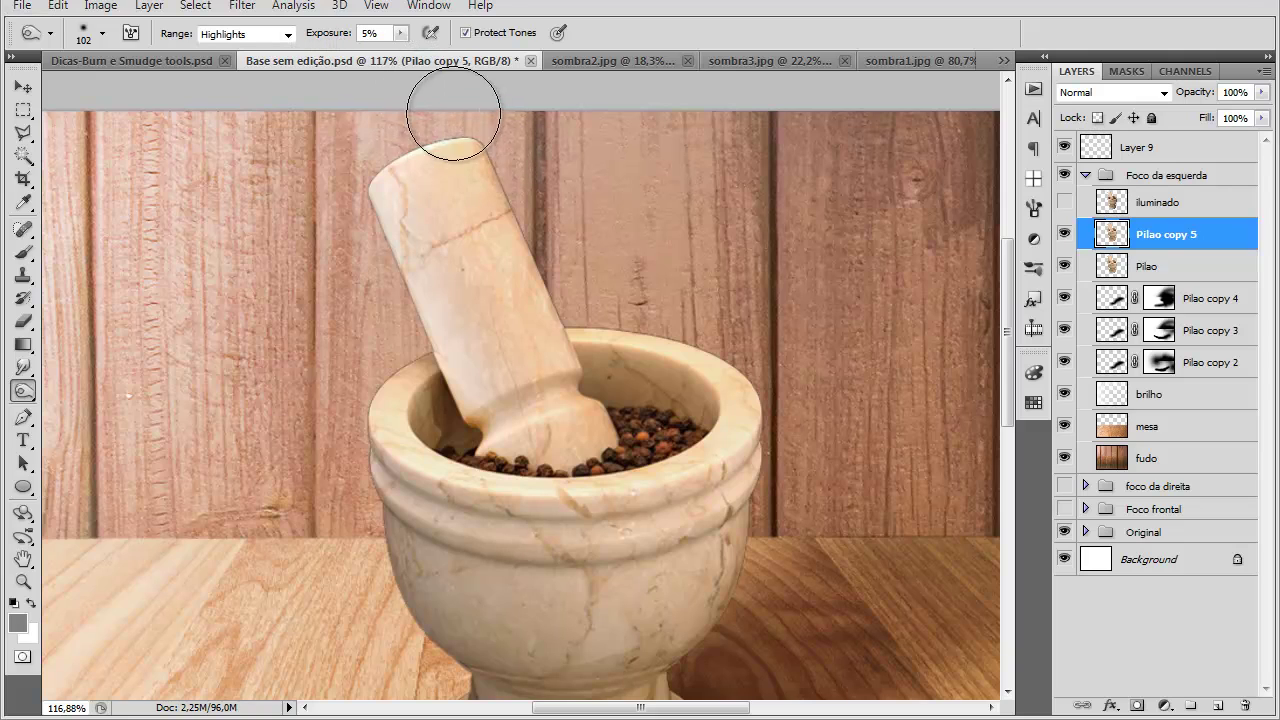
pyautogui.press('0')
pyautogui.press('5')
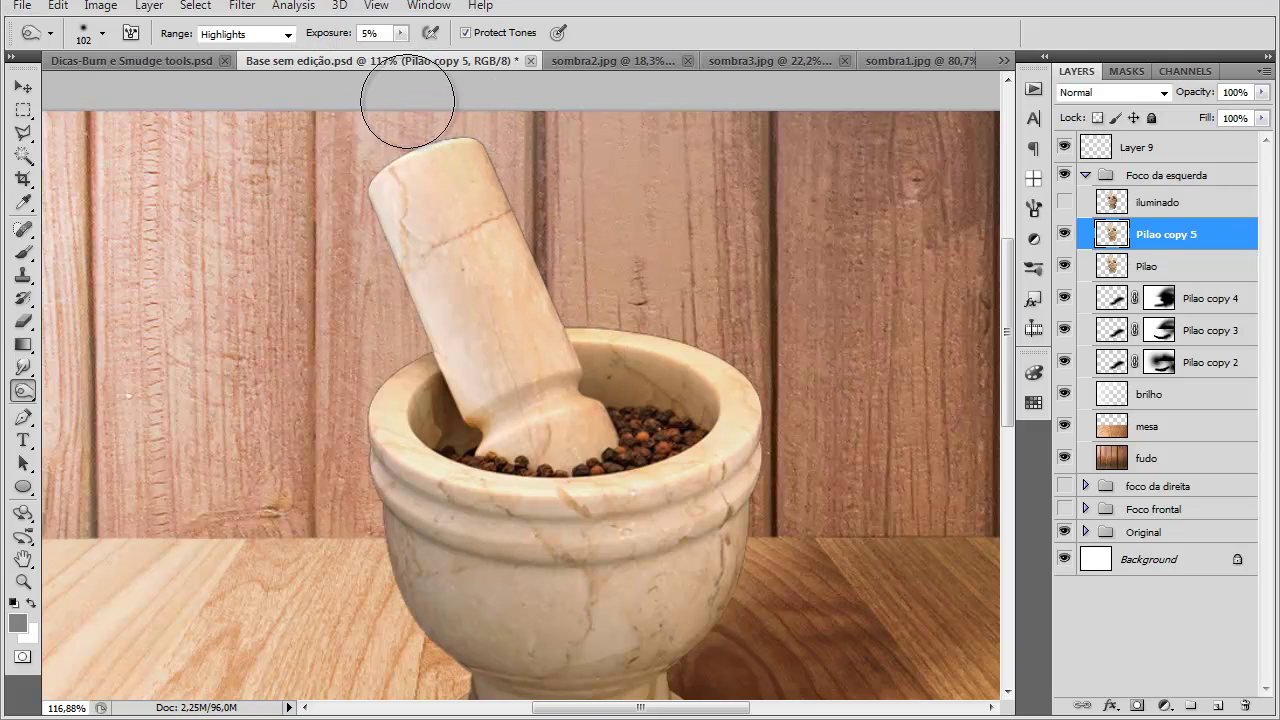
pyautogui.scroll(3, 525, 175)
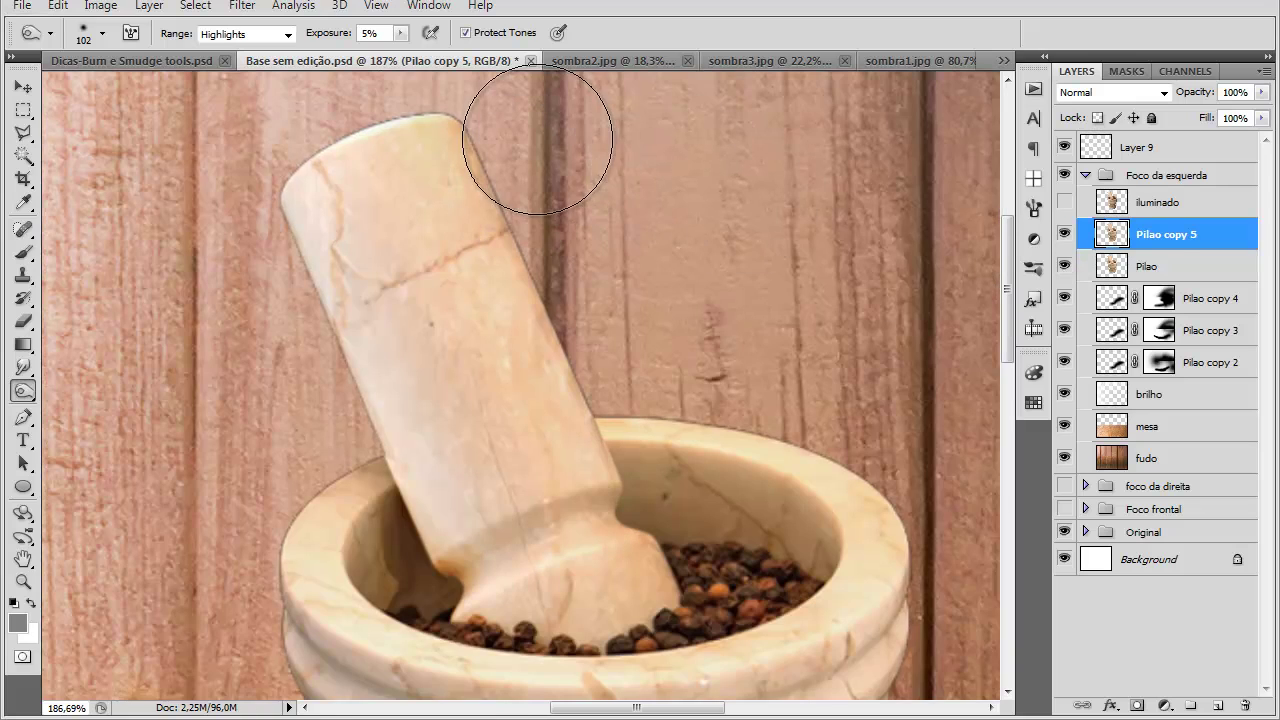
pyautogui.scroll(-3, 535, 140)
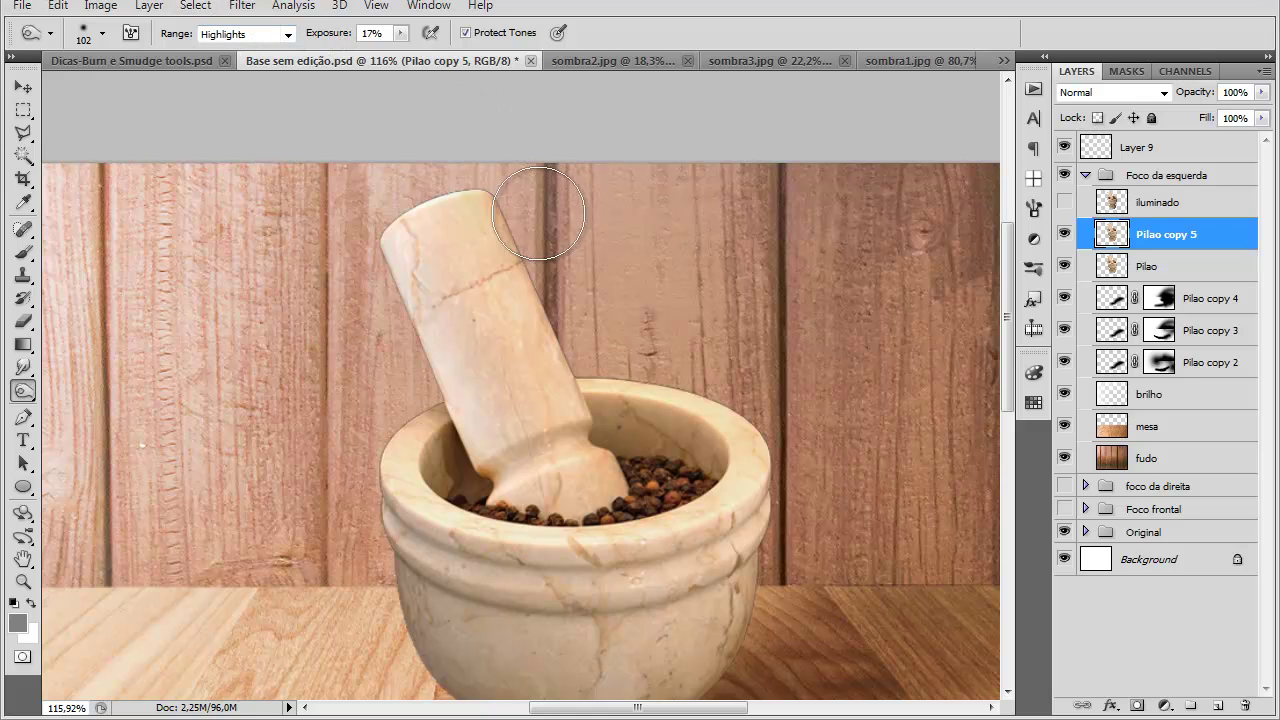
# Step: Shade the pestle's right side with a brush size of 135 in the Highlights range at 17% exposure
pyautogui.click(245, 34)
pyautogui.click(225, 60)
pyautogui.press(']')
pyautogui.press(']')
pyautogui.press(']')
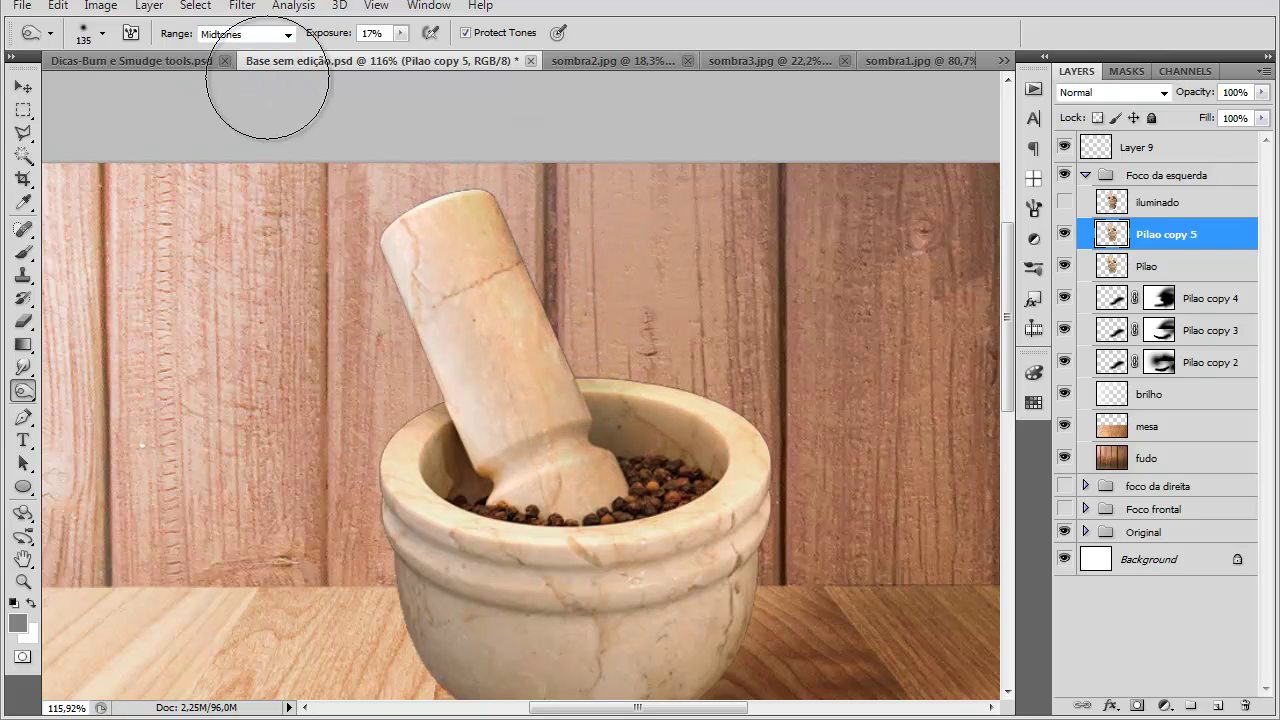
pyautogui.click(265, 34)
pyautogui.click(255, 85)
pyautogui.moveTo(494, 226)
pyautogui.mouseDown()
pyautogui.moveTo(549, 286)
pyautogui.moveTo(594, 400)
pyautogui.moveTo(566, 394)
pyautogui.moveTo(544, 337)
pyautogui.mouseUp()
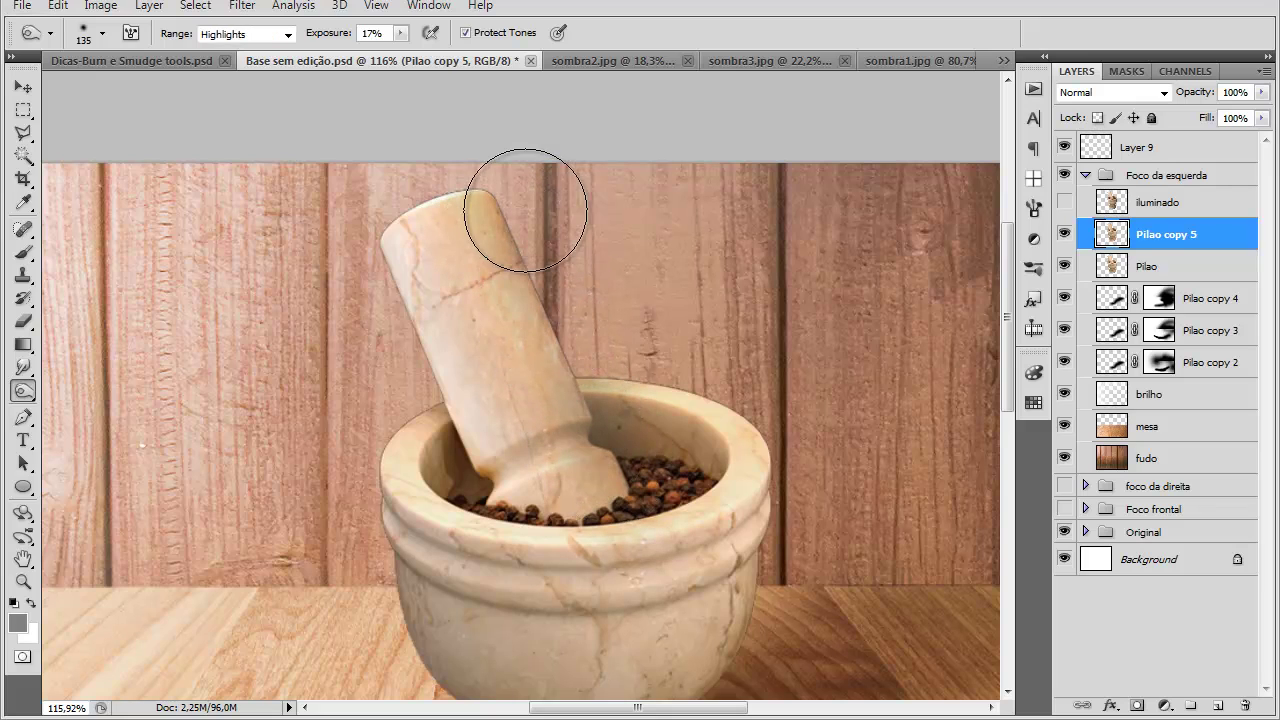
# Step: Deepen the shading on the pestle's lower right side in the Midtones range at 17% exposure
pyautogui.click(265, 35)
pyautogui.click(265, 35)
pyautogui.click(255, 66)
pyautogui.moveTo(591, 375)
pyautogui.mouseDown()
pyautogui.moveTo(605, 430)
pyautogui.moveTo(614, 306)
pyautogui.mouseUp()
pyautogui.scroll(-2, 610, 310)
pyautogui.scroll(2, 560, 240)
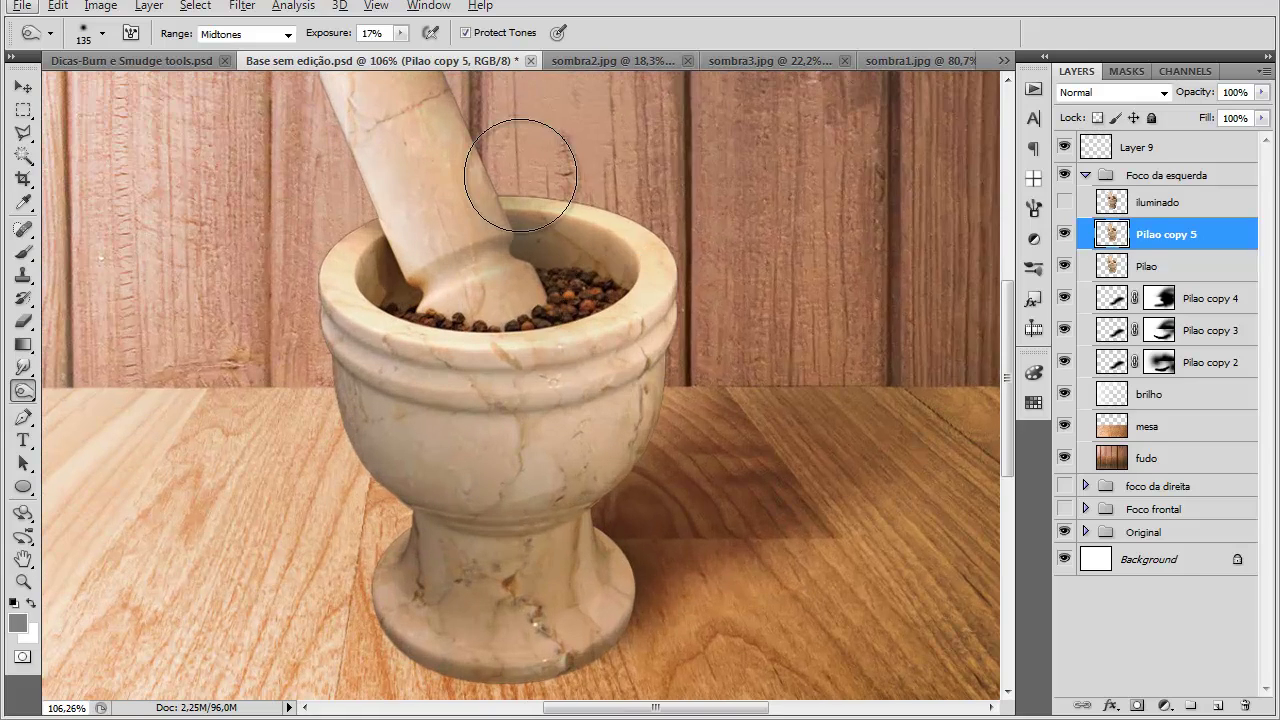
# Step: Shade the mortar's right side and the inner wall left of the pestle in Midtones, reducing the brush size to 91 and 58
pyautogui.rightClick(508, 137)
pyautogui.press('Escape')
pyautogui.moveTo(614, 243); pyautogui.dragTo(598, 268)
pyautogui.moveTo(642, 371); pyautogui.dragTo(549, 381)
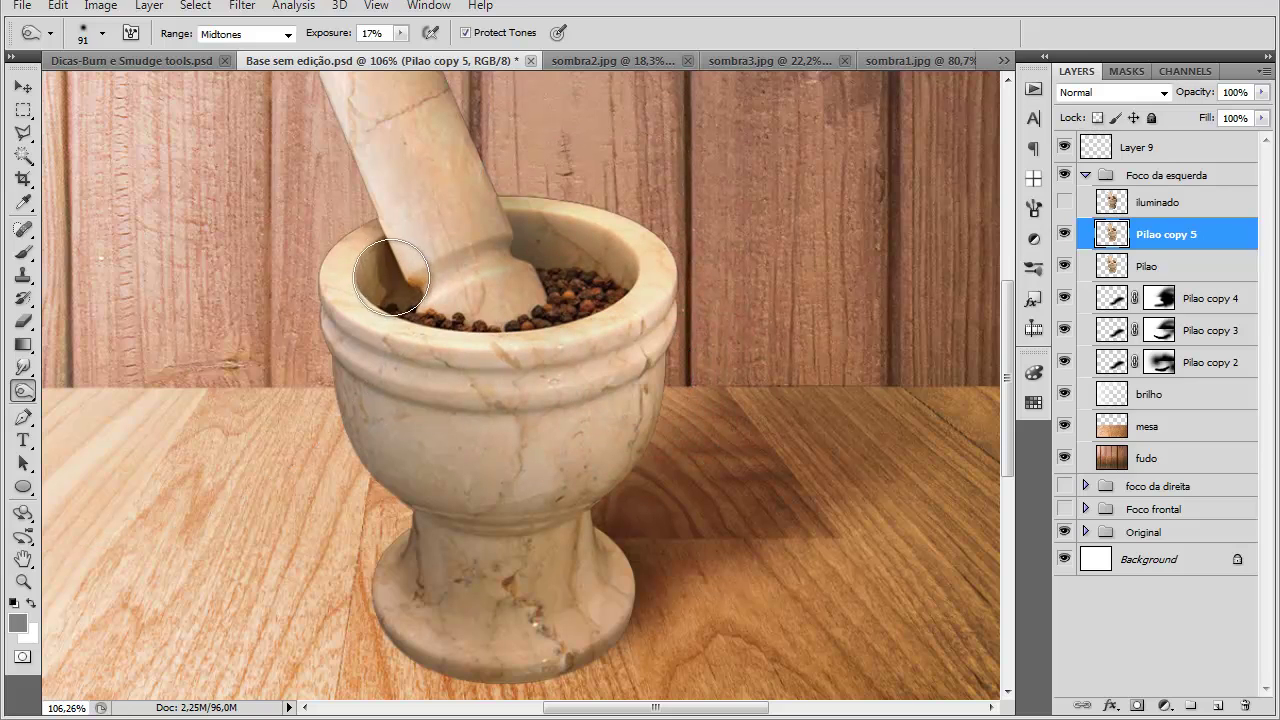
pyautogui.moveTo(337, 229); pyautogui.dragTo(324, 231)
pyautogui.moveTo(393, 270)
pyautogui.mouseDown()
pyautogui.moveTo(368, 219)
pyautogui.moveTo(411, 293)
pyautogui.moveTo(364, 228)
pyautogui.moveTo(401, 219)
pyautogui.mouseUp()
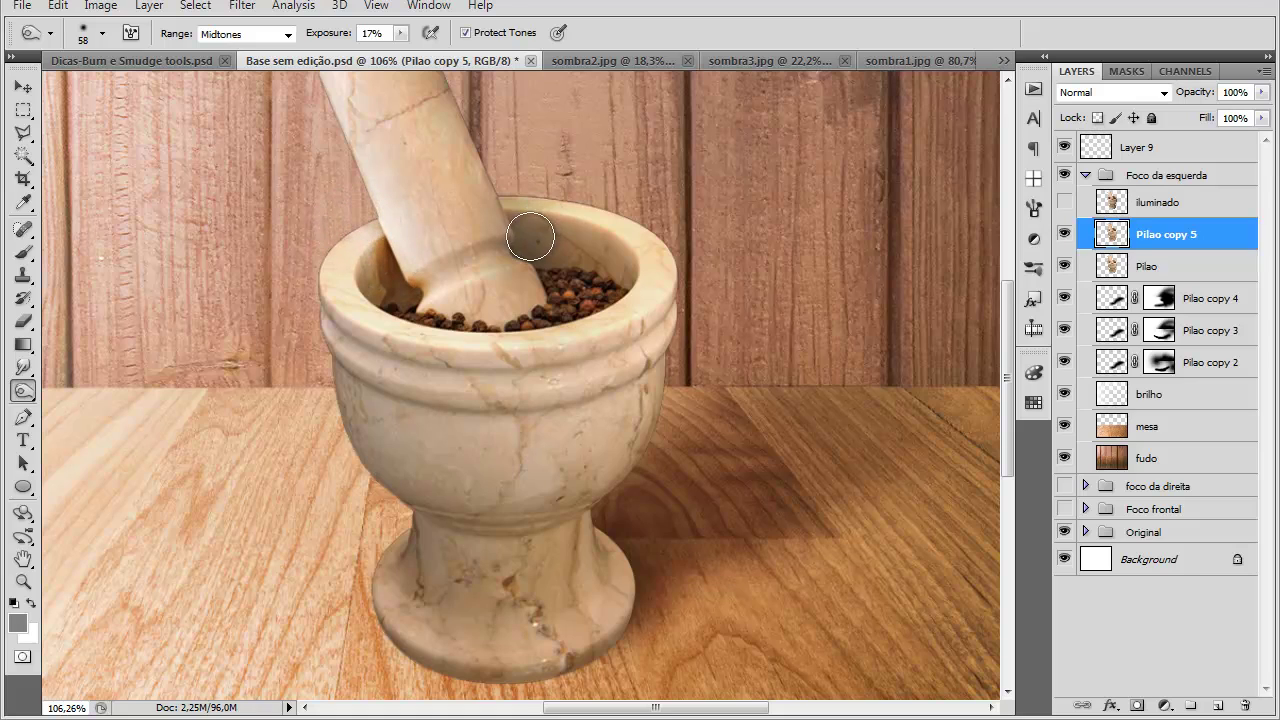
# Step: Shade the mortar's inner wall and rim just right of the pestle at brush size 58, using the Highlights and Midtones ranges
pyautogui.moveTo(523, 215); pyautogui.dragTo(531, 183)
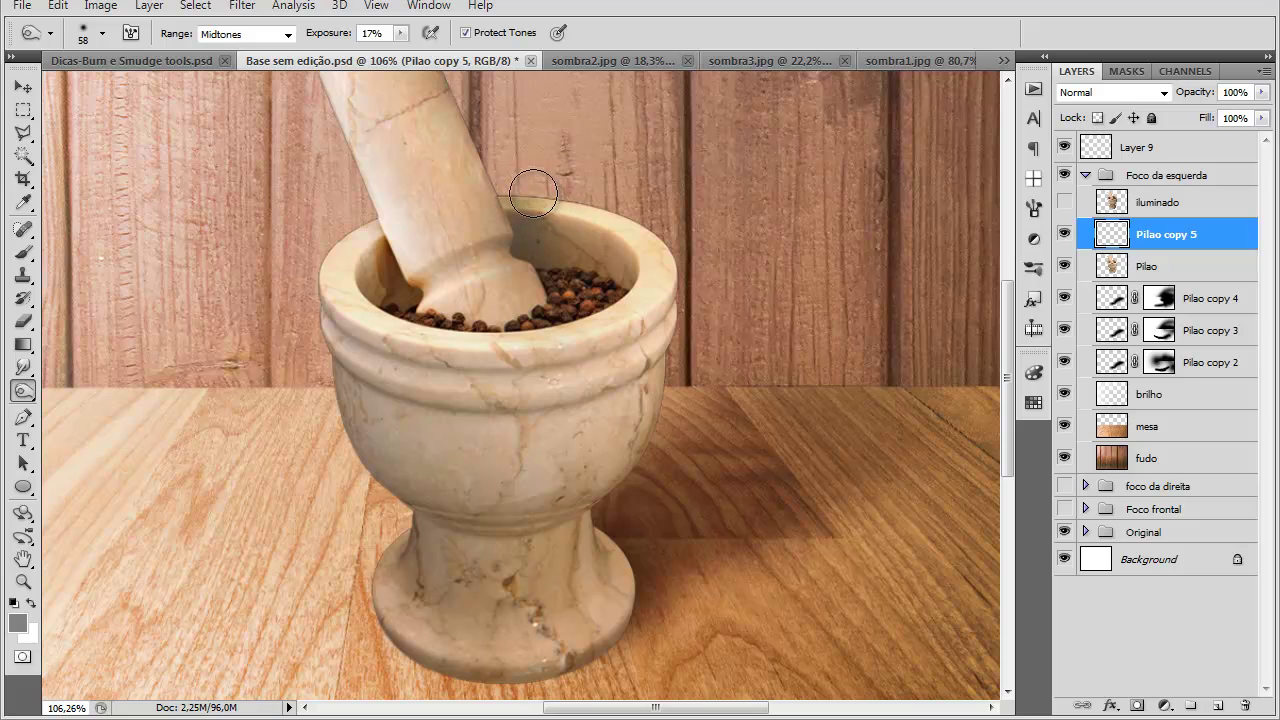
pyautogui.click(262, 70)
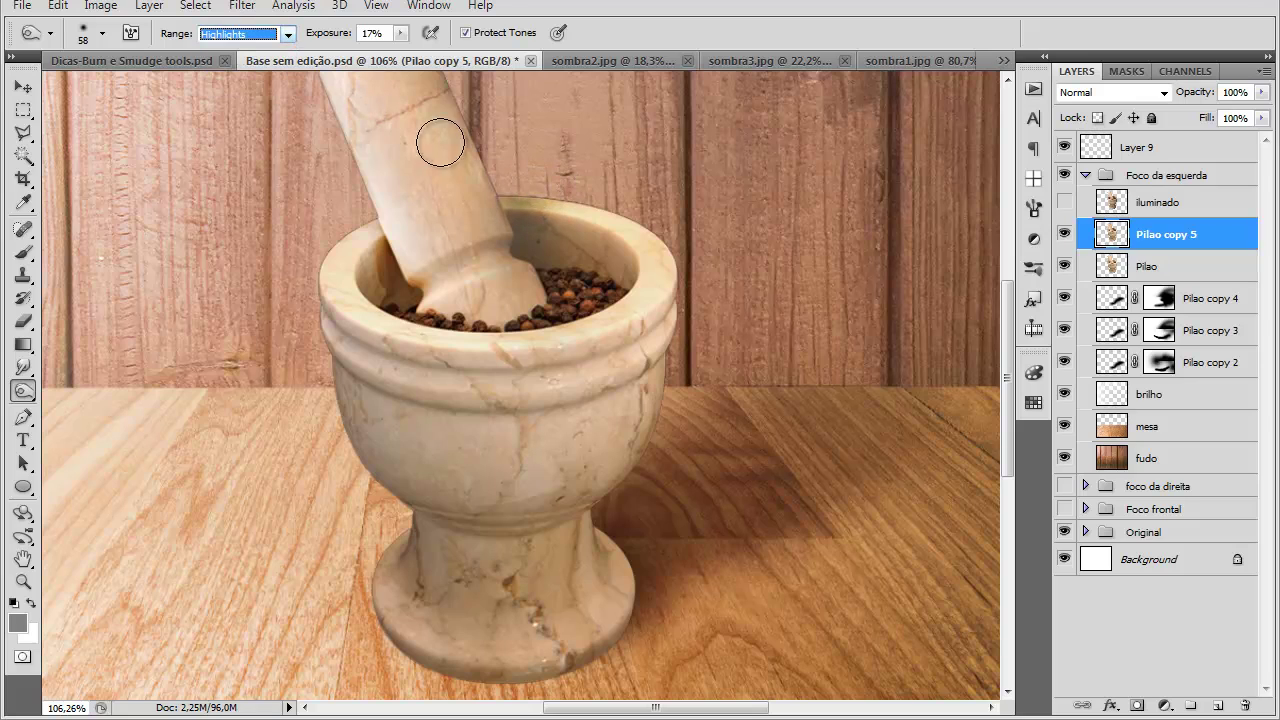
pyautogui.click(245, 34)
pyautogui.click(261, 62)
pyautogui.moveTo(507, 195); pyautogui.dragTo(535, 215)
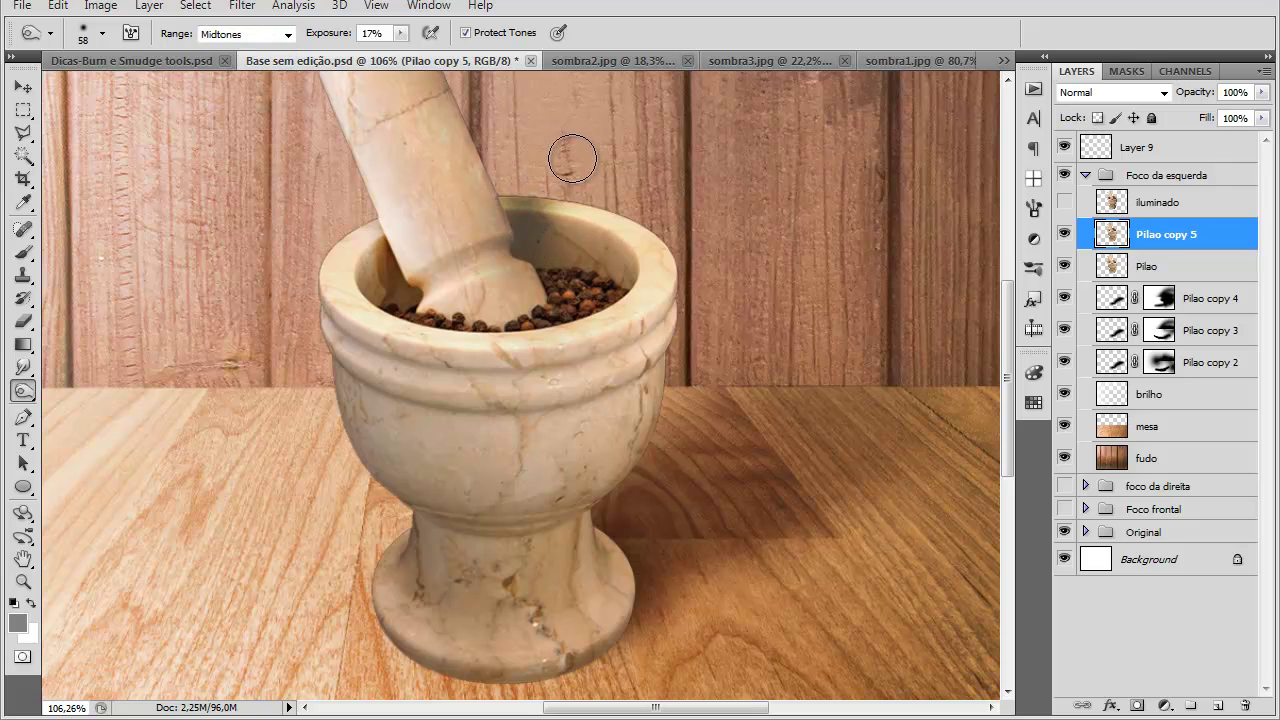
pyautogui.scroll(-3, 572, 158)
pyautogui.scroll(5, 575, 192)
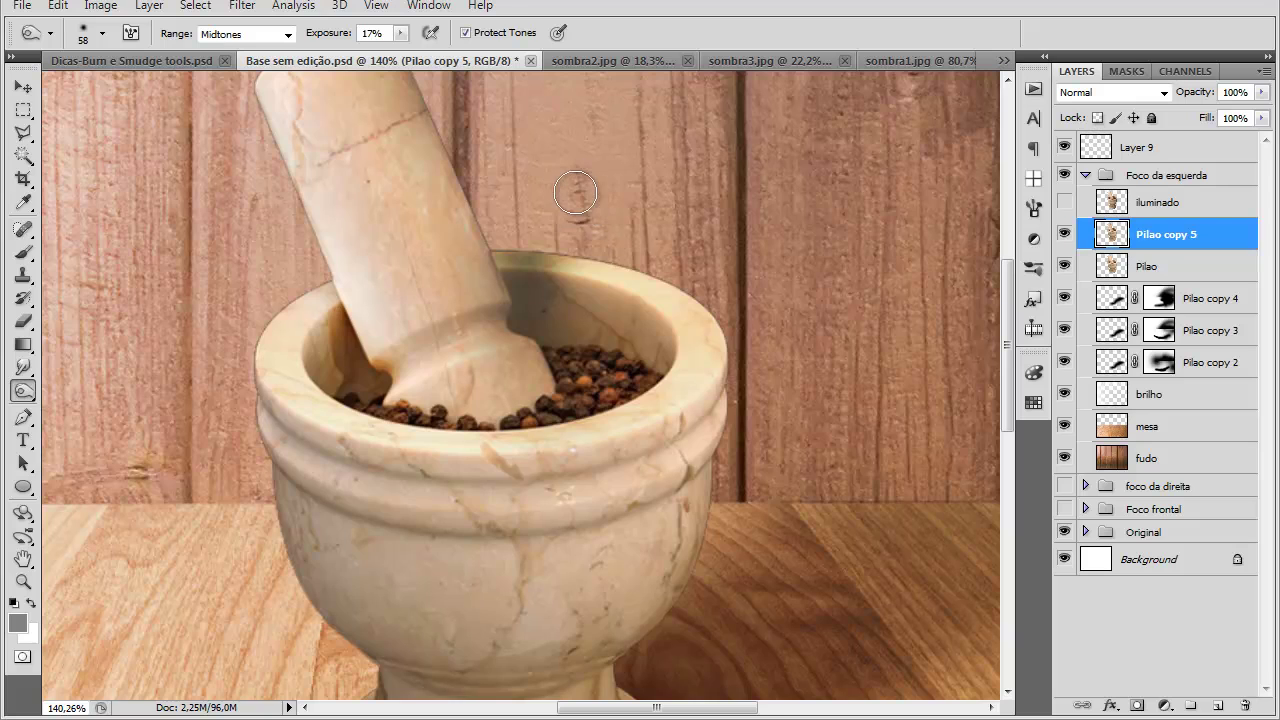
pyautogui.scroll(-4, 575, 192)
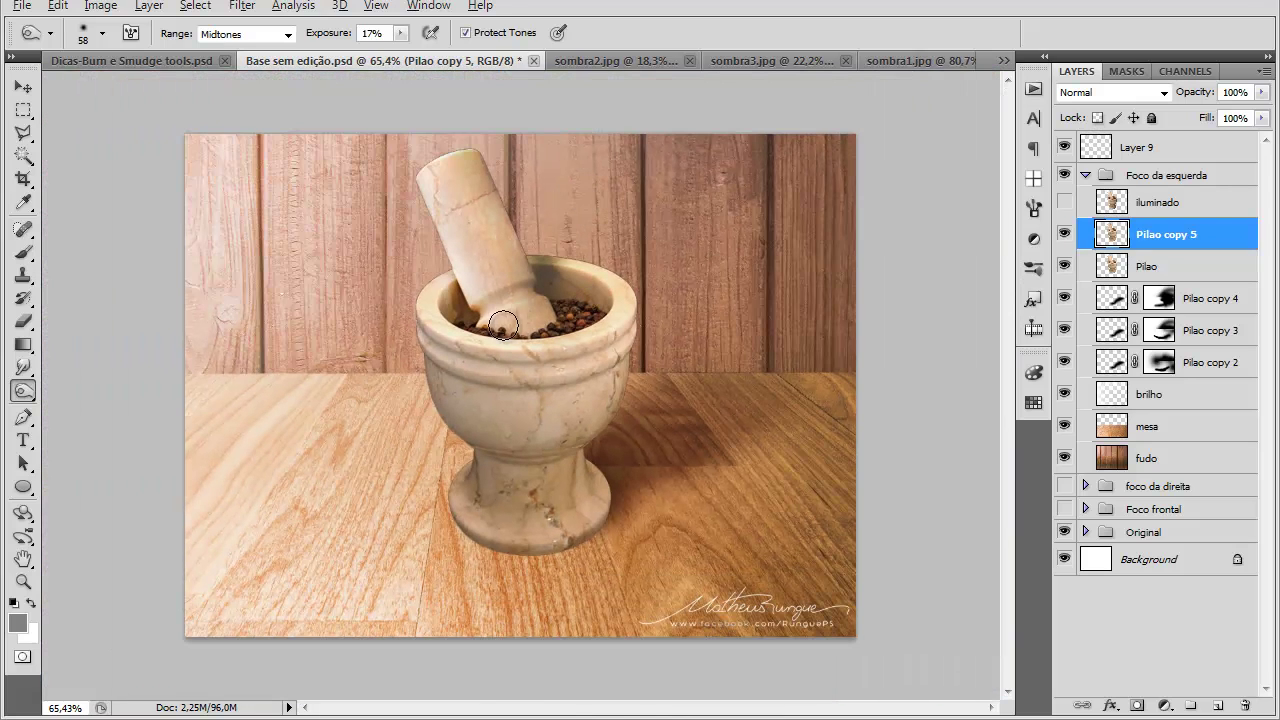
# Step: Shade the right side of the mortar's rim and bowl with a larger brush in the Highlights range at 17% exposure
pyautogui.moveTo(520, 335); pyautogui.dragTo(548, 335)
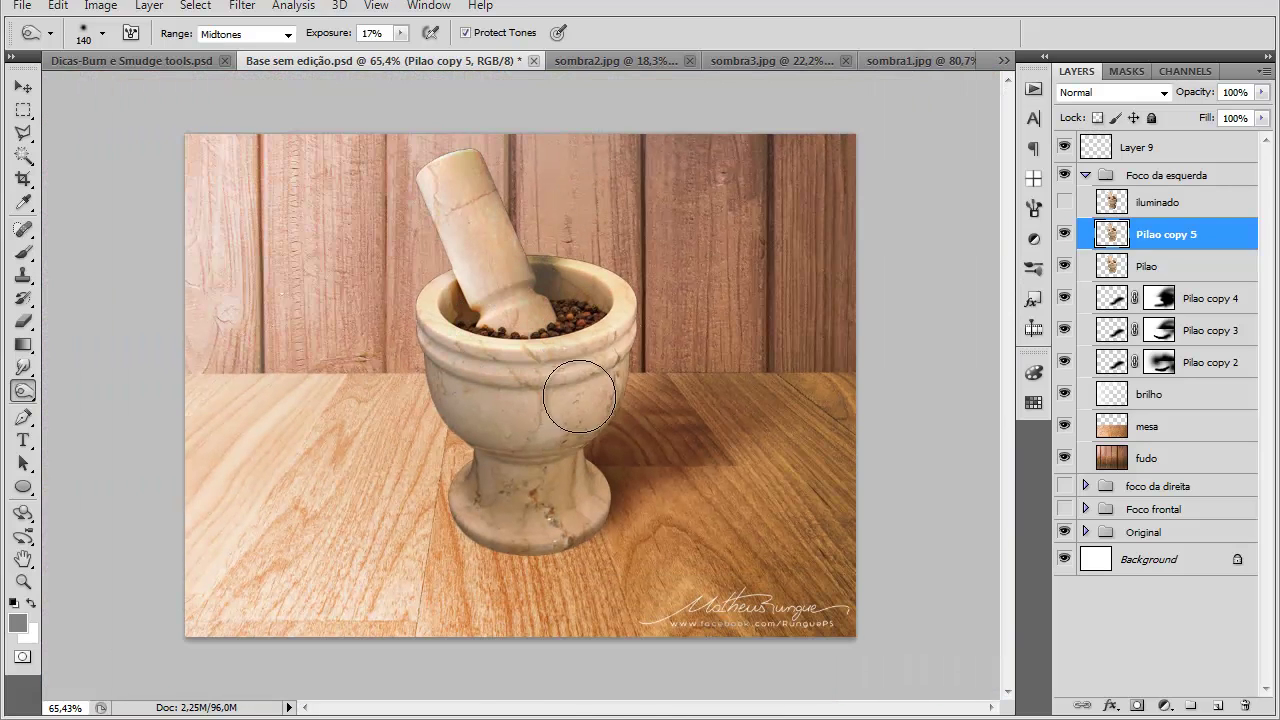
pyautogui.click(262, 34)
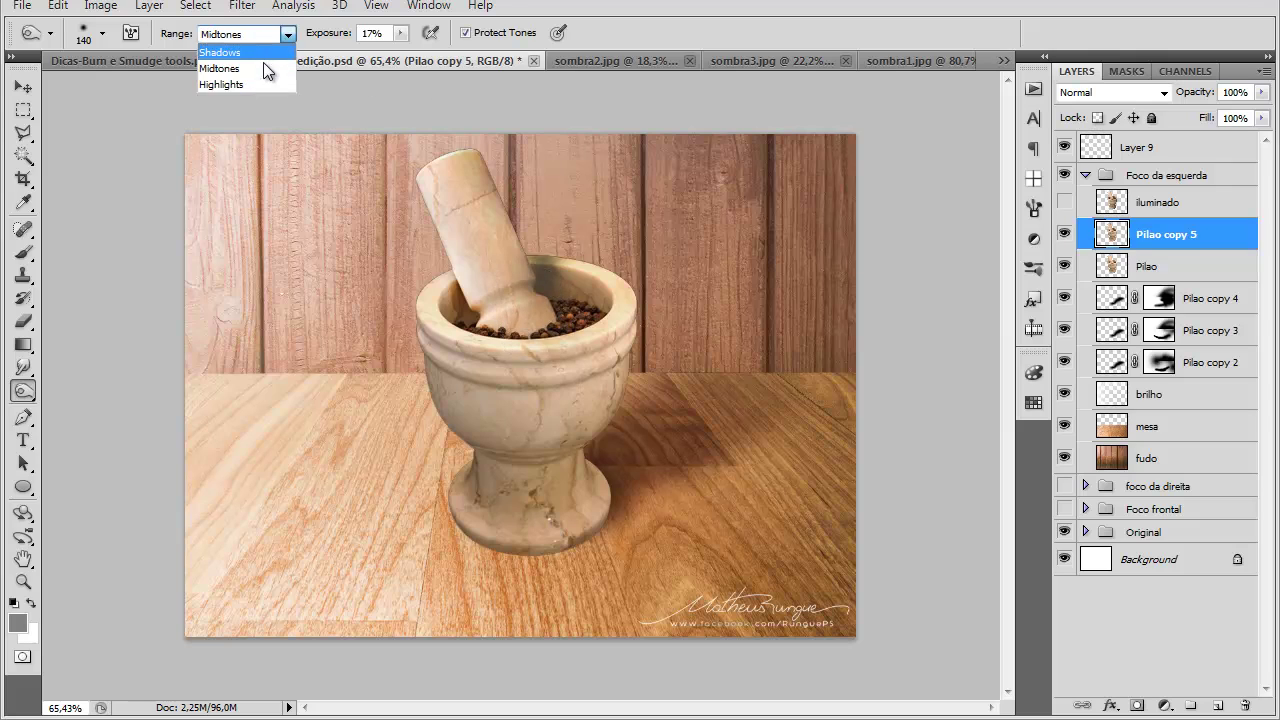
pyautogui.click(262, 52)
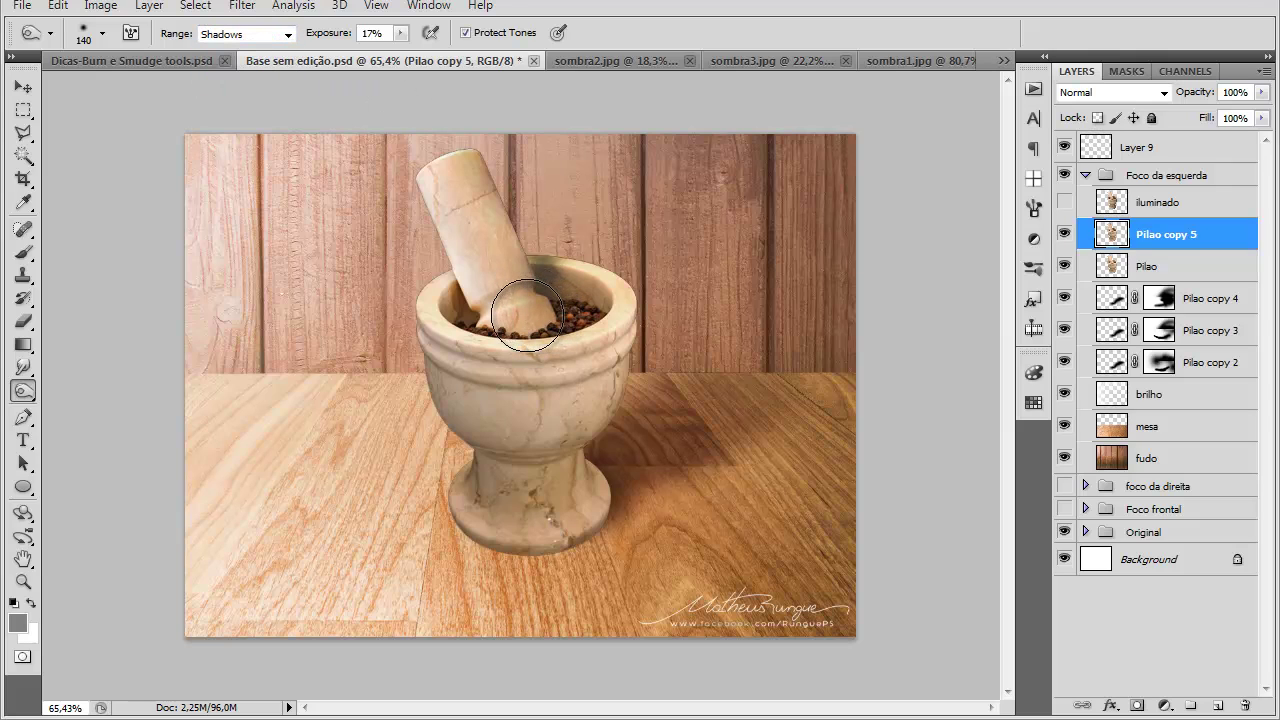
pyautogui.click(245, 34)
pyautogui.click(265, 83)
pyautogui.press('[')
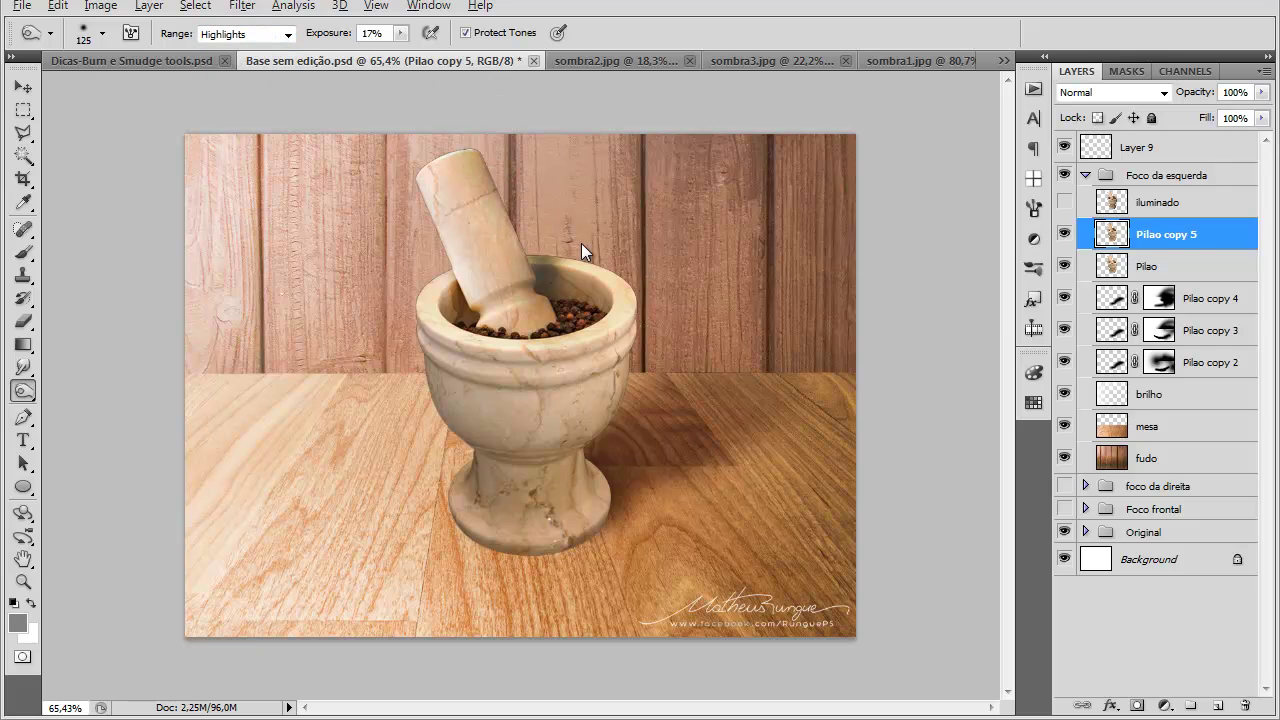
pyautogui.moveTo(573, 343)
pyautogui.mouseDown()
pyautogui.moveTo(663, 314)
pyautogui.moveTo(626, 291)
pyautogui.moveTo(632, 430)
pyautogui.mouseUp()
pyautogui.moveTo(643, 340)
pyautogui.mouseDown()
pyautogui.moveTo(625, 369)
pyautogui.moveTo(588, 372)
pyautogui.mouseUp()
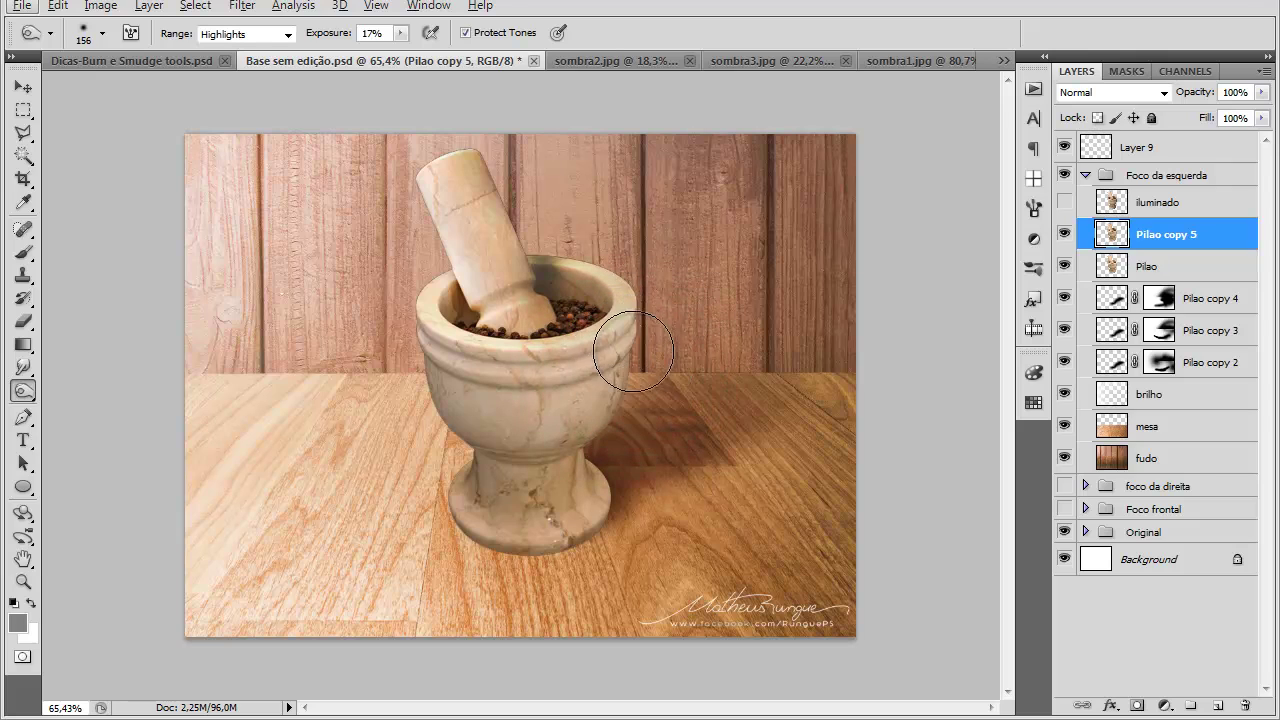
# Step: Shade the lower bowl and the base with brush size 156 in the Highlights range, and set the range to Midtones
pyautogui.moveTo(603, 437)
pyautogui.mouseDown()
pyautogui.moveTo(606, 495)
pyautogui.moveTo(600, 470)
pyautogui.mouseUp()
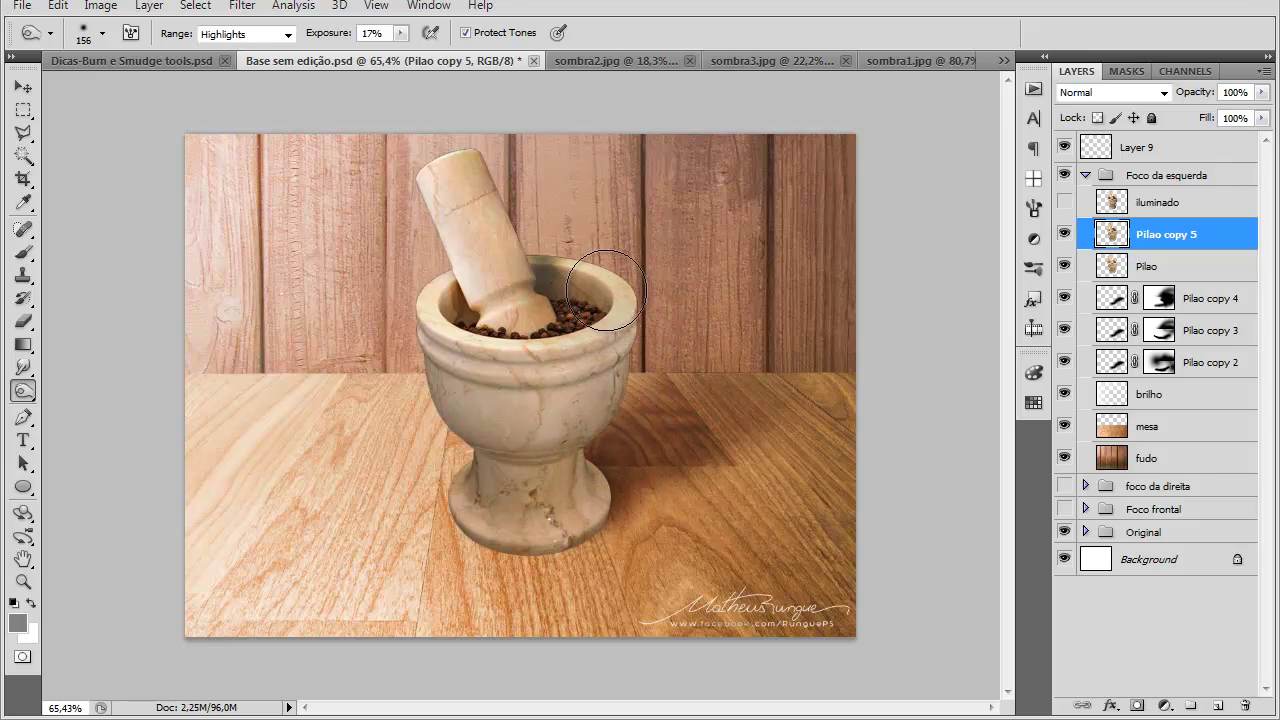
pyautogui.moveTo(630, 390); pyautogui.dragTo(590, 388)
pyautogui.moveTo(575, 432)
pyautogui.mouseDown()
pyautogui.moveTo(414, 409)
pyautogui.moveTo(394, 251)
pyautogui.moveTo(414, 400)
pyautogui.moveTo(431, 437)
pyautogui.moveTo(409, 374)
pyautogui.moveTo(453, 488)
pyautogui.moveTo(349, 257)
pyautogui.moveTo(466, 403)
pyautogui.moveTo(466, 470)
pyautogui.moveTo(443, 523)
pyautogui.moveTo(457, 543)
pyautogui.mouseUp()
pyautogui.click(262, 34)
pyautogui.click(262, 65)
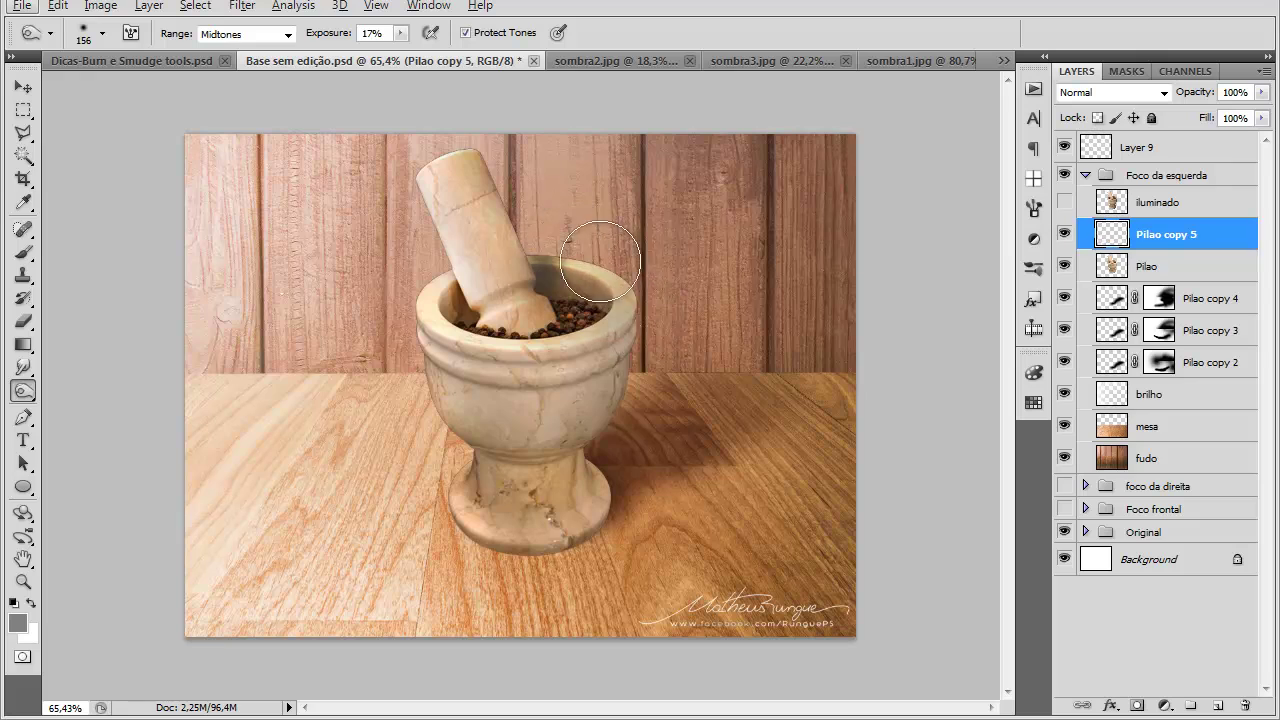
# Step: Burn the lower bowl, then the left rim, grooves and base in Midtones, using brush size 40 and 63% exposure for the finer strokes
pyautogui.moveTo(634, 449)
pyautogui.mouseDown()
pyautogui.moveTo(558, 471)
pyautogui.moveTo(624, 516)
pyautogui.moveTo(550, 534)
pyautogui.moveTo(444, 511)
pyautogui.moveTo(433, 488)
pyautogui.moveTo(464, 456)
pyautogui.moveTo(545, 564)
pyautogui.moveTo(507, 555)
pyautogui.moveTo(366, 437)
pyautogui.moveTo(457, 440)
pyautogui.moveTo(423, 415)
pyautogui.moveTo(436, 418)
pyautogui.moveTo(403, 298)
pyautogui.moveTo(460, 405)
pyautogui.mouseUp()
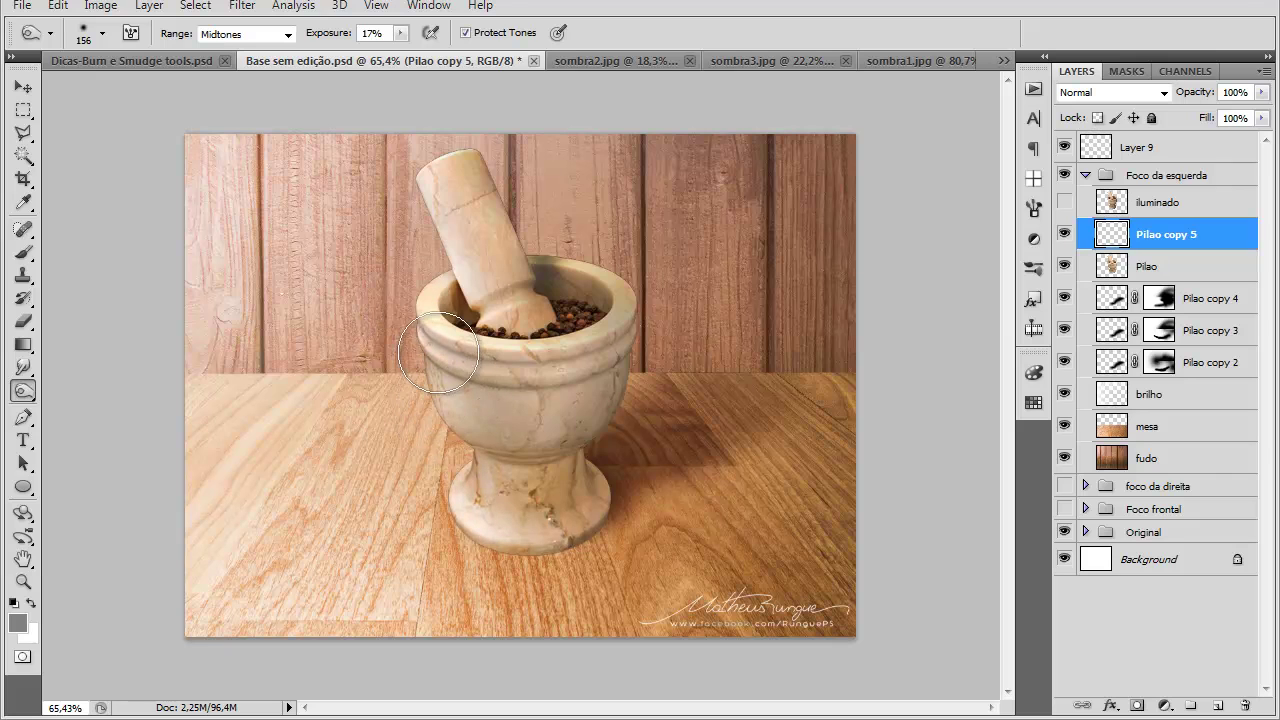
pyautogui.scroll(5, 508, 414)
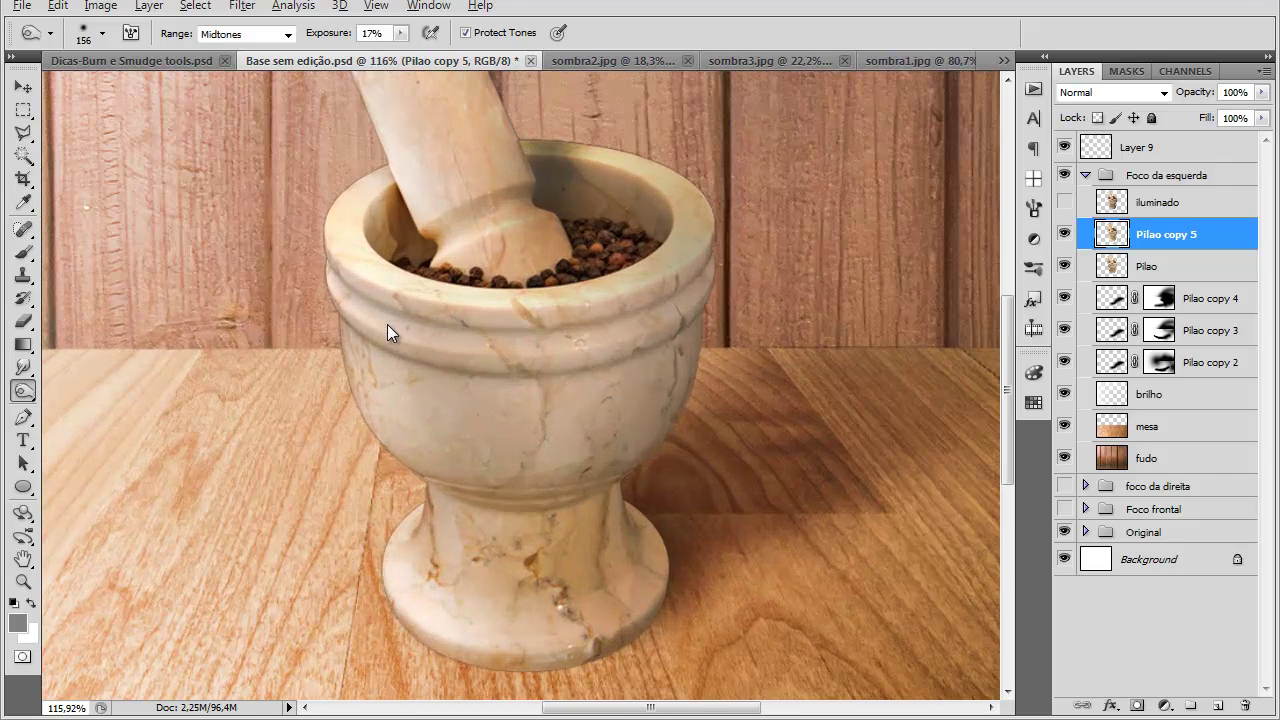
pyautogui.moveTo(386, 329)
pyautogui.mouseDown()
pyautogui.moveTo(321, 324)
pyautogui.moveTo(368, 316)
pyautogui.moveTo(337, 301)
pyautogui.moveTo(530, 384)
pyautogui.moveTo(346, 258)
pyautogui.mouseUp()
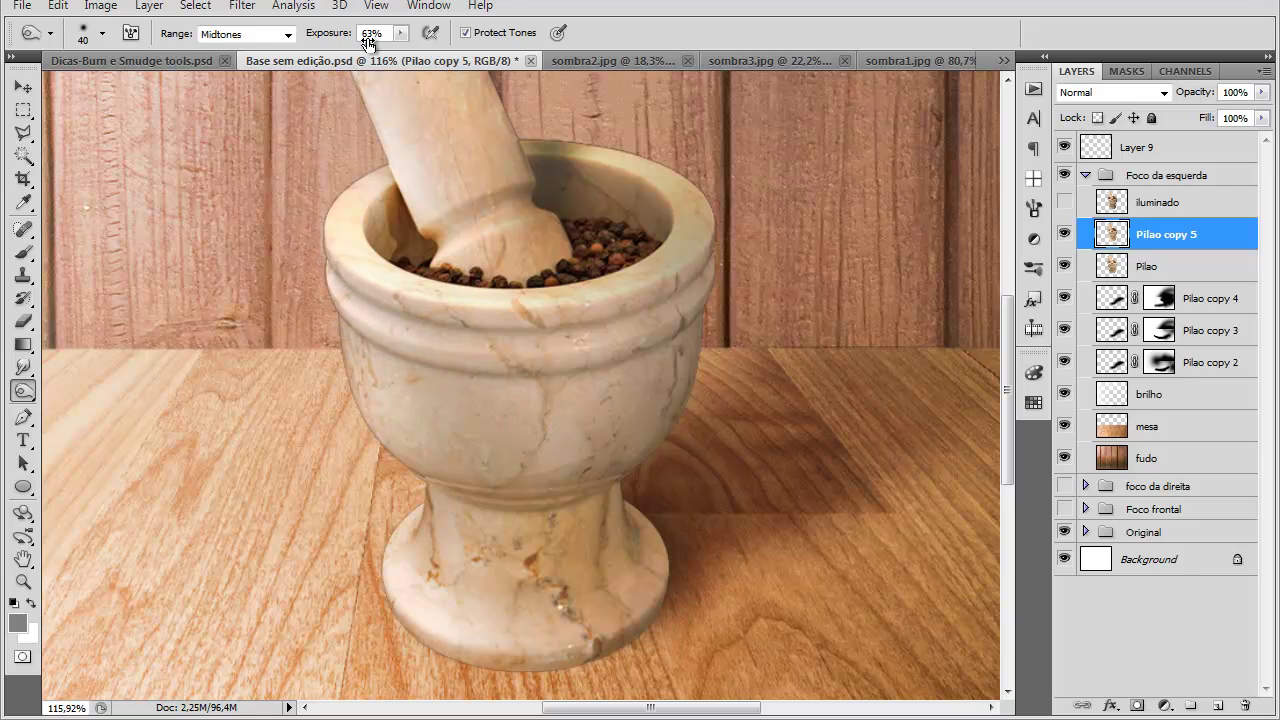
pyautogui.moveTo(323, 241)
pyautogui.mouseDown()
pyautogui.moveTo(384, 312)
pyautogui.moveTo(468, 332)
pyautogui.moveTo(343, 275)
pyautogui.moveTo(499, 323)
pyautogui.moveTo(379, 320)
pyautogui.moveTo(337, 299)
pyautogui.moveTo(500, 377)
pyautogui.mouseUp()
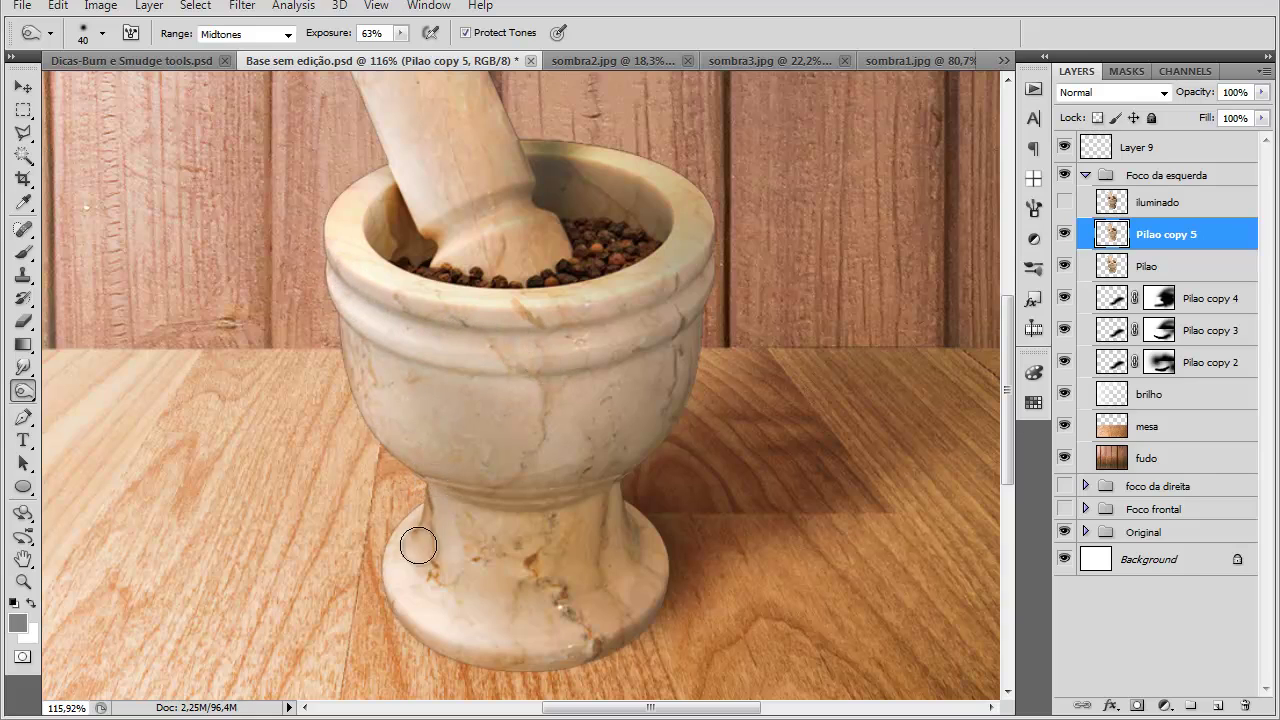
pyautogui.moveTo(431, 561)
pyautogui.mouseDown()
pyautogui.moveTo(397, 557)
pyautogui.moveTo(455, 655)
pyautogui.moveTo(635, 645)
pyautogui.moveTo(663, 623)
pyautogui.moveTo(651, 509)
pyautogui.moveTo(603, 463)
pyautogui.moveTo(607, 535)
pyautogui.moveTo(700, 330)
pyautogui.mouseUp()
# Step: Darken the right side of the bowl and its grooves in Midtones with brush size 44, then set the brush size to 120
pyautogui.keyDown('alt'); pyautogui.rightClick(777, 337); pyautogui.keyUp('alt')
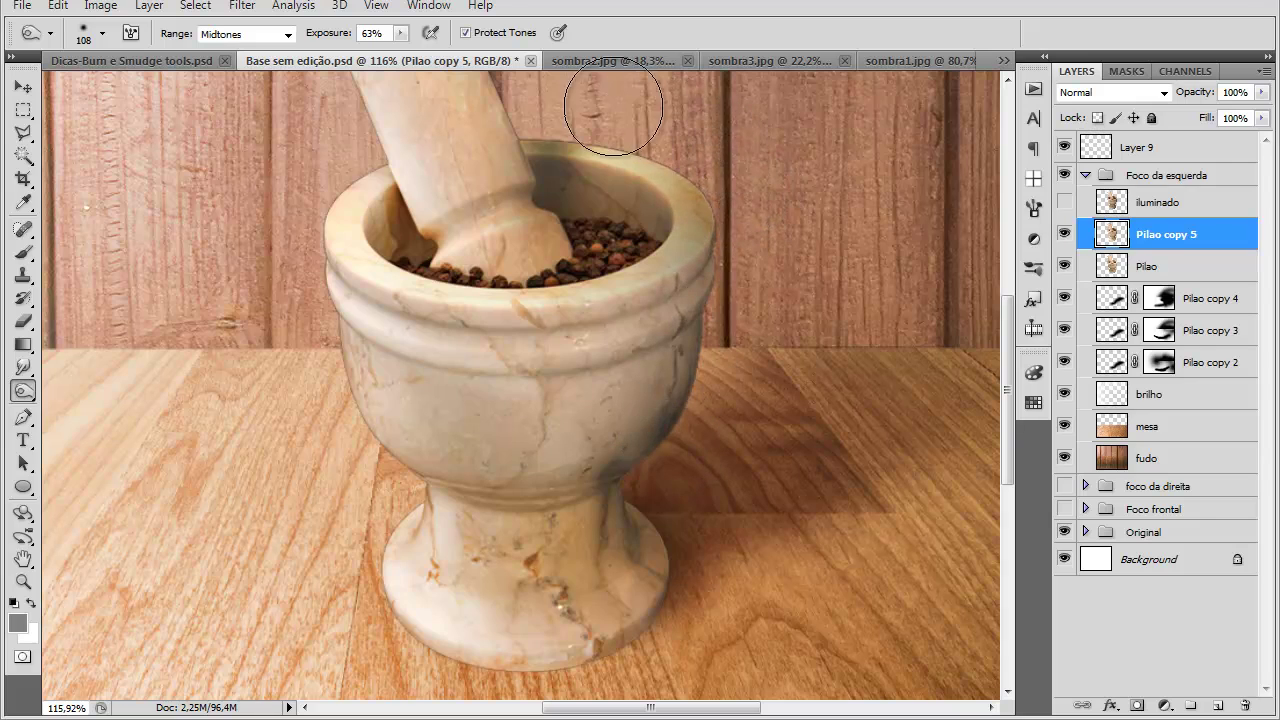
pyautogui.keyDown('alt'); pyautogui.rightClick(756, 273); pyautogui.keyUp('alt')
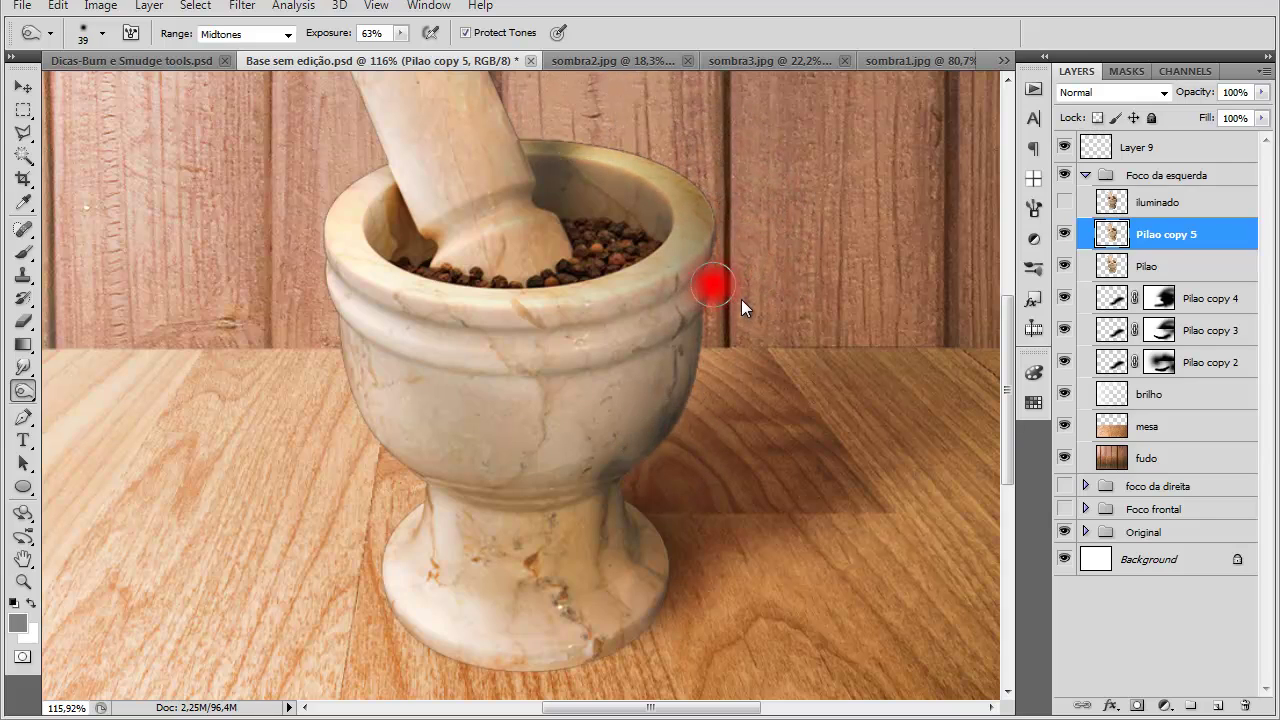
pyautogui.moveTo(718, 288)
pyautogui.mouseDown()
pyautogui.moveTo(639, 315)
pyautogui.moveTo(610, 303)
pyautogui.mouseUp()
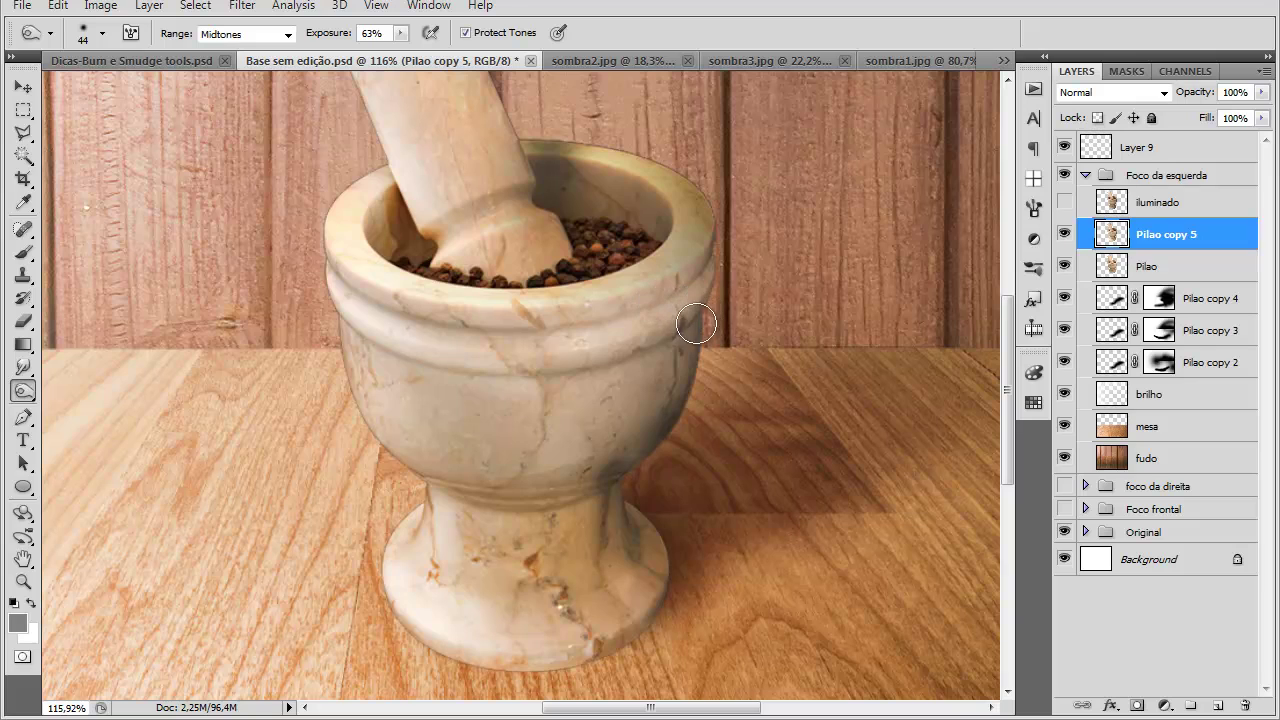
pyautogui.moveTo(697, 321)
pyautogui.mouseDown()
pyautogui.moveTo(645, 356)
pyautogui.moveTo(470, 368)
pyautogui.mouseUp()
pyautogui.moveTo(687, 320); pyautogui.dragTo(523, 403)
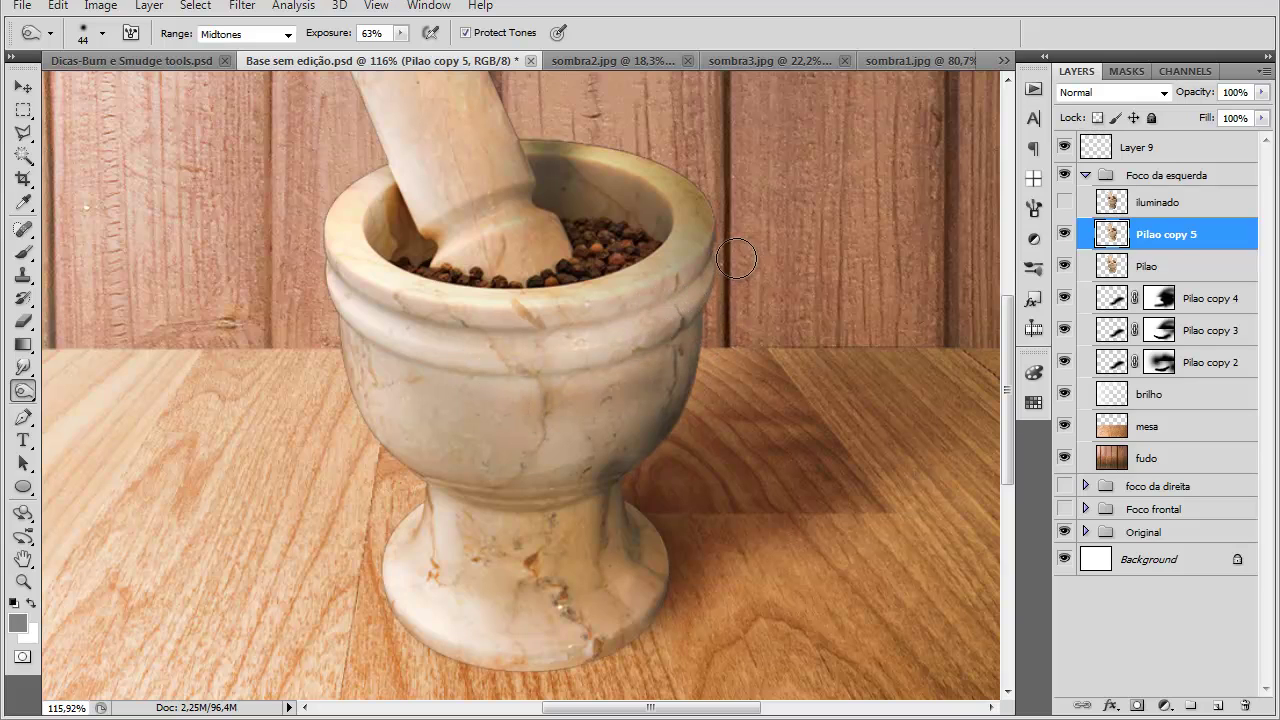
pyautogui.keyDown('alt'); pyautogui.rightClick(729, 371); pyautogui.keyUp('alt')
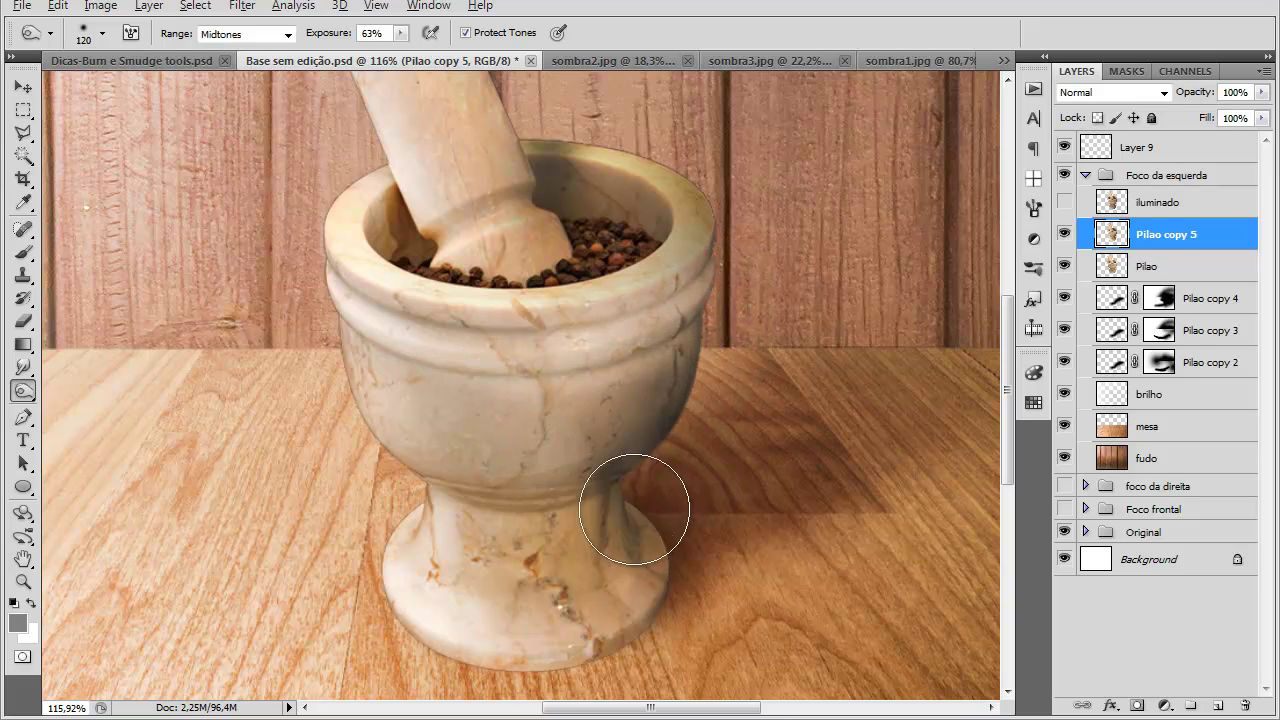
# Step: Try darkening the bowl's right side with brush size 186 in Midtones, and undo the stroke
pyautogui.hotkey('ctrl', '0')
pyautogui.scroll(-1, 683, 532)
pyautogui.keyDown('alt'); pyautogui.rightClick(593, 485); pyautogui.keyUp('alt')
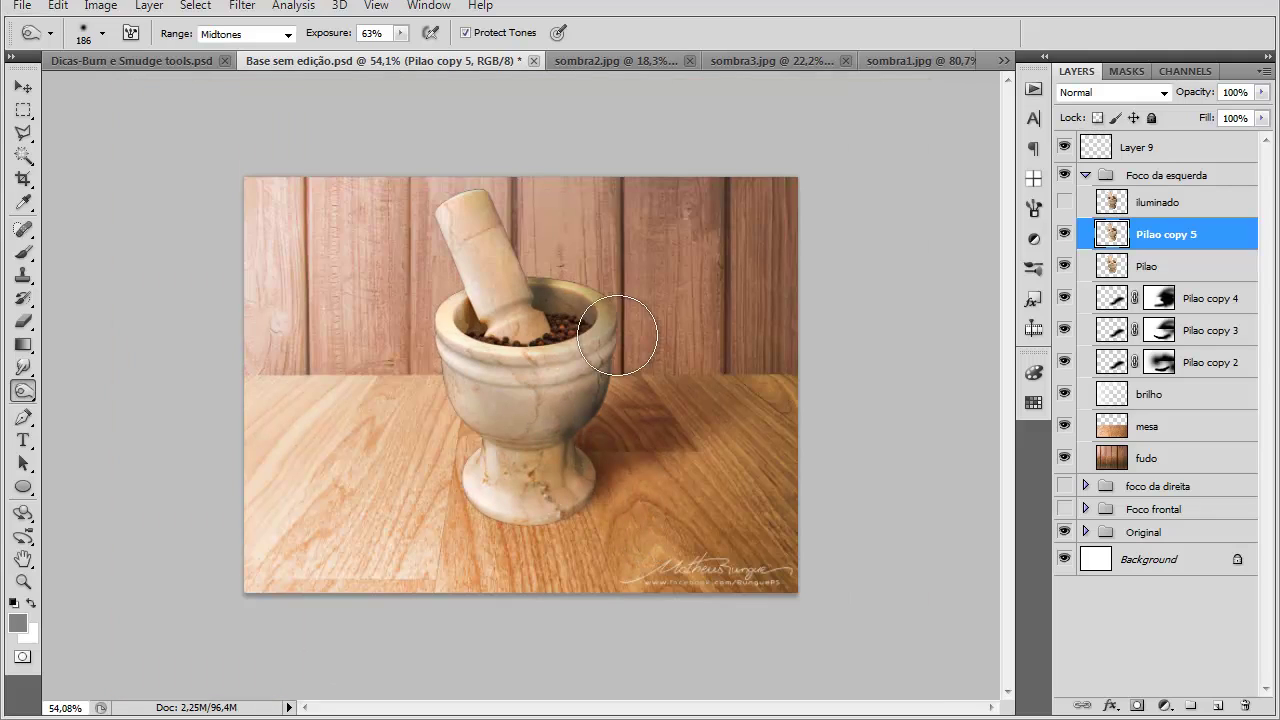
pyautogui.hotkey('ctrl', 'z')
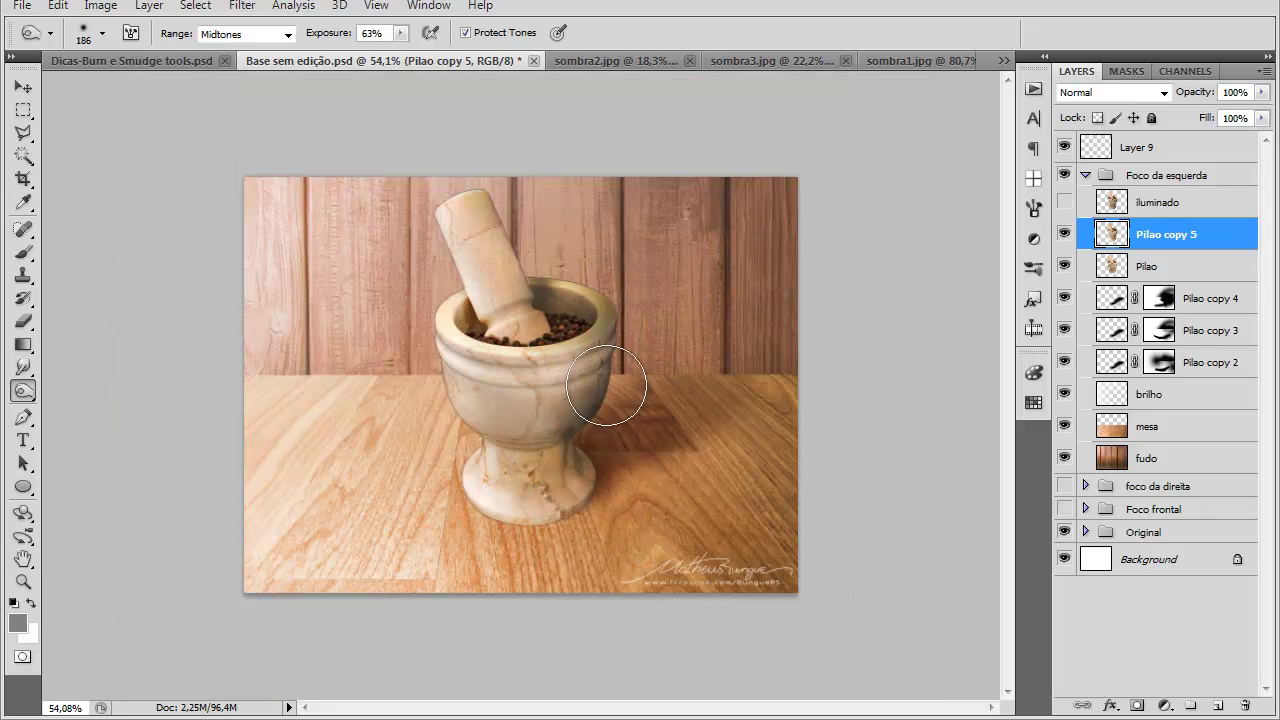
pyautogui.moveTo(600, 385); pyautogui.dragTo(593, 428)
pyautogui.hotkey('ctrl', 'z')
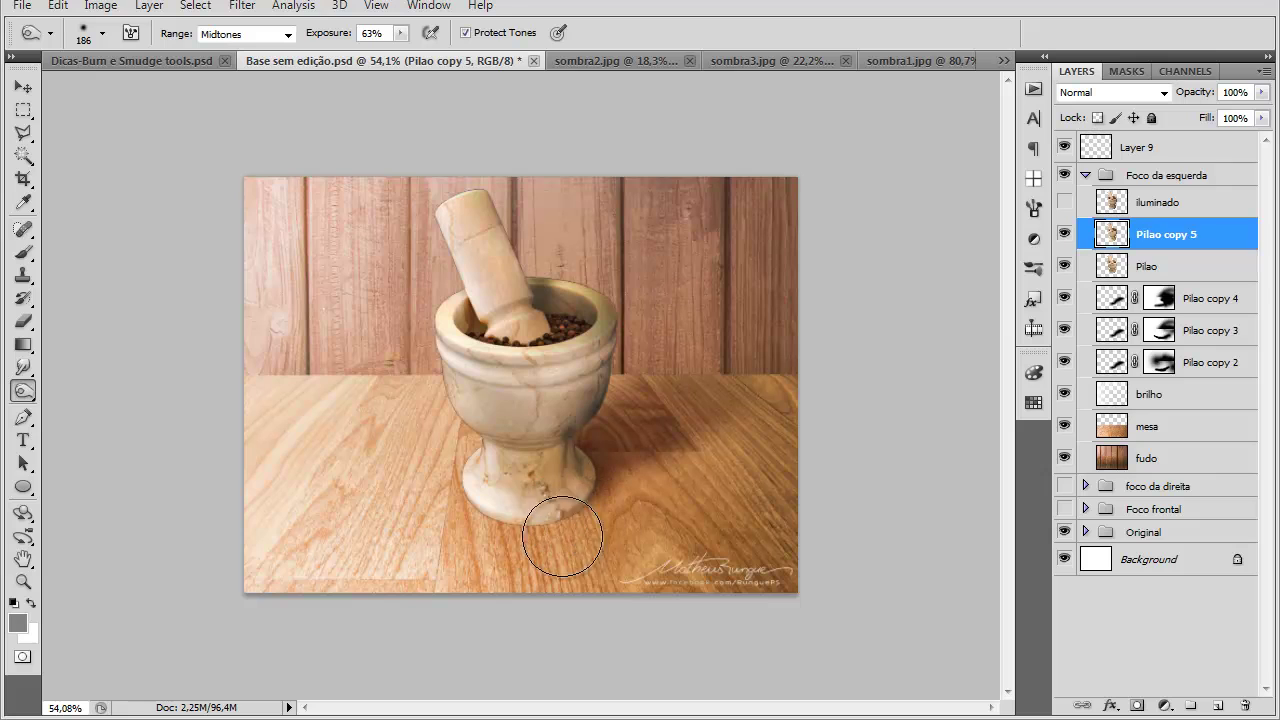
# Step: Recolor the mortar's inner wall and rim with sampled brown tones, using the Color Replacement tool in Color mode at brush size 82
pyautogui.scroll(-1, 714, 466)
pyautogui.scroll(2, 657, 289)
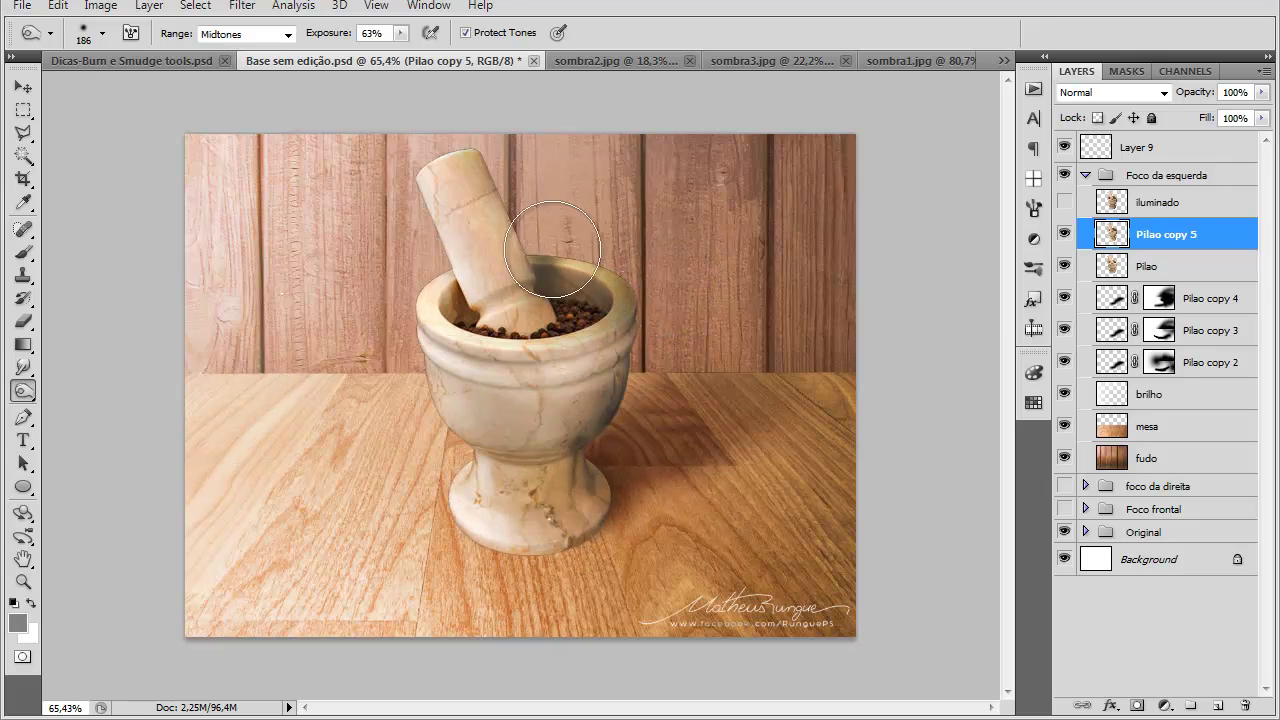
pyautogui.scroll(2, 575, 230)
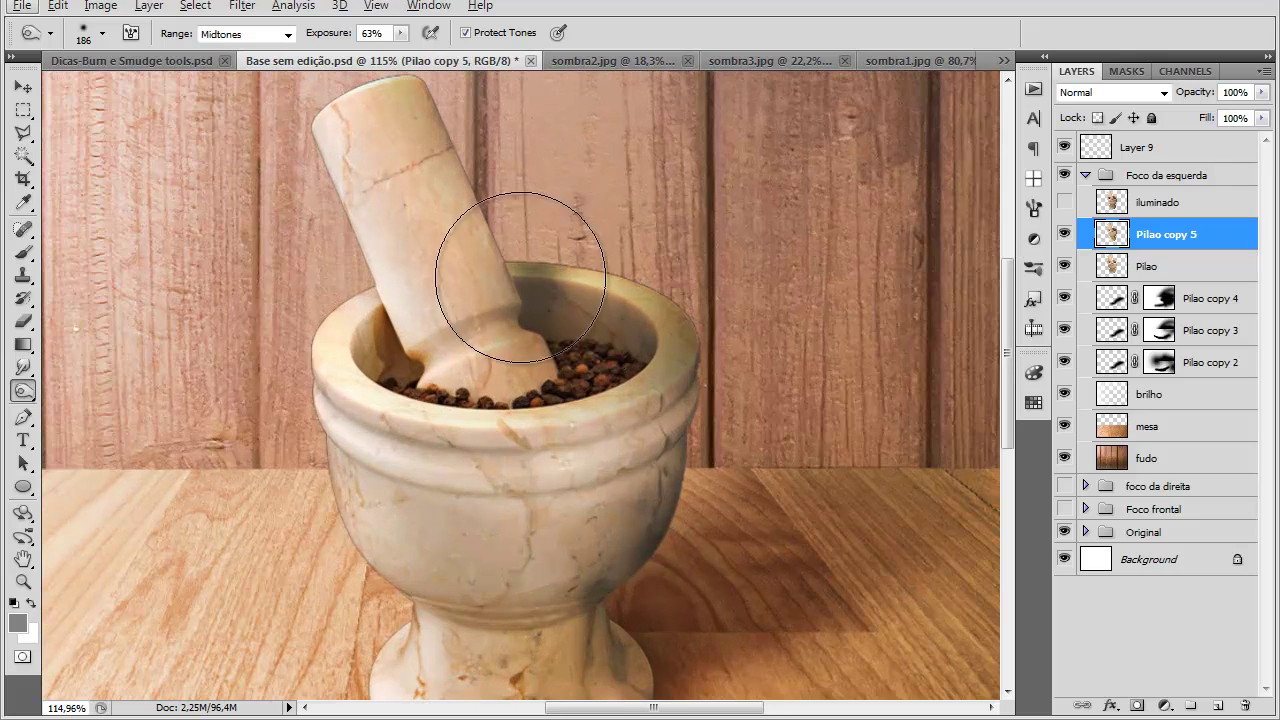
pyautogui.moveTo(27, 258); pyautogui.dragTo(80, 287)
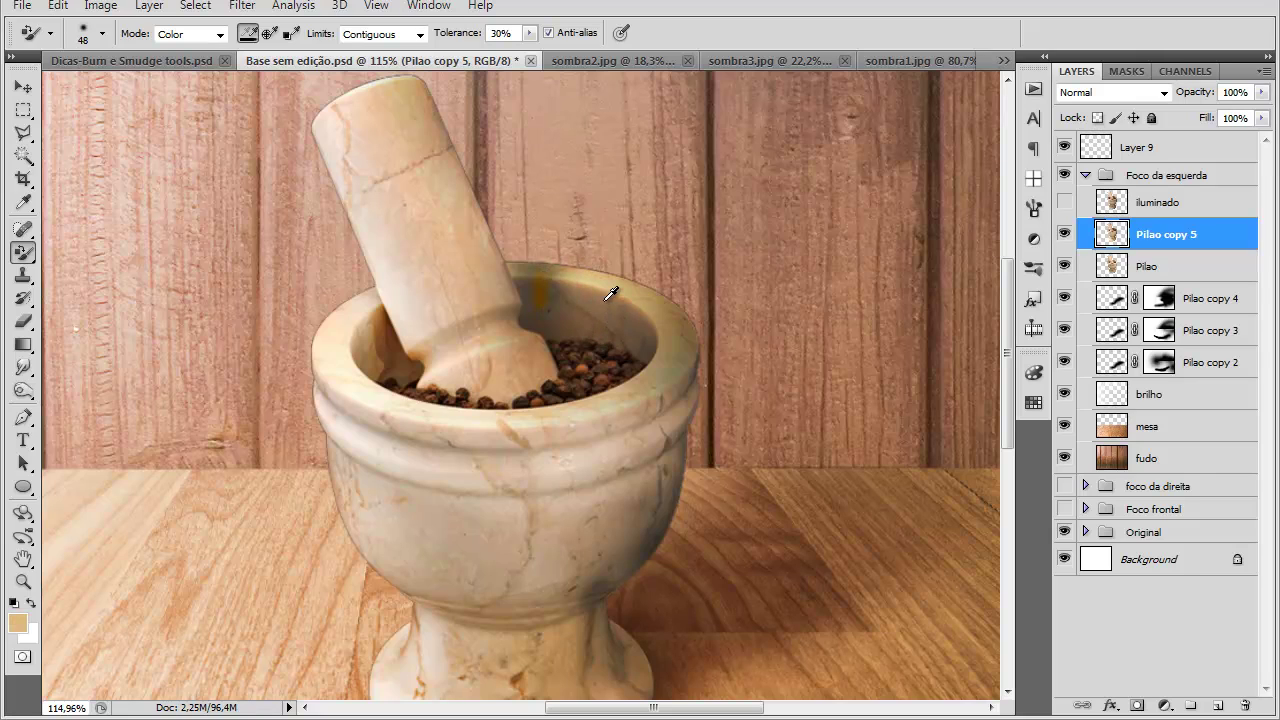
pyautogui.moveTo(587, 314); pyautogui.dragTo(609, 327)
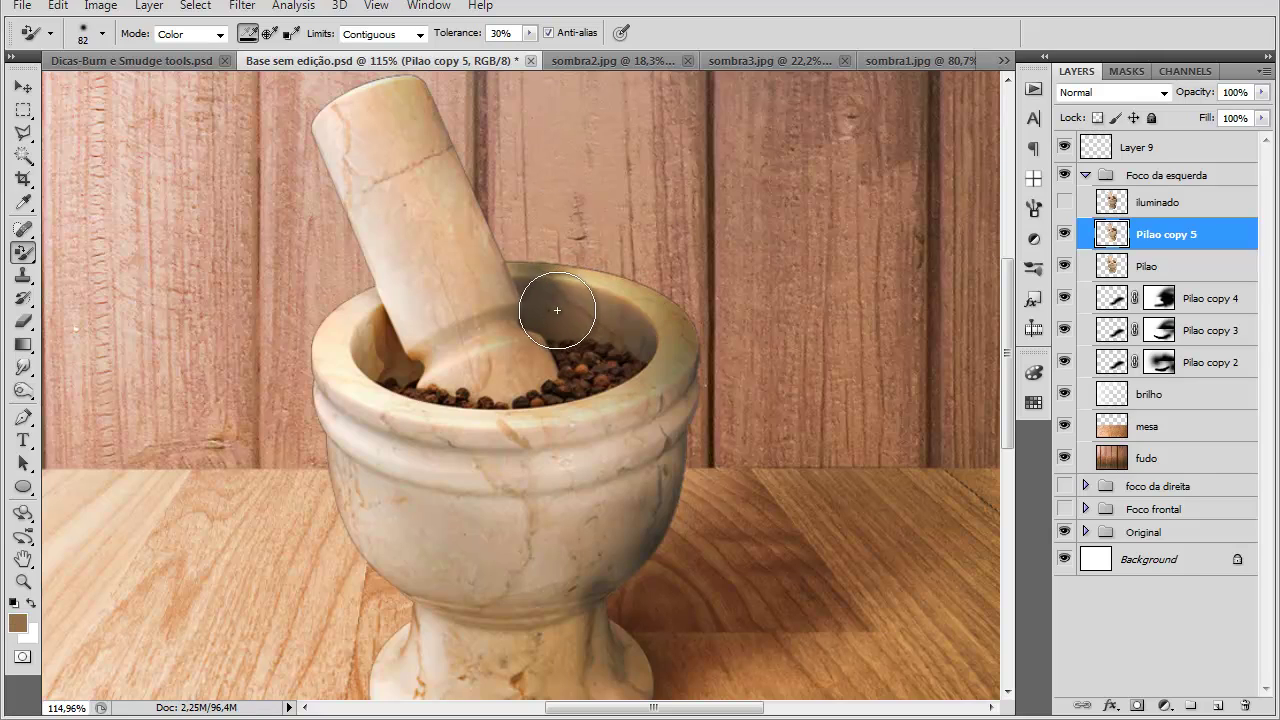
pyautogui.moveTo(531, 277)
pyautogui.mouseDown()
pyautogui.moveTo(650, 268)
pyautogui.moveTo(548, 267)
pyautogui.moveTo(597, 263)
pyautogui.moveTo(535, 320)
pyautogui.moveTo(682, 328)
pyautogui.moveTo(689, 349)
pyautogui.moveTo(646, 295)
pyautogui.moveTo(681, 318)
pyautogui.moveTo(689, 353)
pyautogui.moveTo(578, 401)
pyautogui.mouseUp()
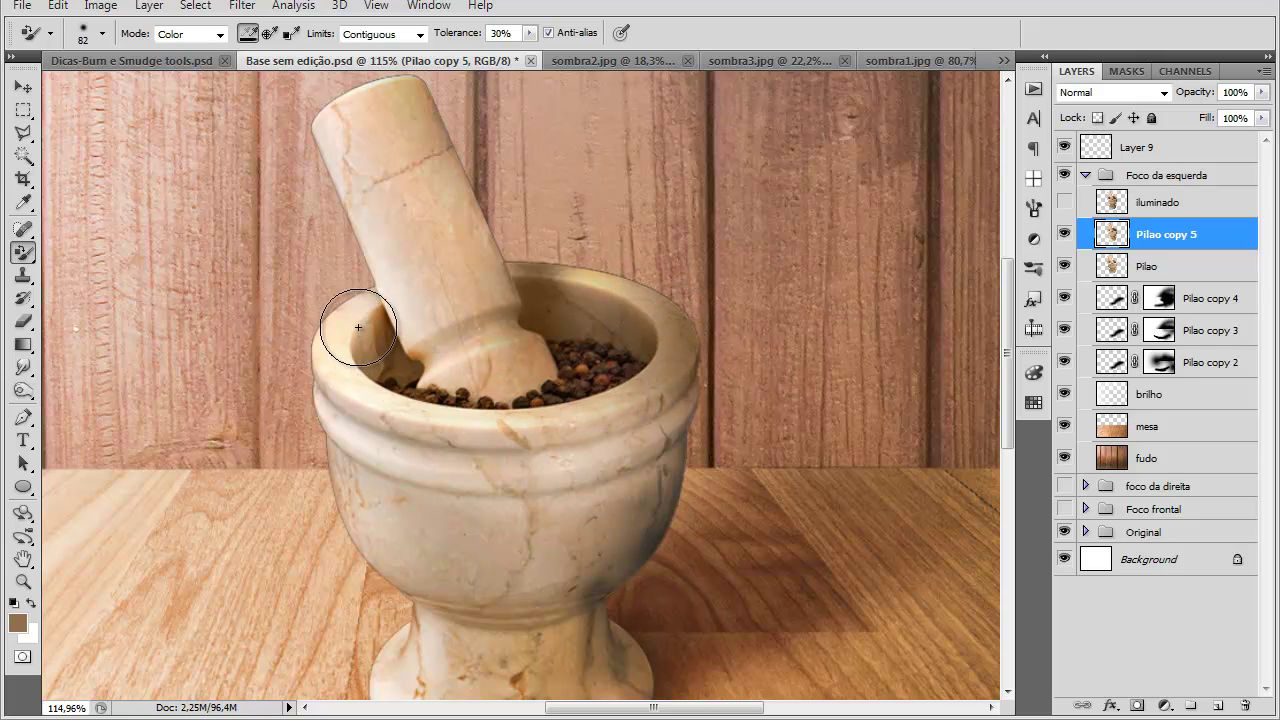
pyautogui.scroll(-2, 462, 261)
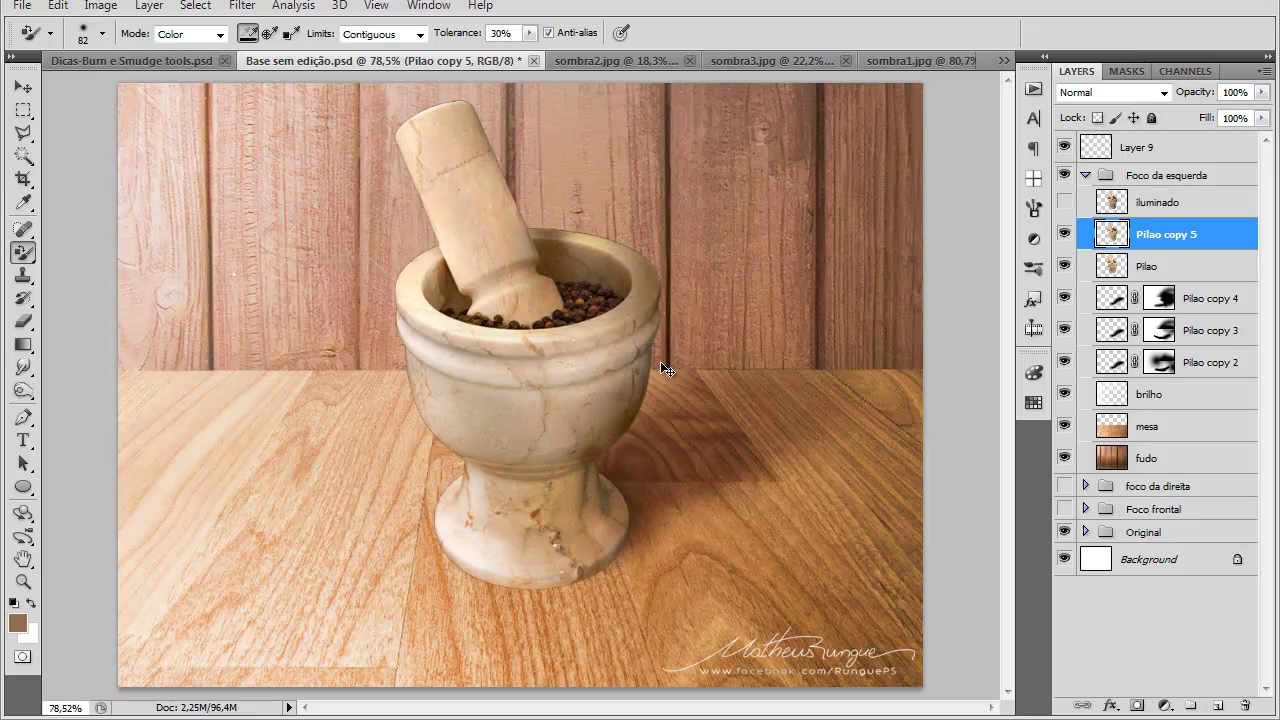
pyautogui.scroll(-3, 750, 352)
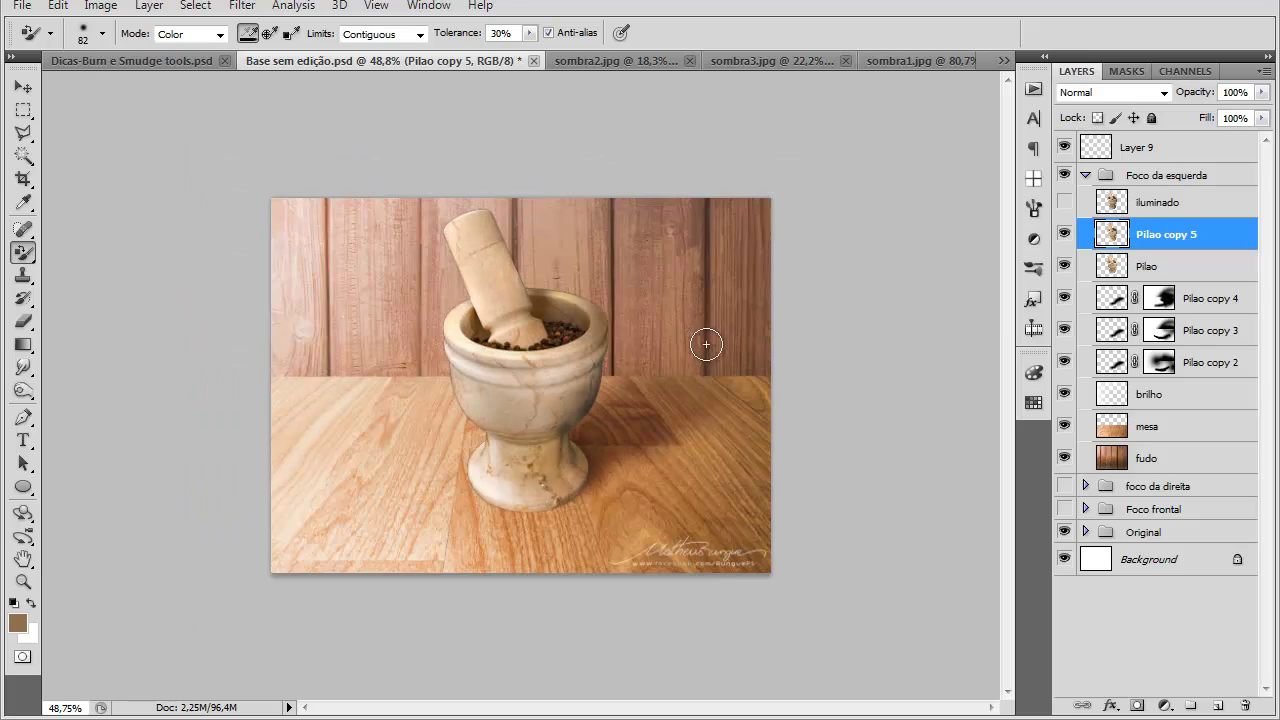
pyautogui.scroll(2, 654, 369)
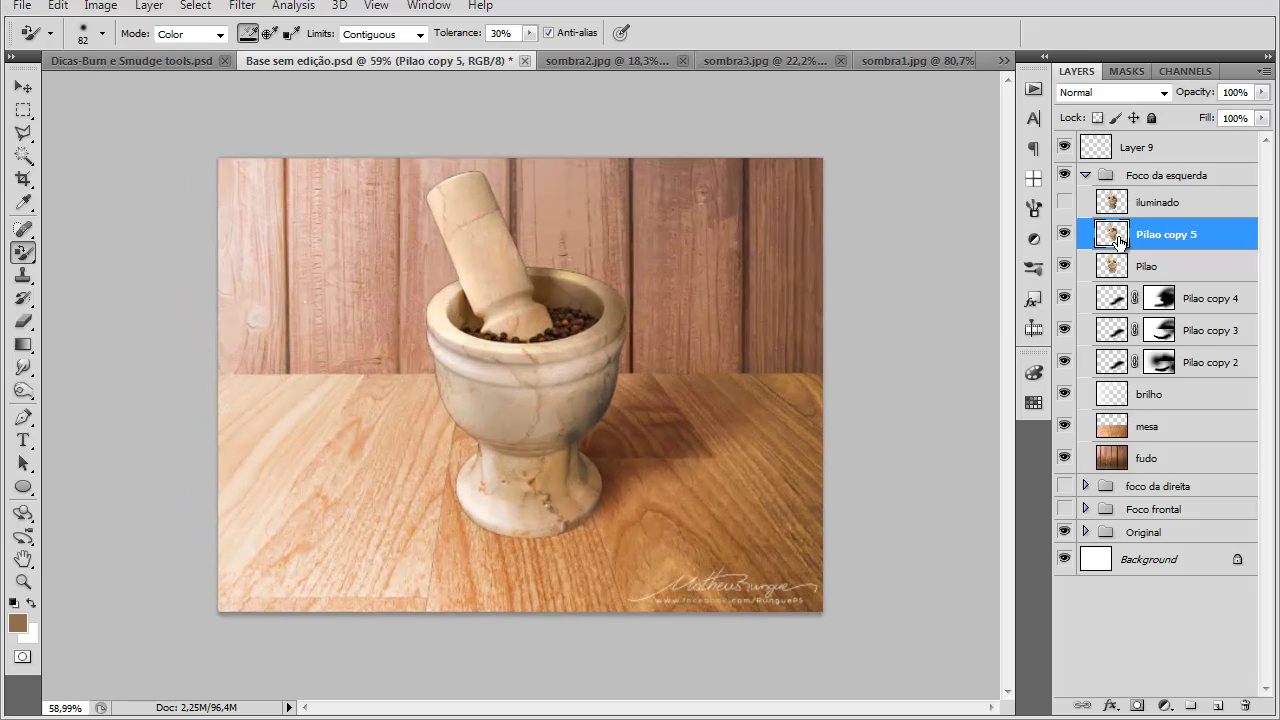
# Step: Return to the Burn tool and set the blend mode of the Pilao copy 5 layer to Luminosity
pyautogui.press('o')
pyautogui.click(1108, 92)
pyautogui.click(1110, 108)
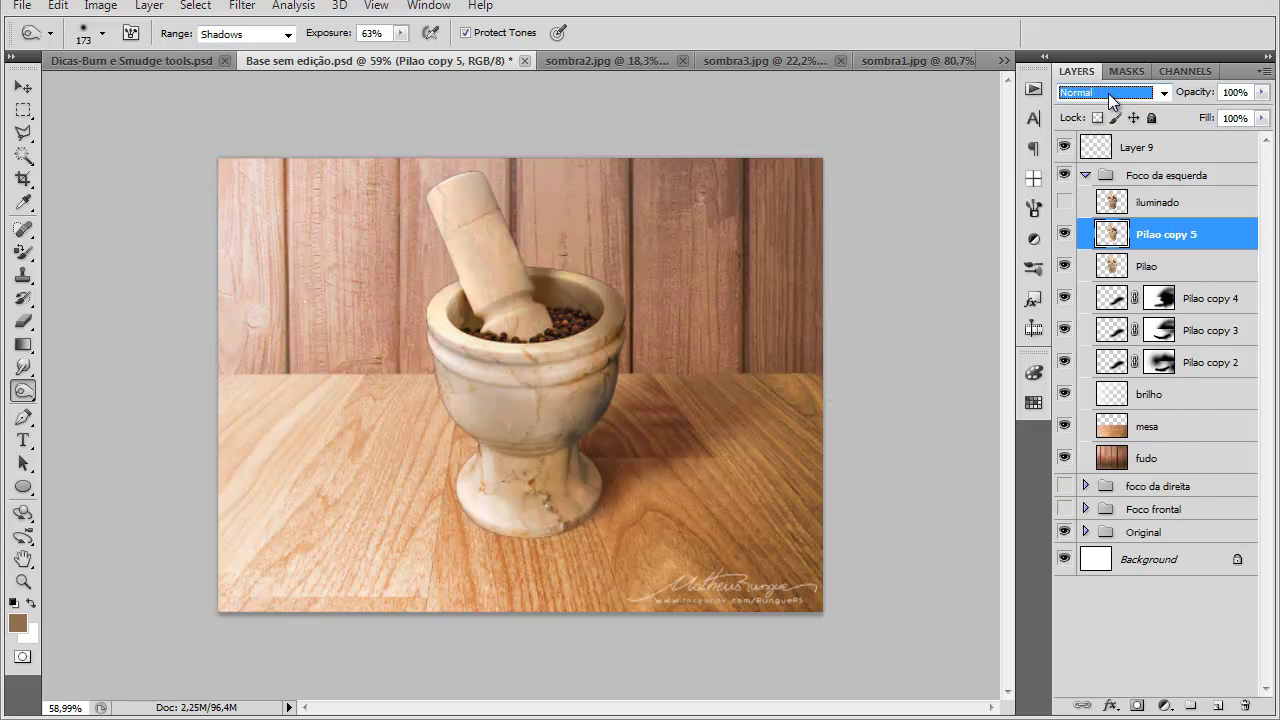
pyautogui.click(1108, 93)
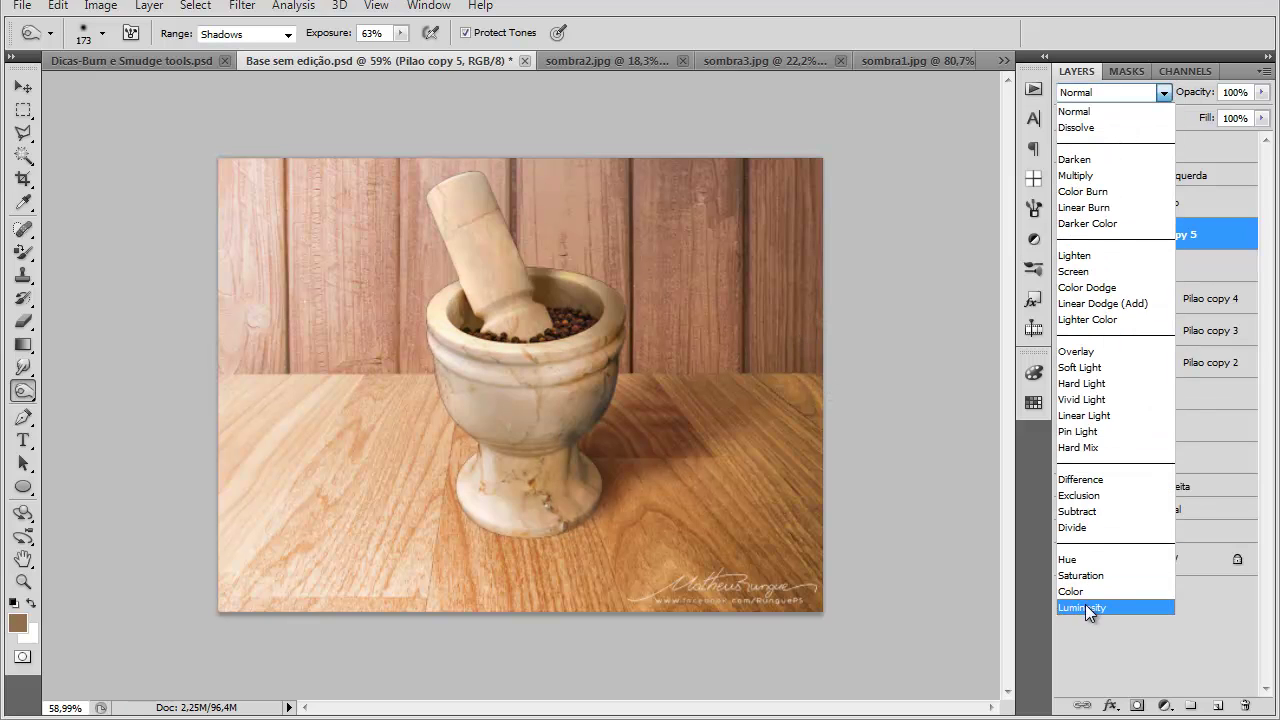
pyautogui.click(1084, 604)
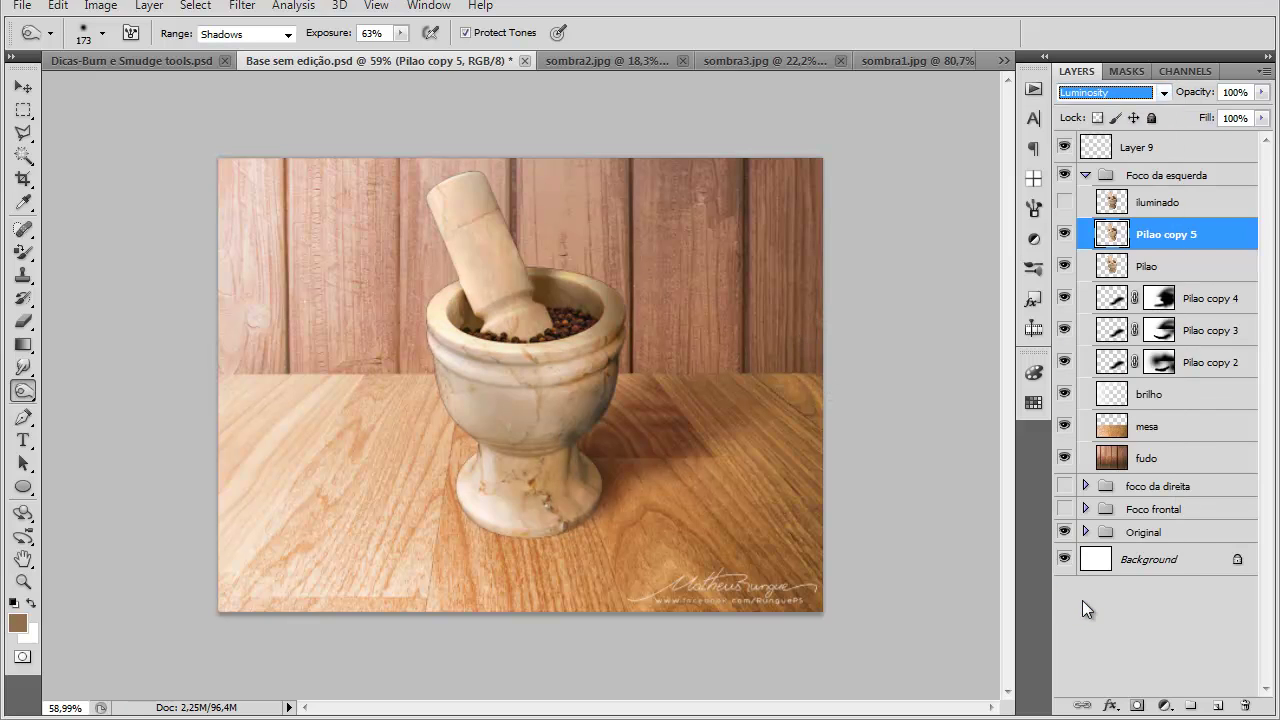
# Step: Compare the mortar's shading with the Pilao copy 5 layer hidden and shown
pyautogui.click(1066, 236)
pyautogui.click(1066, 236)
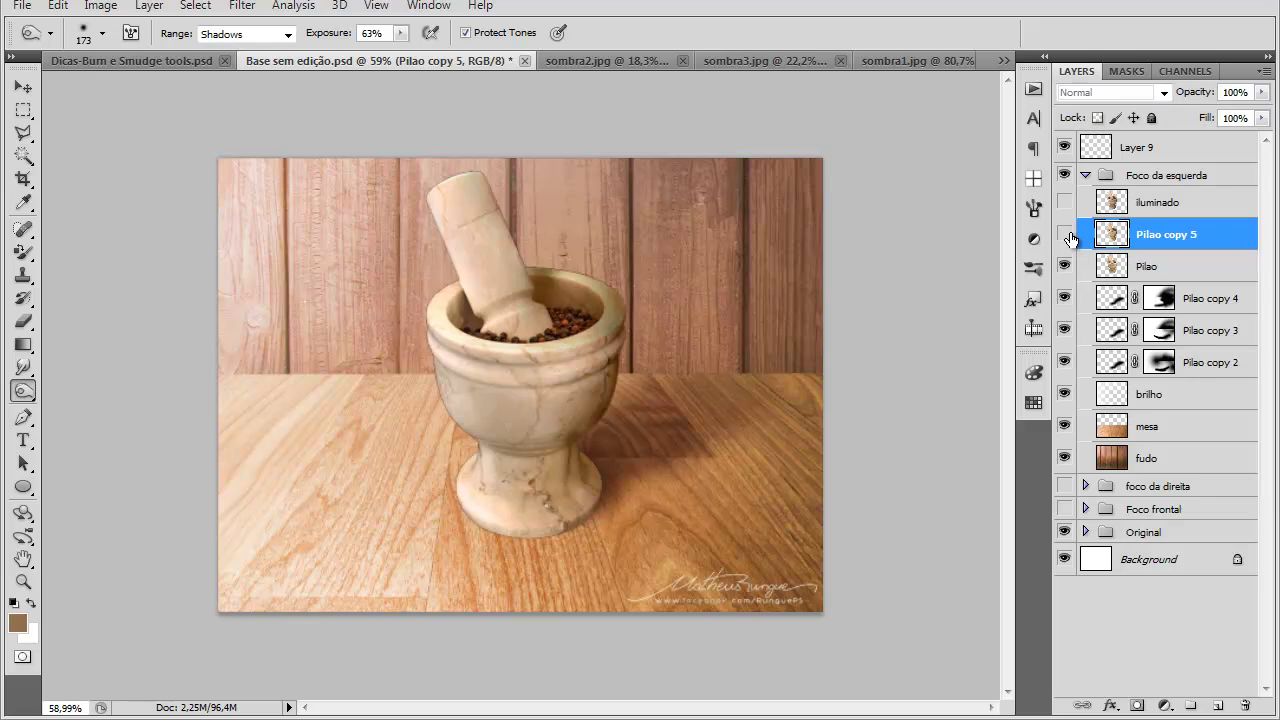
pyautogui.click(1066, 236)
pyautogui.click(1066, 236)
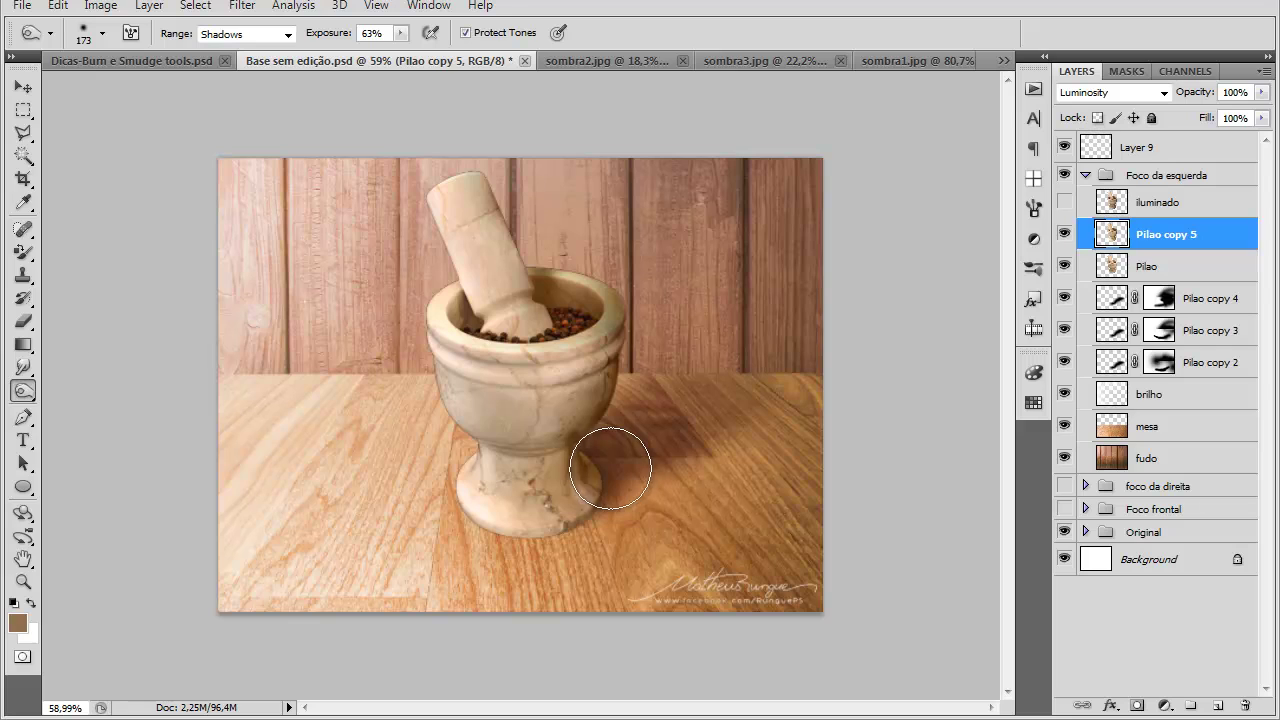
# Step: Try darkening the right side of the mortar's base in the Shadows range at 63% exposure, and undo the stroke
pyautogui.scroll(-3, 800, 457)
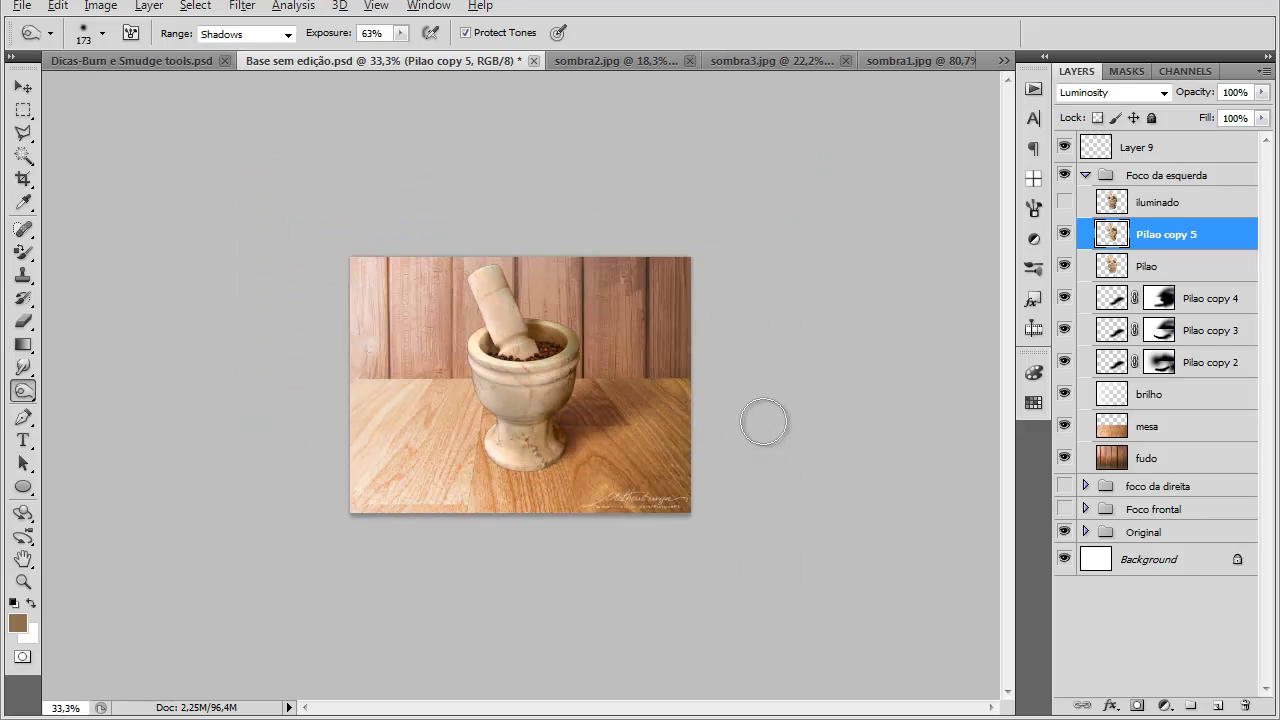
pyautogui.scroll(4, 600, 410)
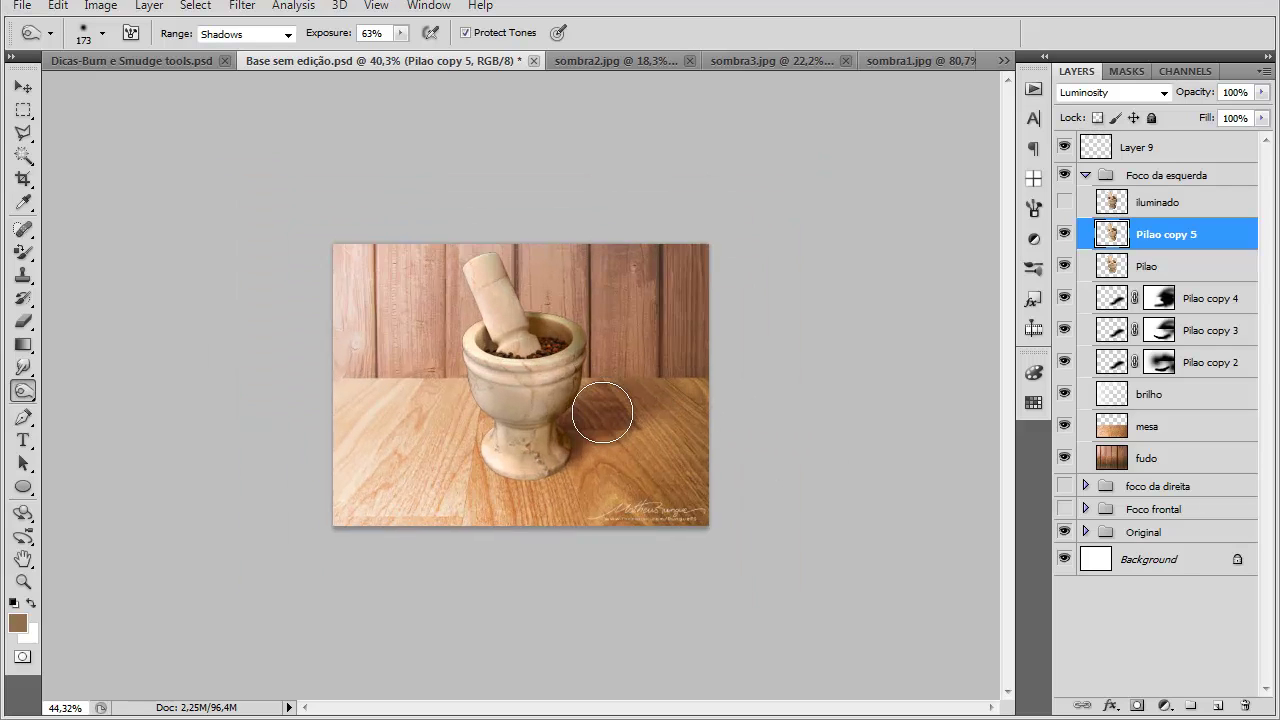
pyautogui.scroll(1, 600, 412)
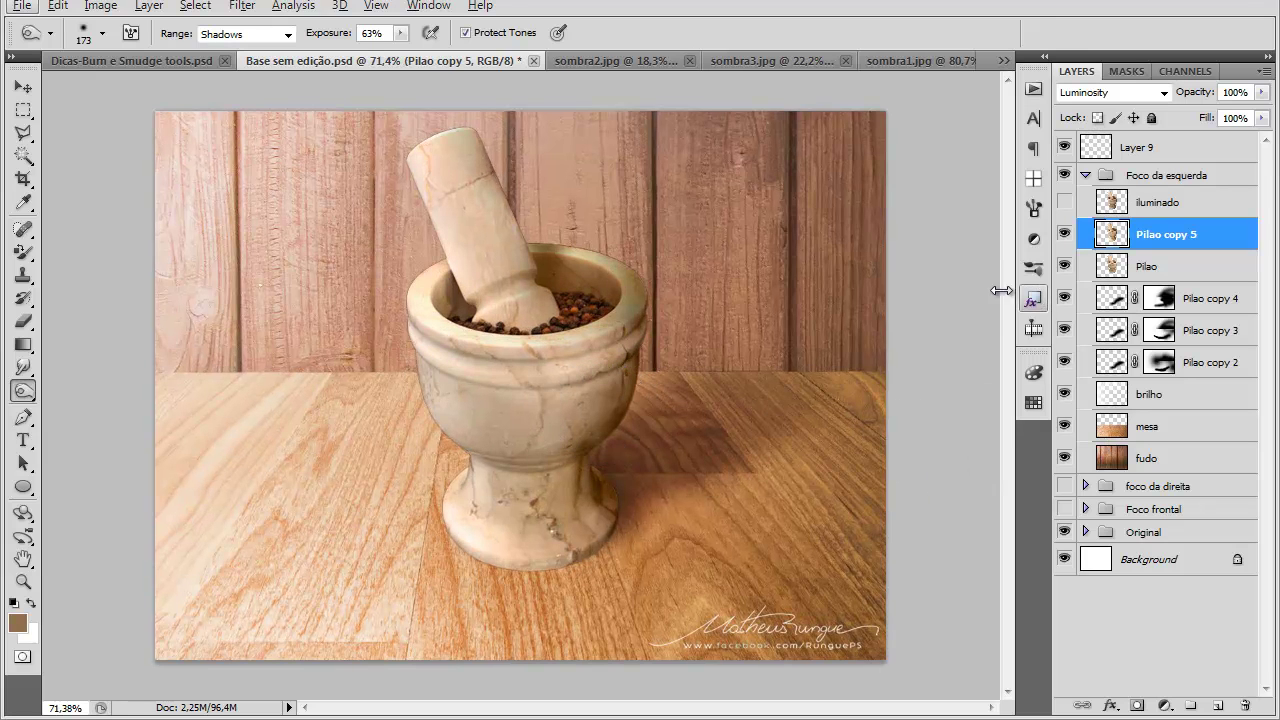
pyautogui.moveTo(623, 463); pyautogui.dragTo(603, 486)
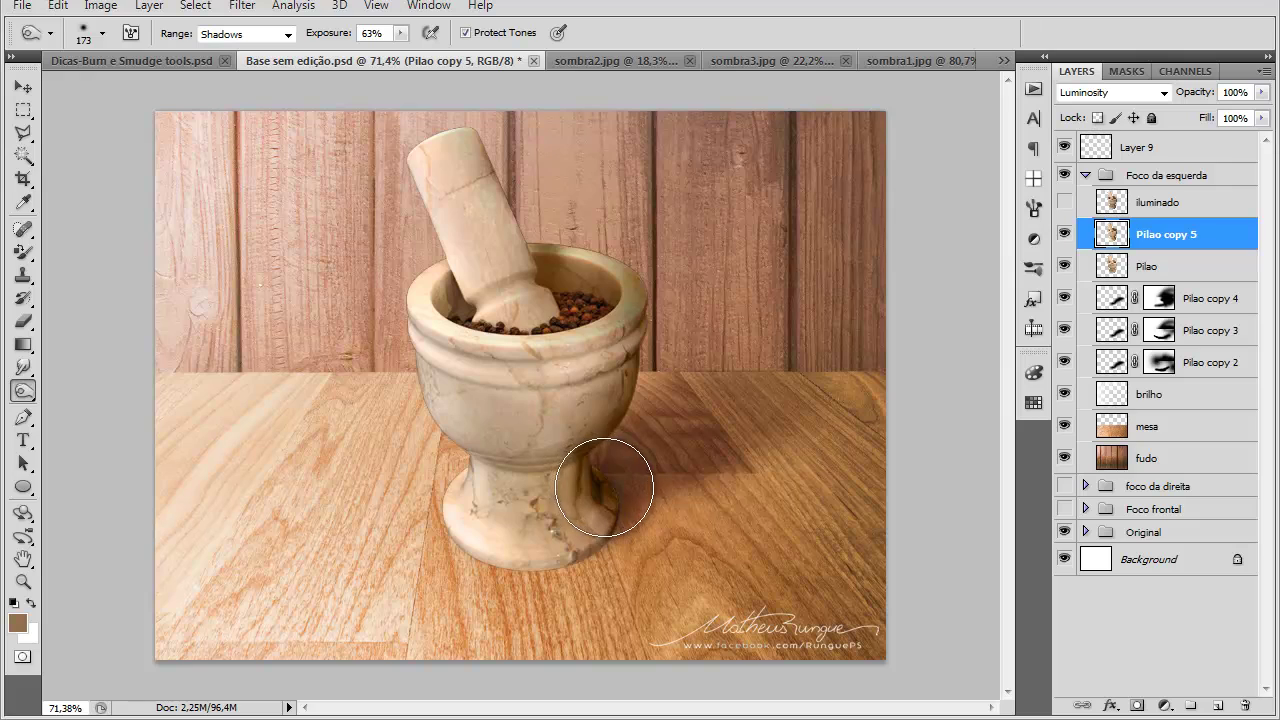
pyautogui.hotkey('ctrl', 'z')
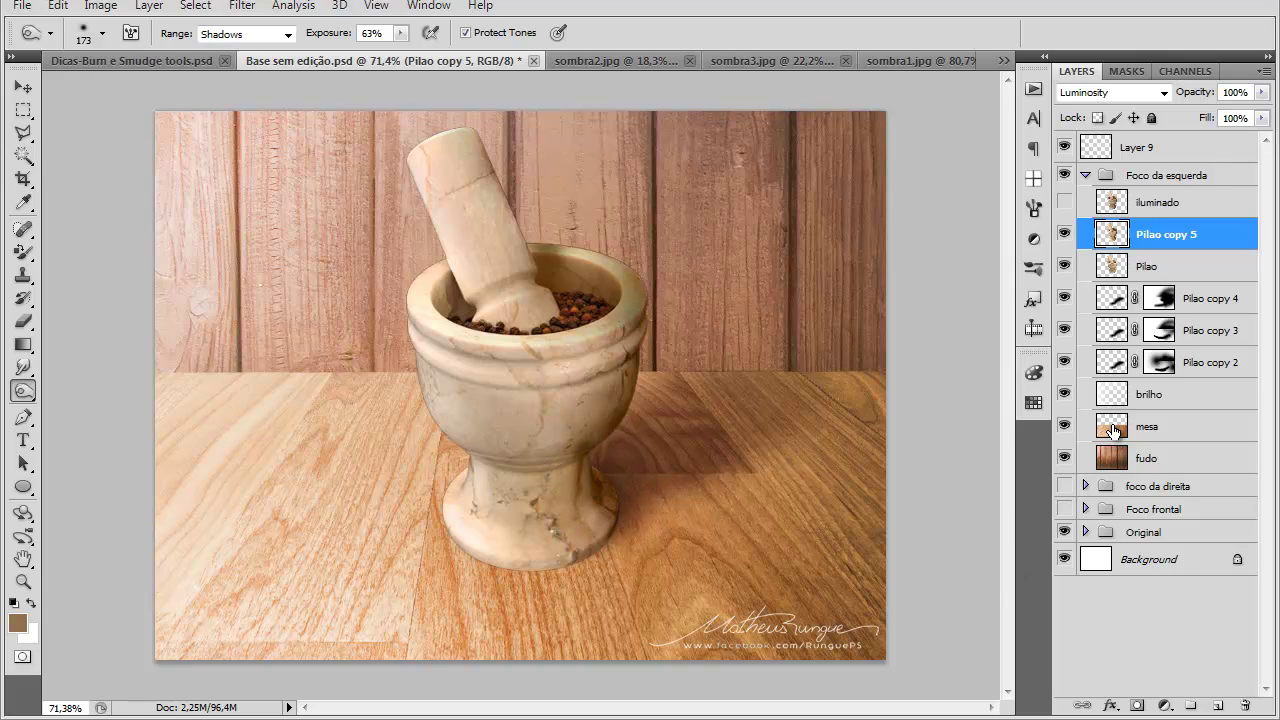
# Step: Duplicate the mesa layer and burn the table around the mortar's base with a 77 px brush, in the Shadows range at 63% exposure
pyautogui.click(1113, 430)
pyautogui.hotkey('ctrl', 'j')
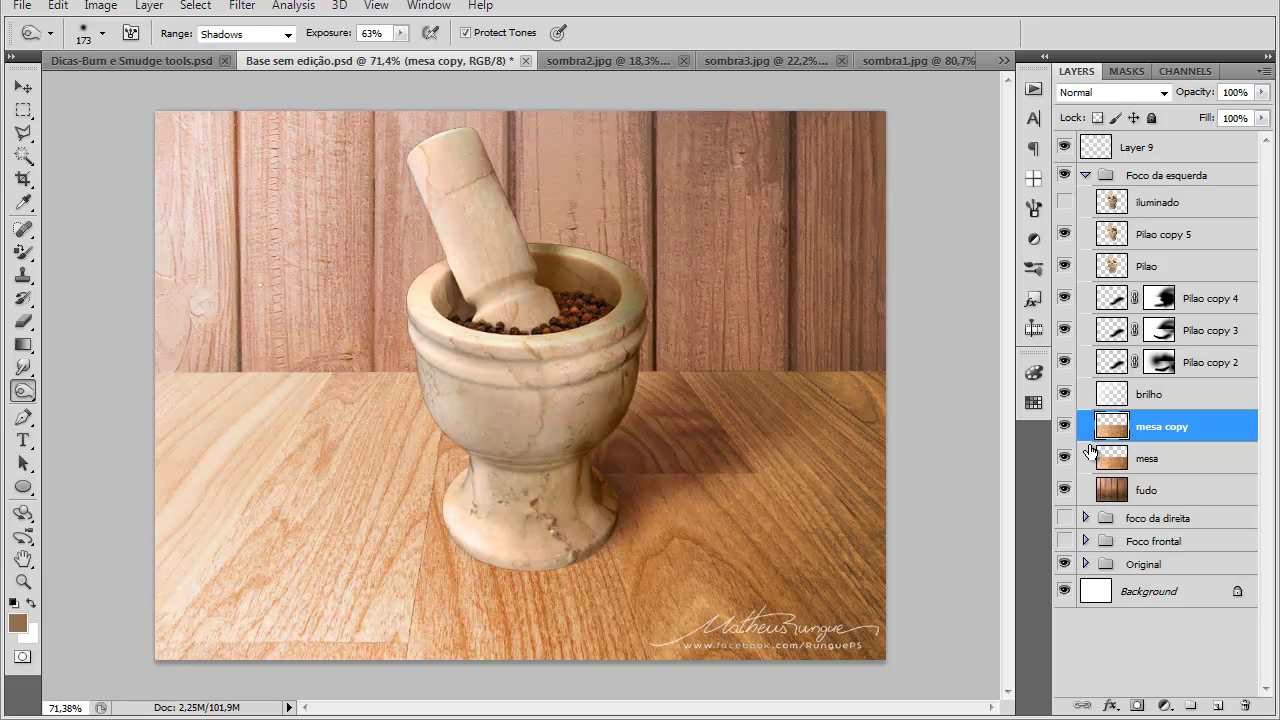
pyautogui.keyDown('alt'); pyautogui.rightClick(650, 475); pyautogui.keyUp('alt')
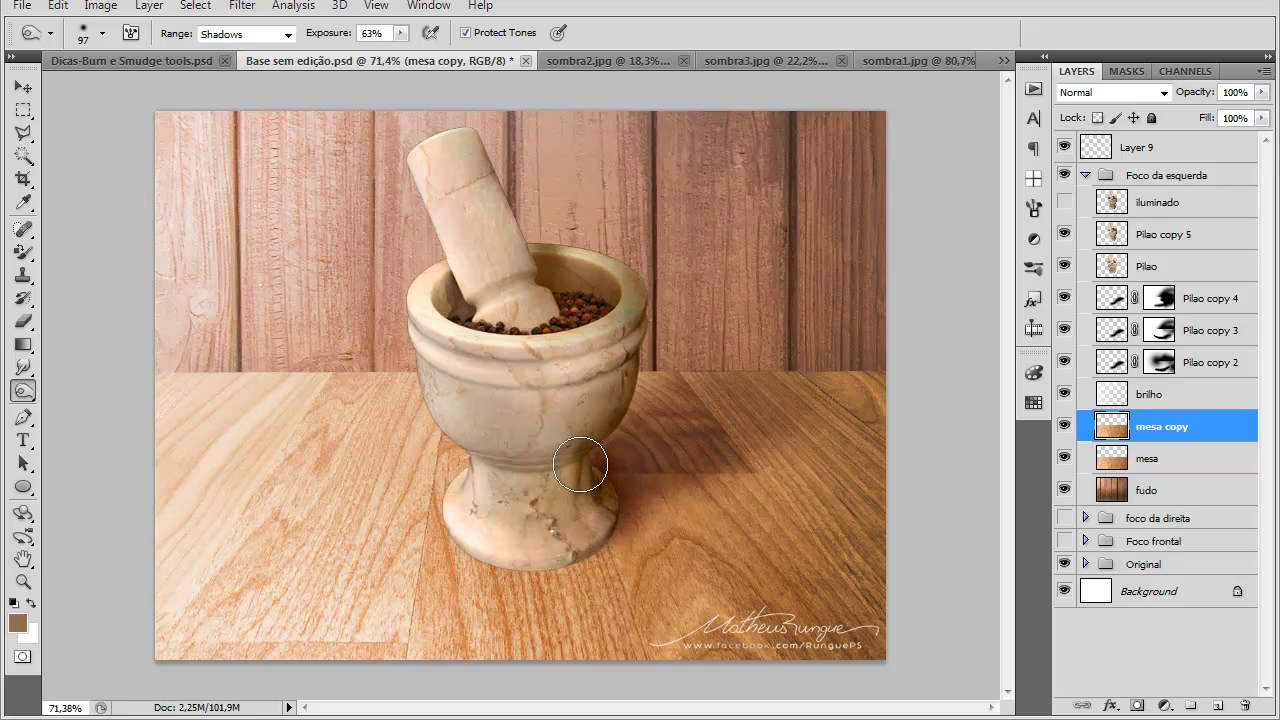
pyautogui.keyDown('alt'); pyautogui.rightClick(678, 495); pyautogui.keyUp('alt')
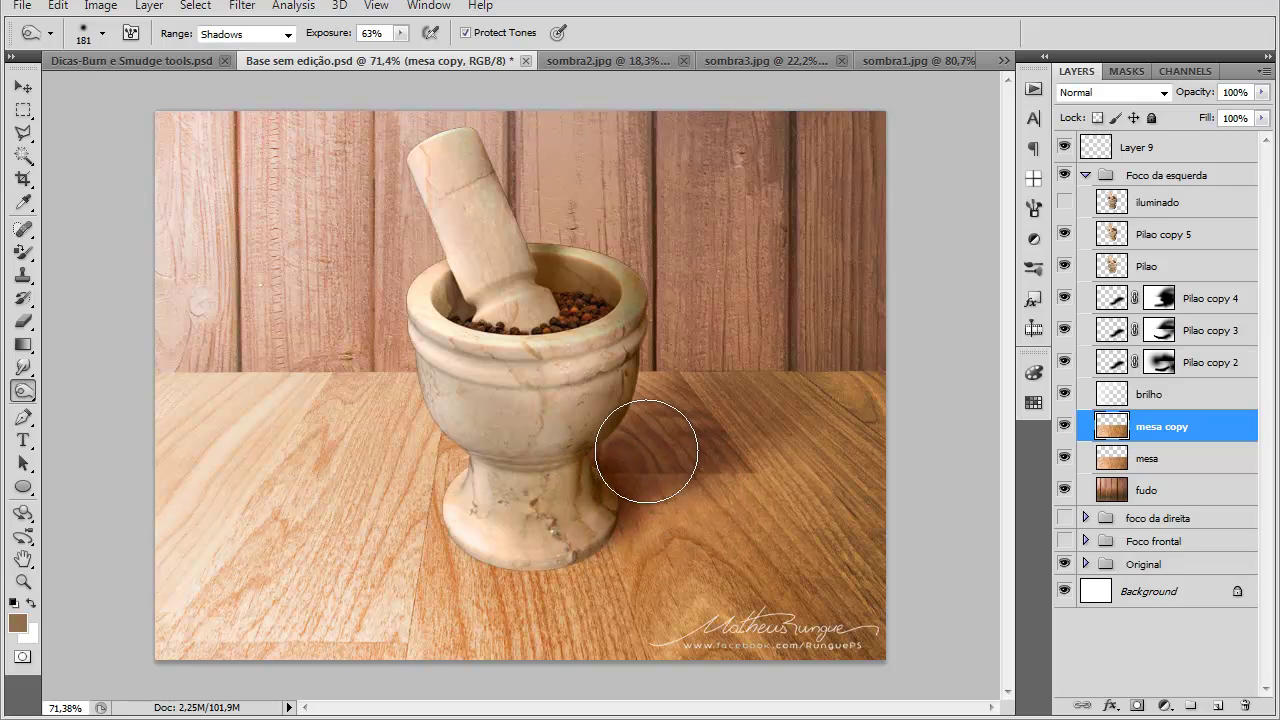
pyautogui.keyDown('alt'); pyautogui.rightClick(525, 543); pyautogui.keyUp('alt')
pyautogui.scroll(3, 490, 540)
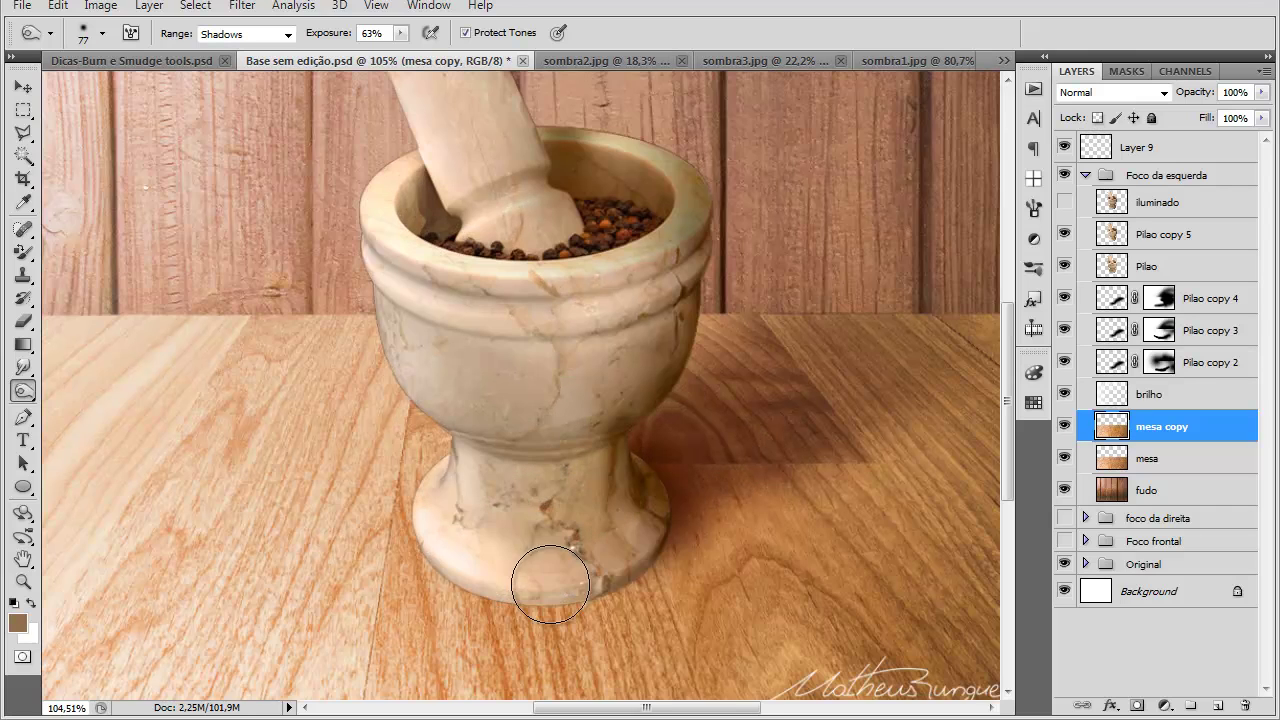
pyautogui.keyDown('alt'); pyautogui.rightClick(546, 525); pyautogui.keyUp('alt')
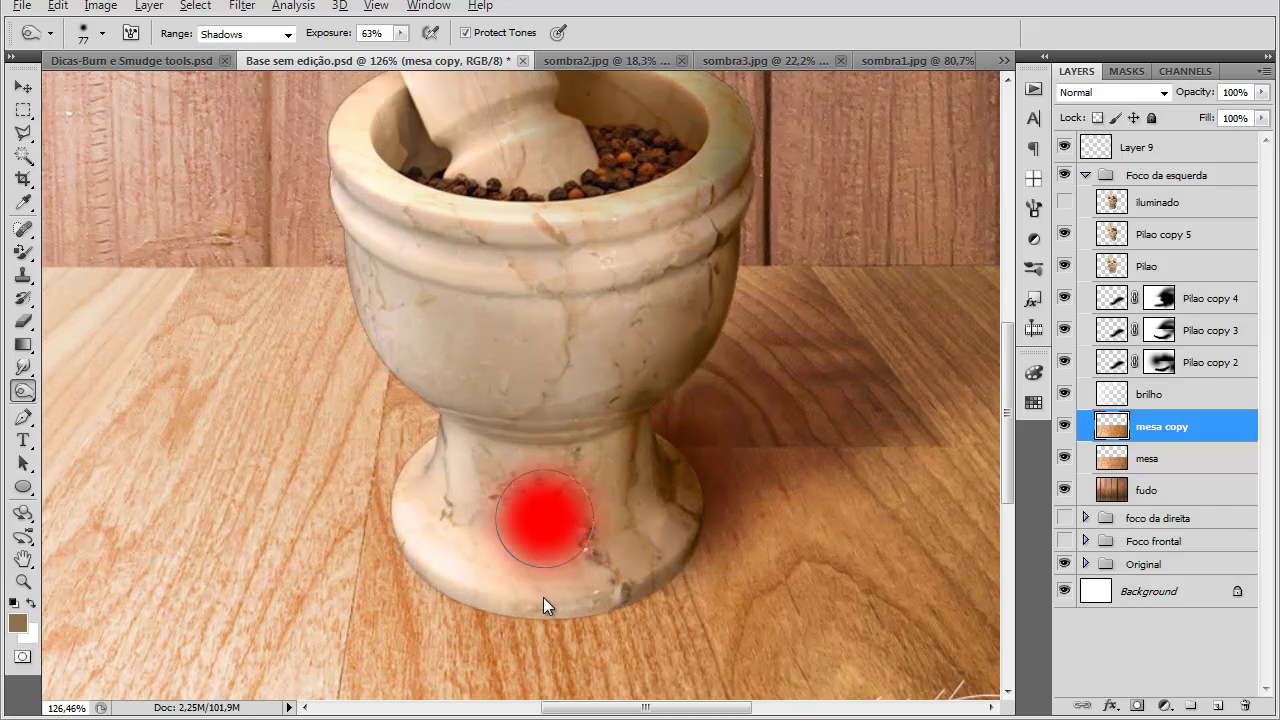
pyautogui.moveTo(543, 517)
pyautogui.mouseDown()
pyautogui.moveTo(663, 541)
pyautogui.moveTo(543, 571)
pyautogui.moveTo(551, 563)
pyautogui.mouseUp()
pyautogui.moveTo(438, 545)
pyautogui.mouseDown()
pyautogui.moveTo(482, 565)
pyautogui.moveTo(435, 545)
pyautogui.moveTo(490, 573)
pyautogui.moveTo(460, 563)
pyautogui.mouseUp()
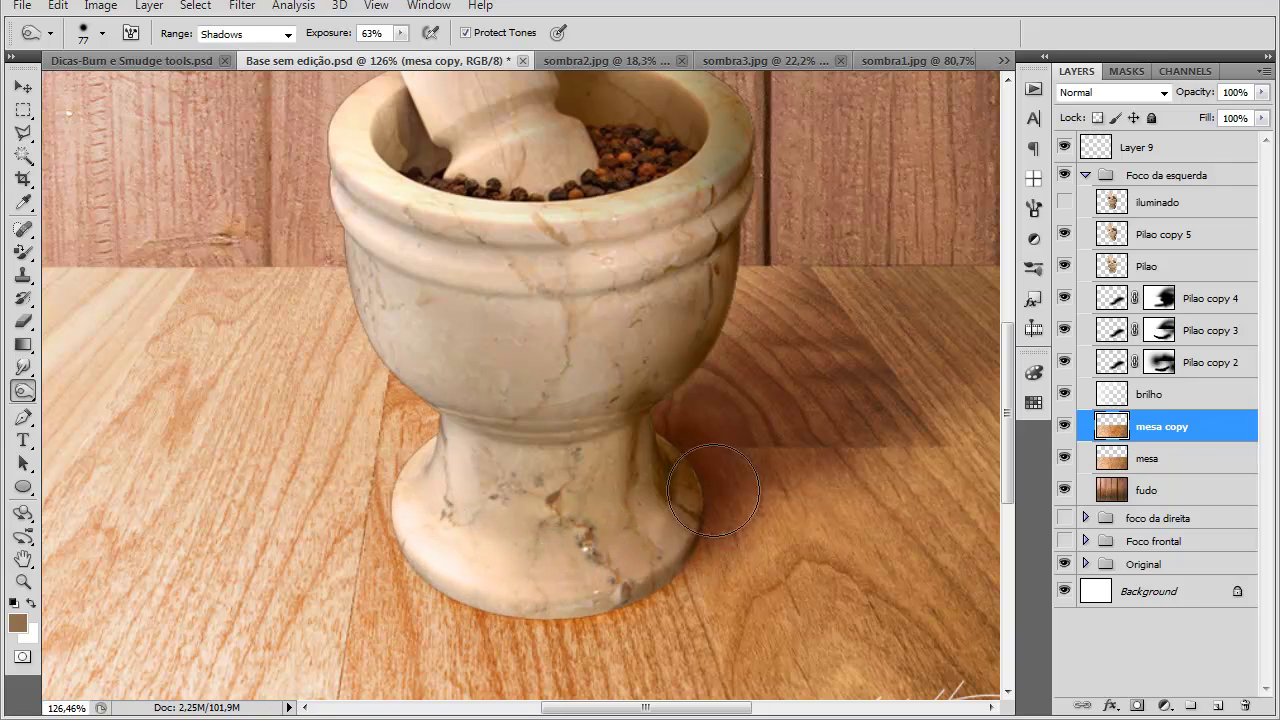
pyautogui.scroll(-5, 722, 465)
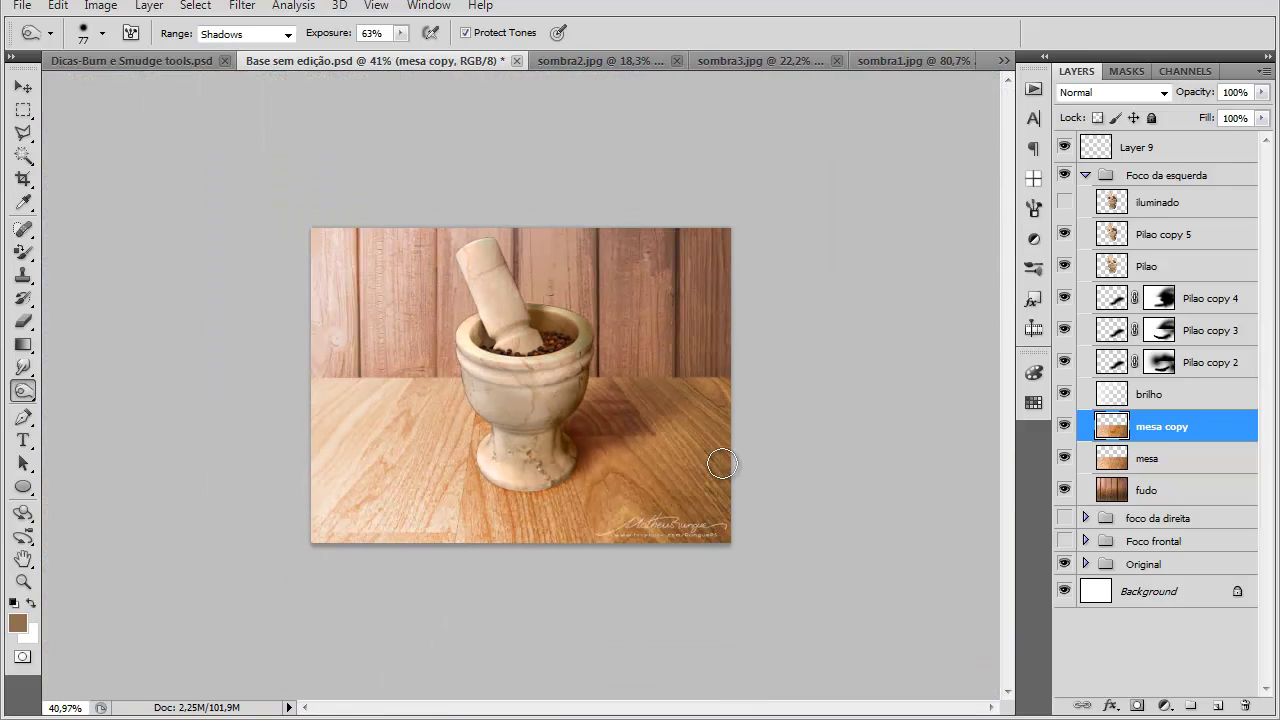
pyautogui.scroll(2, 718, 460)
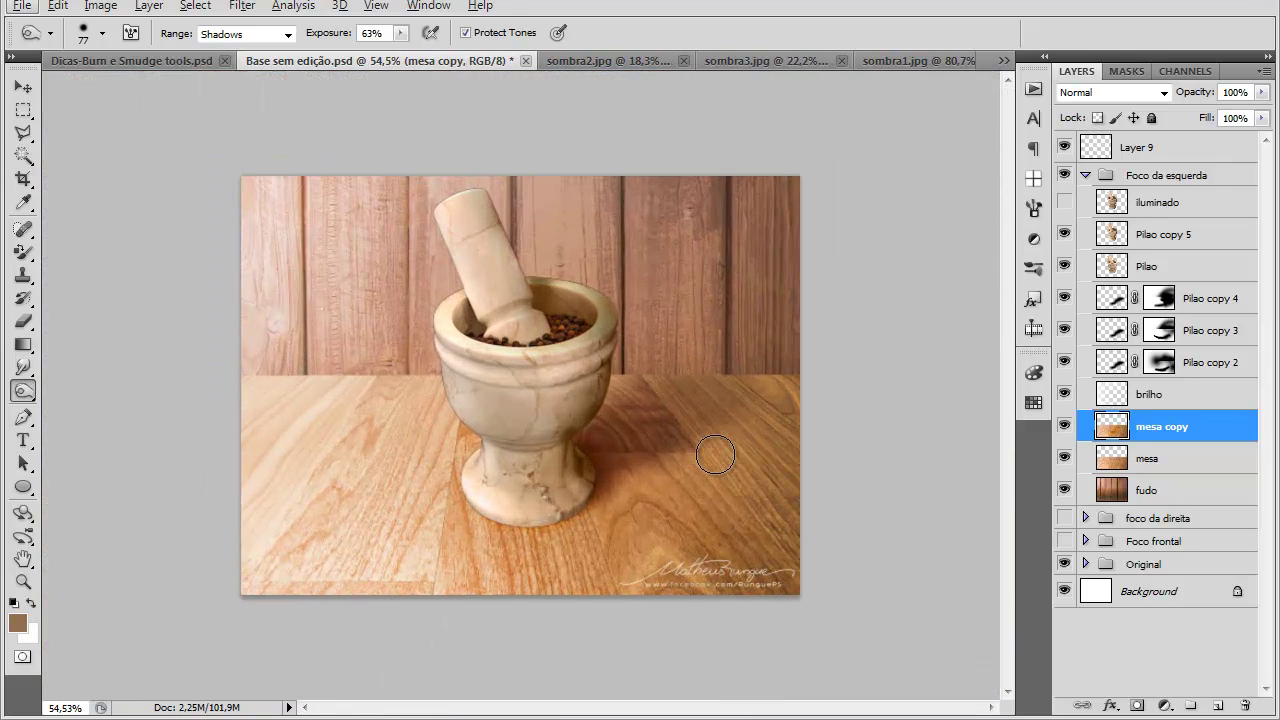
# Step: Select the Pilao copy 4 layer and draw a wide elliptical selection around the mortar's base
pyautogui.moveTo(24, 118); pyautogui.dragTo(68, 137)
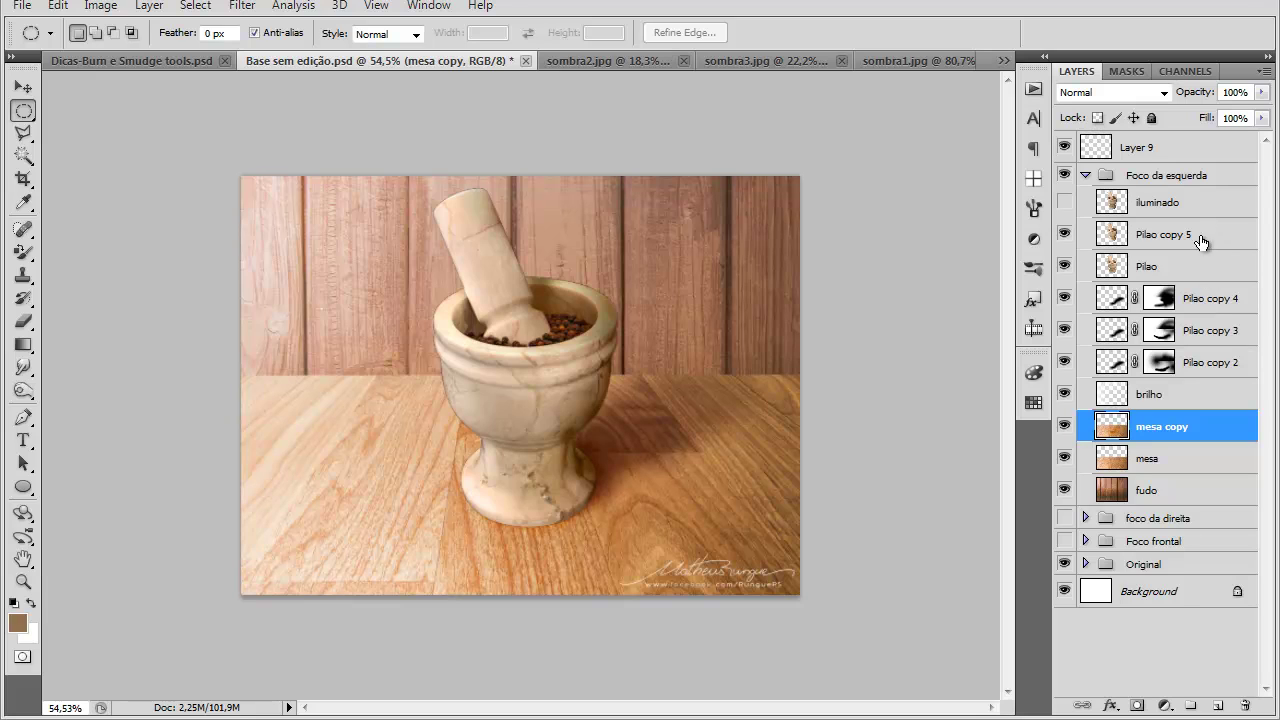
pyautogui.click(1208, 300)
pyautogui.scroll(1, 552, 449)
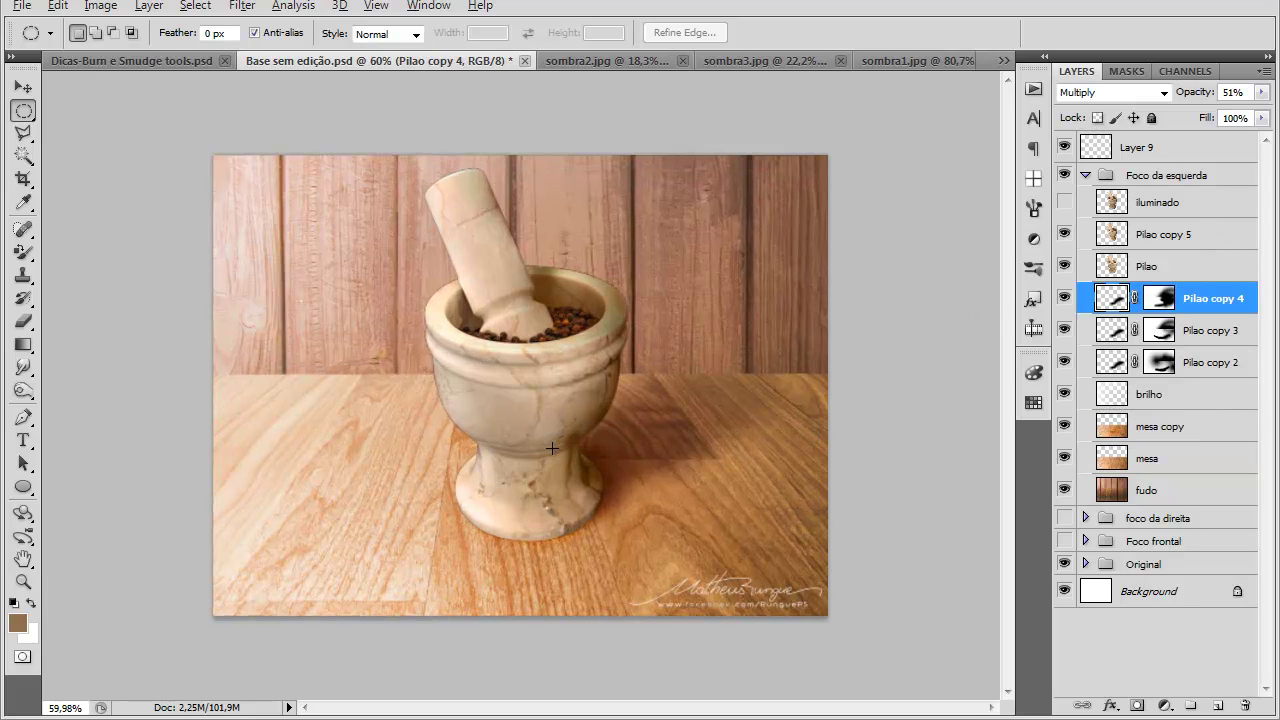
pyautogui.scroll(-2, 552, 449)
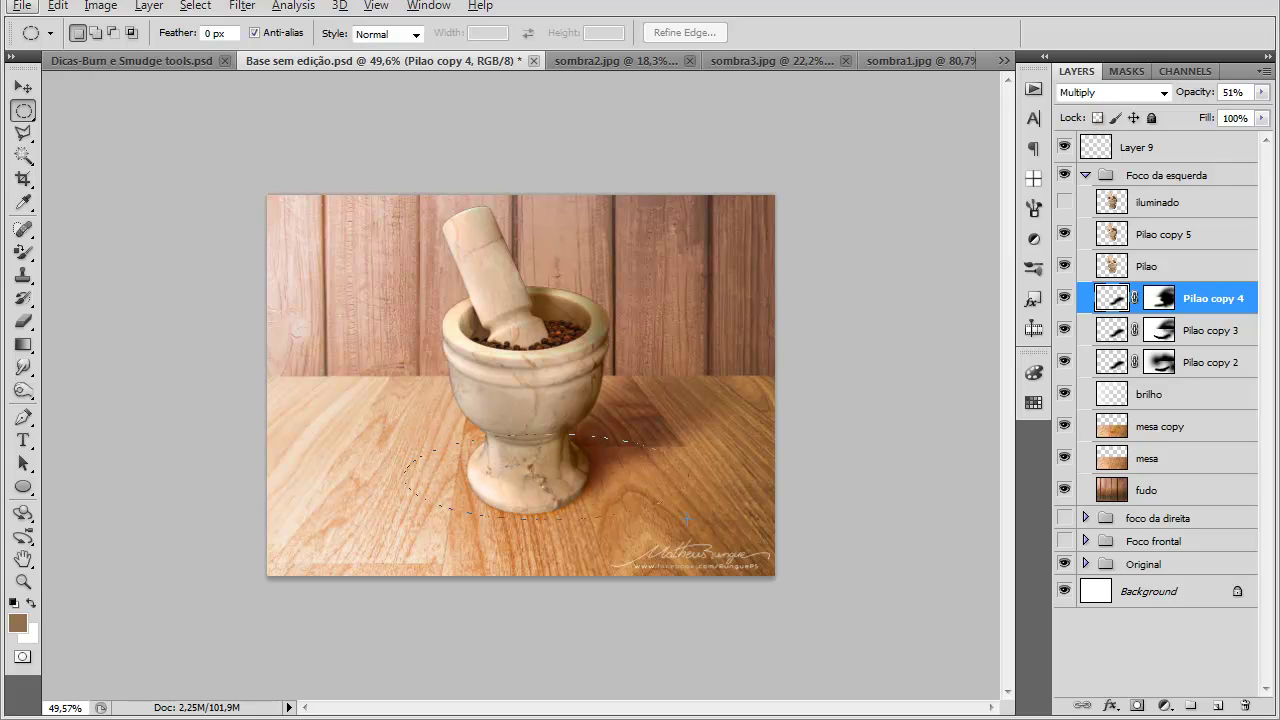
pyautogui.moveTo(665, 516); pyautogui.dragTo(401, 435)
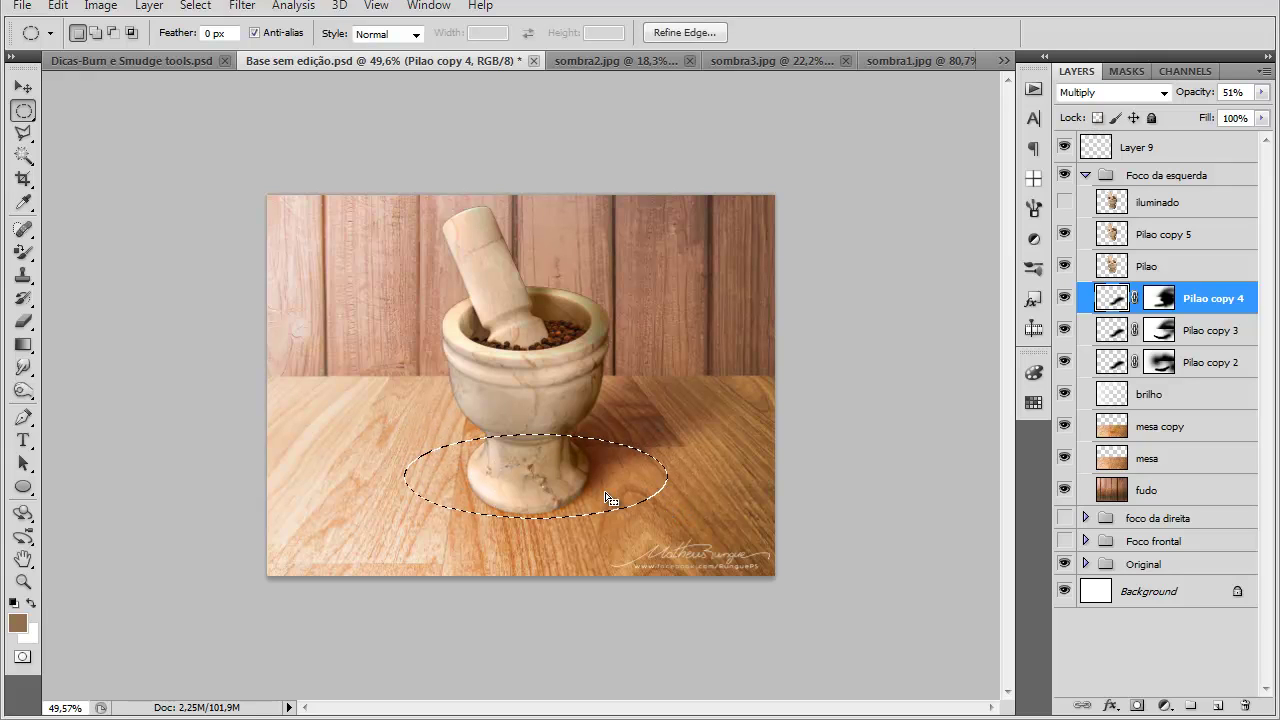
# Step: On a new layer above Pilao copy 4, fill the ellipse with solid black using the Gradient tool in default colors, and deselect
pyautogui.click(20, 346)
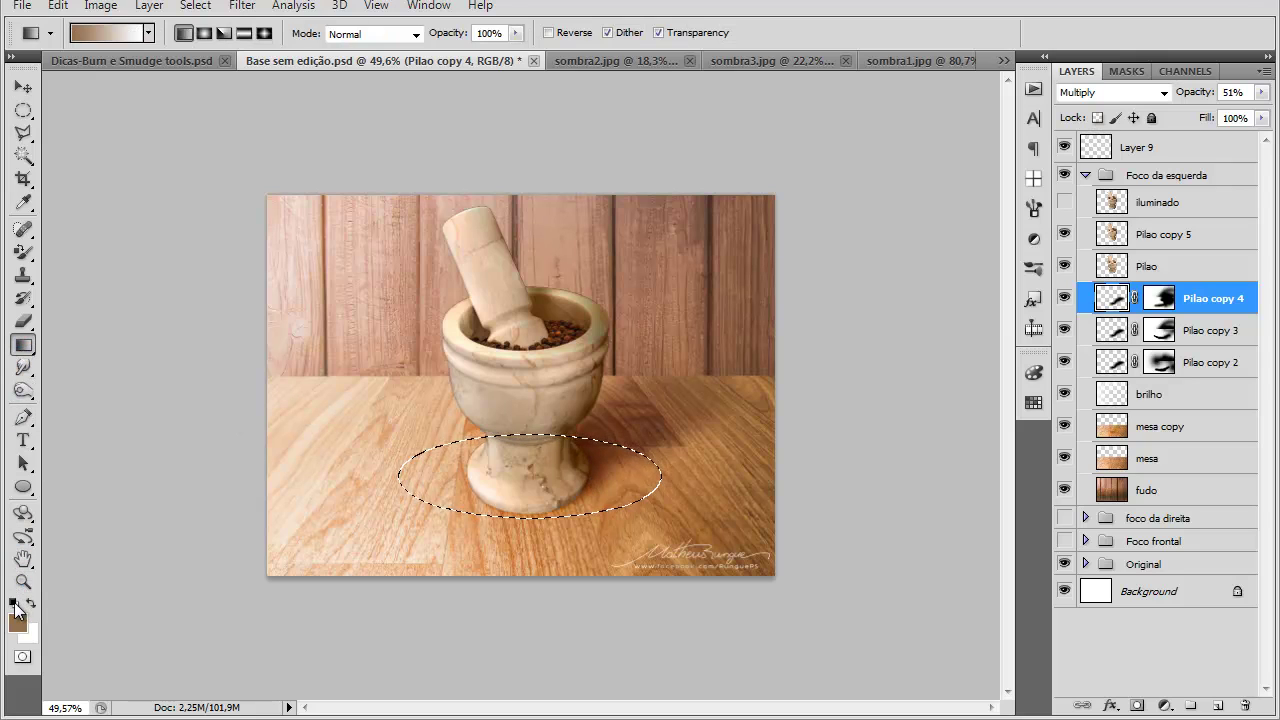
pyautogui.click(14, 605)
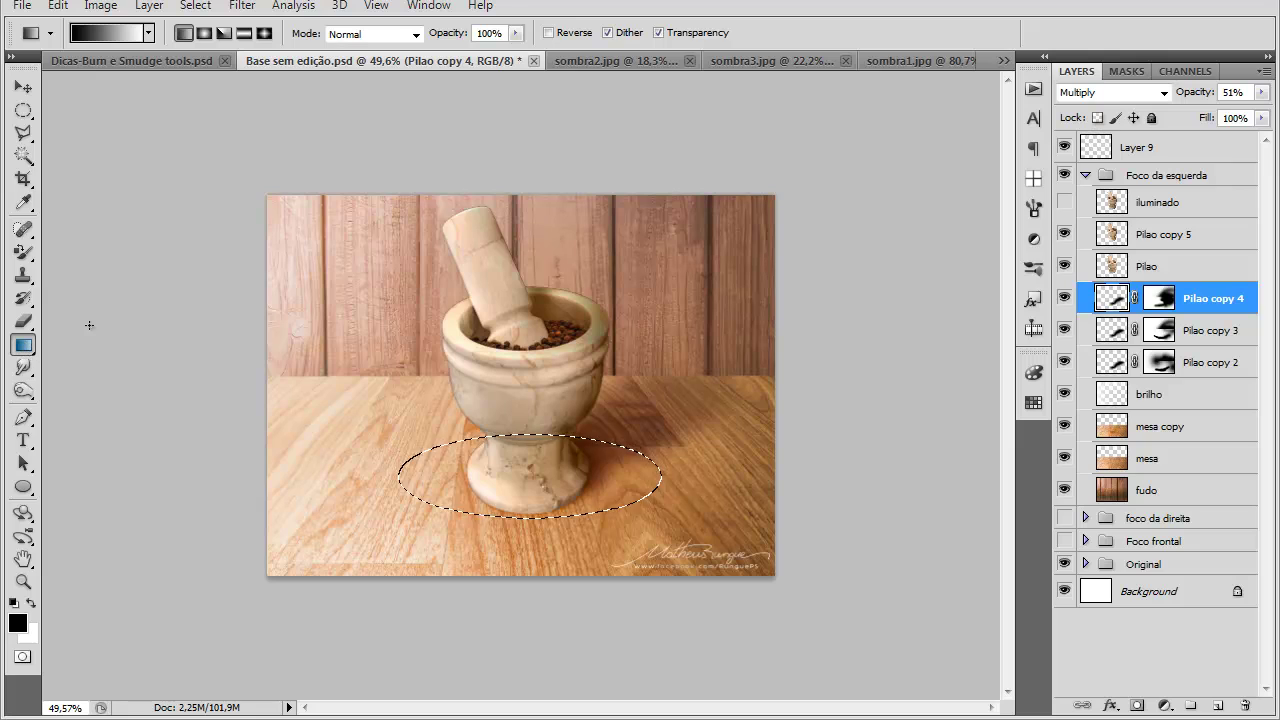
pyautogui.click(1218, 707)
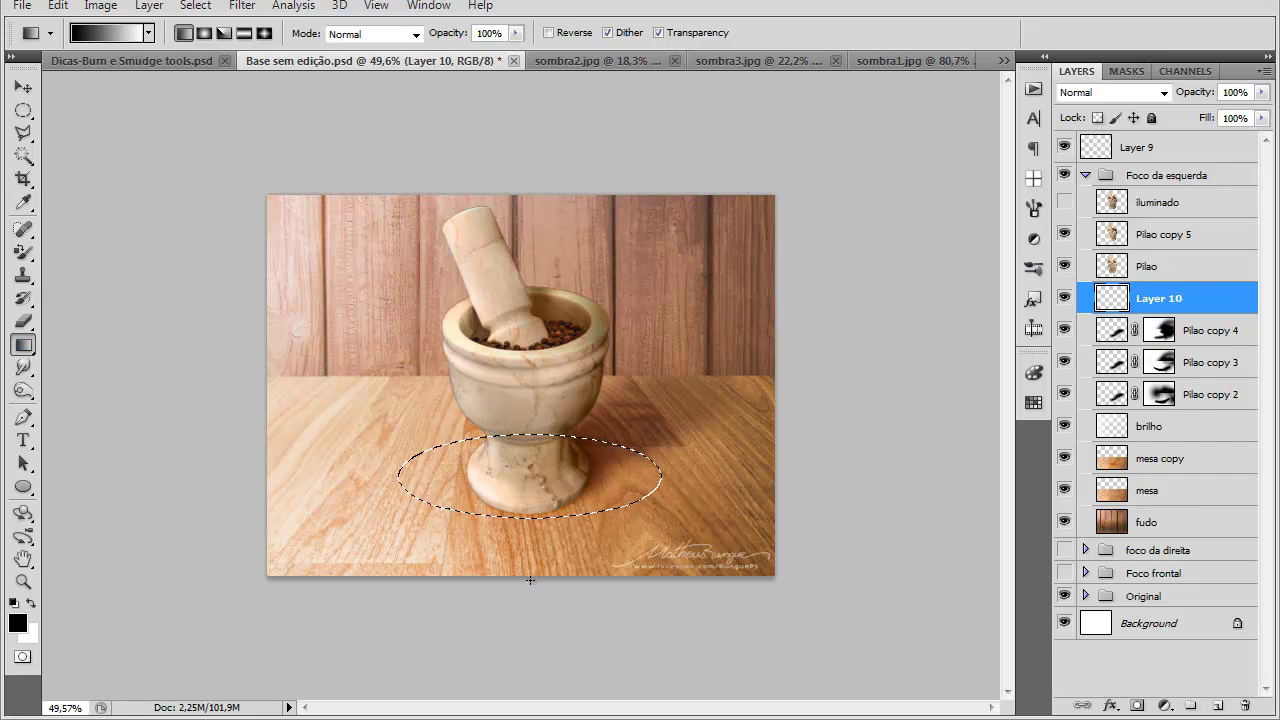
pyautogui.moveTo(521, 581); pyautogui.dragTo(526, 576)
pyautogui.hotkey('ctrl', 'z')
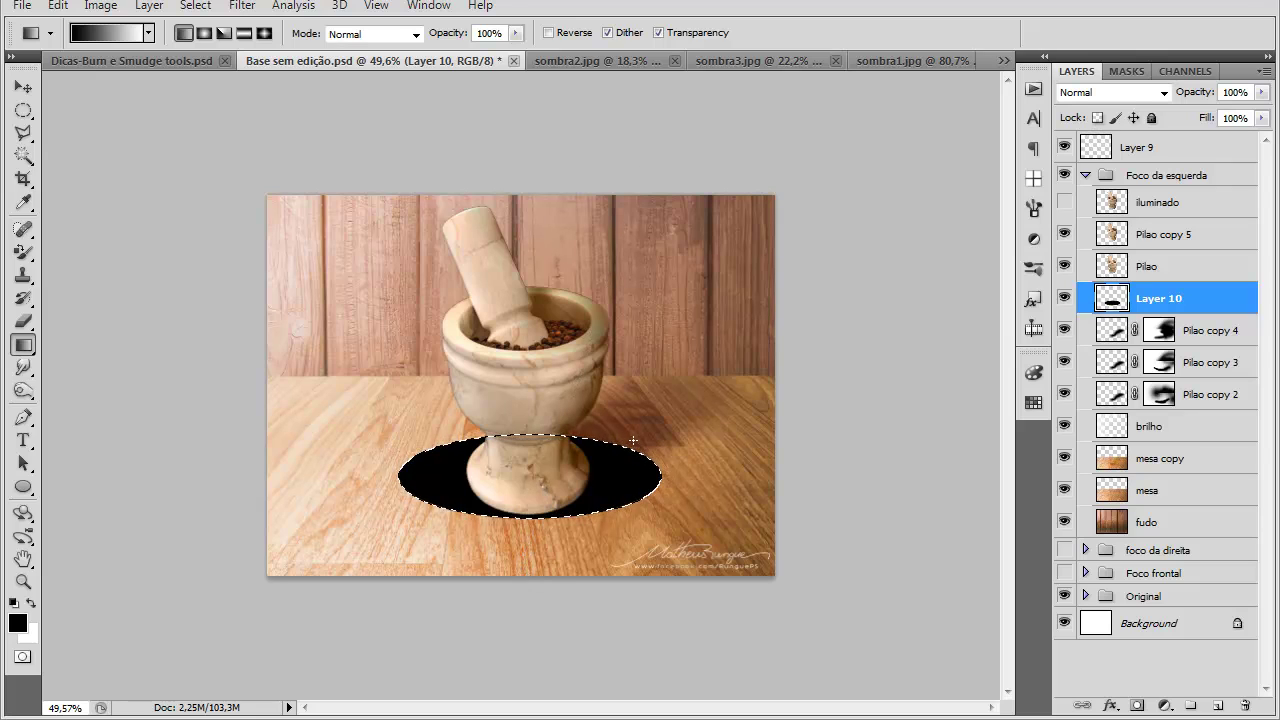
pyautogui.hotkey('ctrl', 'z')
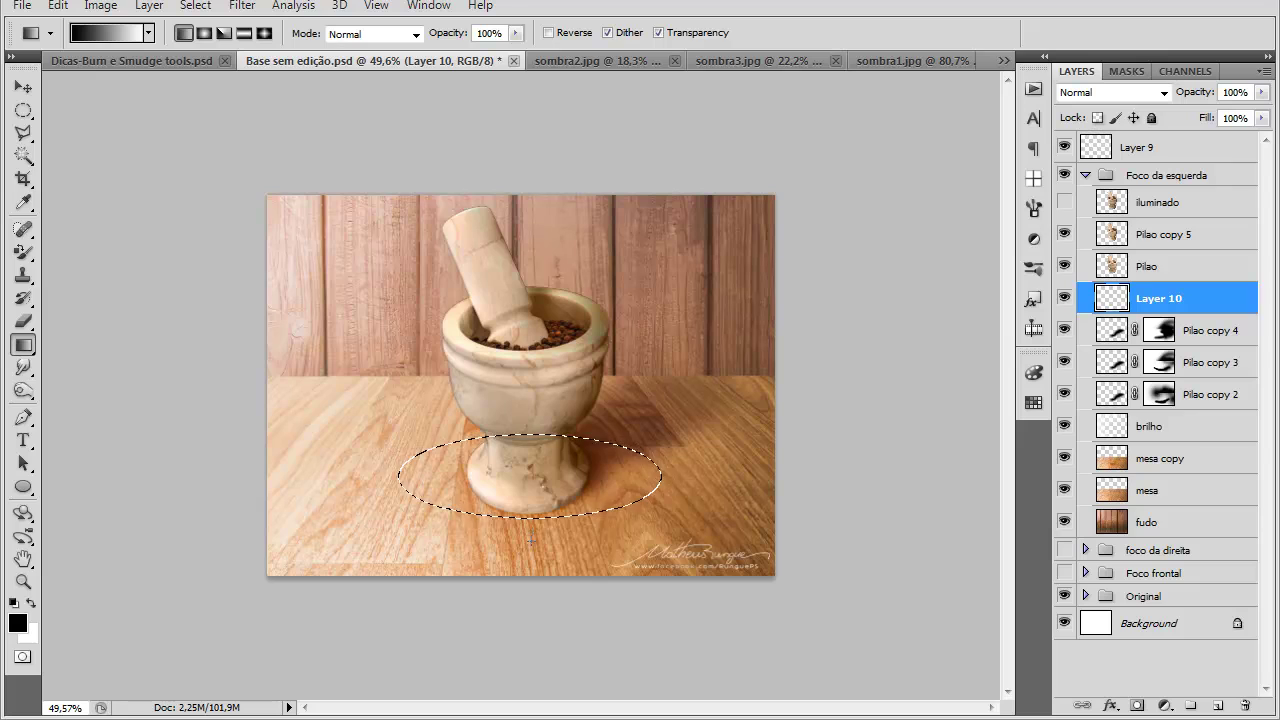
pyautogui.moveTo(531, 551); pyautogui.dragTo(531, 552)
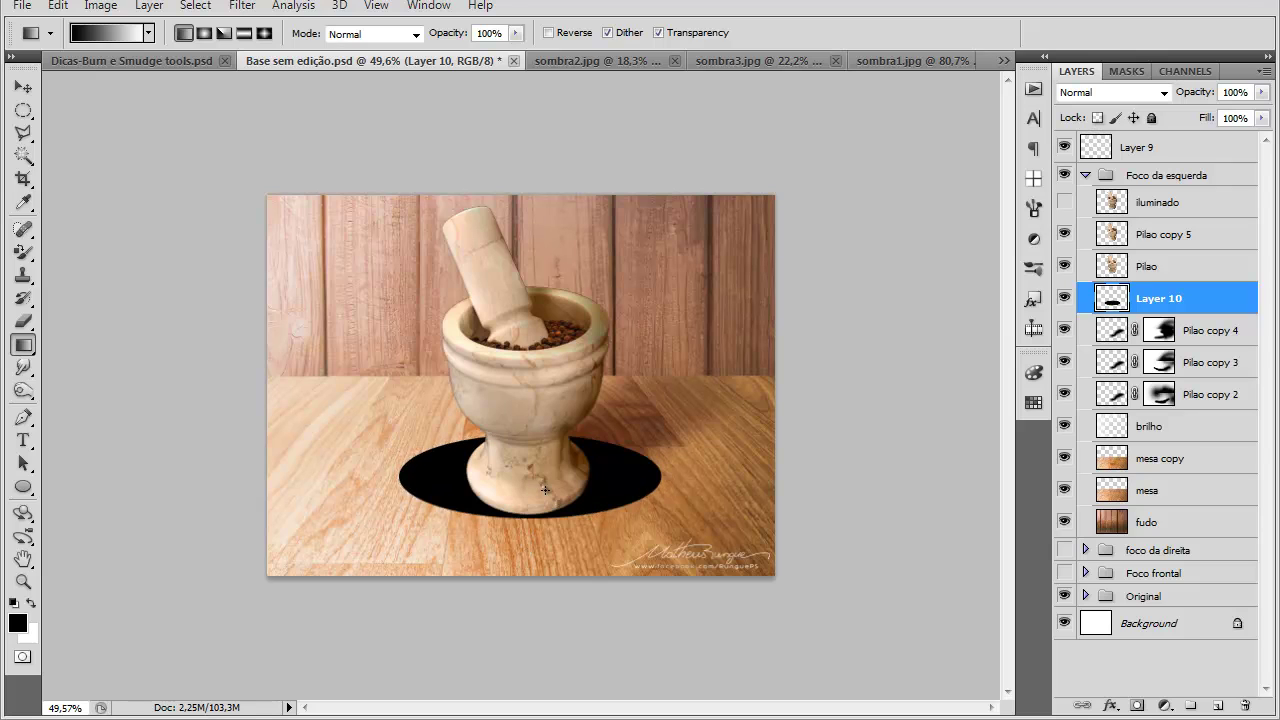
# Step: Soften the black ellipse on Layer 10 with a strong Gaussian Blur
pyautogui.click(24, 87)
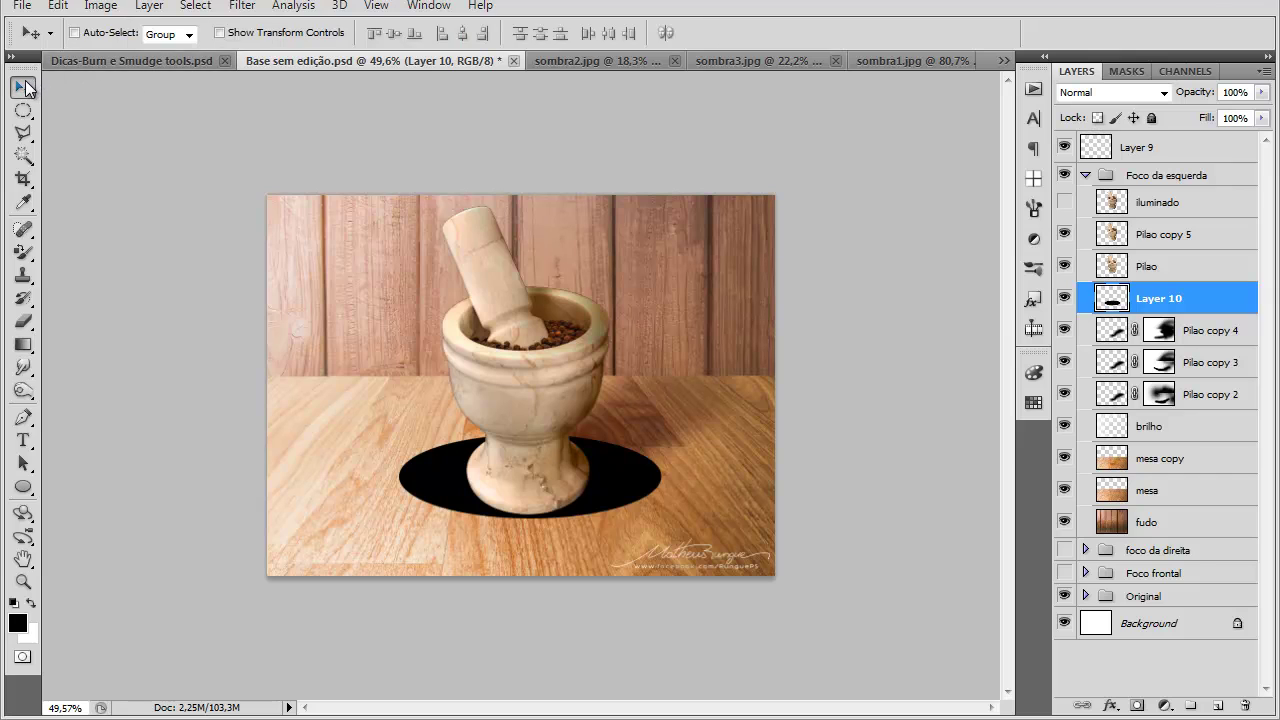
pyautogui.click(242, 8)
pyautogui.moveTo(313, 186)
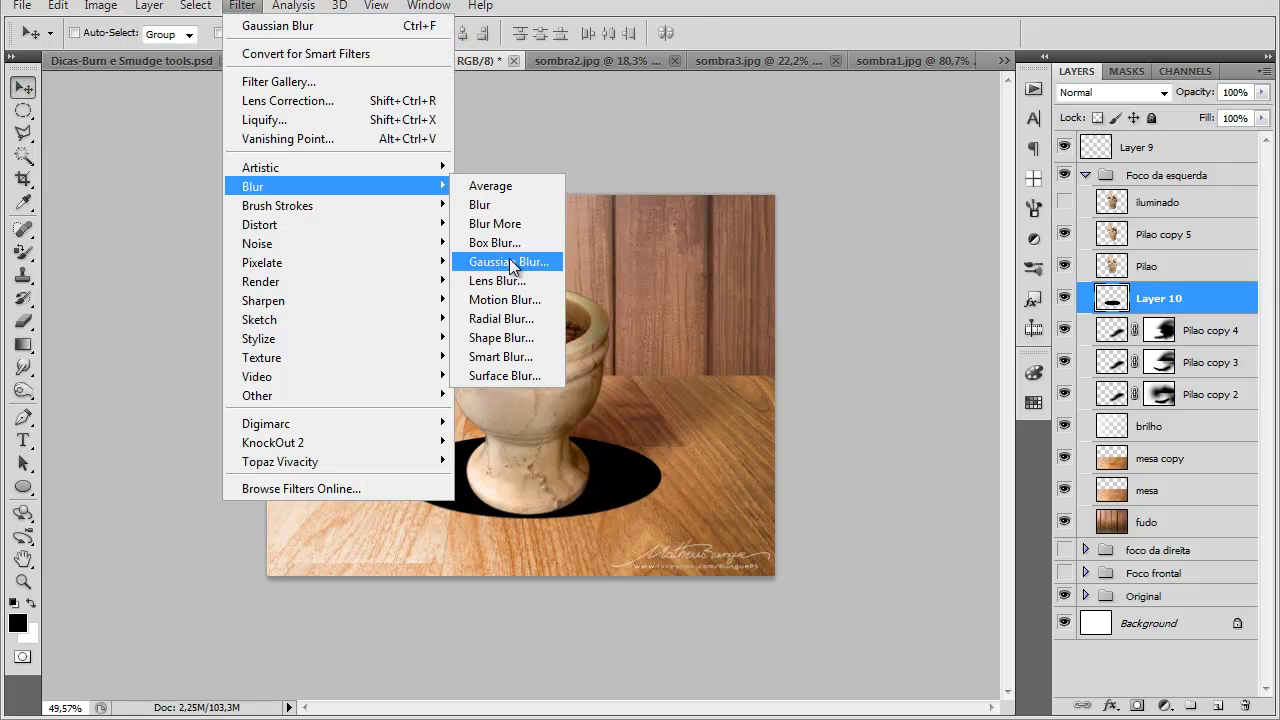
pyautogui.click(512, 264)
pyautogui.moveTo(977, 395); pyautogui.dragTo(988, 395)
pyautogui.click(1089, 128)
# Step: Set the Layer 10 blend mode to Multiply and its opacity to 26%
pyautogui.click(1150, 93)
pyautogui.press('Down')
pyautogui.press('Down')
pyautogui.press('Down')
pyautogui.press('Return')
pyautogui.moveTo(1209, 95); pyautogui.dragTo(1135, 108)
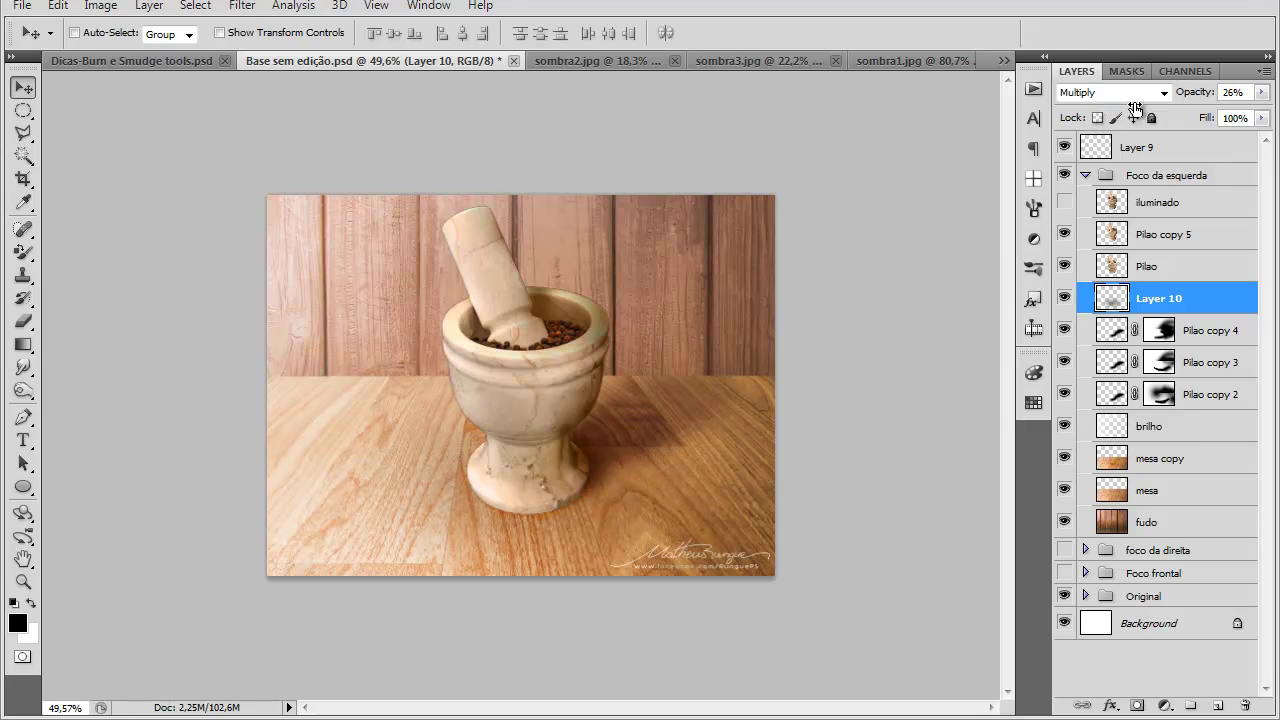
# Step: Free-transform the blurred shadow on Layer 10 to about 85% of its size and reposition it around the mortar's base
pyautogui.click(23, 133)
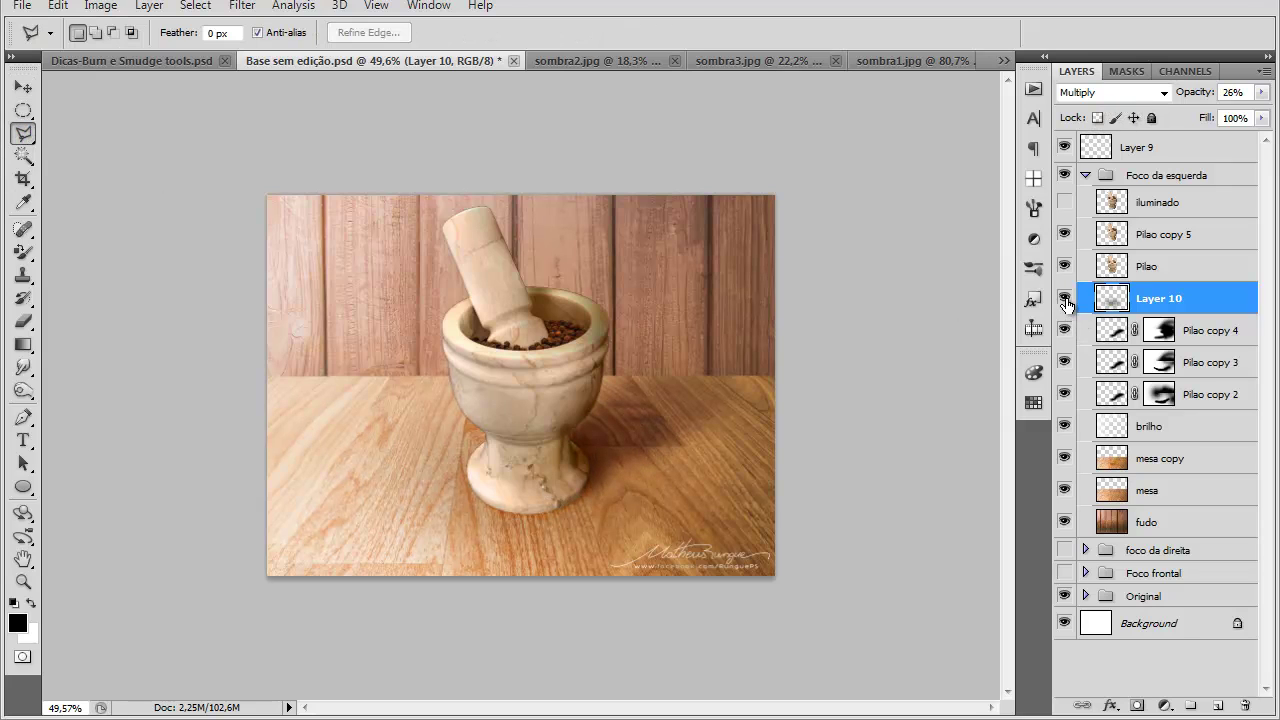
pyautogui.rightClick(623, 514)
pyautogui.click(740, 421)
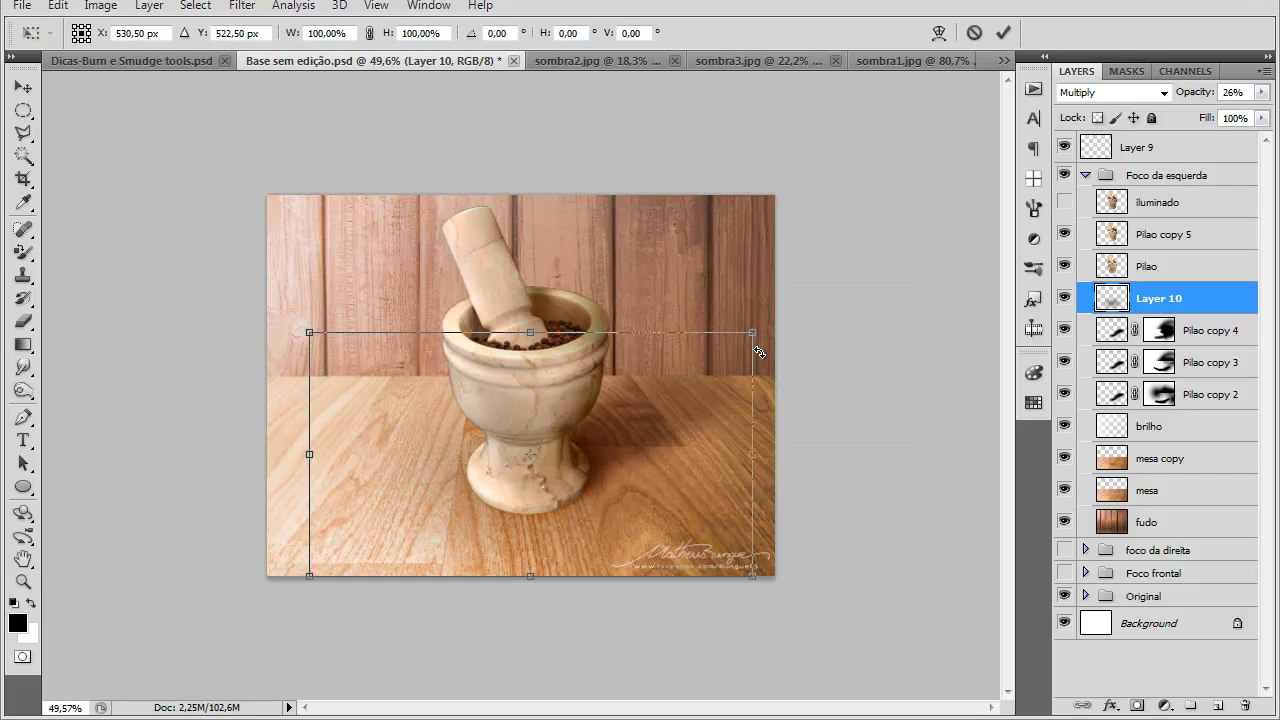
pyautogui.moveTo(753, 333); pyautogui.dragTo(686, 370)
pyautogui.moveTo(612, 470); pyautogui.dragTo(649, 467)
pyautogui.moveTo(581, 458); pyautogui.dragTo(533, 434)
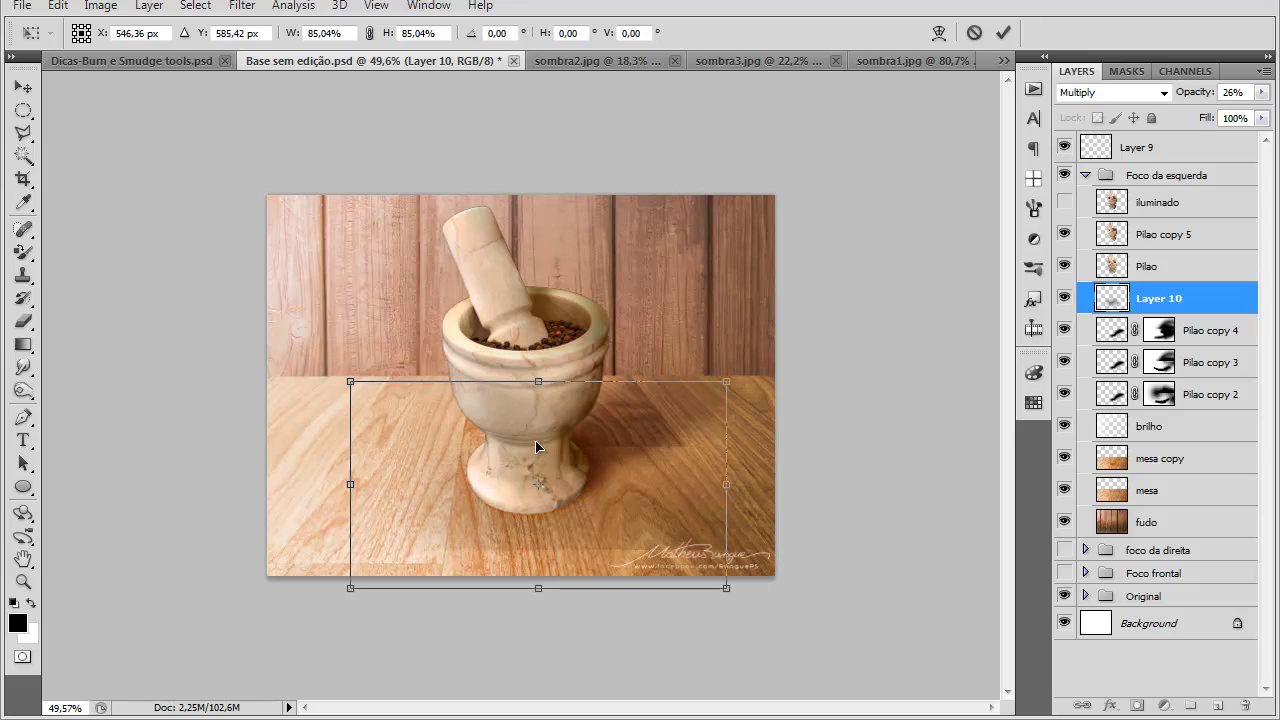
pyautogui.press('Return')
pyautogui.press('l')
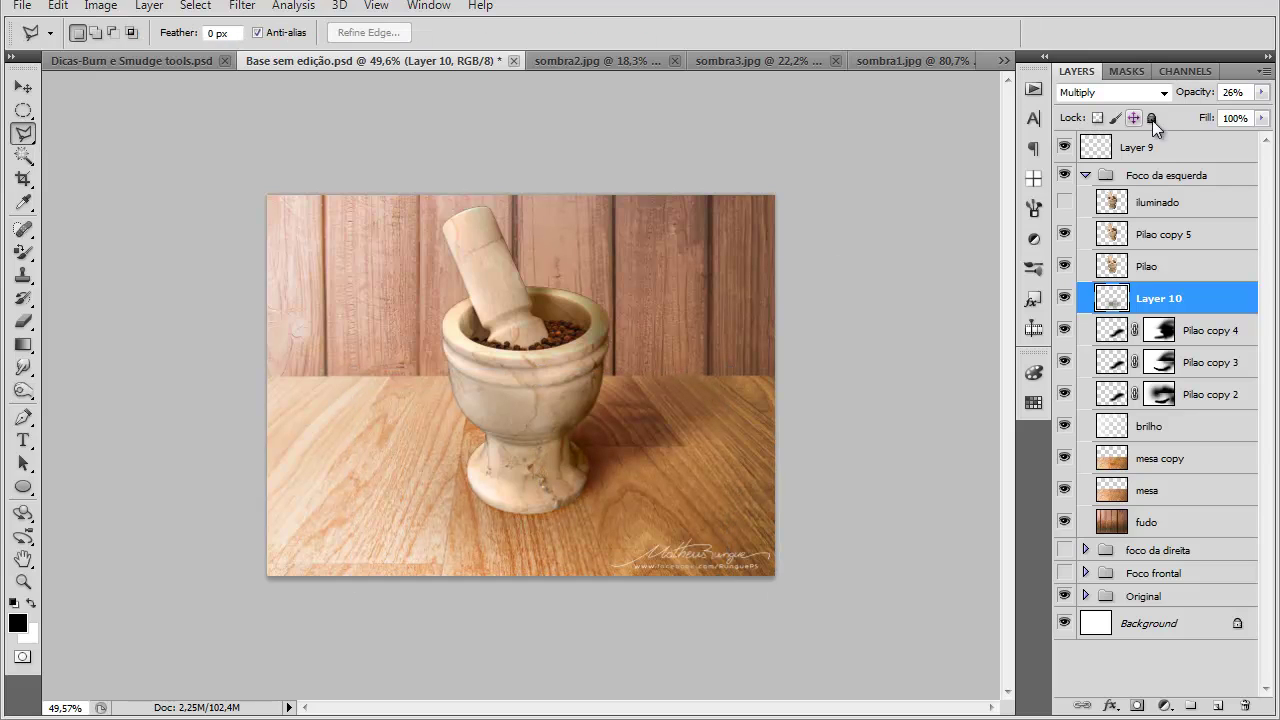
# Step: Compare the scene with the Layer 10 contact shadow hidden and shown
pyautogui.click(1063, 298)
pyautogui.click(1062, 300)
pyautogui.click(1062, 300)
pyautogui.click(1062, 300)
pyautogui.hotkey('ctrl', '-')
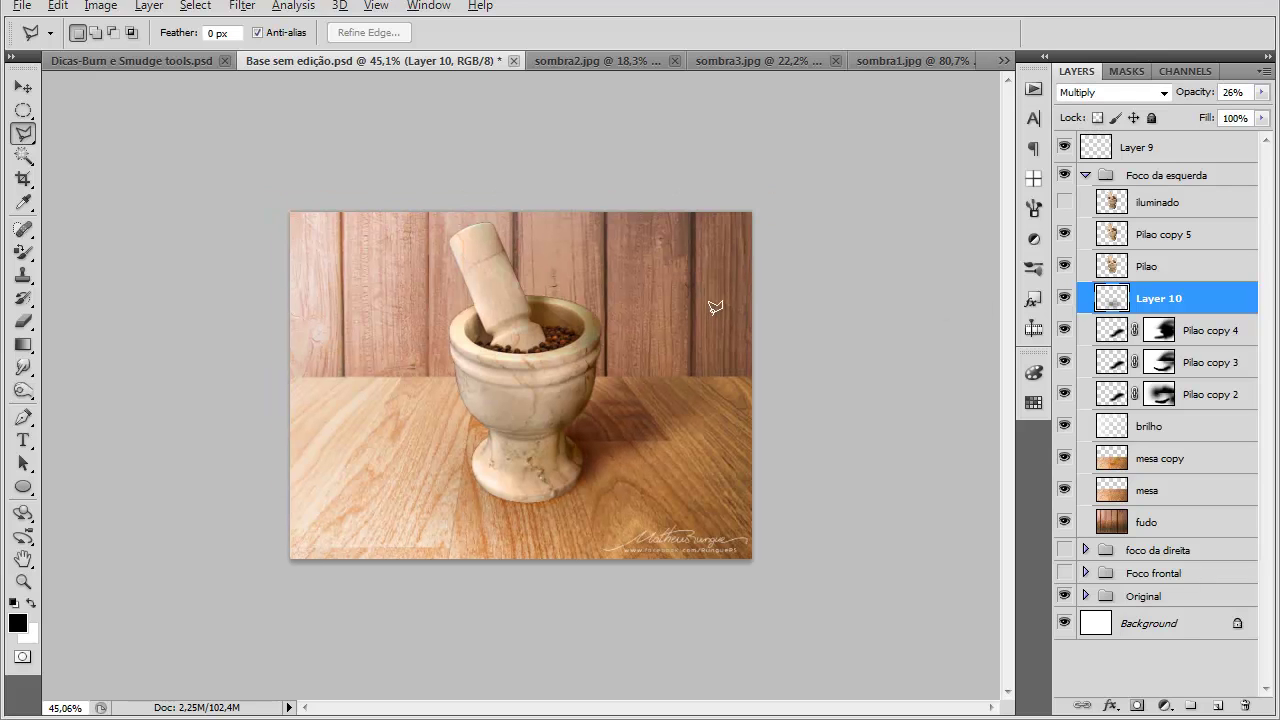
pyautogui.hotkey('ctrl', '+')
pyautogui.hotkey('ctrl', '+')
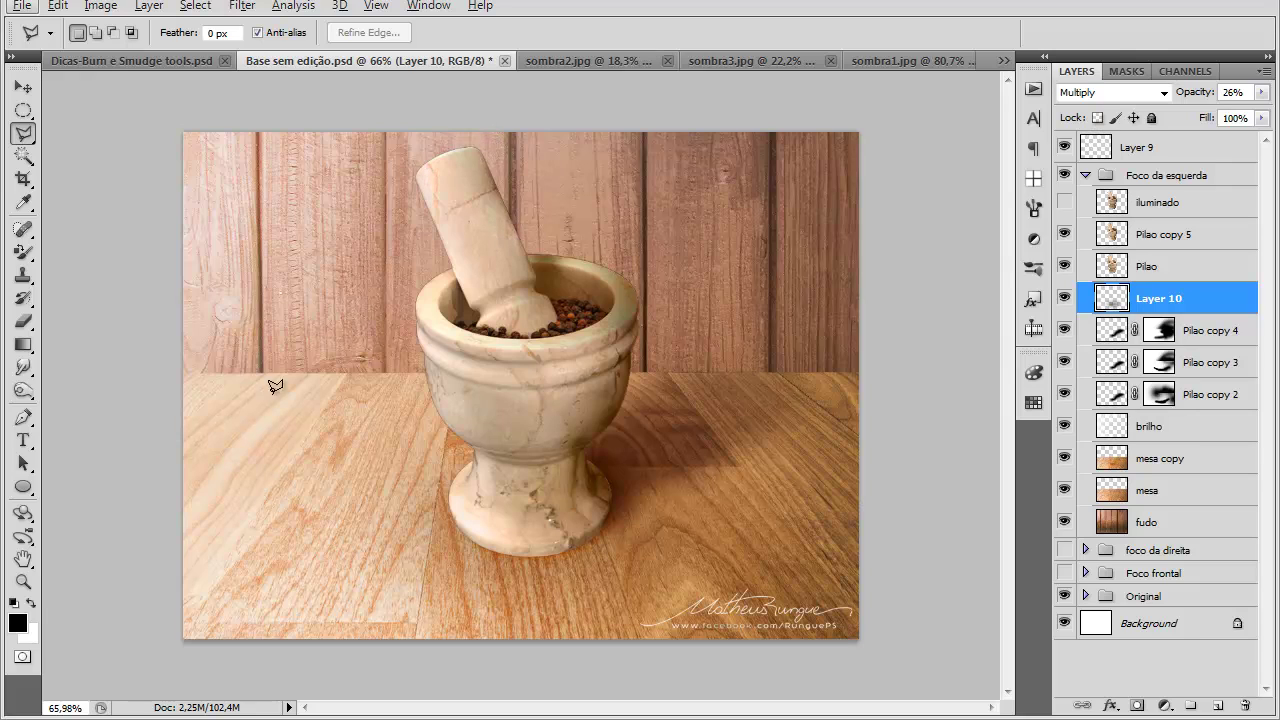
# Step: Compare the mortar with Pilao copy 5 hidden and shown, and the finished scene against the Original group alone
pyautogui.click(1064, 236)
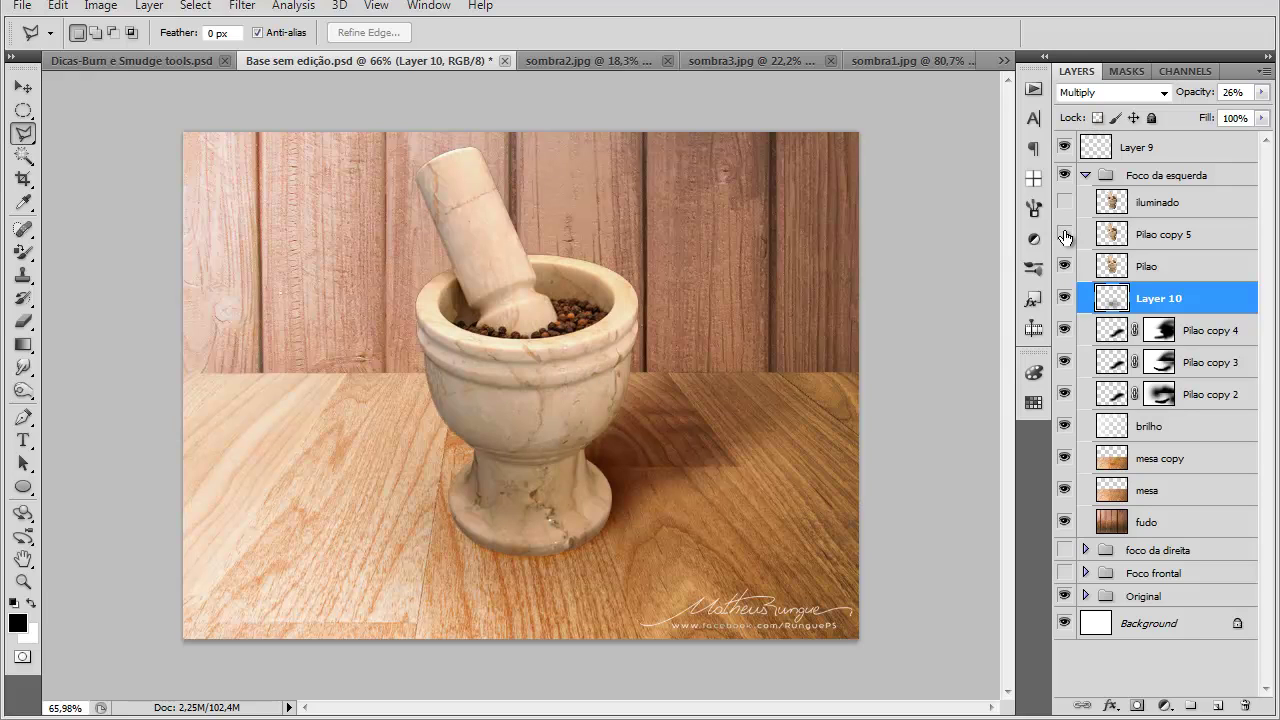
pyautogui.click(1064, 235)
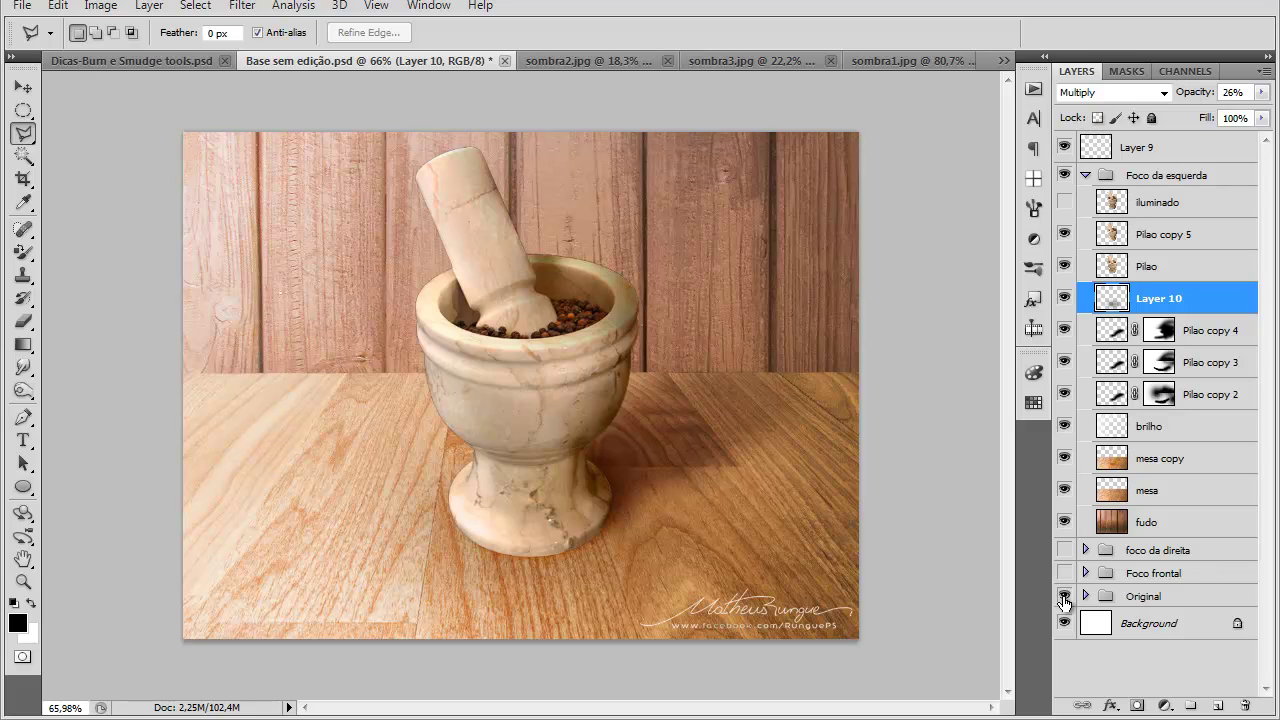
pyautogui.keyDown('alt'); pyautogui.click(1064, 597); pyautogui.keyUp('alt')
pyautogui.keyDown('alt'); pyautogui.click(1064, 597); pyautogui.keyUp('alt')
pyautogui.keyDown('alt'); pyautogui.click(1064, 597); pyautogui.keyUp('alt')
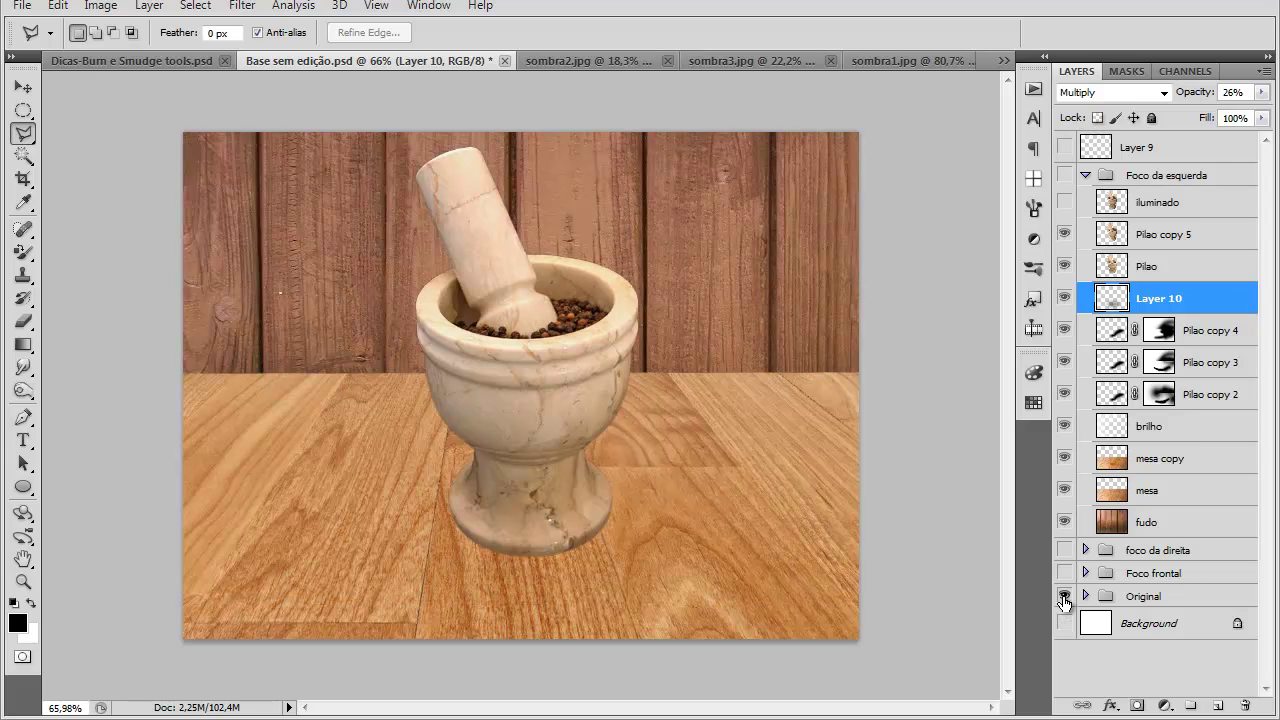
pyautogui.keyDown('alt'); pyautogui.click(1064, 597); pyautogui.keyUp('alt')
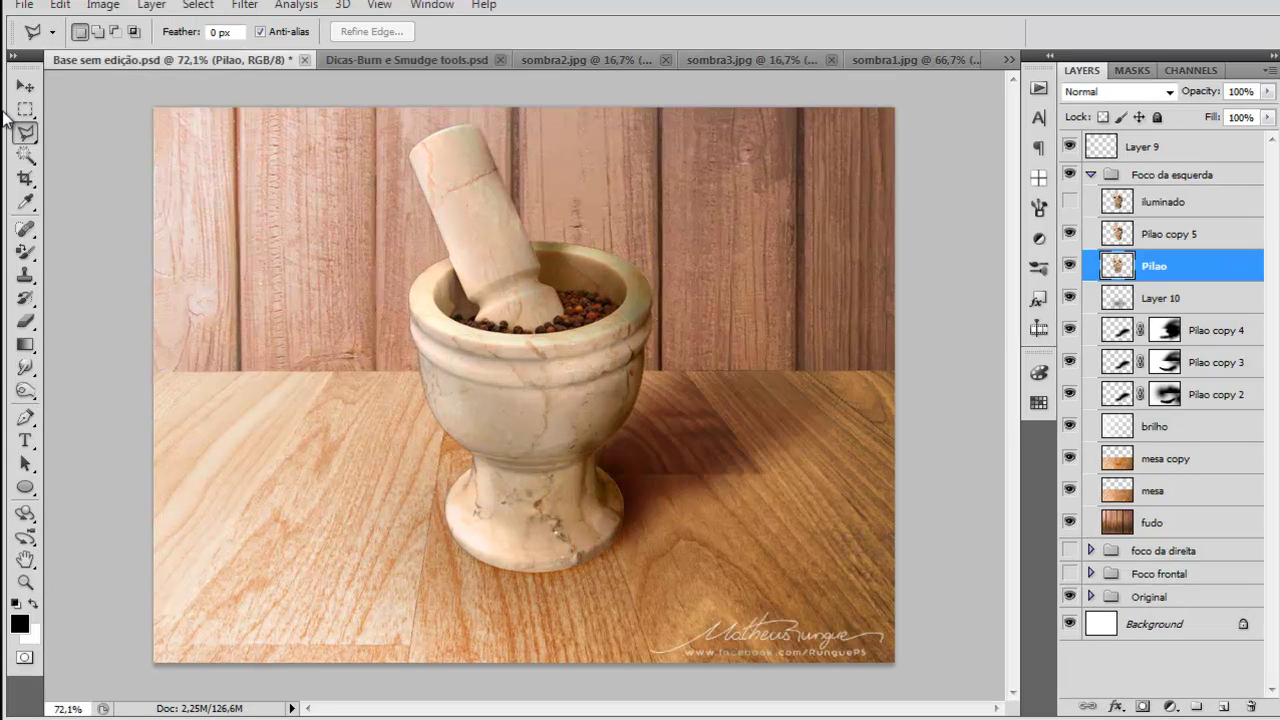
# Step: Examine the pestle's edge up close and compare it with the Pilao layer hidden and shown
pyautogui.click(1110, 298)
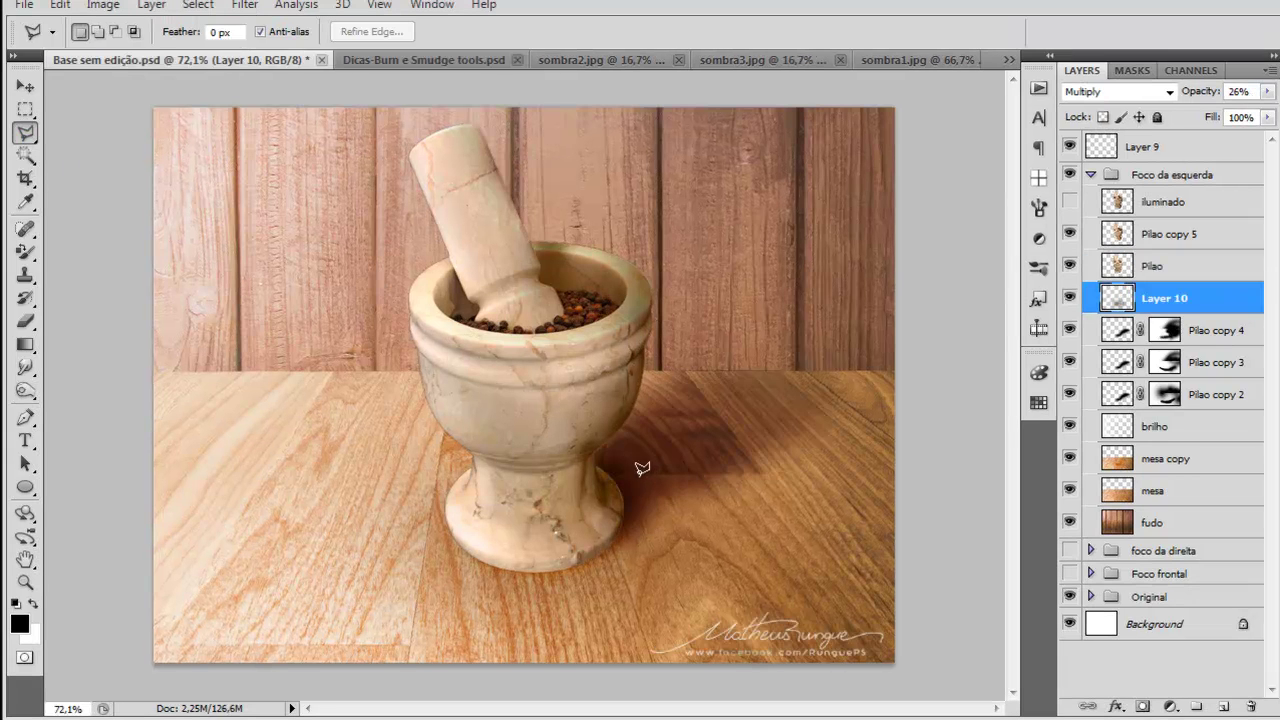
pyautogui.scroll(5, 496, 329)
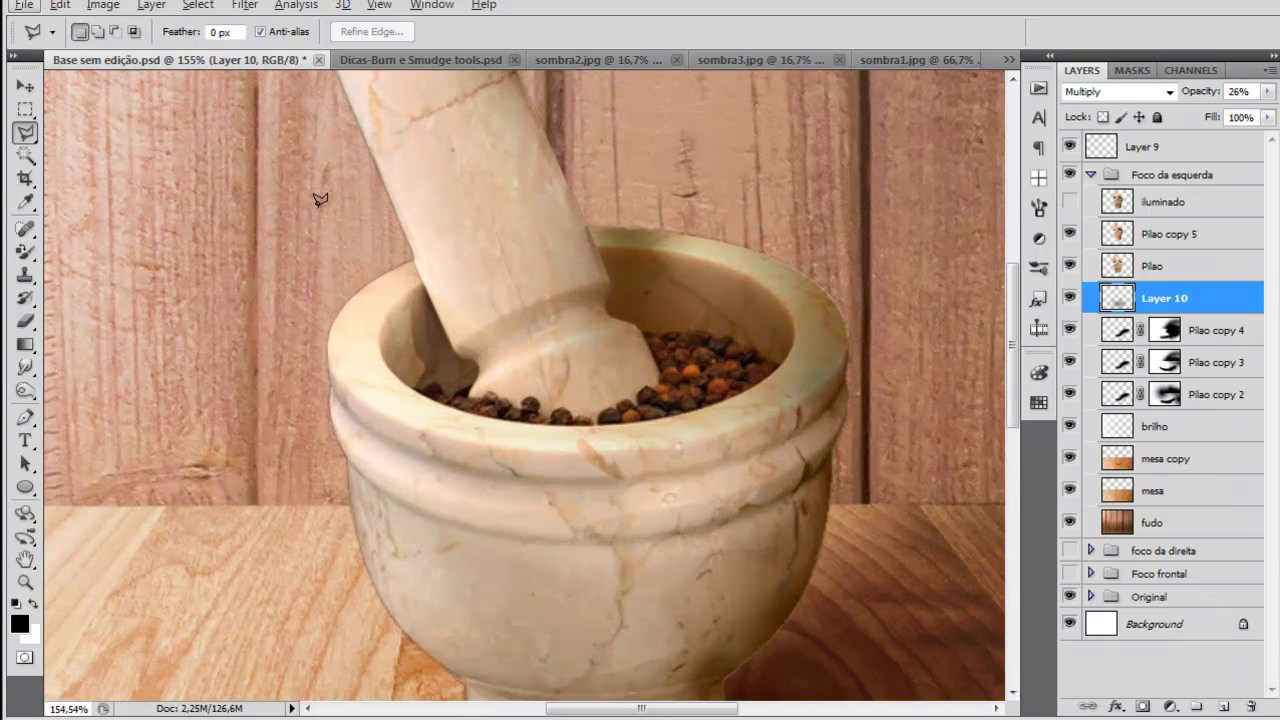
pyautogui.scroll(5, 322, 203)
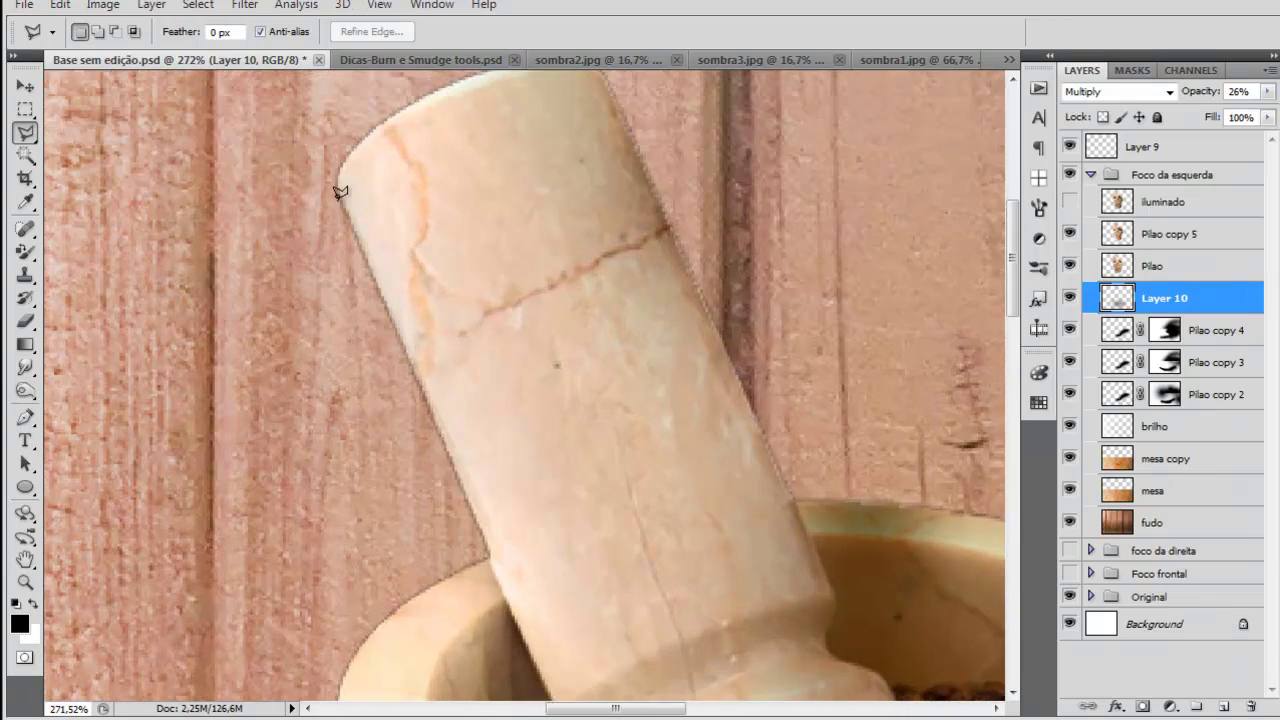
pyautogui.scroll(2, 514, 172)
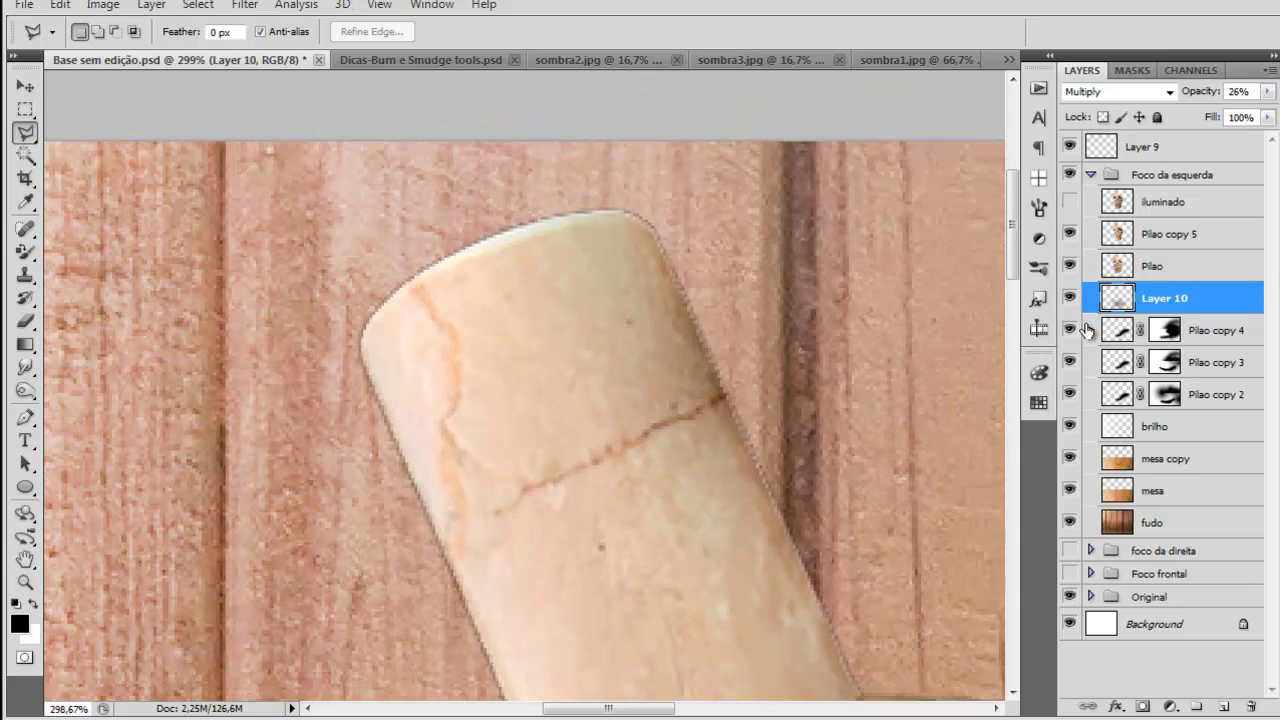
pyautogui.click(1085, 268)
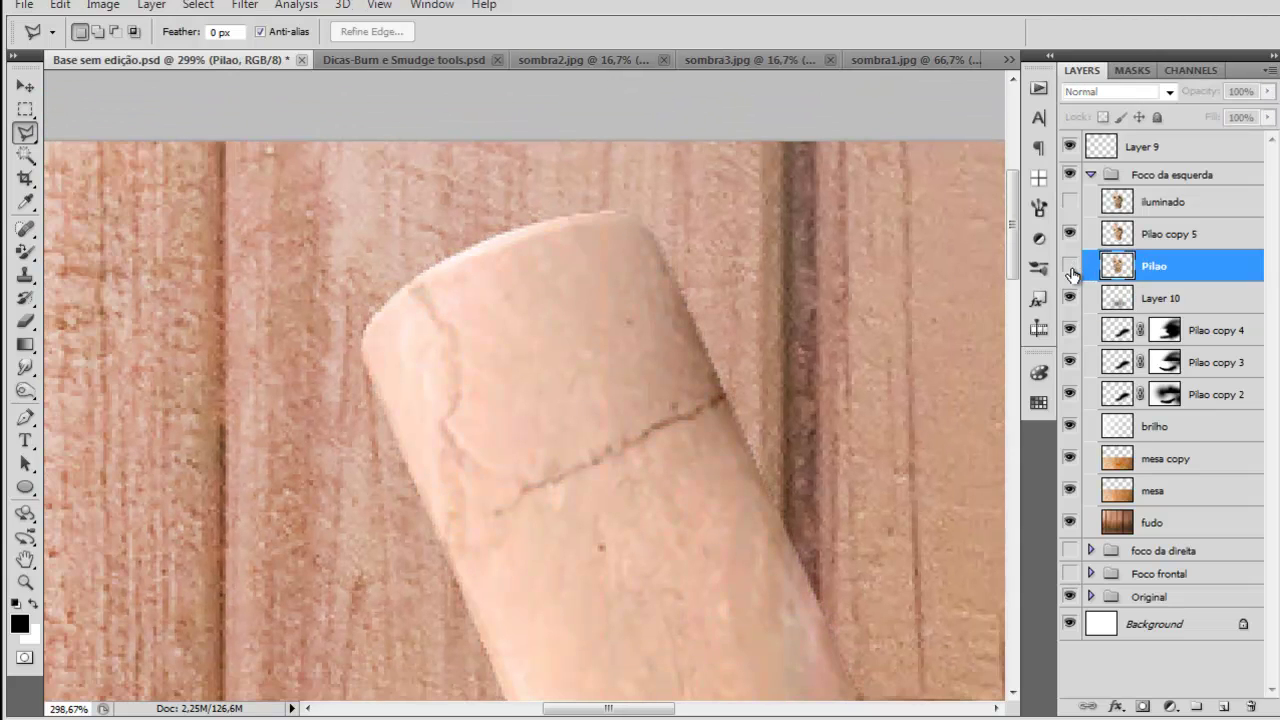
pyautogui.keyDown('ctrl'); pyautogui.click(1101, 270); pyautogui.keyUp('ctrl')
# Step: Select the area around the mortar on the Pilao layer with the Magic Wand at tolerance 60, clear the leftover edge fringe, and deselect
pyautogui.click(26, 156)
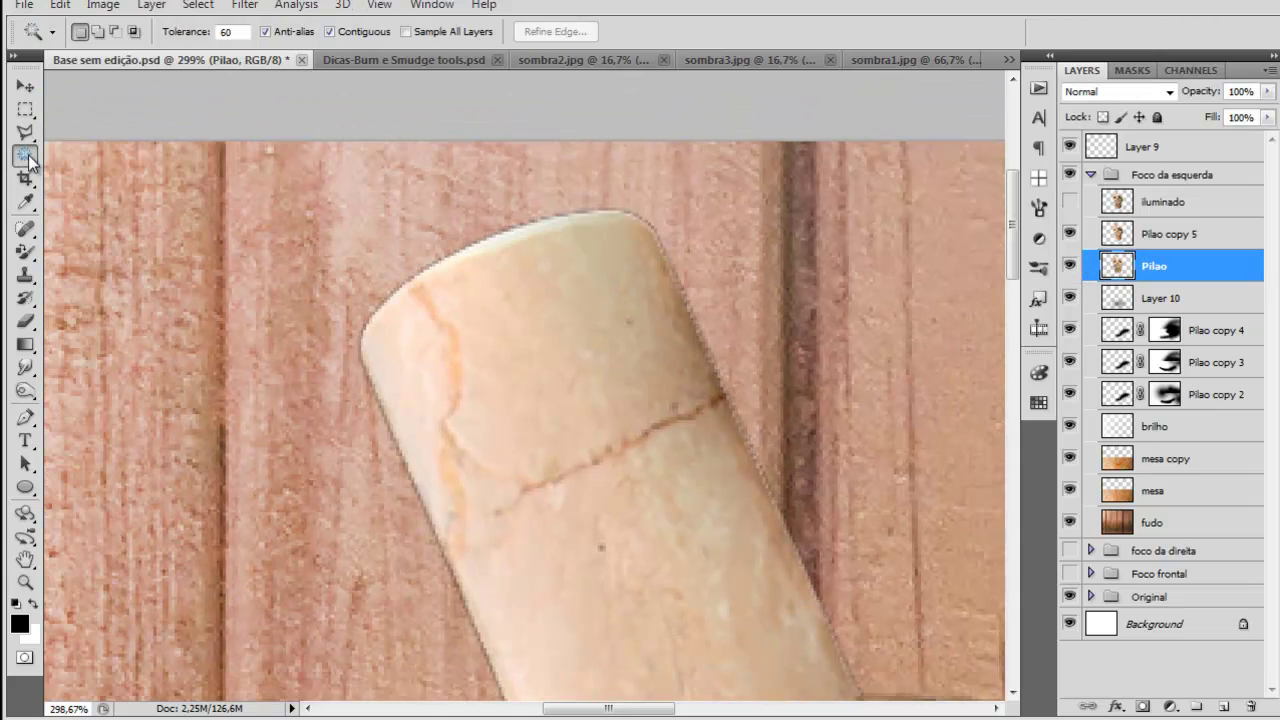
pyautogui.click(478, 215)
pyautogui.press('shift')
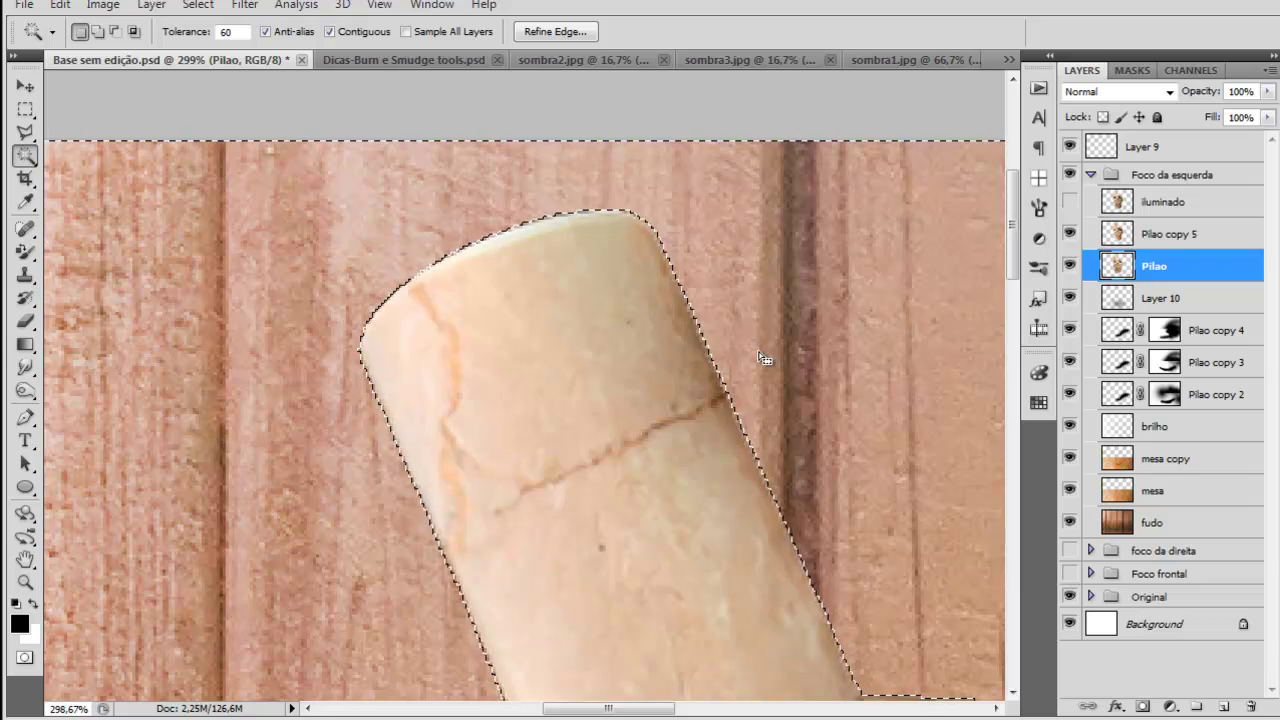
pyautogui.hotkey('ctrl', 'd')
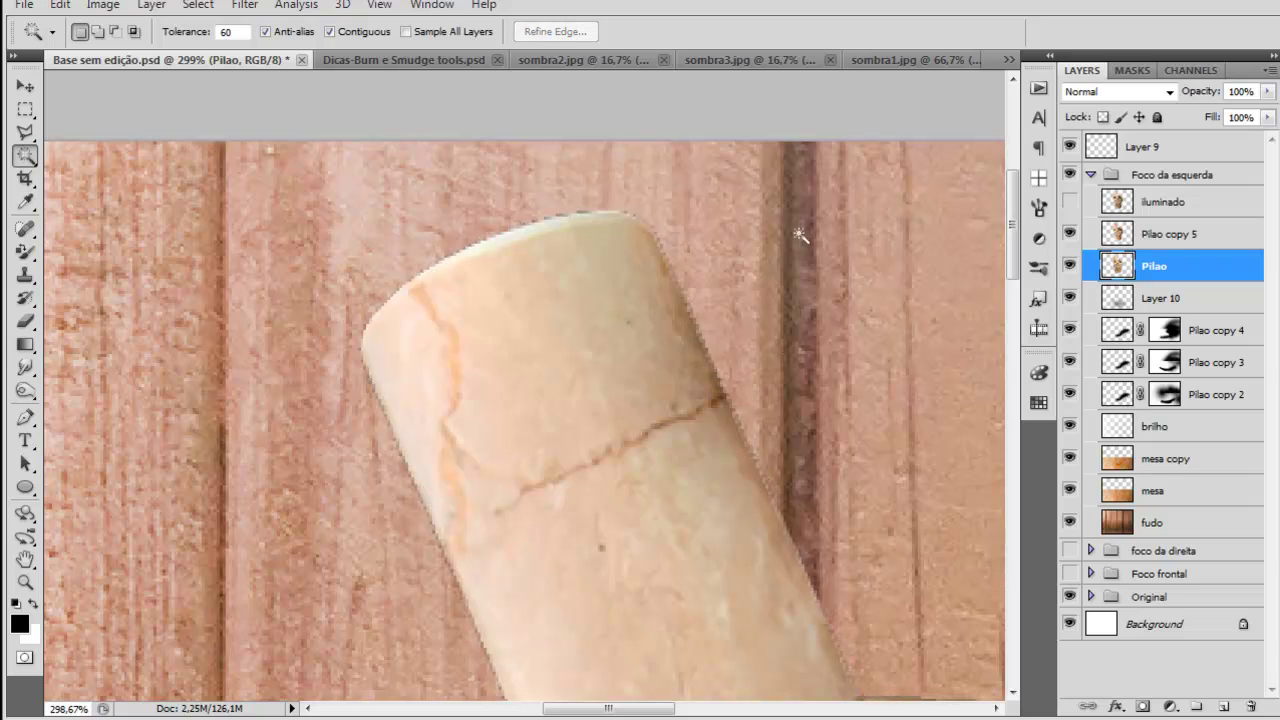
pyautogui.click(547, 202)
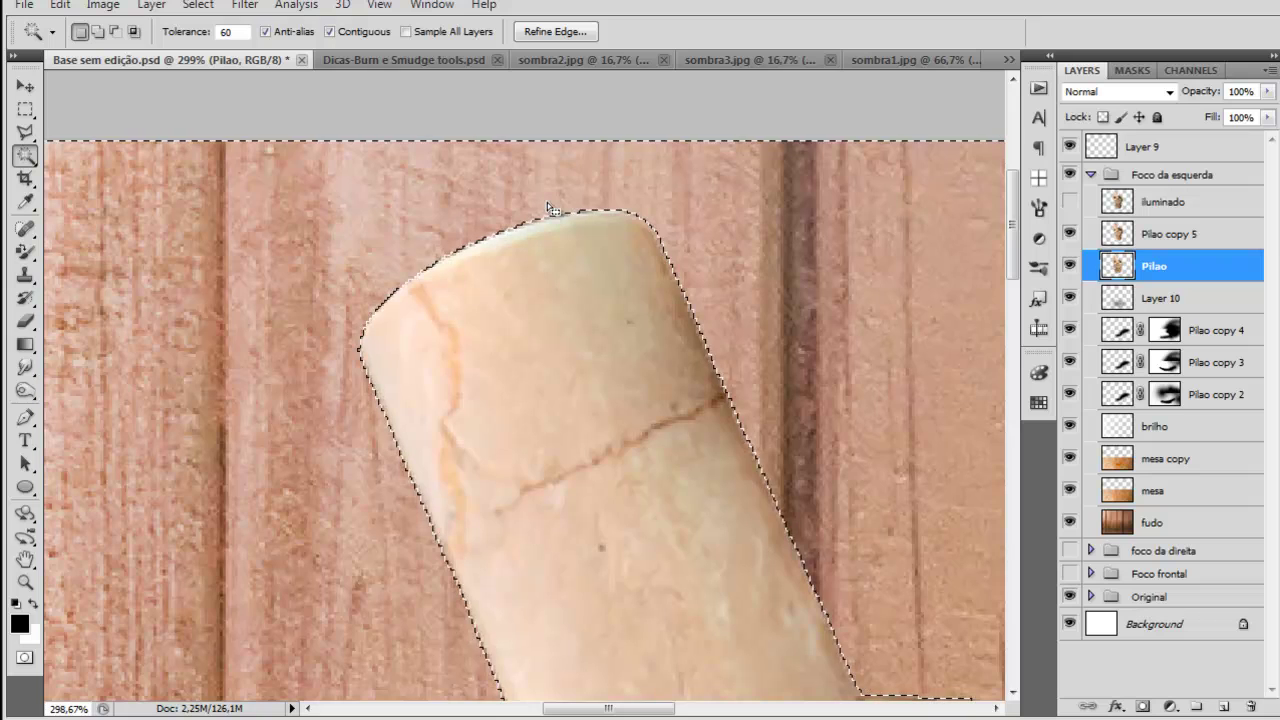
pyautogui.hotkey('ctrl', 'd')
pyautogui.scroll(-3, 700, 177)
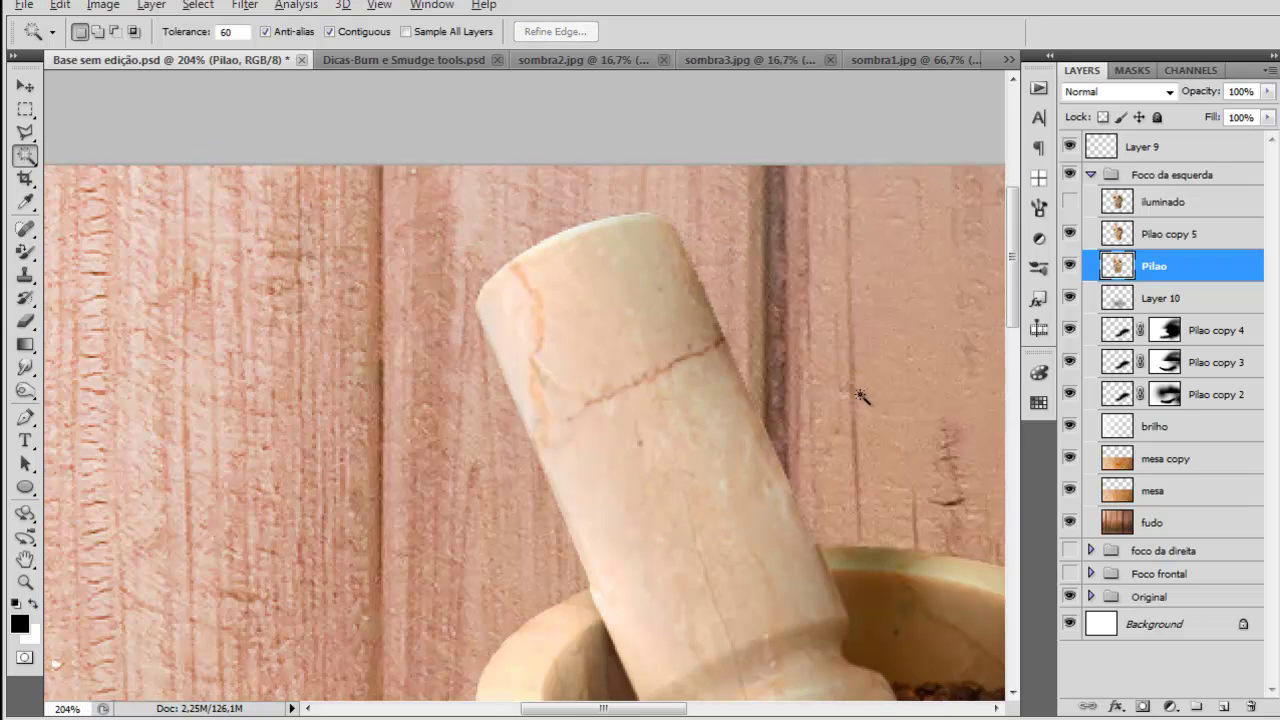
pyautogui.scroll(-3, 930, 460)
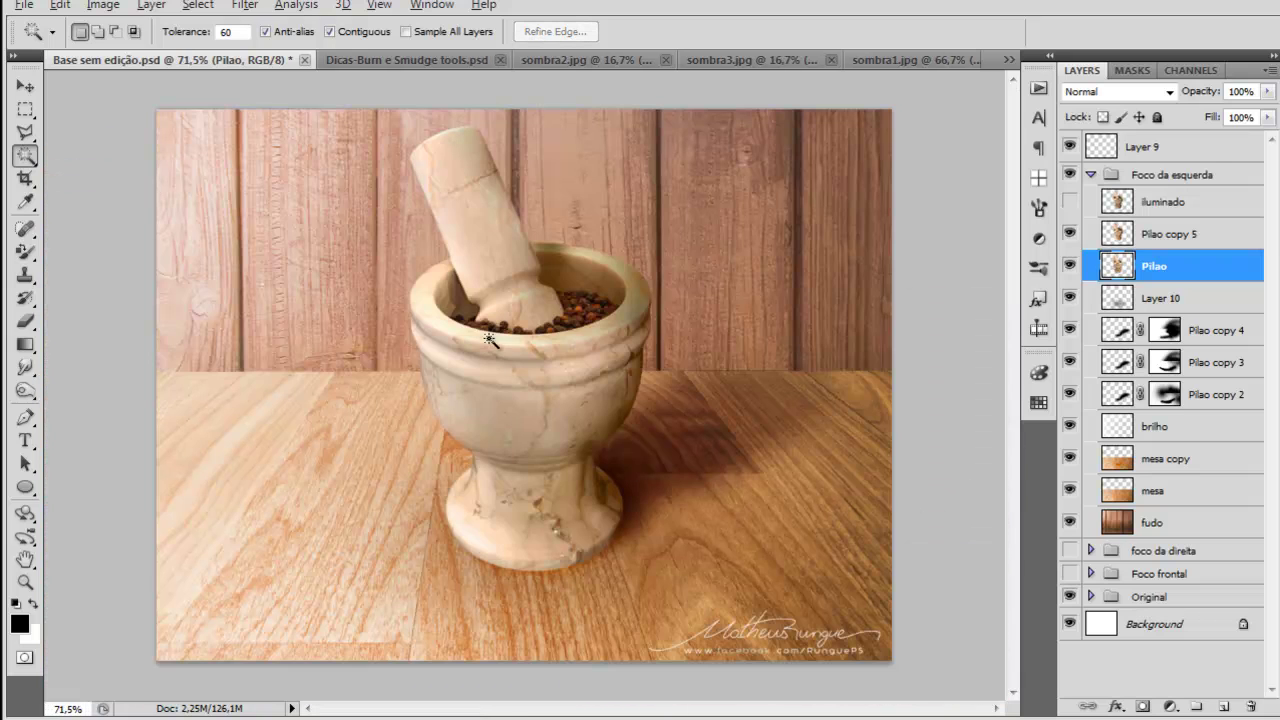
# Step: Set the opacity of the Pilao copy 3 Multiply shadow to 77%
pyautogui.scroll(1, 490, 340)
pyautogui.scroll(2, 490, 342)
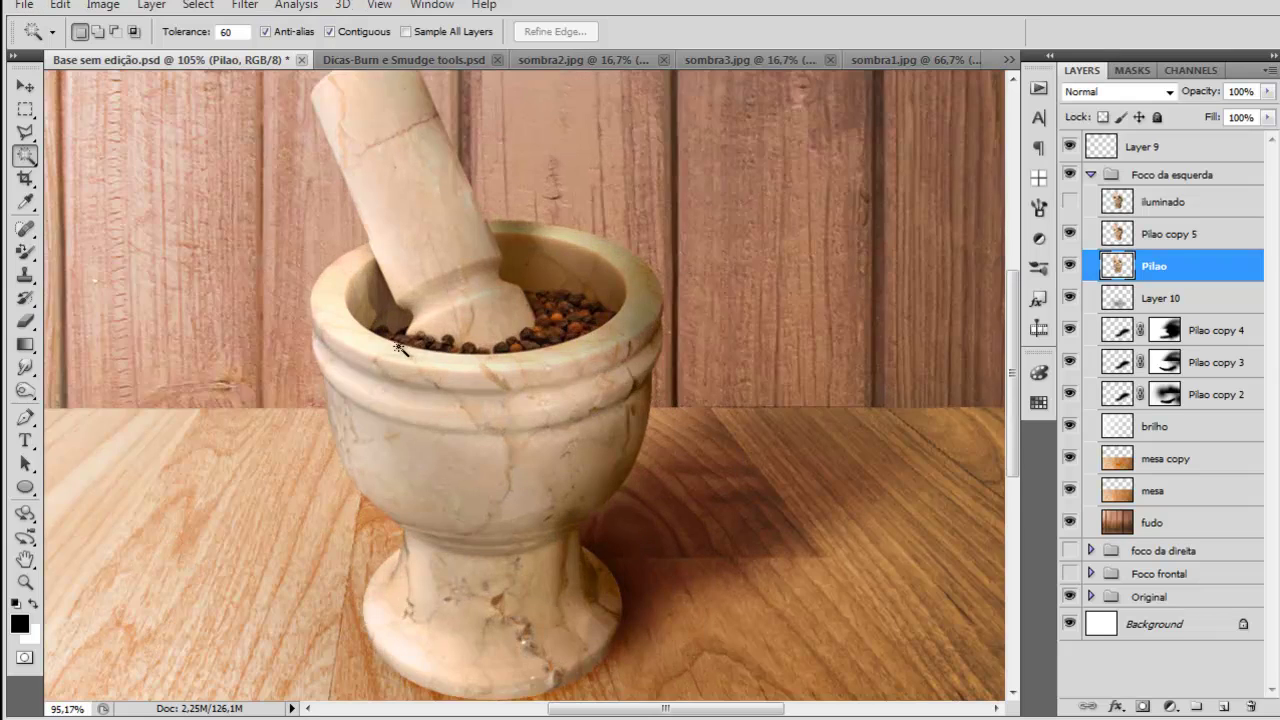
pyautogui.scroll(-1, 399, 347)
pyautogui.click(1118, 338)
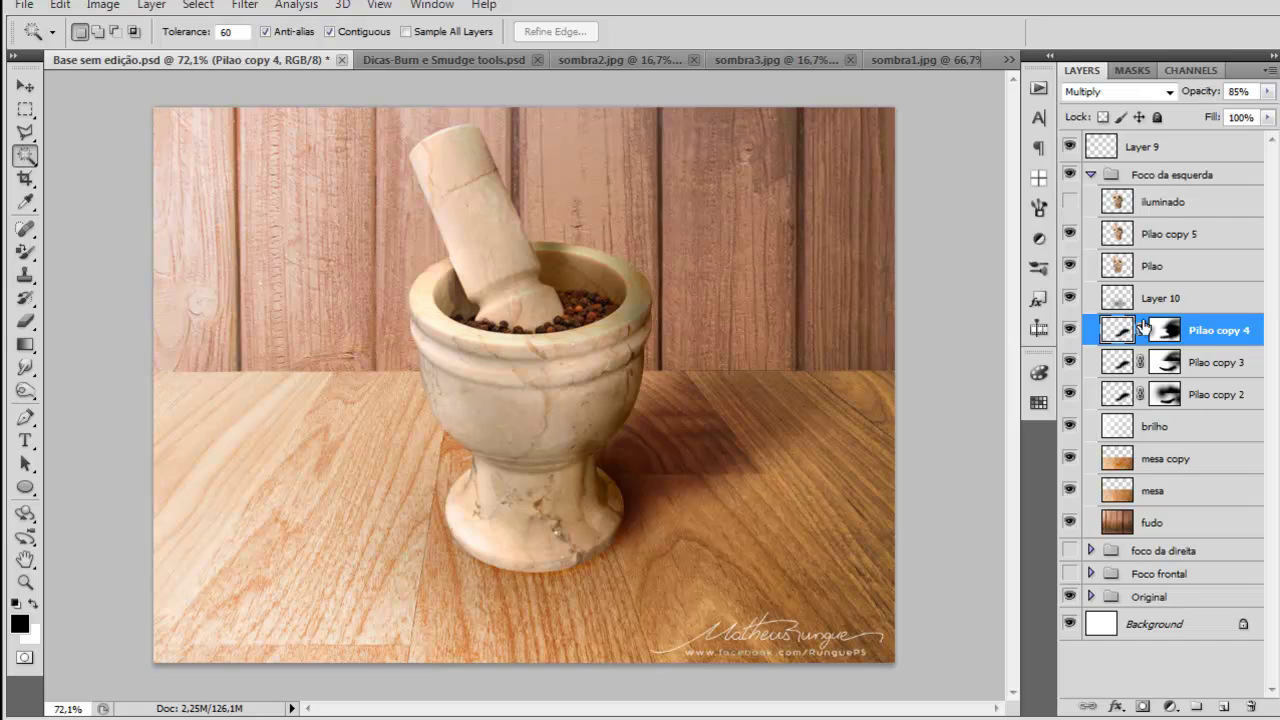
pyautogui.click(1120, 362)
pyautogui.moveTo(1203, 94); pyautogui.dragTo(1207, 94)
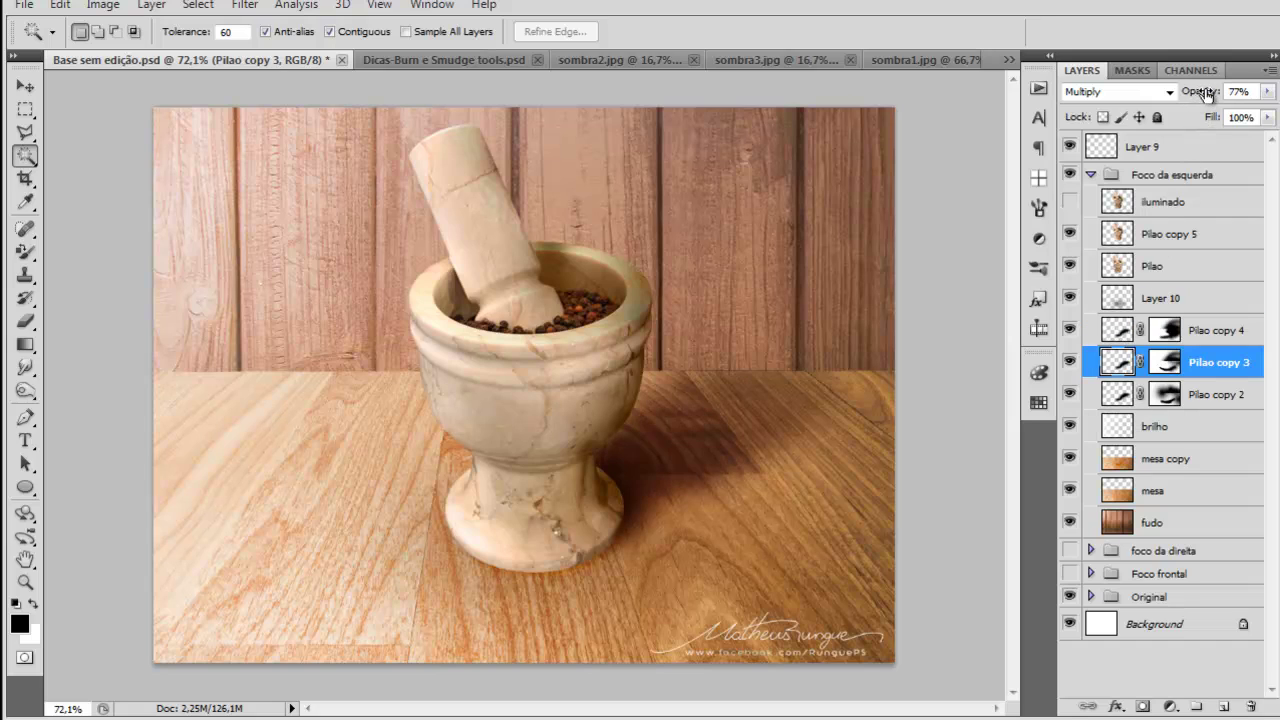
# Step: Set the opacity of the Pilao copy 2 Overlay shadow to 62%
pyautogui.click(1118, 395)
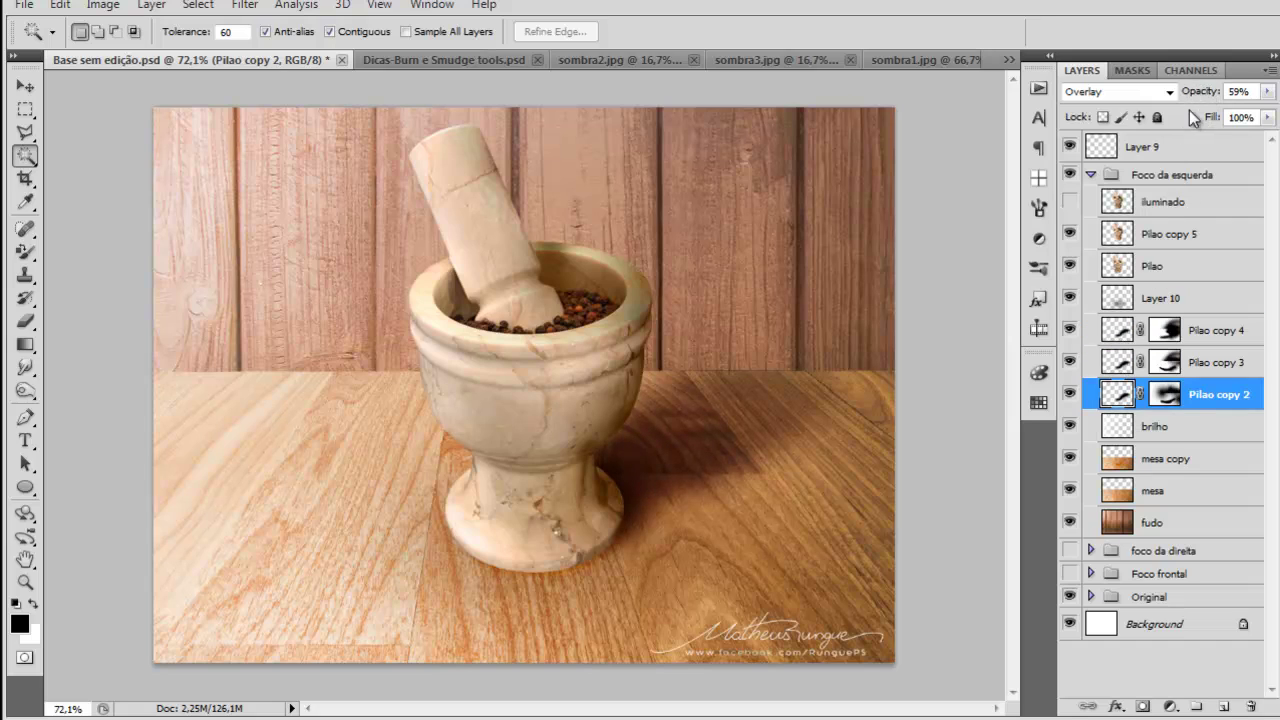
pyautogui.moveTo(1202, 94); pyautogui.dragTo(1205, 93)
pyautogui.scroll(-2, 680, 320)
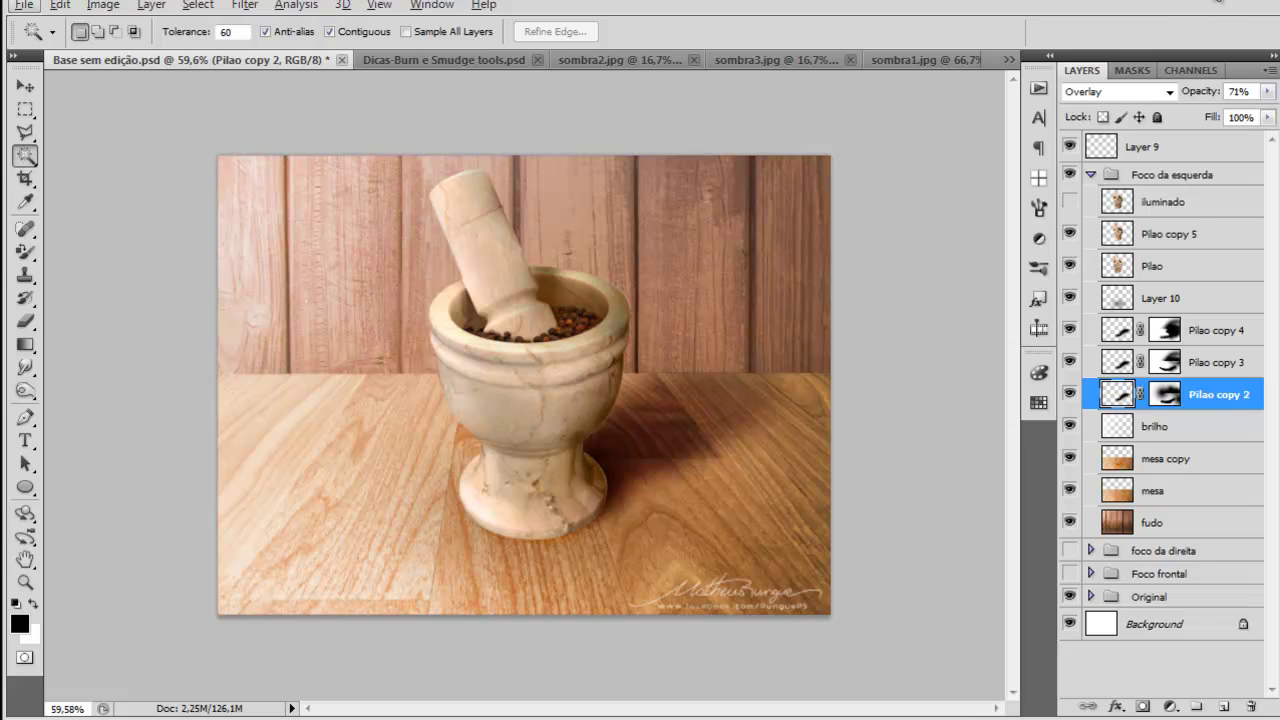
pyautogui.moveTo(1200, 90); pyautogui.dragTo(1188, 95)
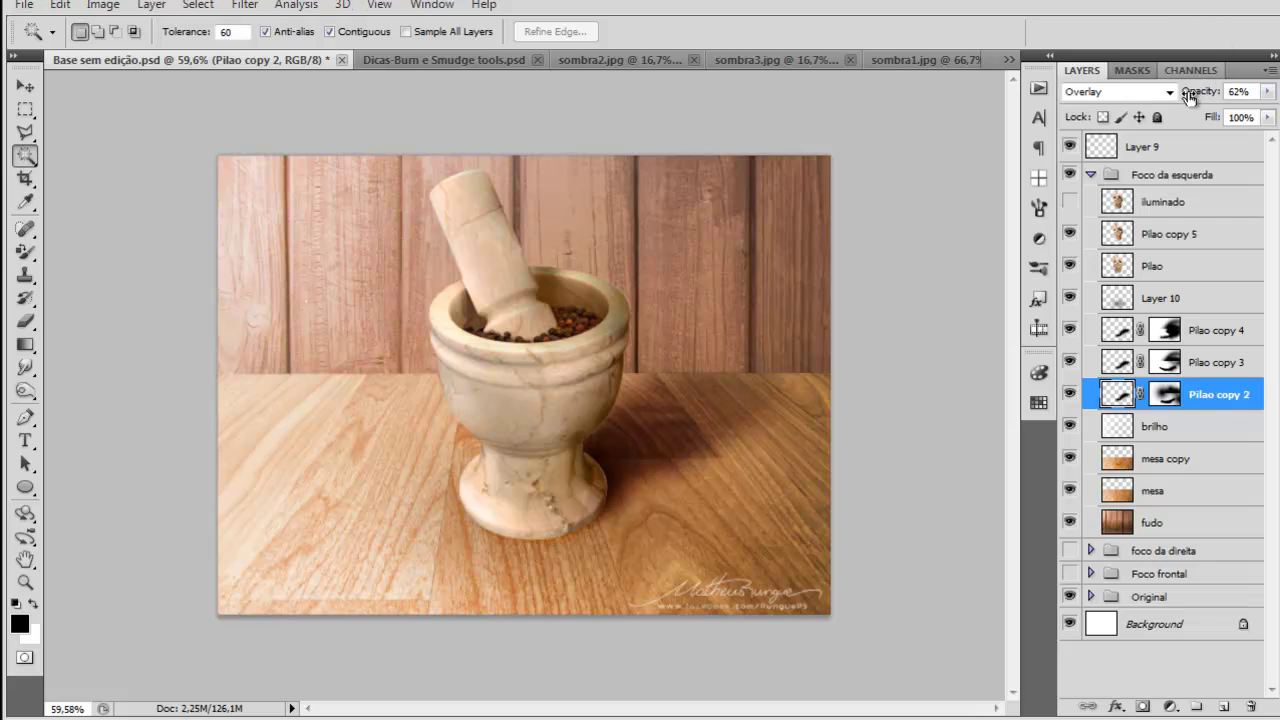
# Step: Reduce the opacity of the Pilao copy 3 Multiply shadow to 62%
pyautogui.click(1125, 362)
pyautogui.moveTo(1204, 98); pyautogui.dragTo(1192, 98)
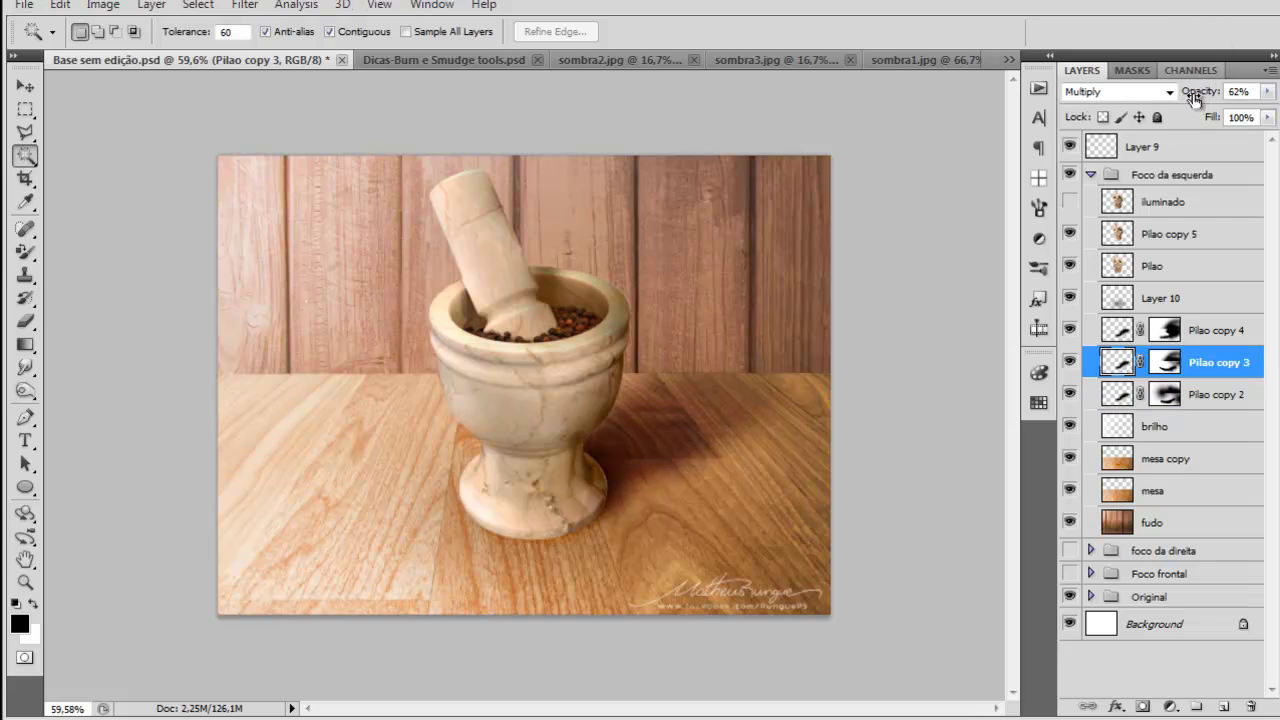
pyautogui.scroll(1, 551, 412)
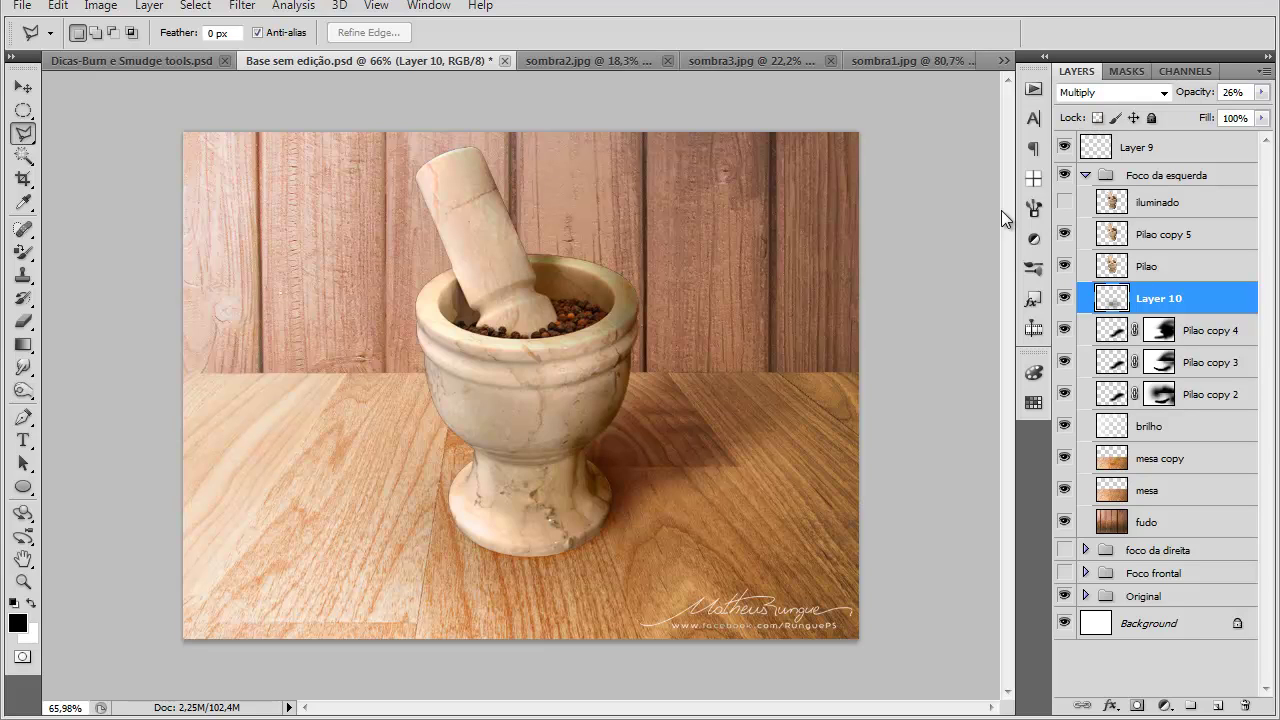
# Step: Collapse the Foco da esquerda group, show foco da direita, and compare the left-lit and right-lit versions of the scene
pyautogui.click(1085, 176)
pyautogui.click(1064, 198)
pyautogui.click(1064, 175)
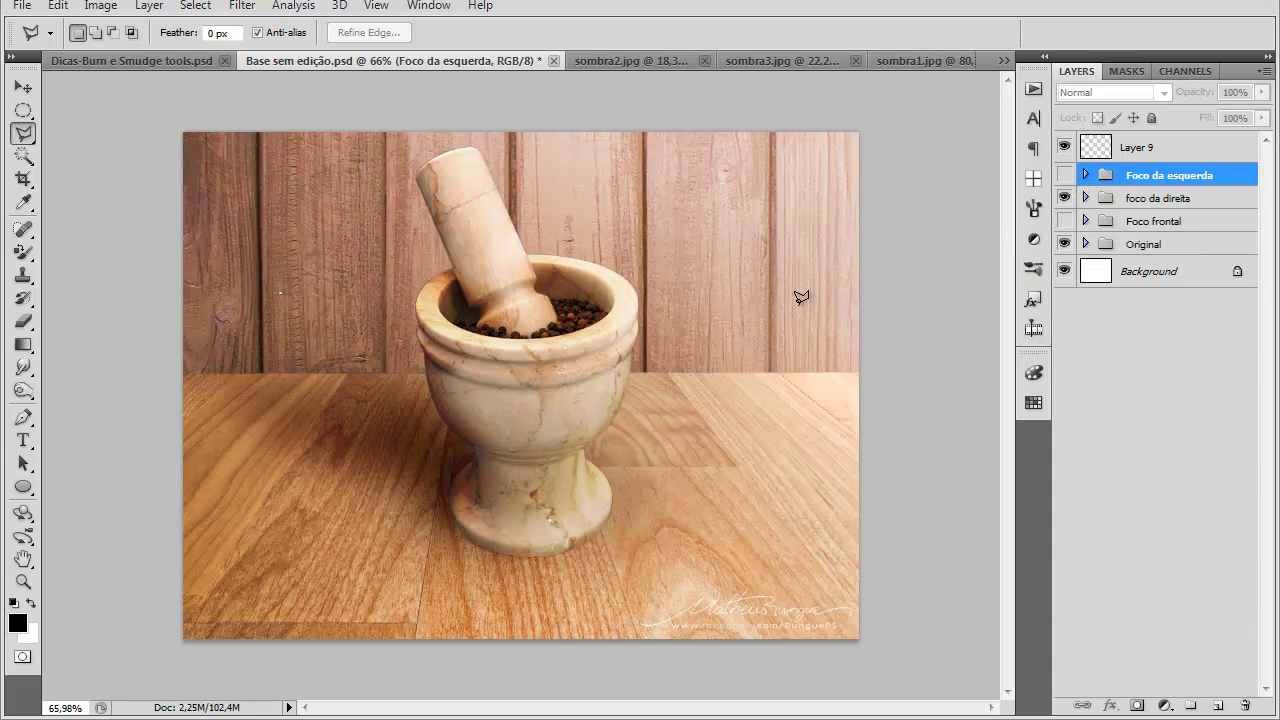
pyautogui.click(1064, 176)
pyautogui.click(1064, 176)
pyautogui.click(1064, 176)
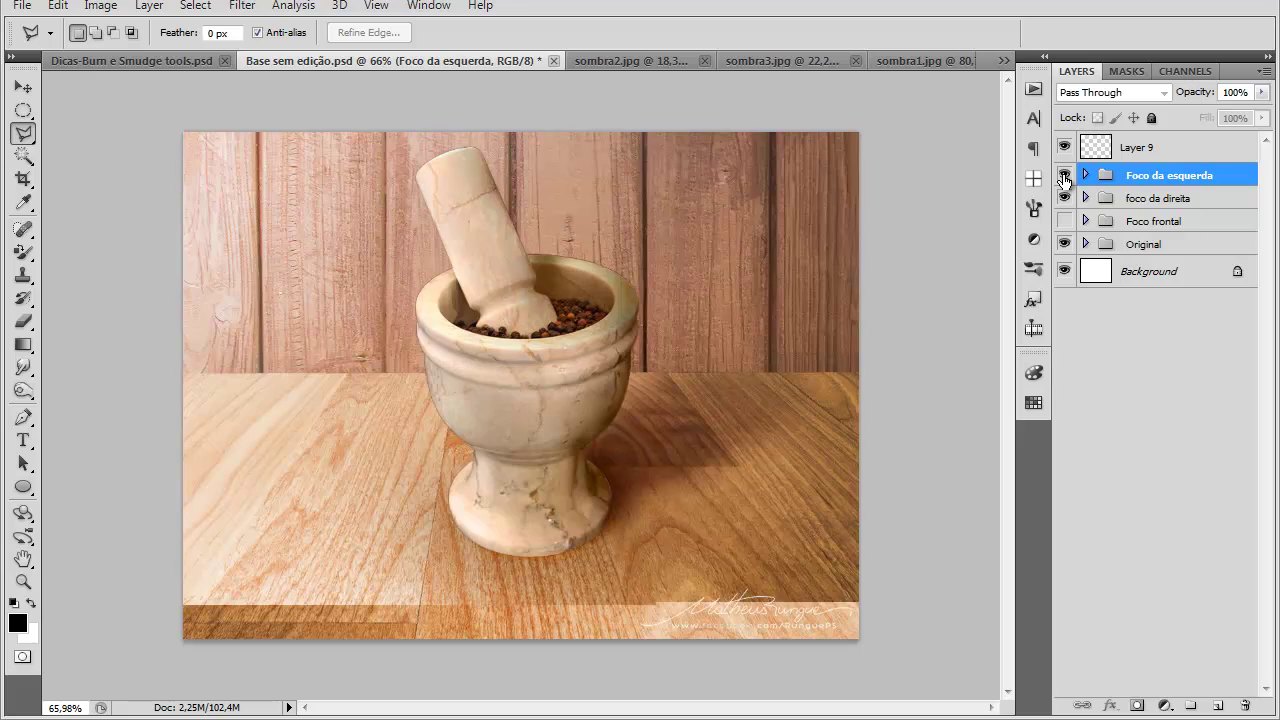
pyautogui.click(1064, 176)
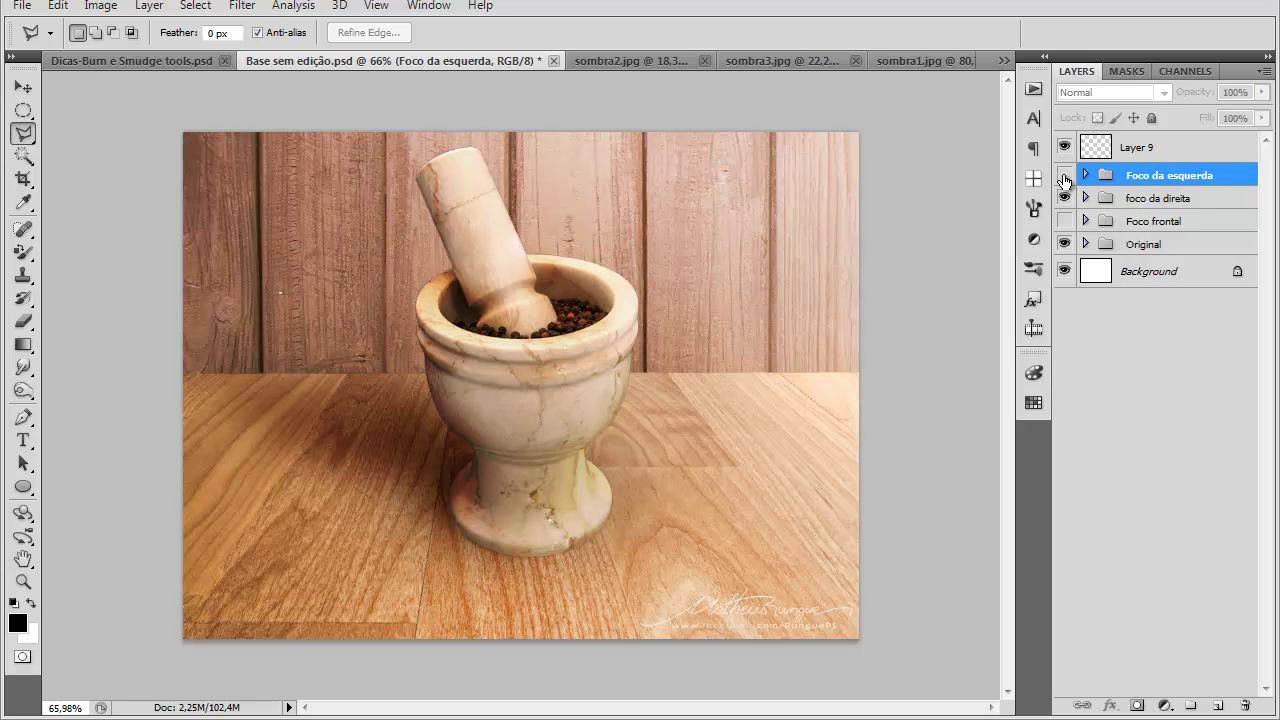
pyautogui.click(1064, 176)
pyautogui.click(1064, 176)
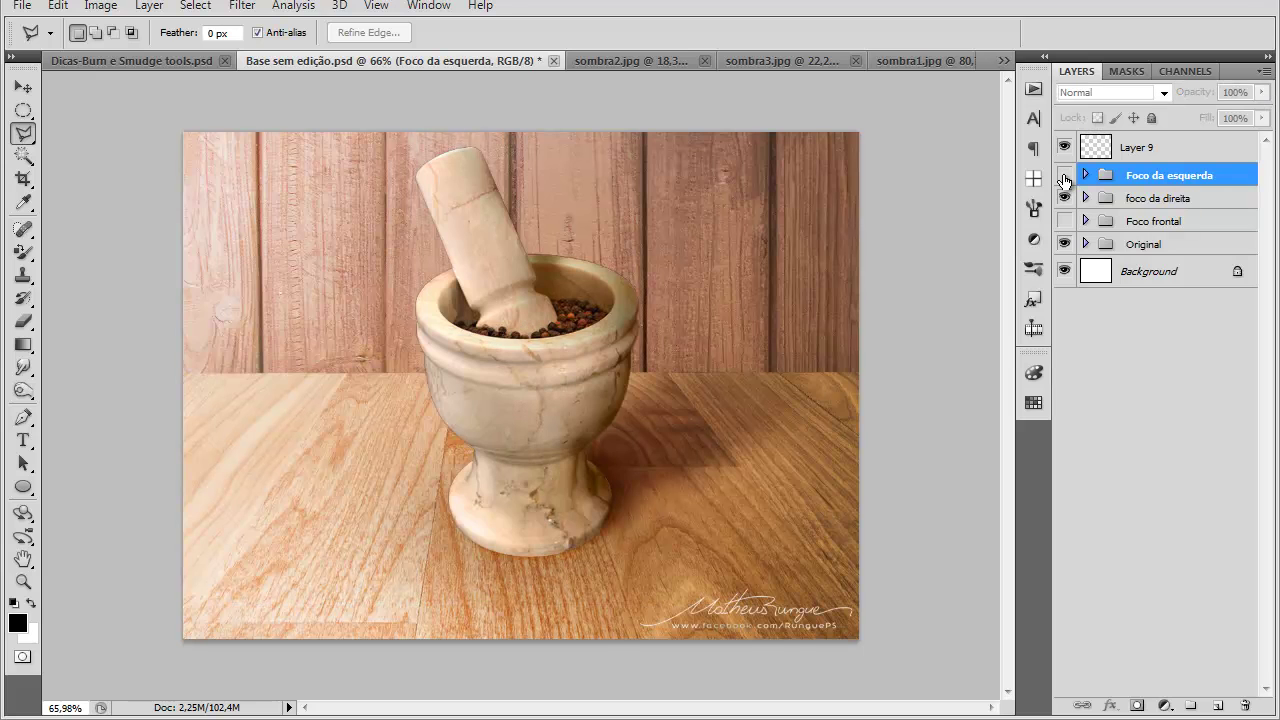
# Step: Expand the foco da direita group and examine Layer 8's effect by toggling its visibility and its clipping to the mortar layer
pyautogui.click(1084, 198)
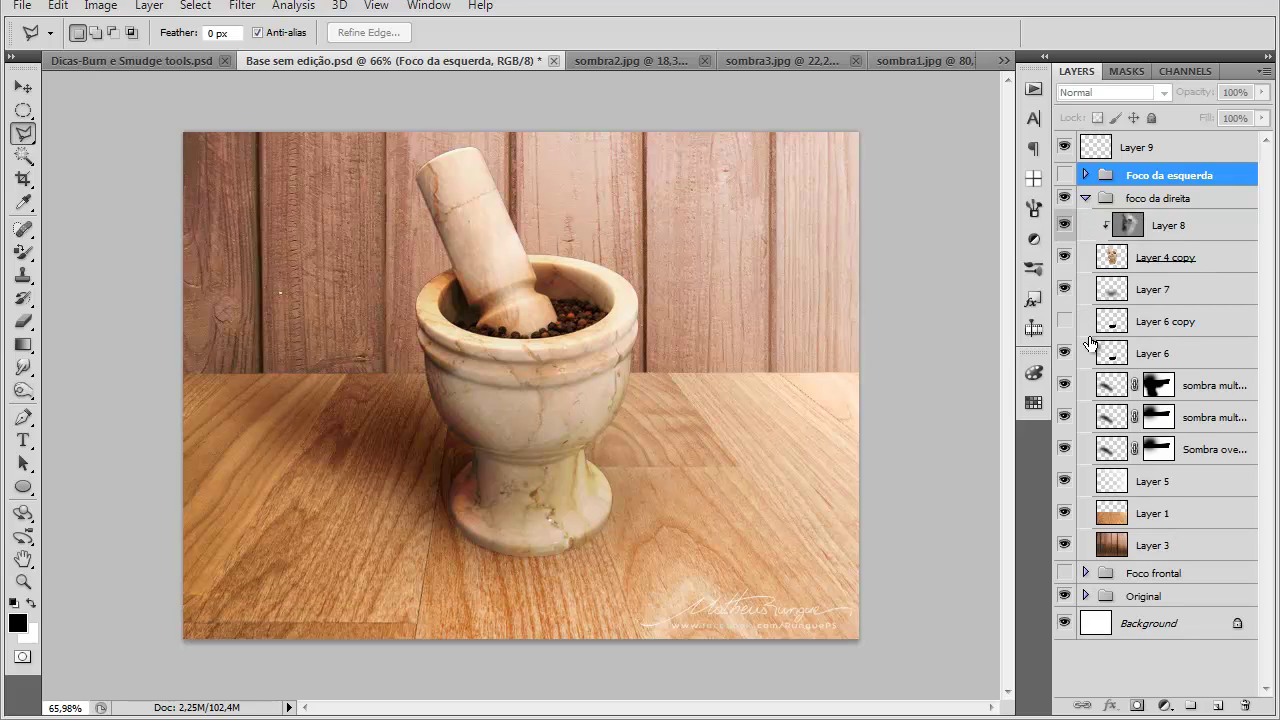
pyautogui.click(1063, 228)
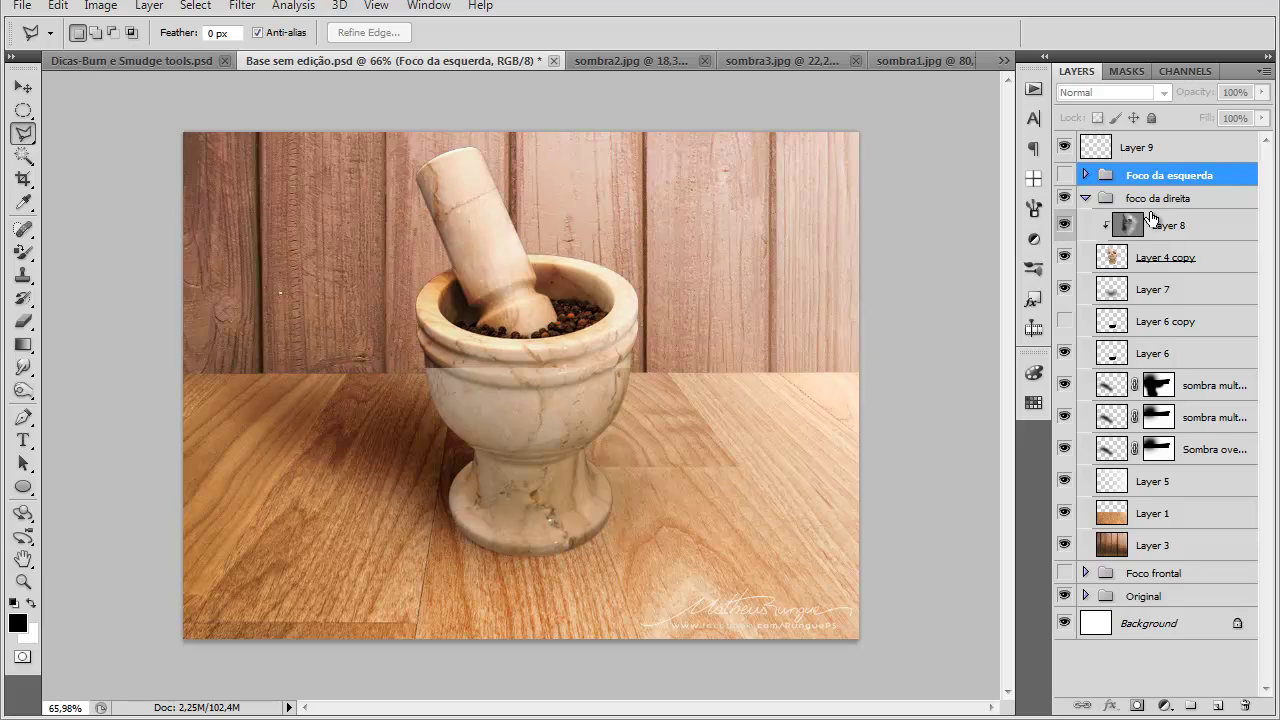
pyautogui.click(1077, 227)
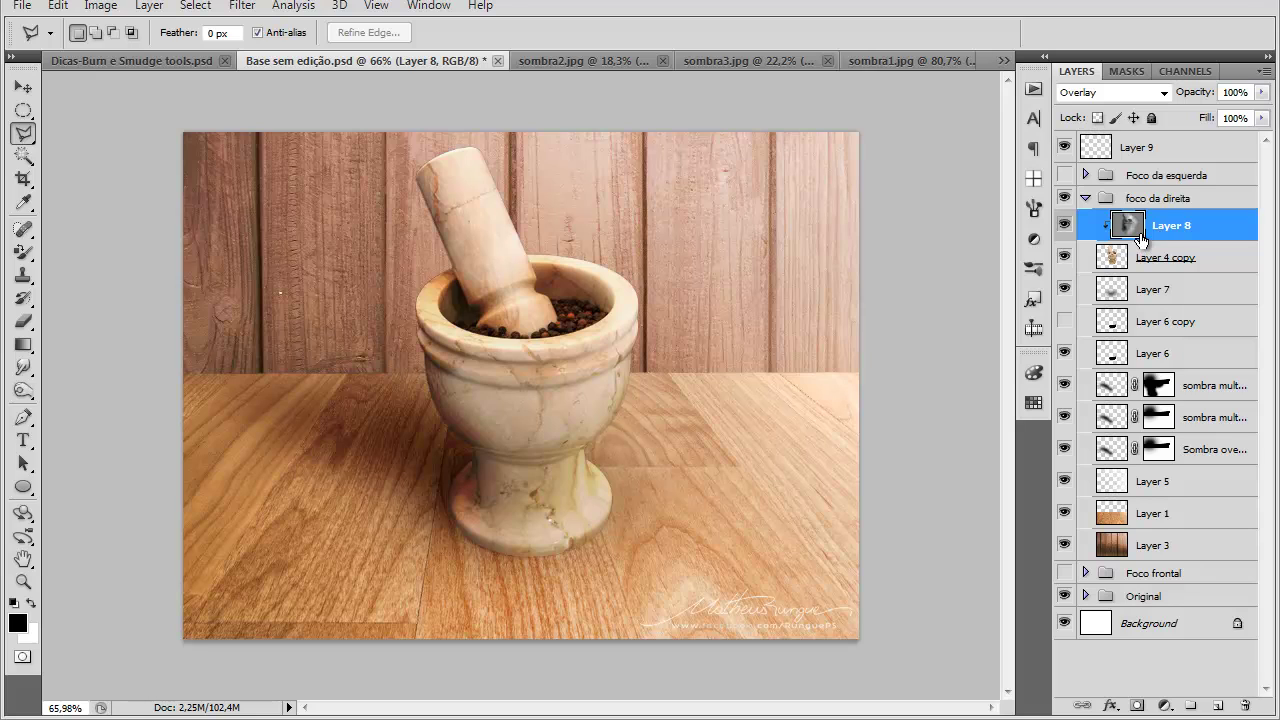
pyautogui.keyDown('alt'); pyautogui.click(1177, 240); pyautogui.keyUp('alt')
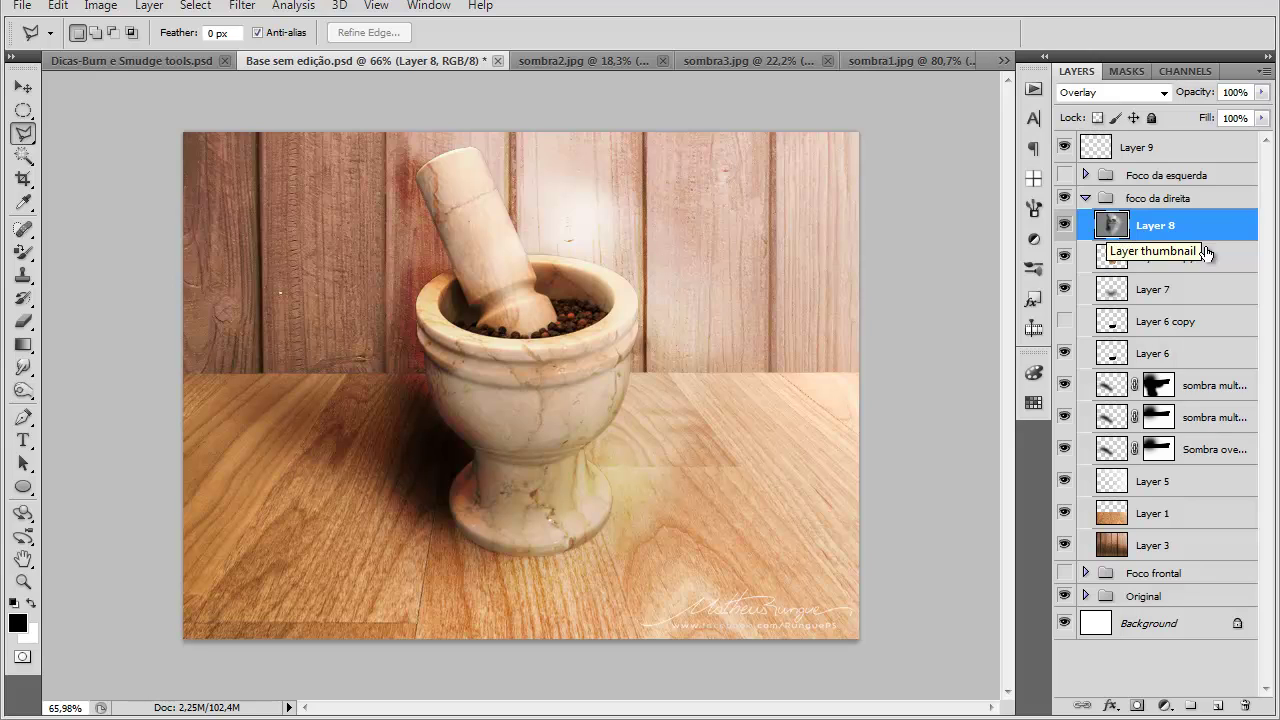
pyautogui.keyDown('alt'); pyautogui.click(1176, 241); pyautogui.keyUp('alt')
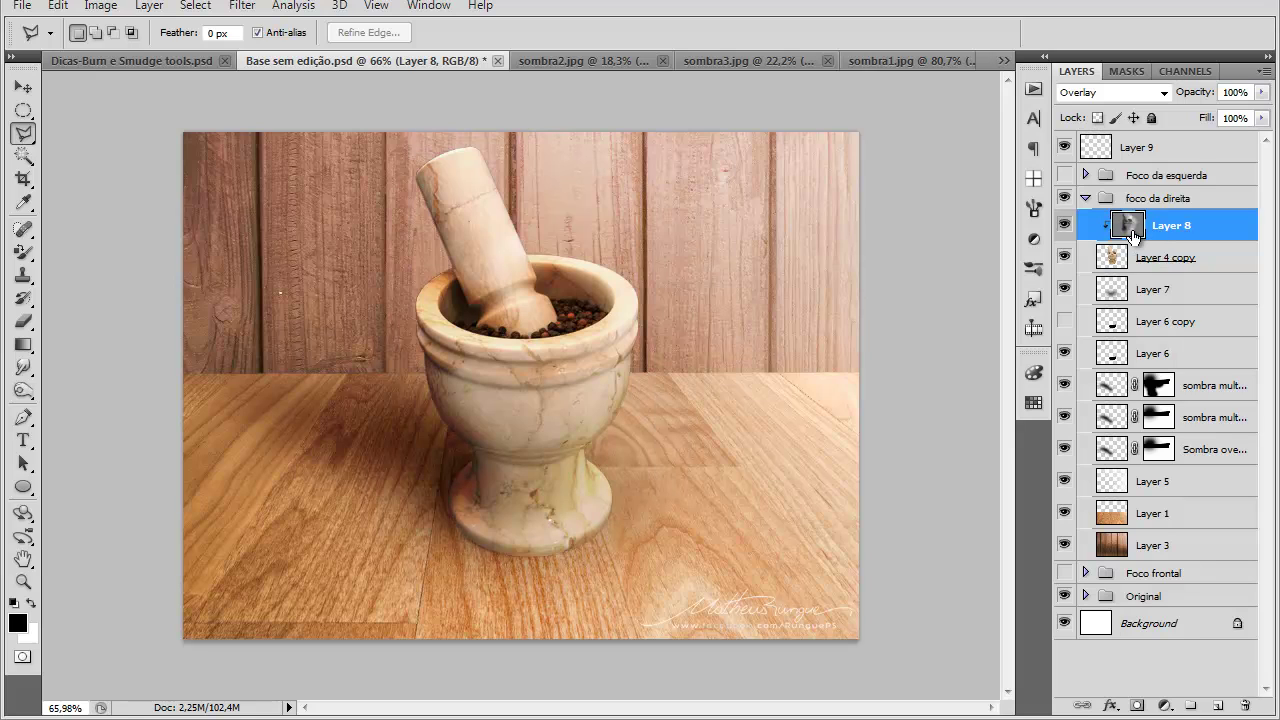
# Step: Compare the right-lit scene with Layer 8 and the sombra shadow layers hidden and shown
pyautogui.click(1106, 262)
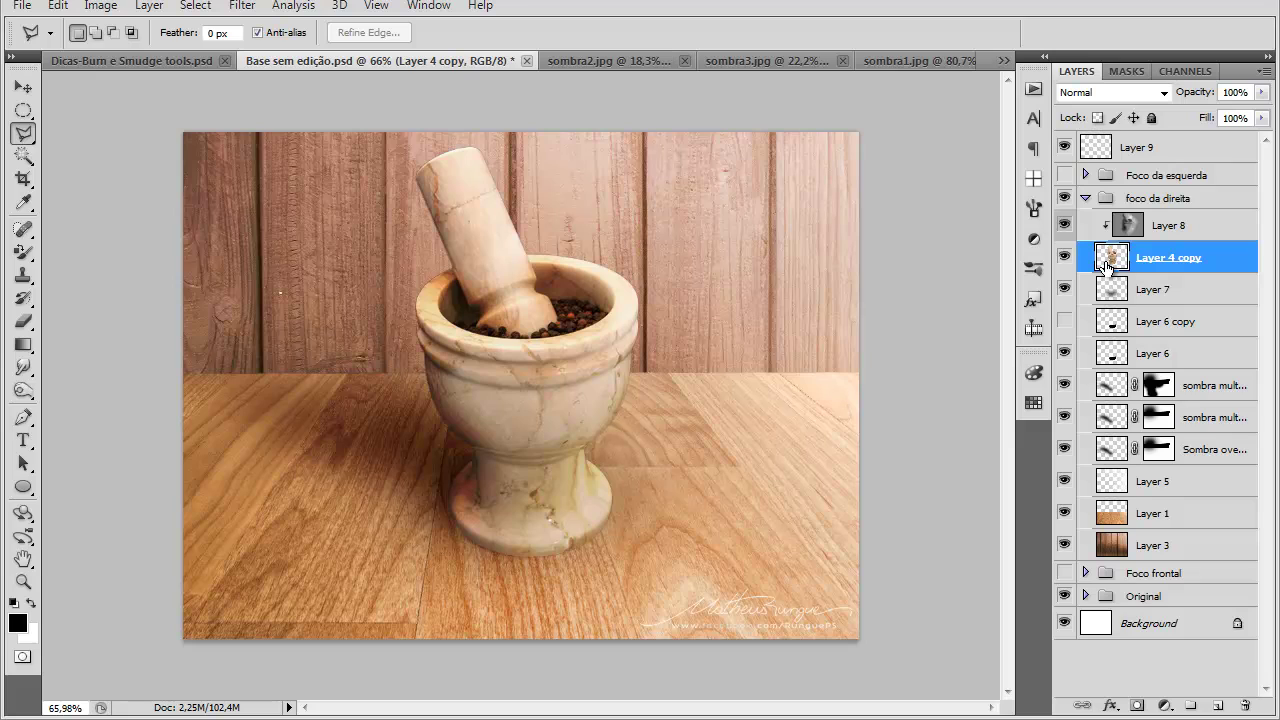
pyautogui.click(1064, 226)
pyautogui.click(1064, 226)
pyautogui.press('v')
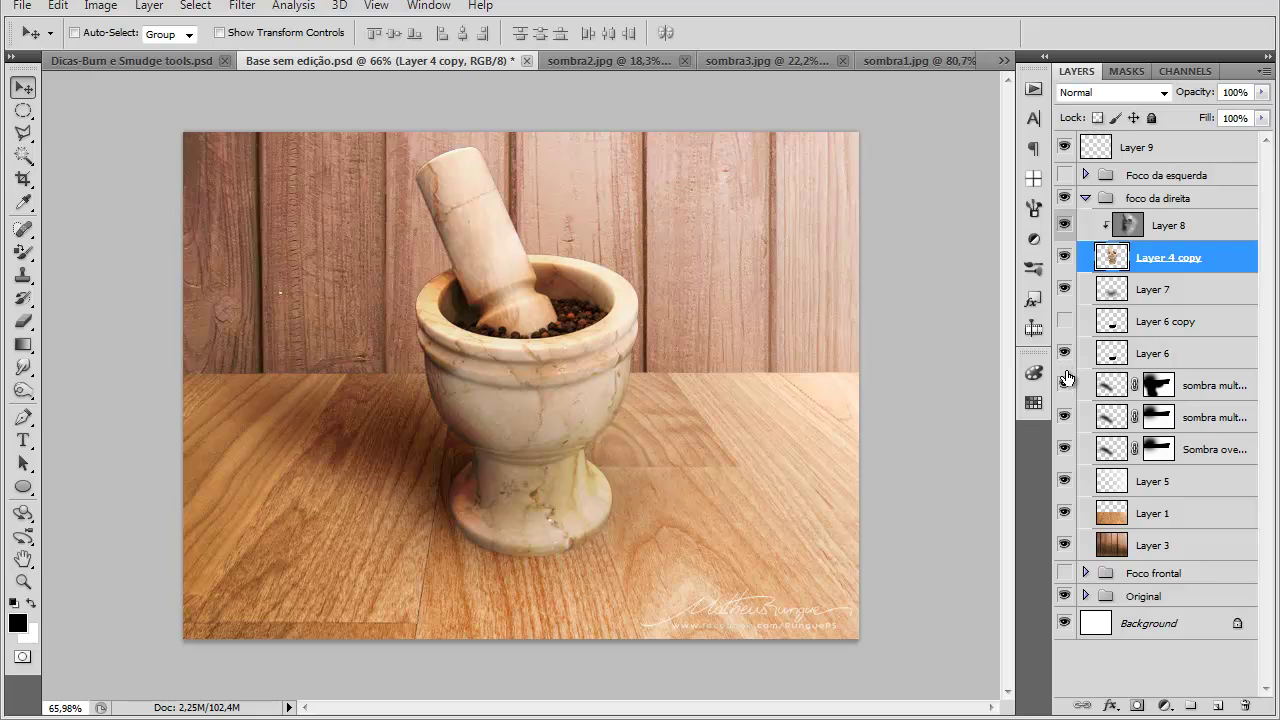
pyautogui.click(1065, 385)
pyautogui.click(1067, 412)
pyautogui.click(1066, 449)
pyautogui.click(1065, 450)
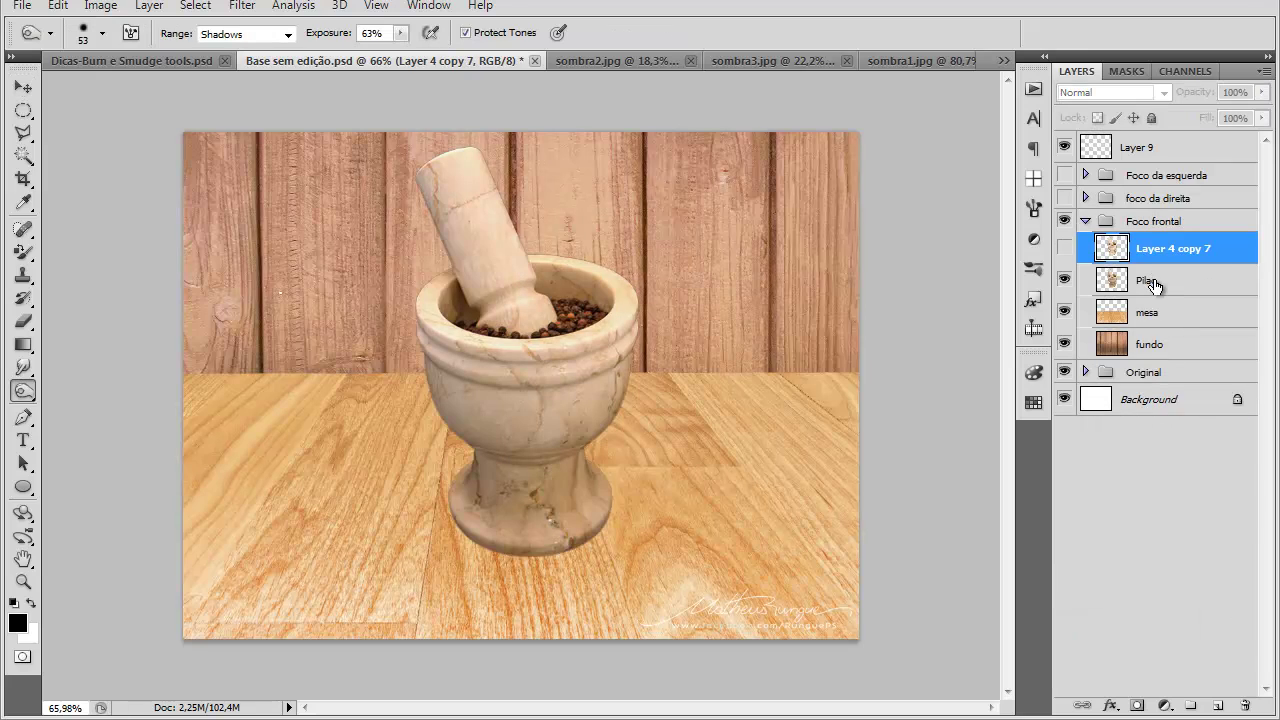
# Step: Duplicate the Pilao layer in the Foco frontal group and tone the pestle and bowl's Shadows range with a 208 px brush at 63% exposure
pyautogui.click(1155, 286)
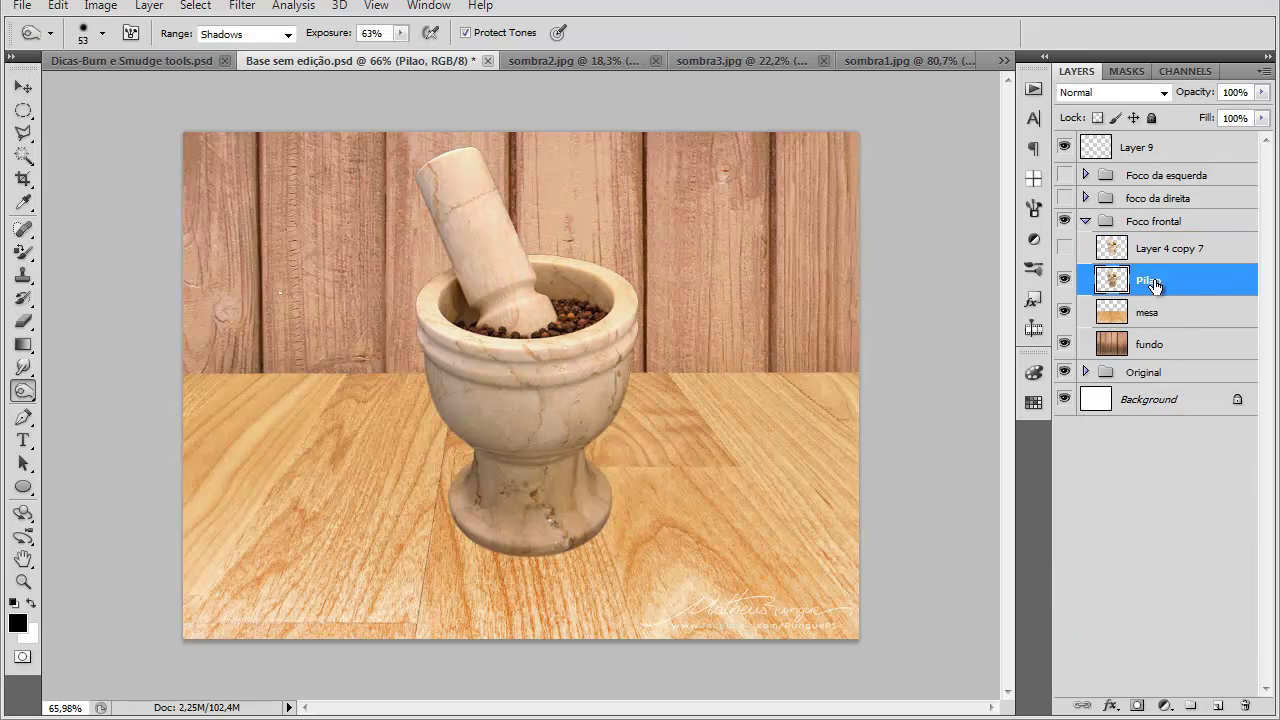
pyautogui.hotkey('ctrl', 'j')
pyautogui.keyDown('alt'); pyautogui.rightClick(545, 355); pyautogui.keyUp('alt')
pyautogui.keyDown('alt'); pyautogui.rightClick(546, 372); pyautogui.keyUp('alt')
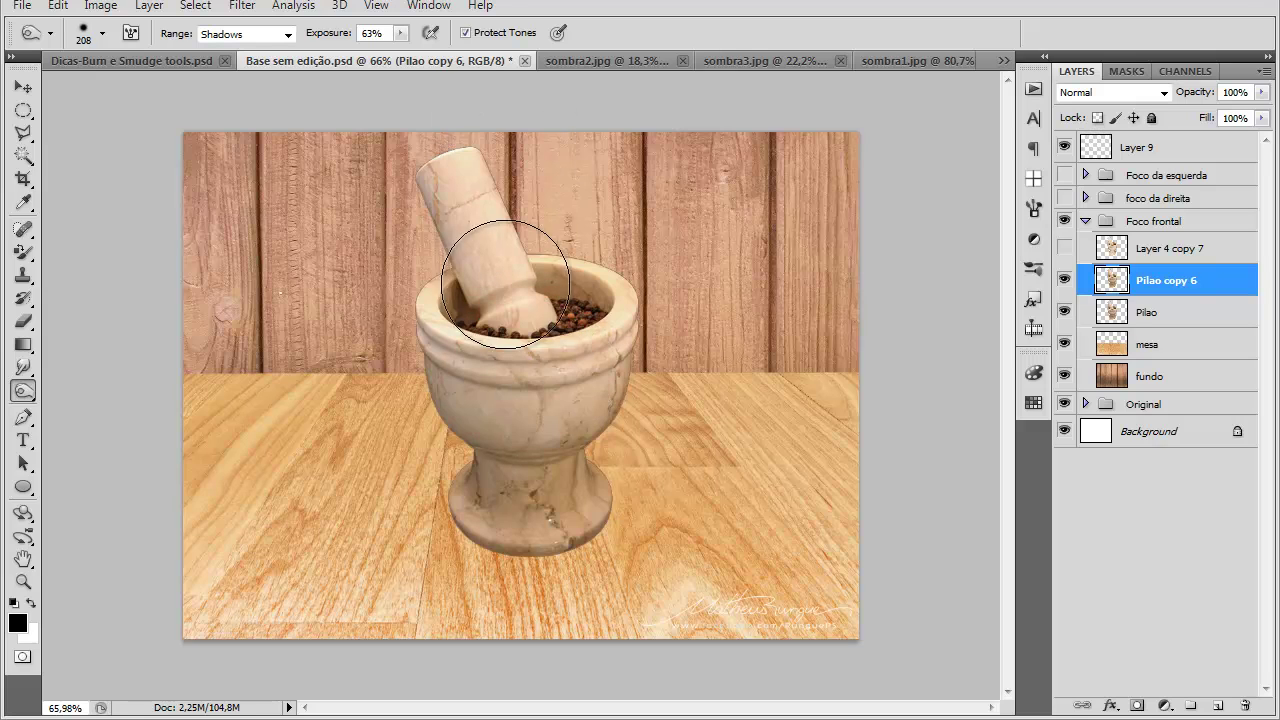
pyautogui.moveTo(527, 253)
pyautogui.mouseDown()
pyautogui.moveTo(541, 377)
pyautogui.moveTo(528, 279)
pyautogui.moveTo(490, 415)
pyautogui.moveTo(437, 430)
pyautogui.moveTo(497, 252)
pyautogui.moveTo(553, 240)
pyautogui.moveTo(562, 395)
pyautogui.moveTo(536, 353)
pyautogui.moveTo(544, 437)
pyautogui.moveTo(521, 343)
pyautogui.mouseUp()
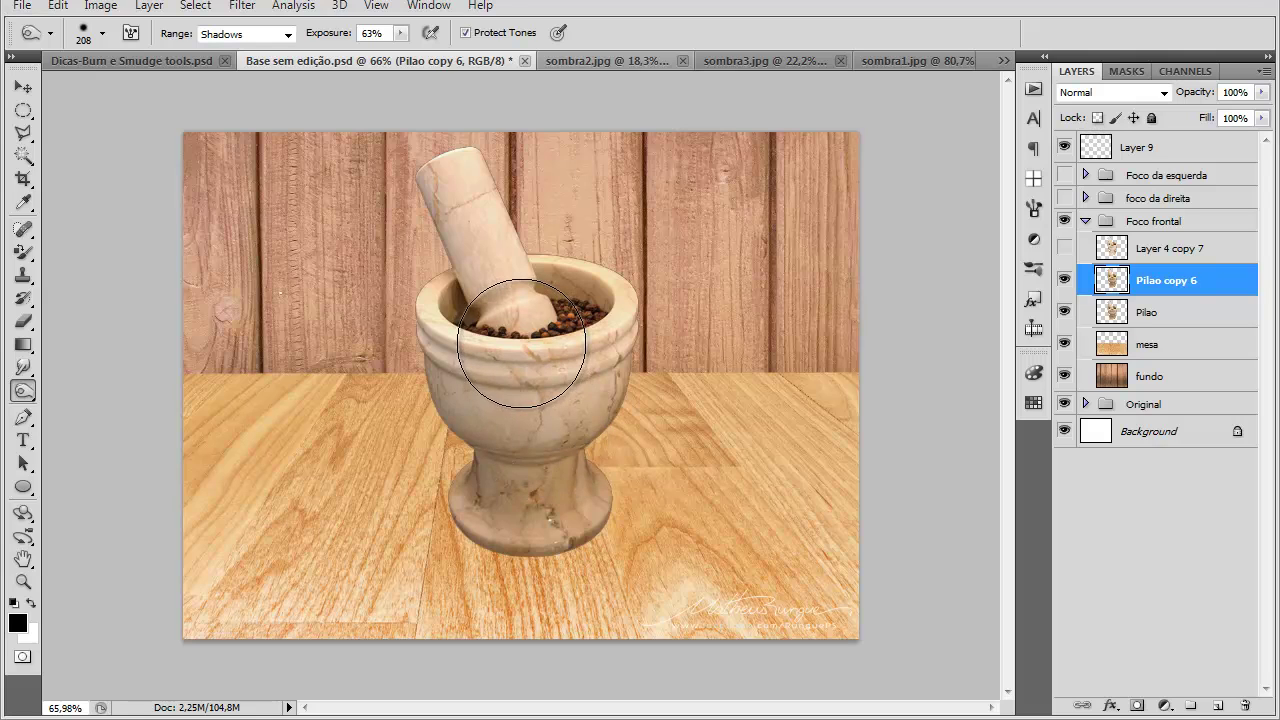
# Step: Lighten the Midtones of the pestle, bowl and base on Pilao copy 6 with a 165 px toning brush at 63% exposure
pyautogui.click(246, 36)
pyautogui.click(257, 78)
pyautogui.moveTo(528, 528)
pyautogui.mouseDown()
pyautogui.moveTo(538, 388)
pyautogui.moveTo(520, 377)
pyautogui.moveTo(623, 337)
pyautogui.moveTo(669, 357)
pyautogui.moveTo(598, 332)
pyautogui.mouseUp()
pyautogui.moveTo(413, 334)
pyautogui.mouseDown()
pyautogui.moveTo(383, 357)
pyautogui.moveTo(394, 424)
pyautogui.moveTo(424, 475)
pyautogui.moveTo(645, 486)
pyautogui.moveTo(563, 529)
pyautogui.moveTo(515, 497)
pyautogui.mouseUp()
pyautogui.keyDown('alt'); pyautogui.rightClick(571, 514); pyautogui.keyUp('alt')
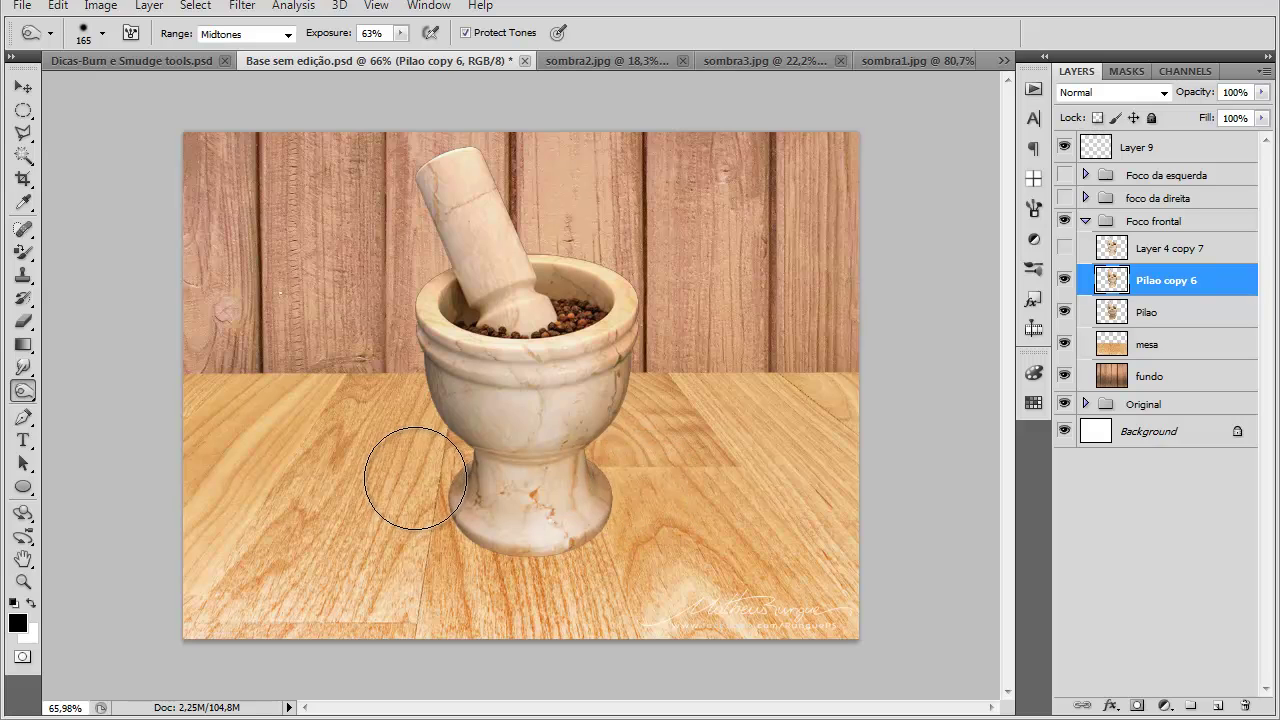
pyautogui.moveTo(381, 270)
pyautogui.mouseDown()
pyautogui.moveTo(556, 220)
pyautogui.moveTo(642, 249)
pyautogui.moveTo(607, 250)
pyautogui.mouseUp()
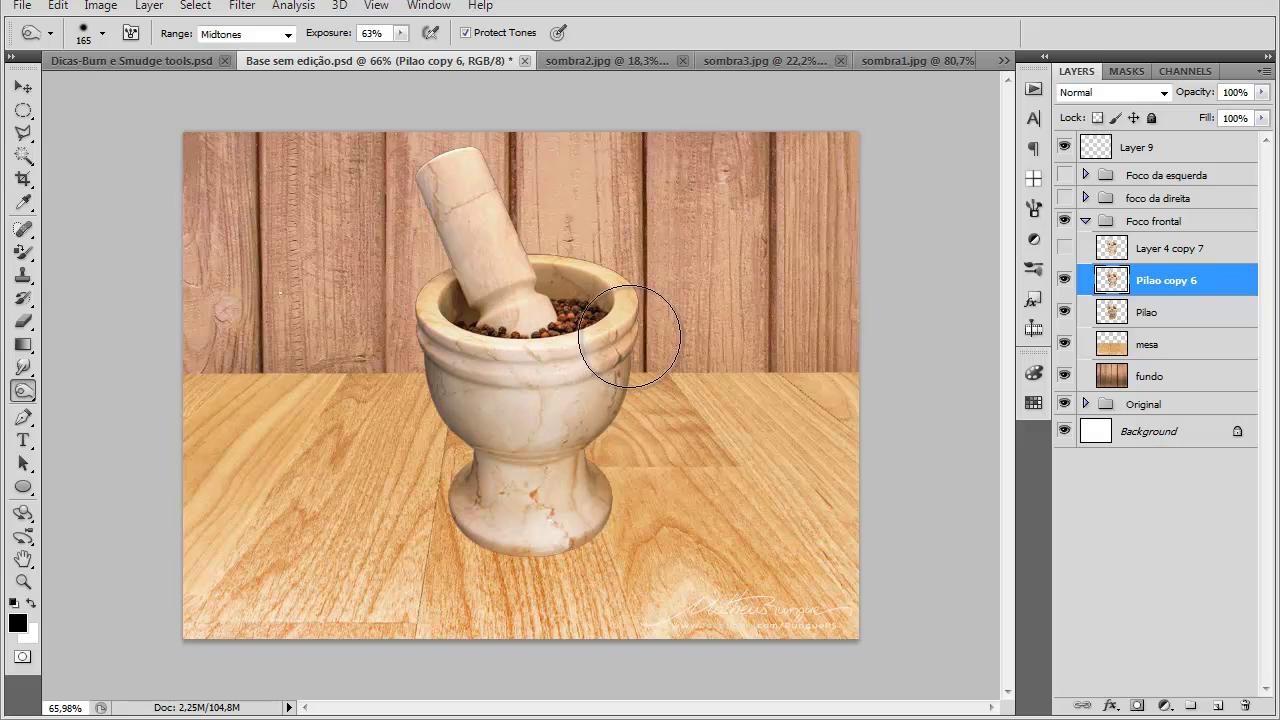
# Step: Try further midtone toning on the upper part of the pestle and undo the last strokes
pyautogui.moveTo(421, 155)
pyautogui.mouseDown()
pyautogui.moveTo(420, 178)
pyautogui.moveTo(457, 214)
pyautogui.moveTo(437, 226)
pyautogui.moveTo(457, 170)
pyautogui.mouseUp()
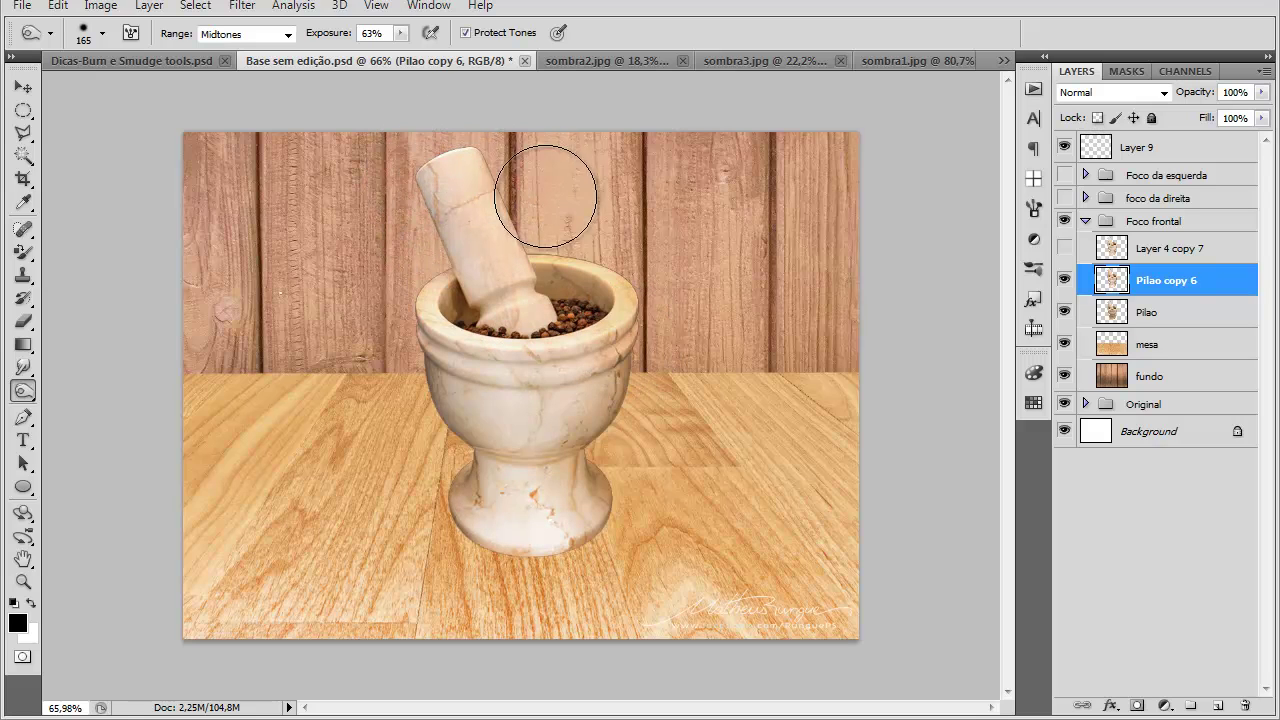
pyautogui.press('alt')
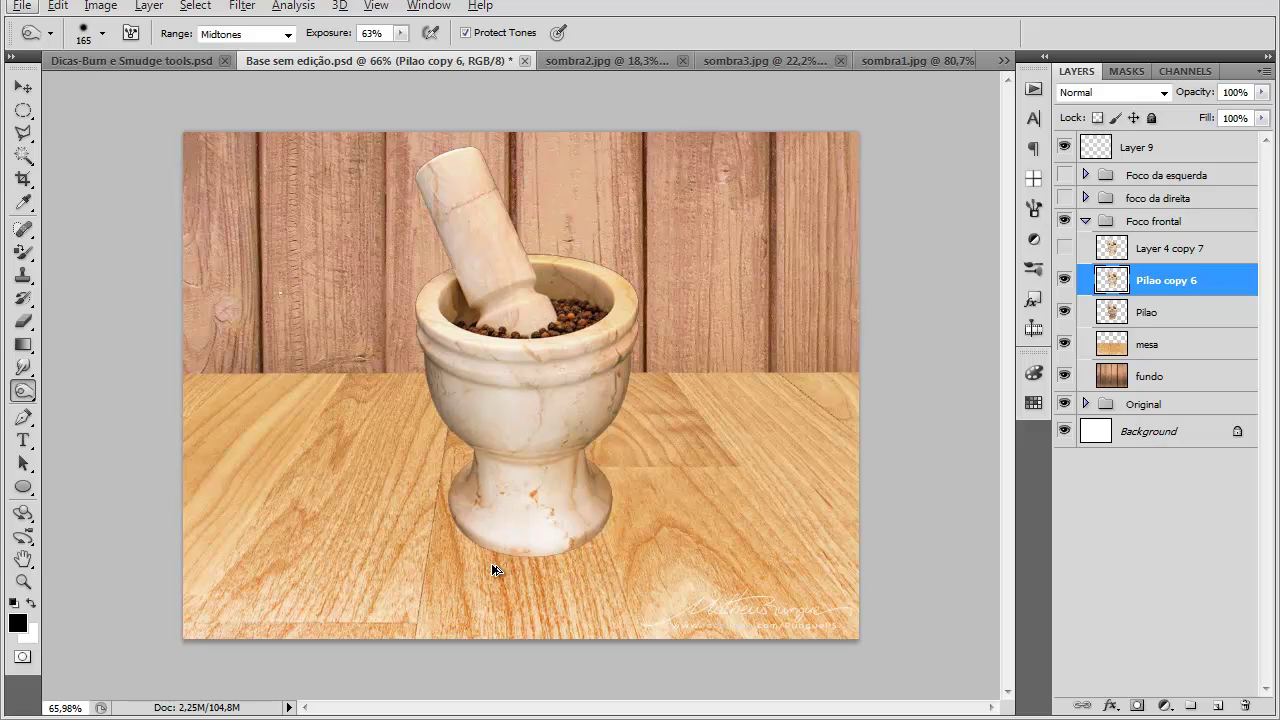
pyautogui.hotkey('ctrl', 'alt', 'z')
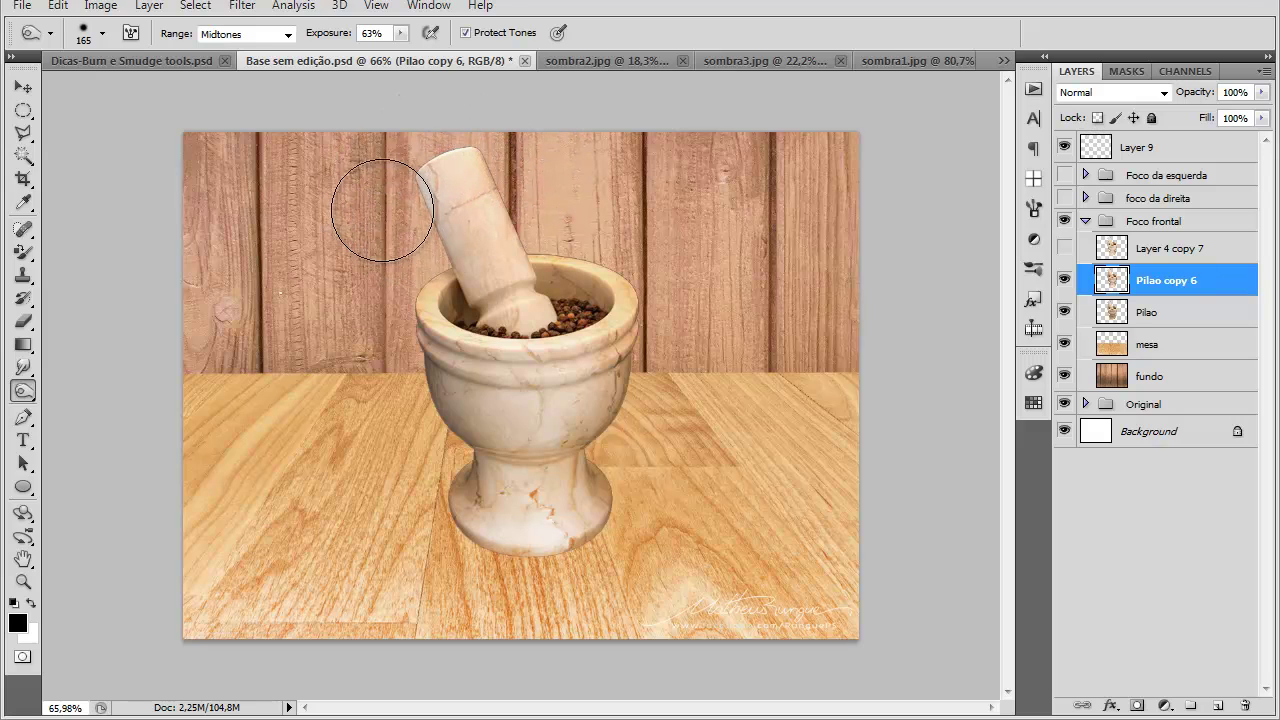
pyautogui.press('z')
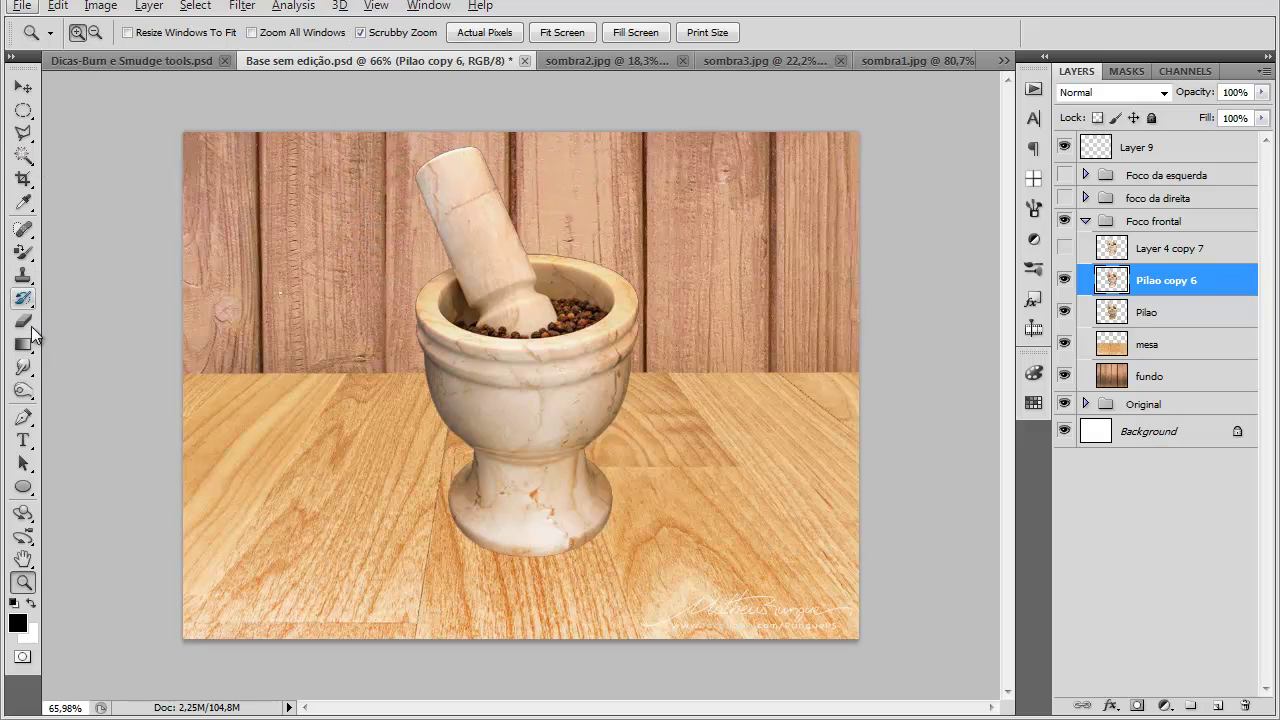
pyautogui.click(24, 391)
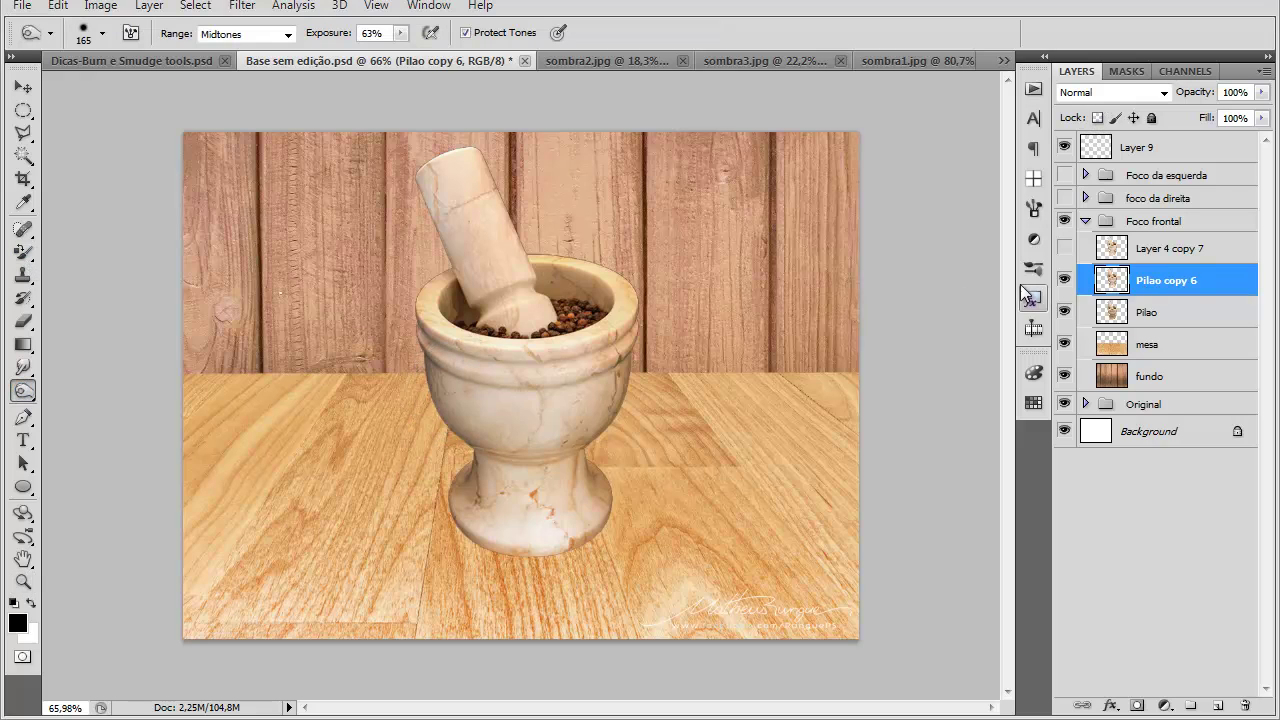
# Step: Set Pilao copy 6's blending mode to Luminosity and compare the mortar with that layer hidden and shown
pyautogui.click(1148, 97)
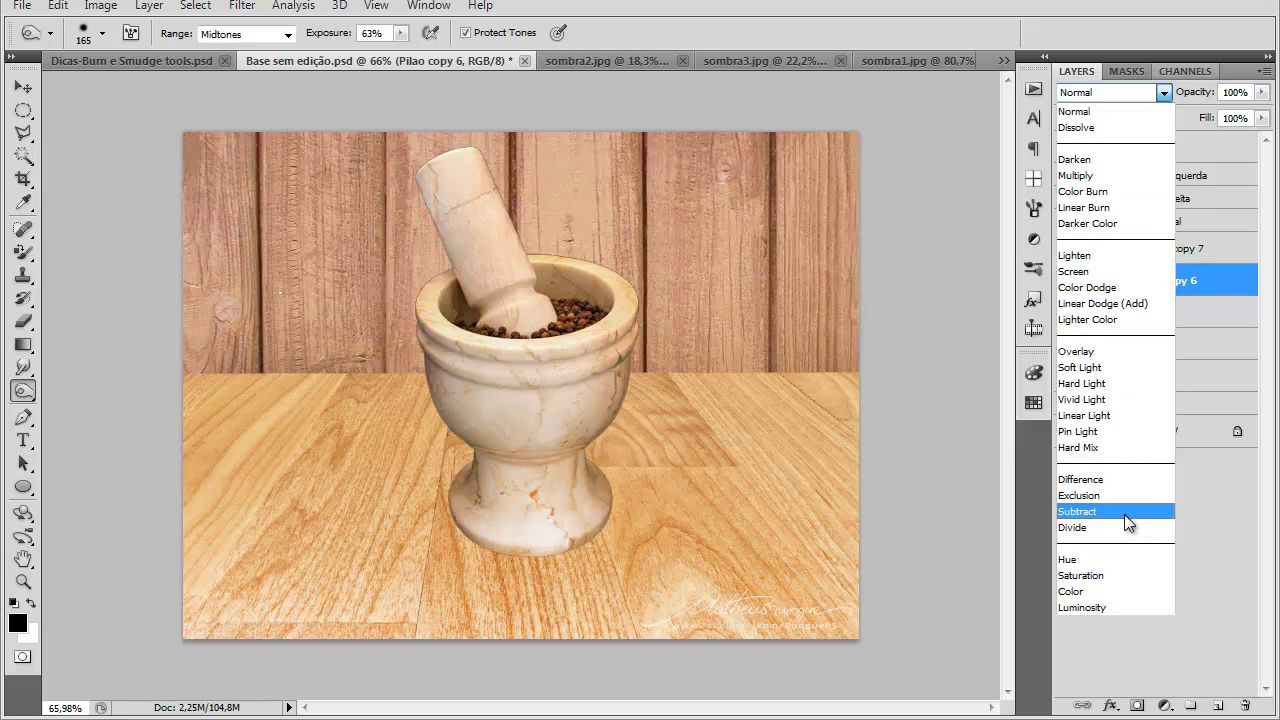
pyautogui.click(1115, 607)
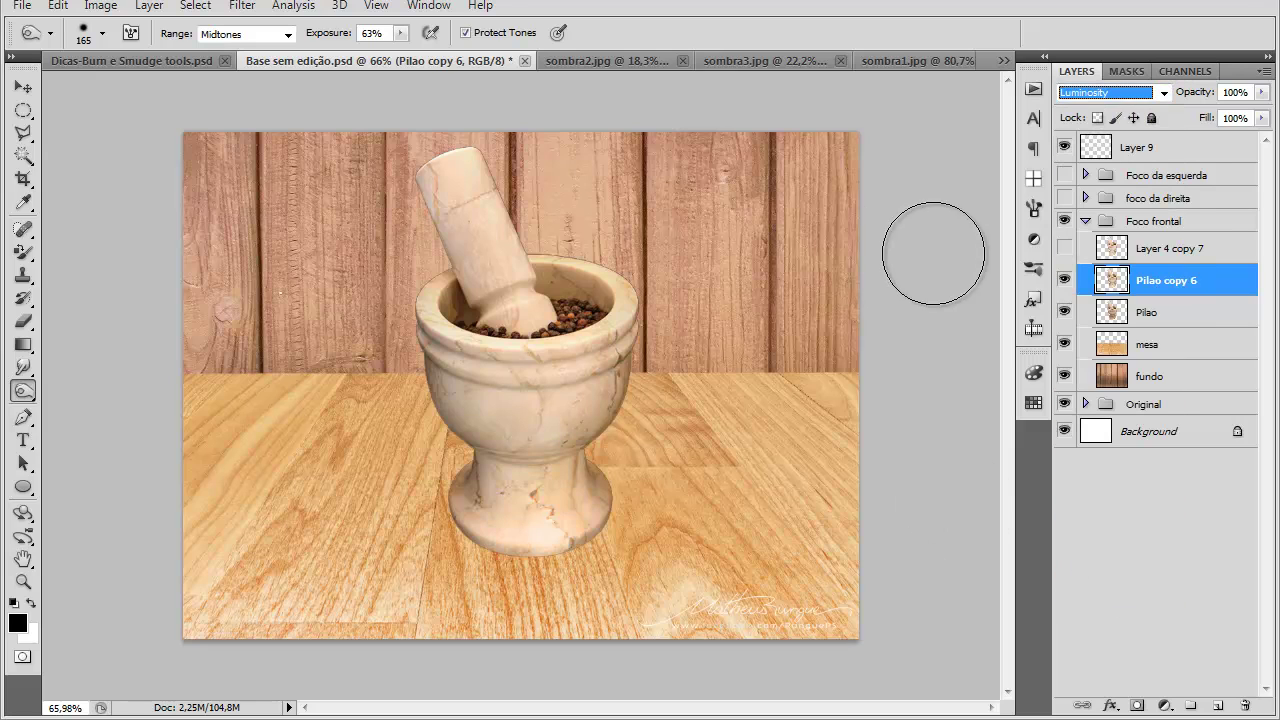
pyautogui.click(1066, 280)
pyautogui.click(1066, 280)
pyautogui.click(1066, 280)
pyautogui.click(1066, 280)
pyautogui.click(1066, 280)
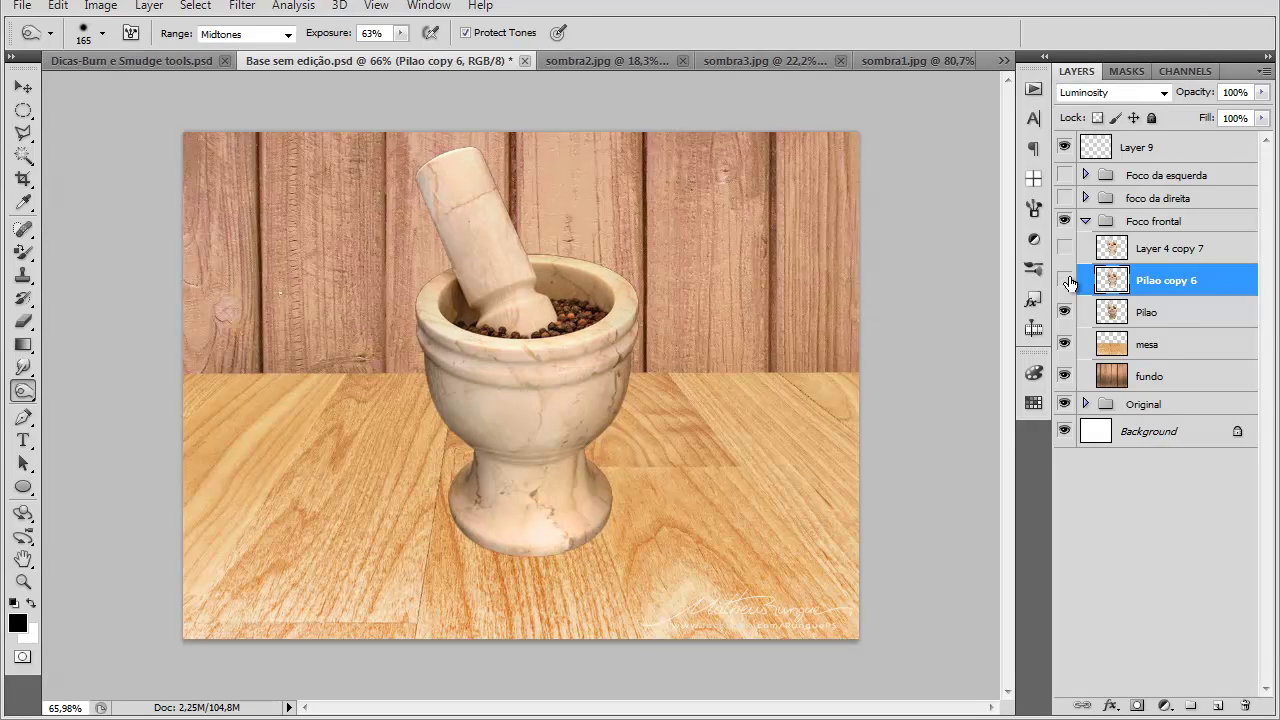
pyautogui.click(1066, 280)
# Step: Duplicate the Pilao copy 6 layer and set the duplicate's blending mode to Normal
pyautogui.hotkey('ctrl', 'j')
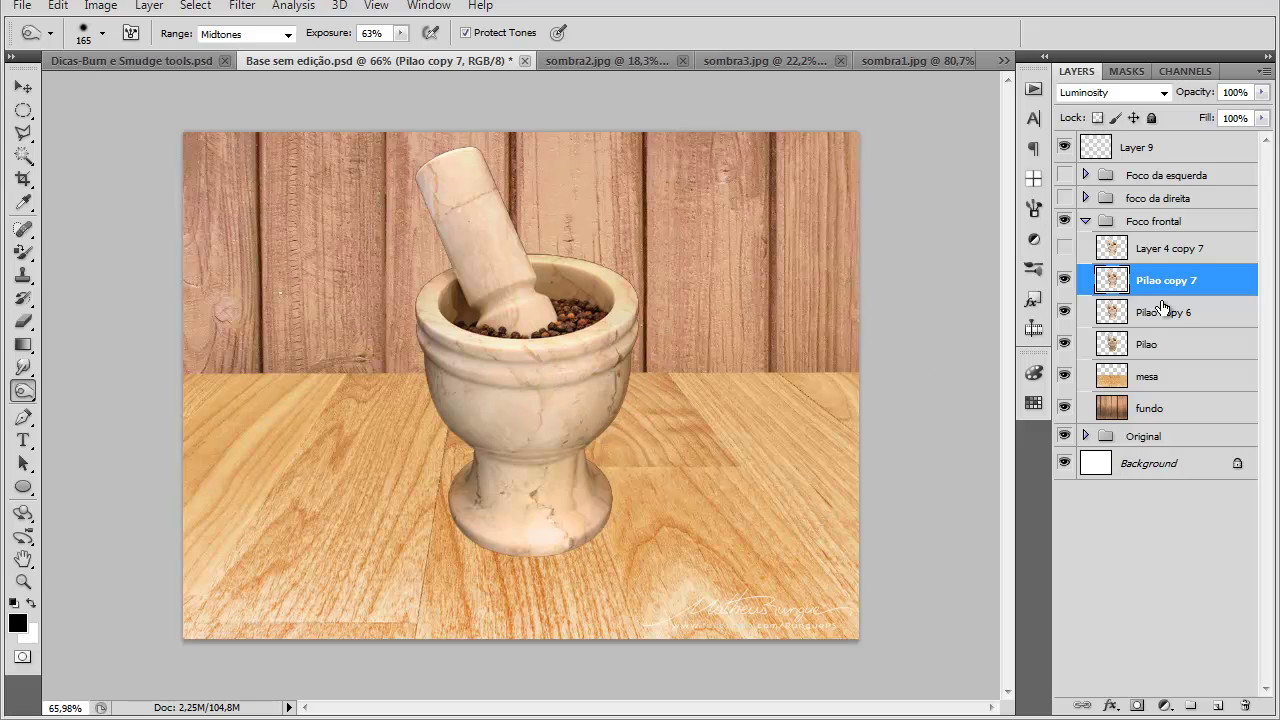
pyautogui.click(1100, 94)
pyautogui.click(1095, 110)
# Step: Distort the duplicated mortar in perspective, narrowing its upper edge and widening its base over the original mortar
pyautogui.click(23, 133)
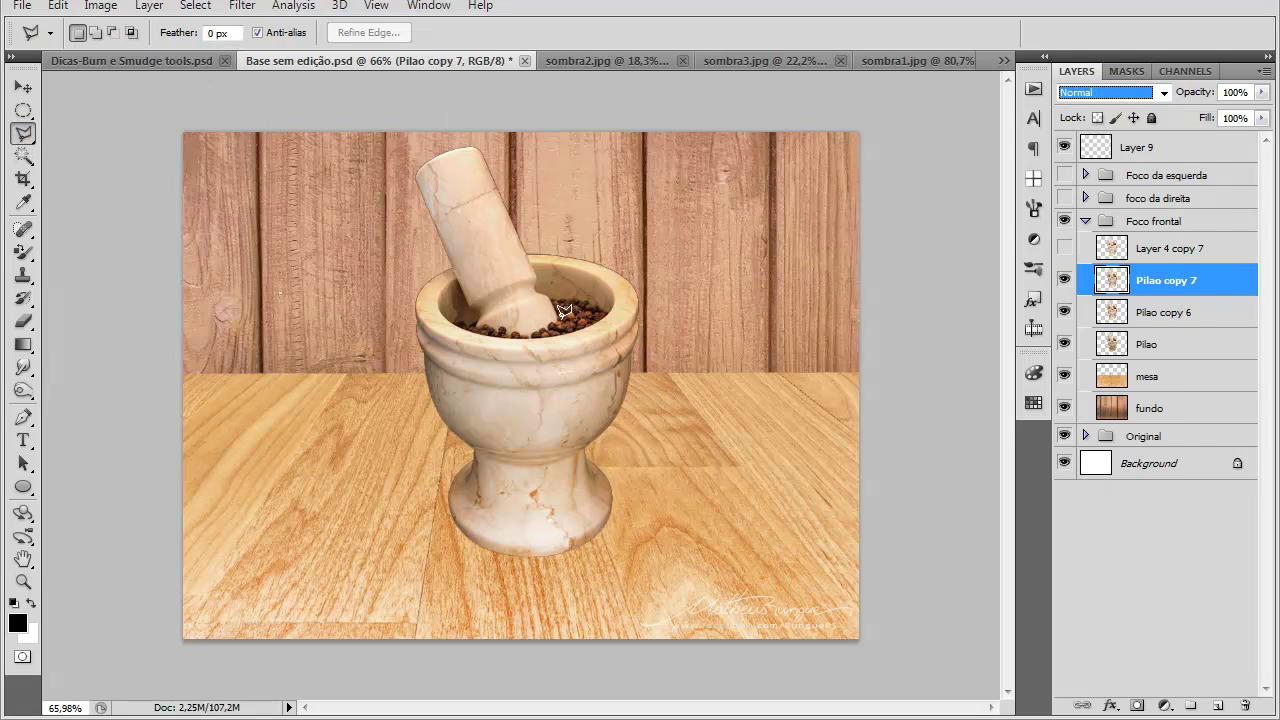
pyautogui.rightClick(562, 321)
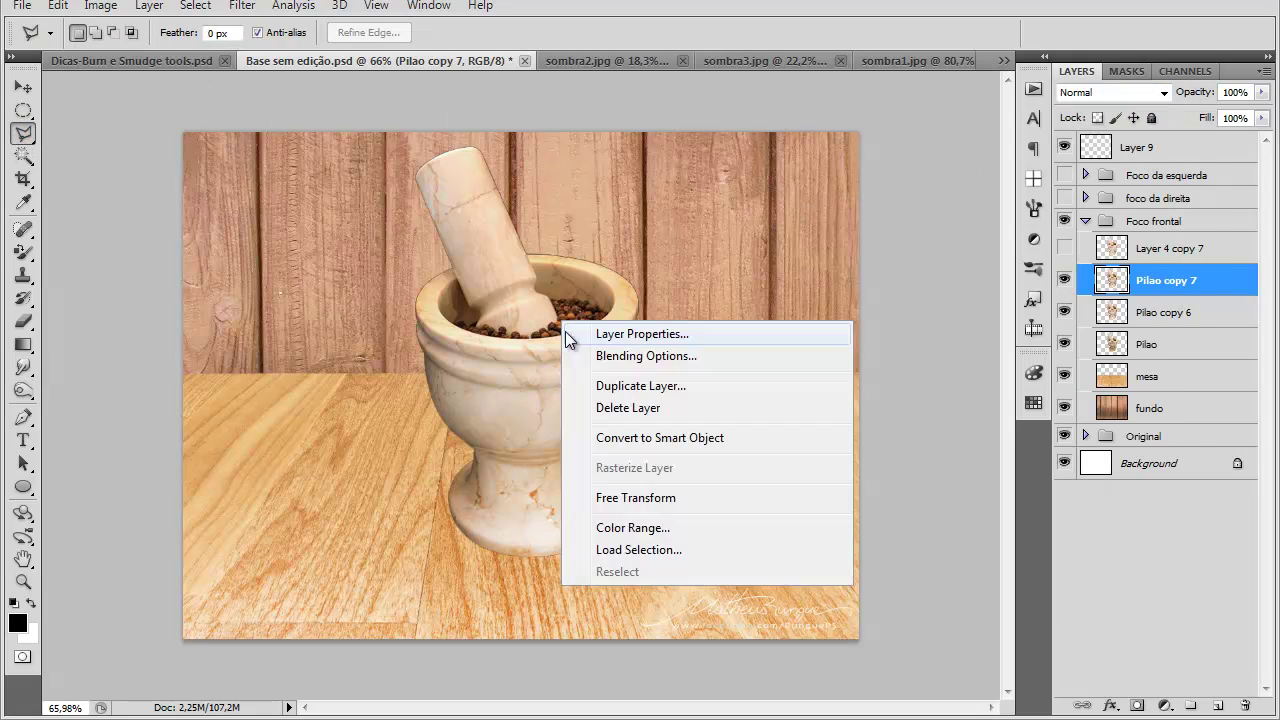
pyautogui.click(640, 498)
pyautogui.rightClick(514, 396)
pyautogui.click(600, 508)
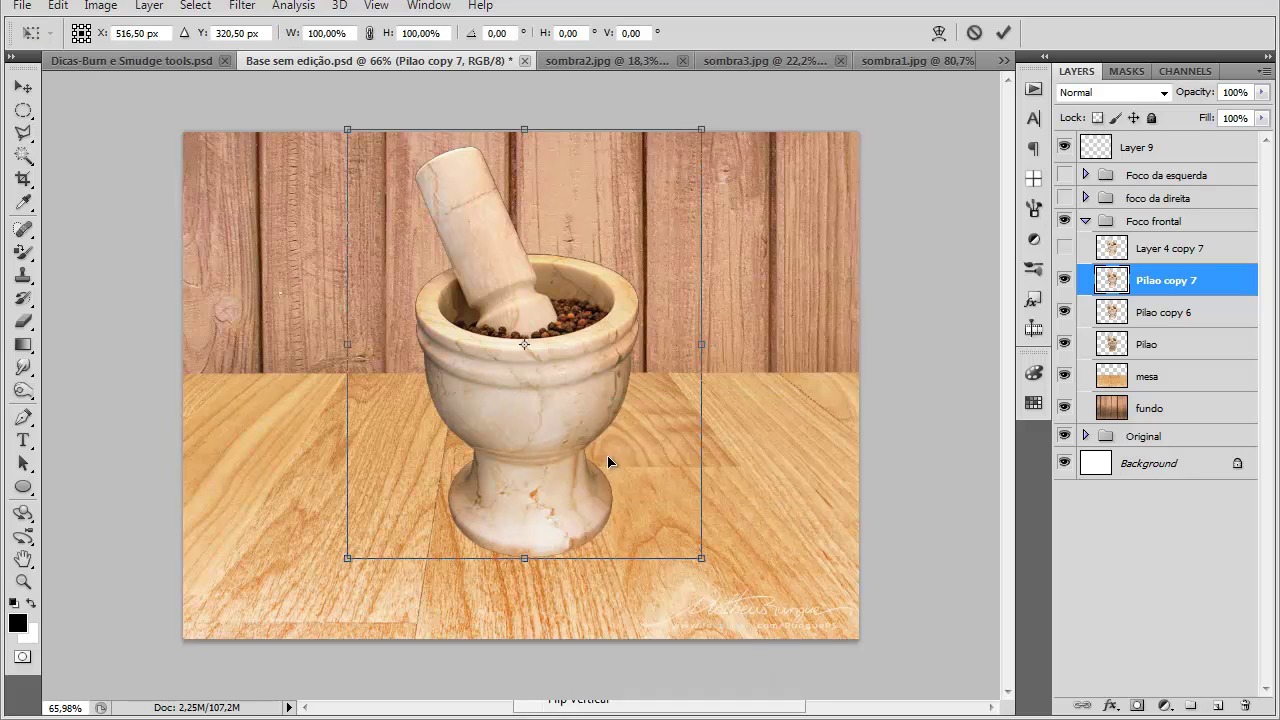
pyautogui.moveTo(539, 130); pyautogui.dragTo(551, 334)
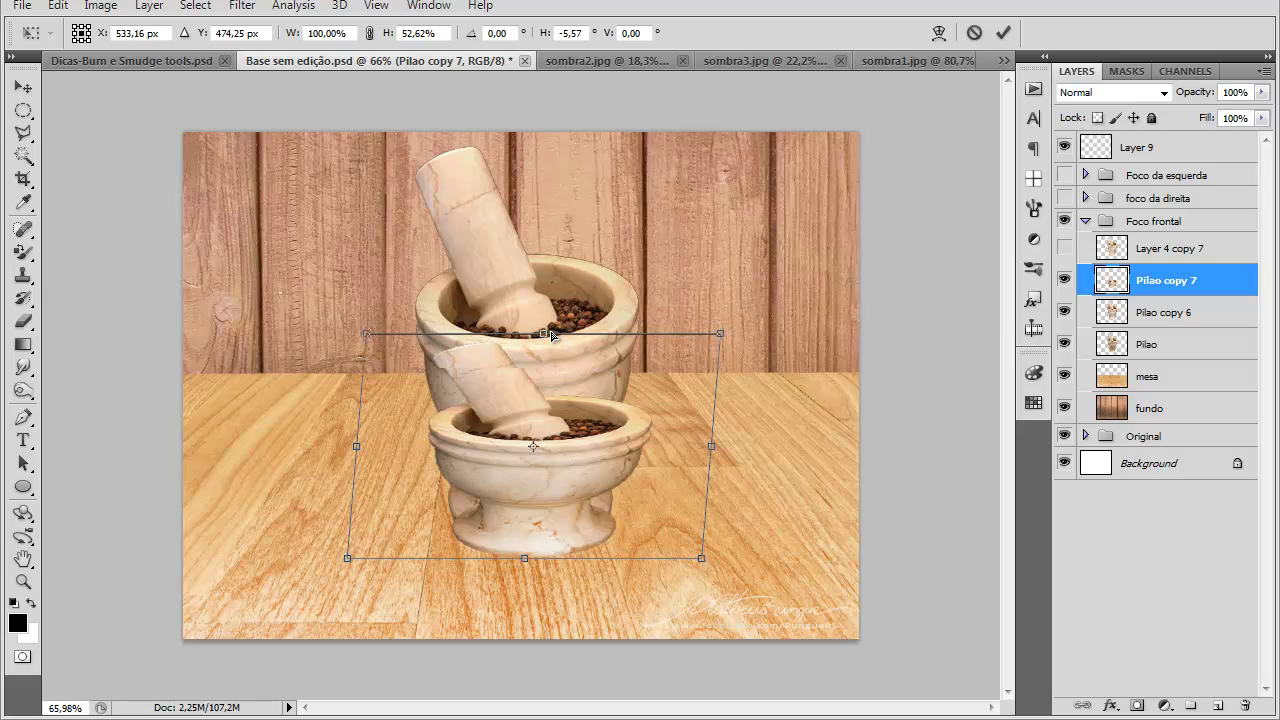
pyautogui.moveTo(720, 332); pyautogui.dragTo(629, 201)
pyautogui.moveTo(357, 334); pyautogui.dragTo(393, 127)
pyautogui.moveTo(701, 558); pyautogui.dragTo(752, 512)
pyautogui.moveTo(477, 178); pyautogui.dragTo(534, 162)
pyautogui.moveTo(651, 196); pyautogui.dragTo(637, 143)
pyautogui.moveTo(514, 312); pyautogui.dragTo(535, 318)
pyautogui.moveTo(658, 150); pyautogui.dragTo(610, 143)
pyautogui.moveTo(518, 318); pyautogui.dragTo(533, 368)
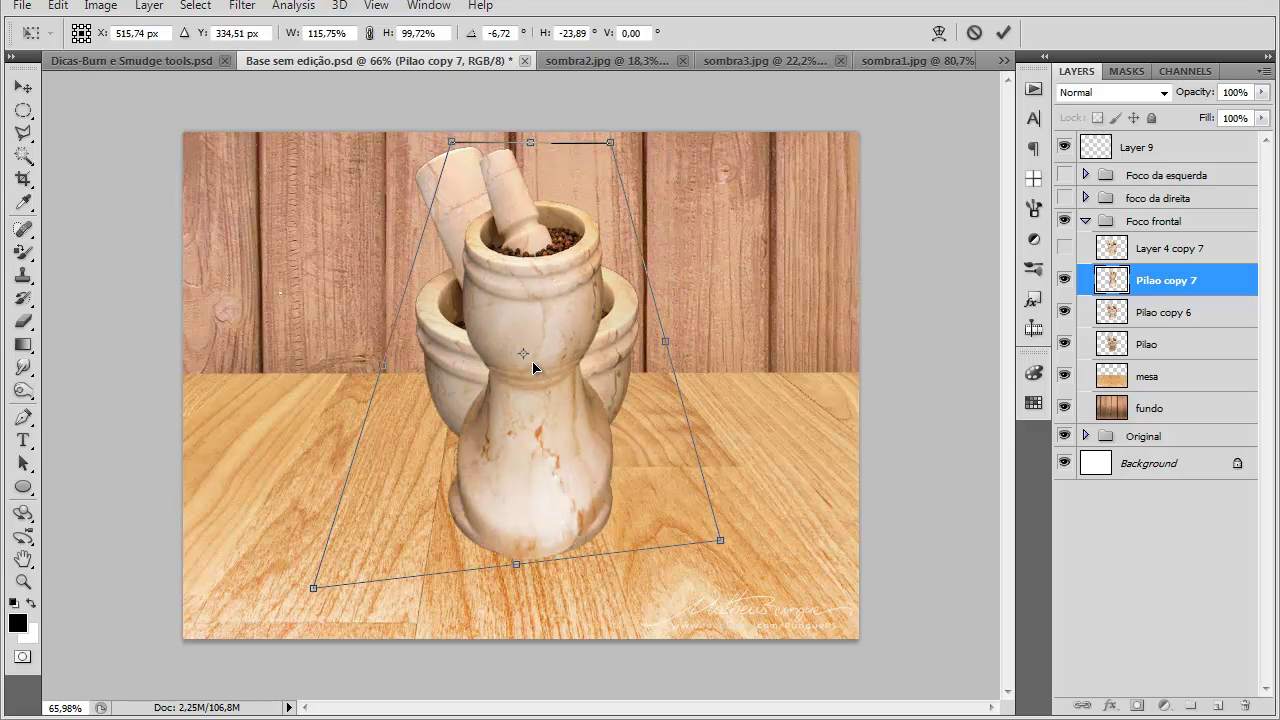
# Step: Level and widen the distorted copy's lower edge, shift it down onto the mortar's base, and apply the transformation
pyautogui.moveTo(321, 554); pyautogui.dragTo(322, 546)
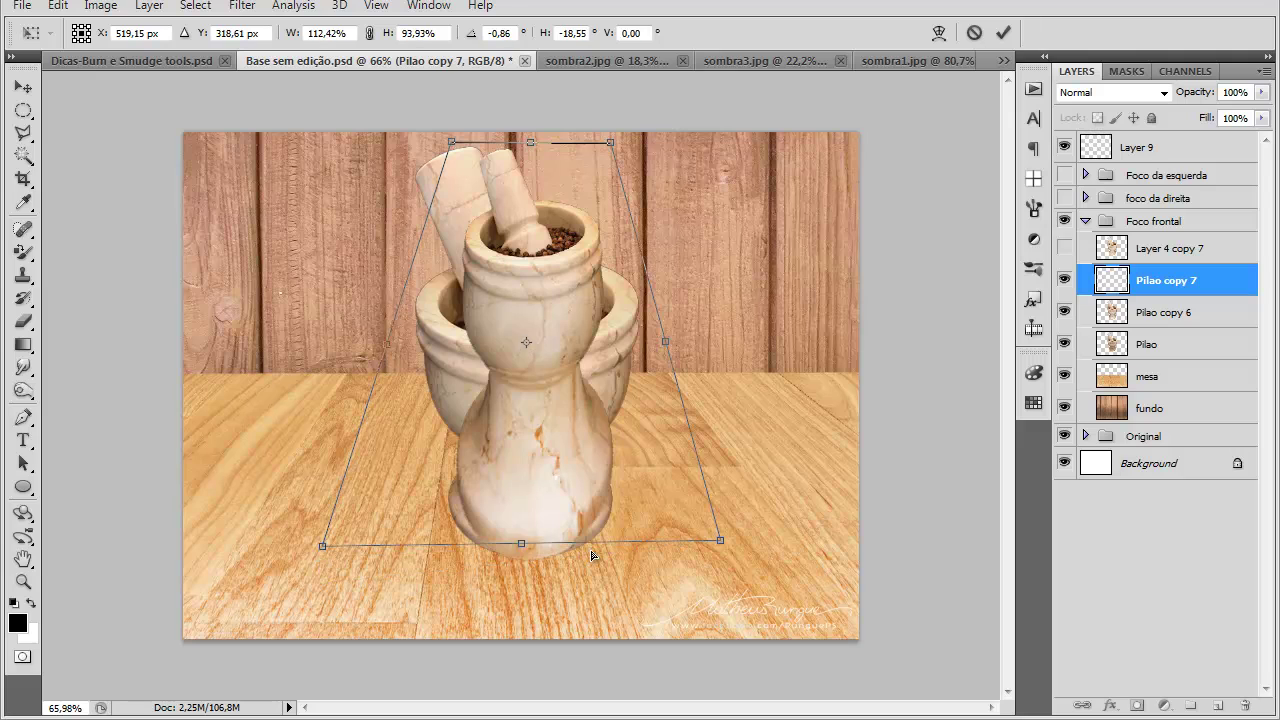
pyautogui.moveTo(725, 539); pyautogui.dragTo(765, 512)
pyautogui.moveTo(322, 546); pyautogui.dragTo(290, 531)
pyautogui.moveTo(466, 436); pyautogui.dragTo(517, 455)
pyautogui.press('Return')
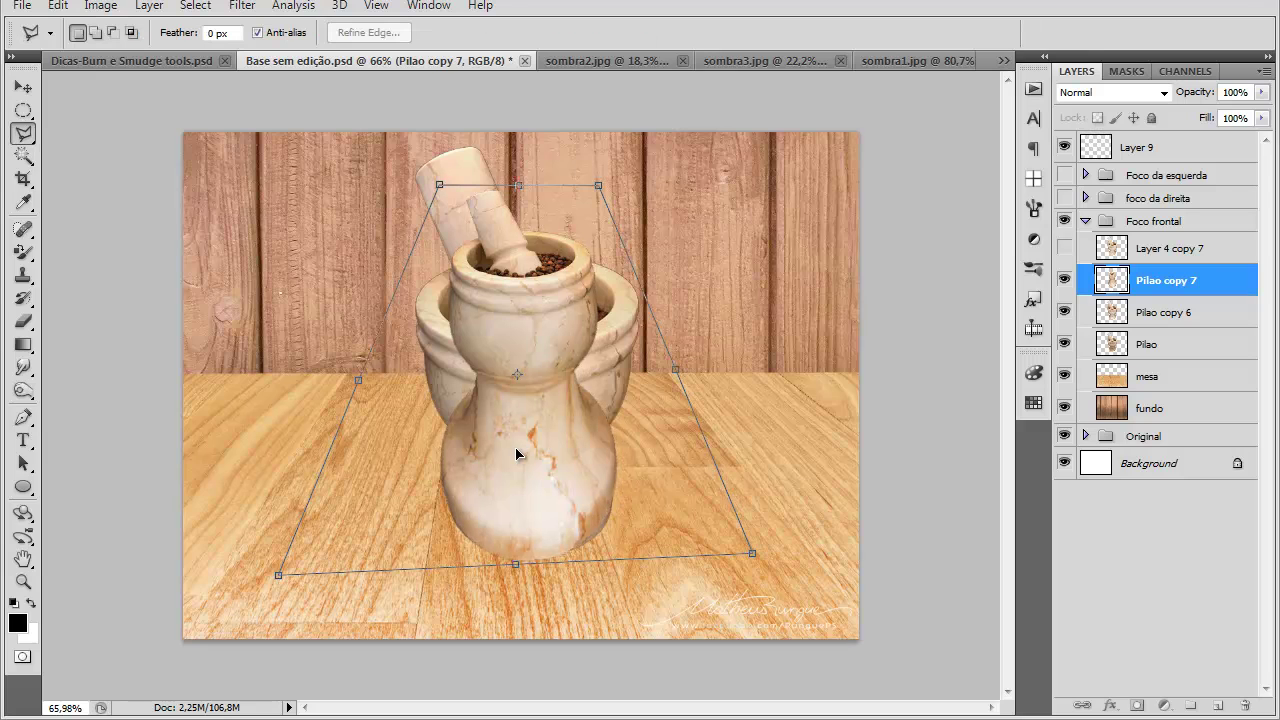
# Step: Place Pilao copy 7 beneath the Pilao layer and turn it solid black with Hue/Saturation as a shadow shape
pyautogui.moveTo(1200, 284); pyautogui.dragTo(1199, 358)
pyautogui.hotkey('ctrl', 'u')
pyautogui.moveTo(978, 455); pyautogui.dragTo(834, 434)
pyautogui.click(1175, 243)
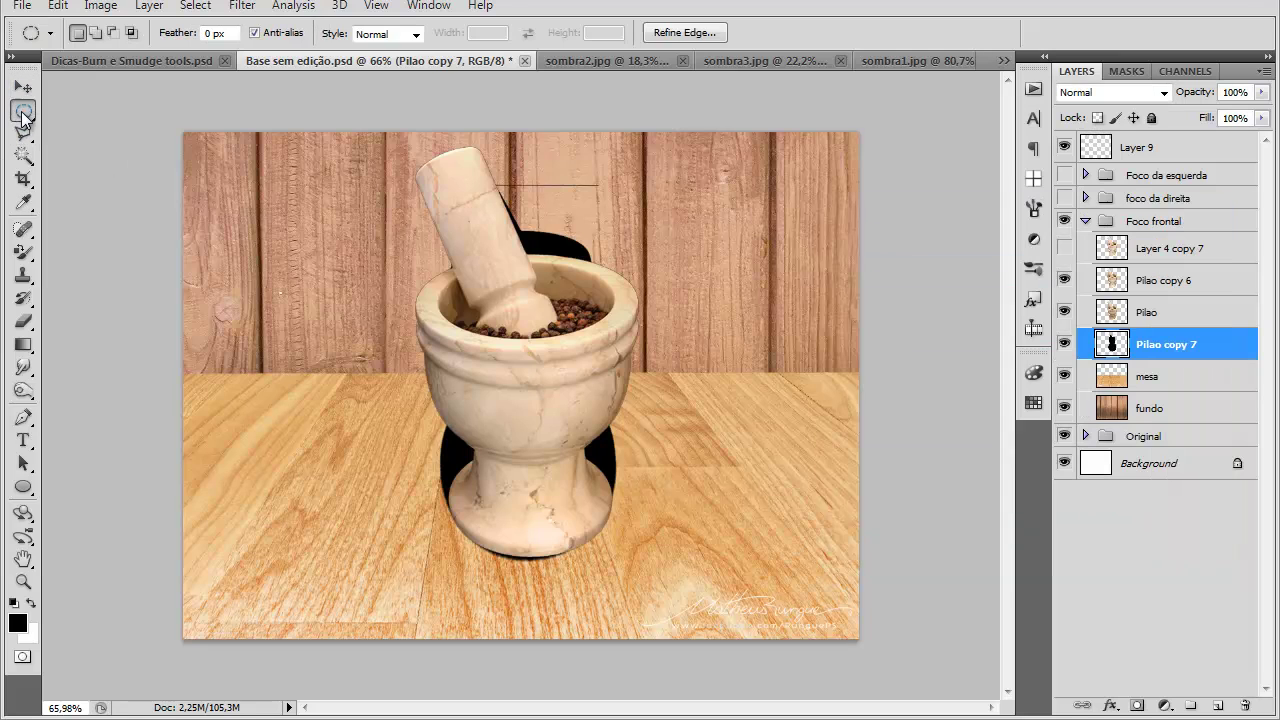
# Step: Select the wall area around the pestle with a rectangular marquee, delete the black shadow inside it, and deselect
pyautogui.click(24, 110)
pyautogui.click(65, 104)
pyautogui.moveTo(290, 133); pyautogui.dragTo(393, 160)
pyautogui.moveTo(752, 323); pyautogui.dragTo(778, 356)
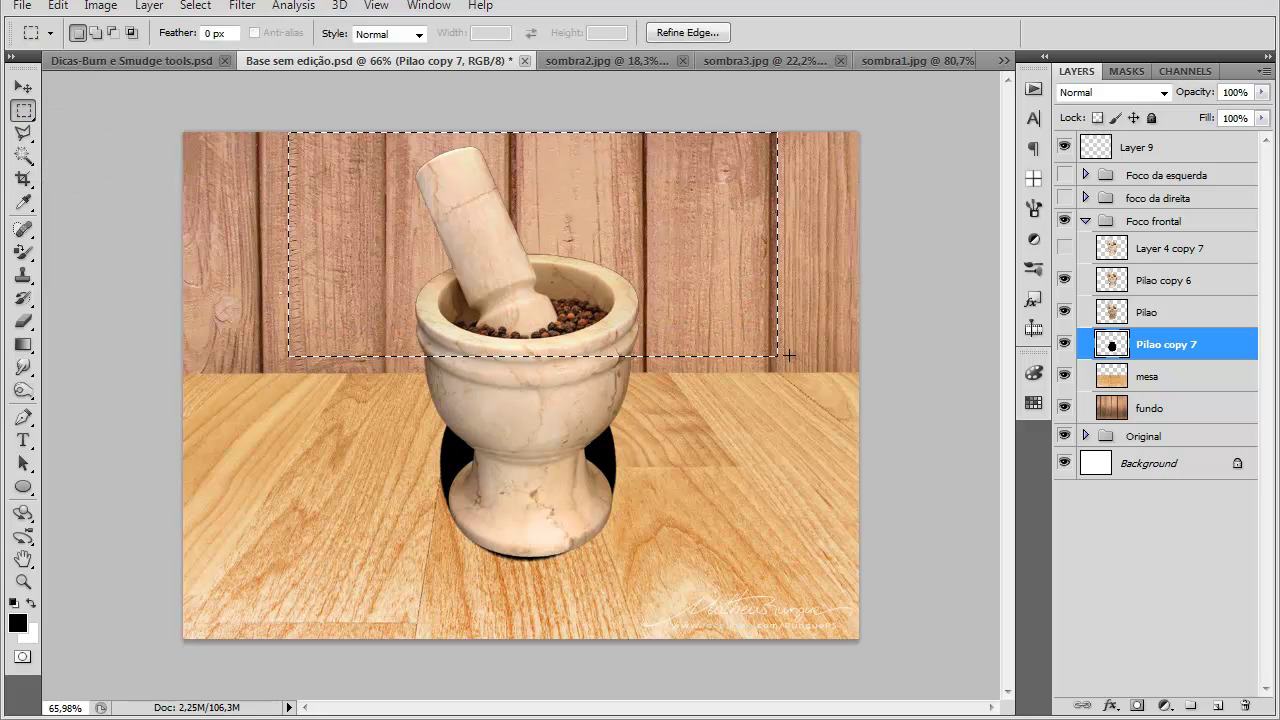
pyautogui.hotkey('ctrl', 'd')
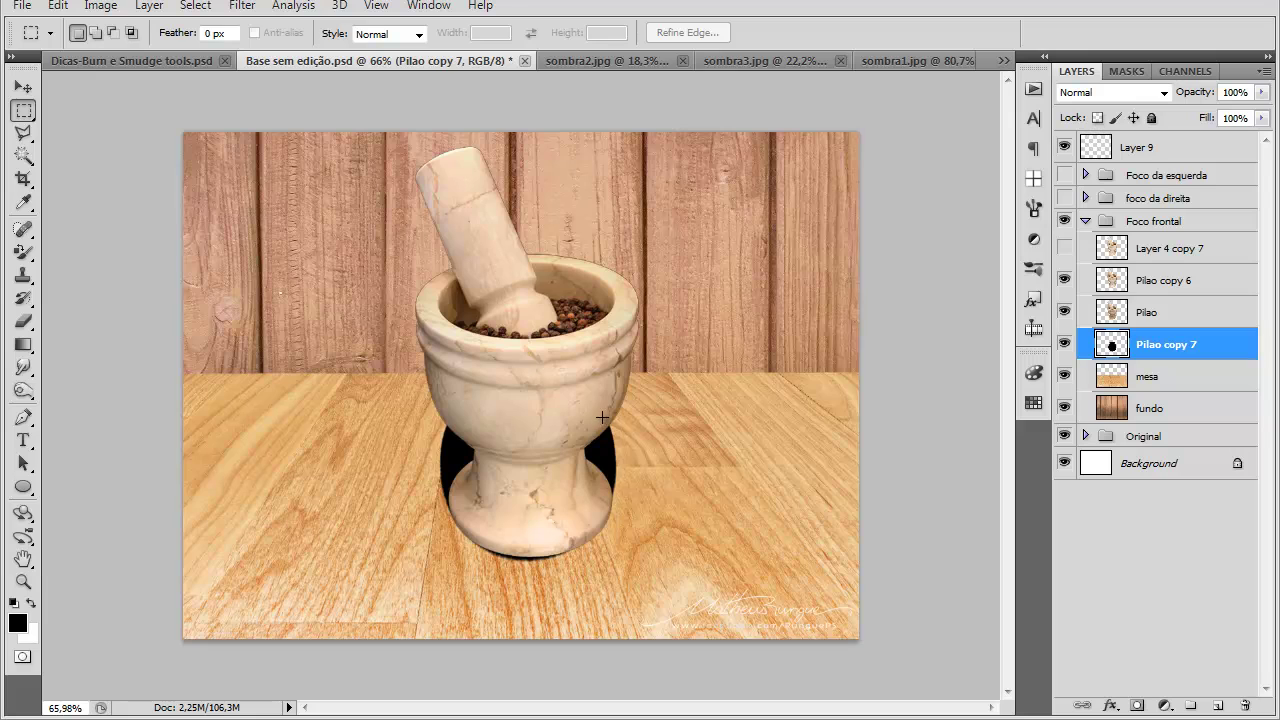
# Step: Warp the black shadow shape, pulling its sides and lower edge inward behind the mortar's base
pyautogui.rightClick(604, 417)
pyautogui.click(725, 597)
pyautogui.rightClick(577, 470)
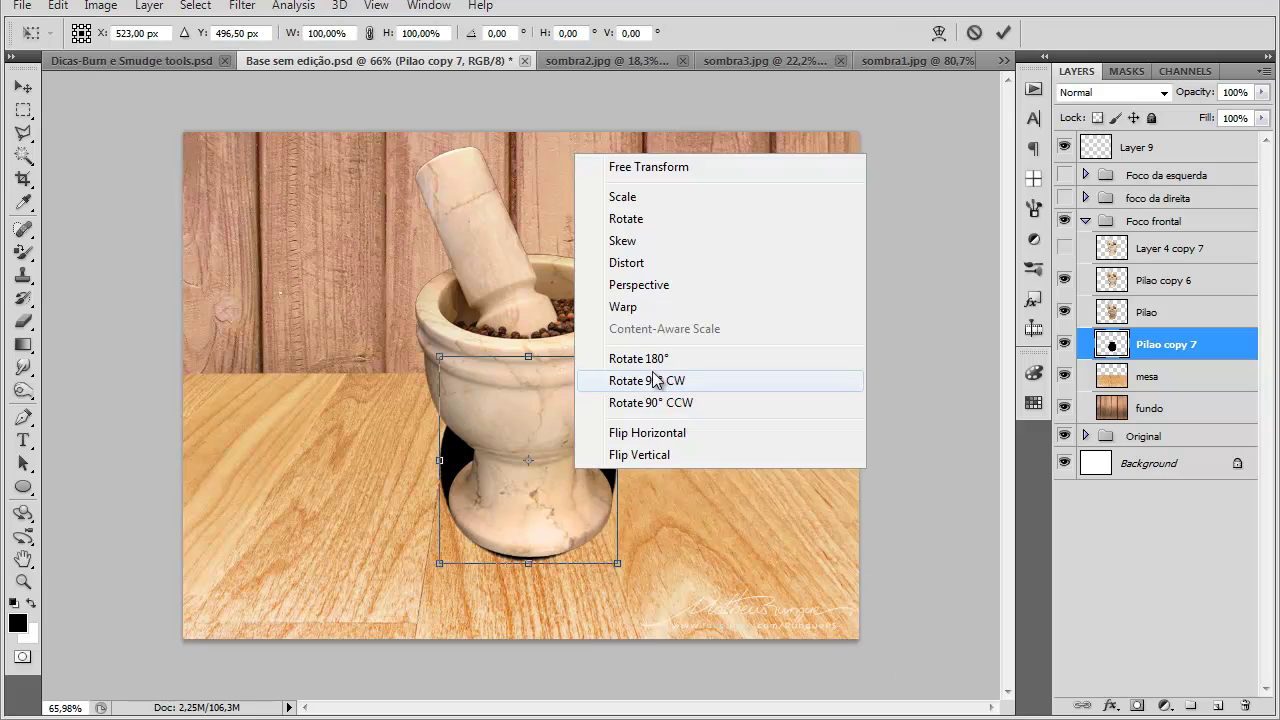
pyautogui.click(659, 314)
pyautogui.moveTo(616, 430); pyautogui.dragTo(606, 436)
pyautogui.moveTo(445, 428); pyautogui.dragTo(459, 429)
pyautogui.moveTo(527, 563); pyautogui.dragTo(526, 549)
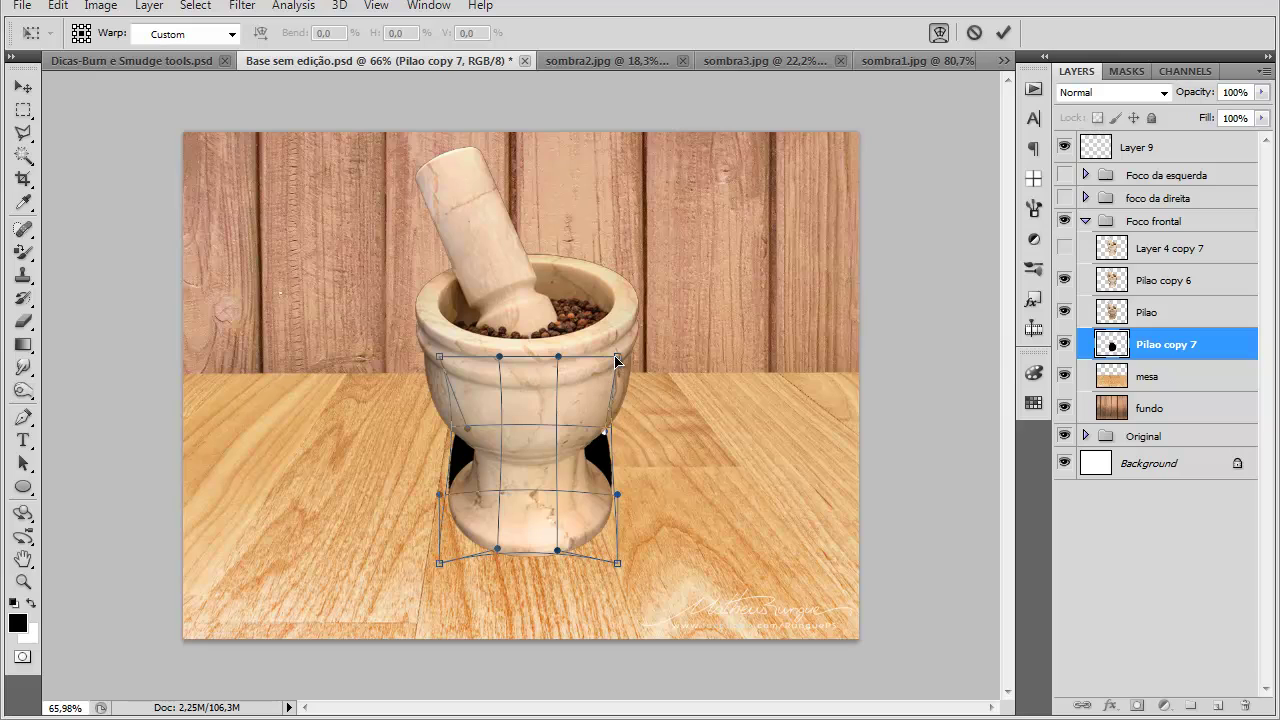
# Step: Stretch the warped shadow's upper corners outward so it flares on both sides of the bowl, and apply the warp
pyautogui.moveTo(614, 353); pyautogui.dragTo(705, 303)
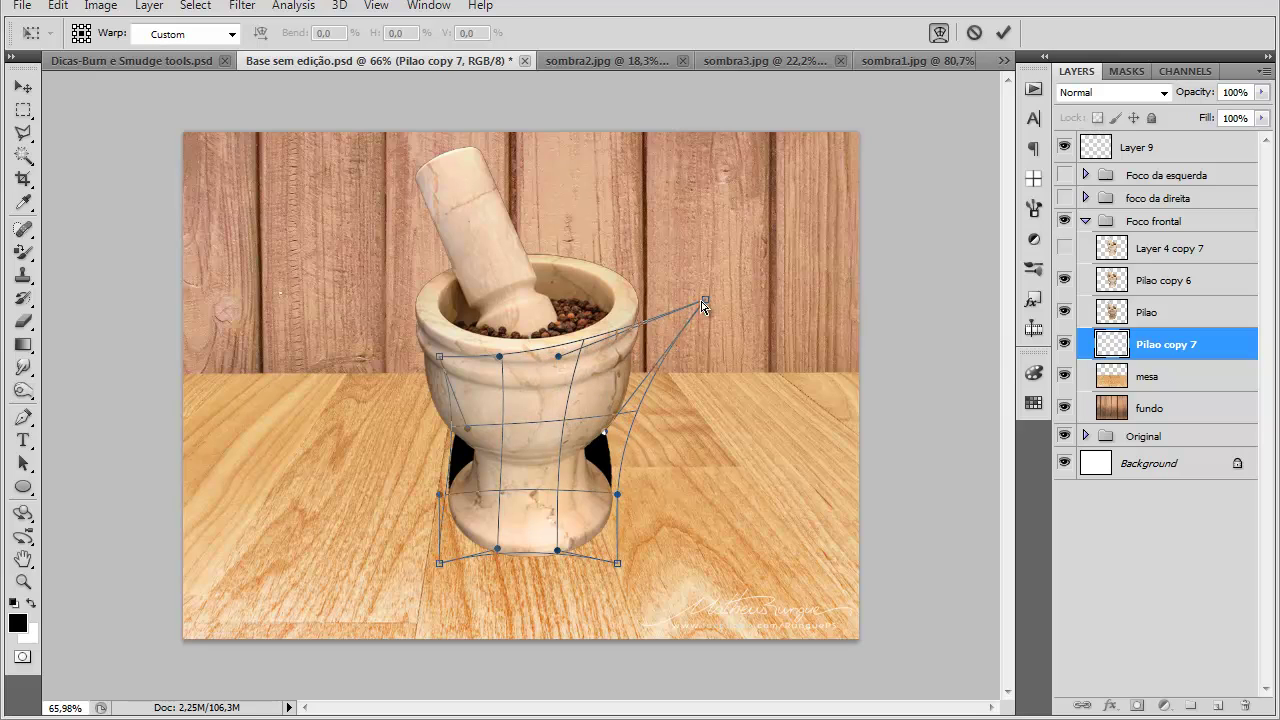
pyautogui.moveTo(441, 357); pyautogui.dragTo(362, 307)
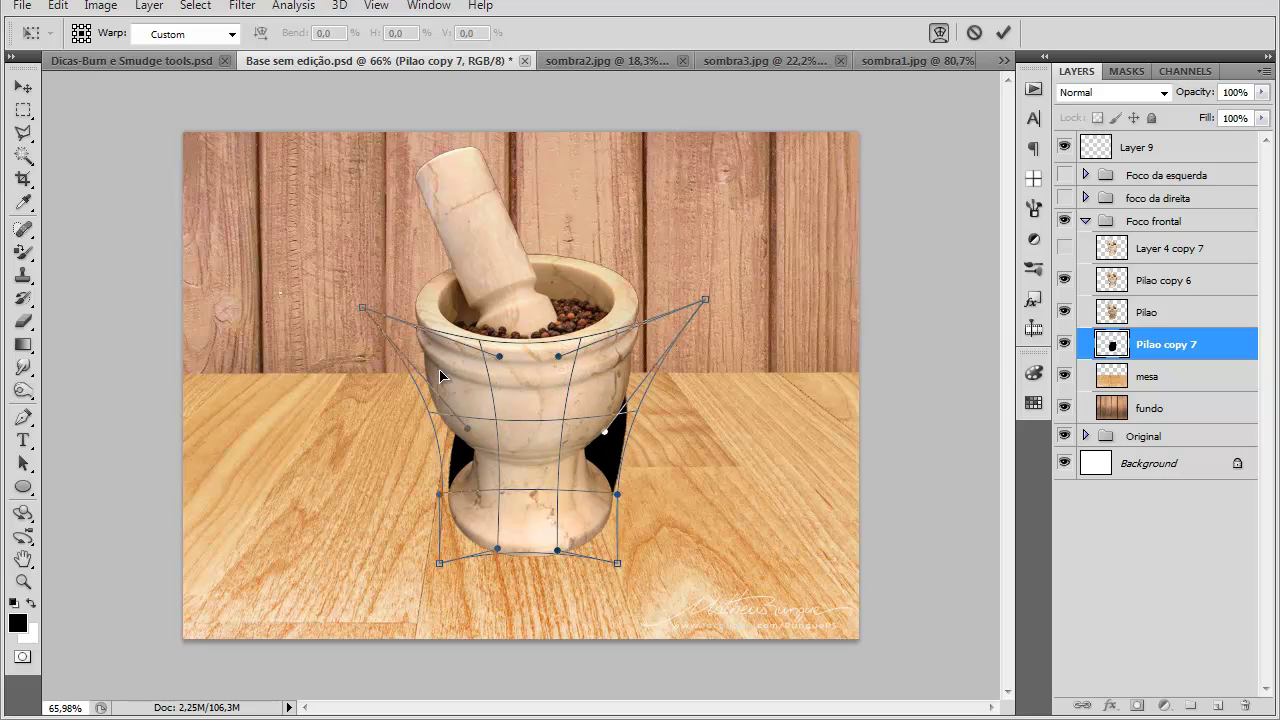
pyautogui.moveTo(473, 438); pyautogui.dragTo(452, 401)
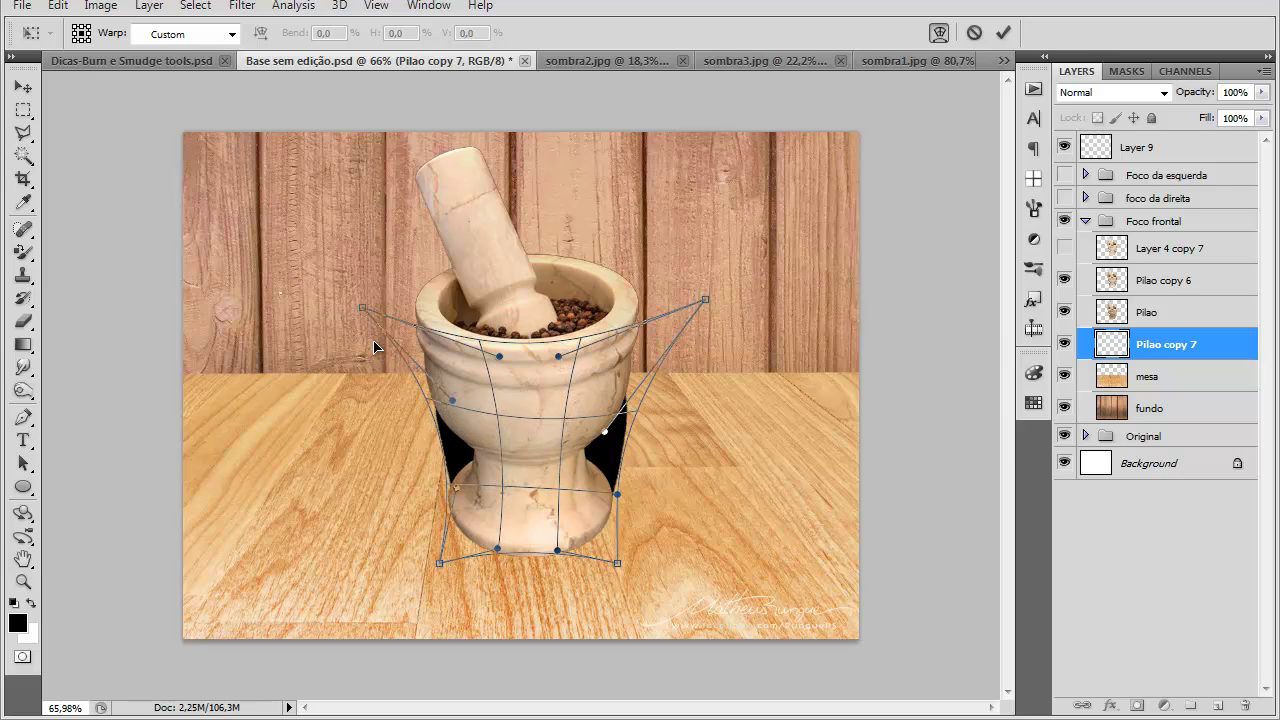
pyautogui.moveTo(364, 315); pyautogui.dragTo(323, 374)
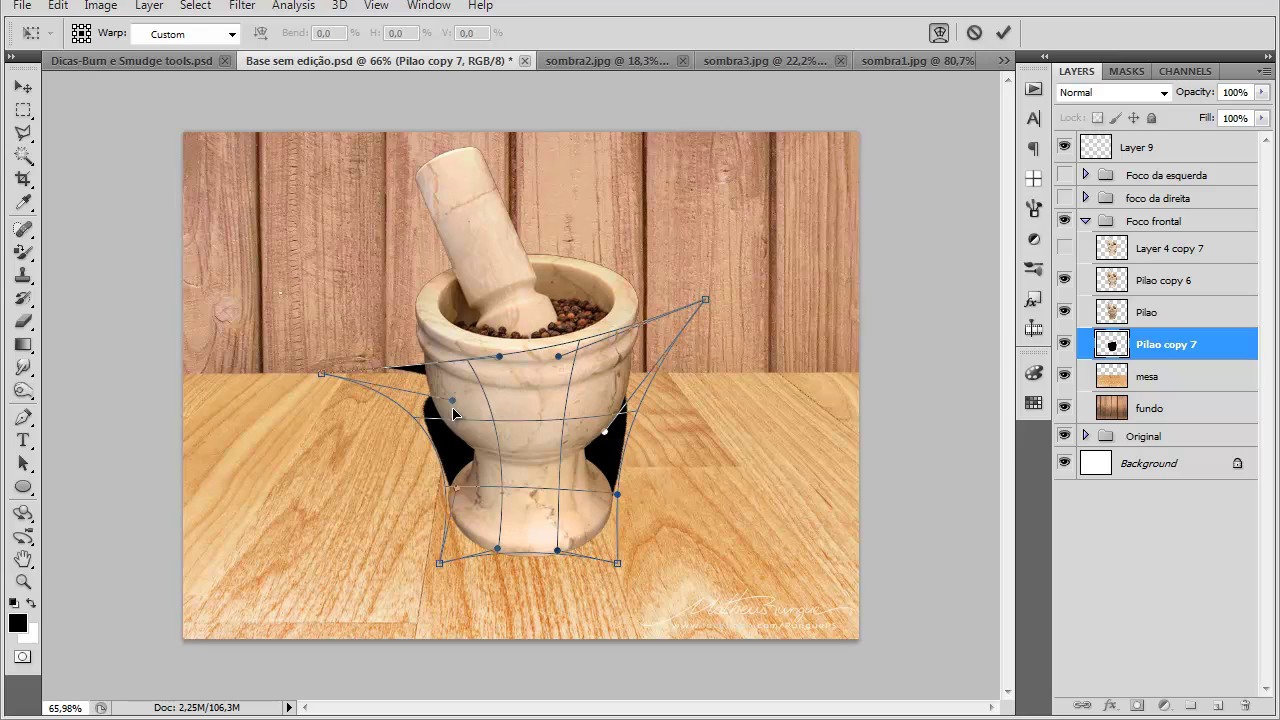
pyautogui.moveTo(437, 404)
pyautogui.mouseDown()
pyautogui.moveTo(444, 382)
pyautogui.moveTo(432, 383)
pyautogui.mouseUp()
pyautogui.moveTo(707, 299); pyautogui.dragTo(763, 295)
pyautogui.moveTo(603, 430); pyautogui.dragTo(547, 390)
pyautogui.moveTo(763, 296); pyautogui.dragTo(823, 319)
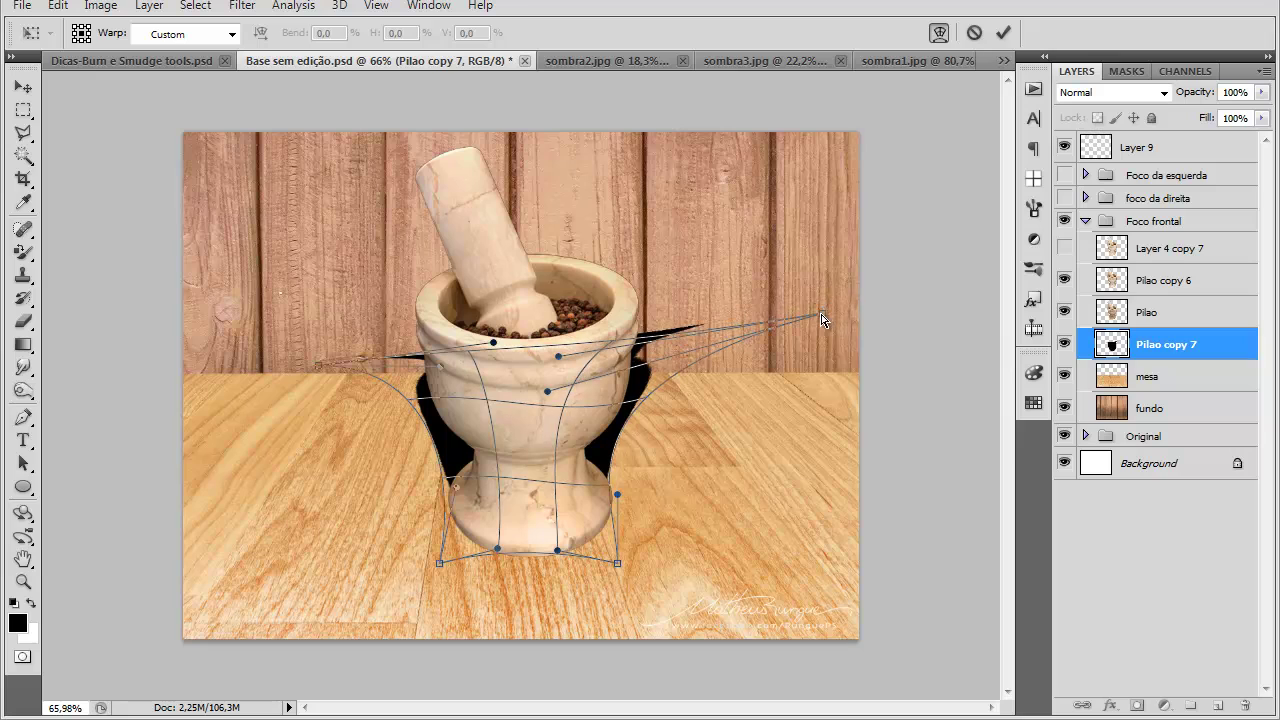
pyautogui.press('Return')
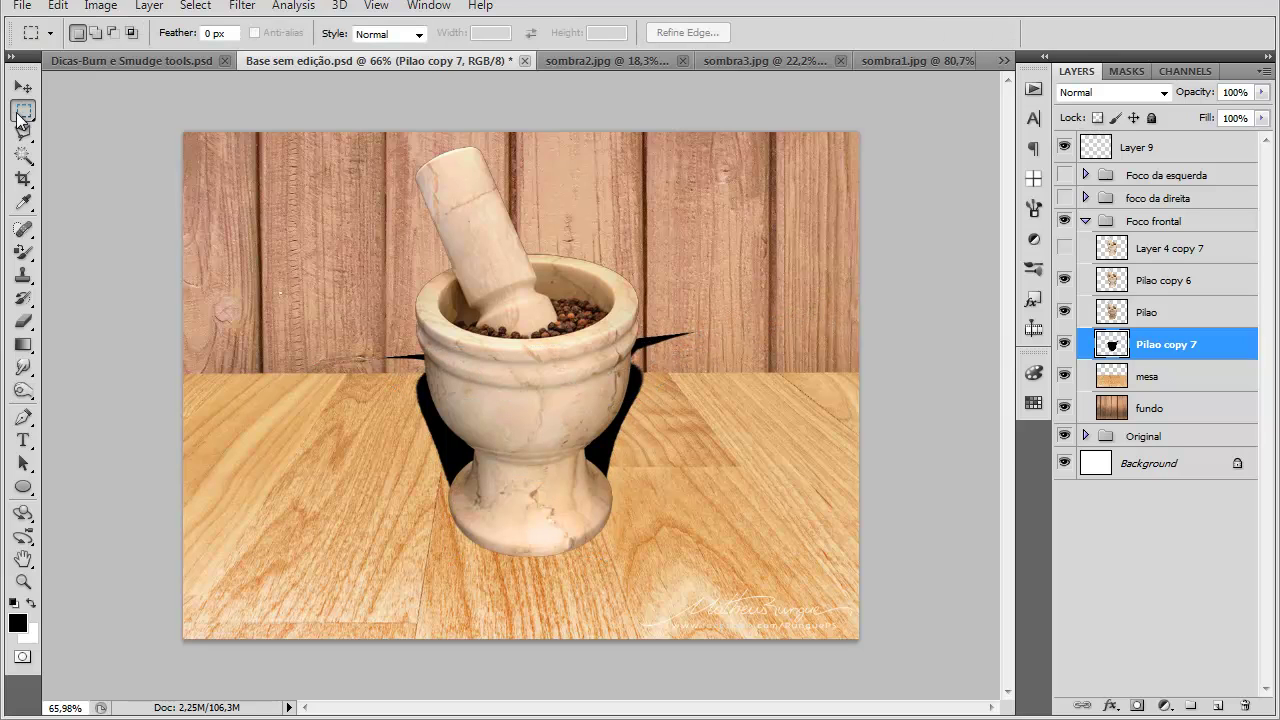
# Step: Delete the shadow's pointed leftovers that extend above the table edge onto the wall, and deselect
pyautogui.moveTo(332, 349); pyautogui.dragTo(221, 369)
pyautogui.press('Delete')
pyautogui.hotkey('ctrl', 'd')
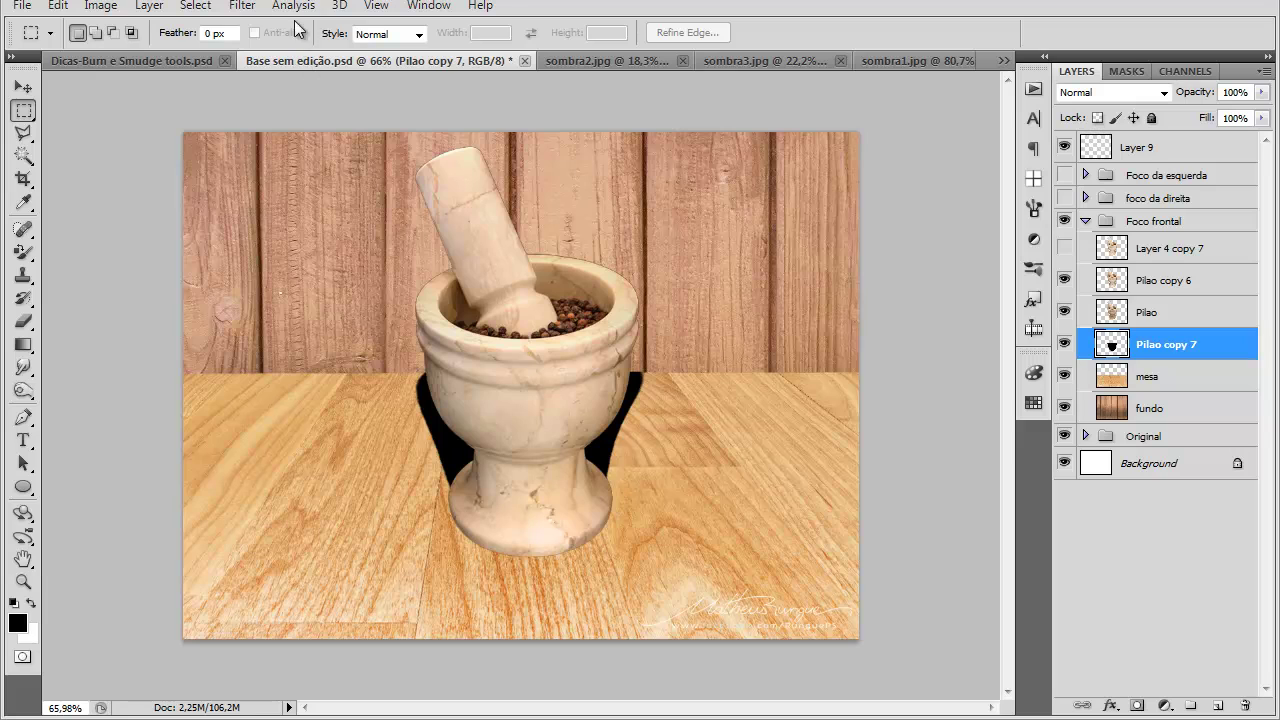
# Step: Soften the black shadow with a 20,5 pixel Gaussian Blur and set its blending mode to Multiply
pyautogui.click(243, 8)
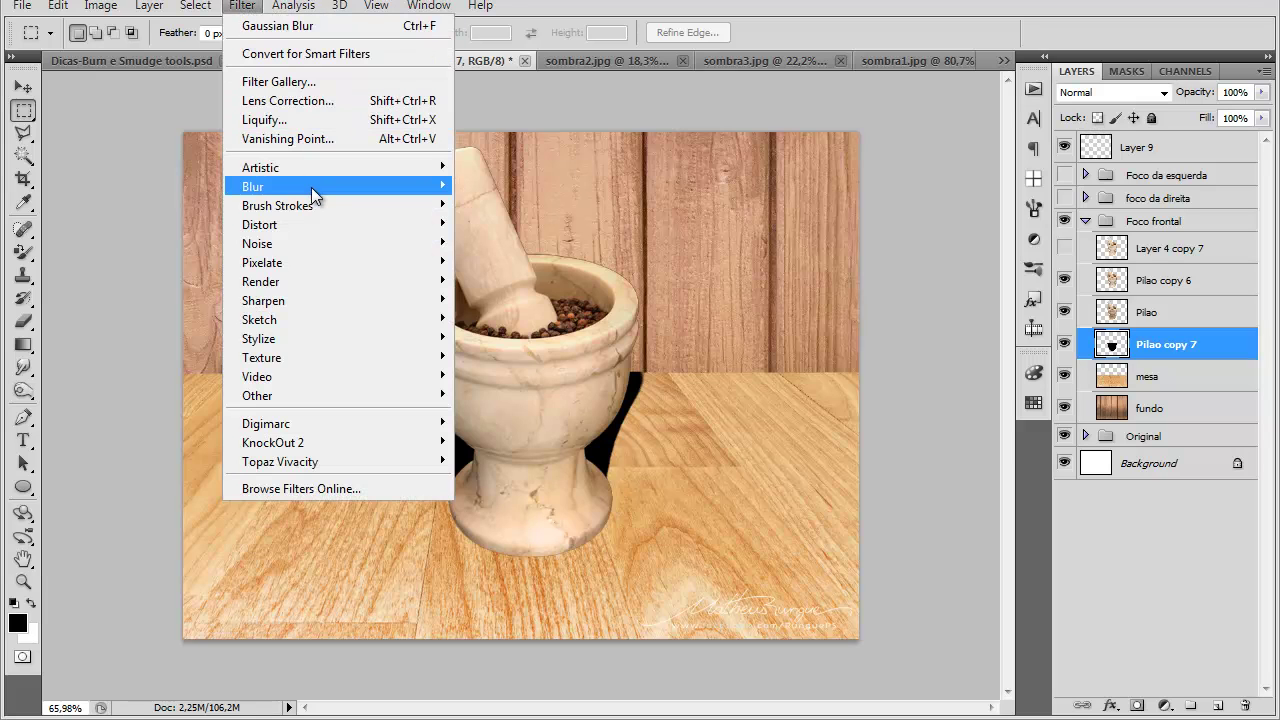
pyautogui.moveTo(420, 189)
pyautogui.click(505, 262)
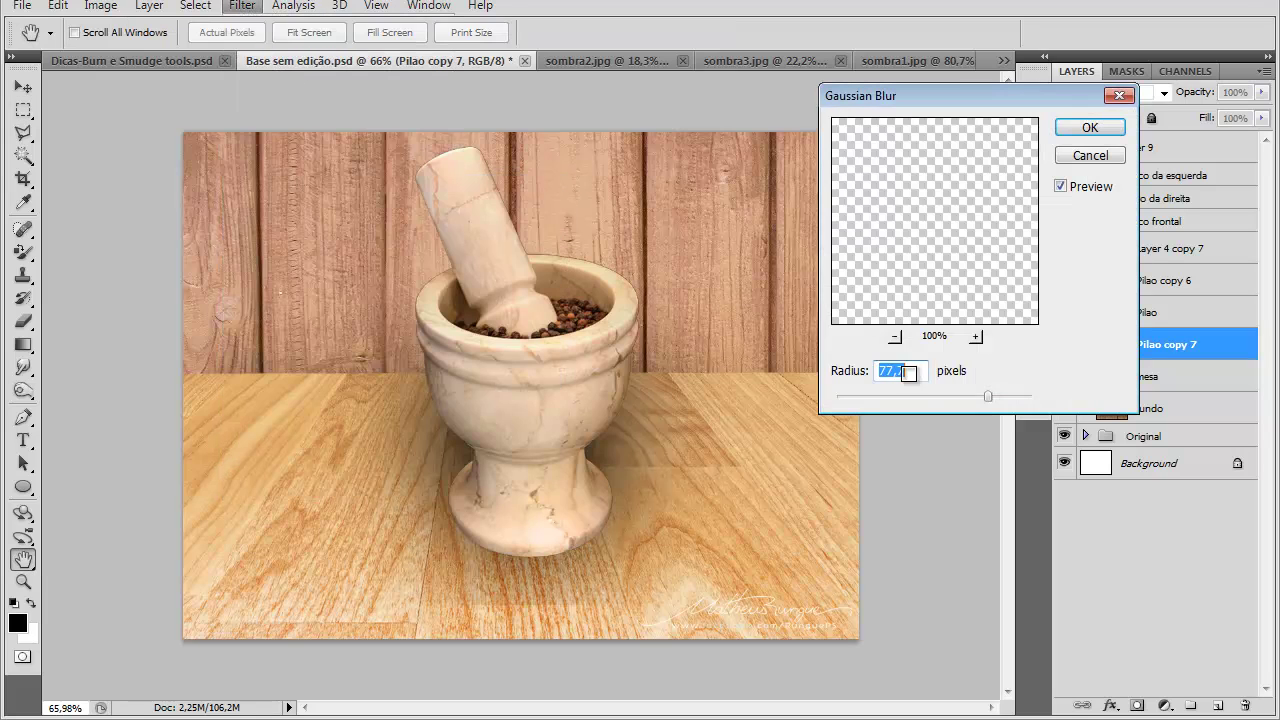
pyautogui.click(905, 396)
pyautogui.moveTo(905, 396); pyautogui.dragTo(923, 395)
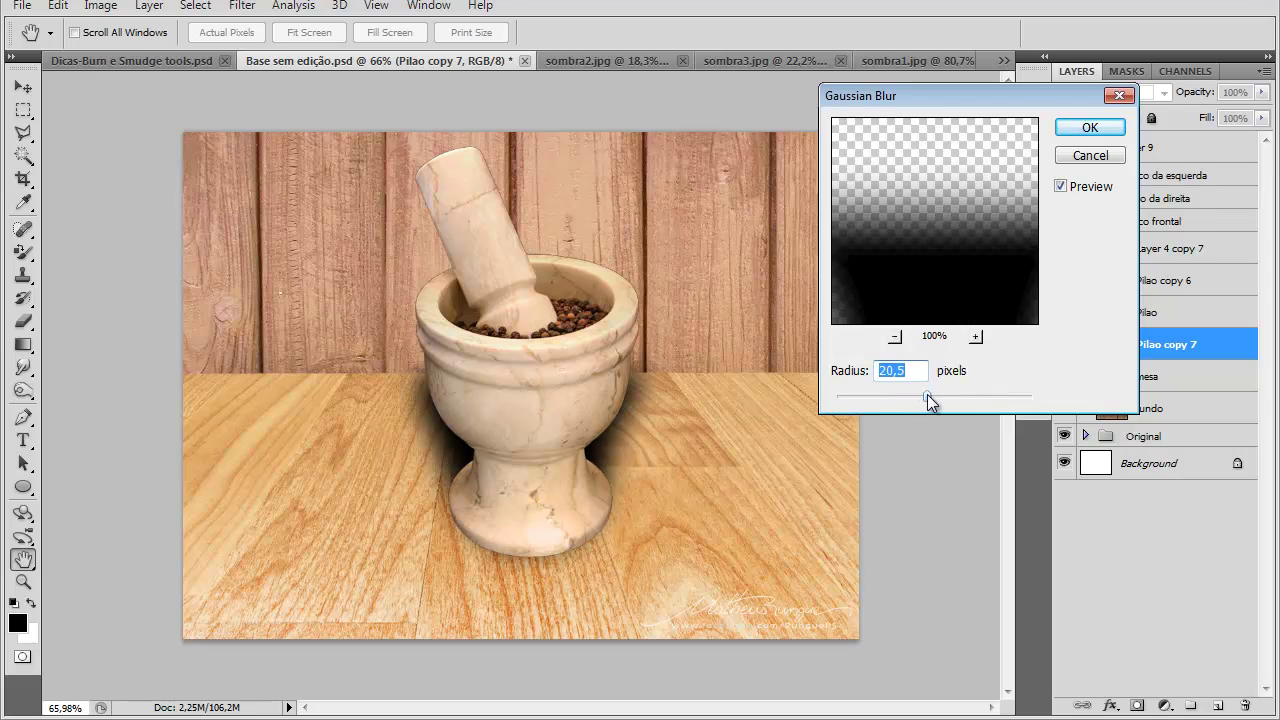
pyautogui.click(1090, 127)
pyautogui.click(1110, 93)
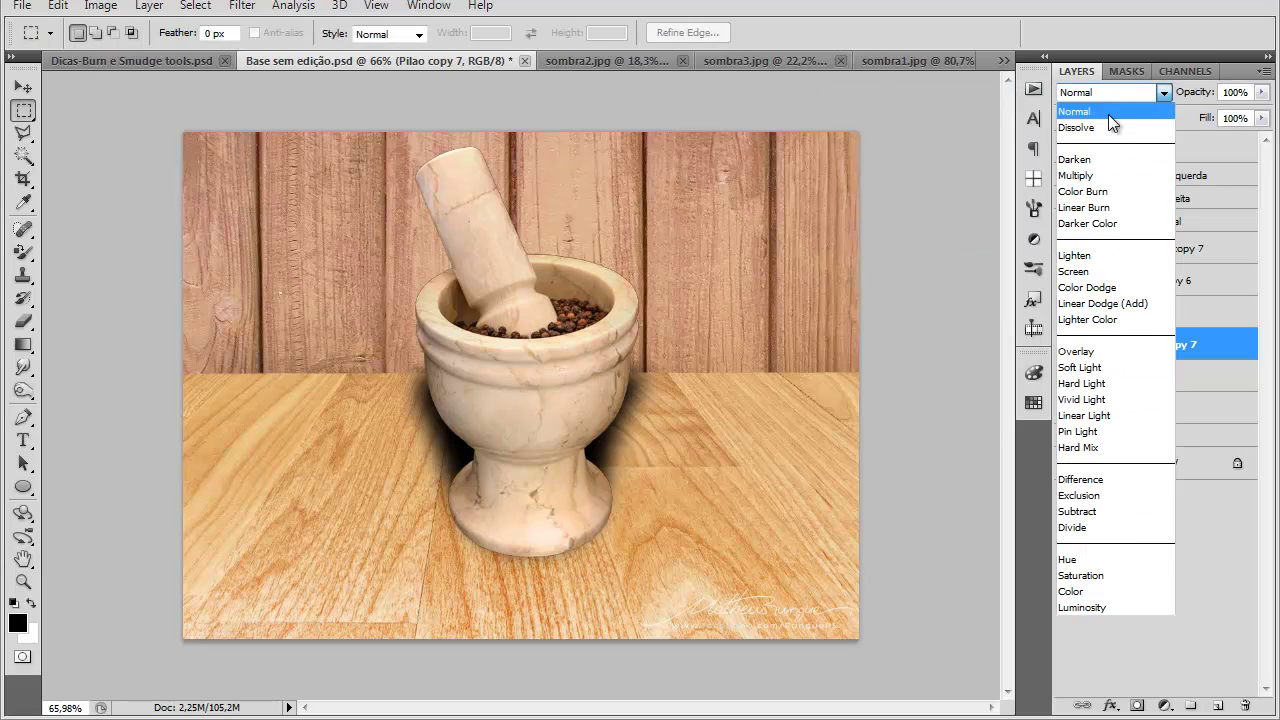
pyautogui.click(1085, 175)
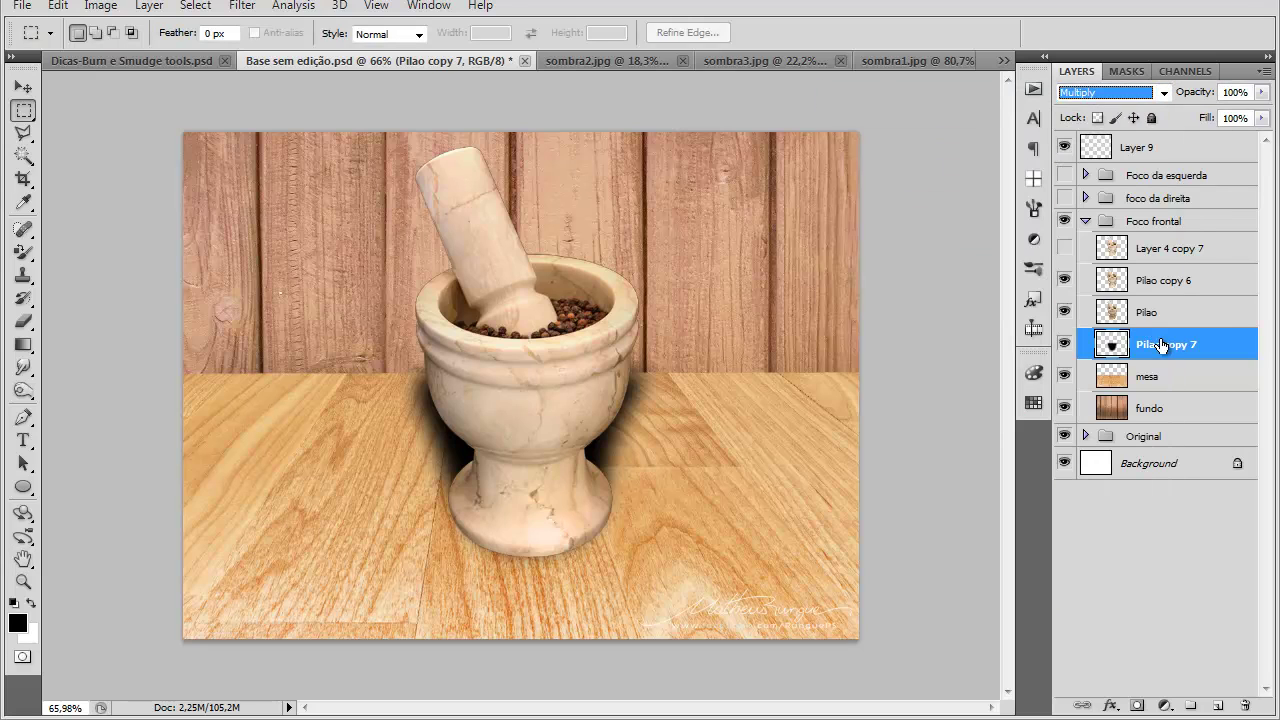
# Step: Duplicate the blurred shadow layer, set the lower copy to Overlay at 53% opacity, and reduce the upper Multiply copy to 46% opacity
pyautogui.hotkey('ctrl', 'j')
pyautogui.hotkey('alt', '[')
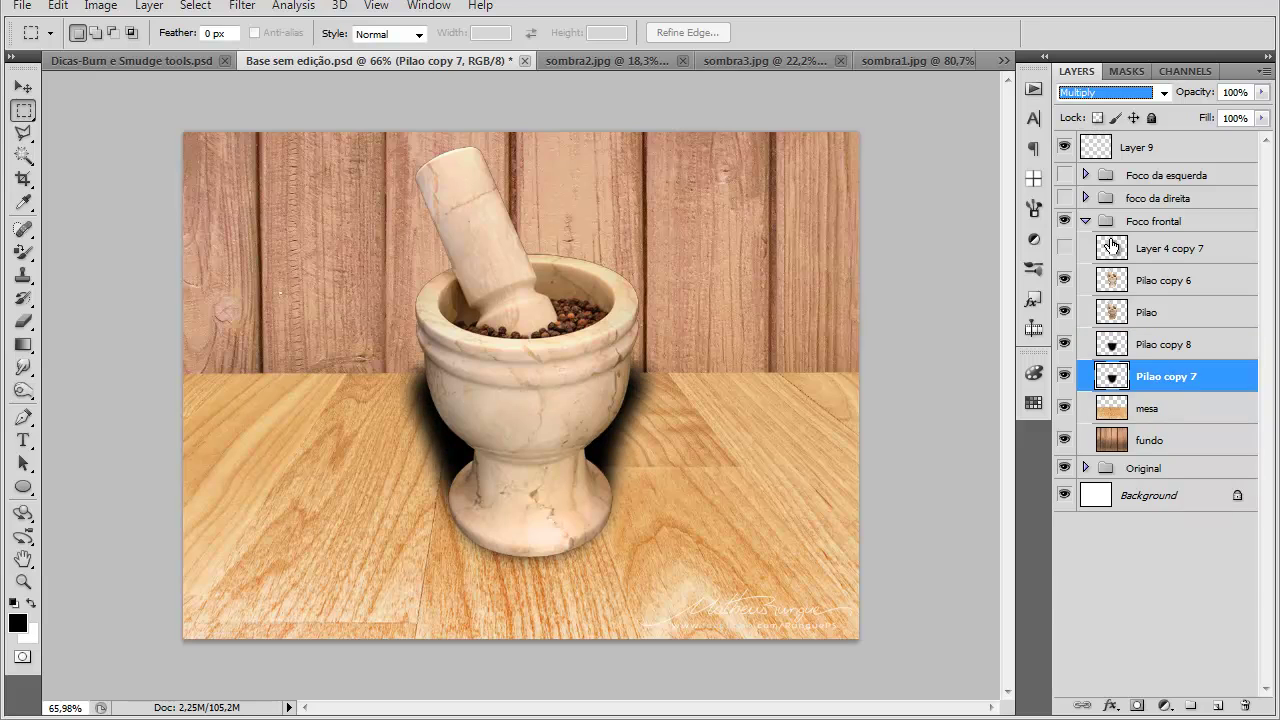
pyautogui.click(1066, 93)
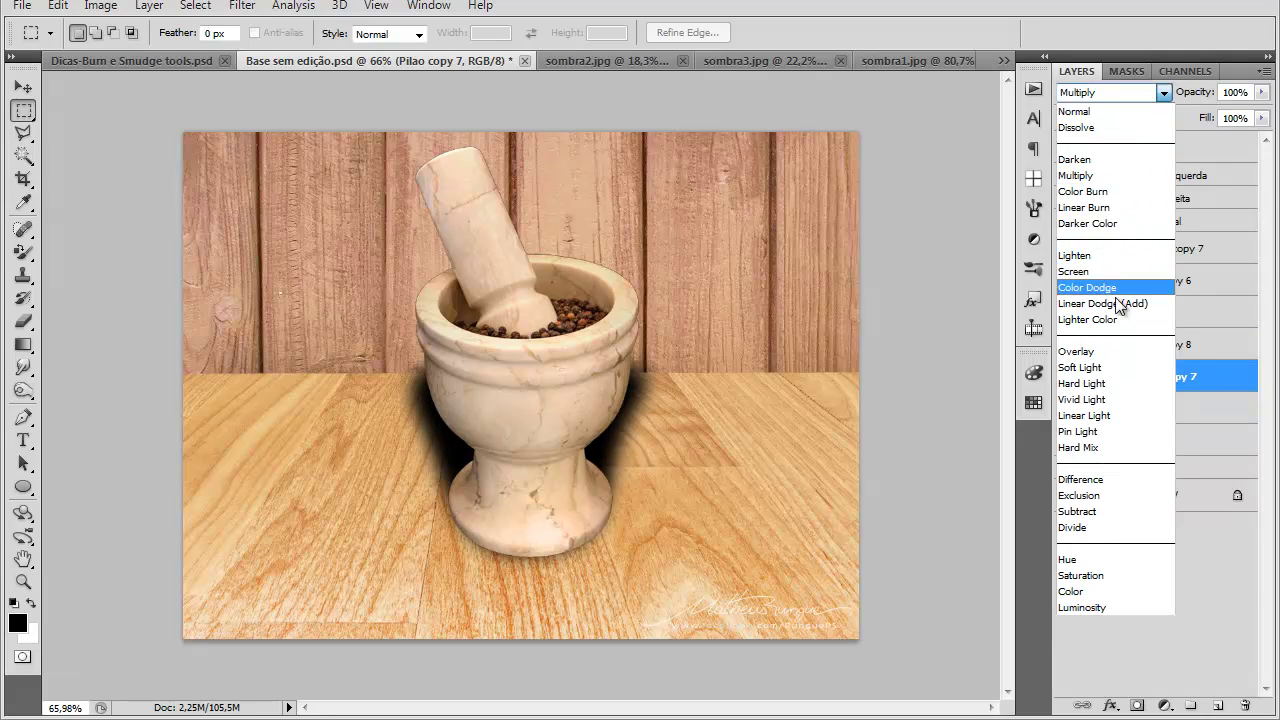
pyautogui.click(1115, 351)
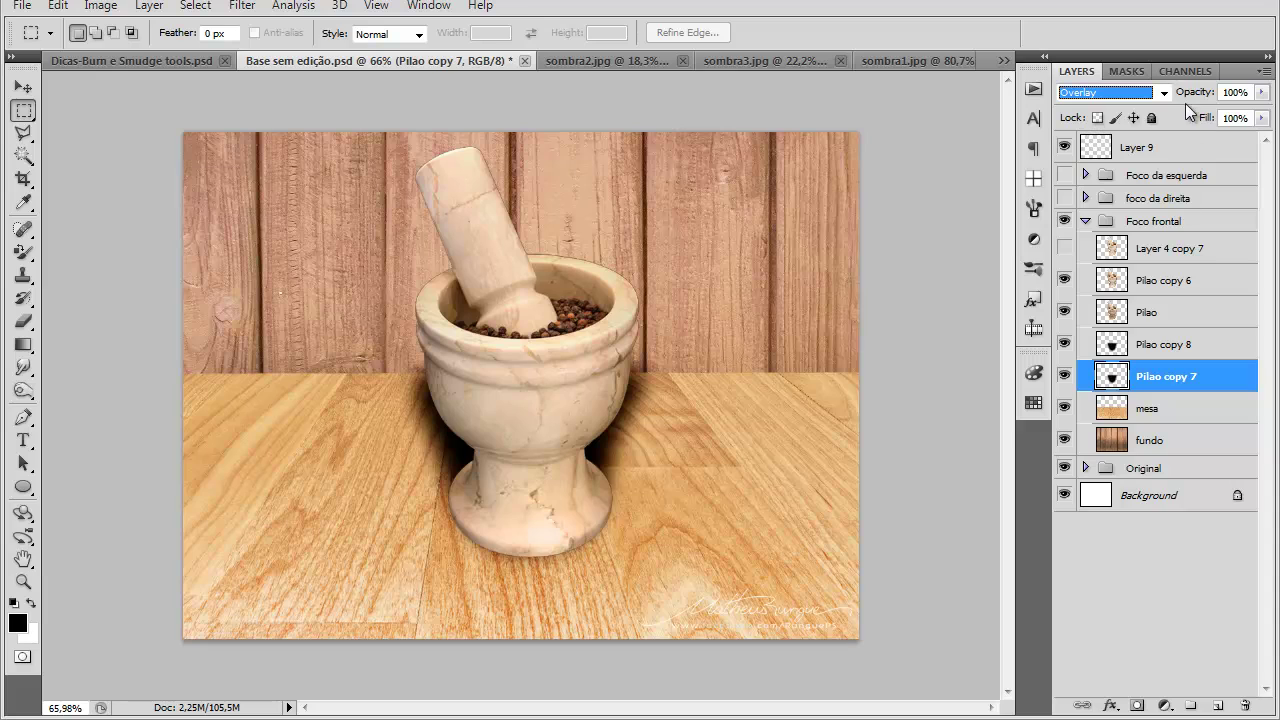
pyautogui.moveTo(1195, 93); pyautogui.dragTo(1158, 97)
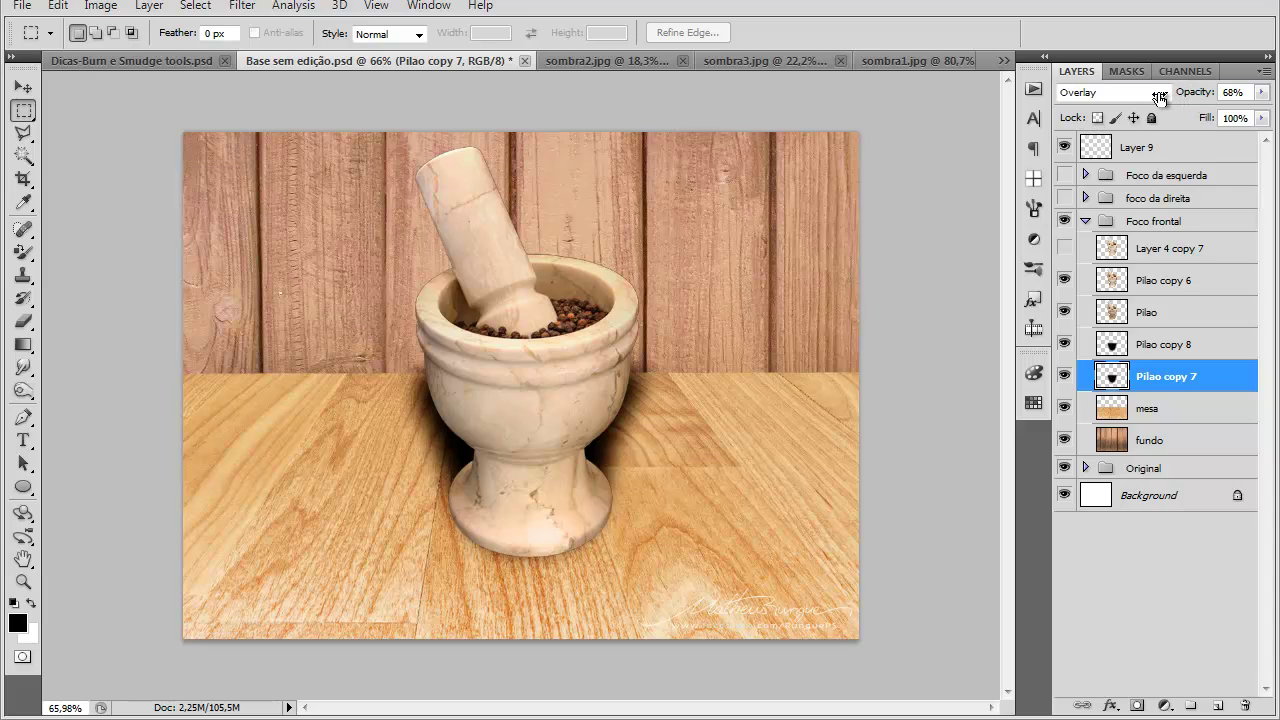
pyautogui.click(1136, 354)
pyautogui.moveTo(1161, 101); pyautogui.dragTo(1154, 102)
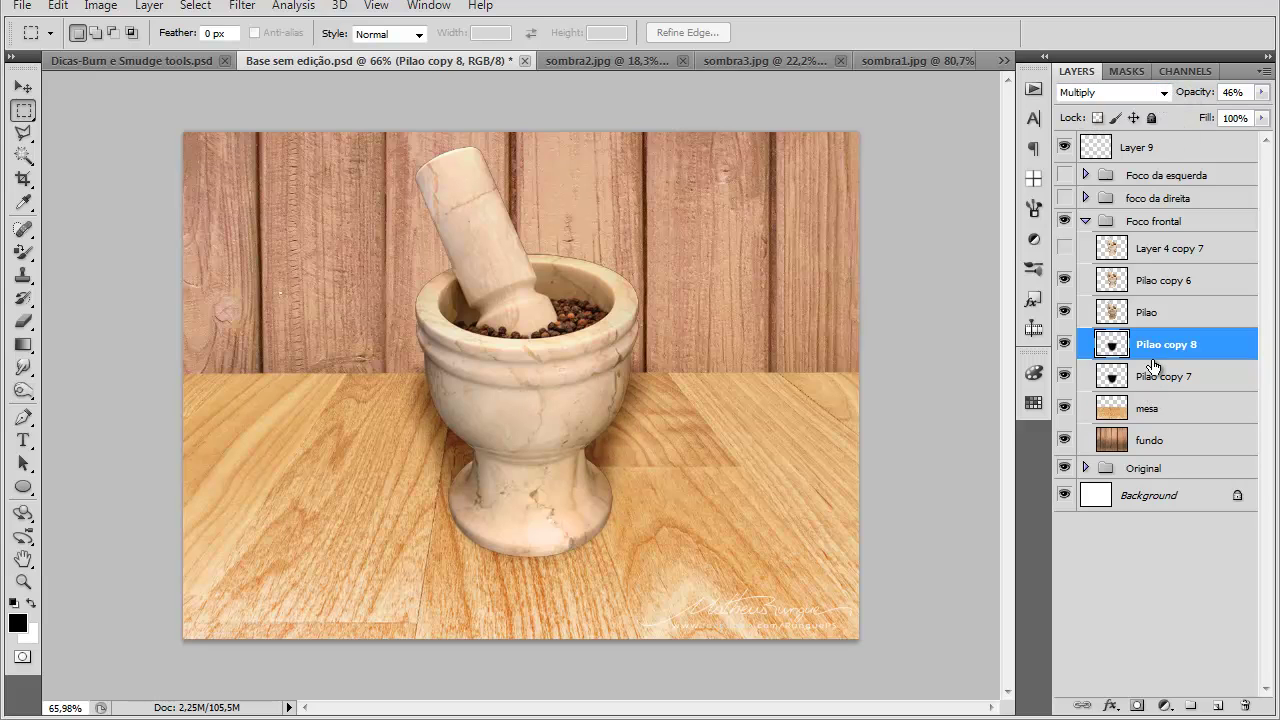
# Step: Add a layer mask to Pilao copy 8 and paint it black with a 314 px brush to fade the shadow beside the bowl
pyautogui.click(26, 324)
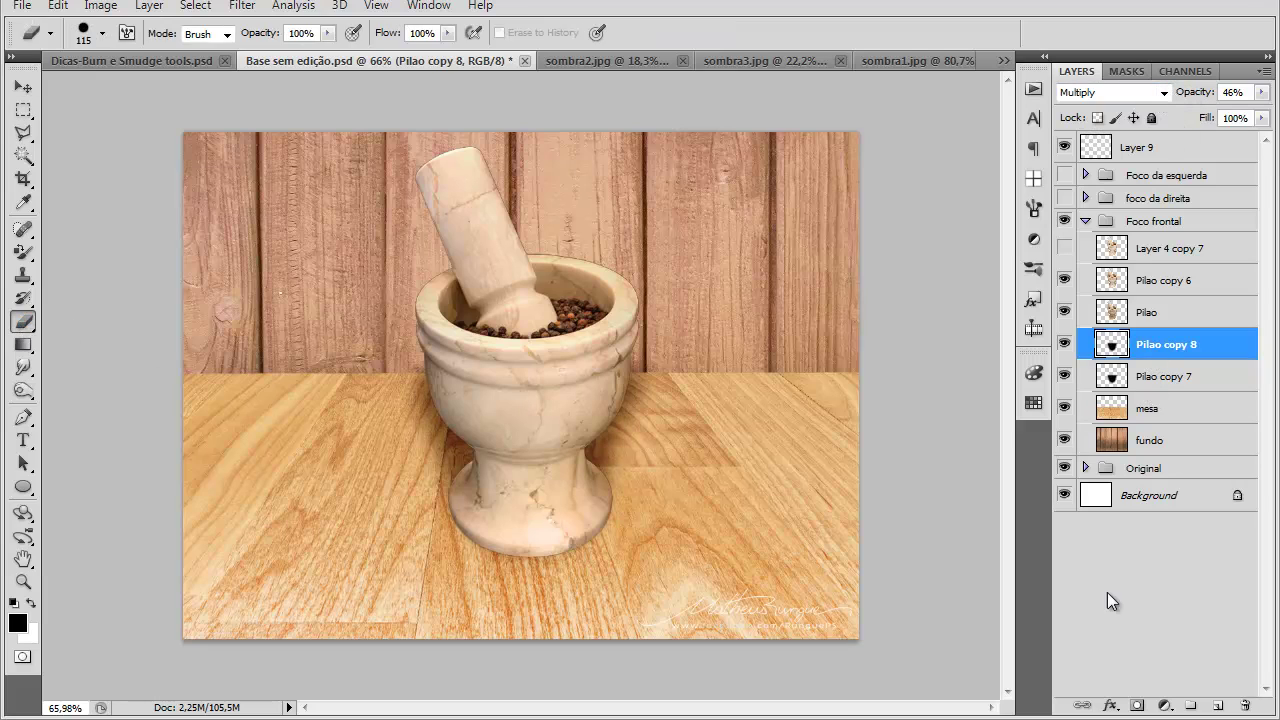
pyautogui.click(1136, 706)
pyautogui.click(23, 254)
pyautogui.click(103, 250)
pyautogui.moveTo(560, 320)
pyautogui.mouseDown()
pyautogui.moveTo(604, 345)
pyautogui.moveTo(650, 284)
pyautogui.mouseUp()
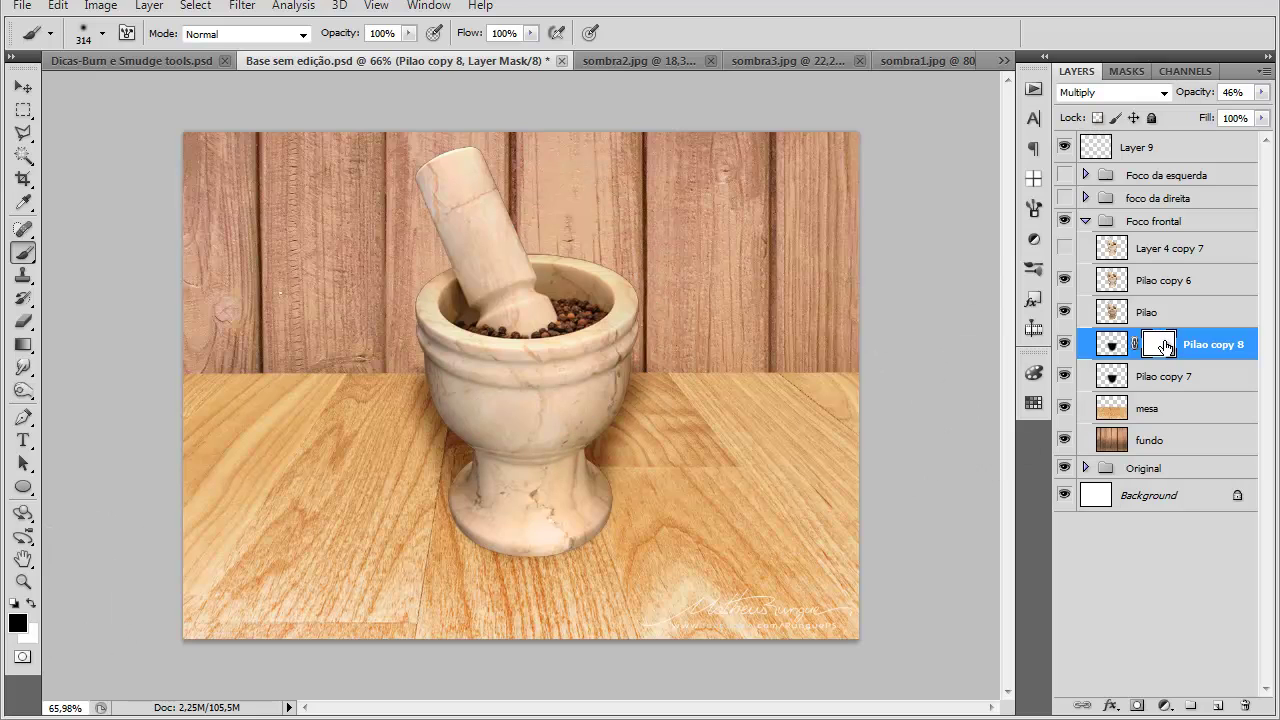
pyautogui.moveTo(440, 420)
pyautogui.mouseDown()
pyautogui.moveTo(457, 354)
pyautogui.moveTo(690, 390)
pyautogui.mouseUp()
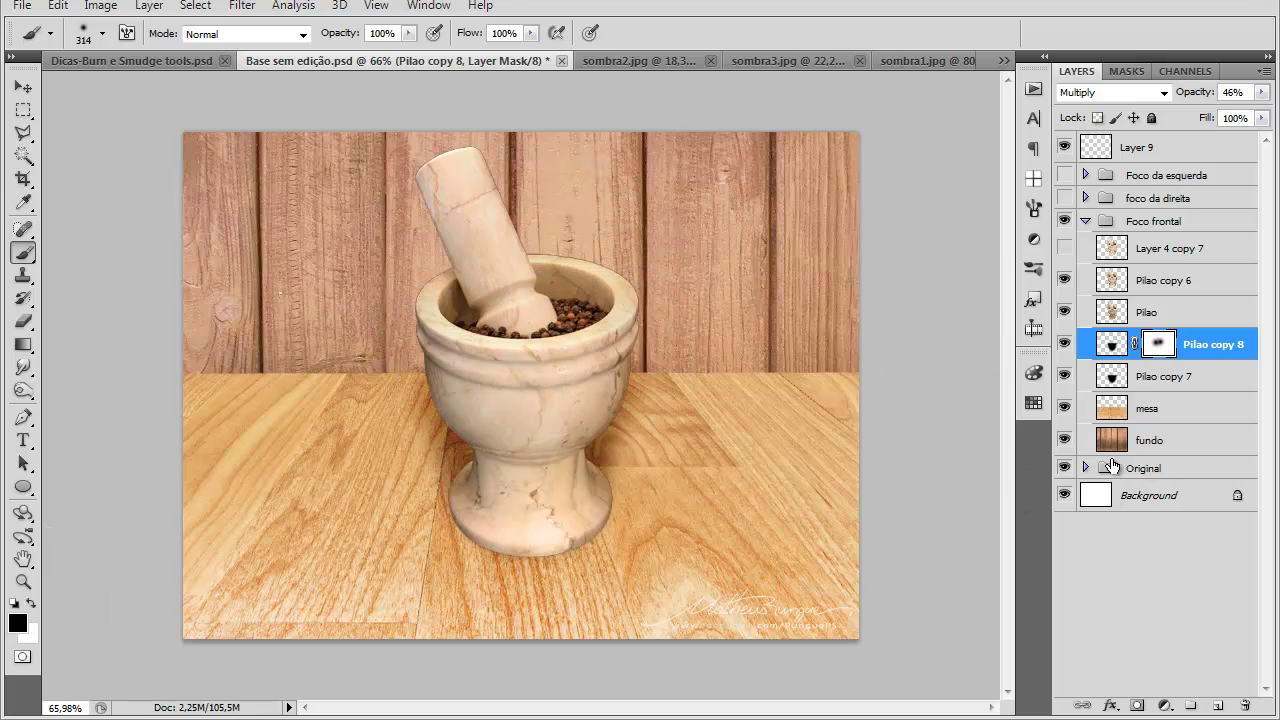
# Step: Mask the Overlay shadow layer Pilao copy 7 and paint with black to fade its upper parts around the bowl
pyautogui.click(1147, 378)
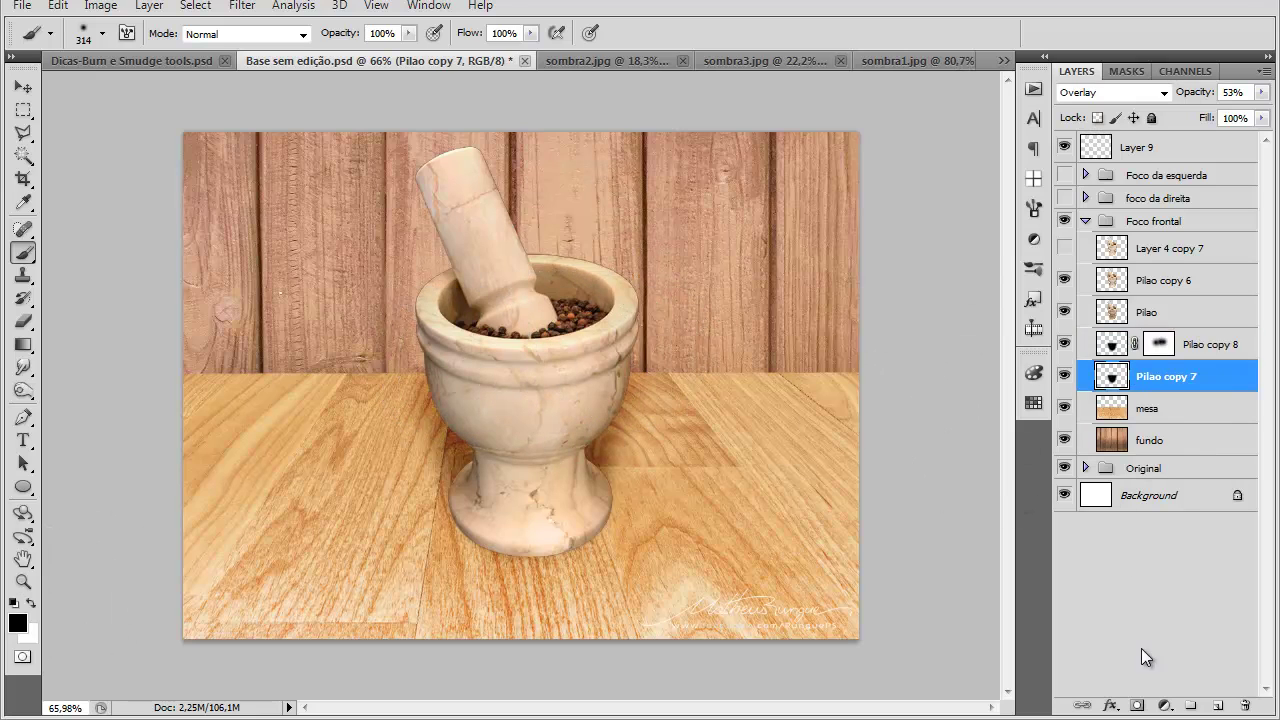
pyautogui.click(1138, 706)
pyautogui.moveTo(452, 332); pyautogui.dragTo(560, 330)
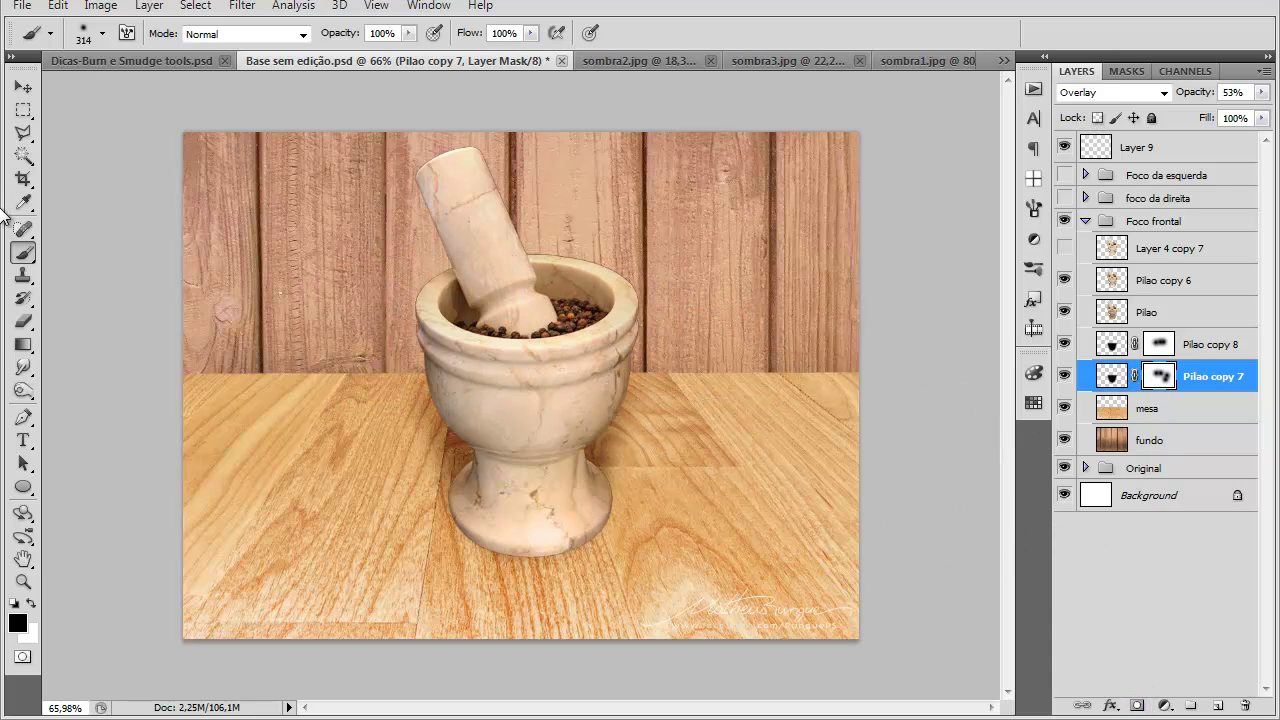
pyautogui.scroll(-3, 307, 338)
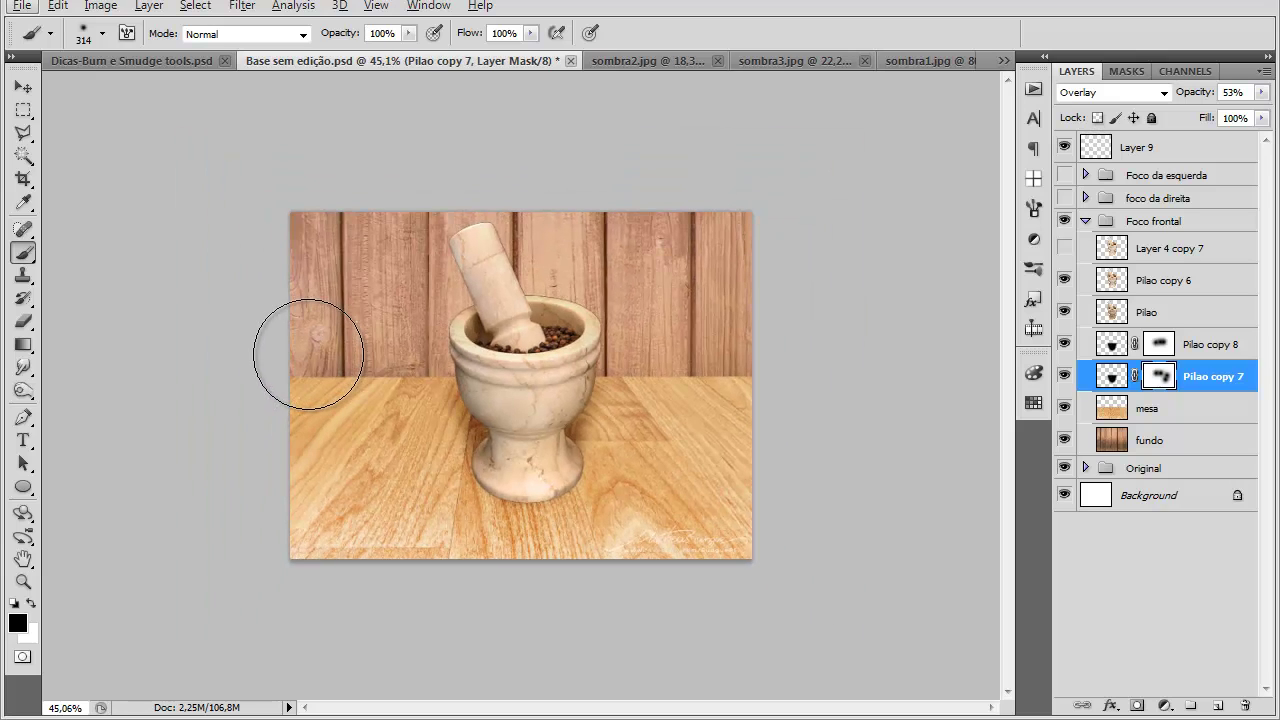
pyautogui.scroll(1, 524, 316)
pyautogui.scroll(1, 524, 316)
# Step: Copy the pestle and upper bowl from Pilao copy 6 onto a new layer and place it directly above the mesa layer
pyautogui.click(23, 88)
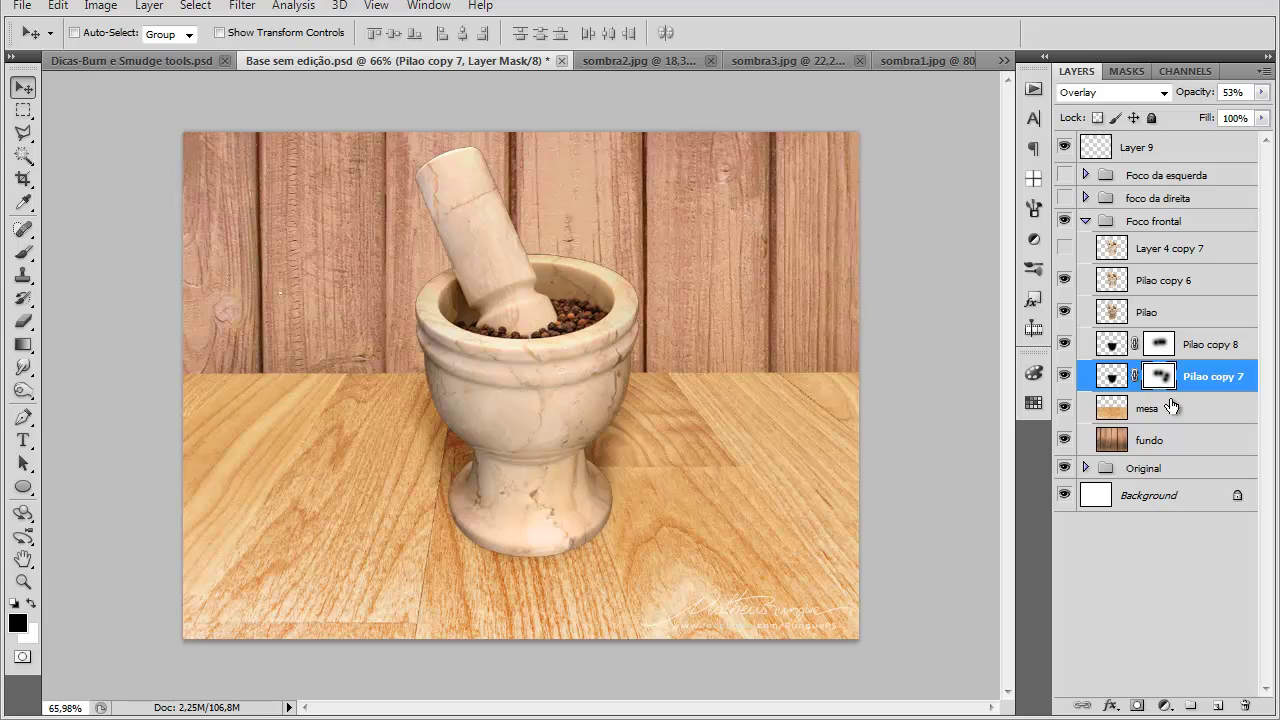
pyautogui.click(1112, 274)
pyautogui.click(23, 110)
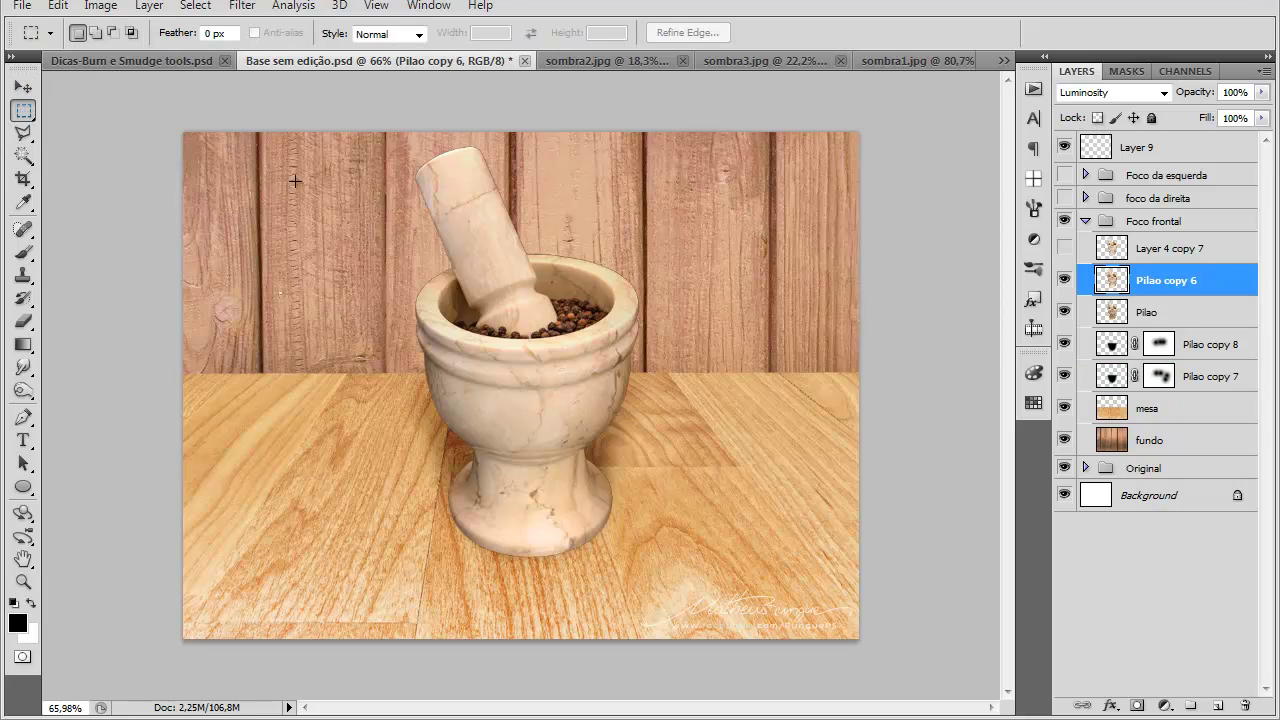
pyautogui.moveTo(213, 170); pyautogui.dragTo(194, 126)
pyautogui.click(349, 321)
pyautogui.moveTo(675, 359); pyautogui.dragTo(363, 204)
pyautogui.hotkey('ctrl', 'j')
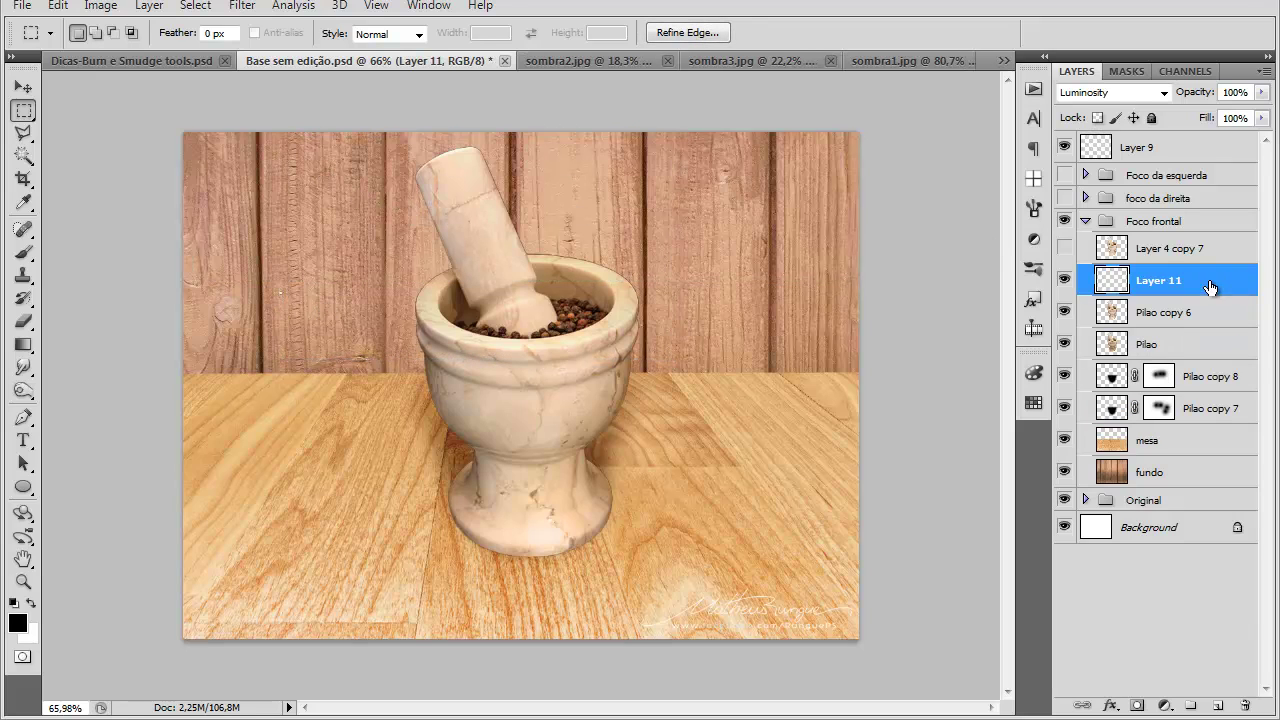
pyautogui.click(17, 92)
pyautogui.moveTo(1157, 279); pyautogui.dragTo(1180, 429)
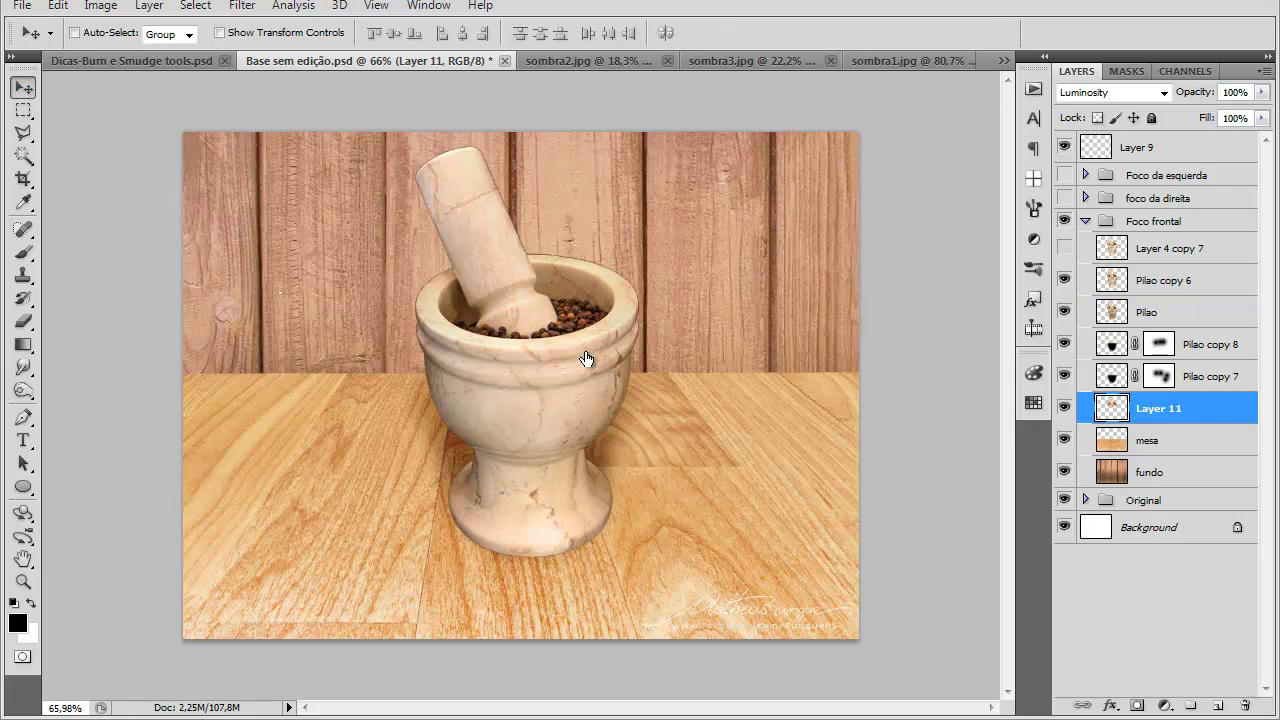
# Step: Shift the copied layer slightly so it peeks out behind the pestle and the bowl's right edge
pyautogui.moveTo(567, 312); pyautogui.dragTo(533, 303)
pyautogui.moveTo(810, 600); pyautogui.dragTo(590, 360)
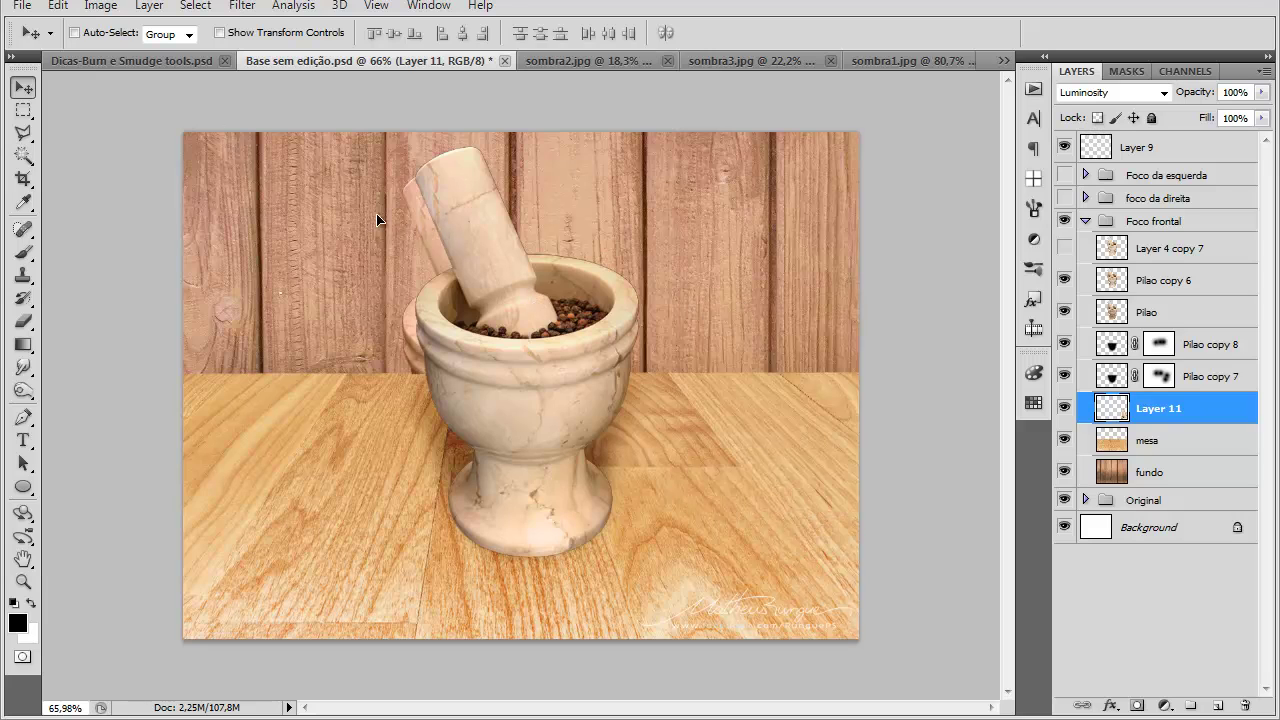
pyautogui.moveTo(451, 316); pyautogui.dragTo(443, 318)
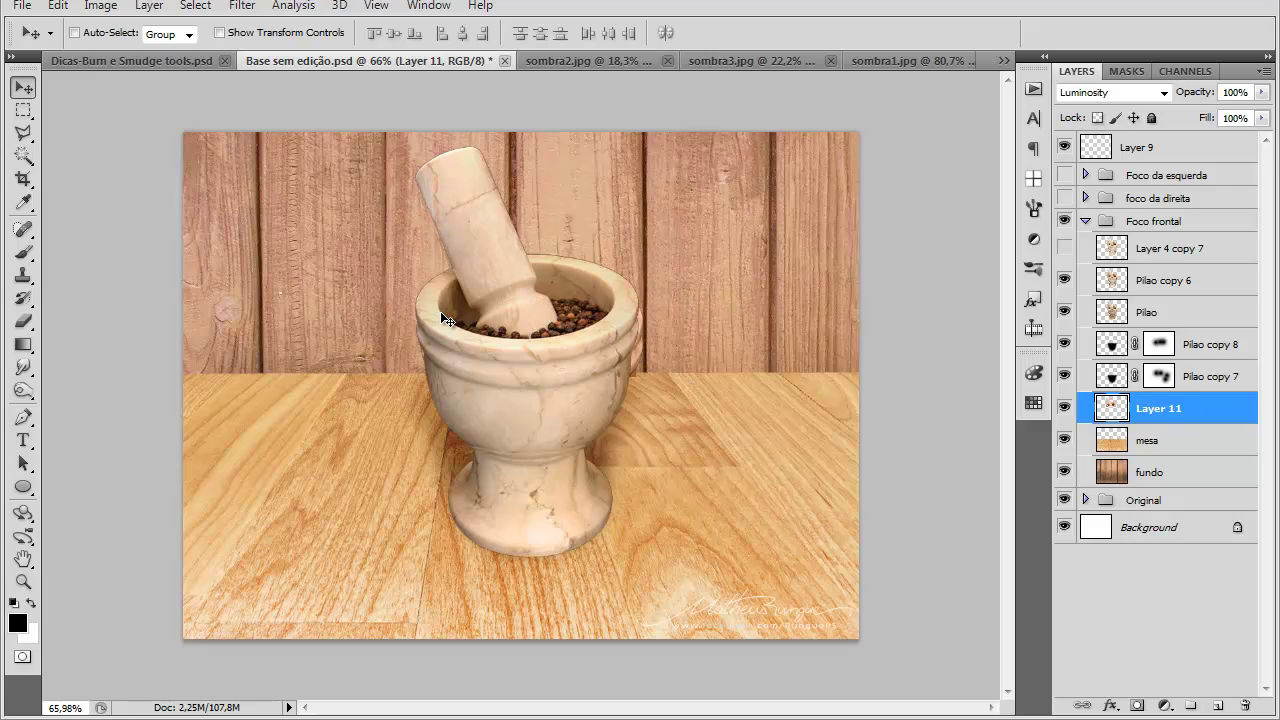
# Step: Turn the copied mortar shape solid black by lowering its lightness to the minimum with Hue/Saturation
pyautogui.press('i')
pyautogui.hotkey('ctrl', 'u')
pyautogui.moveTo(982, 455); pyautogui.dragTo(882, 455)
pyautogui.click(1168, 242)
pyautogui.press('v')
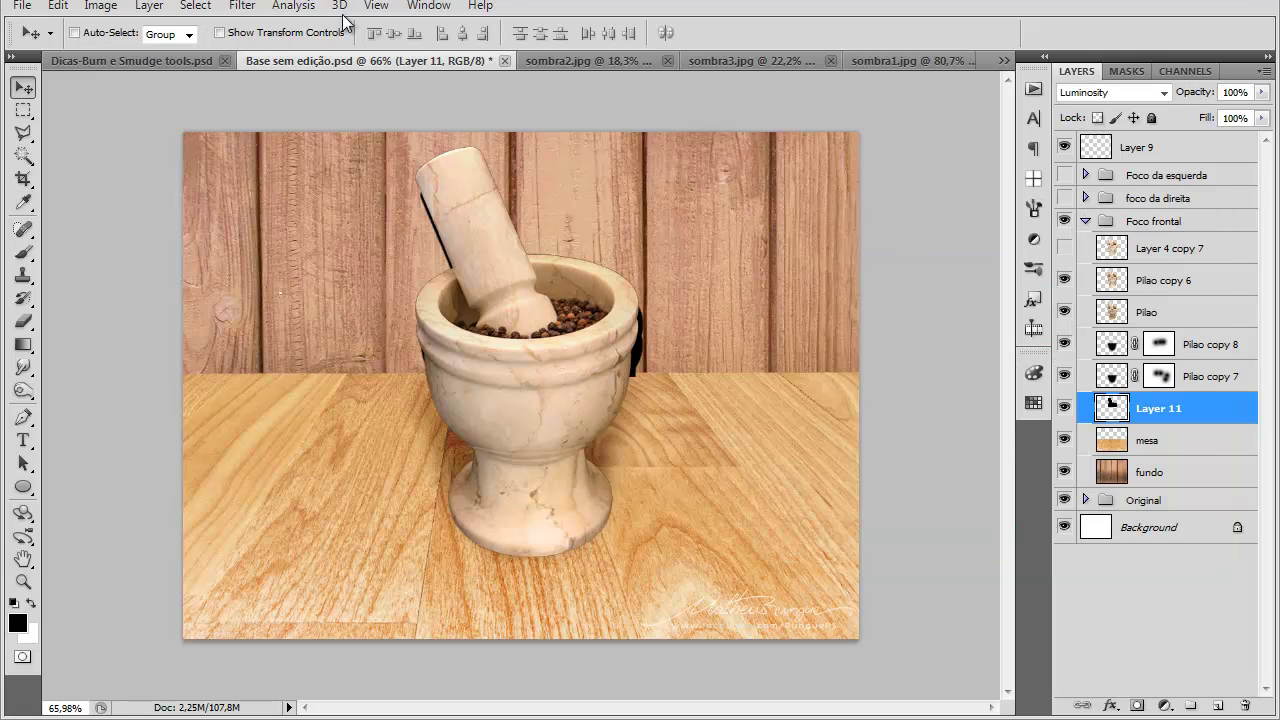
# Step: Soften the black pestle and bowl shape with a Gaussian Blur of 15,8 pixels
pyautogui.click(243, 6)
pyautogui.moveTo(330, 186)
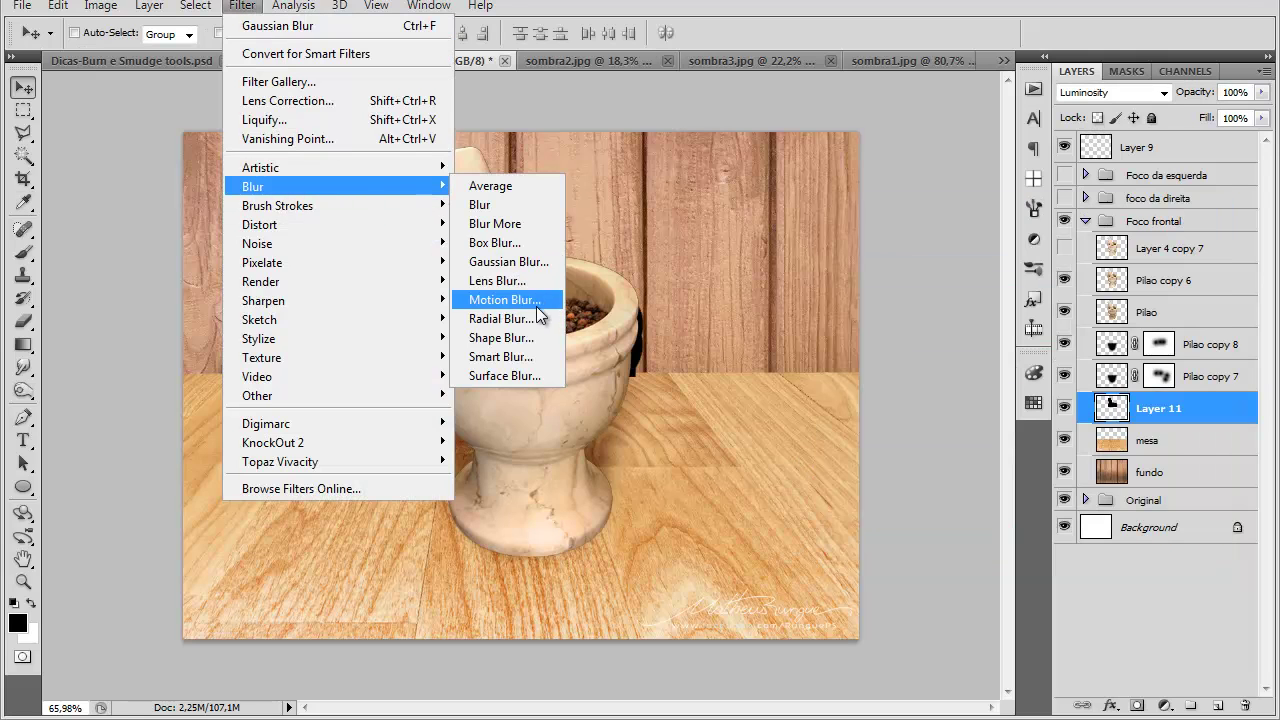
pyautogui.click(527, 264)
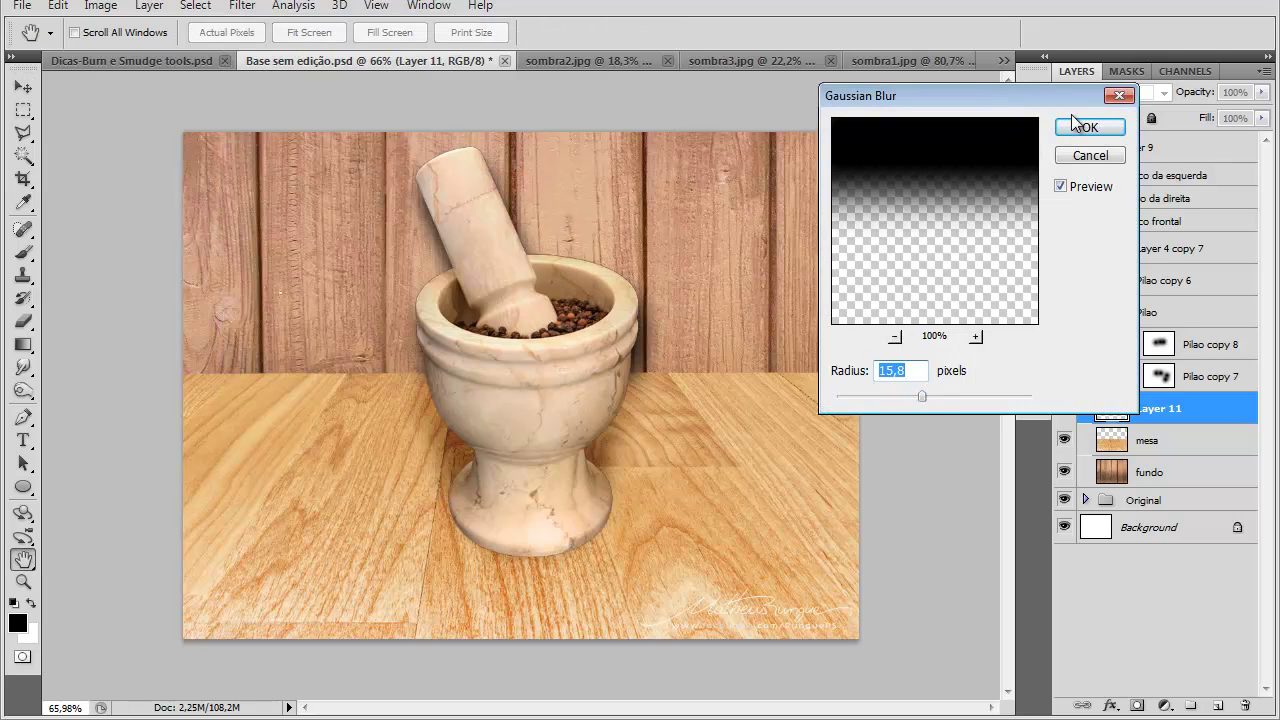
# Step: Free-transform the blurred shape to 80,94% scale and 11,47° rotation, placing it on the wall just right of the pestle
pyautogui.click(23, 132)
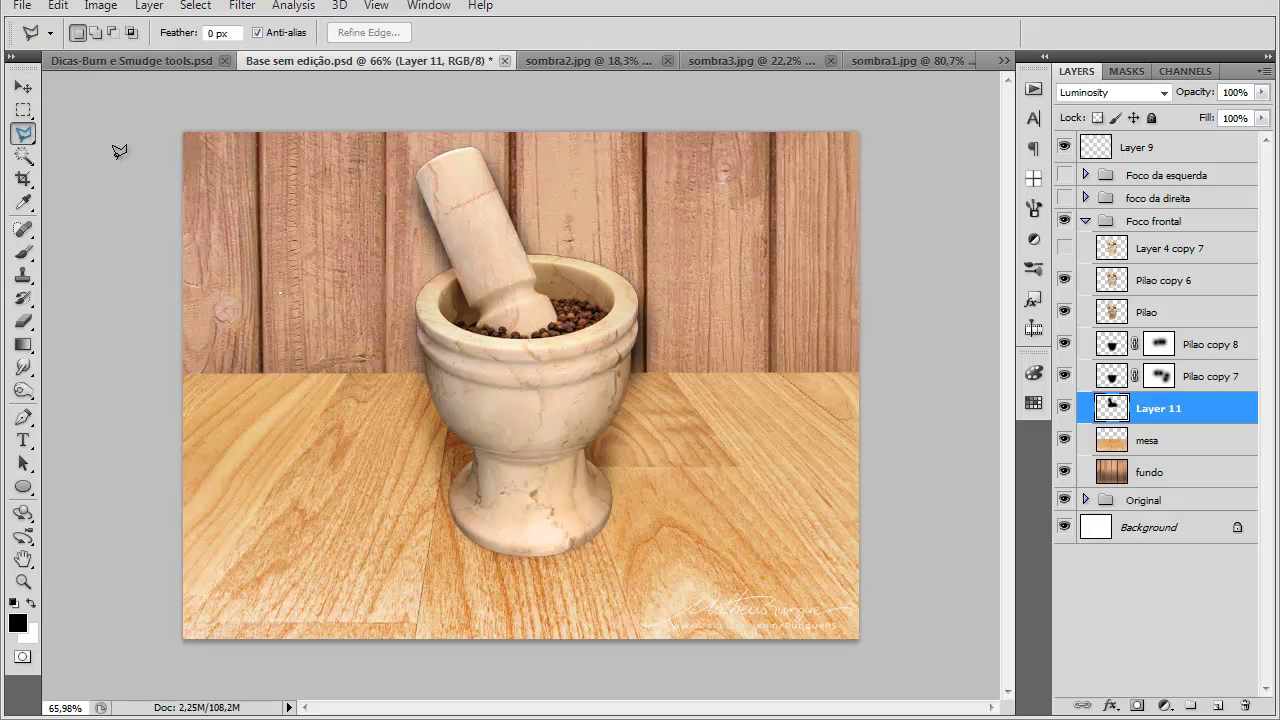
pyautogui.rightClick(471, 264)
pyautogui.click(590, 443)
pyautogui.moveTo(674, 141); pyautogui.dragTo(617, 190)
pyautogui.moveTo(422, 198); pyautogui.dragTo(485, 162)
pyautogui.moveTo(751, 221); pyautogui.dragTo(593, 153)
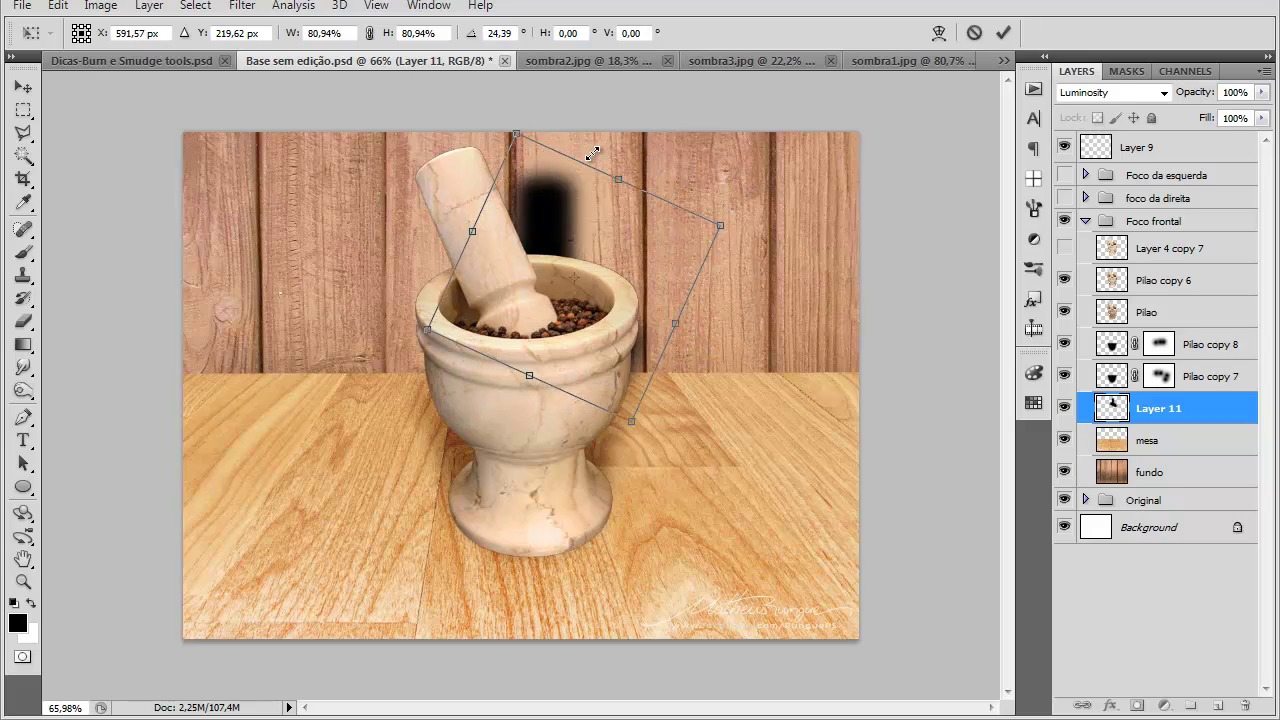
pyautogui.moveTo(793, 220); pyautogui.dragTo(750, 190)
pyautogui.moveTo(572, 262); pyautogui.dragTo(741, 302)
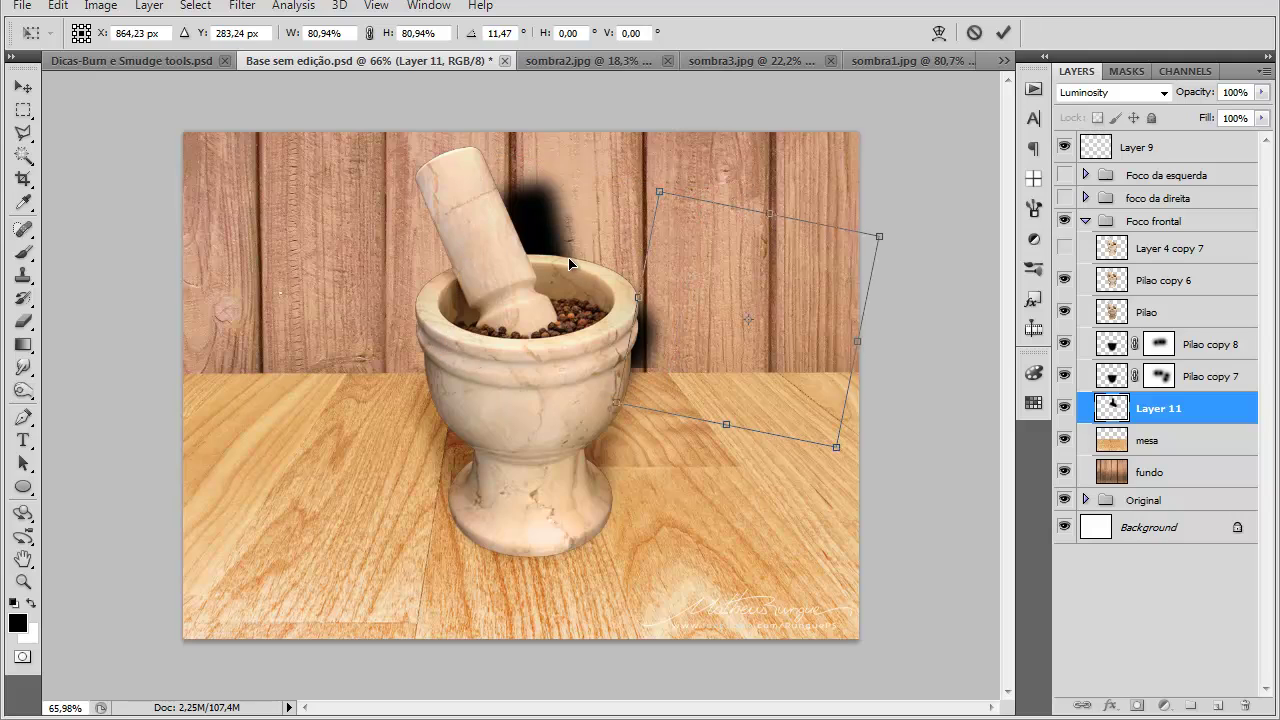
pyautogui.moveTo(565, 262); pyautogui.dragTo(518, 219)
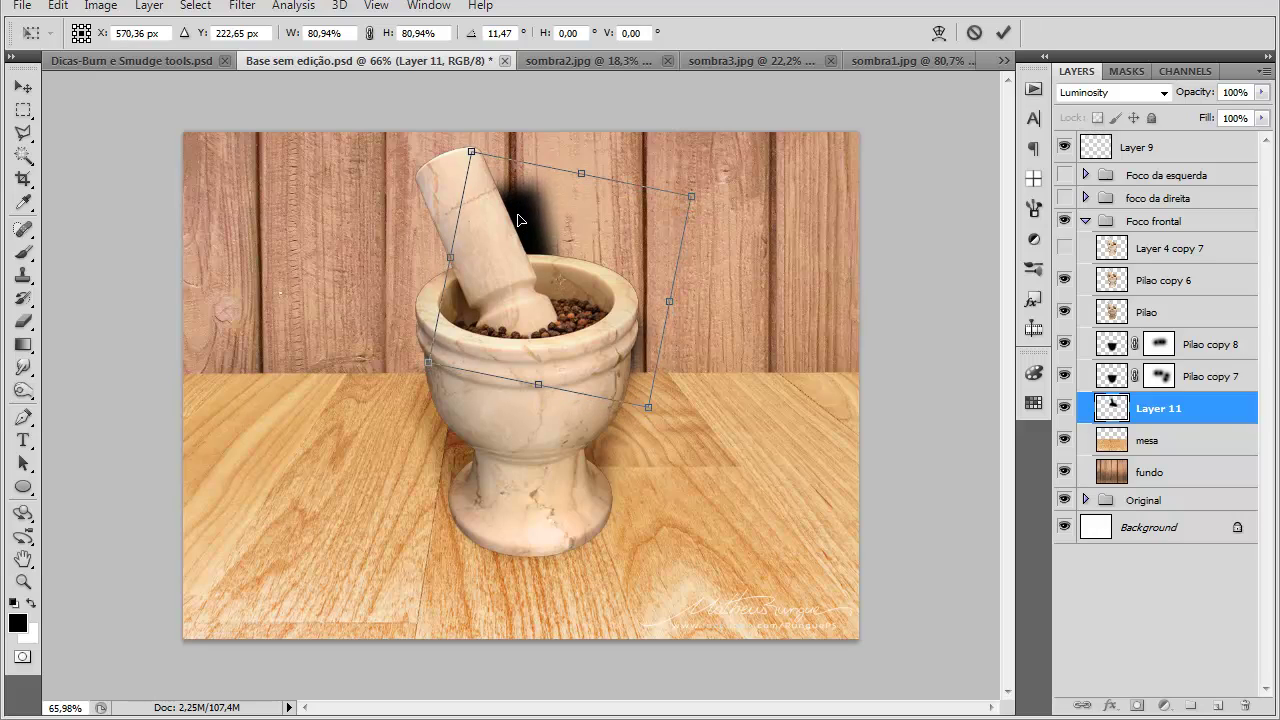
pyautogui.press('Return')
# Step: Move the wall shadow, Layer 11, below the mesa layer and set its opacity to 42%
pyautogui.press('l')
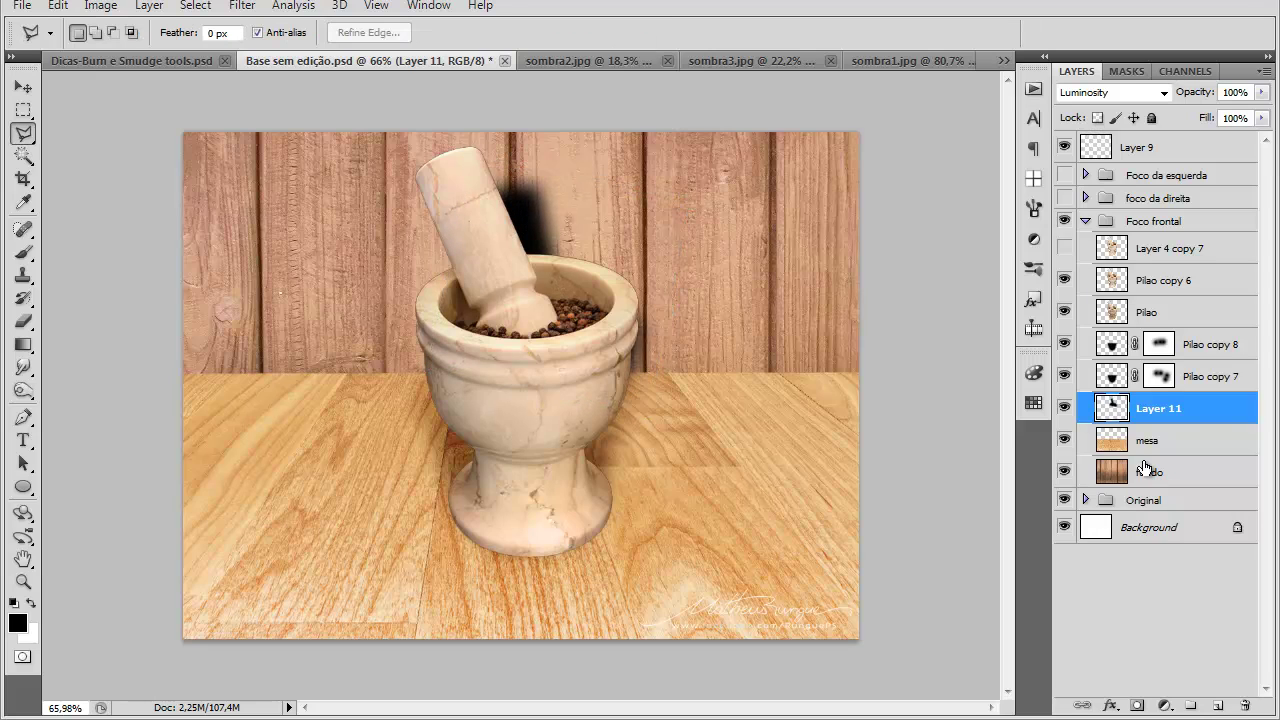
pyautogui.moveTo(1165, 414); pyautogui.dragTo(1170, 459)
pyautogui.moveTo(1203, 100); pyautogui.dragTo(1142, 105)
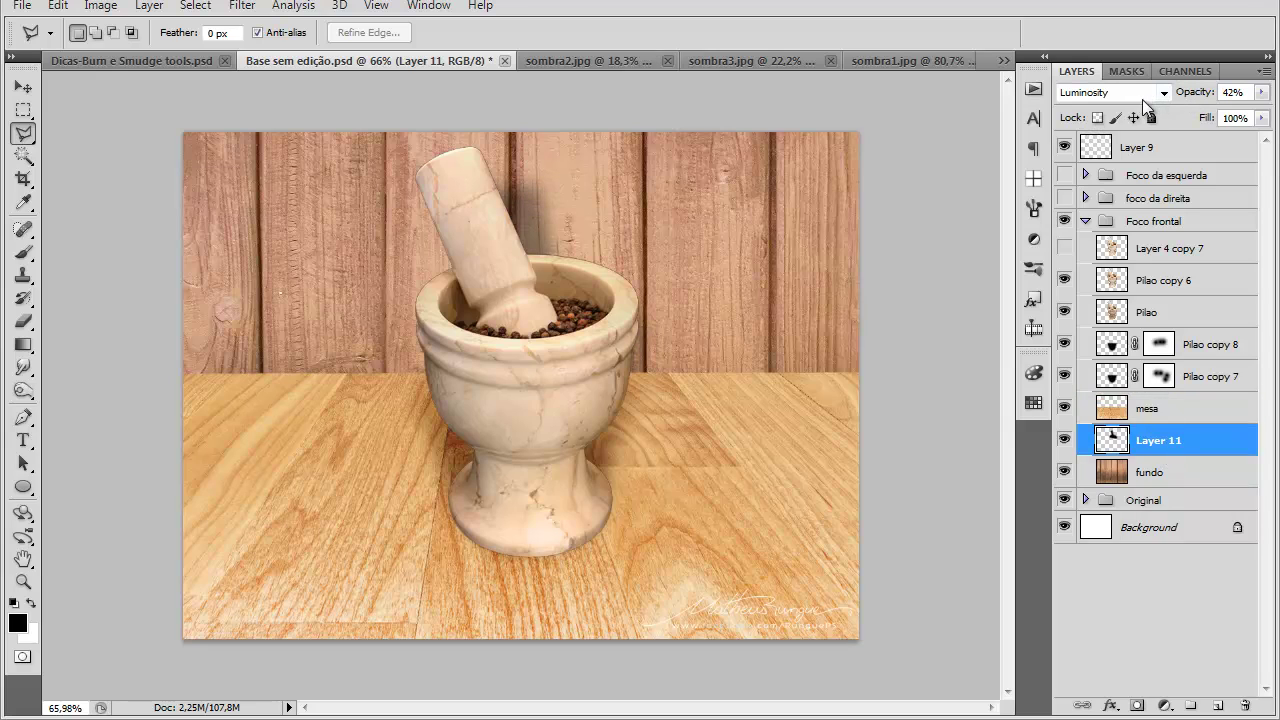
# Step: Duplicate the wall shadow, set the lower copy to Overlay, and reduce the upper Luminosity copy to 28% opacity
pyautogui.hotkey('ctrl', 'j')
pyautogui.click(1168, 472)
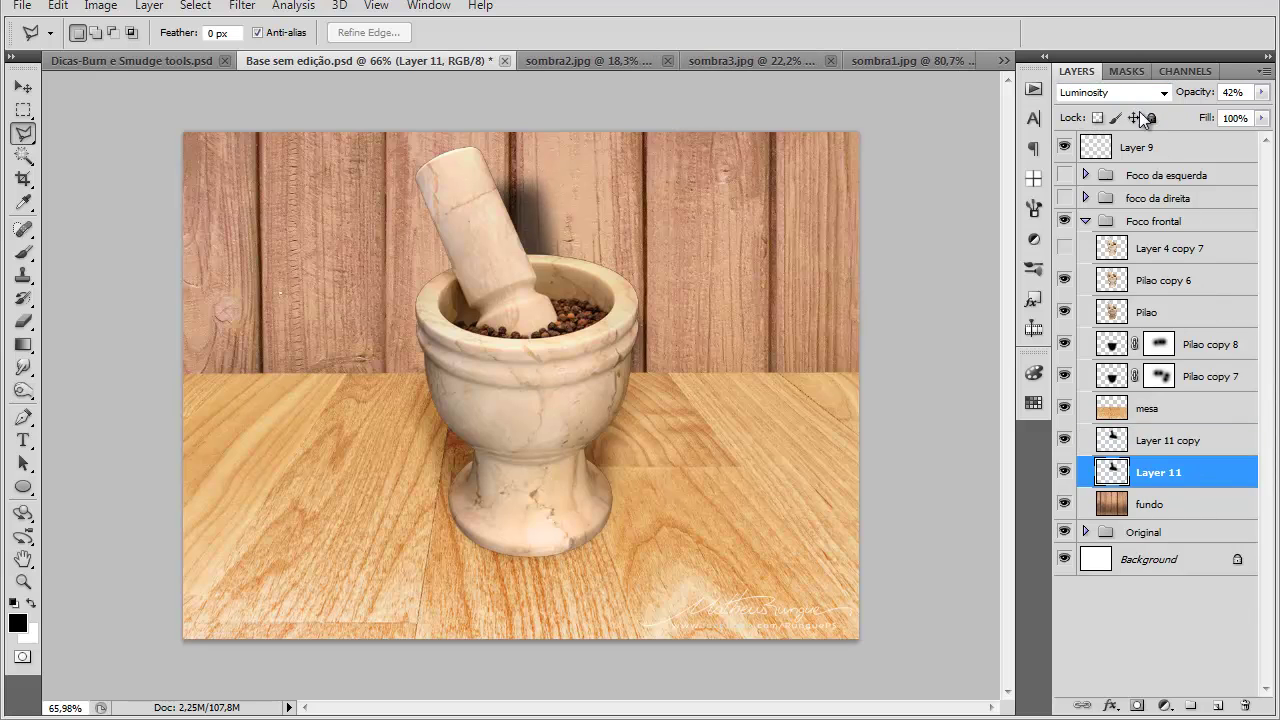
pyautogui.click(1140, 93)
pyautogui.click(1148, 354)
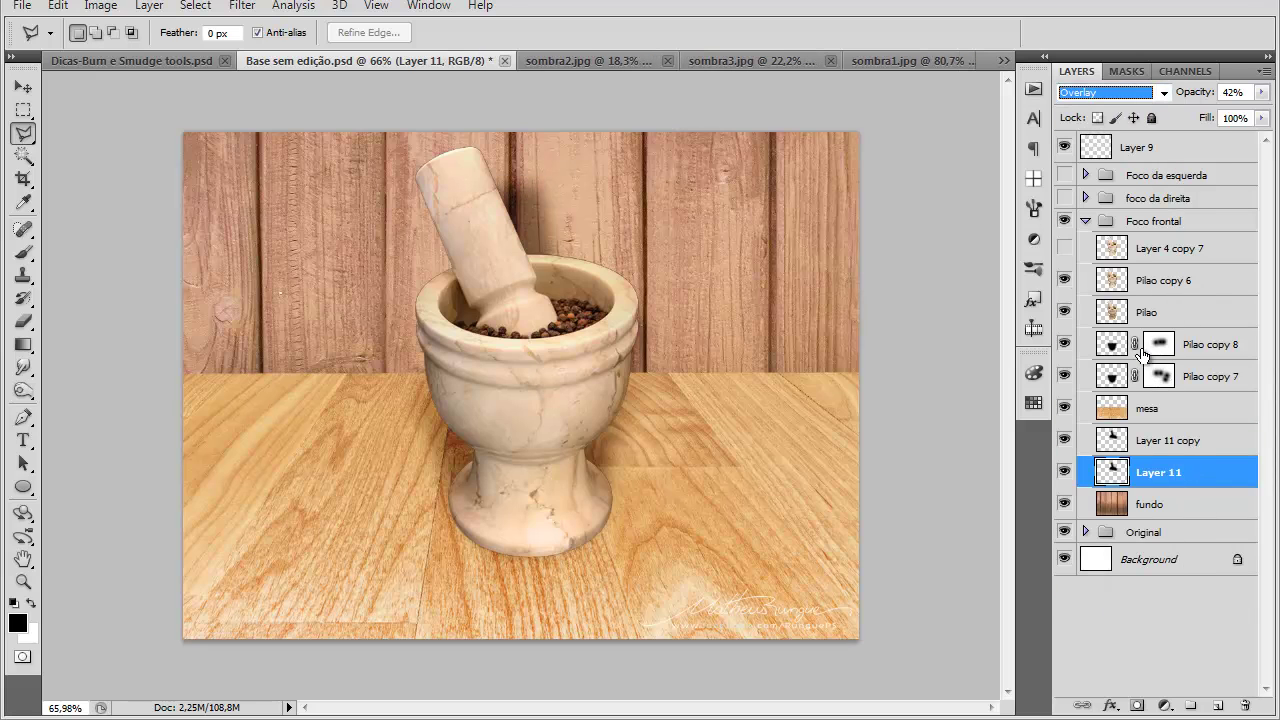
pyautogui.click(23, 88)
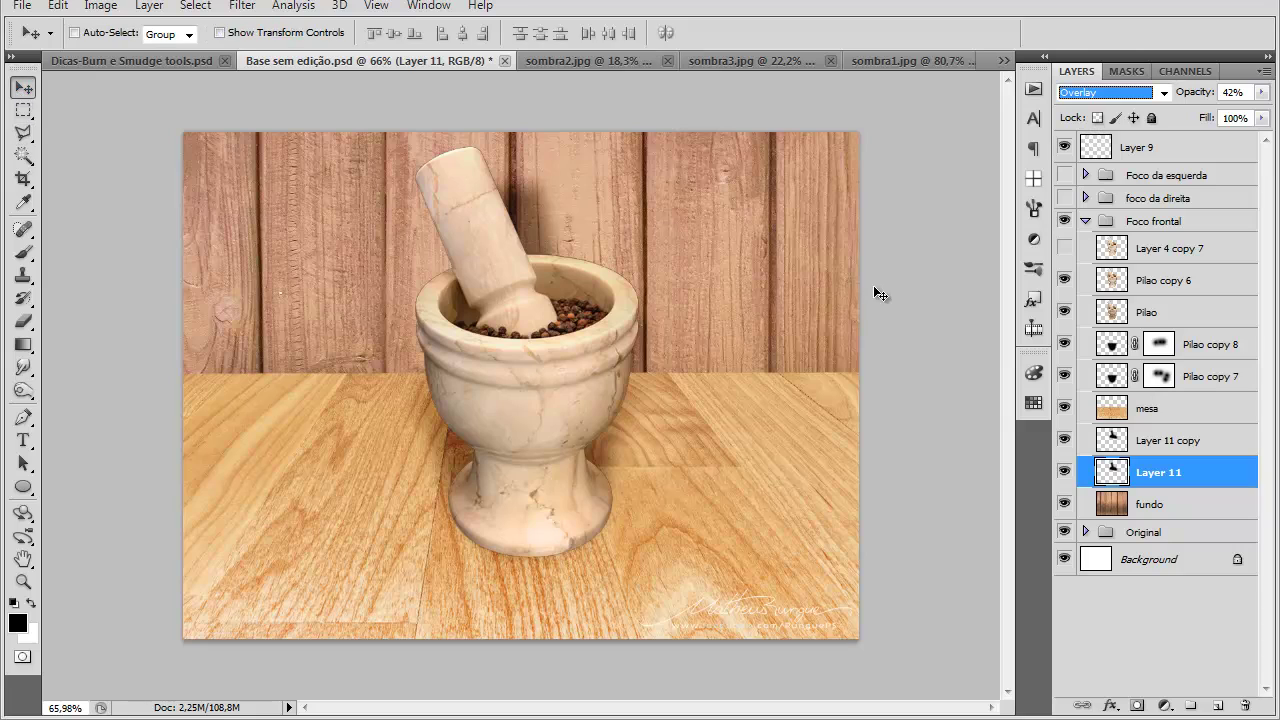
pyautogui.hotkey('alt', 'BackSpace')
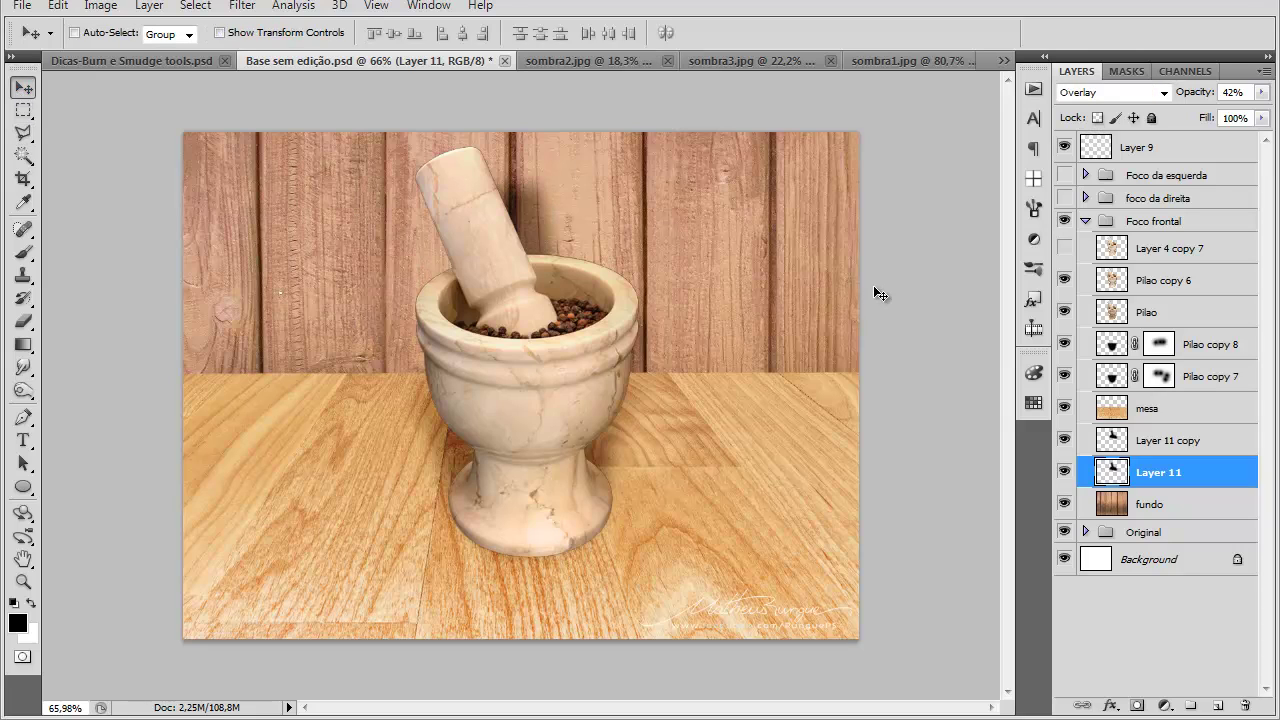
pyautogui.click(1175, 440)
pyautogui.moveTo(1196, 92); pyautogui.dragTo(1186, 94)
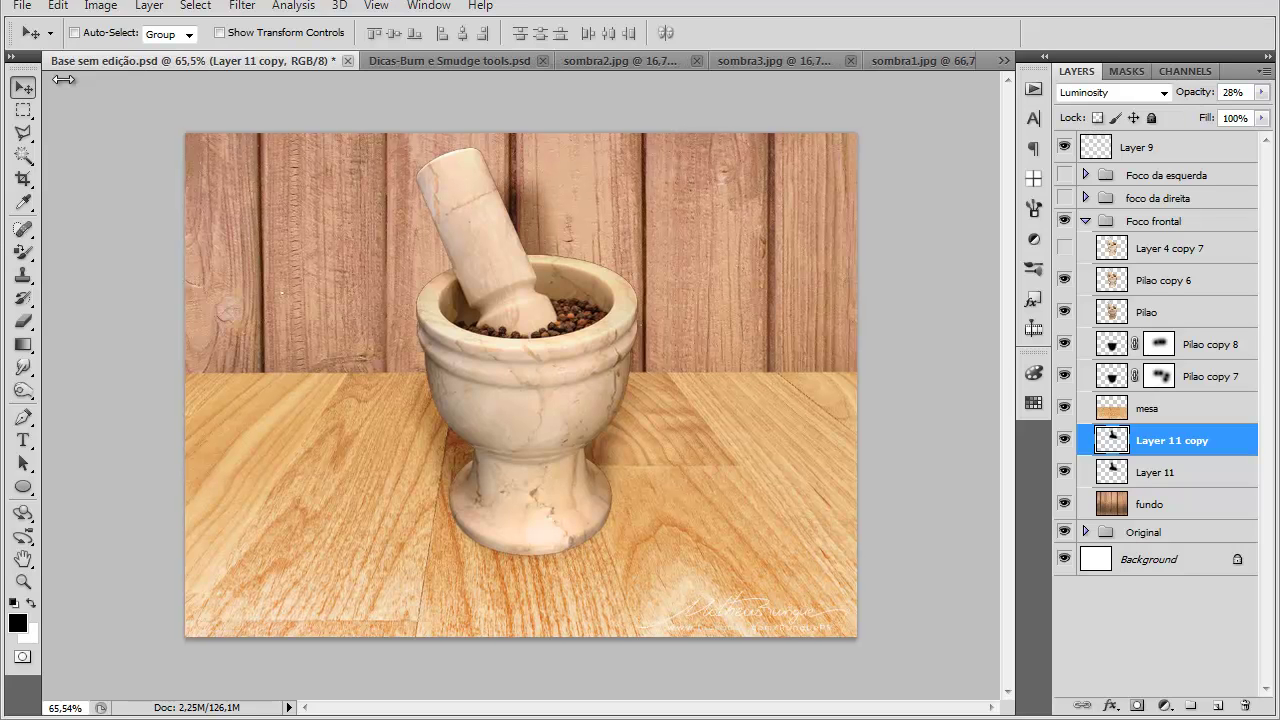
# Step: Examine the pestle's cut-out edge against the wall by loading the Pilao layer's outline as a selection, toggling the layer's visibility, and deselect
pyautogui.scroll(1, 955, 628)
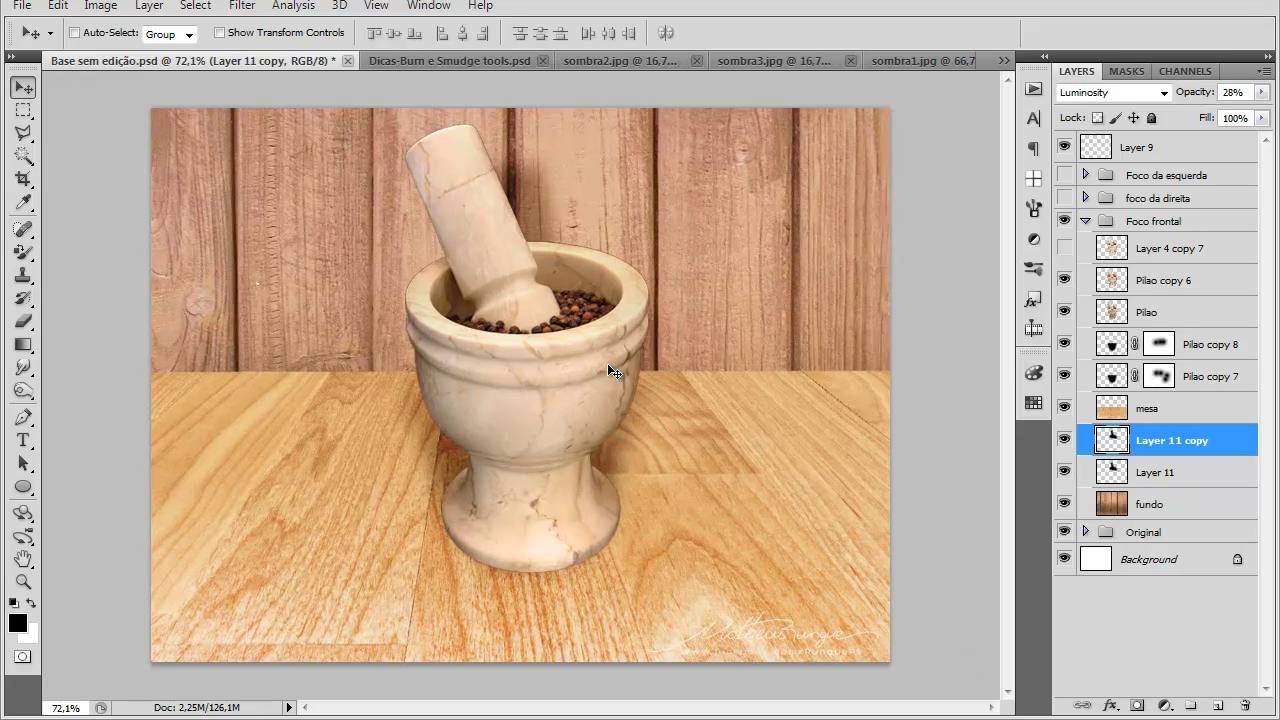
pyautogui.scroll(4, 440, 150)
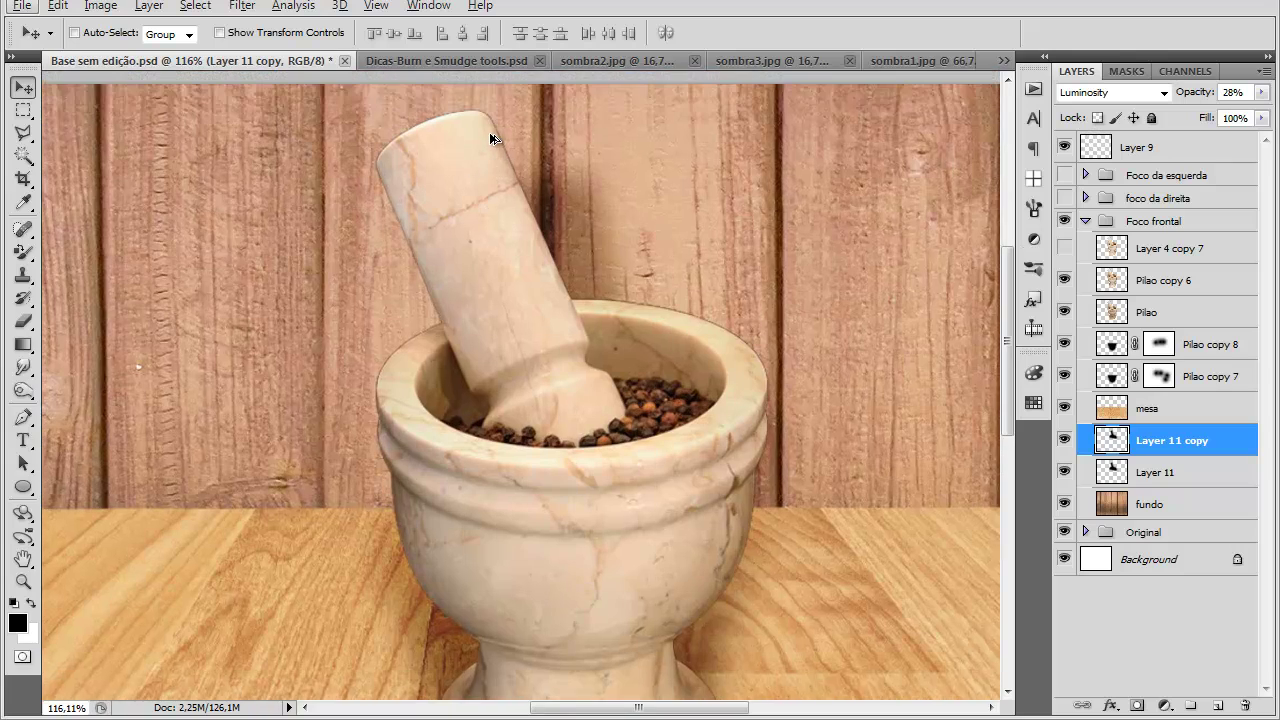
pyautogui.scroll(3, 497, 141)
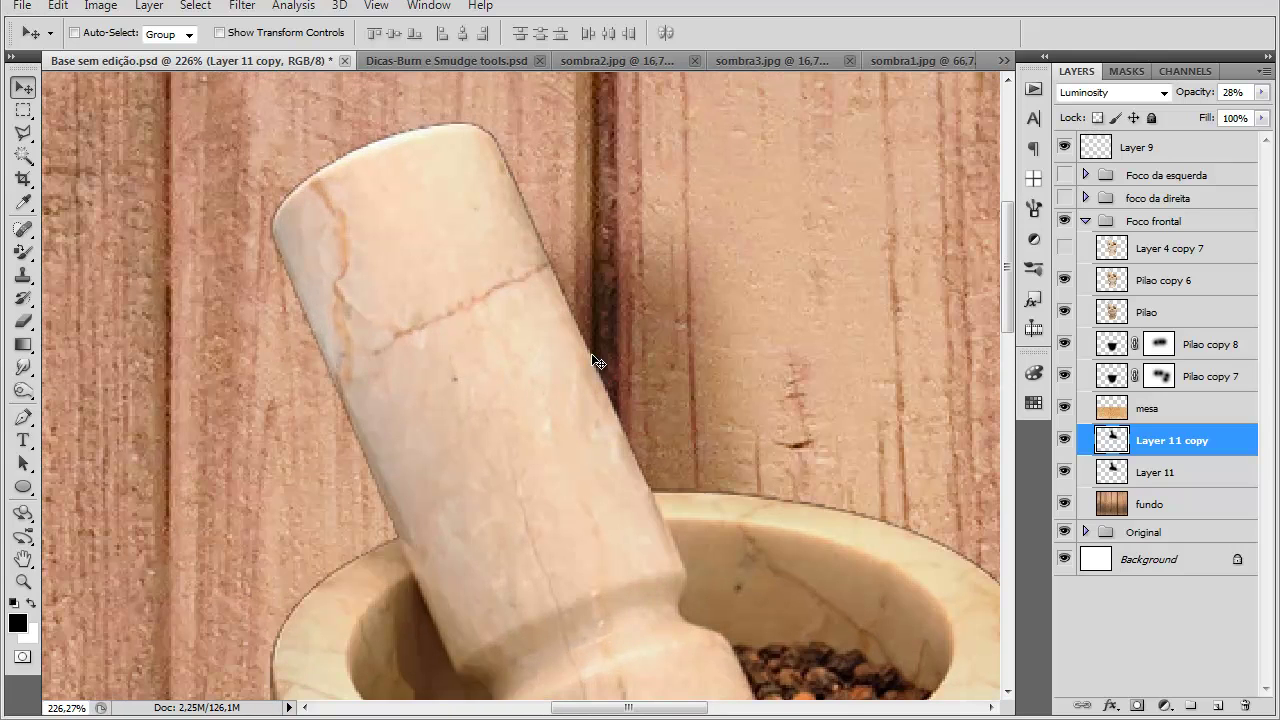
pyautogui.click(23, 155)
pyautogui.click(1120, 317)
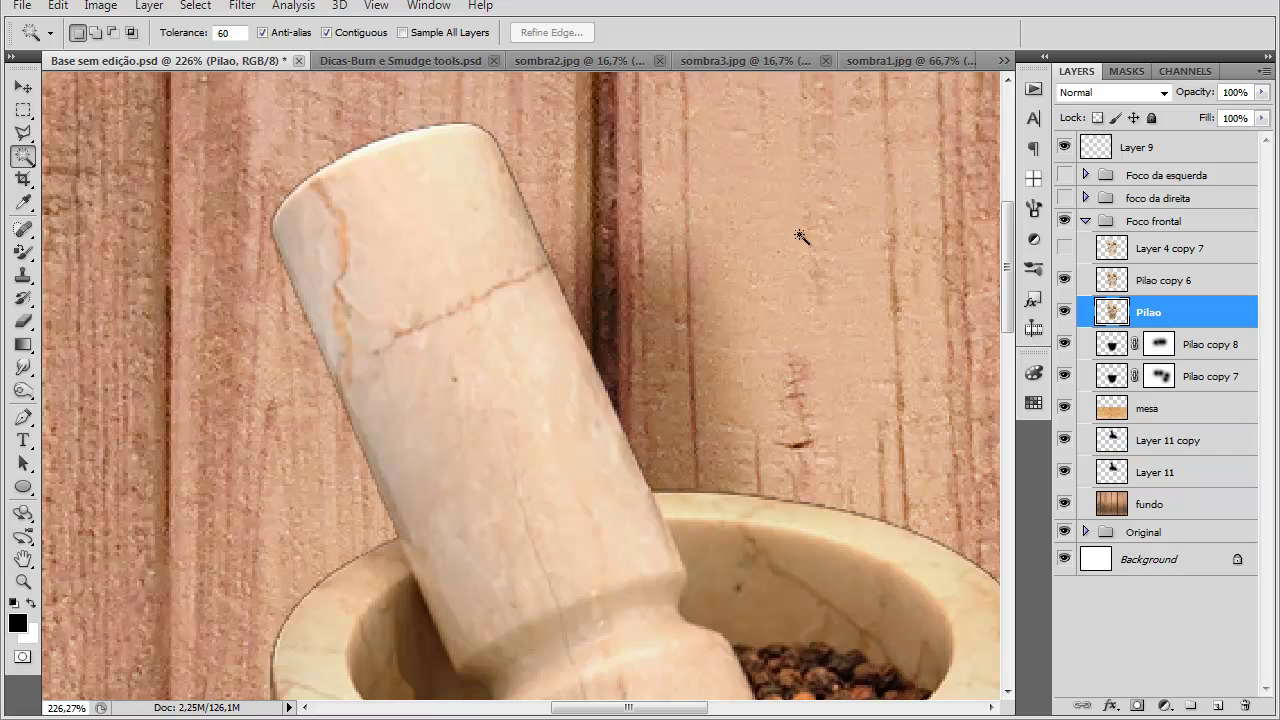
pyautogui.keyDown('ctrl'); pyautogui.click(1110, 312); pyautogui.keyUp('ctrl')
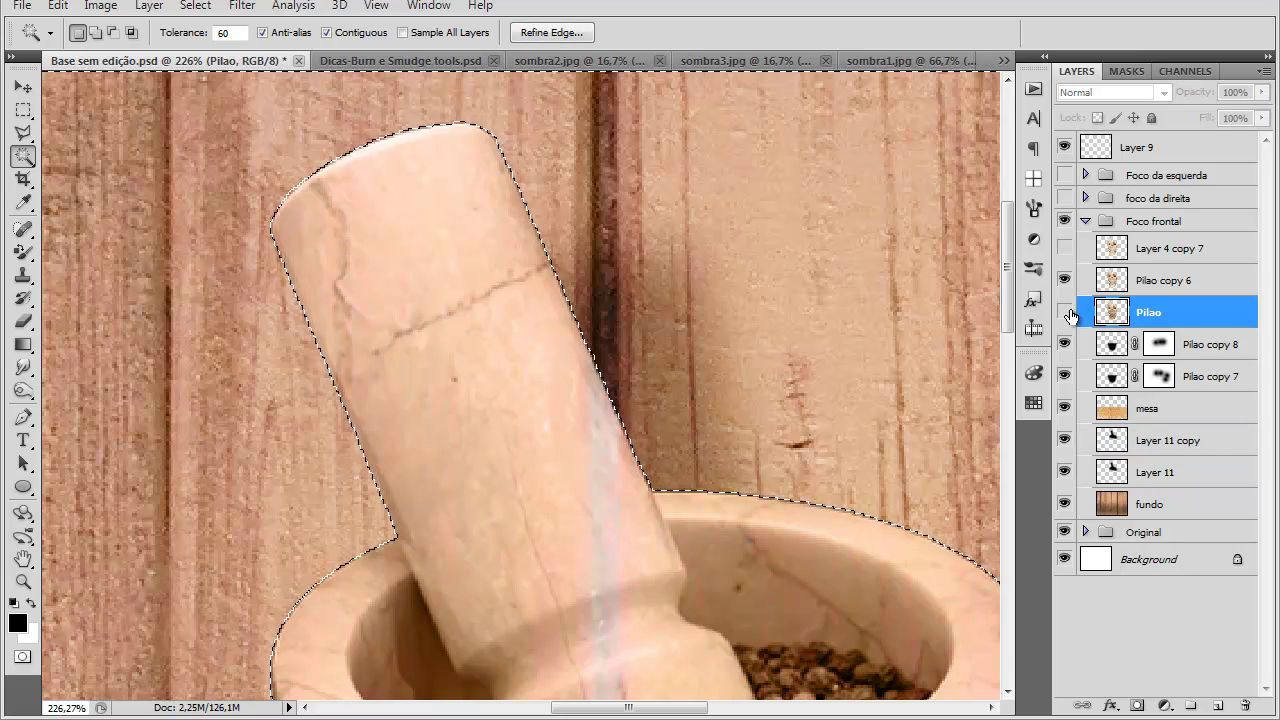
pyautogui.click(1065, 313)
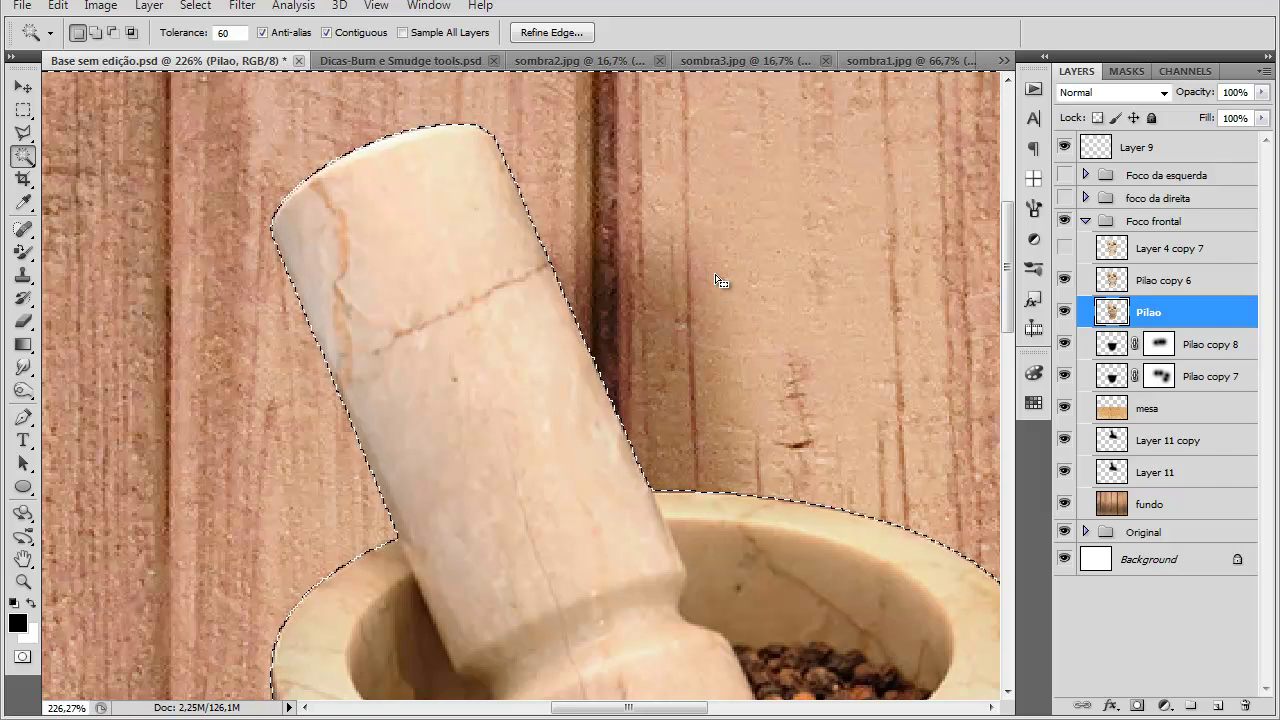
pyautogui.hotkey('ctrl', 'd')
pyautogui.scroll(-2, 740, 275)
pyautogui.scroll(-4, 778, 290)
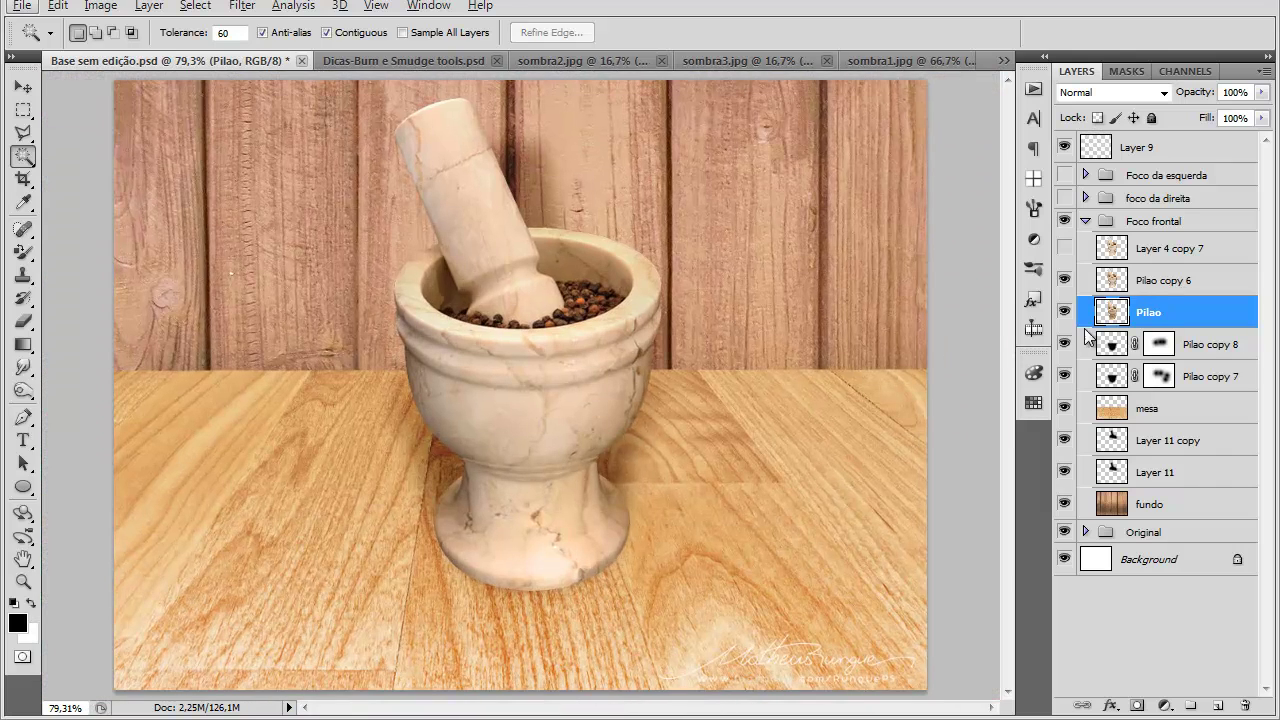
# Step: Burn the midtones of Pilao copy 6 at 63% exposure along the right edge of the mortar's base
pyautogui.click(1137, 287)
pyautogui.click(23, 390)
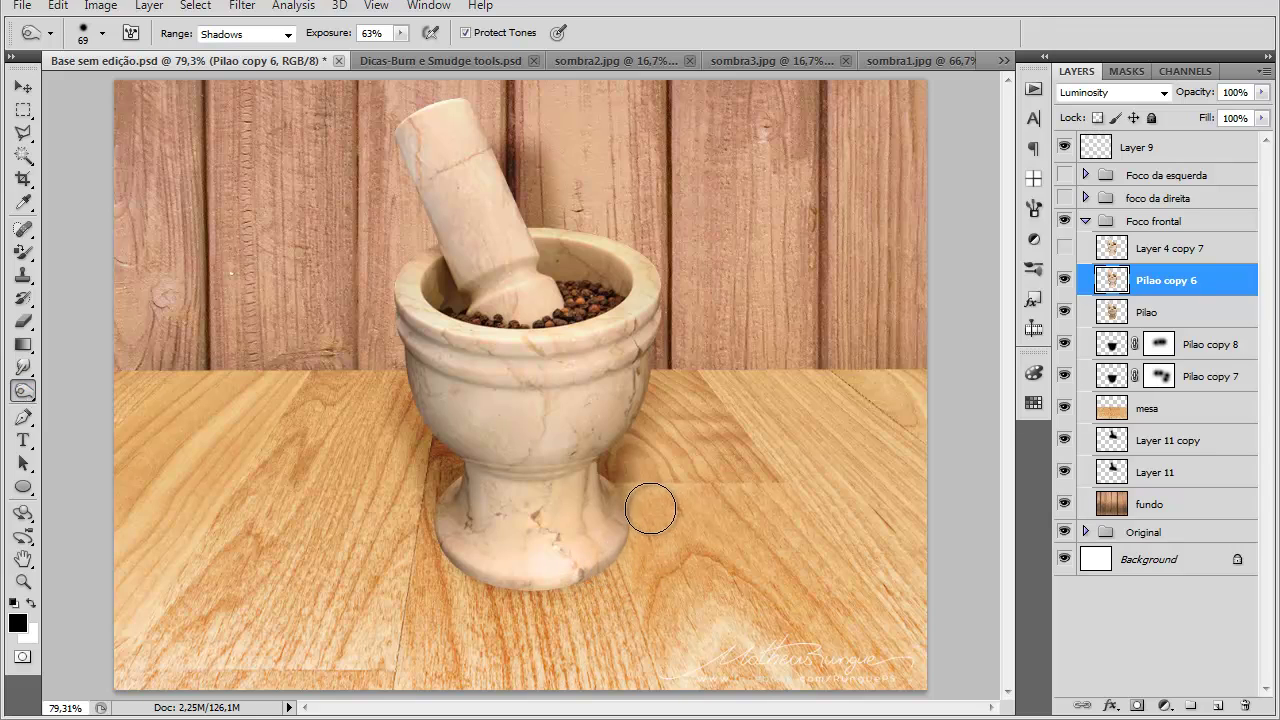
pyautogui.click(250, 34)
pyautogui.click(230, 63)
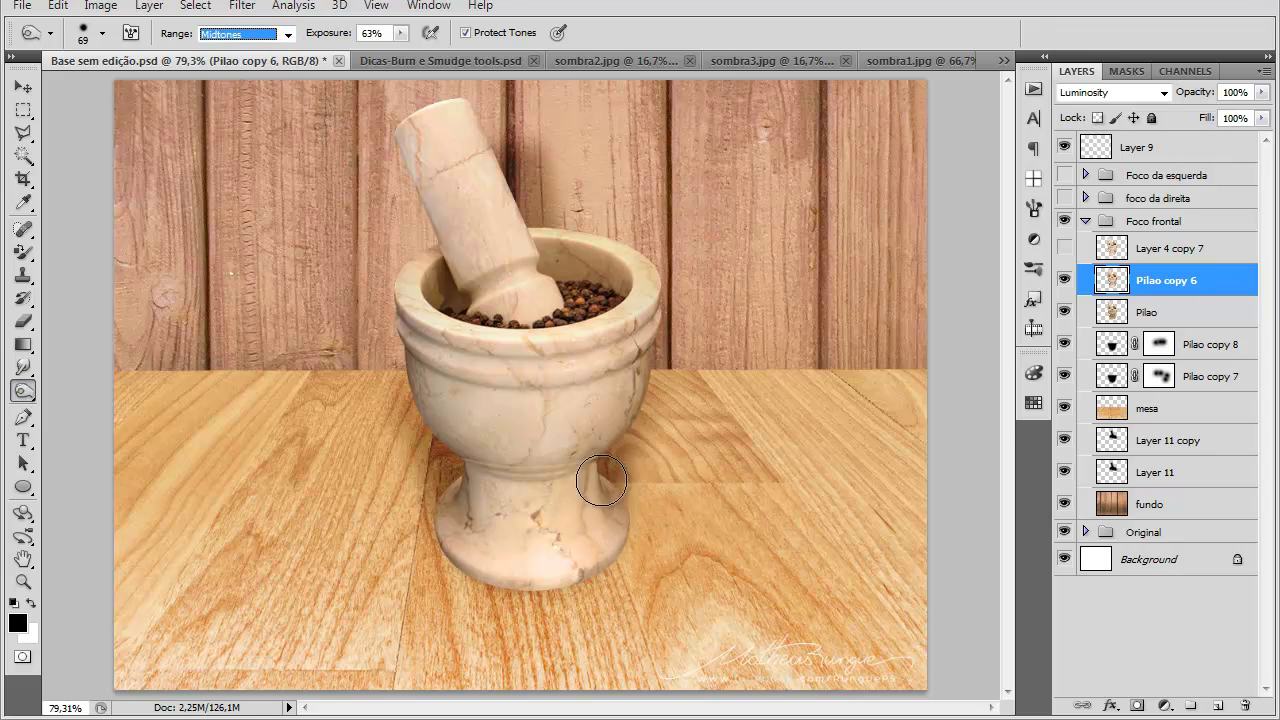
pyautogui.moveTo(641, 537)
pyautogui.mouseDown()
pyautogui.moveTo(583, 602)
pyautogui.moveTo(449, 580)
pyautogui.moveTo(423, 539)
pyautogui.moveTo(438, 599)
pyautogui.moveTo(453, 574)
pyautogui.moveTo(481, 617)
pyautogui.moveTo(546, 614)
pyautogui.moveTo(463, 603)
pyautogui.moveTo(631, 587)
pyautogui.mouseUp()
pyautogui.scroll(-2, 663, 577)
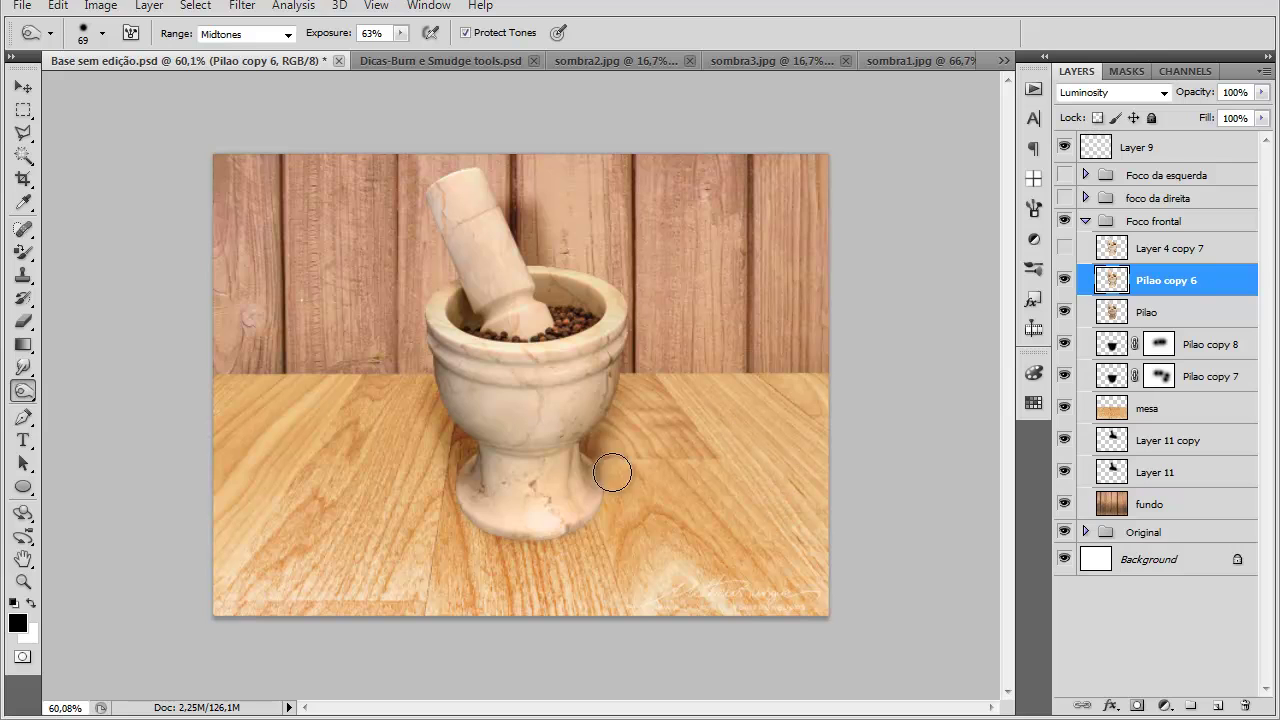
# Step: Burn the shadows of the mesa layer at 63% exposure around the foot of the mortar
pyautogui.click(1135, 410)
pyautogui.scroll(3, 471, 537)
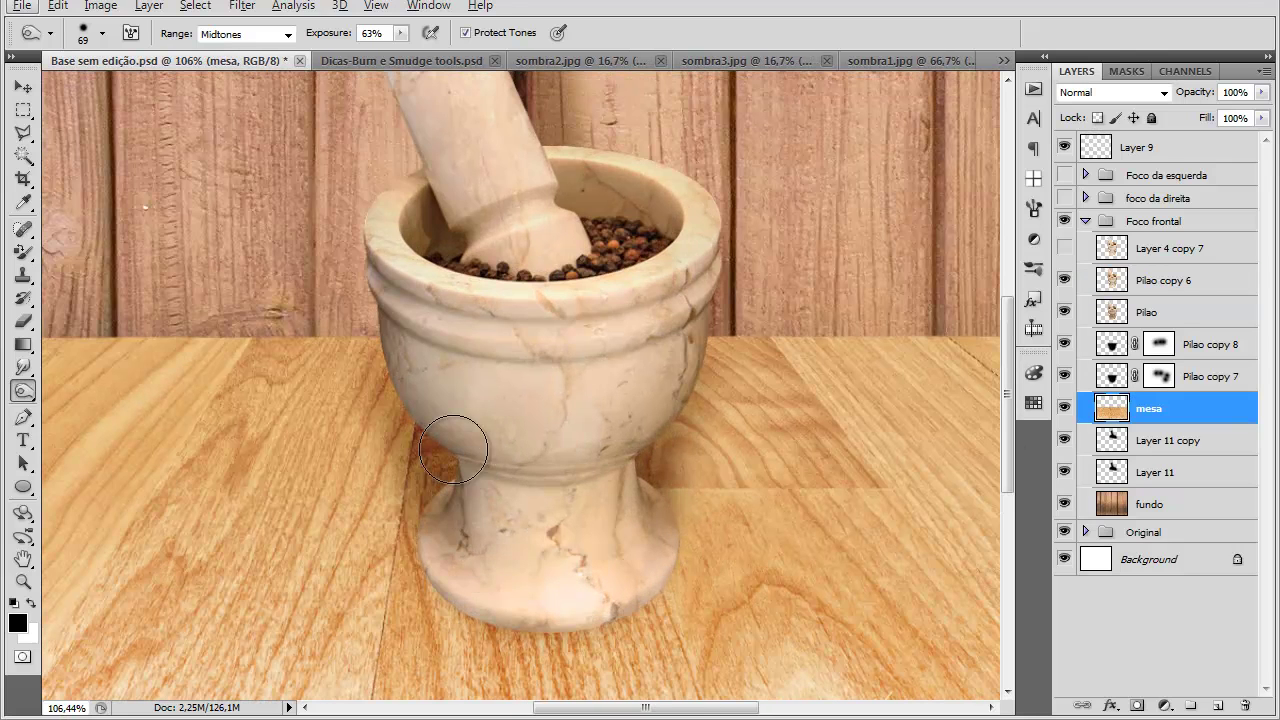
pyautogui.click(491, 571)
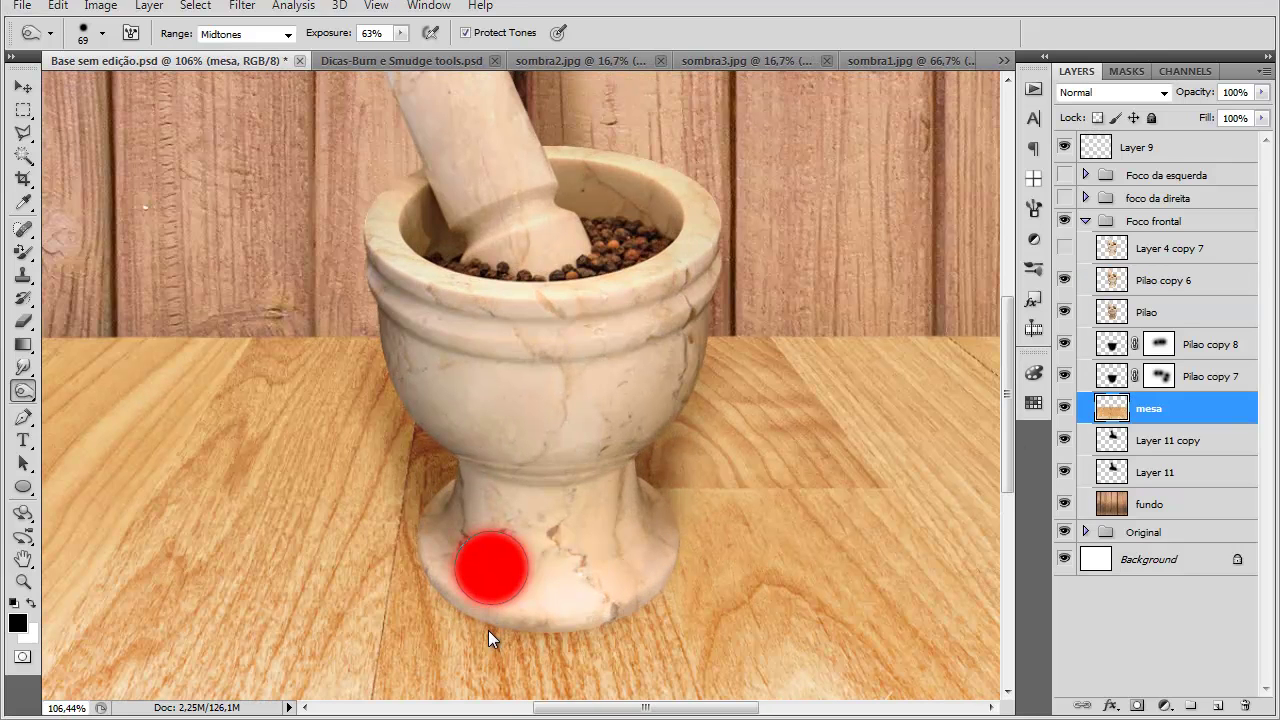
pyautogui.click(272, 34)
pyautogui.click(272, 51)
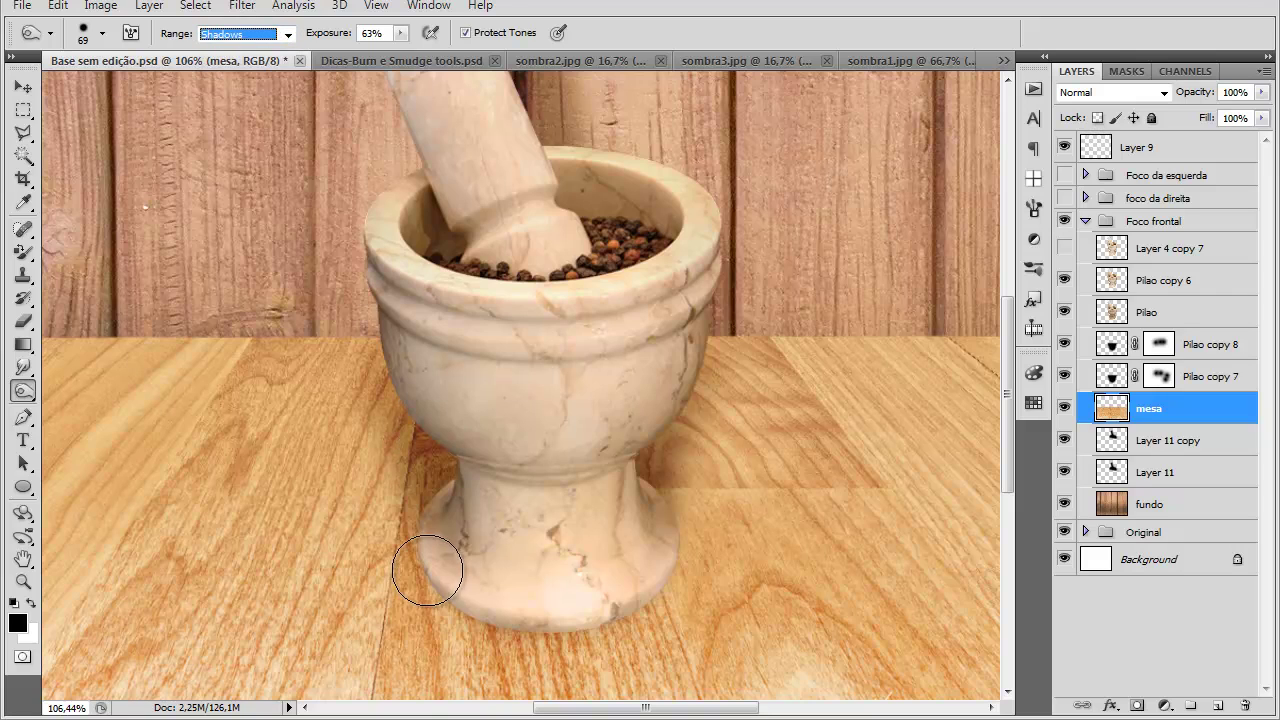
pyautogui.moveTo(453, 566)
pyautogui.mouseDown()
pyautogui.moveTo(544, 599)
pyautogui.moveTo(530, 599)
pyautogui.moveTo(641, 570)
pyautogui.mouseUp()
pyautogui.scroll(-3, 641, 570)
pyautogui.scroll(1, 600, 370)
pyautogui.scroll(1, 600, 370)
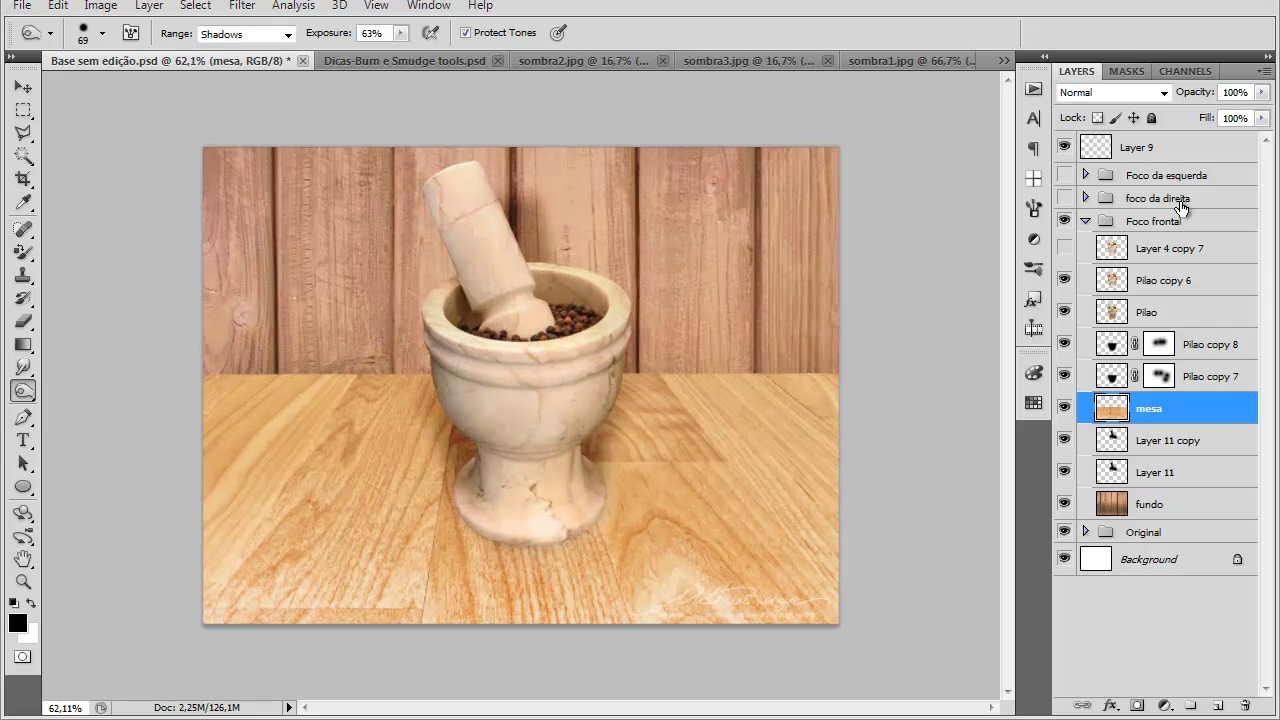
# Step: Undo the last move of the Layer 11 wall shadow and set the opacity of Layer 11 copy to 28%
pyautogui.click(1128, 150)
pyautogui.click(23, 87)
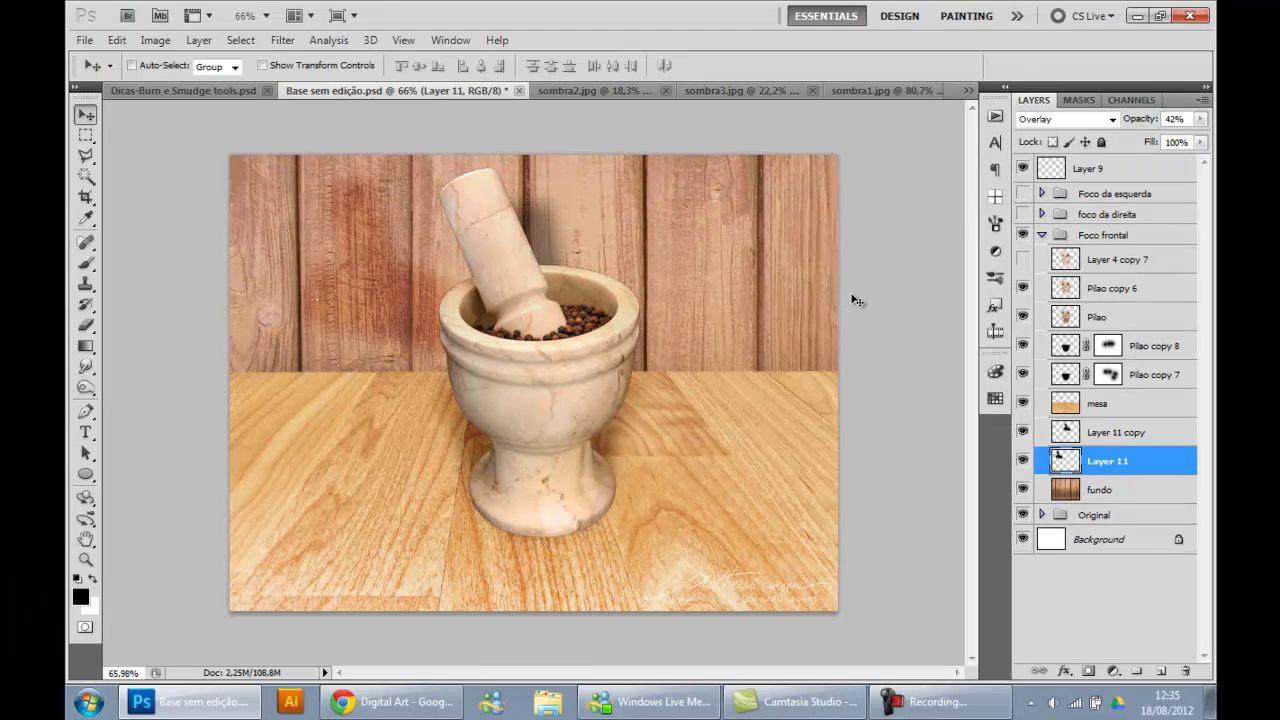
pyautogui.hotkey('ctrl', 'z')
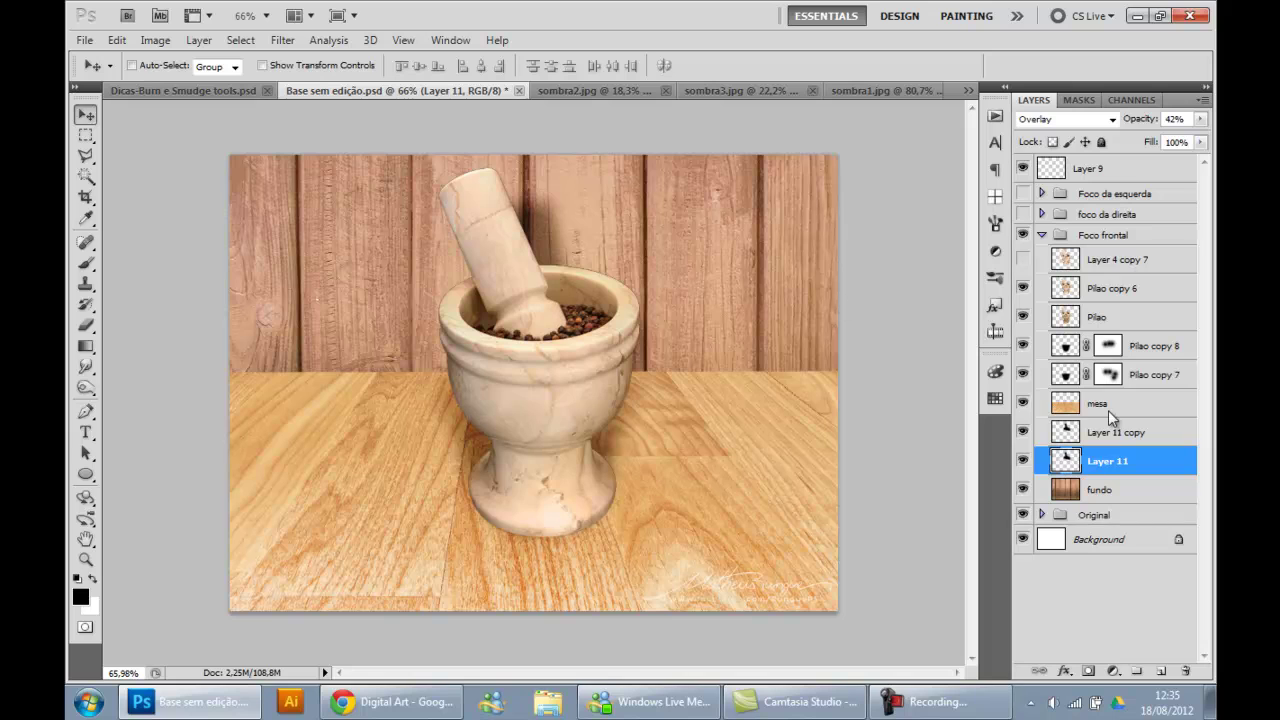
pyautogui.click(1120, 432)
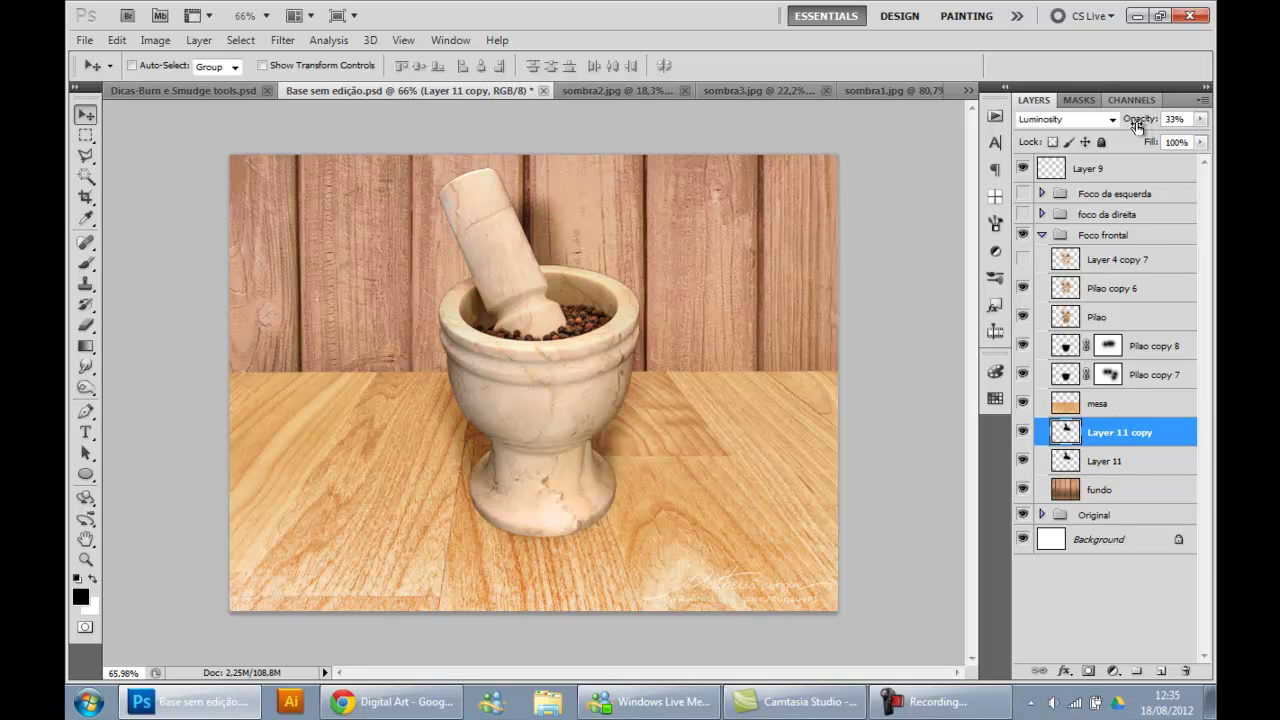
pyautogui.moveTo(1137, 125); pyautogui.dragTo(1132, 128)
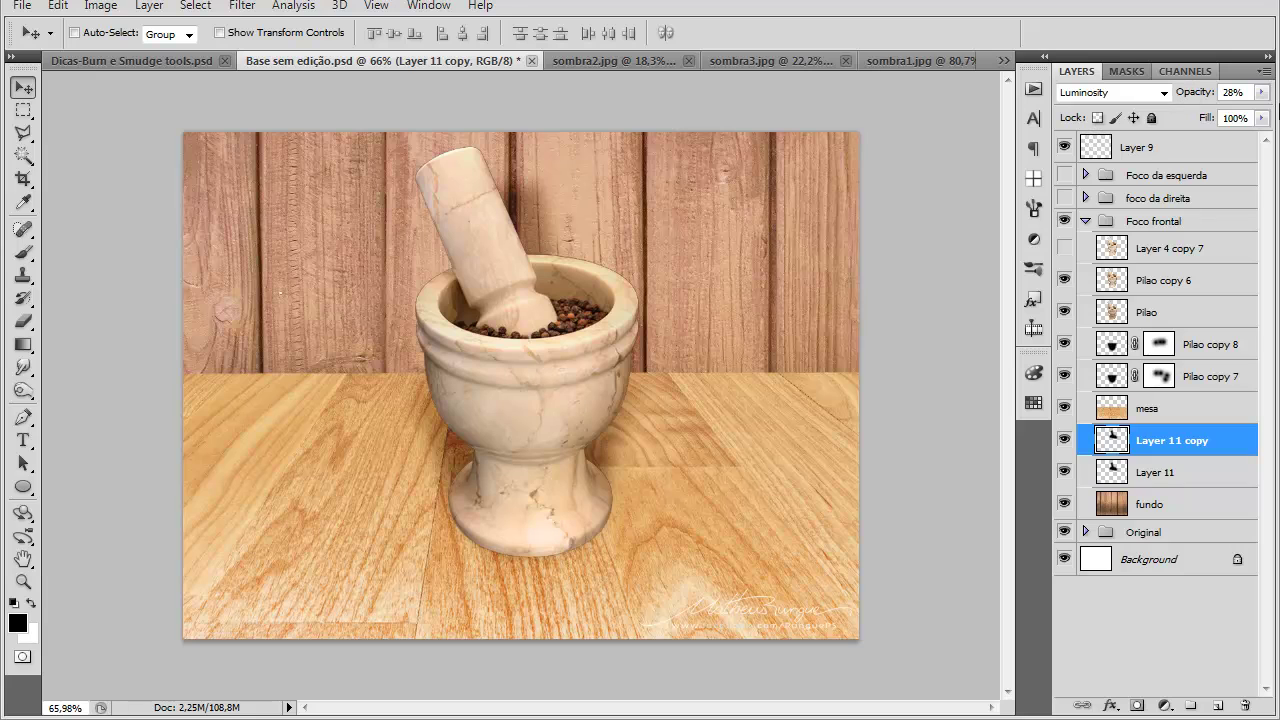
# Step: Collapse and hide the Foco frontal group, compare the Foco da esquerda lighting, and leave only the foco da direita lighting group shown
pyautogui.click(1086, 221)
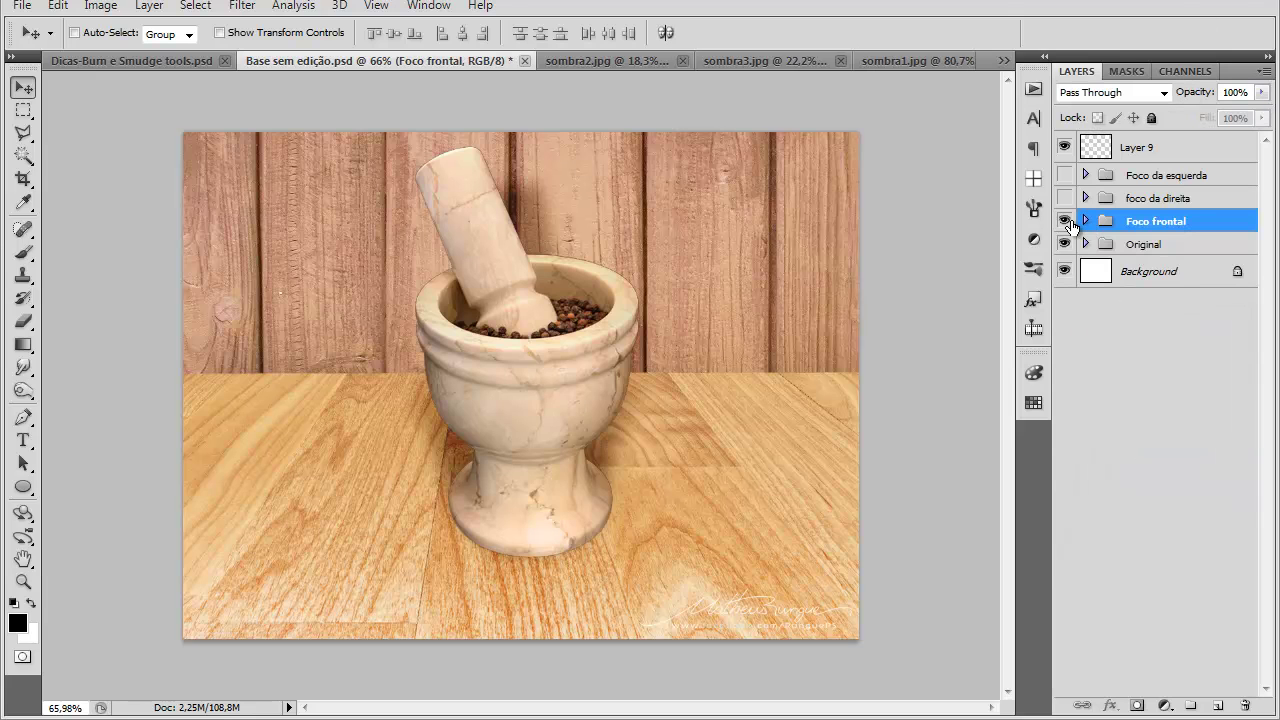
pyautogui.click(1064, 221)
pyautogui.click(1064, 175)
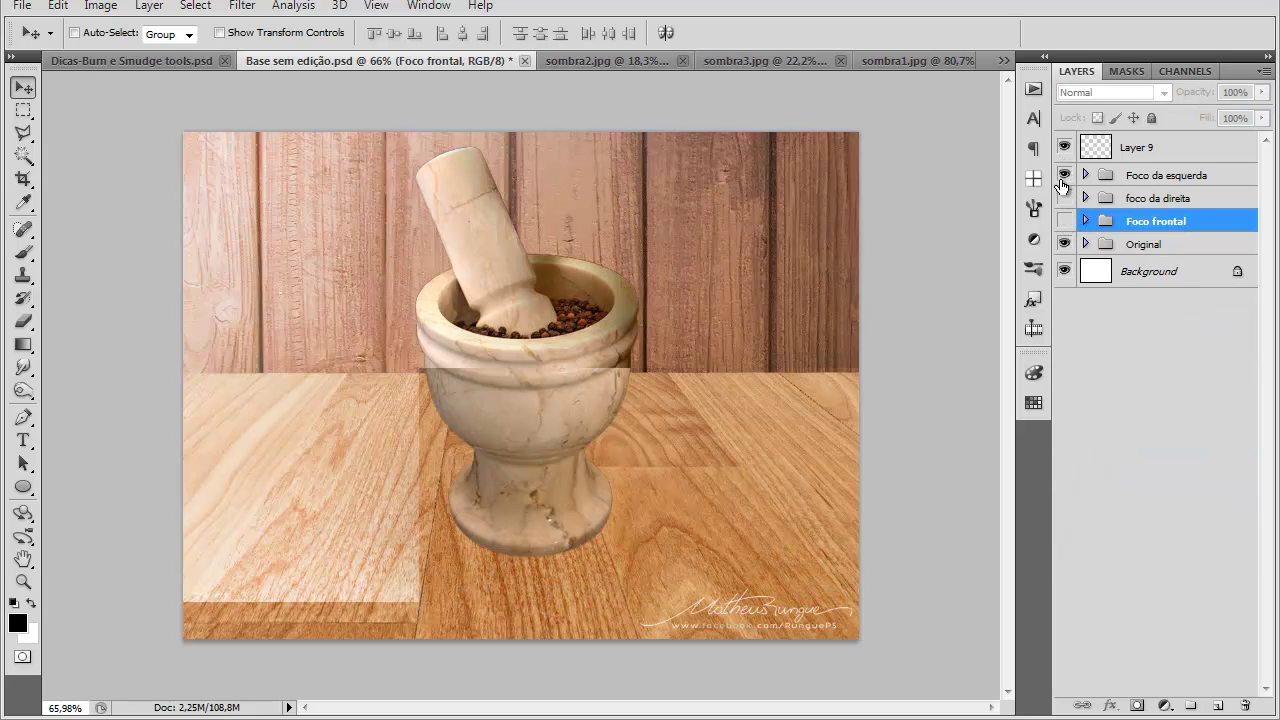
pyautogui.click(1064, 175)
pyautogui.click(1064, 198)
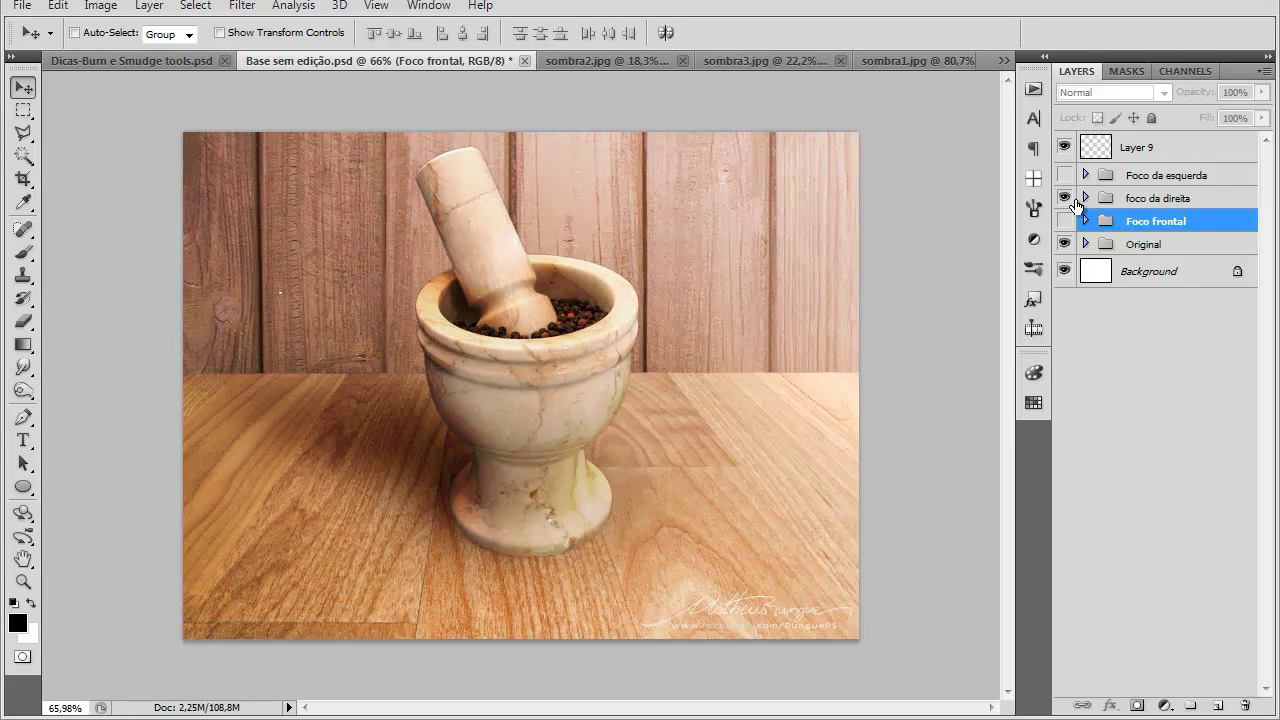
# Step: Move the signature on Layer 9 to the lower-left corner of the image
pyautogui.click(23, 251)
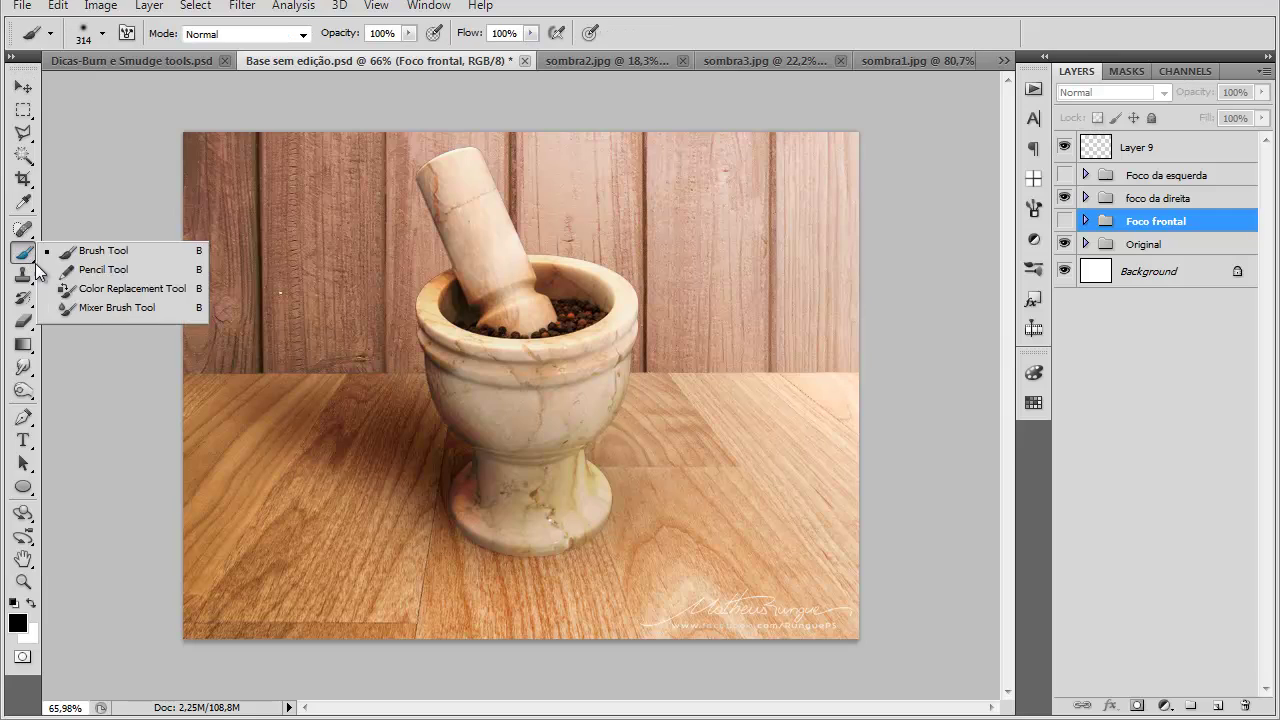
pyautogui.click(126, 293)
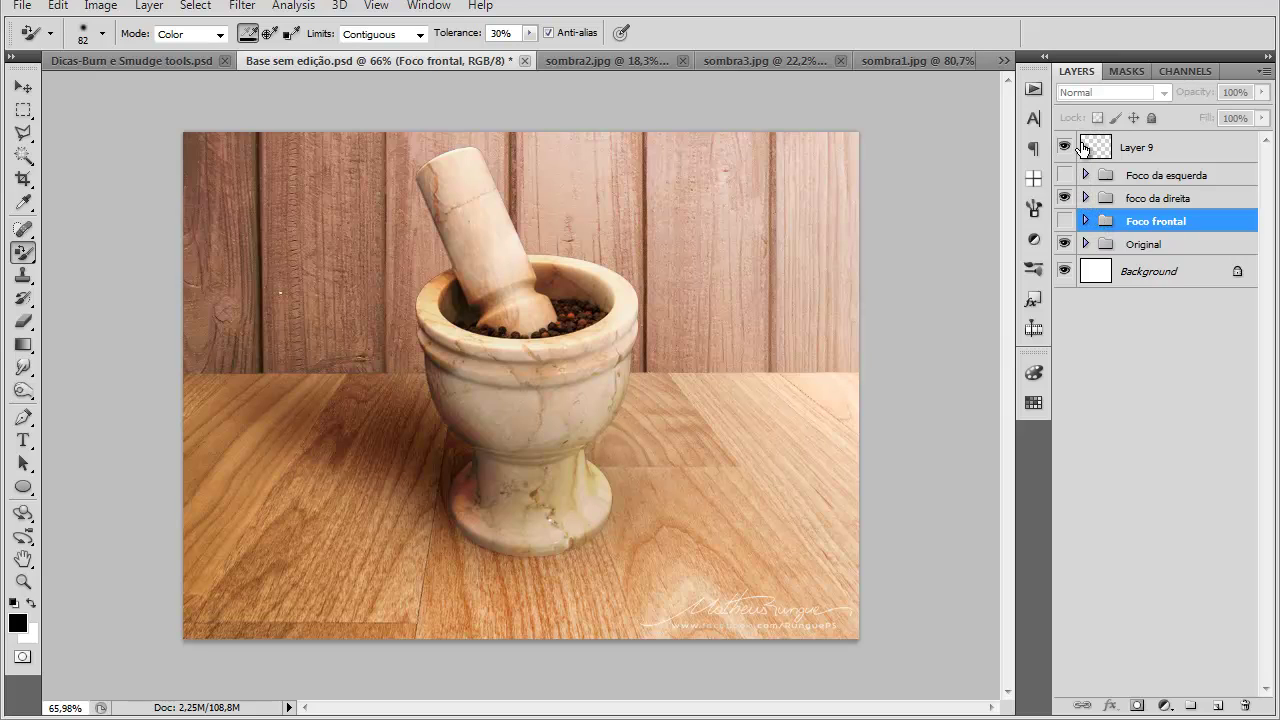
pyautogui.click(1091, 147)
pyautogui.click(23, 88)
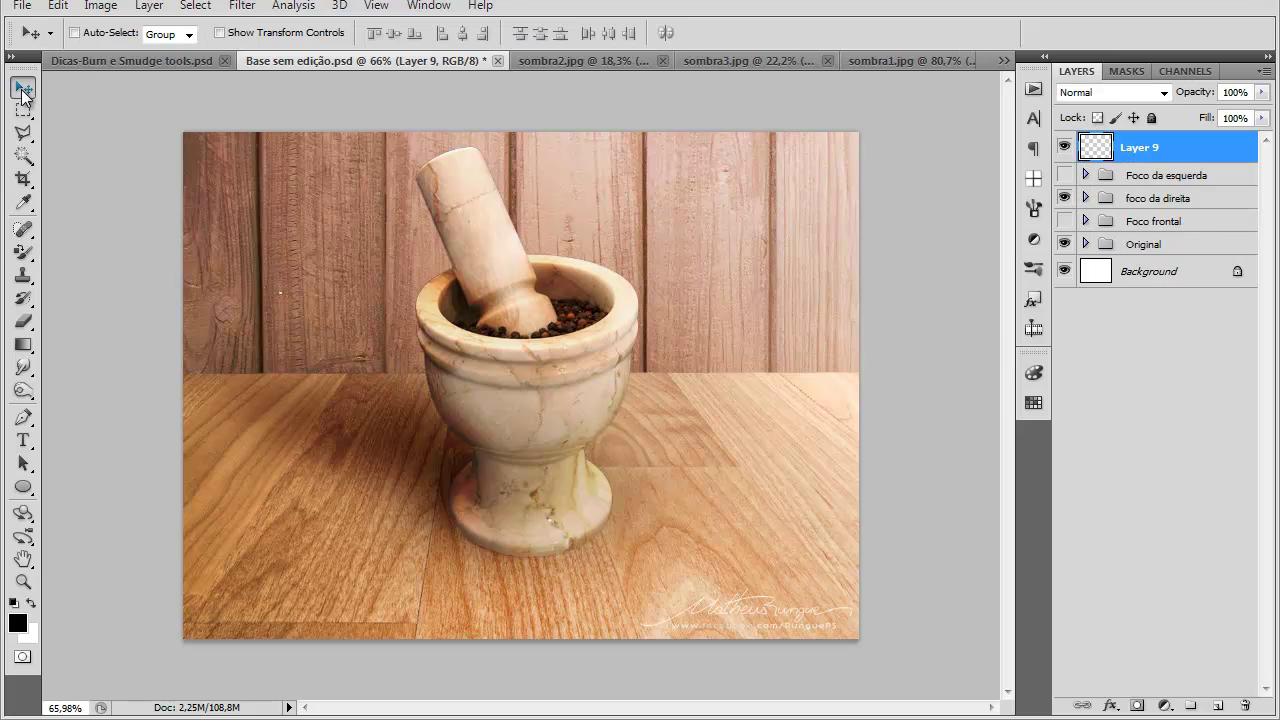
pyautogui.moveTo(816, 566)
pyautogui.mouseDown()
pyautogui.moveTo(357, 568)
pyautogui.moveTo(369, 568)
pyautogui.mouseUp()
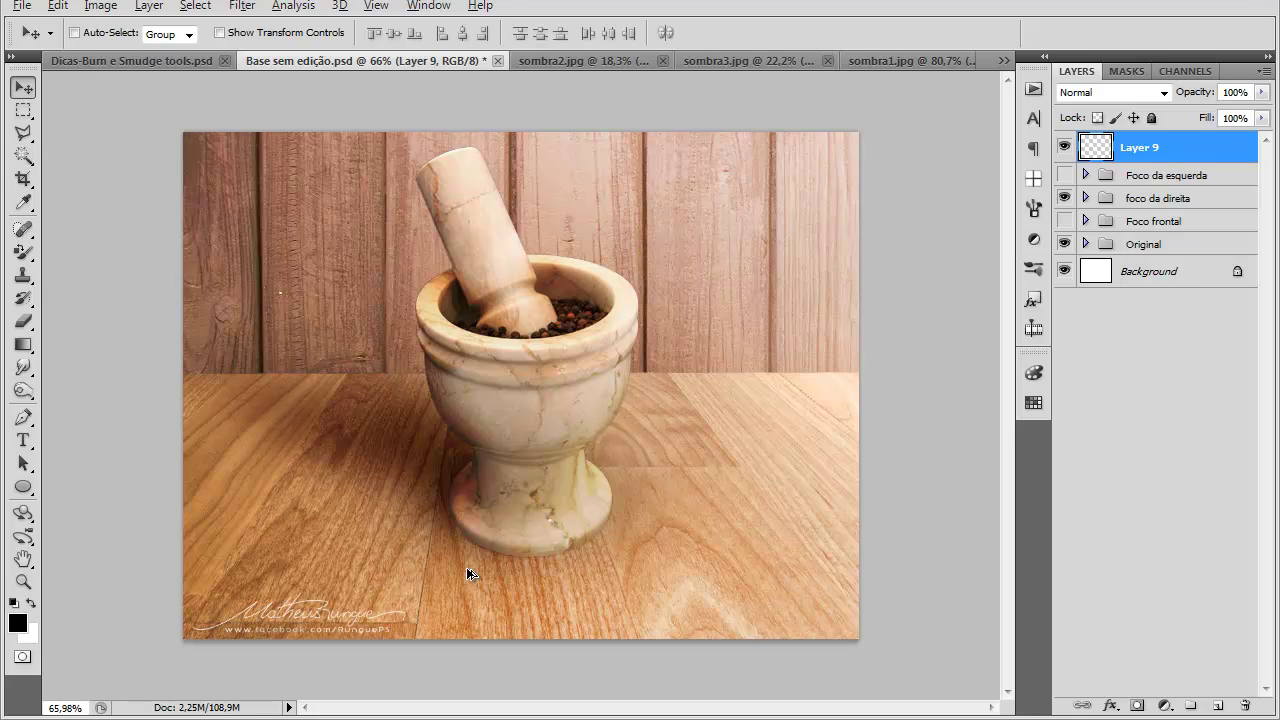
pyautogui.scroll(1, 470, 574)
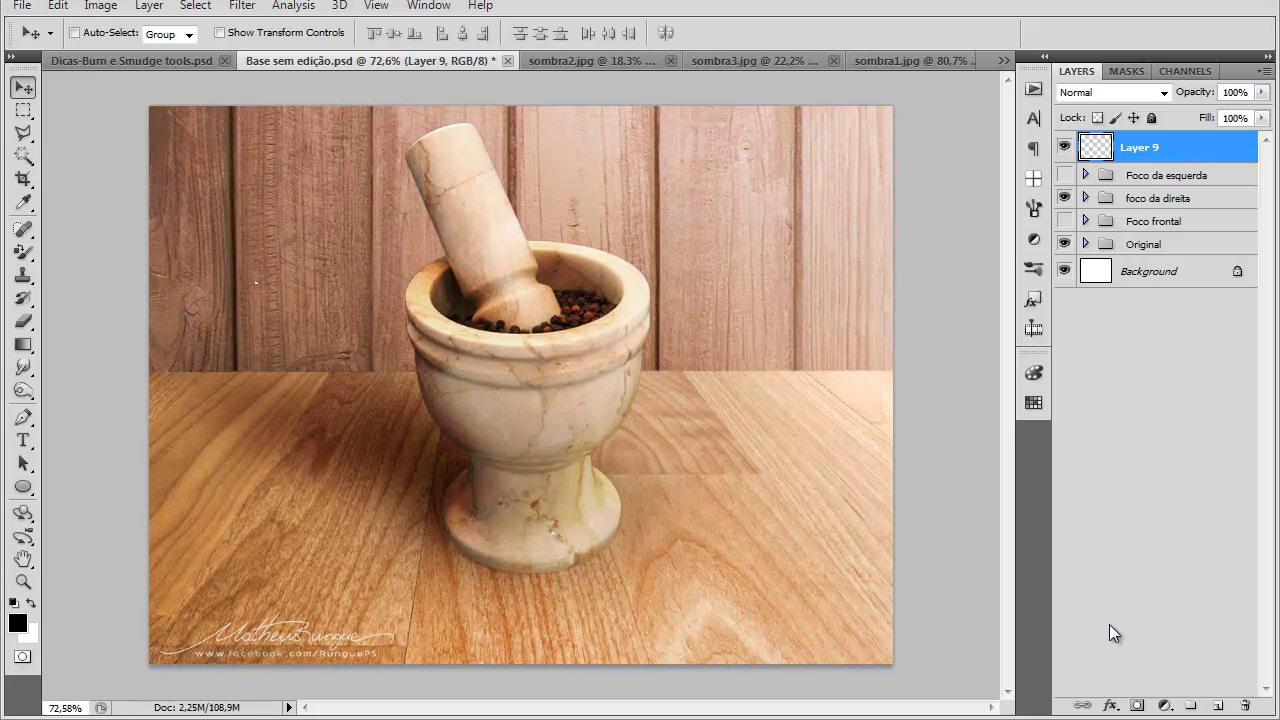